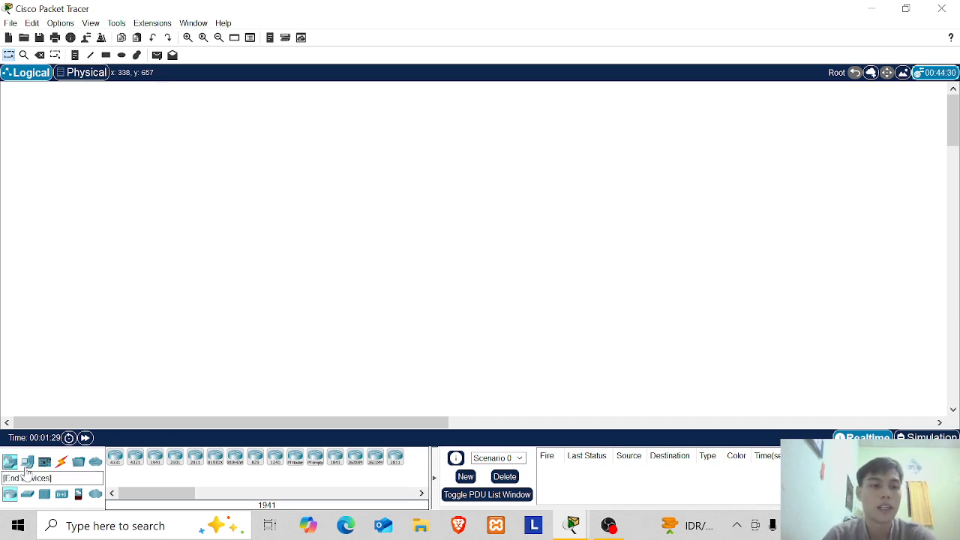
# Place two 2811 routers side by side in the upper part of the workspace, spaced well apart
pyautogui.click(27, 463)
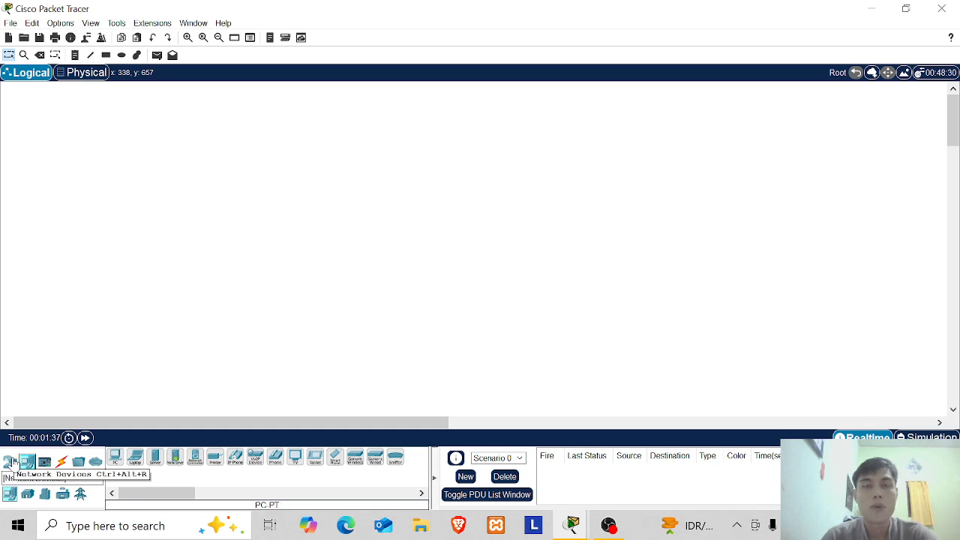
pyautogui.click(14, 461)
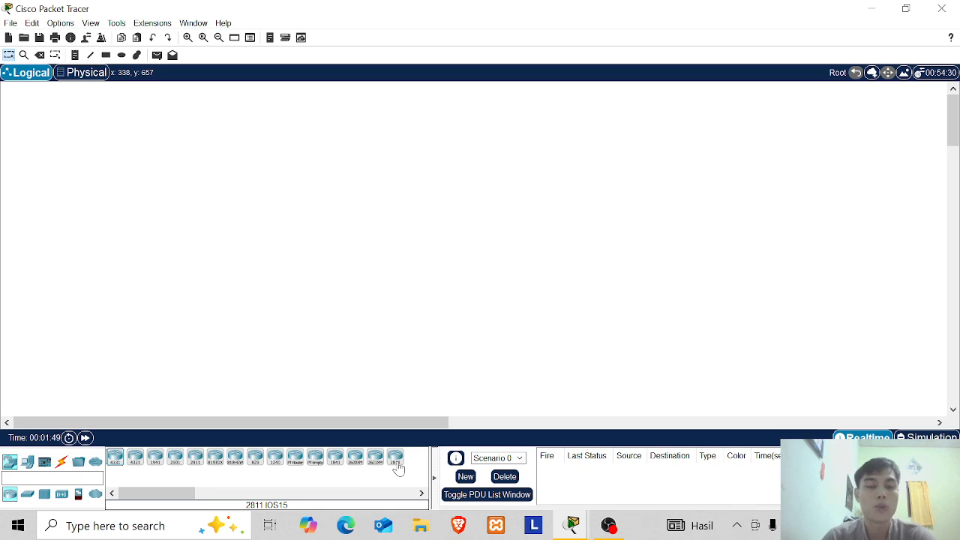
pyautogui.moveTo(398, 468); pyautogui.dragTo(434, 135)
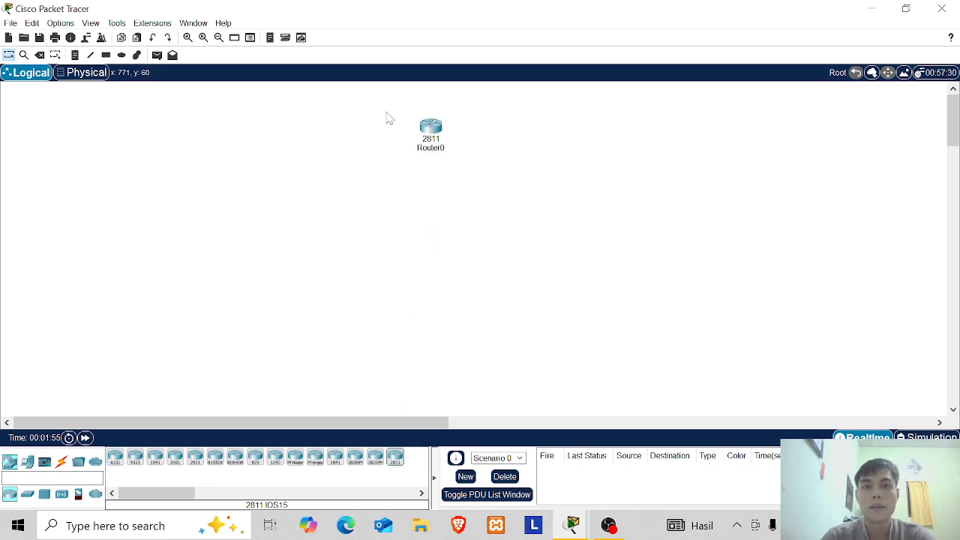
pyautogui.moveTo(387, 111); pyautogui.dragTo(347, 155)
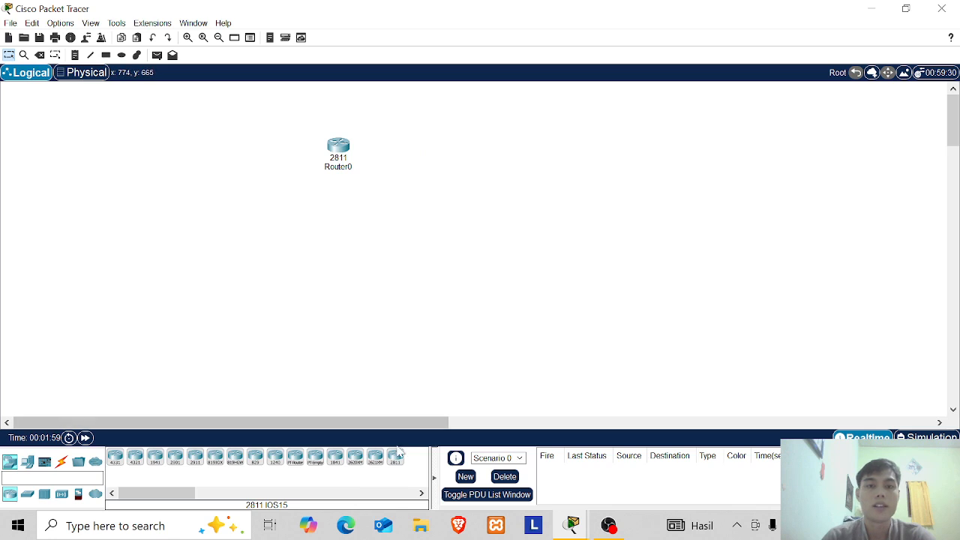
pyautogui.moveTo(395, 456); pyautogui.dragTo(590, 154)
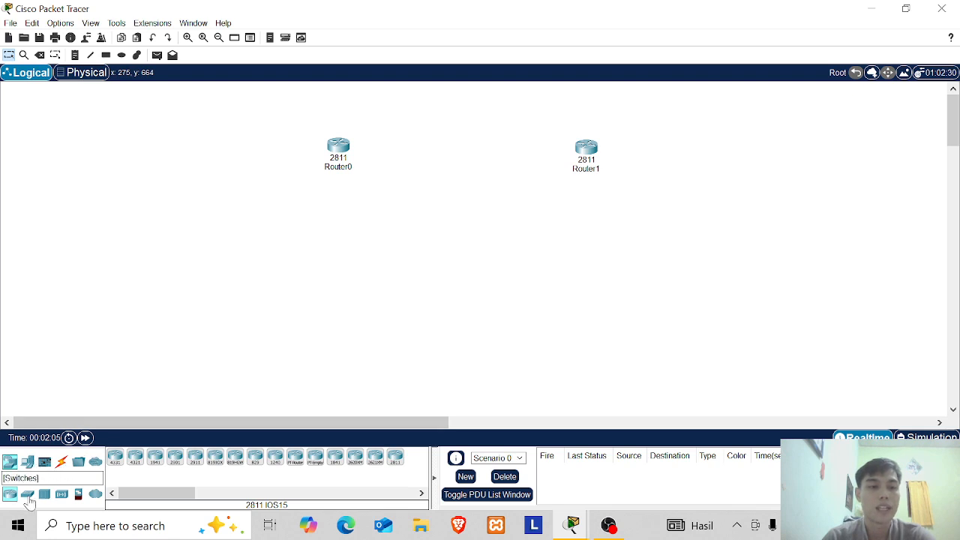
# Add two 2960 switches to the workspace, one below each 2811 router
pyautogui.click(28, 498)
pyautogui.moveTo(116, 459); pyautogui.dragTo(339, 246)
pyautogui.moveTo(294, 205)
pyautogui.mouseDown()
pyautogui.moveTo(383, 280)
pyautogui.moveTo(373, 278)
pyautogui.mouseUp()
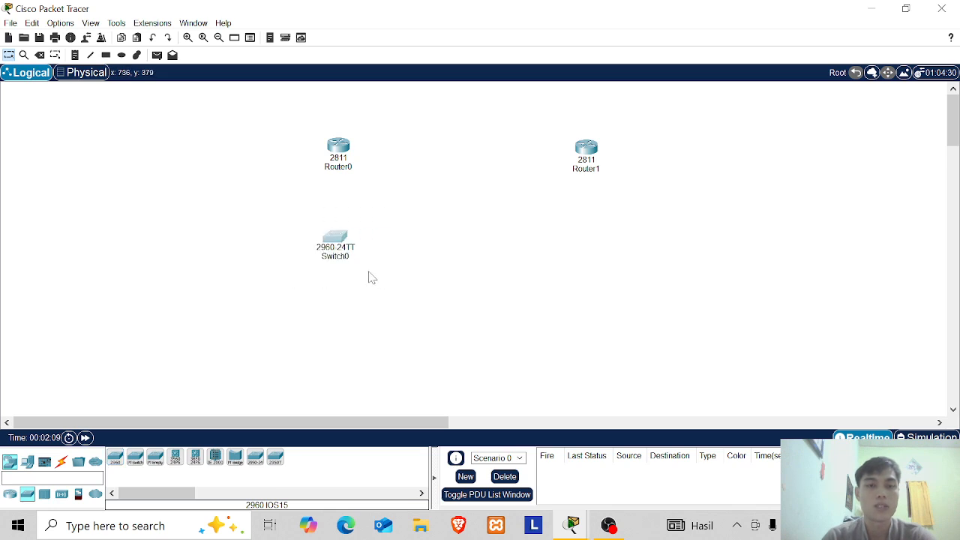
pyautogui.click(342, 281)
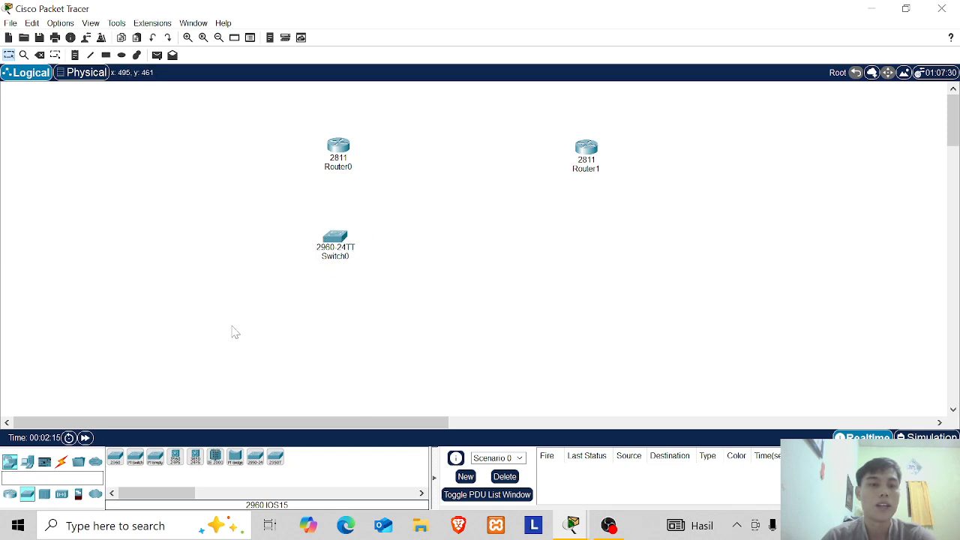
pyautogui.moveTo(116, 455); pyautogui.dragTo(587, 252)
# Spread the two router-and-switch pairs apart, moving one pair to the workspace's upper-left area and the other to its upper-right area
pyautogui.moveTo(303, 116); pyautogui.dragTo(376, 323)
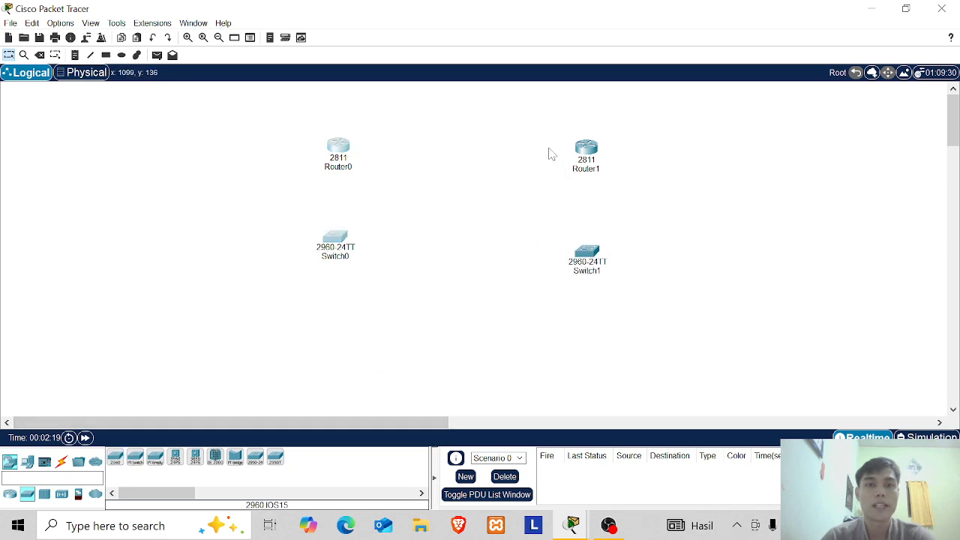
pyautogui.moveTo(529, 113); pyautogui.dragTo(578, 241)
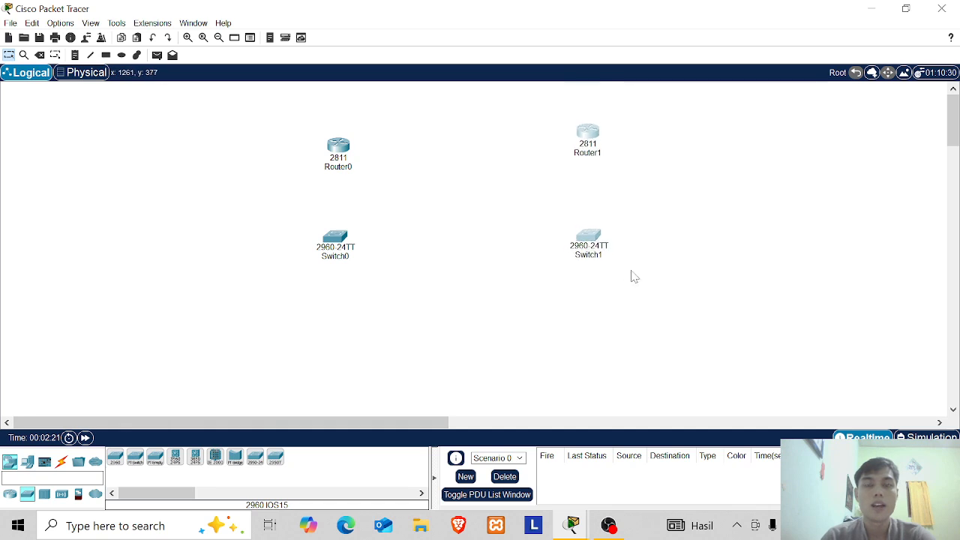
pyautogui.click(632, 270)
pyautogui.moveTo(550, 122); pyautogui.dragTo(628, 251)
pyautogui.moveTo(580, 242); pyautogui.dragTo(593, 251)
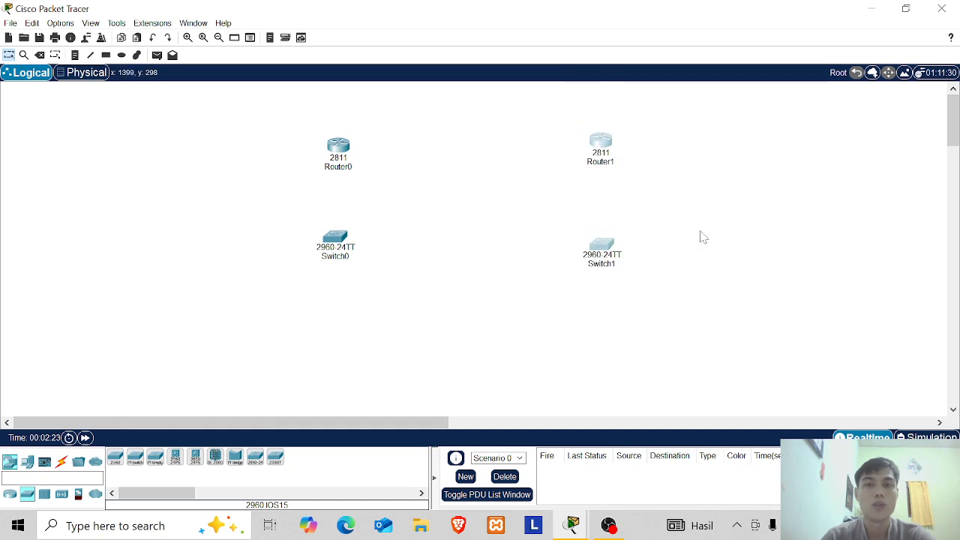
pyautogui.click(700, 228)
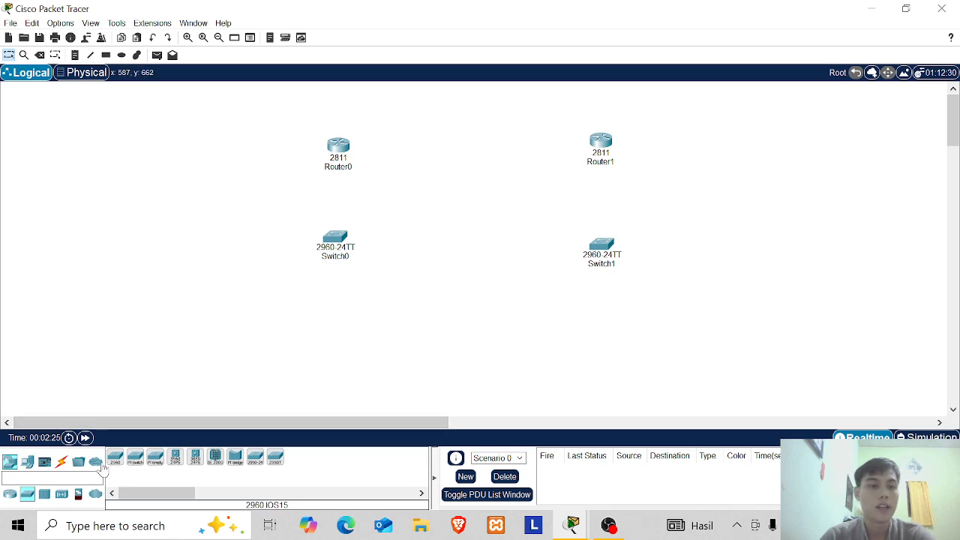
pyautogui.click(30, 467)
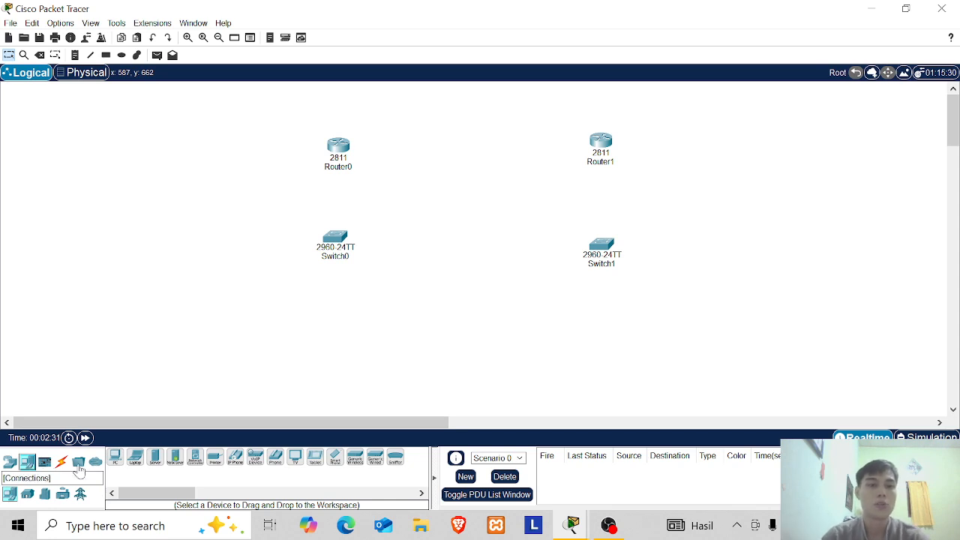
pyautogui.moveTo(275, 93); pyautogui.dragTo(390, 289)
pyautogui.moveTo(351, 248); pyautogui.dragTo(205, 222)
pyautogui.moveTo(508, 116); pyautogui.dragTo(673, 260)
pyautogui.moveTo(606, 254); pyautogui.dragTo(715, 229)
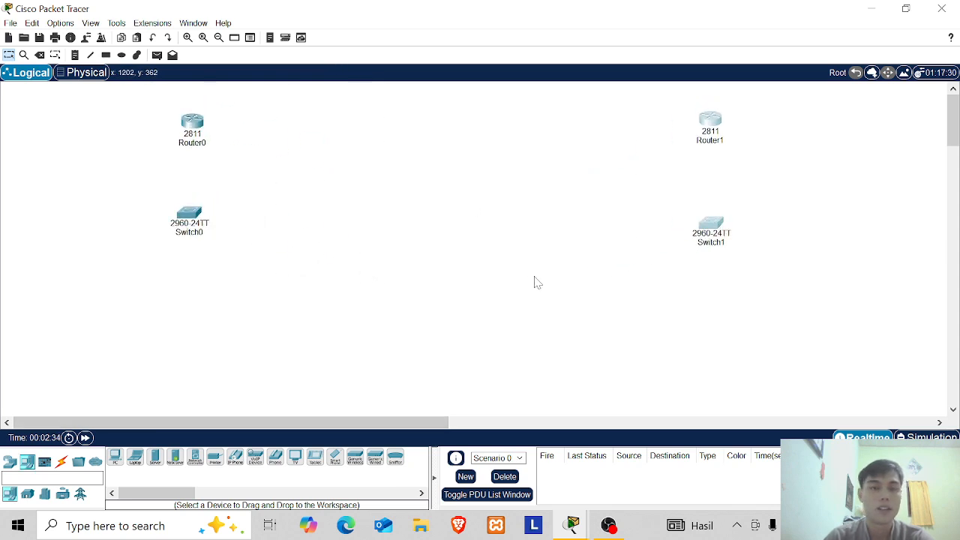
# Place two PCs and one laptop in a row below the left switch
pyautogui.click(115, 458)
pyautogui.click(84, 332)
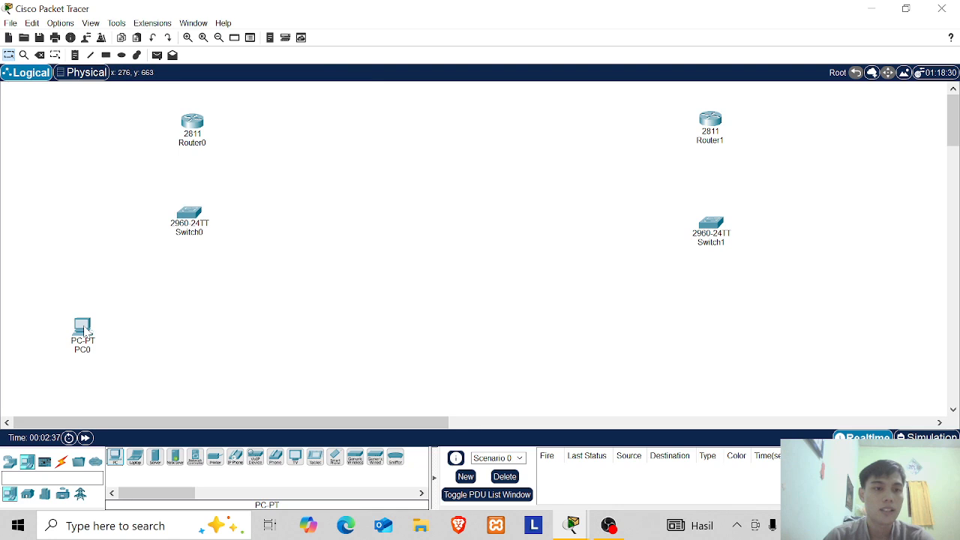
pyautogui.click(116, 458)
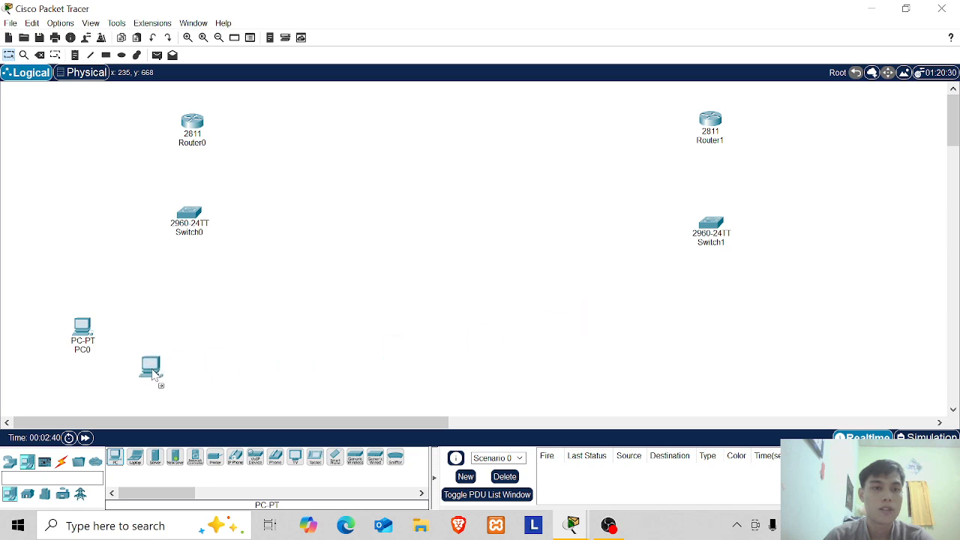
pyautogui.click(152, 373)
pyautogui.click(135, 458)
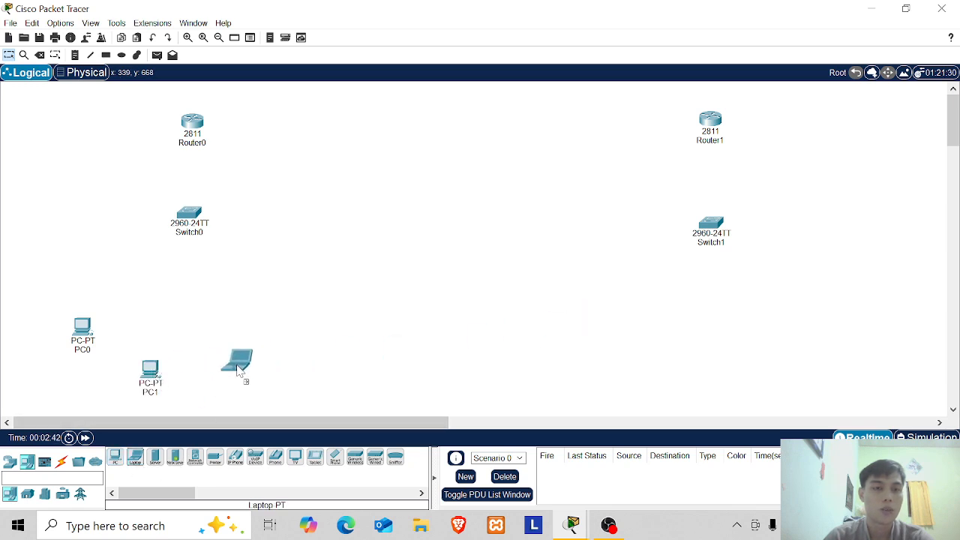
pyautogui.click(231, 371)
# Add three 7960 IP phones as a cluster between the left switch and the workspace centre, and shift the cluster slightly away from the laptop
pyautogui.click(235, 458)
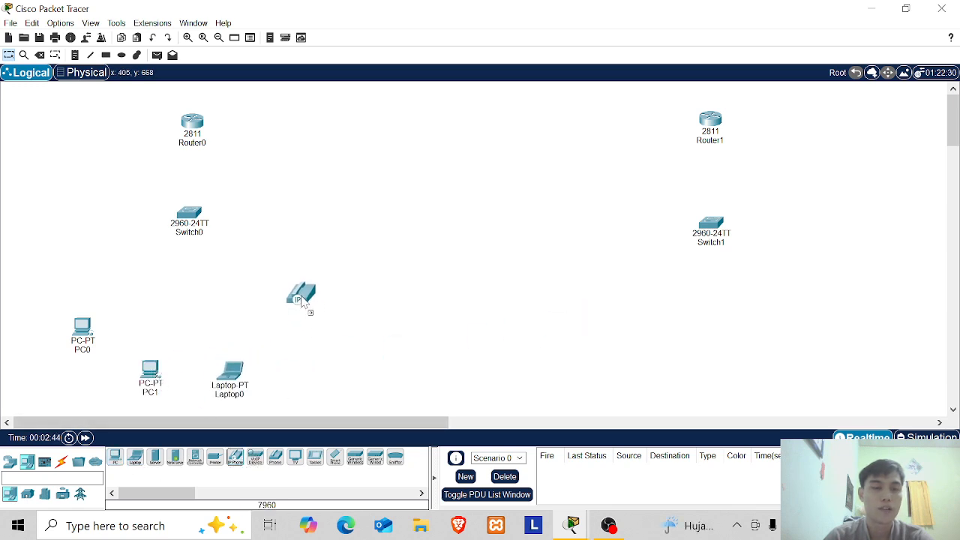
pyautogui.click(288, 298)
pyautogui.click(234, 458)
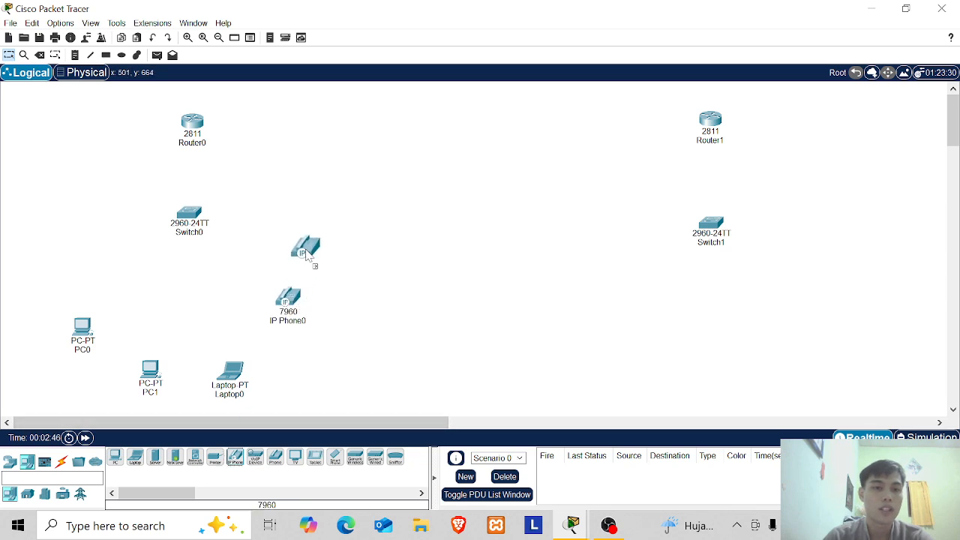
pyautogui.click(305, 250)
pyautogui.click(235, 457)
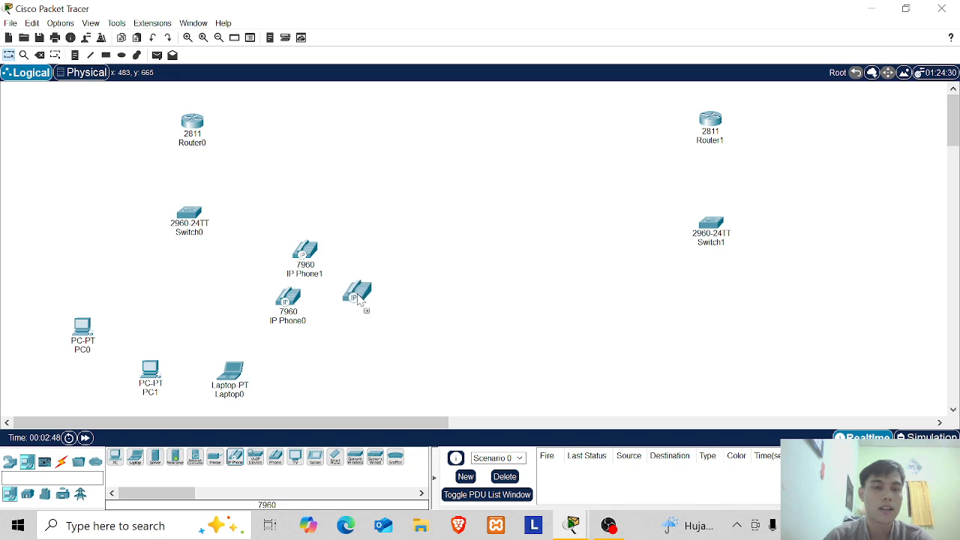
pyautogui.click(357, 298)
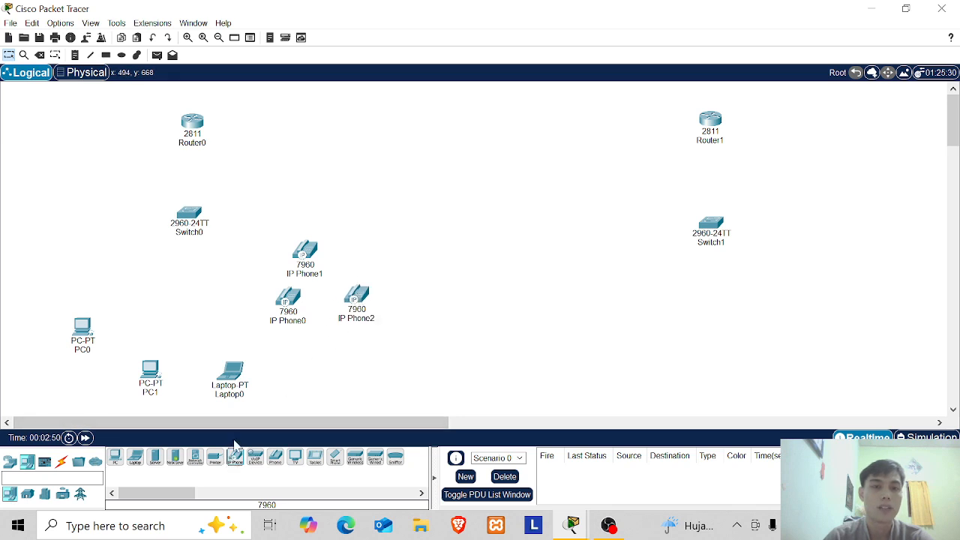
pyautogui.moveTo(264, 242); pyautogui.dragTo(386, 357)
pyautogui.moveTo(357, 297); pyautogui.dragTo(377, 303)
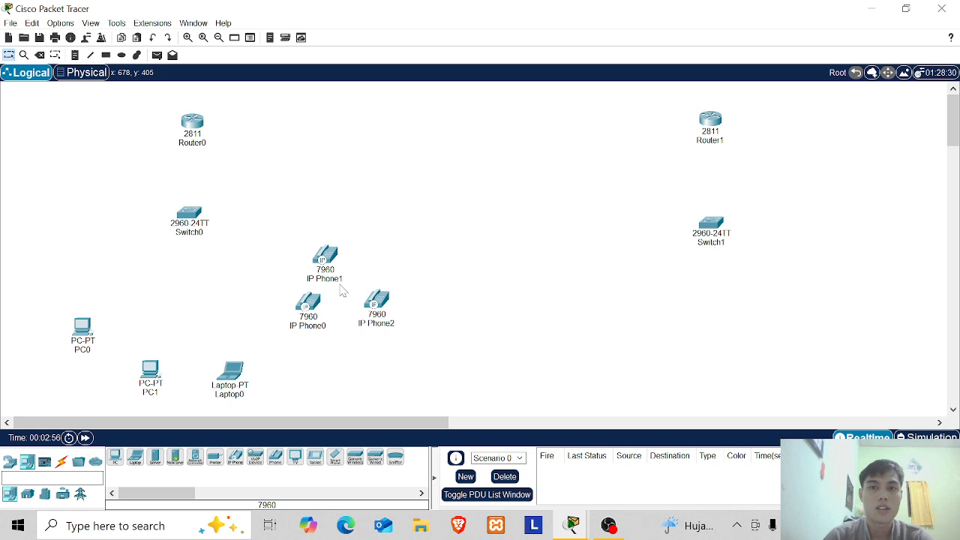
pyautogui.moveTo(28, 117); pyautogui.dragTo(442, 438)
# Rename the right router as Router2 and the left router as Router1
pyautogui.click(196, 143)
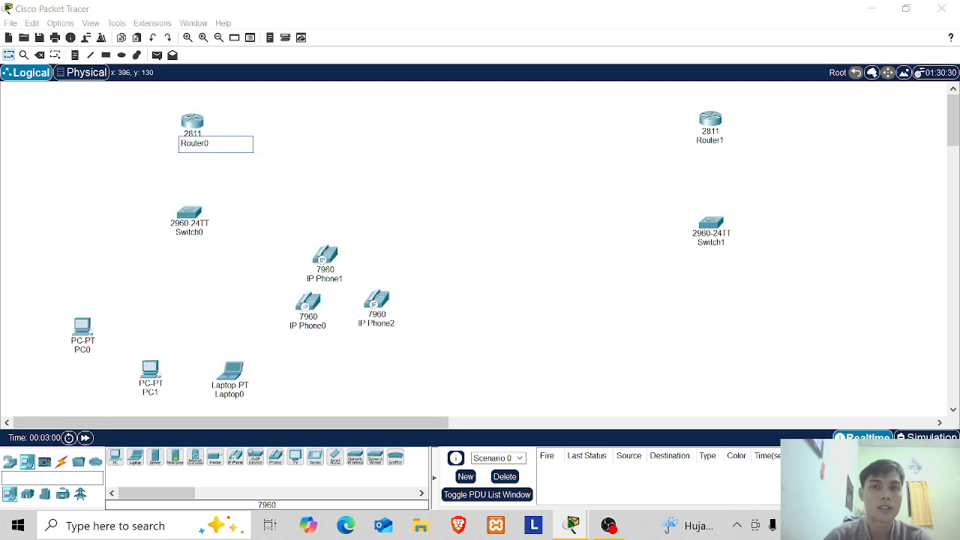
pyautogui.click(713, 140)
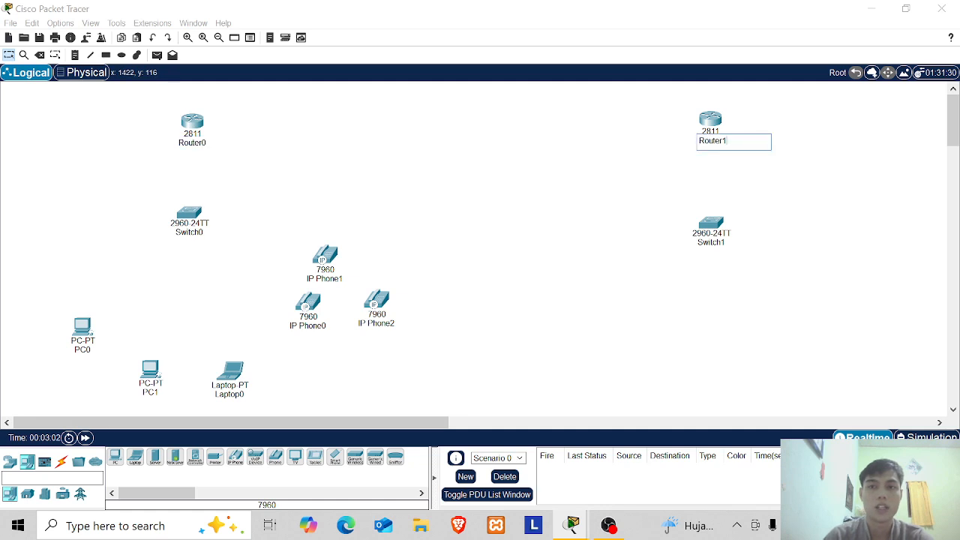
pyautogui.click(312, 181)
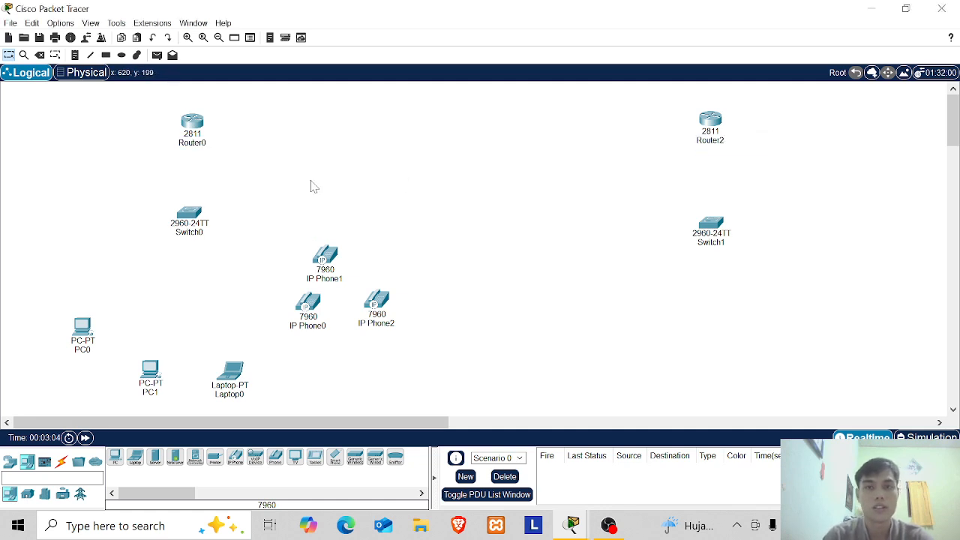
pyautogui.click(198, 145)
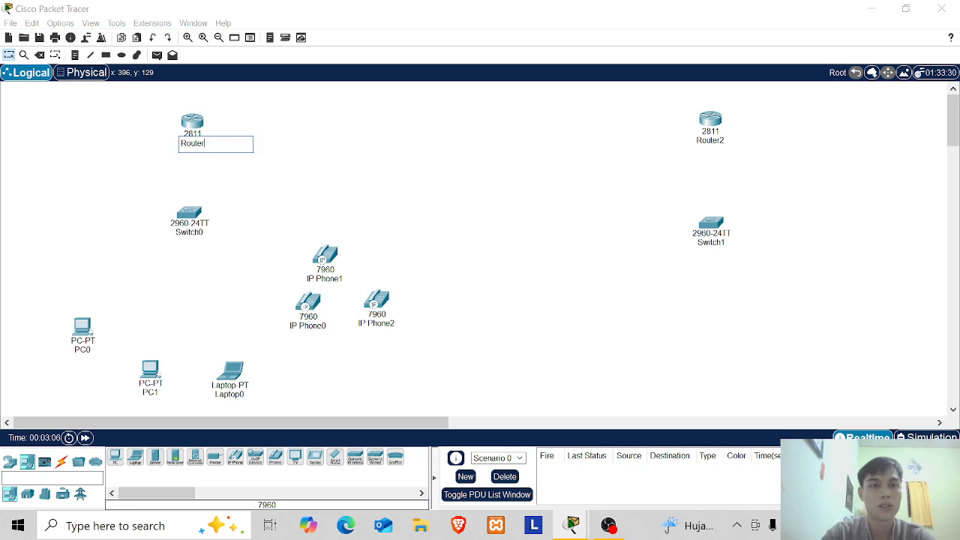
pyautogui.write('1')
pyautogui.click(326, 162)
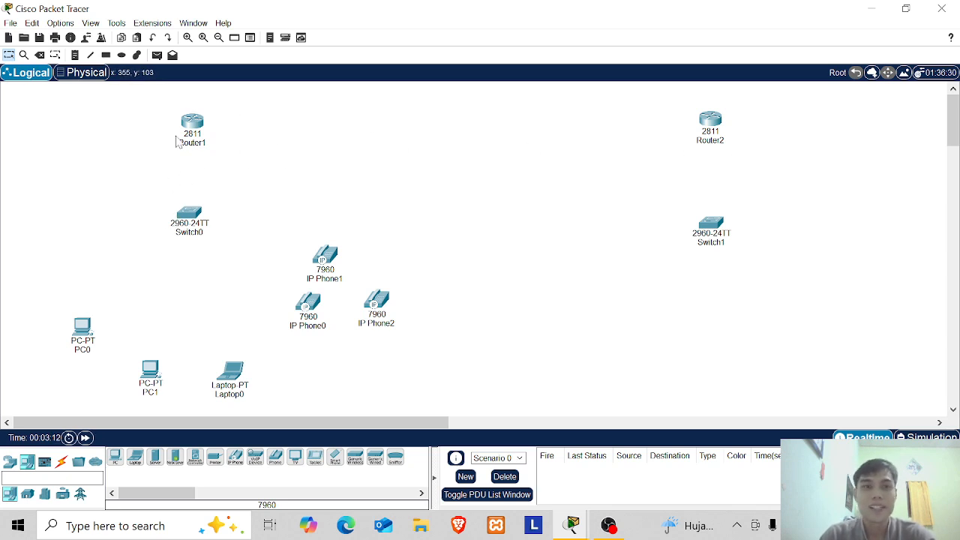
# Rename the right switch as Switch2 and the left switch as Switch1
pyautogui.click(723, 242)
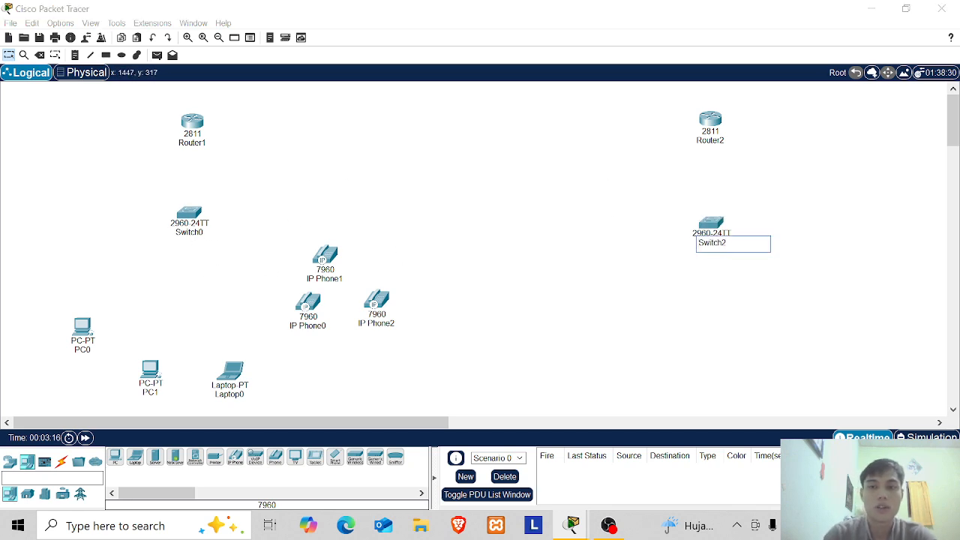
pyautogui.click(287, 224)
pyautogui.click(196, 233)
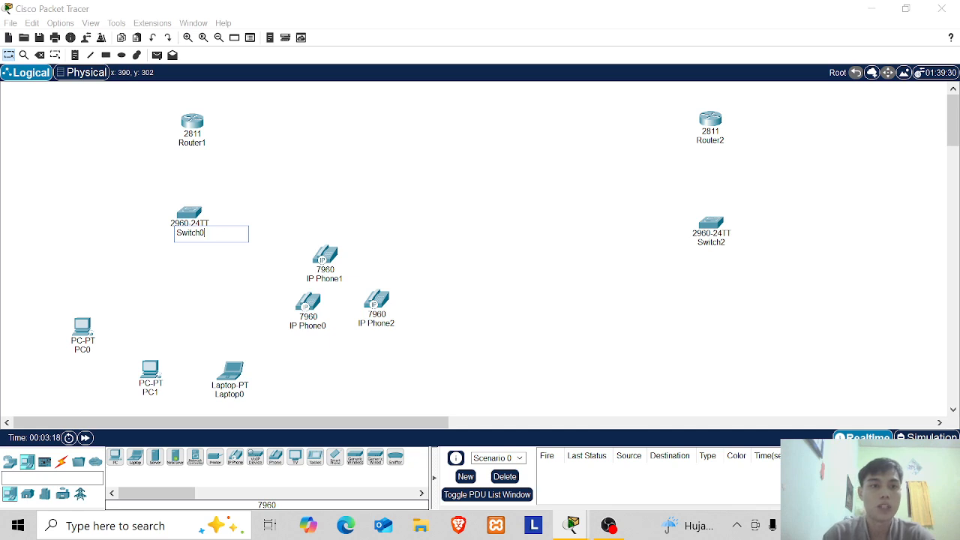
pyautogui.click(318, 227)
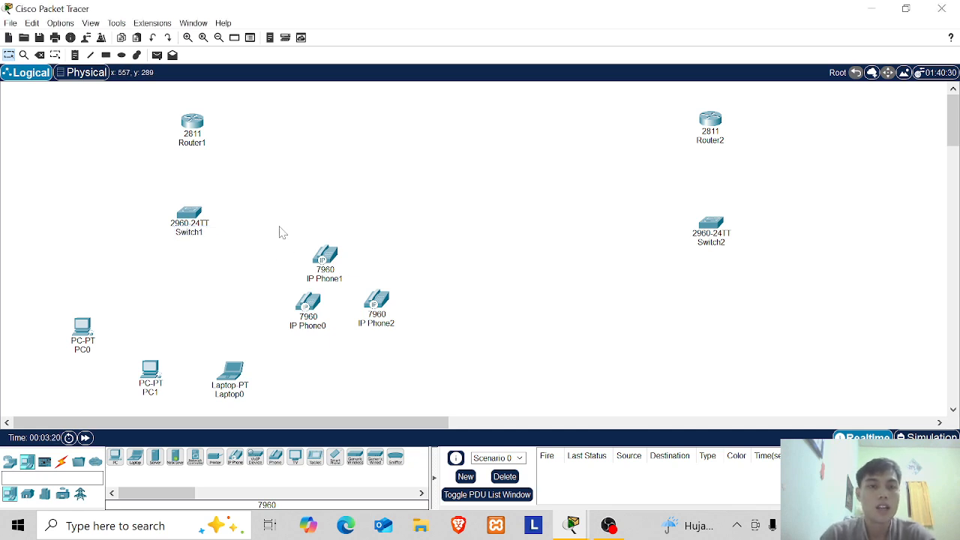
# Move the three IP phones together up and away from Switch1, and shift the two PCs and the laptop slightly upward
pyautogui.moveTo(278, 227); pyautogui.dragTo(437, 389)
pyautogui.moveTo(386, 304); pyautogui.dragTo(414, 283)
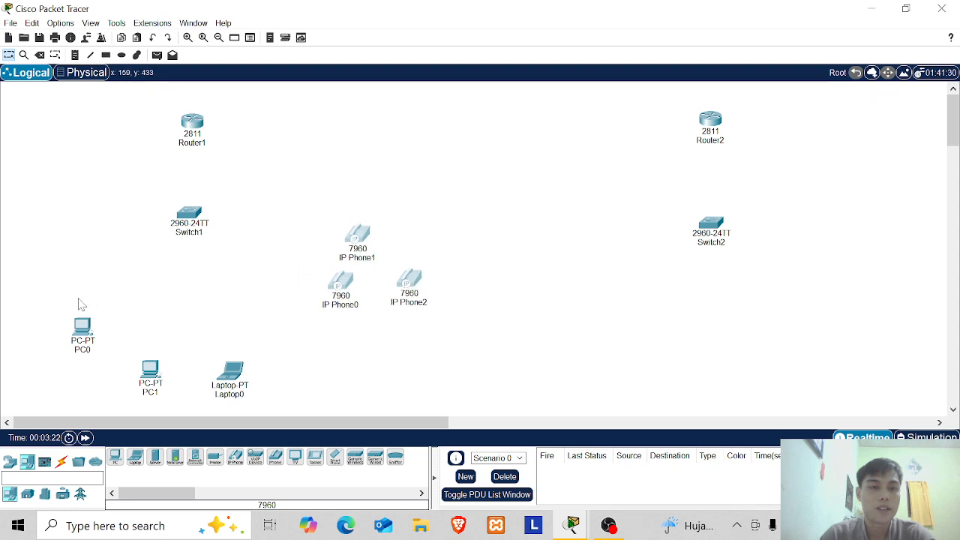
pyautogui.moveTo(49, 298); pyautogui.dragTo(262, 403)
pyautogui.moveTo(242, 380); pyautogui.dragTo(235, 369)
pyautogui.click(395, 324)
pyautogui.moveTo(311, 204); pyautogui.dragTo(423, 313)
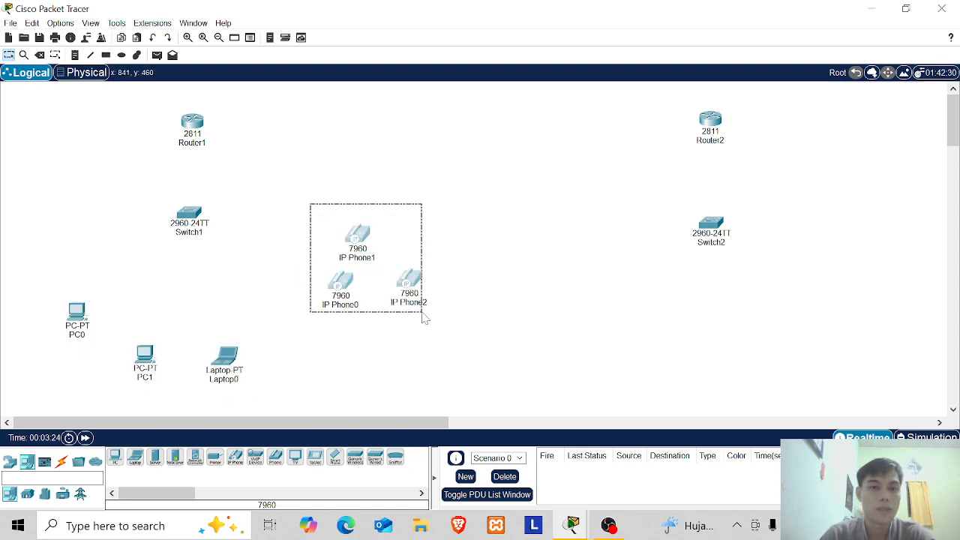
pyautogui.click(386, 248)
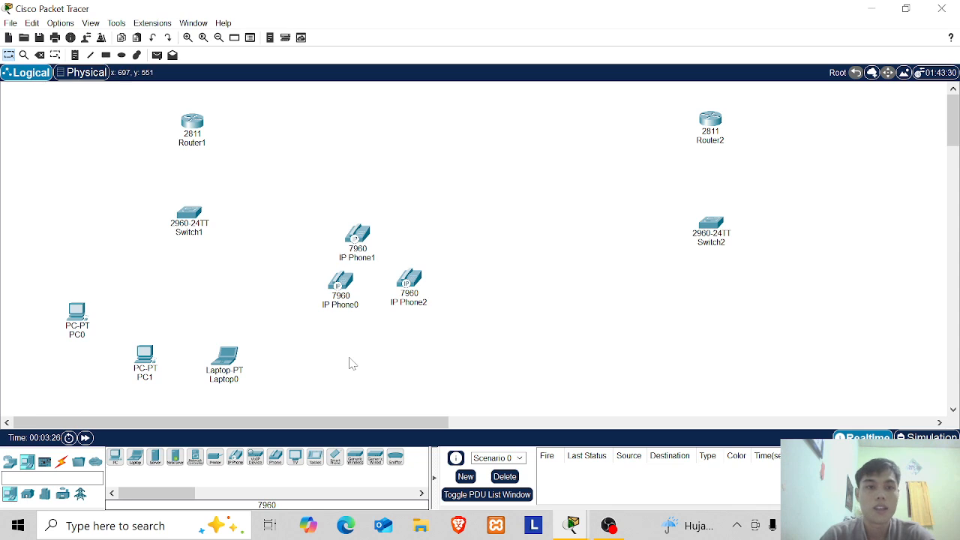
# Connect Router1 to Switch1 with an automatically chosen cable type
pyautogui.click(62, 462)
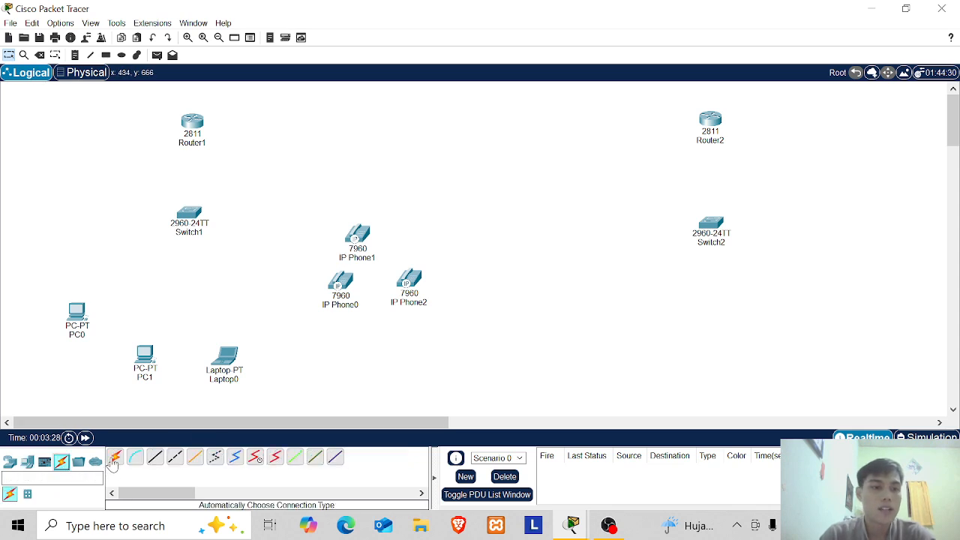
pyautogui.click(115, 457)
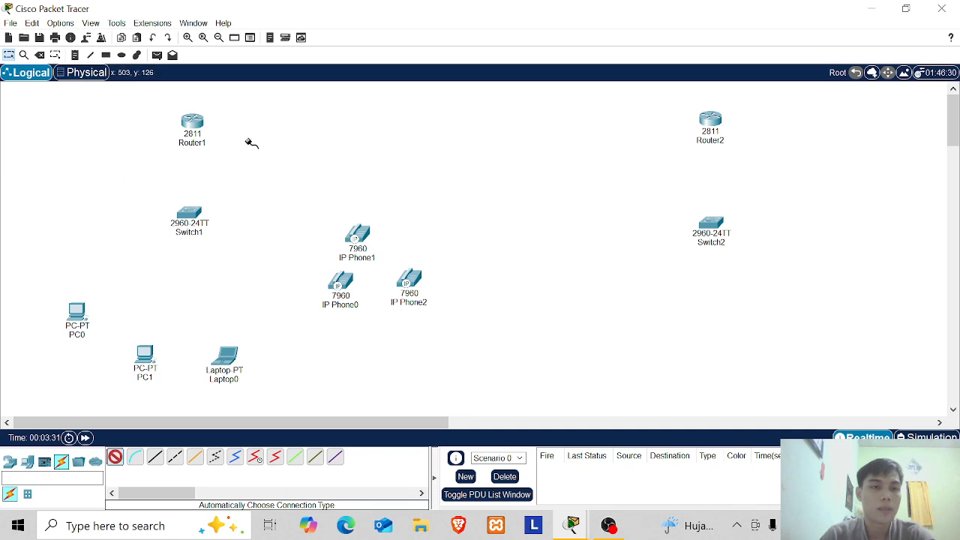
pyautogui.click(195, 146)
pyautogui.click(190, 218)
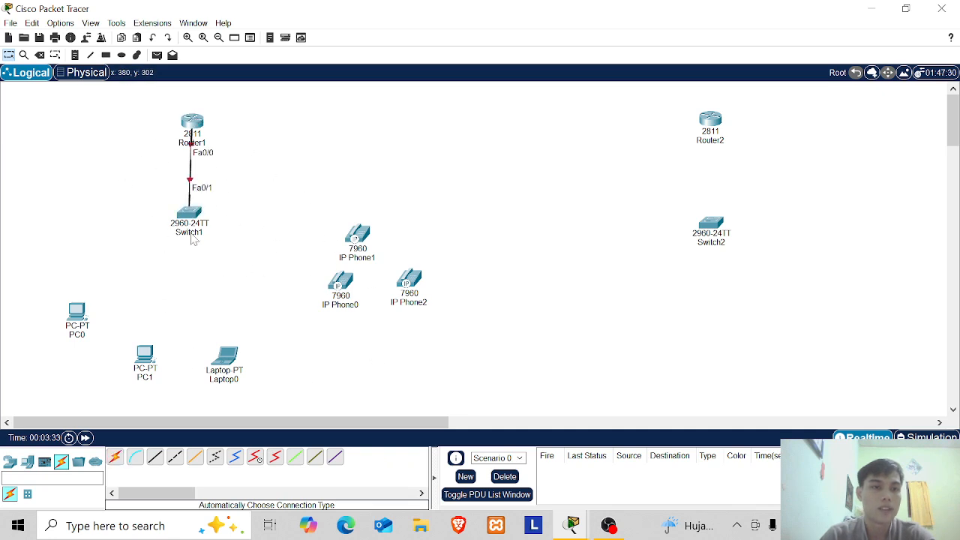
# Connect Switch1 to PC0 with an automatically chosen cable type
pyautogui.click(115, 458)
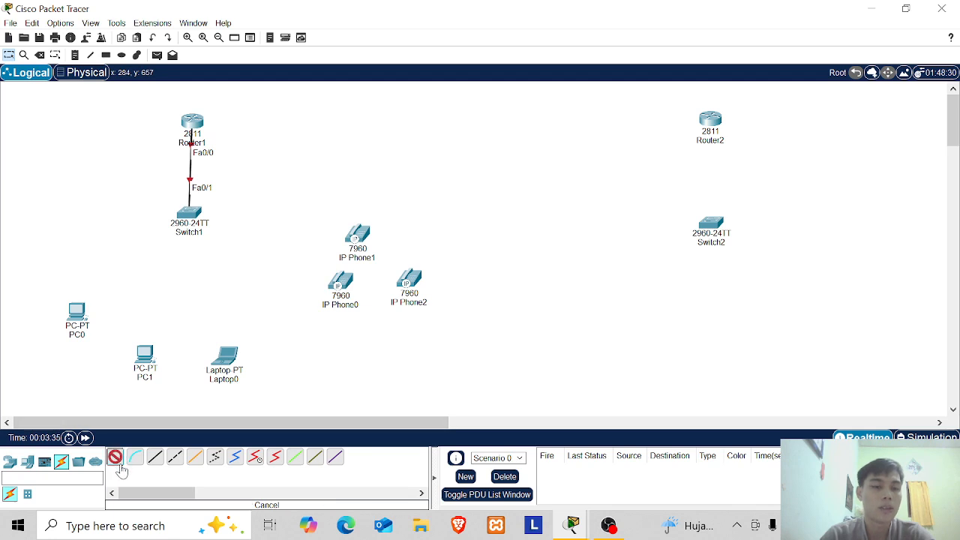
pyautogui.click(156, 458)
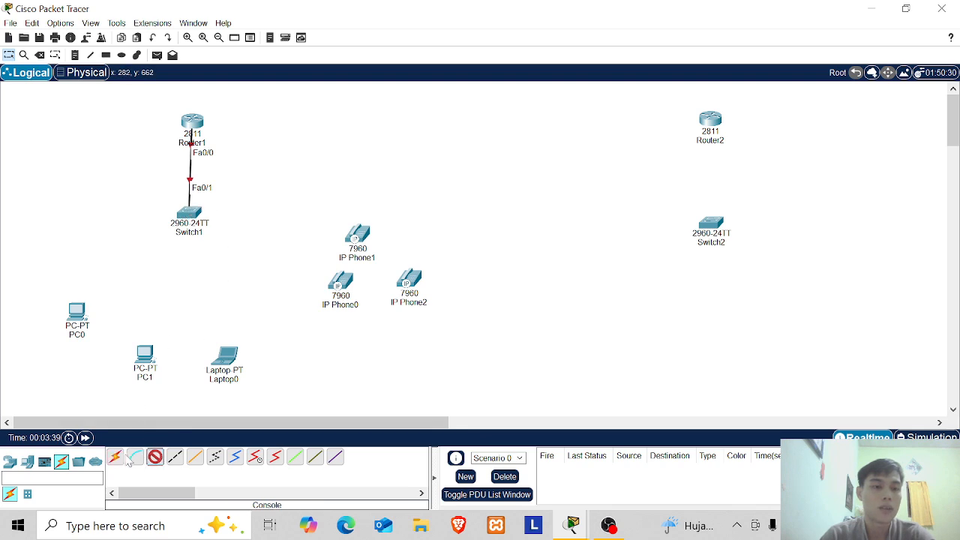
pyautogui.click(116, 457)
pyautogui.click(189, 216)
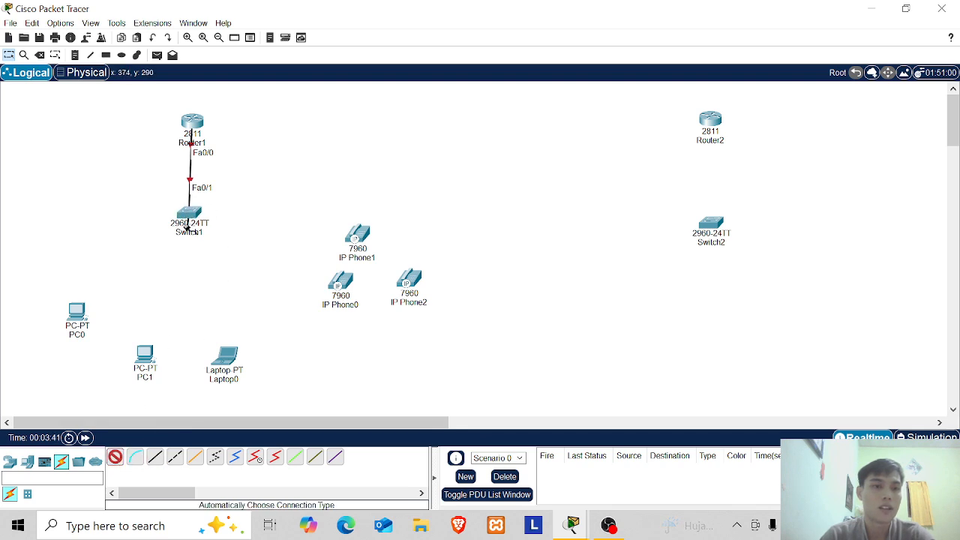
pyautogui.click(95, 308)
# Connect Switch1 to PC1 and to Laptop0, using automatically chosen cables
pyautogui.click(116, 458)
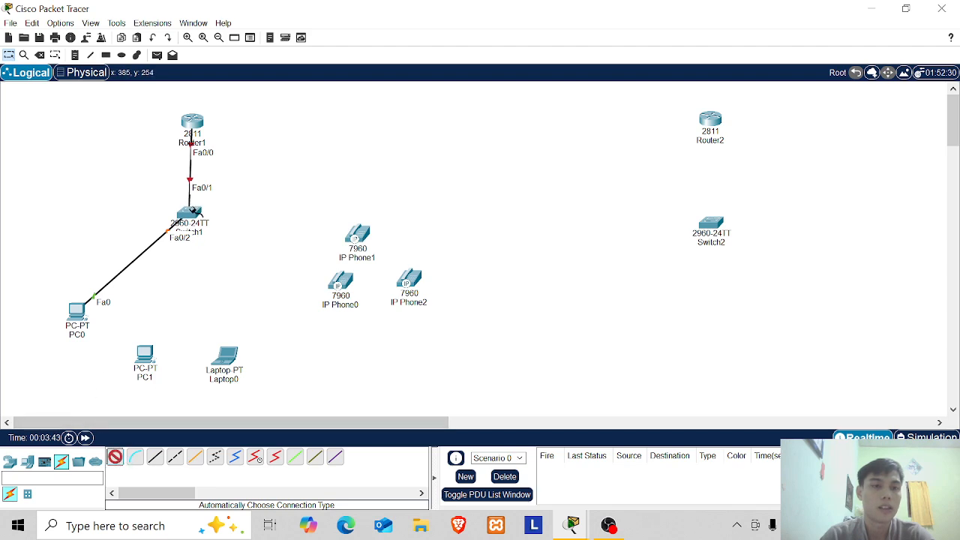
pyautogui.click(192, 214)
pyautogui.click(146, 353)
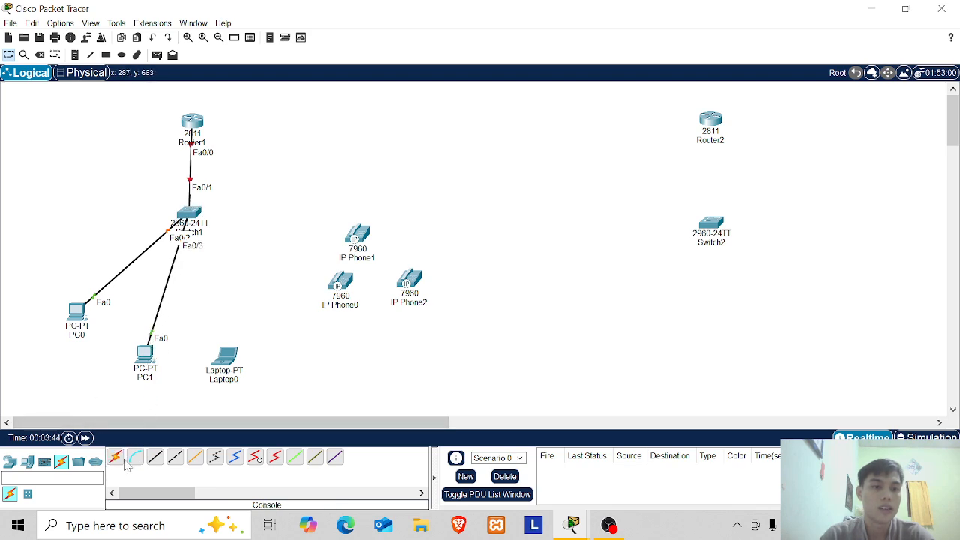
pyautogui.click(193, 223)
pyautogui.click(224, 354)
# Connect Switch1 to IP Phone0 and IP Phone1 with automatically chosen cables
pyautogui.click(116, 457)
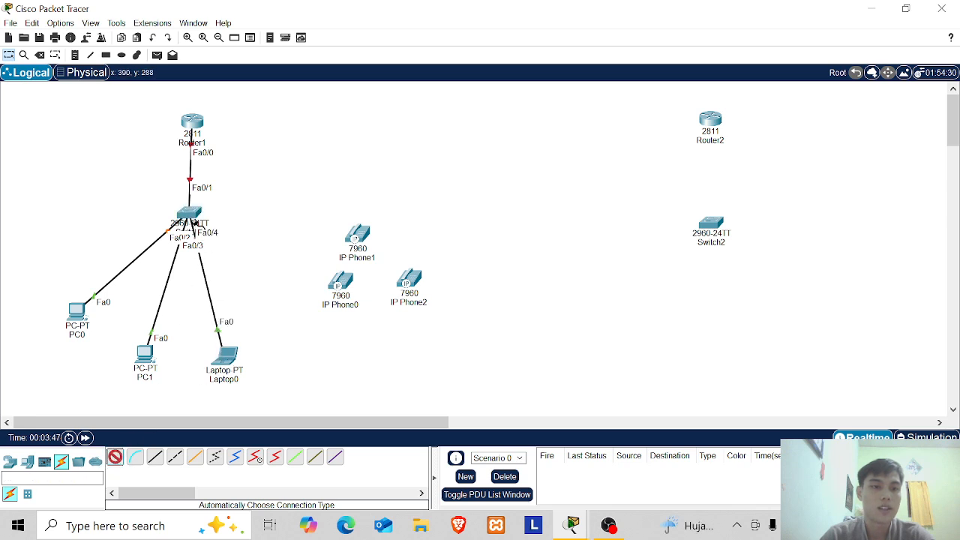
pyautogui.click(193, 224)
pyautogui.click(340, 282)
pyautogui.click(115, 457)
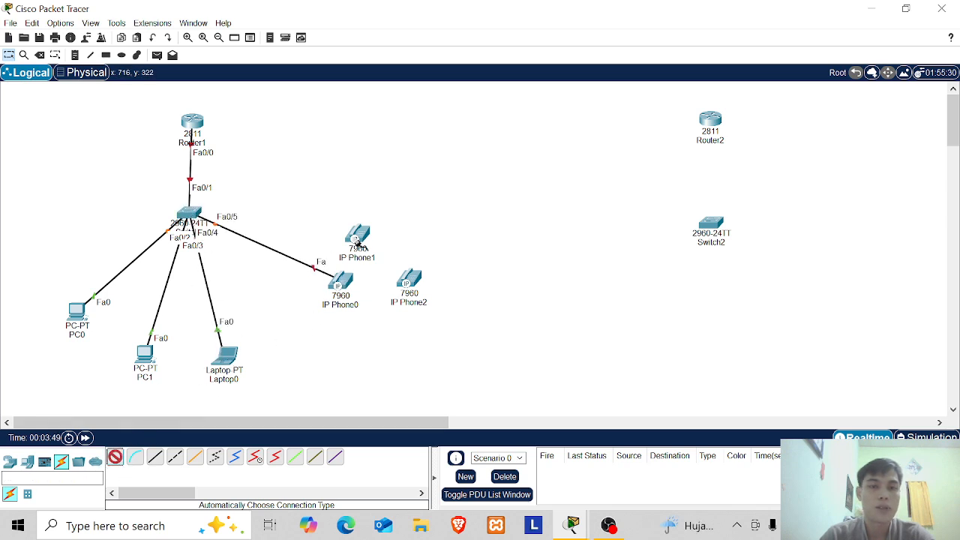
pyautogui.click(194, 219)
pyautogui.click(358, 234)
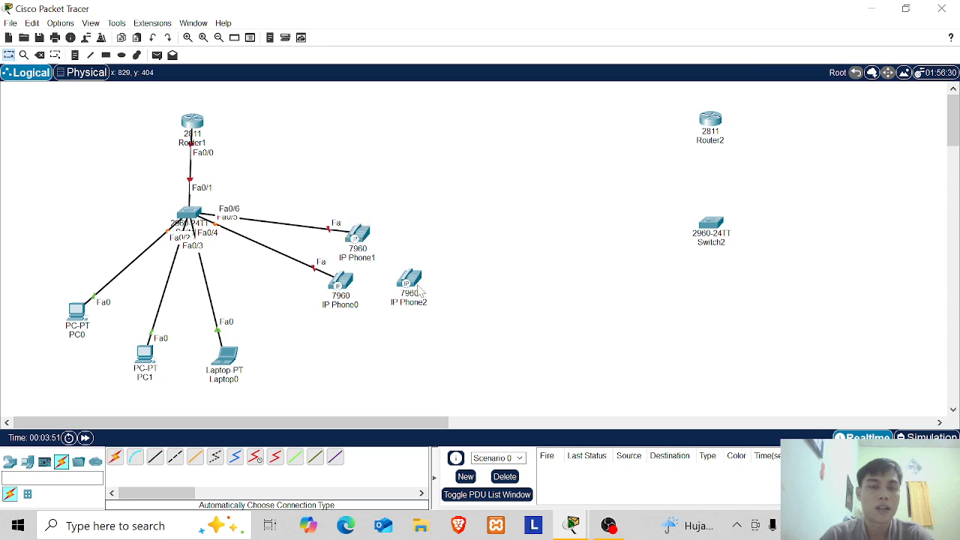
# Move IP Phone2 between Laptop0 and IP Phone0, and connect it to Switch1 with an automatically chosen cable
pyautogui.moveTo(409, 282); pyautogui.dragTo(289, 327)
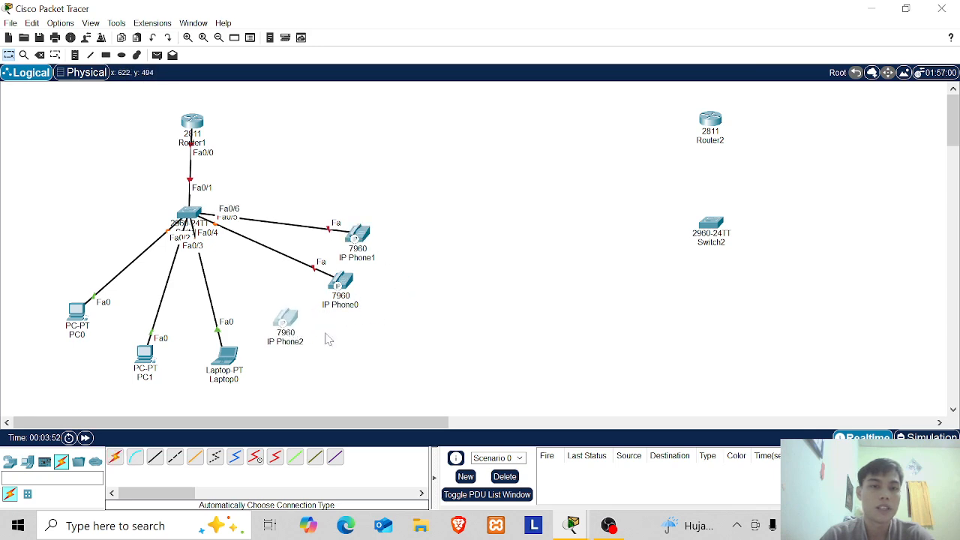
pyautogui.click(116, 458)
pyautogui.click(191, 224)
pyautogui.click(291, 324)
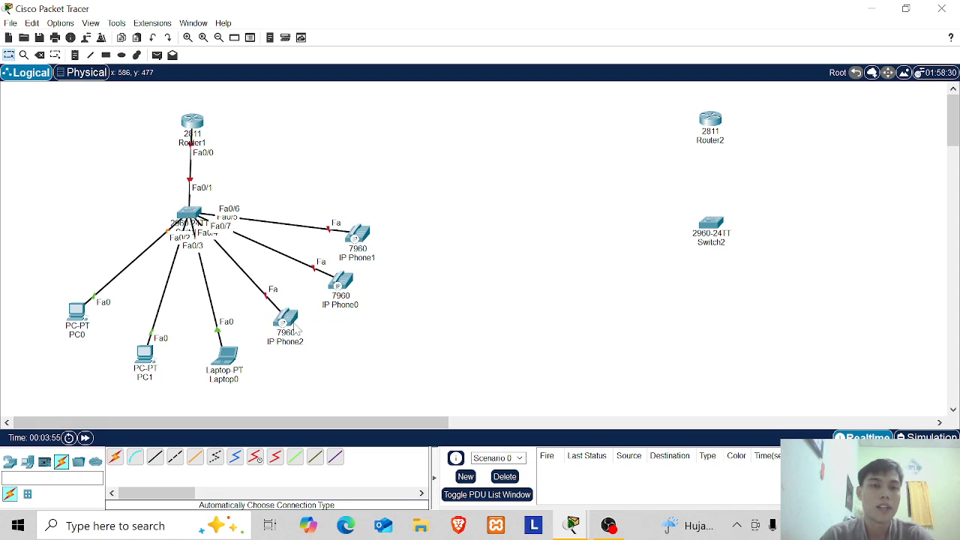
# Spread the three IP phones apart in a column beside Switch1, moving IP Phone2 farther away from Laptop0
pyautogui.moveTo(359, 236); pyautogui.dragTo(364, 214)
pyautogui.moveTo(341, 285); pyautogui.dragTo(367, 267)
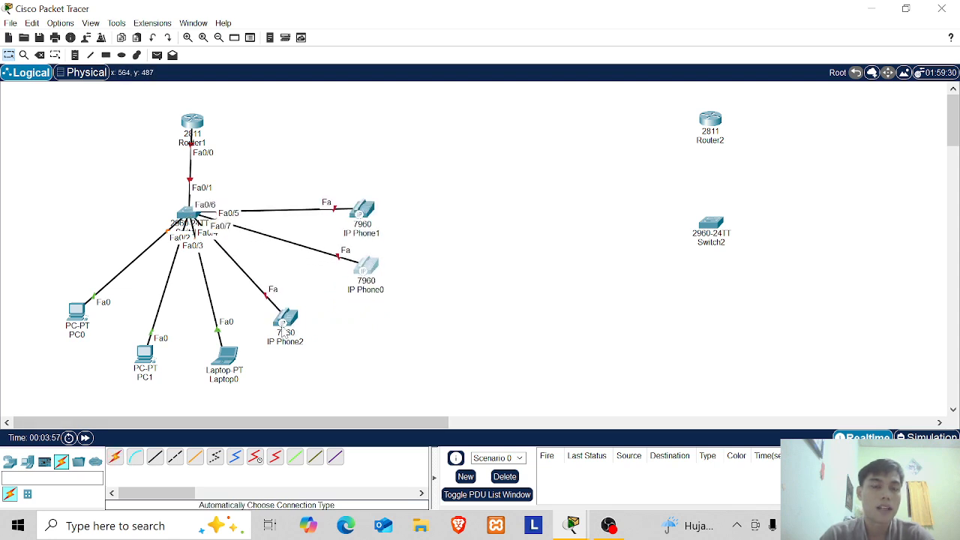
pyautogui.moveTo(283, 332); pyautogui.dragTo(340, 333)
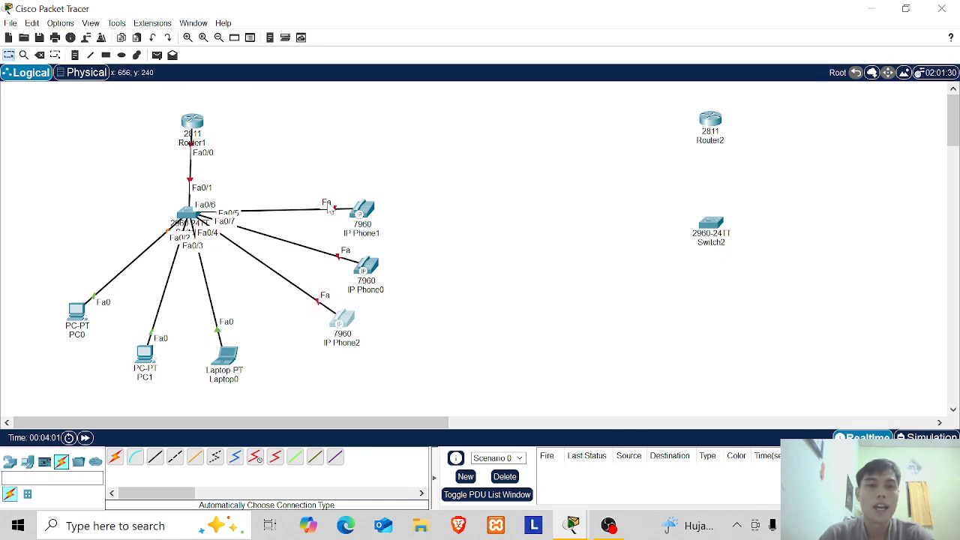
# Plug the IP_PHONE_POWER_ADAPTER into IP Phone1 and close its device window
pyautogui.click(367, 213)
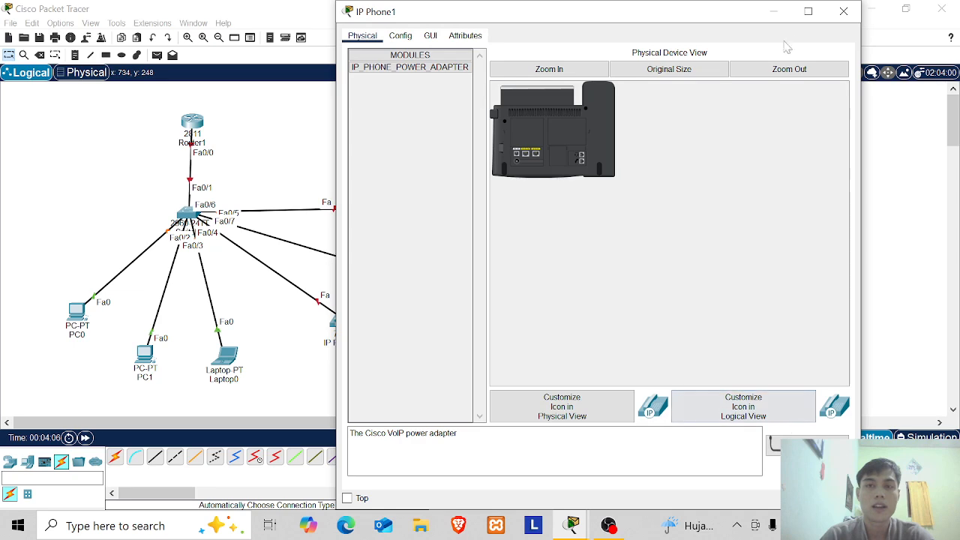
pyautogui.click(844, 11)
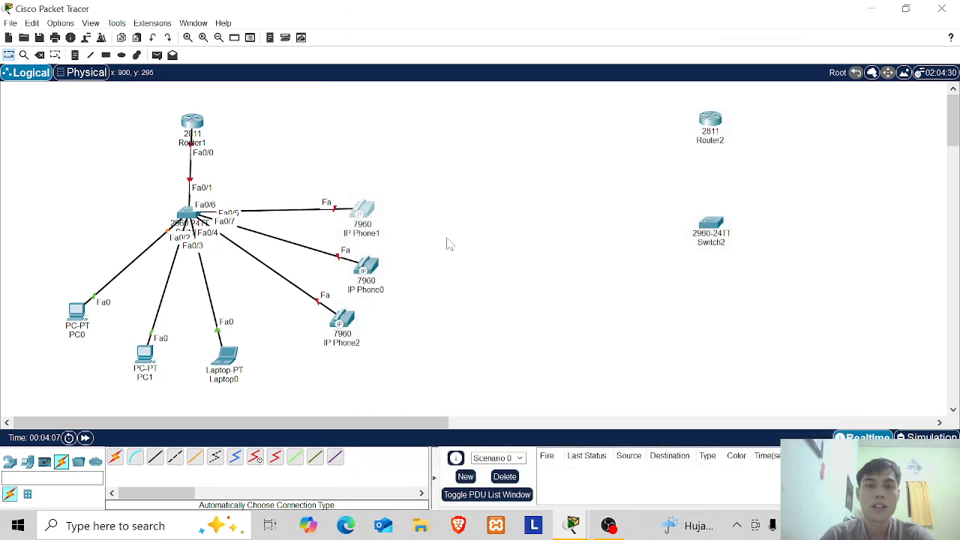
pyautogui.click(365, 213)
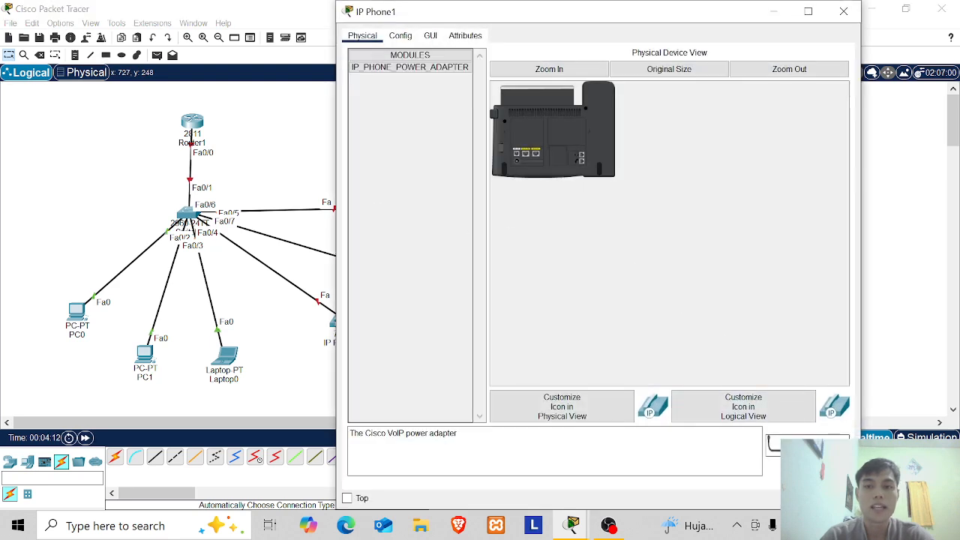
pyautogui.moveTo(806, 444); pyautogui.dragTo(518, 170)
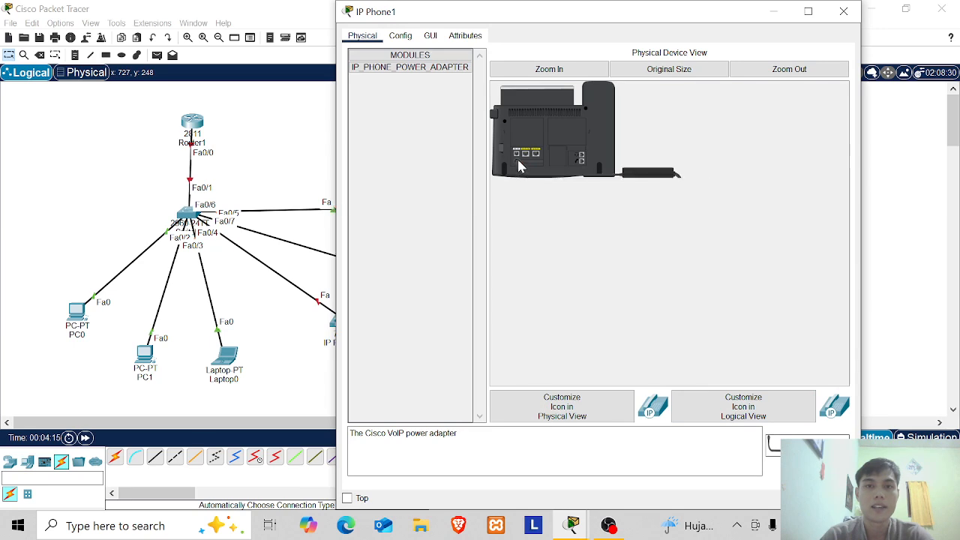
pyautogui.click(844, 12)
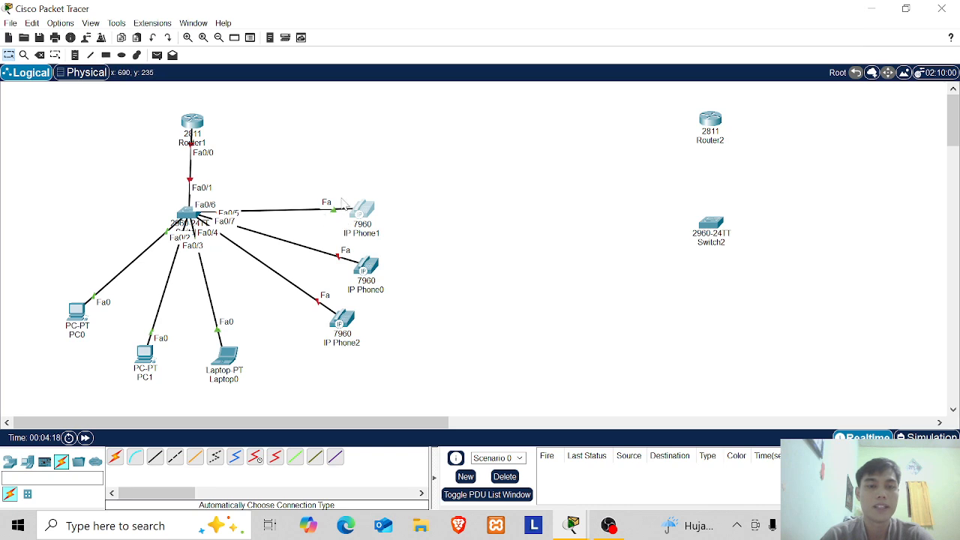
# Plug the power adapter into IP Phone0 and close its device window
pyautogui.click(378, 271)
pyautogui.moveTo(774, 445); pyautogui.dragTo(520, 171)
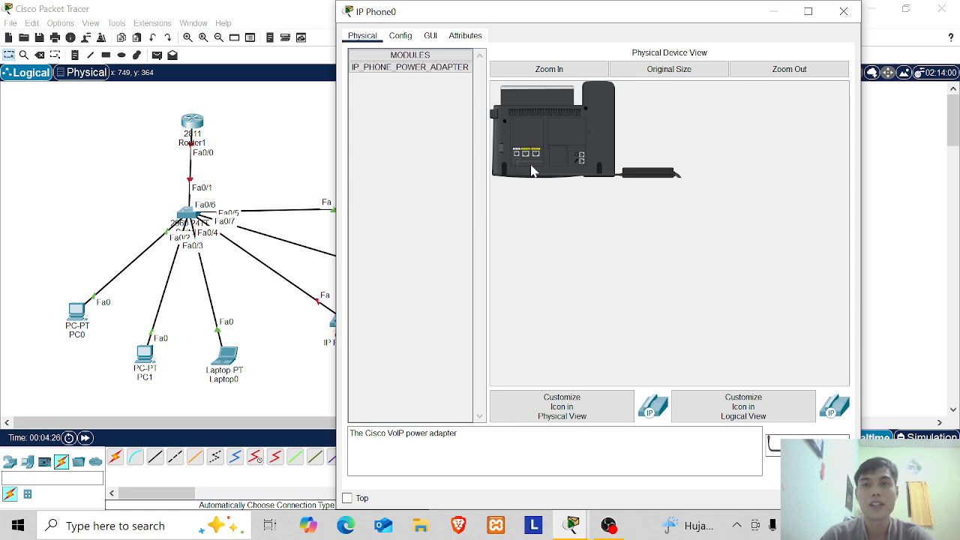
pyautogui.click(846, 18)
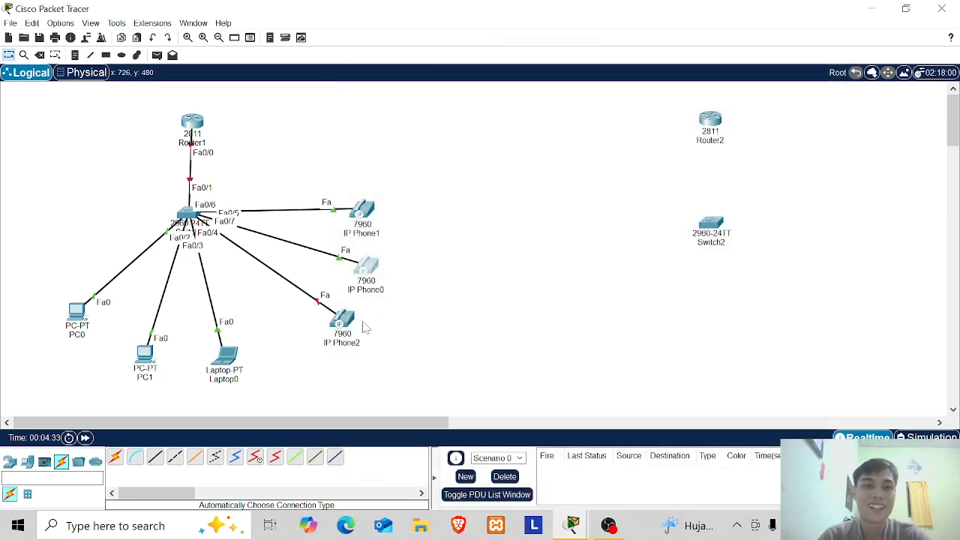
# Plug the power adapter into IP Phone2, and shift all three IP phones together slightly farther from Switch1
pyautogui.click(352, 320)
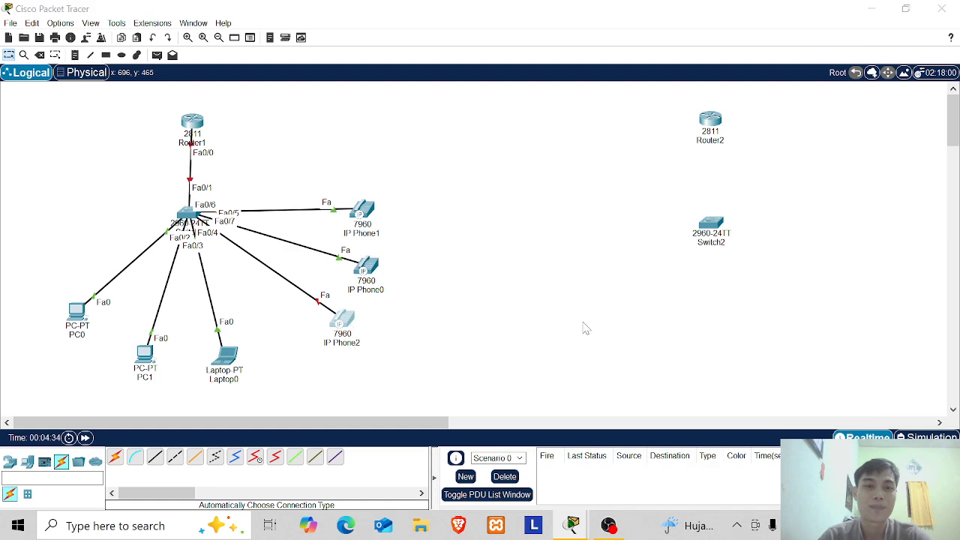
pyautogui.moveTo(777, 444); pyautogui.dragTo(518, 154)
pyautogui.click(844, 11)
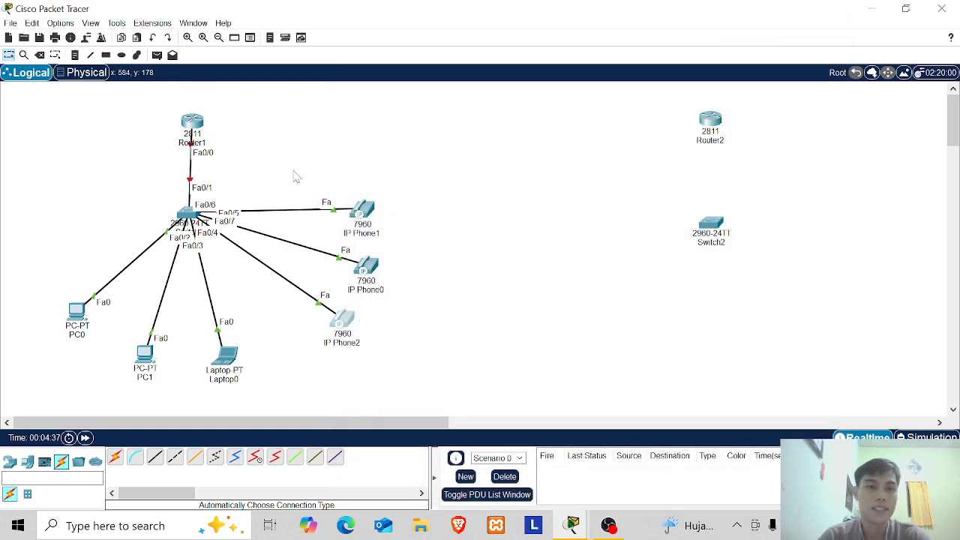
pyautogui.moveTo(292, 170); pyautogui.dragTo(405, 390)
pyautogui.moveTo(344, 330); pyautogui.dragTo(373, 332)
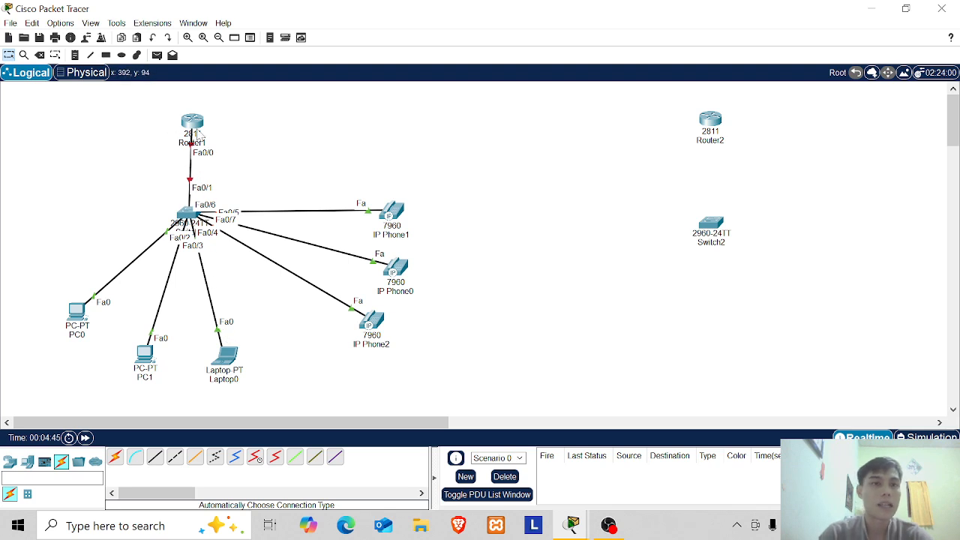
# Turn on the FastEthernet0/0 port of Router1 in its configuration
pyautogui.moveTo(199, 134)
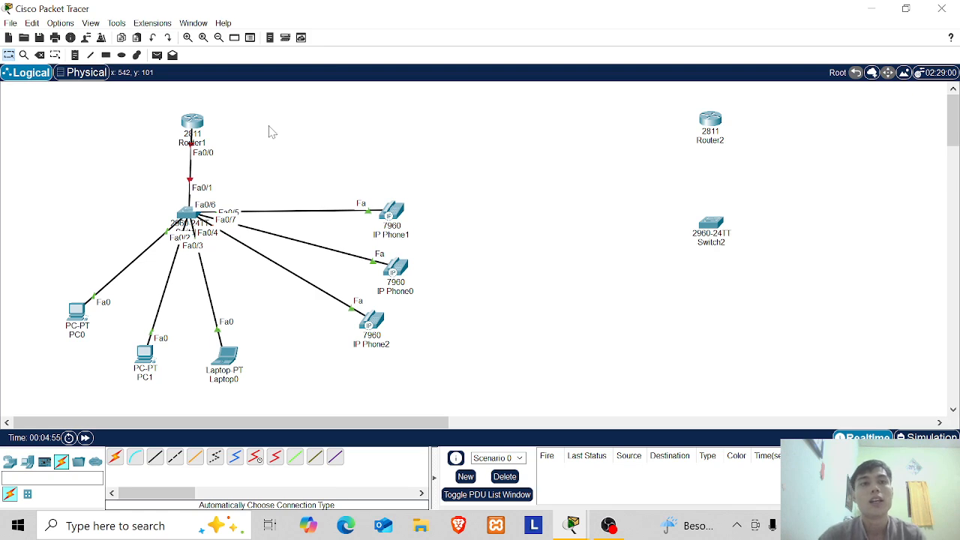
pyautogui.click(192, 129)
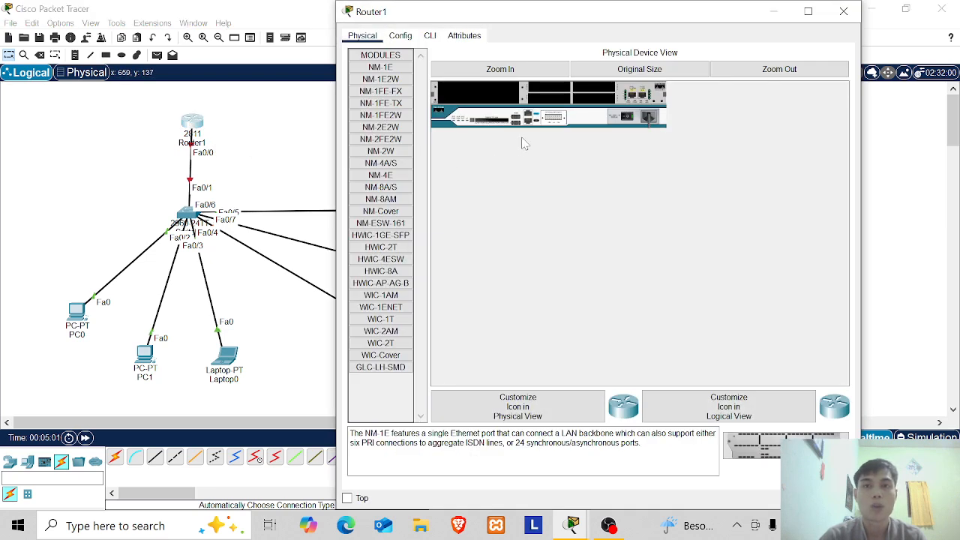
pyautogui.click(401, 36)
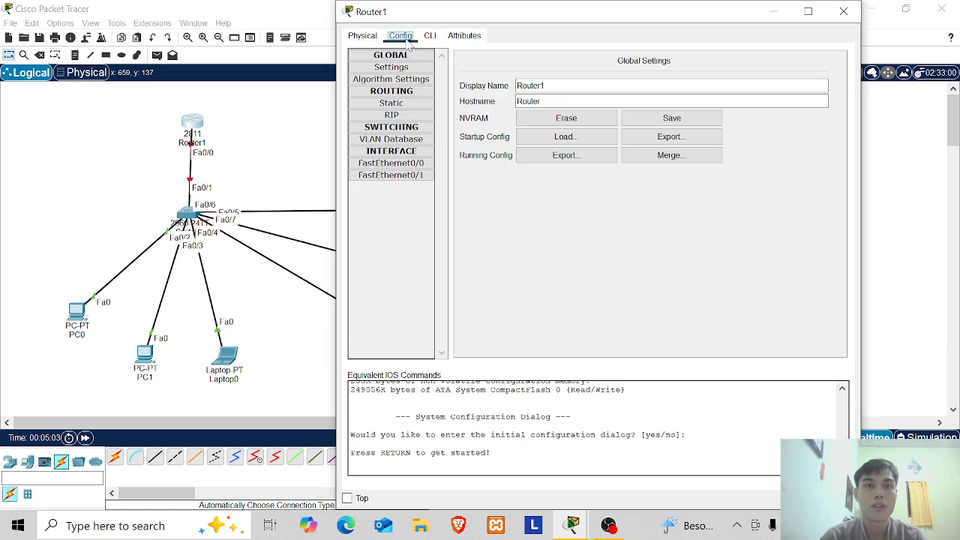
pyautogui.click(418, 165)
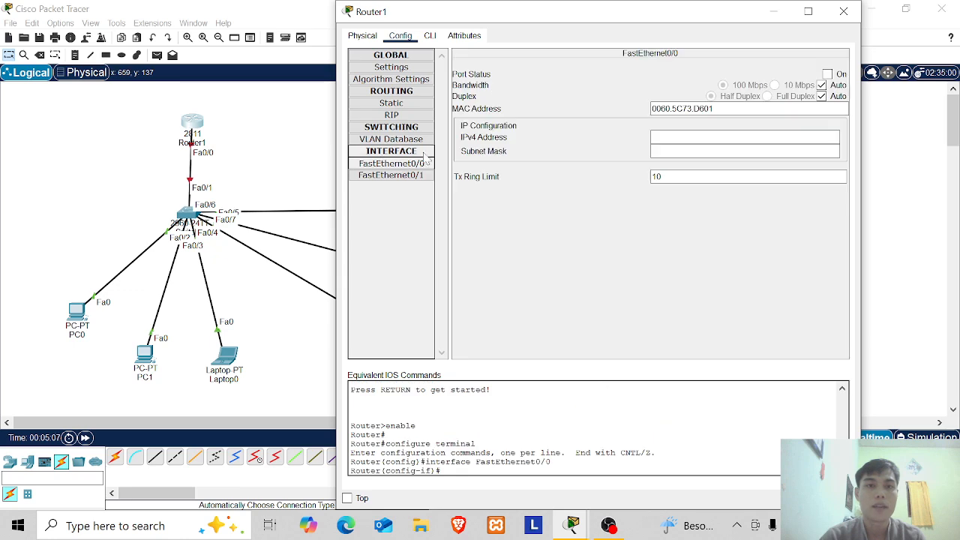
pyautogui.moveTo(572, 31); pyautogui.dragTo(625, 48)
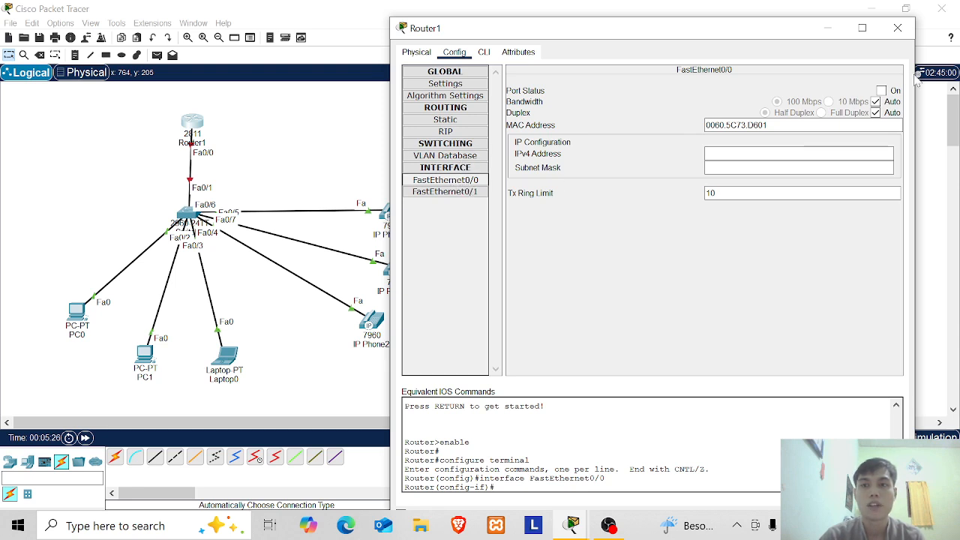
pyautogui.click(882, 90)
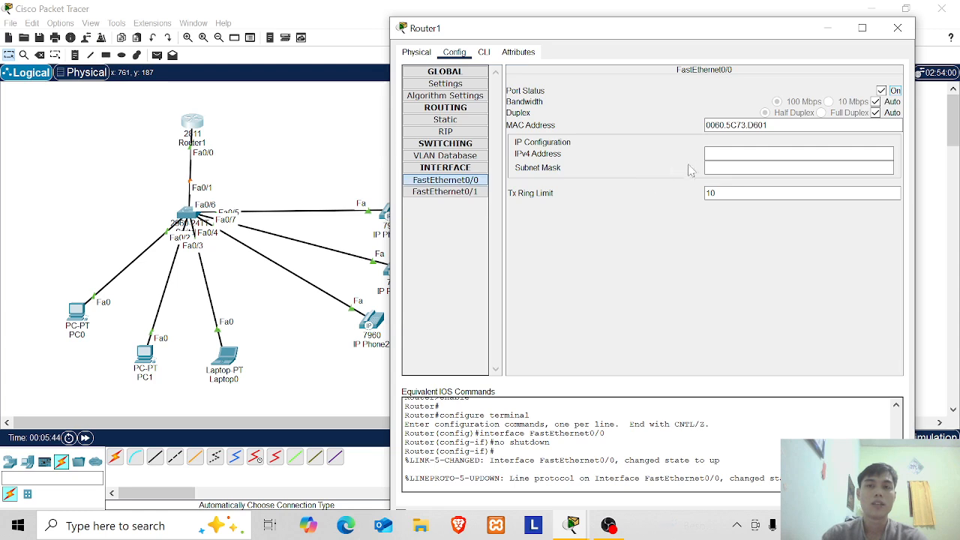
# Assign IPv4 address 10.10.10.1 with subnet mask 255.255.255.0 to Router1's FastEthernet0/0 interface
pyautogui.click(748, 154)
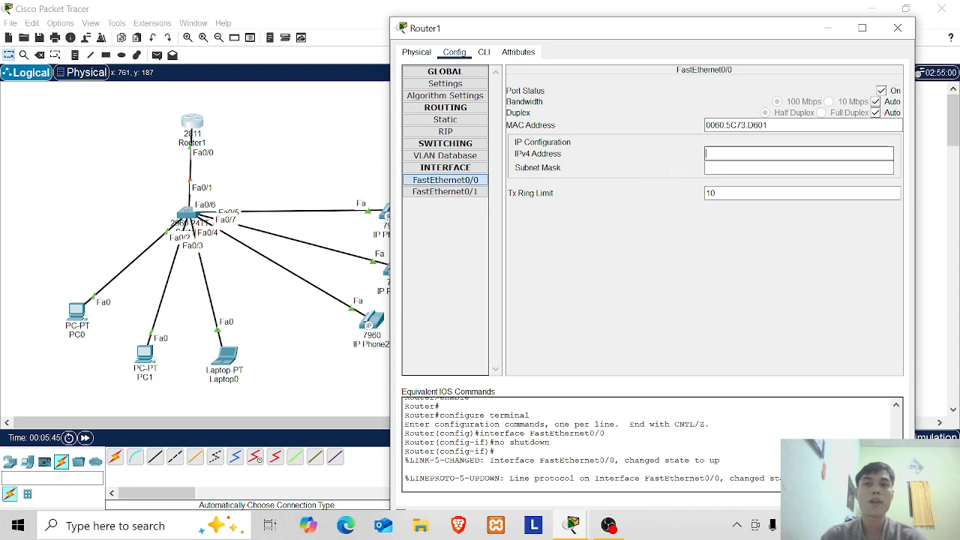
pyautogui.write('10.1')
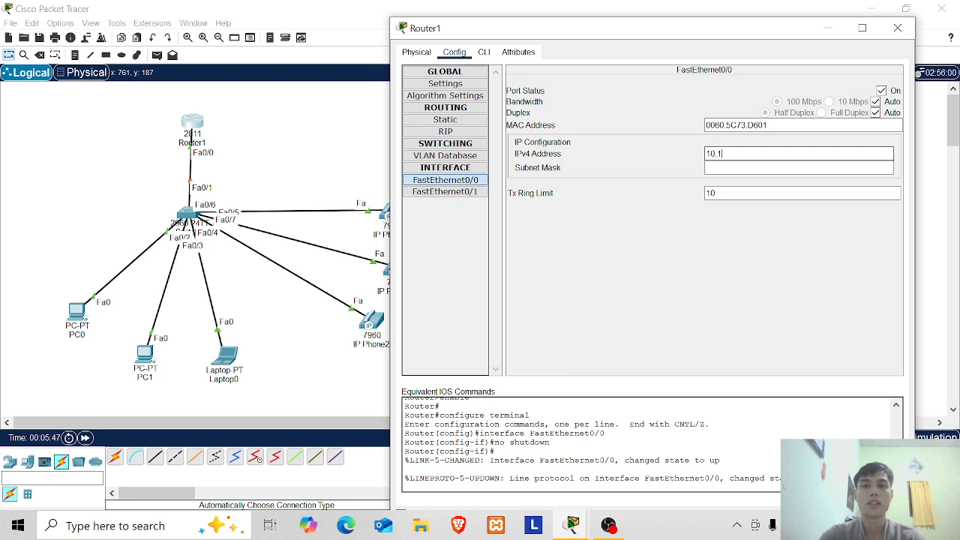
pyautogui.write('0.10.1')
pyautogui.press('Tab')
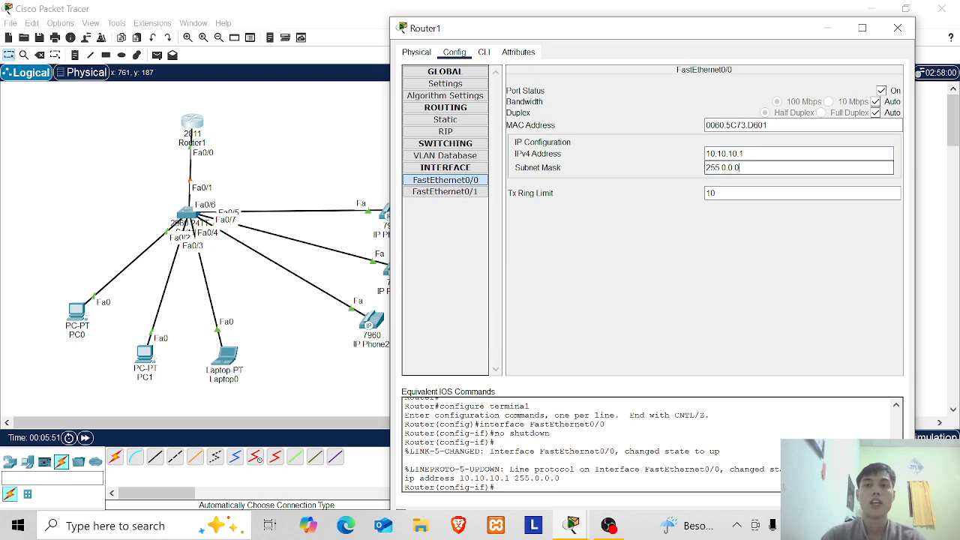
pyautogui.moveTo(741, 168); pyautogui.dragTo(728, 168)
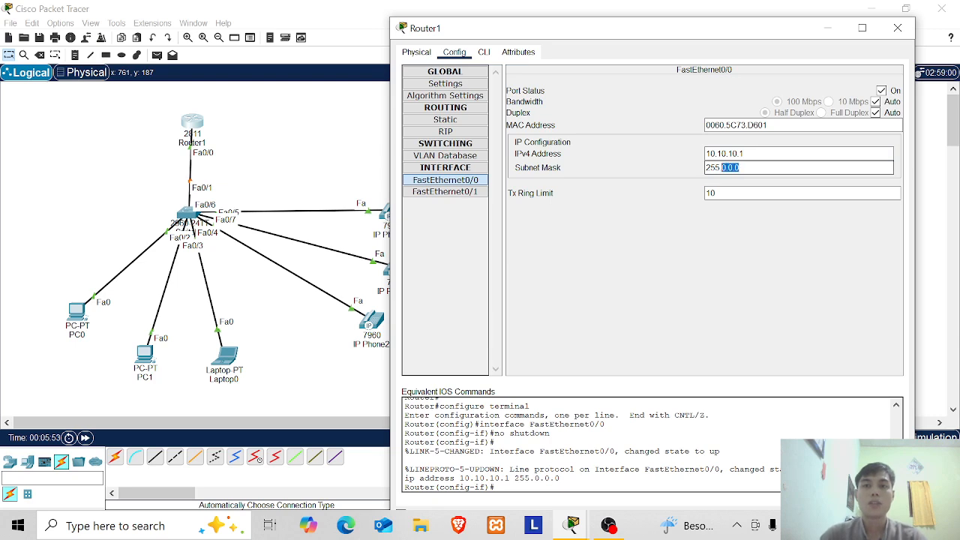
pyautogui.write('255.255.')
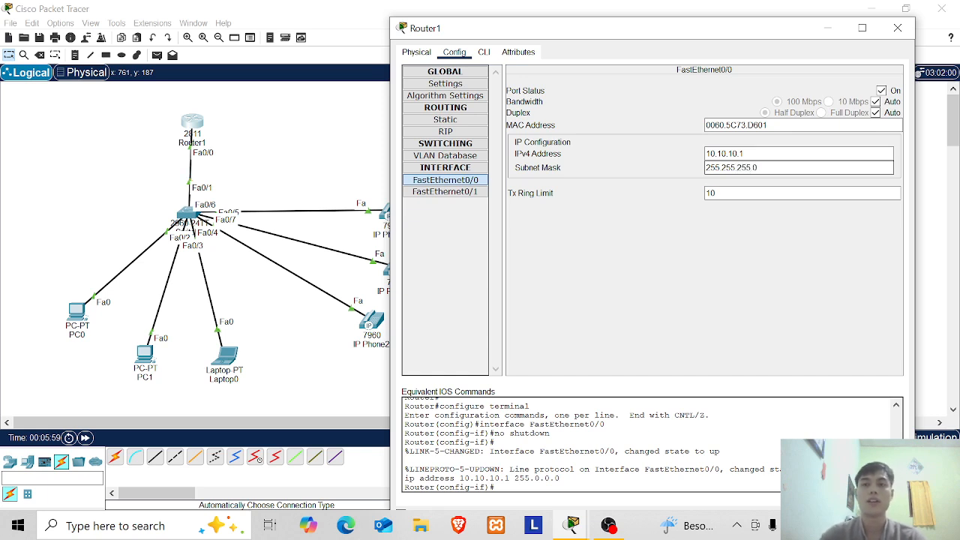
pyautogui.press('Return')
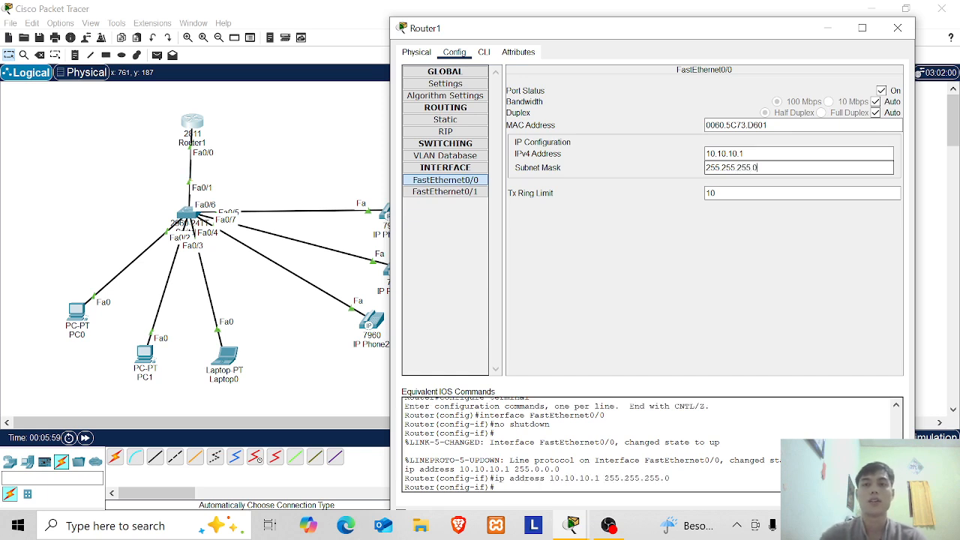
pyautogui.moveTo(759, 168); pyautogui.dragTo(705, 168)
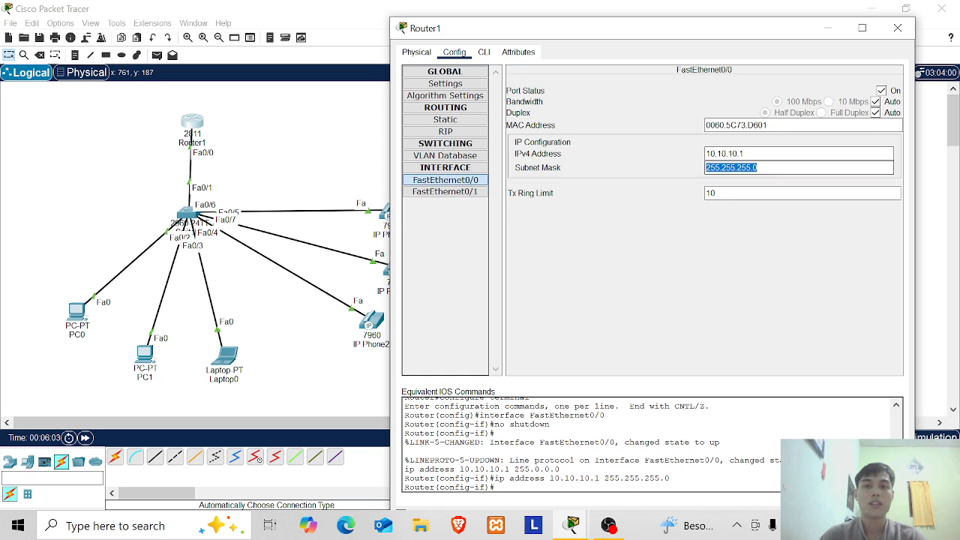
# Open Router1's command line and exit interface and global configuration modes back to the user-level Router> prompt
pyautogui.click(747, 154)
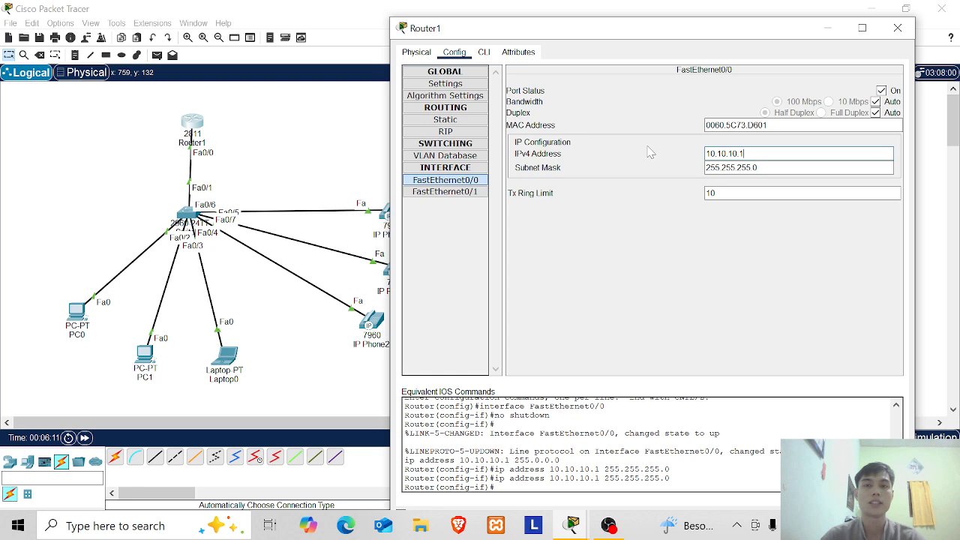
pyautogui.click(484, 53)
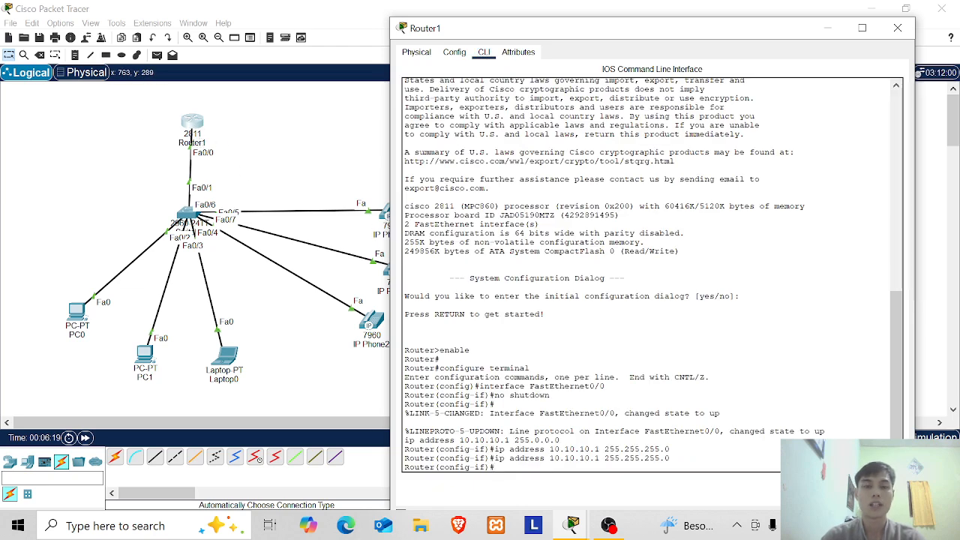
pyautogui.press('Return')
pyautogui.press('Return')
pyautogui.write('exit')
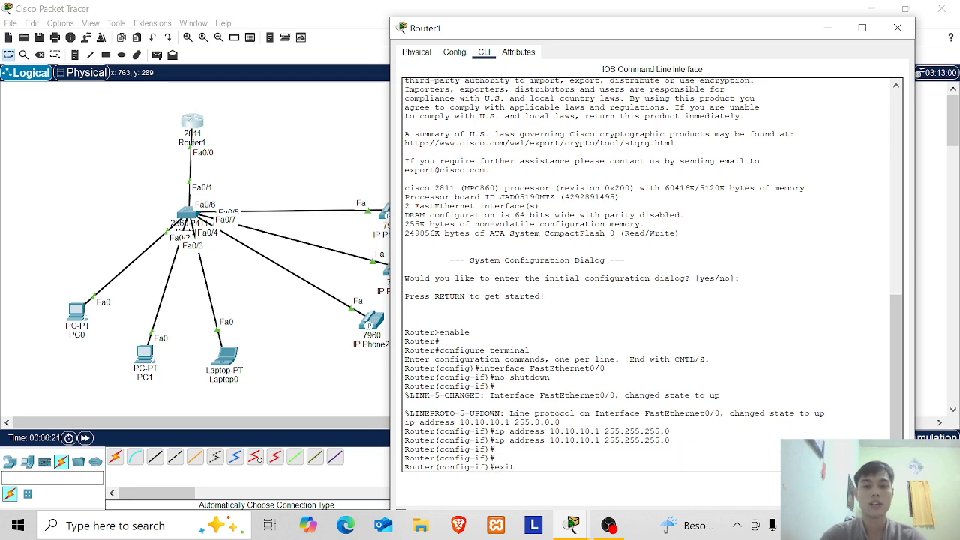
pyautogui.press('Return')
pyautogui.write('ex')
pyautogui.press('Return')
pyautogui.write('e')
pyautogui.press('Return')
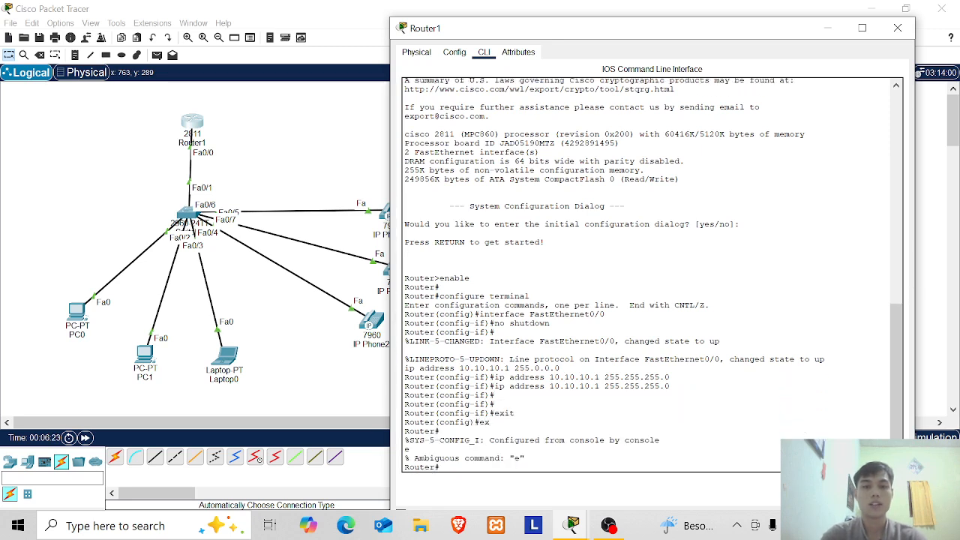
pyautogui.write('ex')
pyautogui.press('Return')
pyautogui.press('Return')
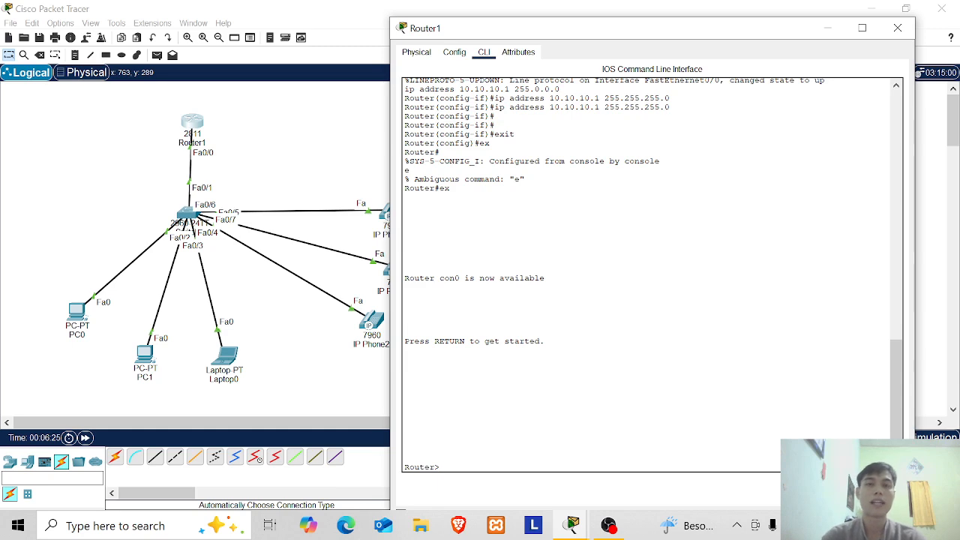
# Bring Router1's full command-line window into view and enter global configuration mode with enable and config terminal
pyautogui.moveTo(662, 27); pyautogui.dragTo(611, 46)
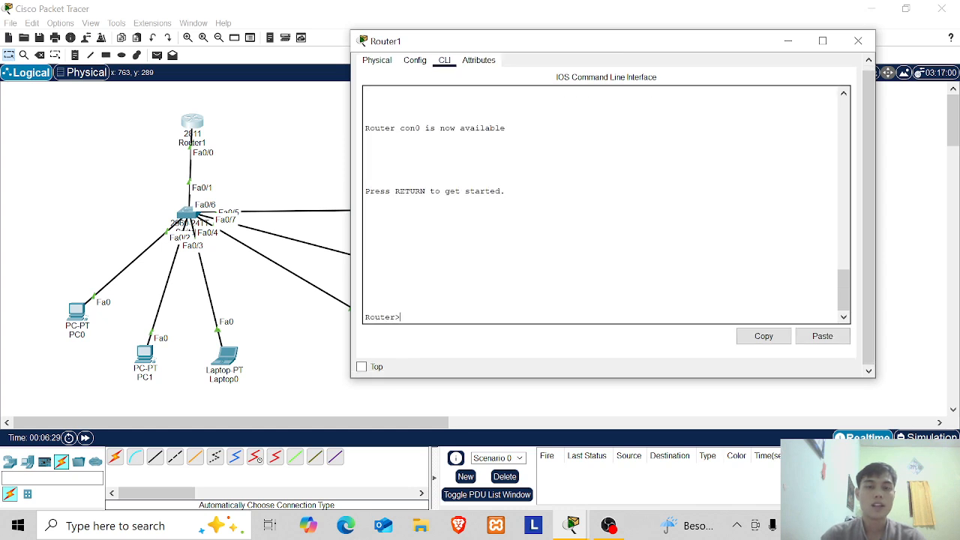
pyautogui.moveTo(365, 318); pyautogui.dragTo(396, 318)
pyautogui.click(405, 317)
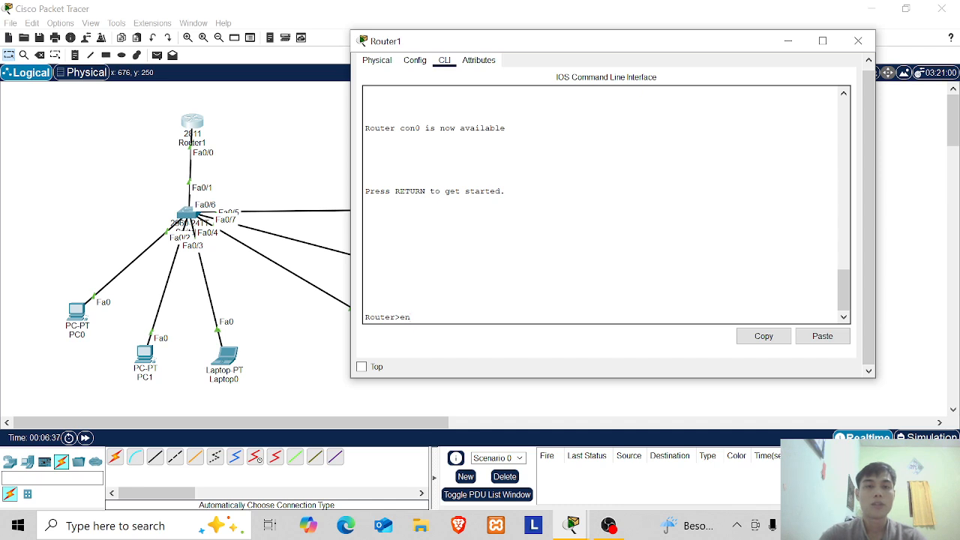
pyautogui.write('enable')
pyautogui.press('Return')
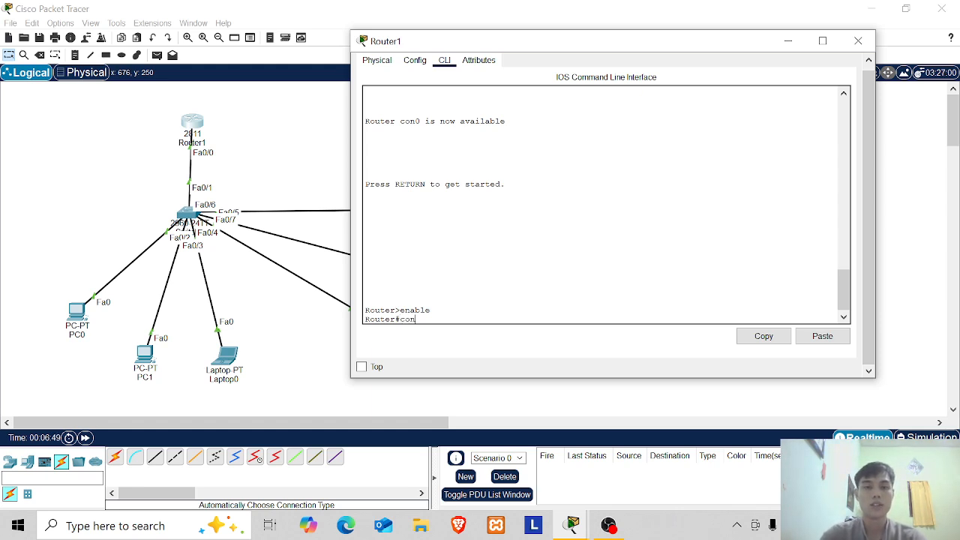
pyautogui.write('g ')
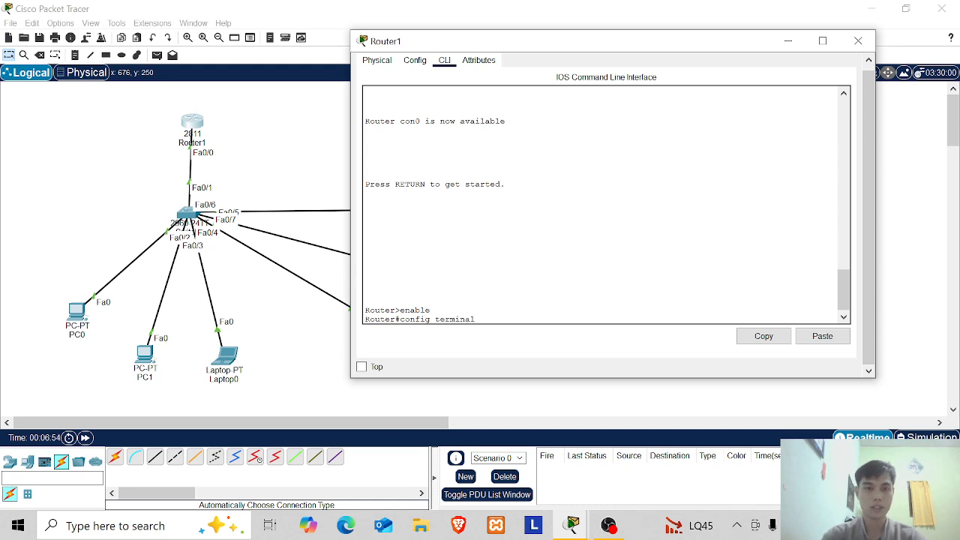
pyautogui.write('terminal')
pyautogui.press('Return')
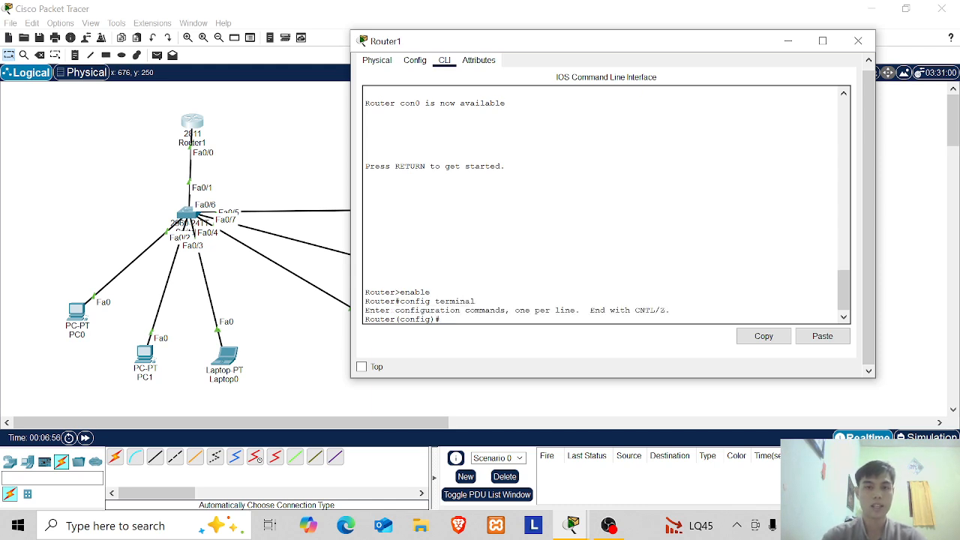
pyautogui.press('Return')
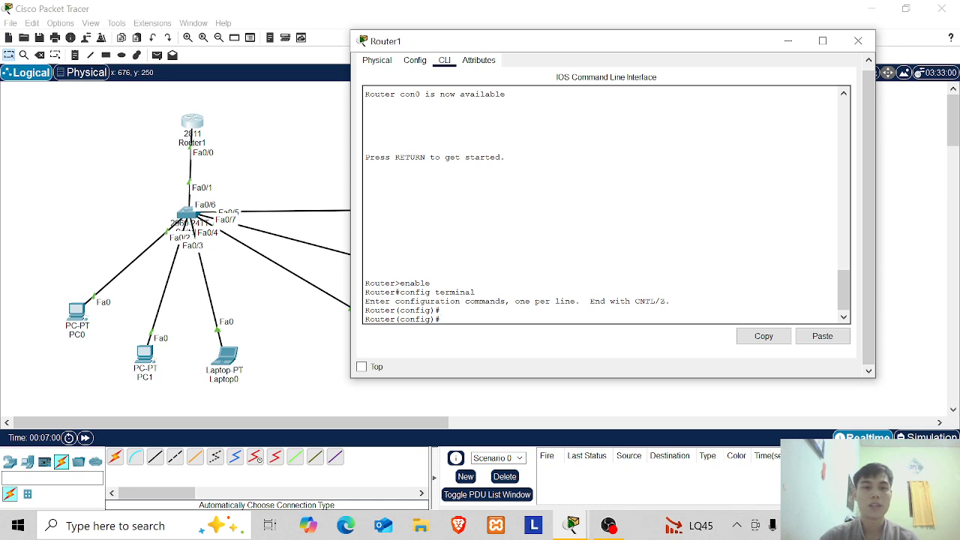
# Create a DHCP pool named voice on Router1 with the ip dhcp pool command
pyautogui.moveTo(365, 320); pyautogui.dragTo(442, 320)
pyautogui.click(443, 319)
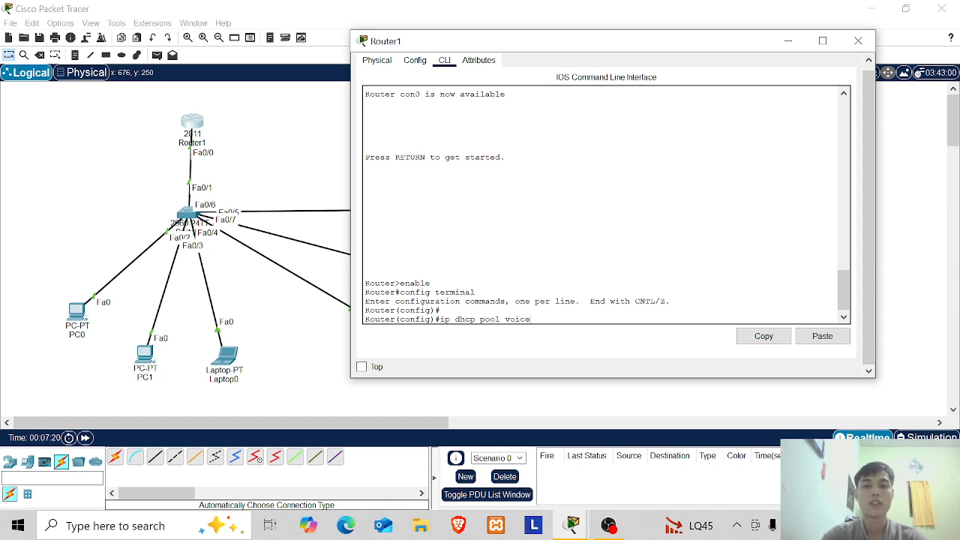
pyautogui.press('Return')
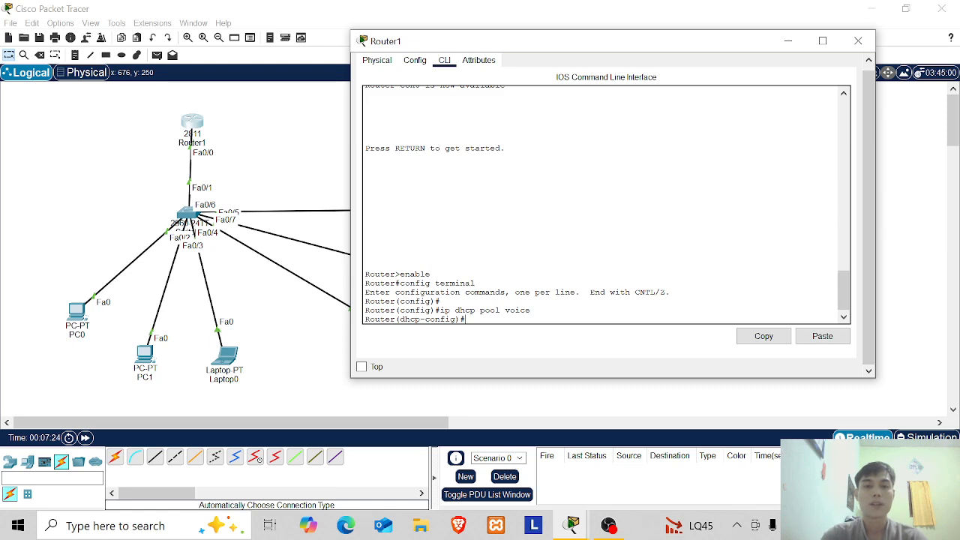
# Assign network 10.10.10.0 with mask 255.255.255.0 to the voice DHCP pool
pyautogui.write('network')
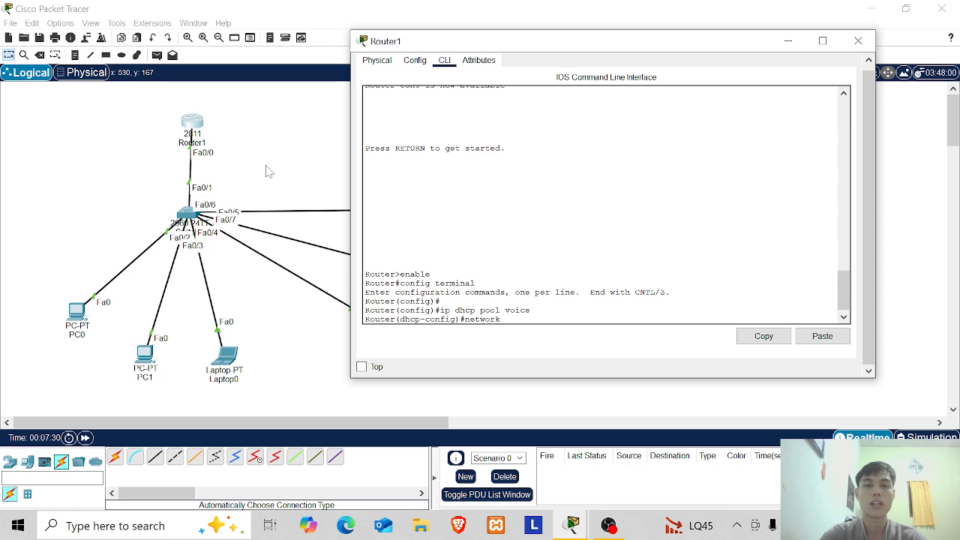
pyautogui.write(' 10.10.10.0')
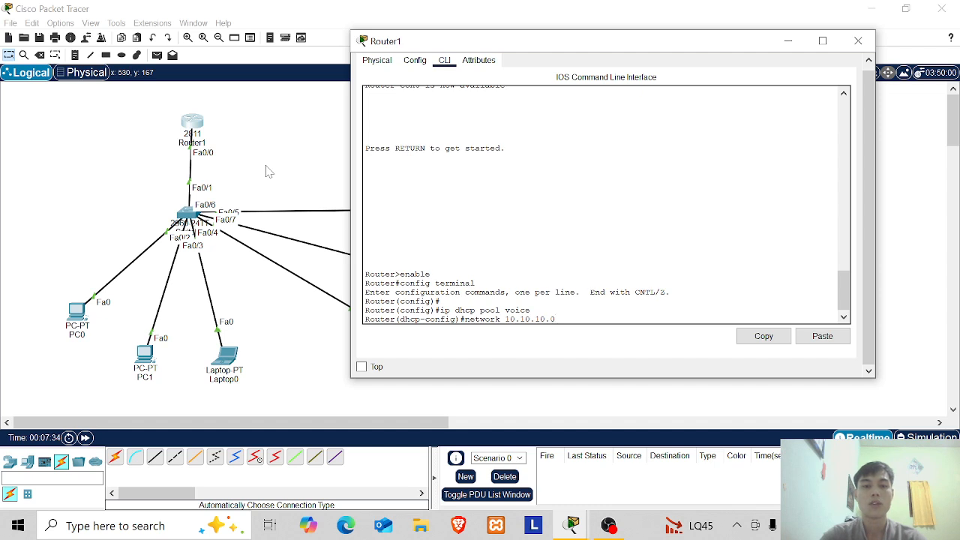
pyautogui.write(' 255.2')
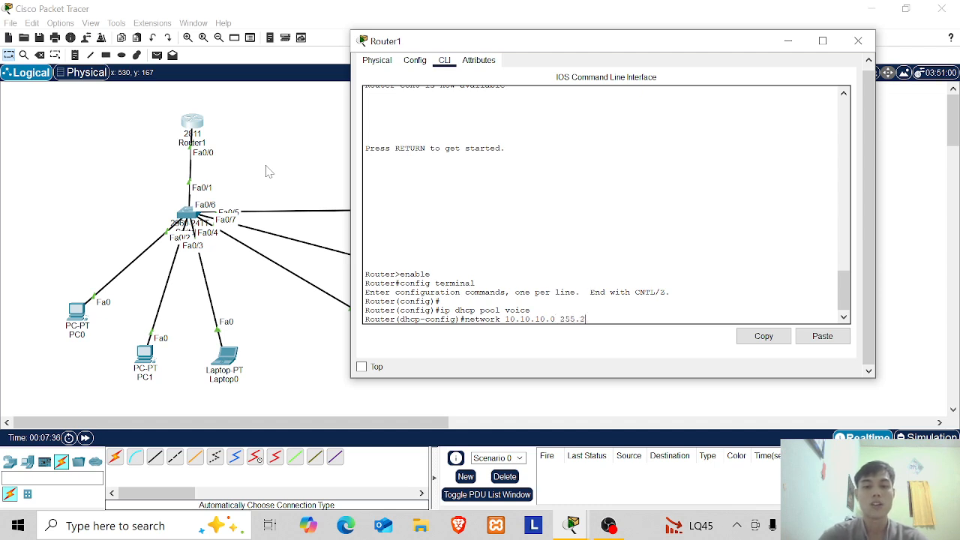
pyautogui.write('55.255.00')
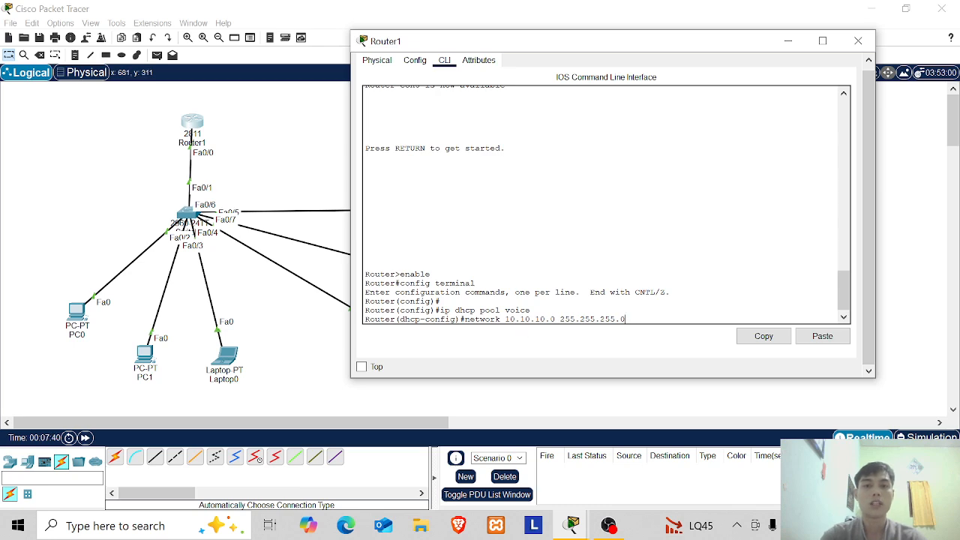
pyautogui.moveTo(505, 319); pyautogui.dragTo(556, 320)
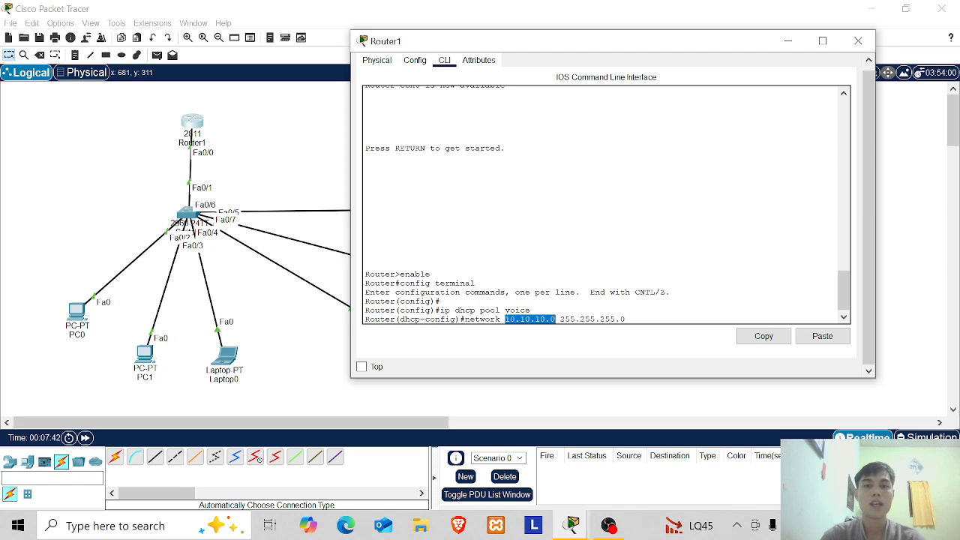
pyautogui.click(559, 320)
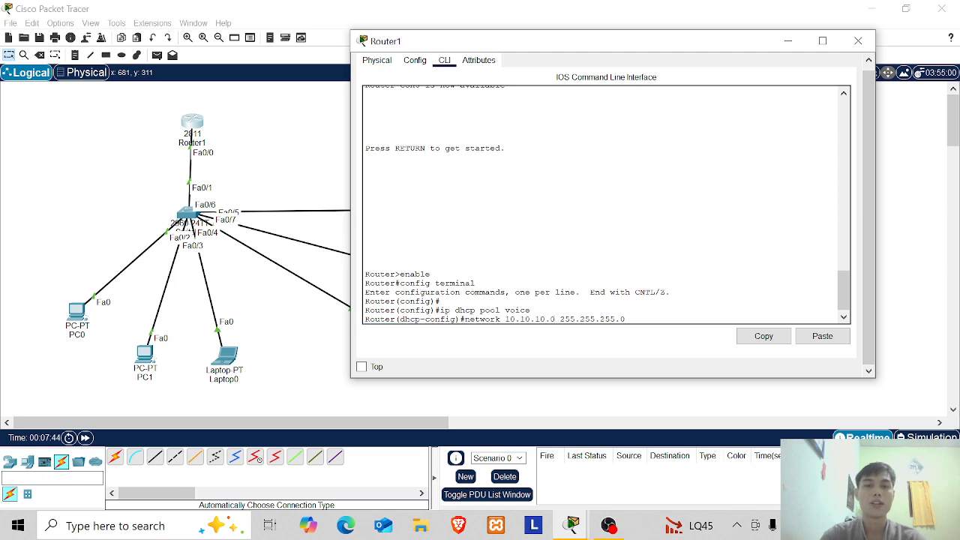
pyautogui.moveTo(461, 319); pyautogui.dragTo(556, 320)
pyautogui.click(556, 319)
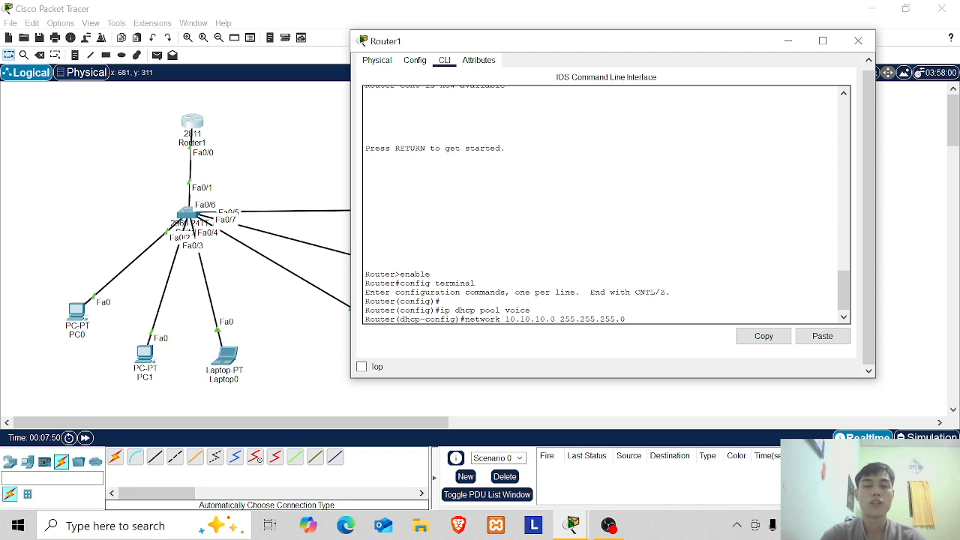
pyautogui.moveTo(505, 320); pyautogui.dragTo(556, 320)
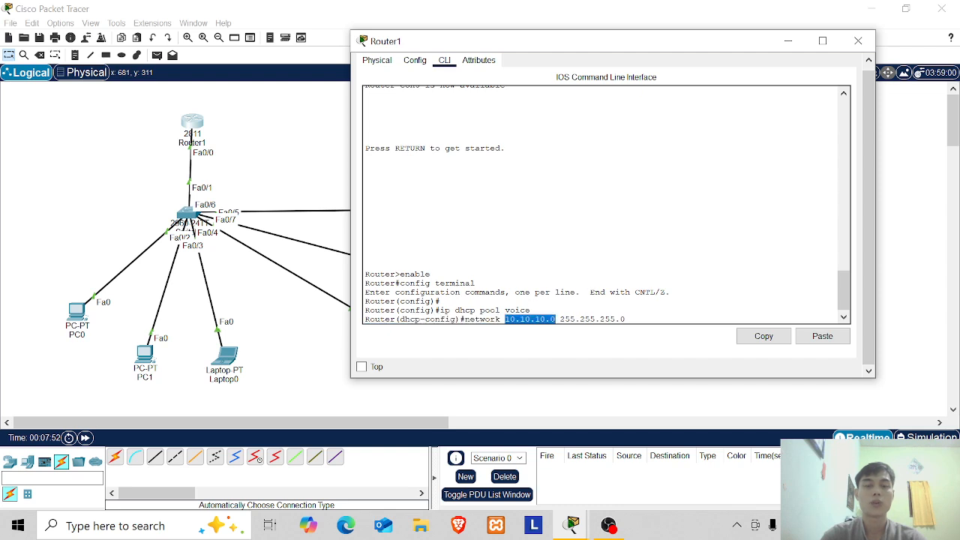
pyautogui.click(556, 320)
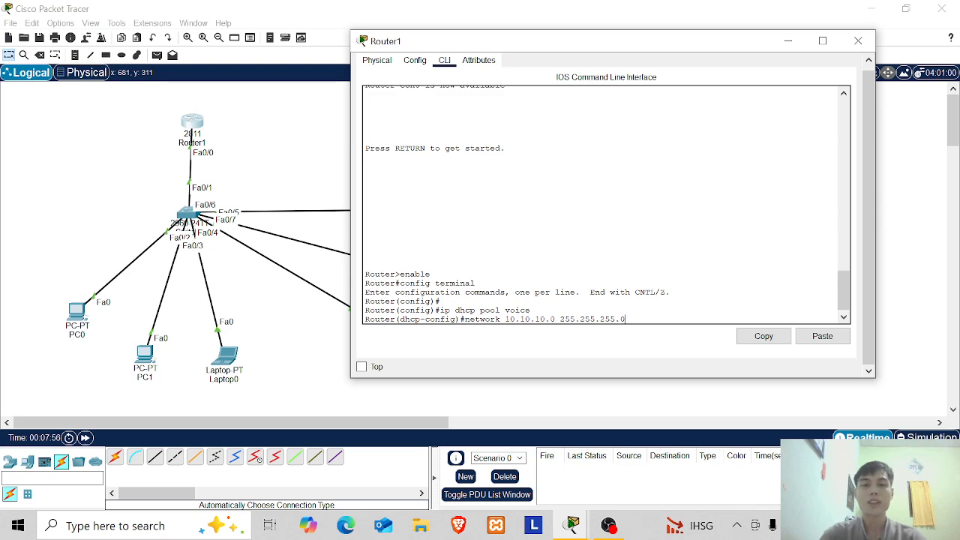
pyautogui.press('Return')
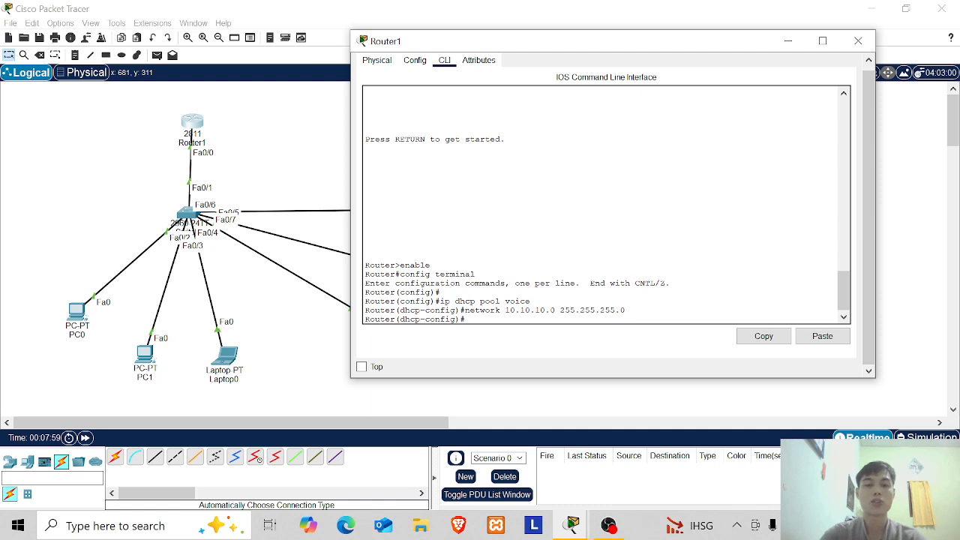
# Set the voice pool's default gateway with default-router 10.10.10.1, removing the extra space before the address
pyautogui.write('o')
pyautogui.press('BackSpace')
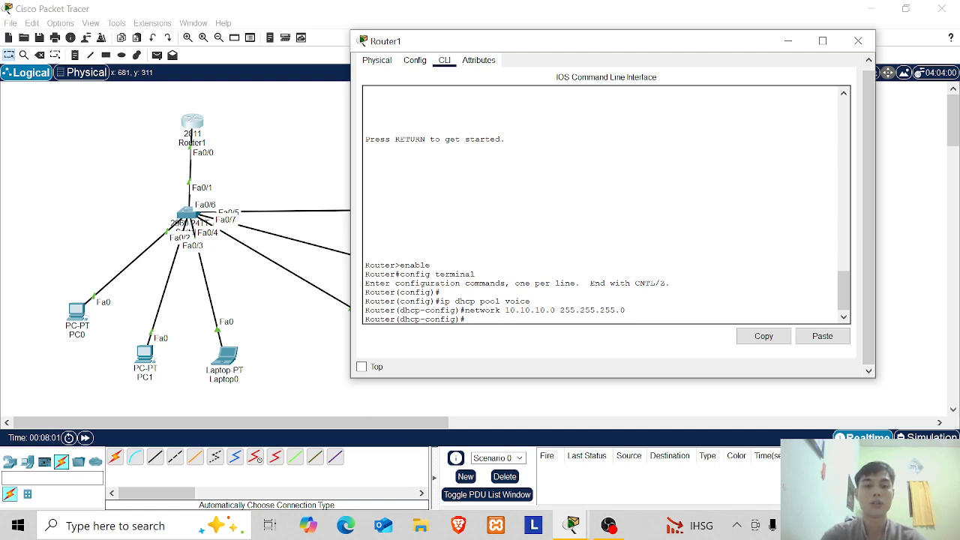
pyautogui.write('defau')
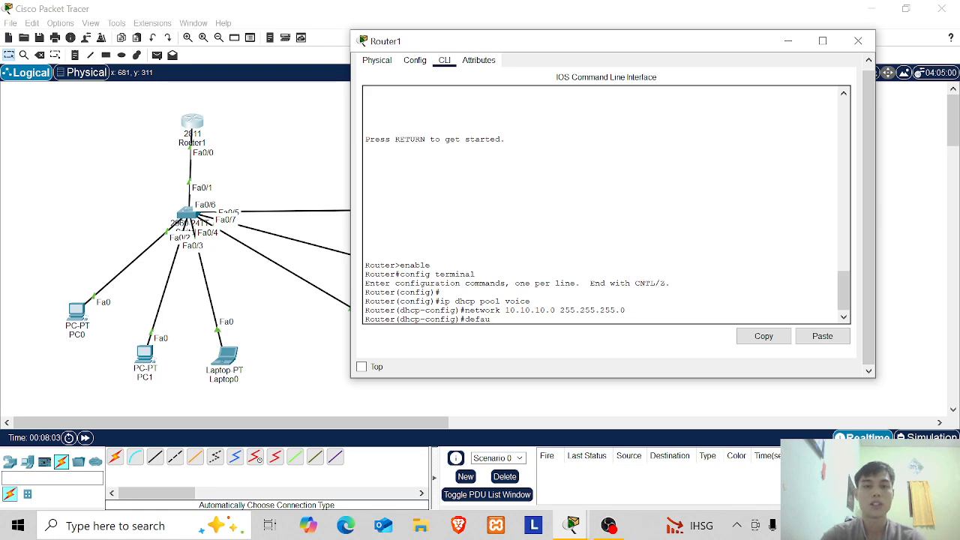
pyautogui.write('lt')
pyautogui.press('Tab')
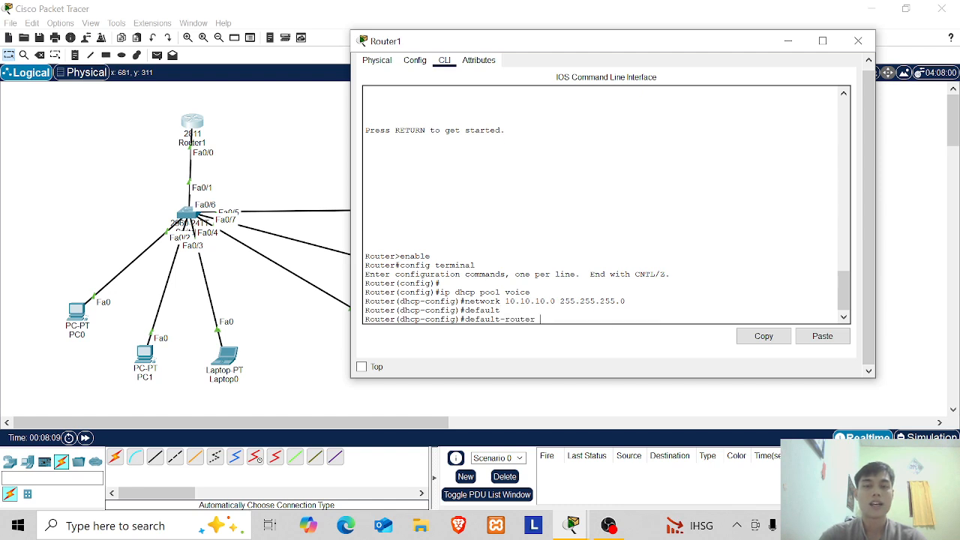
pyautogui.moveTo(500, 310)
pyautogui.mouseDown()
pyautogui.moveTo(461, 309)
pyautogui.moveTo(461, 319)
pyautogui.moveTo(486, 310)
pyautogui.mouseUp()
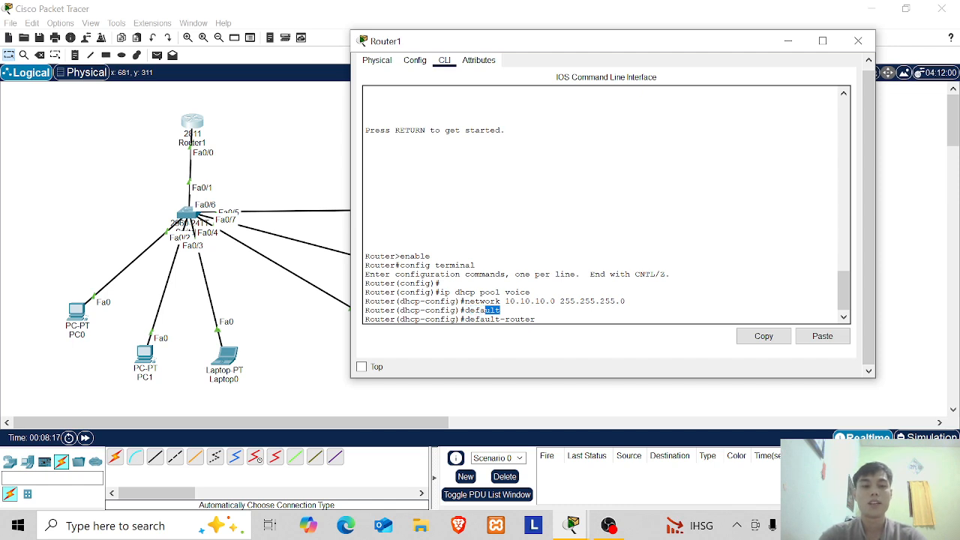
pyautogui.moveTo(541, 319); pyautogui.dragTo(460, 319)
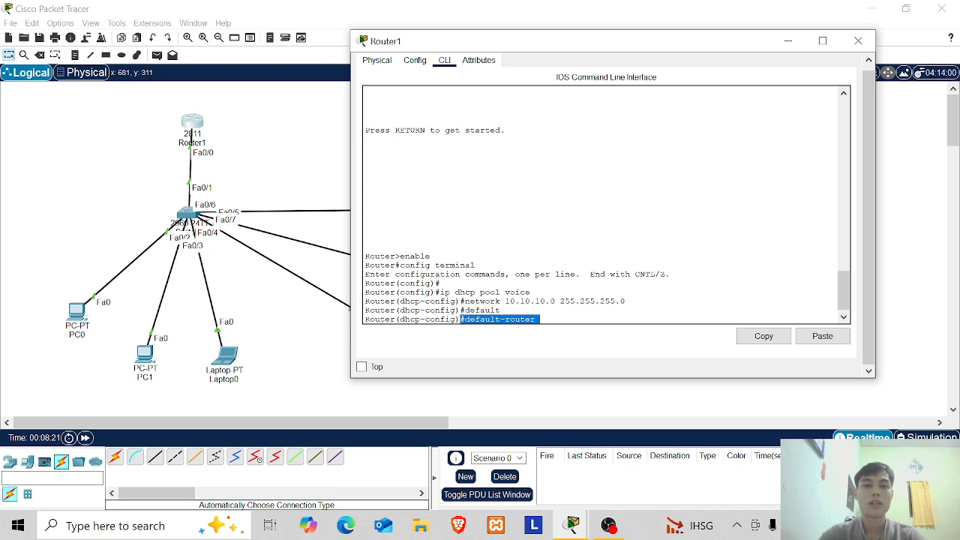
pyautogui.click(480, 319)
pyautogui.moveTo(465, 319); pyautogui.dragTo(536, 318)
pyautogui.click(536, 319)
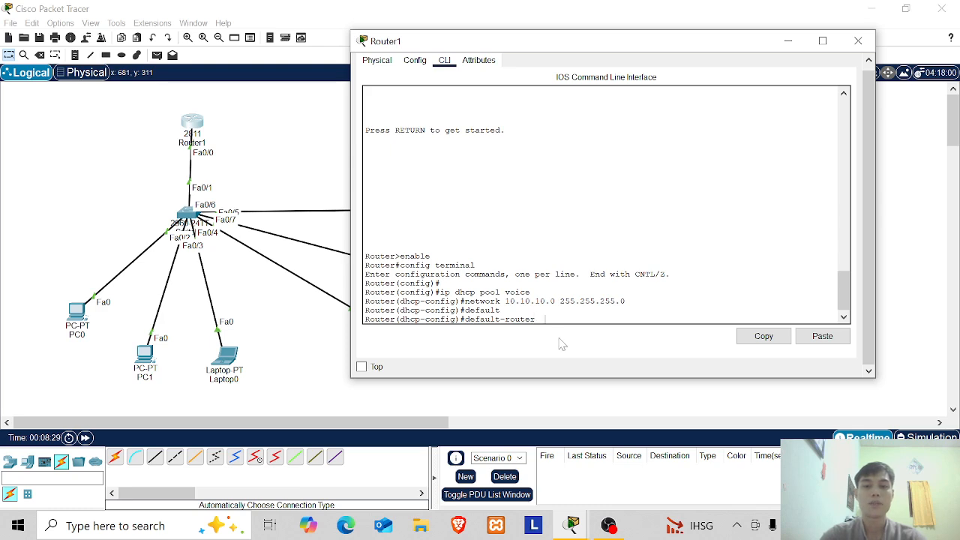
pyautogui.write('10.10.10')
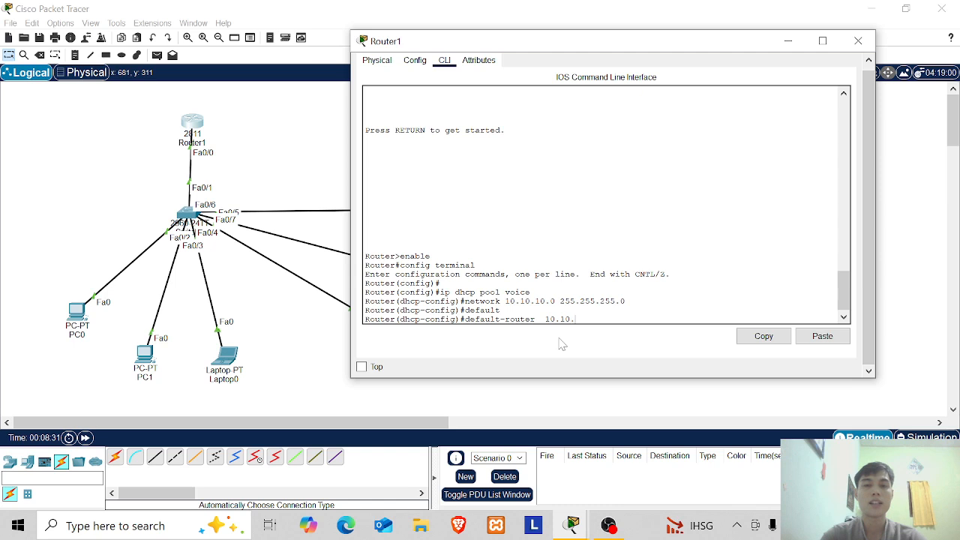
pyautogui.write('.1')
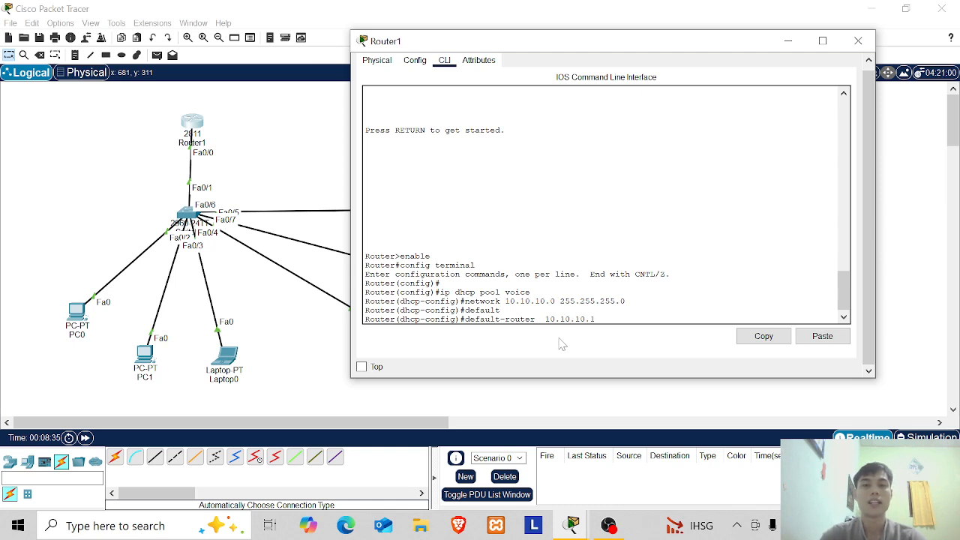
pyautogui.press('Left')
pyautogui.press('Left')
pyautogui.press('Left')
pyautogui.press('Left')
pyautogui.press('Left')
pyautogui.press('Left')
pyautogui.press('Left')
pyautogui.press('Left')
pyautogui.press('Left')
pyautogui.press('Left')
pyautogui.press('BackSpace')
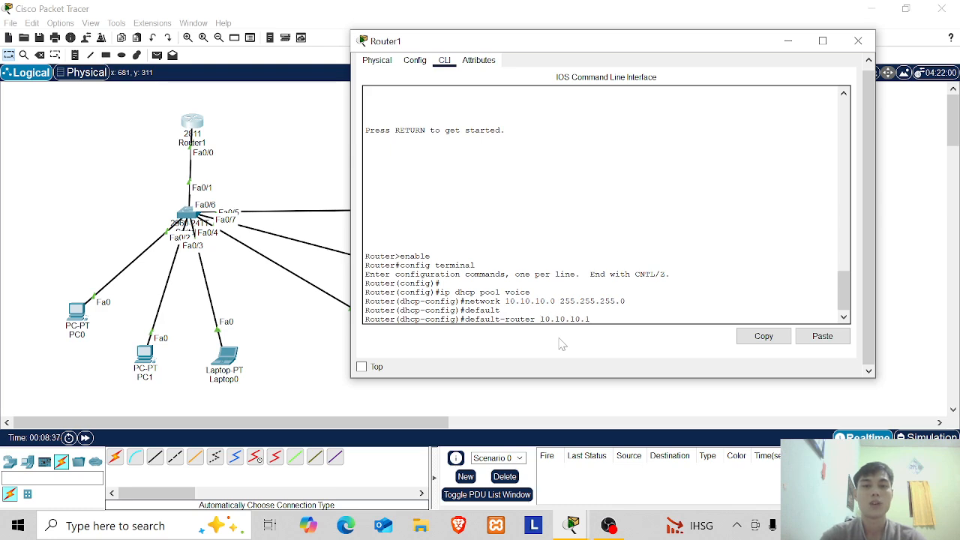
pyautogui.press('Return')
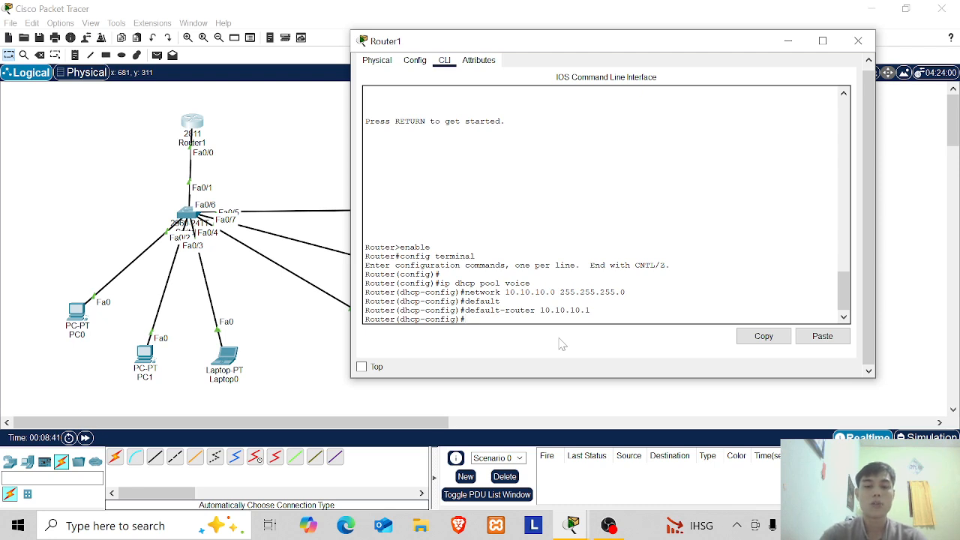
# Set option 150 of the voice DHCP pool to ip 10.10.10.1 without the extra space, and exit pool configuration
pyautogui.write('option 150 ip')
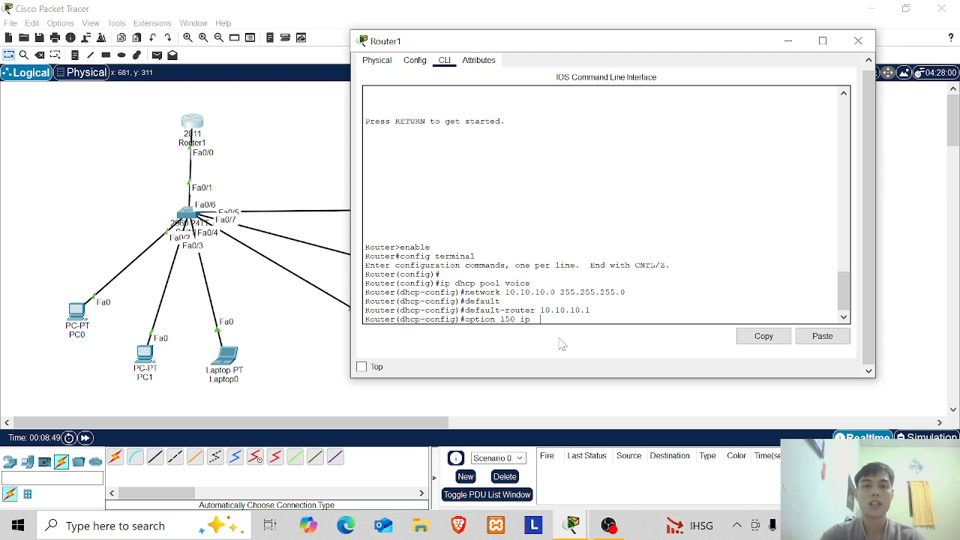
pyautogui.write('10.10.10.1')
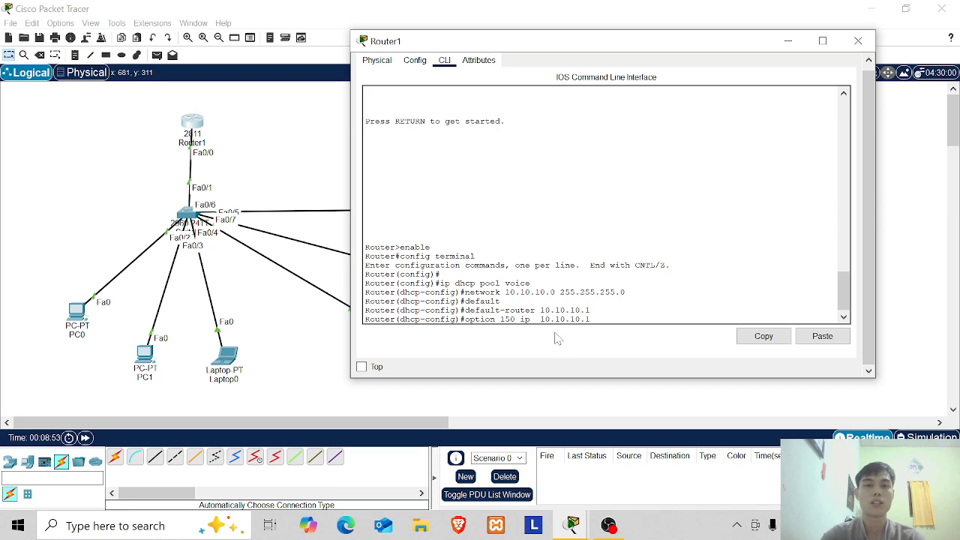
pyautogui.press('BackSpace')
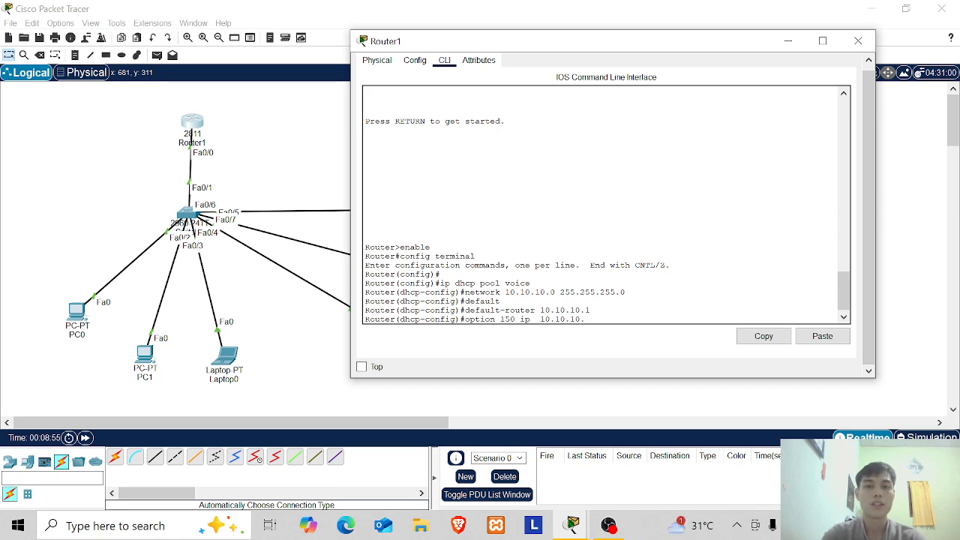
pyautogui.write('1')
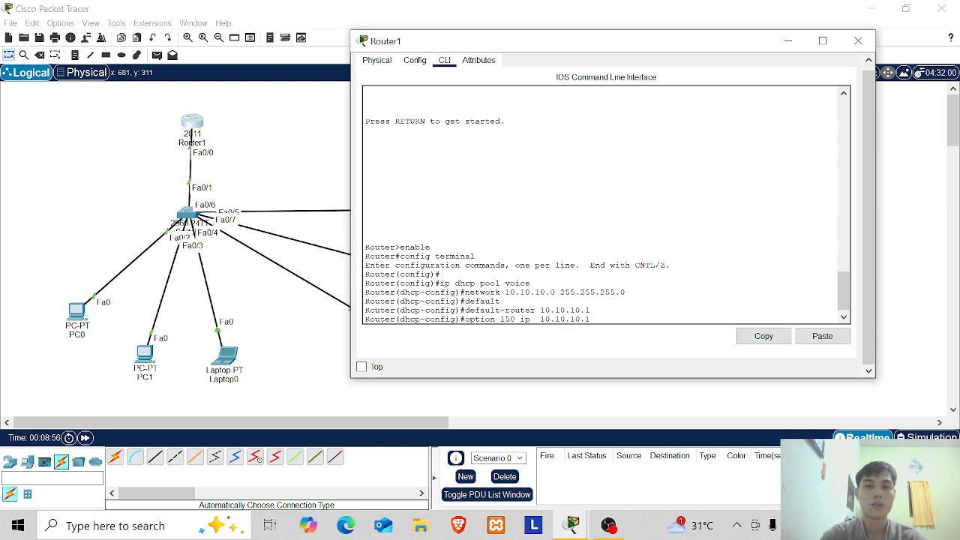
pyautogui.press('BackSpace')
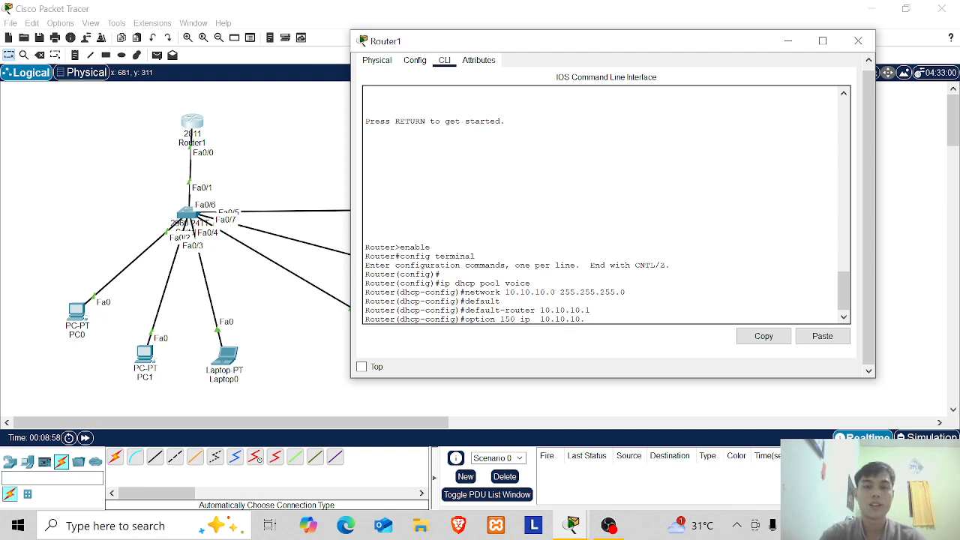
pyautogui.press('BackSpace')
pyautogui.press('BackSpace')
pyautogui.press('BackSpace')
pyautogui.press('BackSpace')
pyautogui.press('BackSpace')
pyautogui.press('BackSpace')
pyautogui.press('BackSpace')
pyautogui.press('BackSpace')
pyautogui.press('BackSpace')
pyautogui.press('BackSpace')
pyautogui.press('BackSpace')
pyautogui.press('BackSpace')
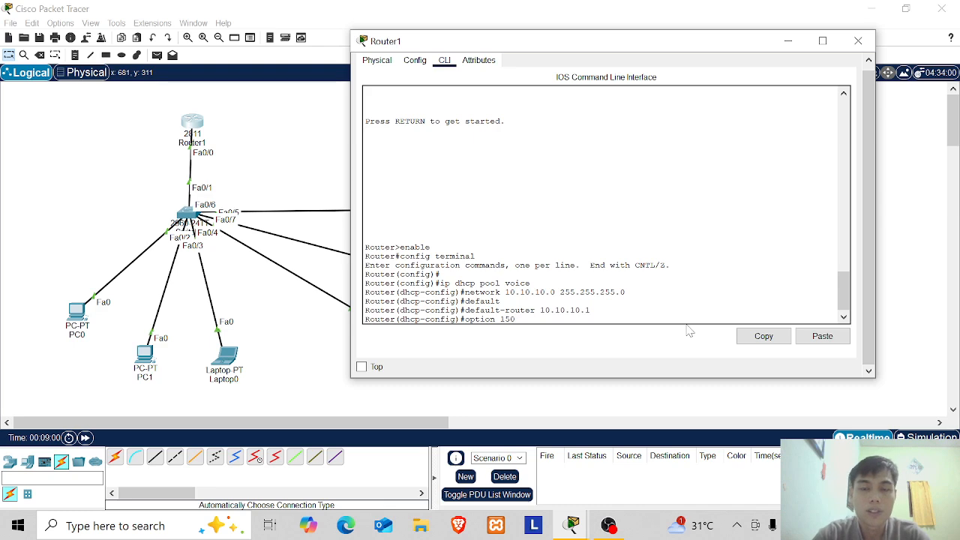
pyautogui.write('ip 10')
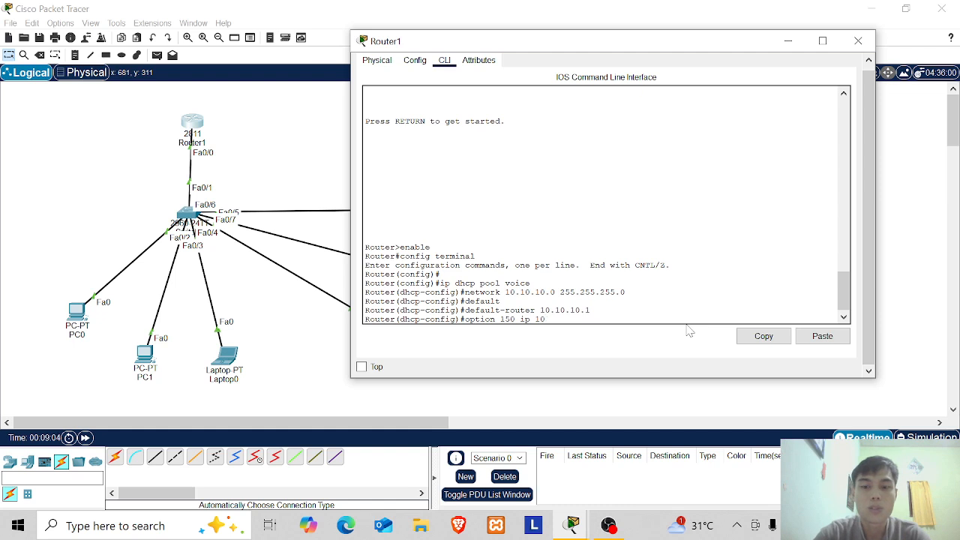
pyautogui.write('.10.10.1')
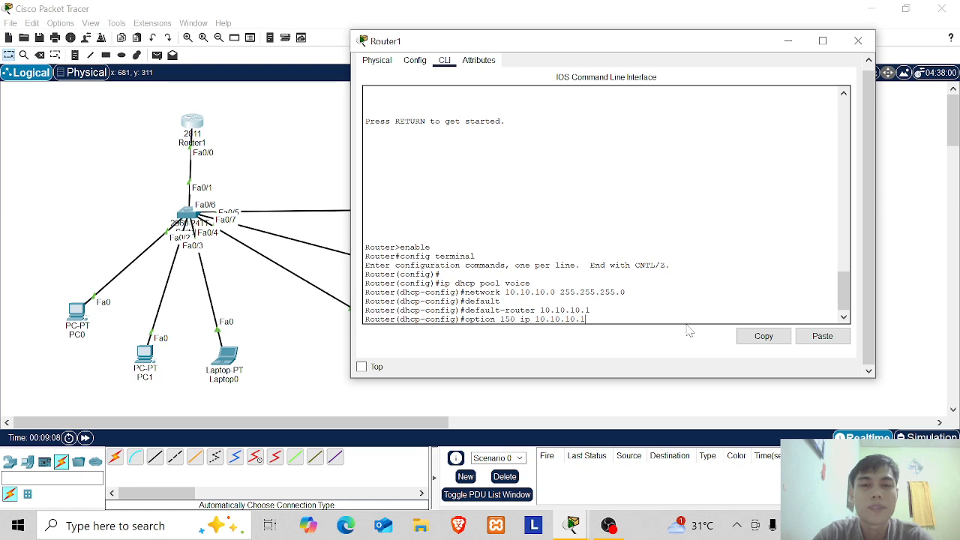
pyautogui.press('Return')
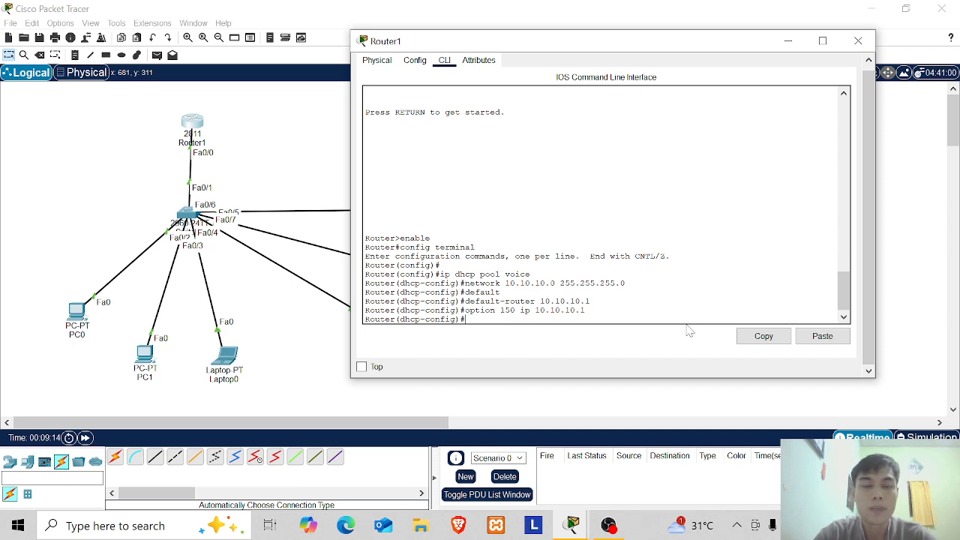
pyautogui.write('exit')
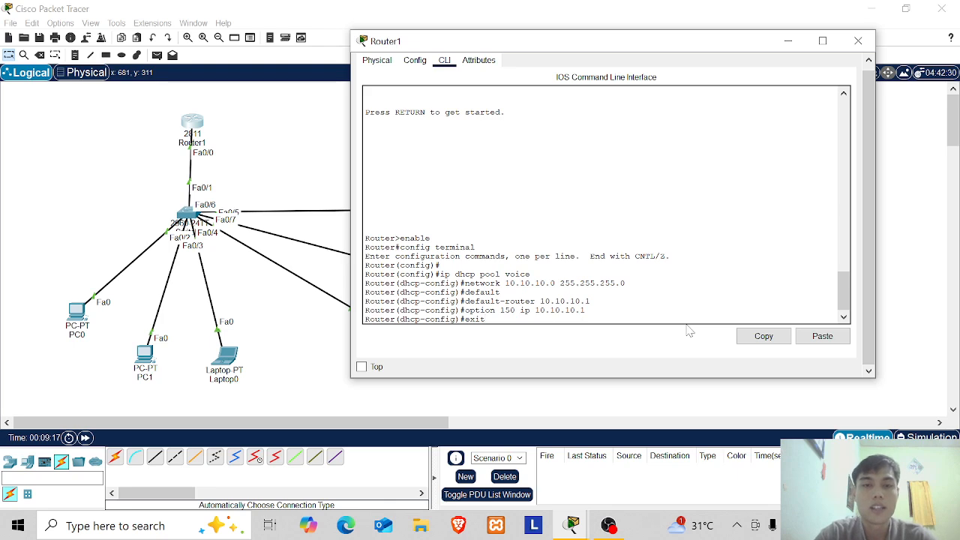
pyautogui.press('Return')
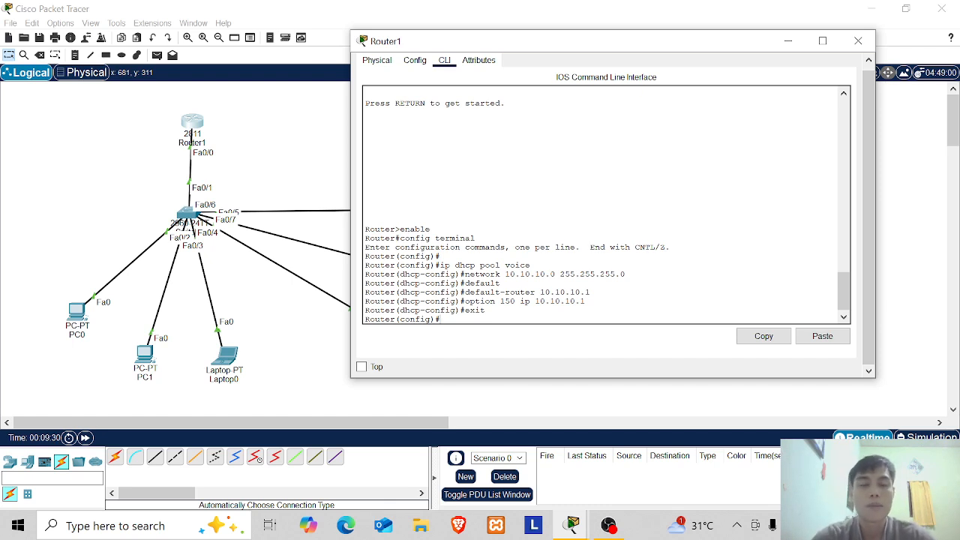
# Exclude 10.10.10.1 from DHCP assignment on Router1 with the ip dhcp excluded-address command
pyautogui.write('ip dh')
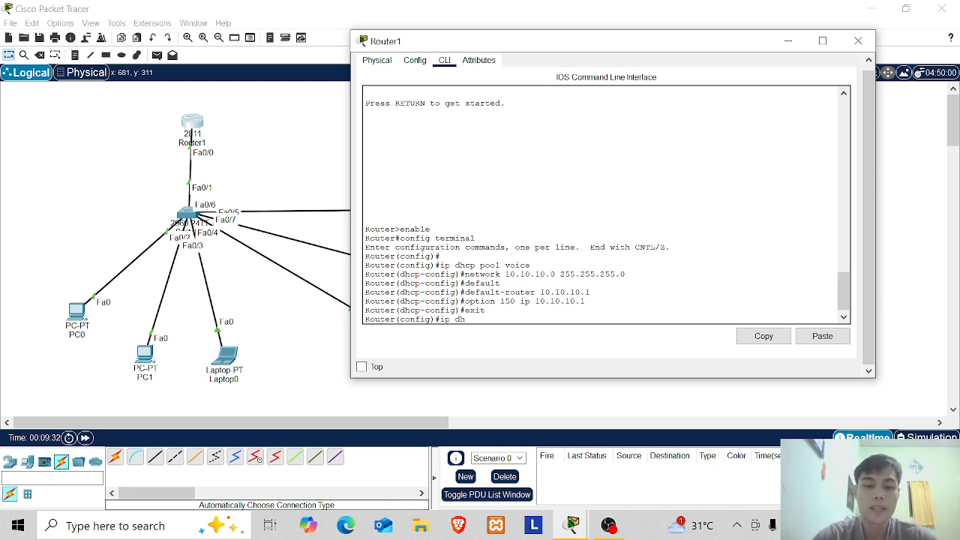
pyautogui.write('cp excl')
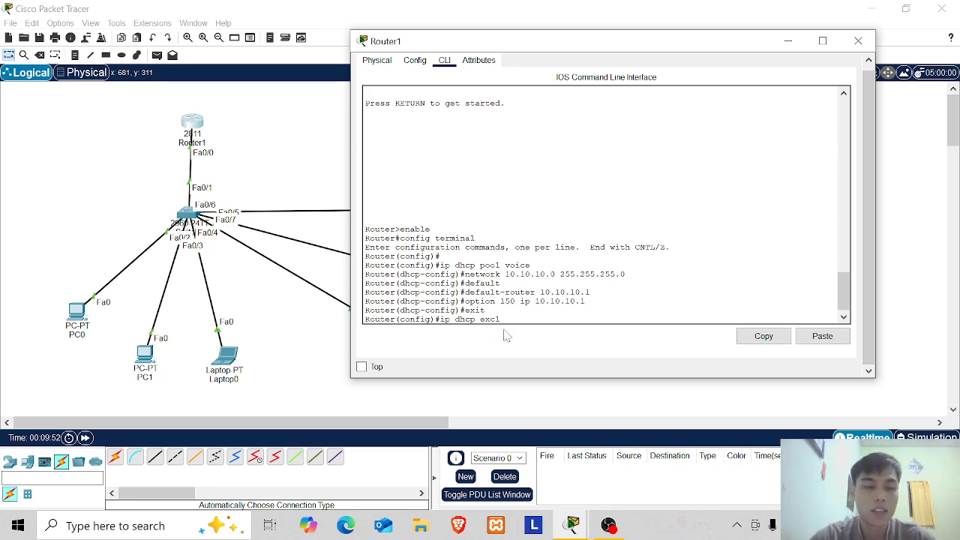
pyautogui.press('Tab')
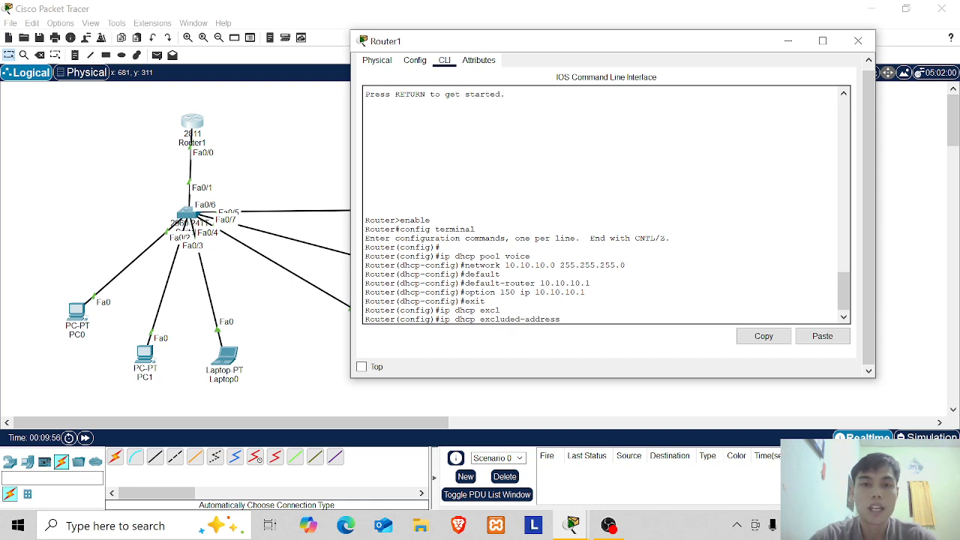
pyautogui.write('10.10.10')
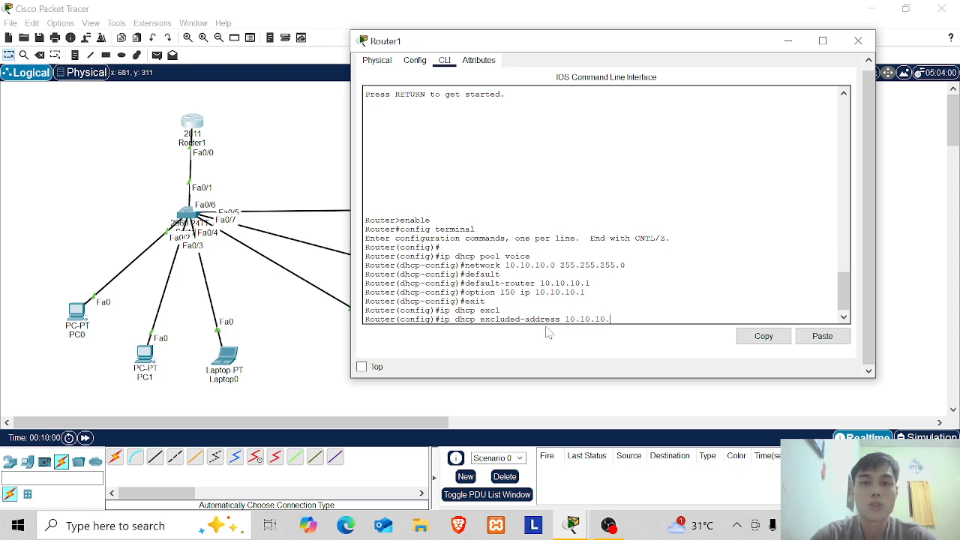
pyautogui.write('.1')
pyautogui.press('Return')
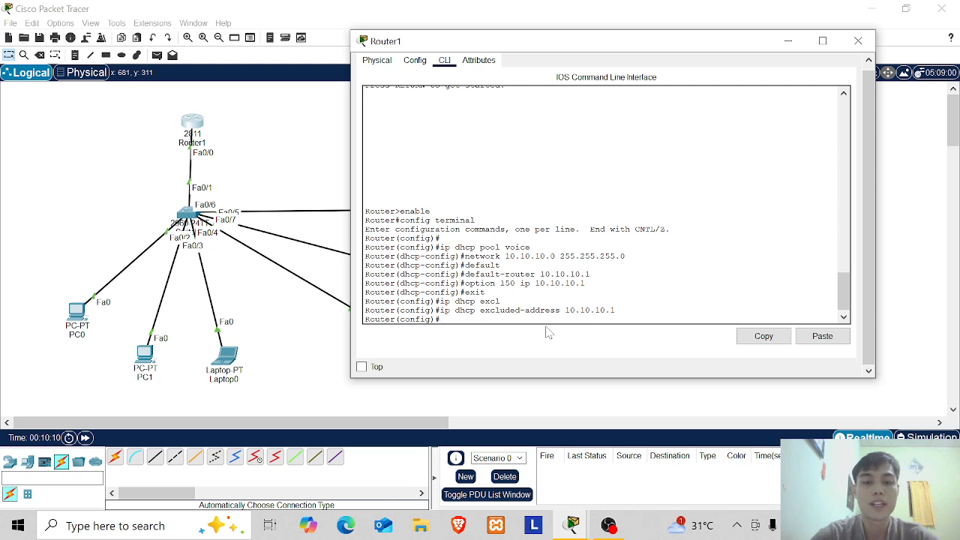
# Enter telephony configuration mode on Router1 with the telephony-service command
pyautogui.write('tel')
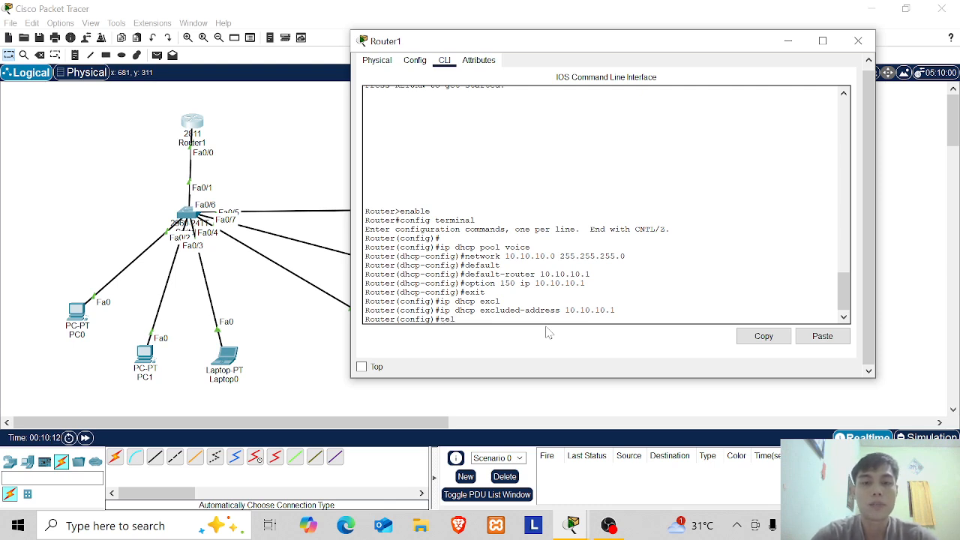
pyautogui.write('ephony')
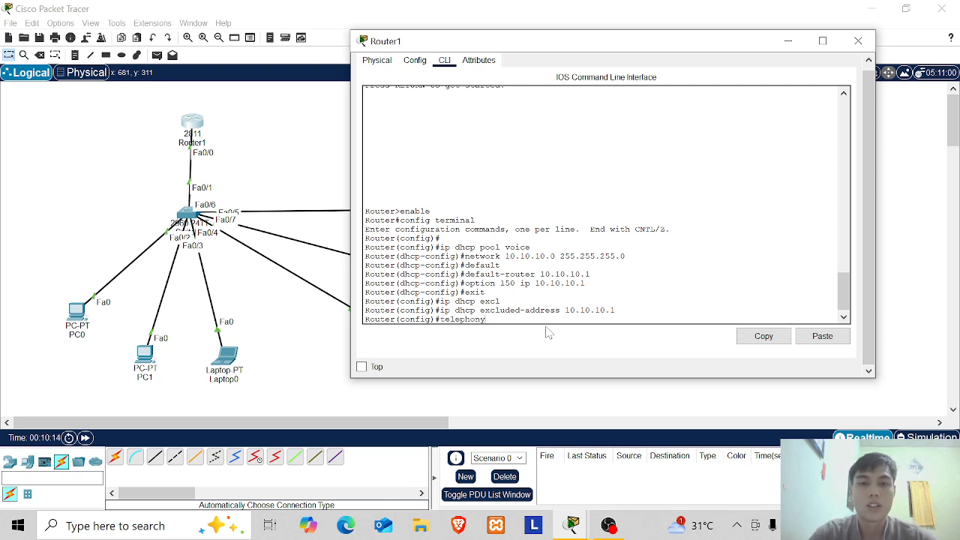
pyautogui.press('Tab')
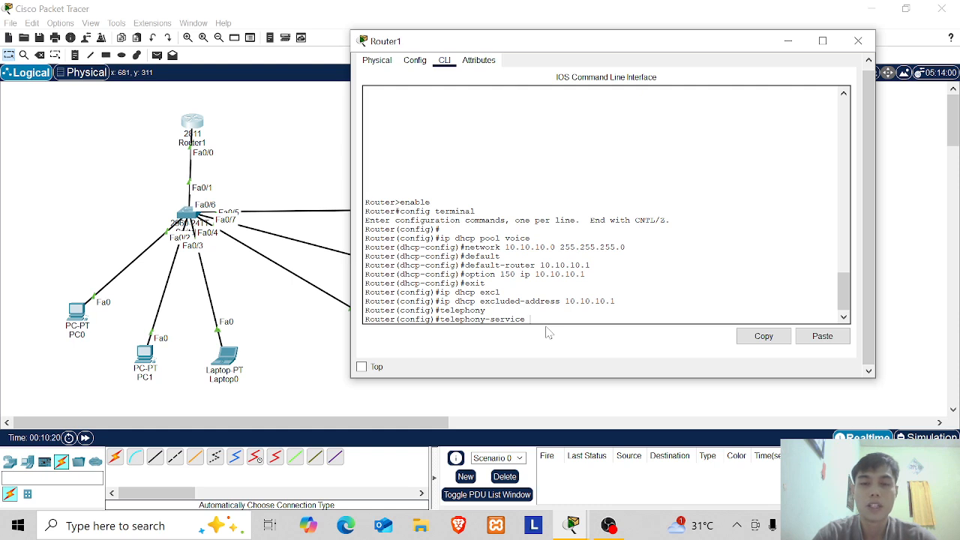
pyautogui.press('Return')
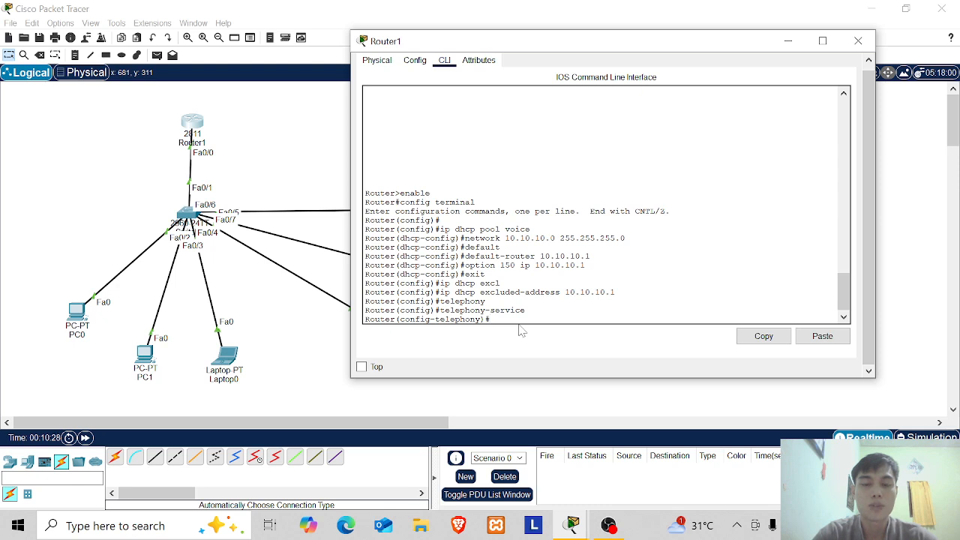
# Write the telephony command ip source-address 10.10.10.1 port 2000 at Router1's prompt and highlight its port number
pyautogui.write('ip source')
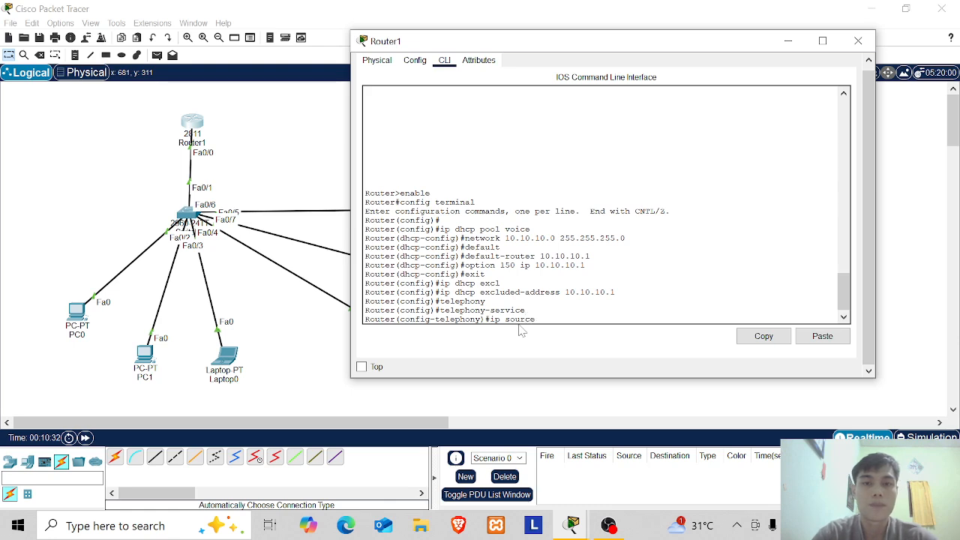
pyautogui.press('Tab')
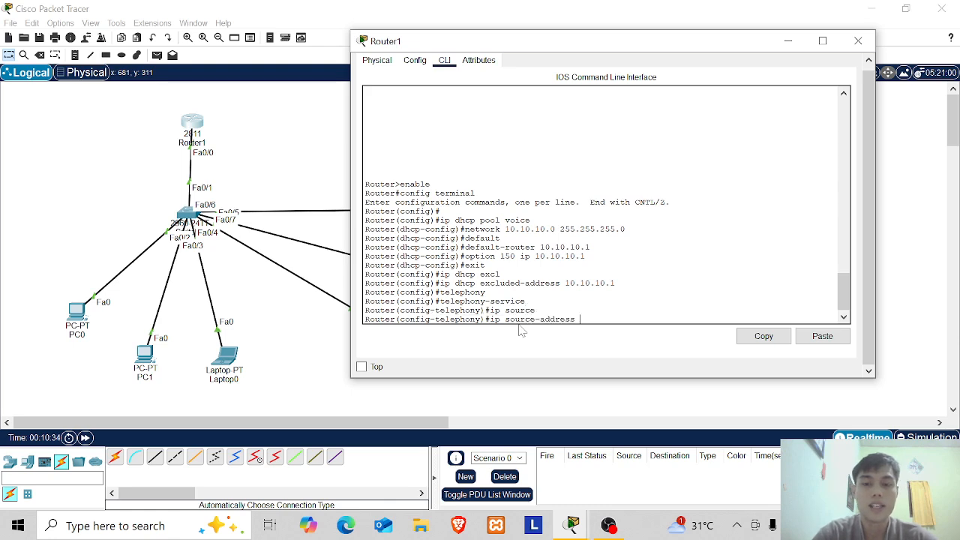
pyautogui.write('10.10.10.10.1')
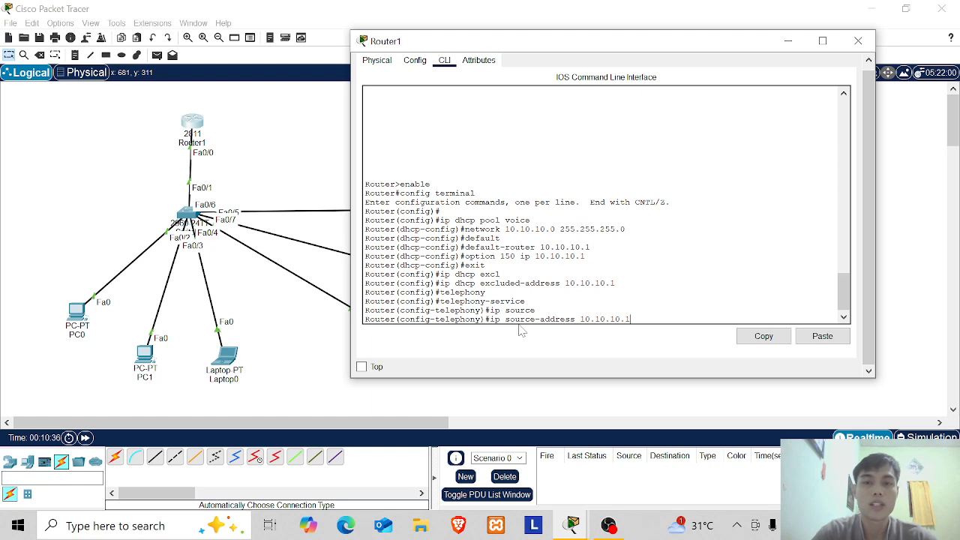
pyautogui.write(' port ')
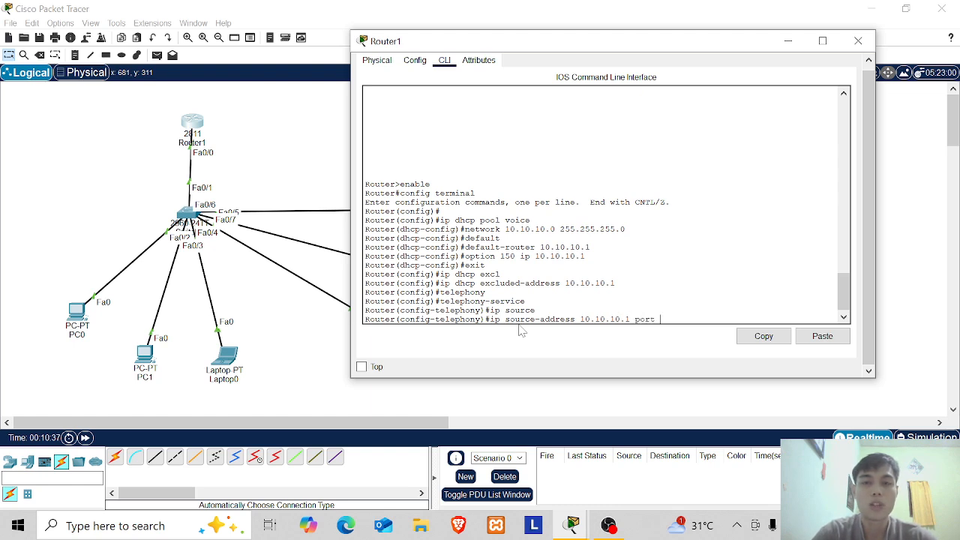
pyautogui.write('2000')
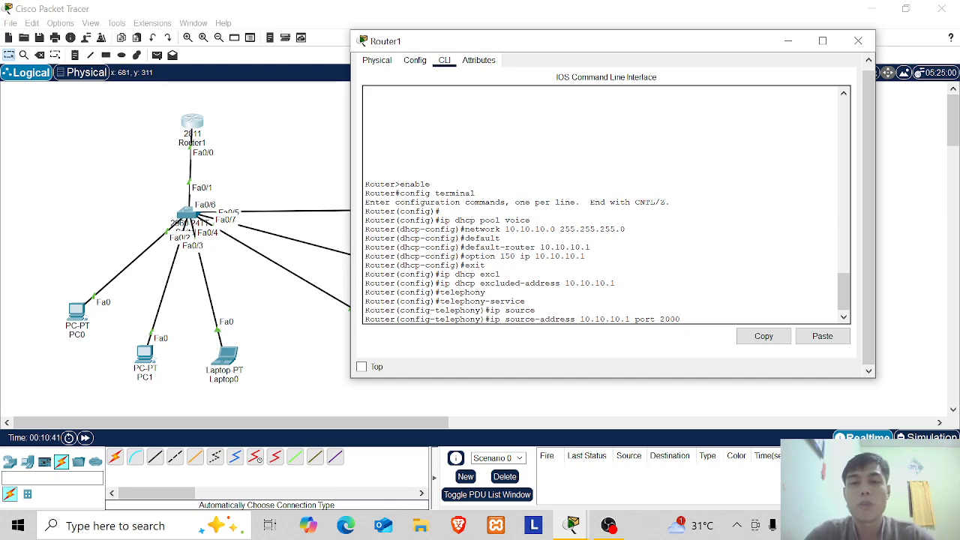
pyautogui.moveTo(681, 320); pyautogui.dragTo(661, 319)
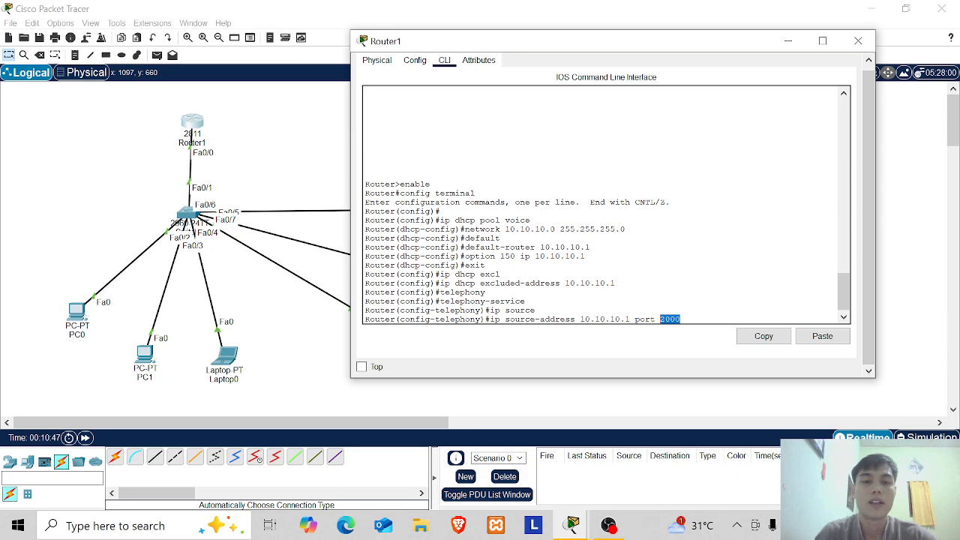
# Switch to File Explorer and open the Word document Konfigurasi Dial-Peer Cisco Lengkap from the Tugas folder's Dukungan Proyek subfolder
pyautogui.click(420, 526)
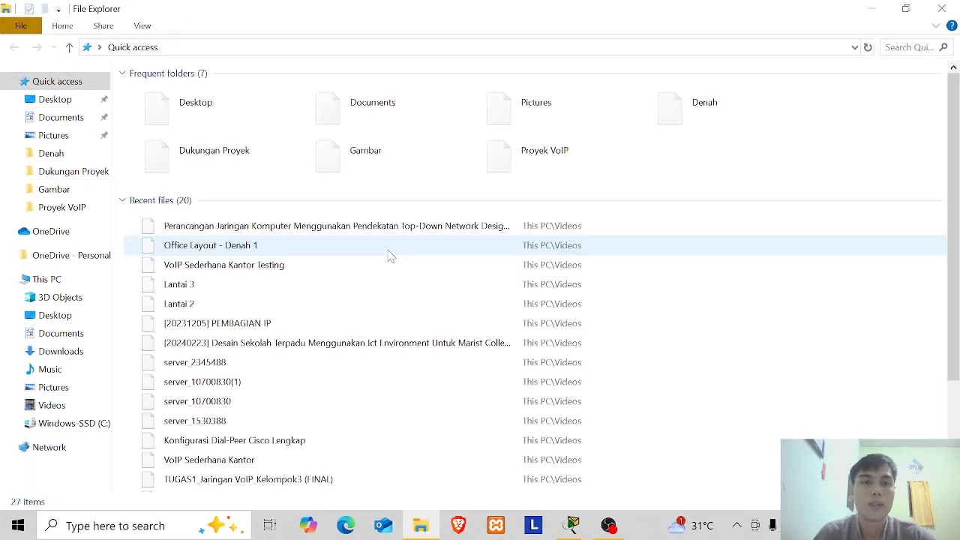
pyautogui.doubleClick(540, 174)
pyautogui.hotkey('alt', 'Left')
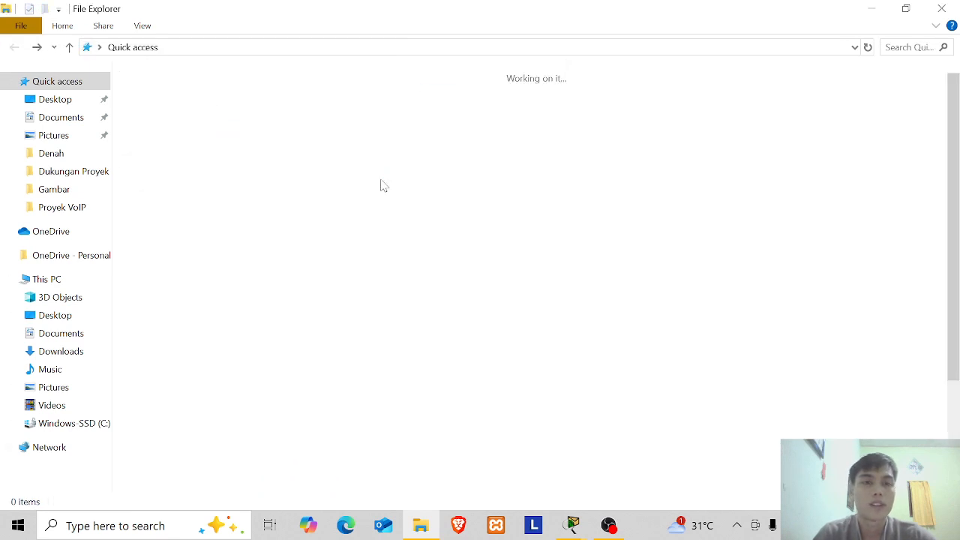
pyautogui.doubleClick(388, 171)
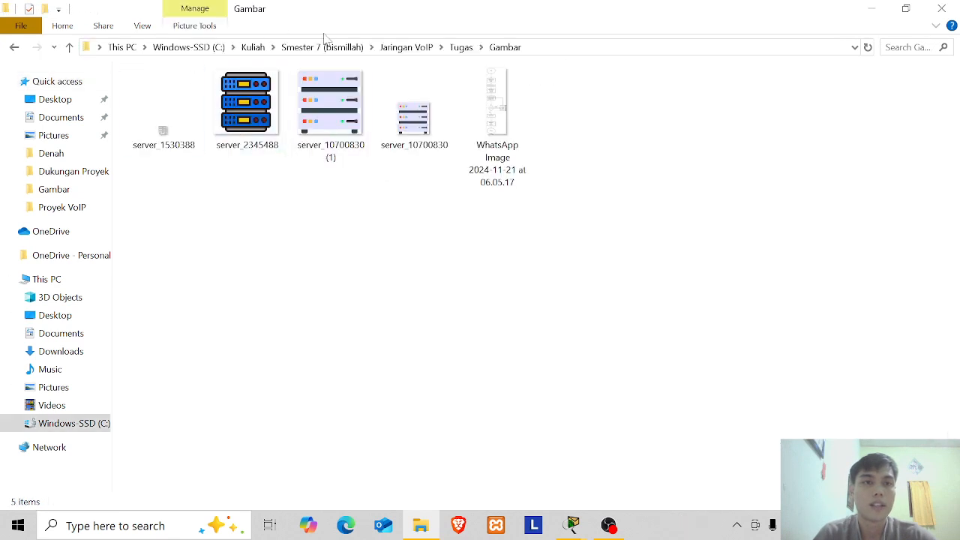
pyautogui.click(461, 48)
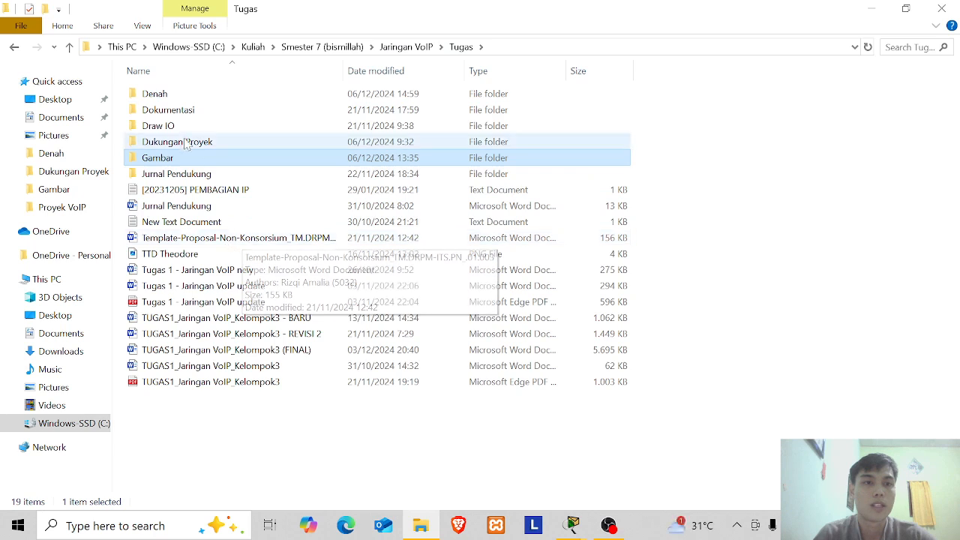
pyautogui.click(194, 176)
pyautogui.doubleClick(194, 178)
pyautogui.click(15, 48)
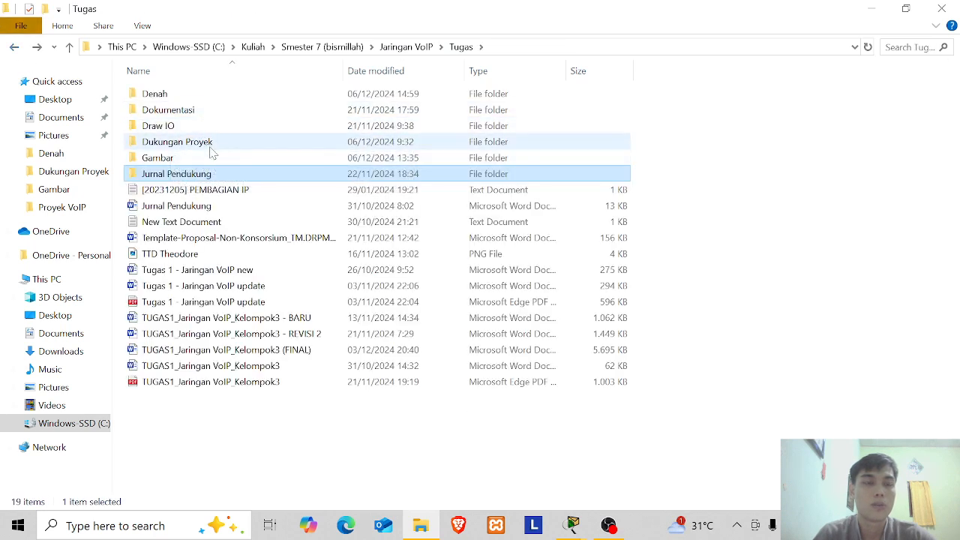
pyautogui.doubleClick(213, 146)
pyautogui.doubleClick(206, 111)
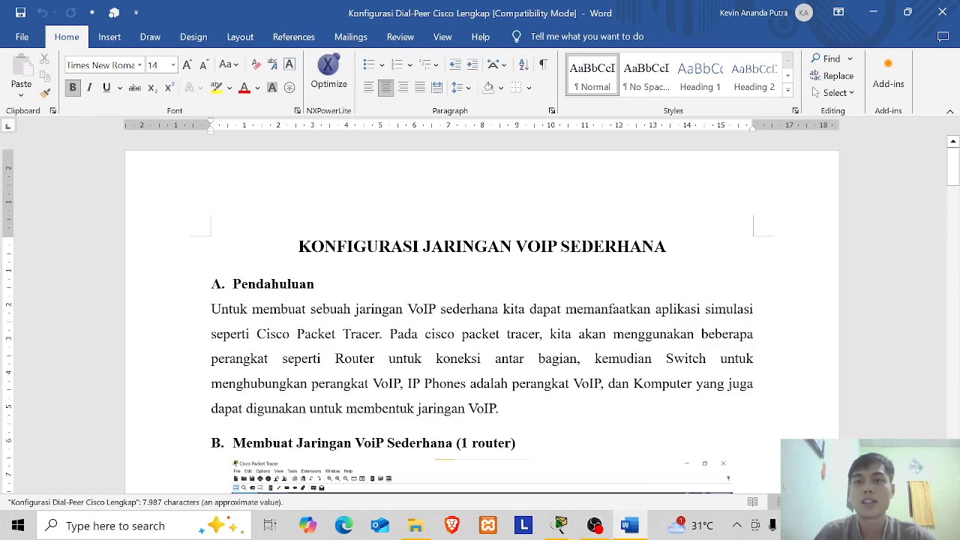
# Examine the document's explanation of the ip source port 2000 command, highlighting the words "sebagai Call Manager"
pyautogui.moveTo(956, 162); pyautogui.dragTo(958, 247)
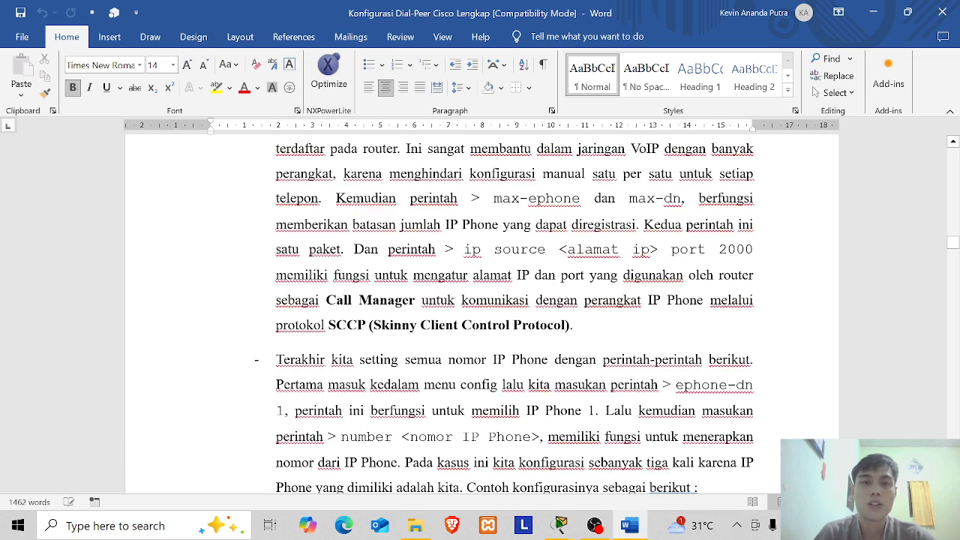
pyautogui.moveTo(276, 300); pyautogui.dragTo(419, 300)
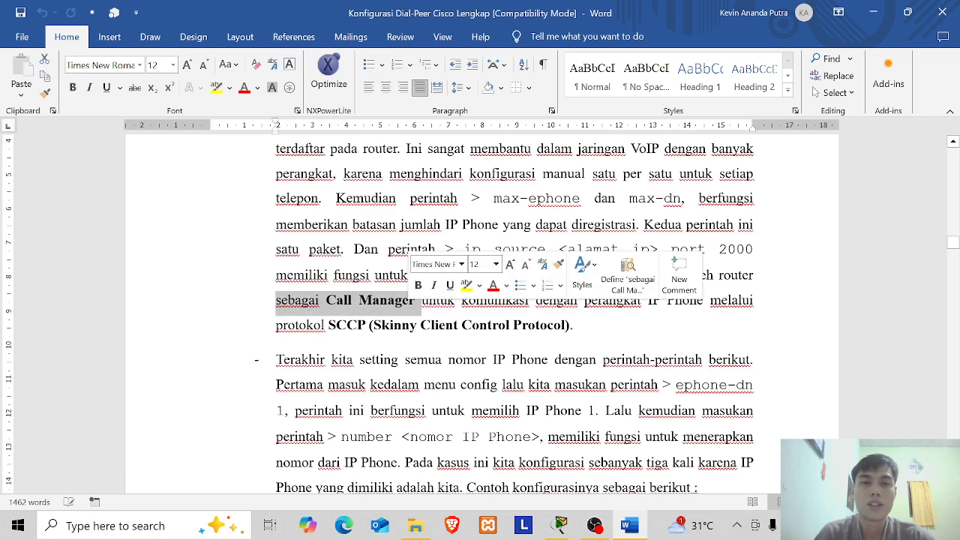
pyautogui.click(567, 325)
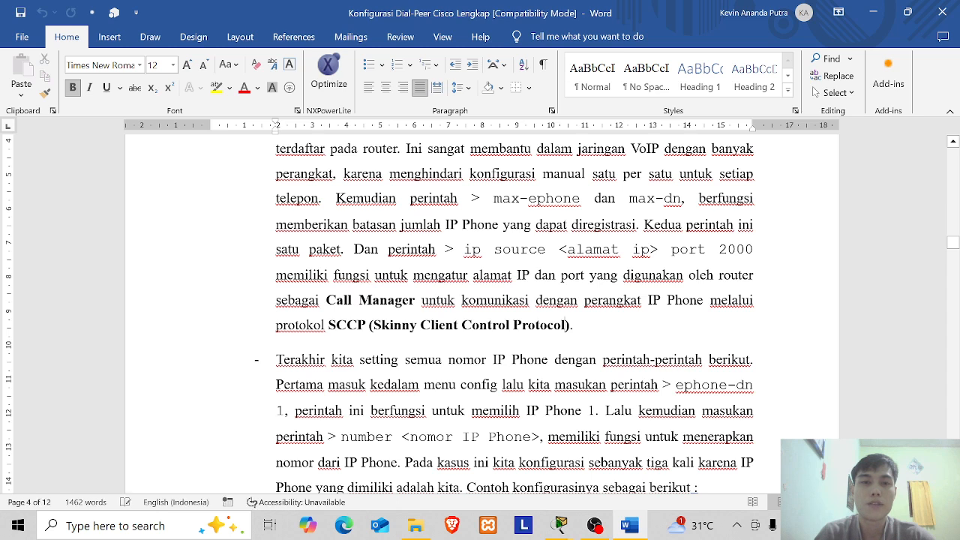
# Review the document's explanation of port 2000 and the Skinny Client Control Protocol, highlighting both phrases
pyautogui.moveTo(719, 249); pyautogui.dragTo(753, 249)
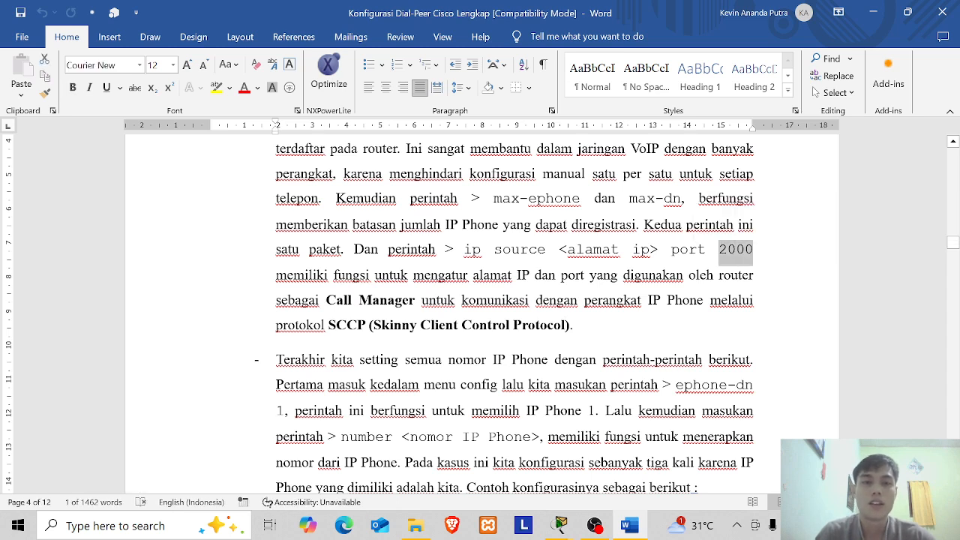
pyautogui.click(370, 325)
pyautogui.moveTo(372, 324); pyautogui.dragTo(566, 325)
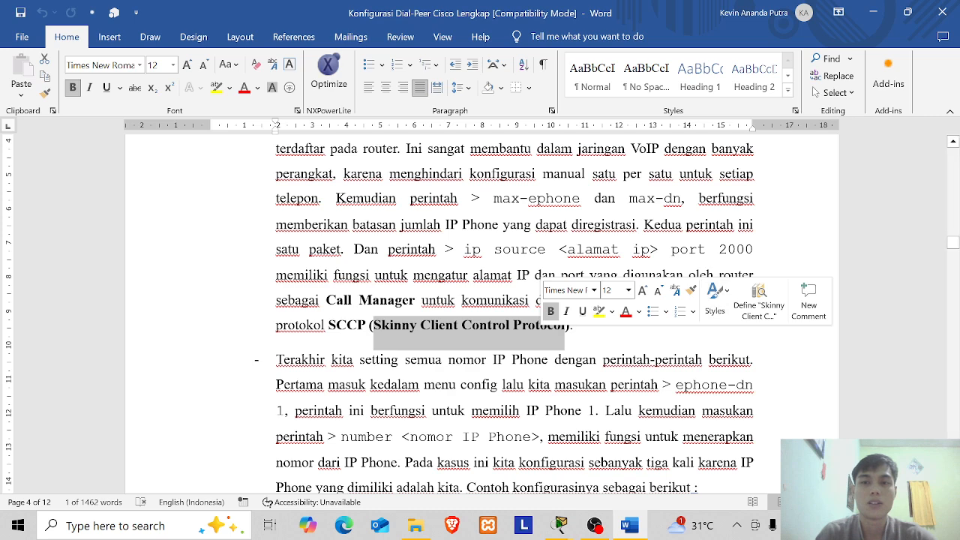
pyautogui.moveTo(718, 250); pyautogui.dragTo(754, 249)
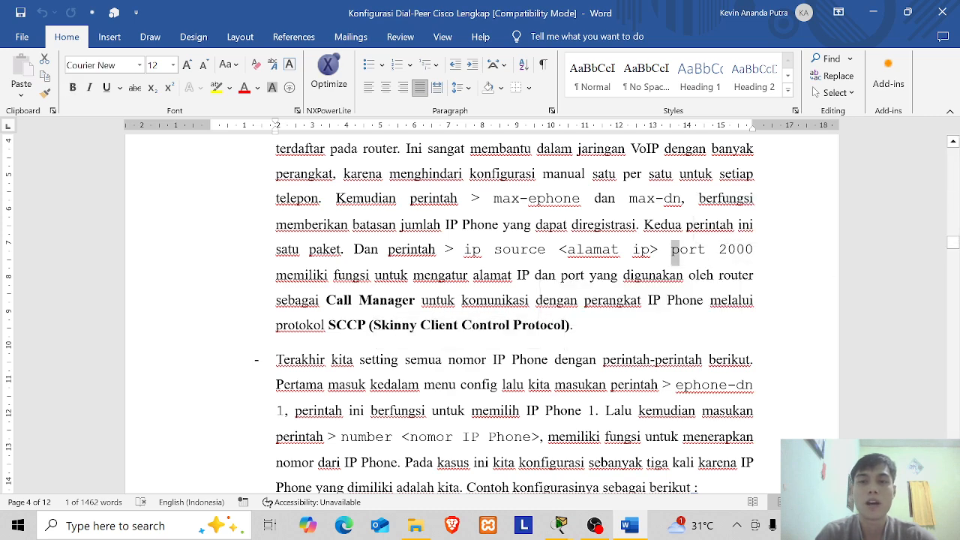
pyautogui.keyDown('shift'); pyautogui.click(671, 251); pyautogui.keyUp('shift')
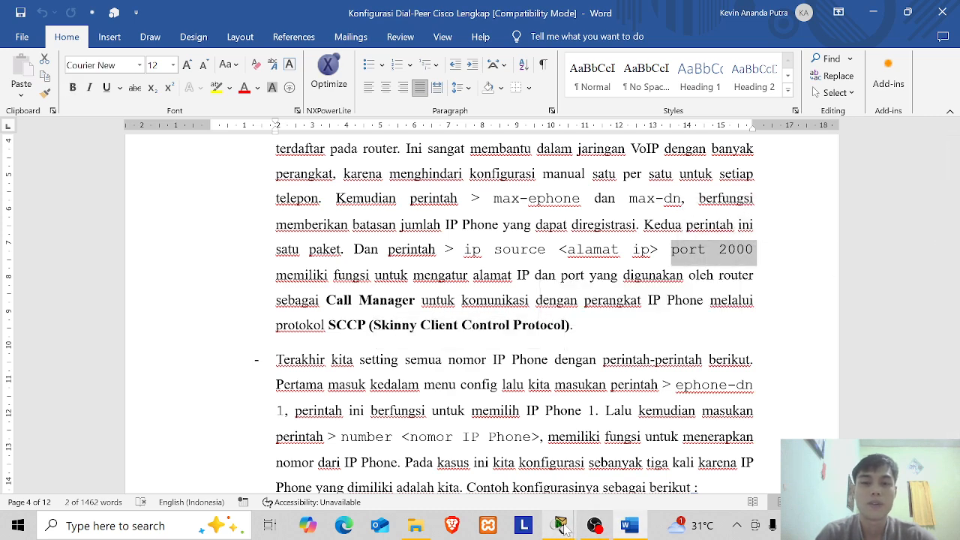
# Switch to Packet Tracer's Router1 command line and run the pending ip source-address 10.10.10.1 port 2000 command
pyautogui.click(560, 525)
pyautogui.click(629, 460)
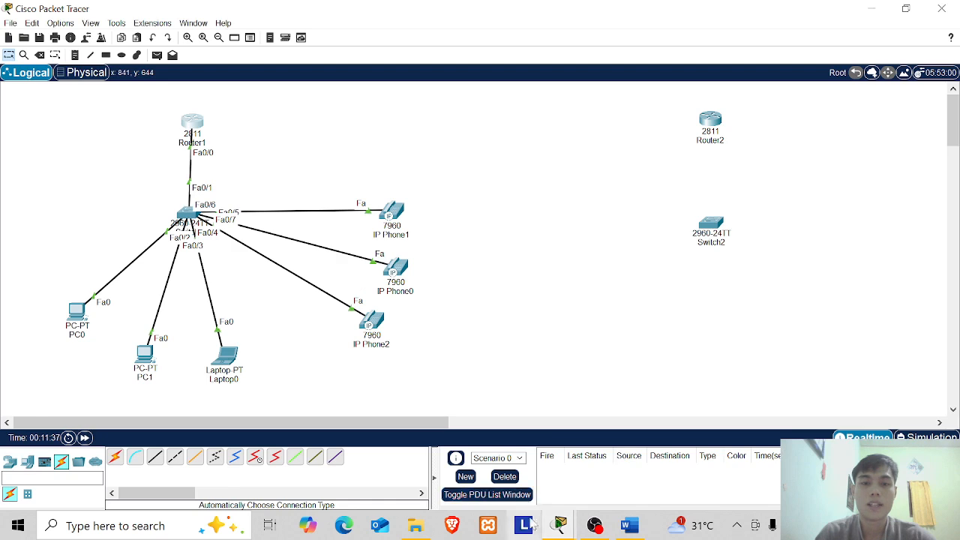
pyautogui.moveTo(561, 525)
pyautogui.click(433, 456)
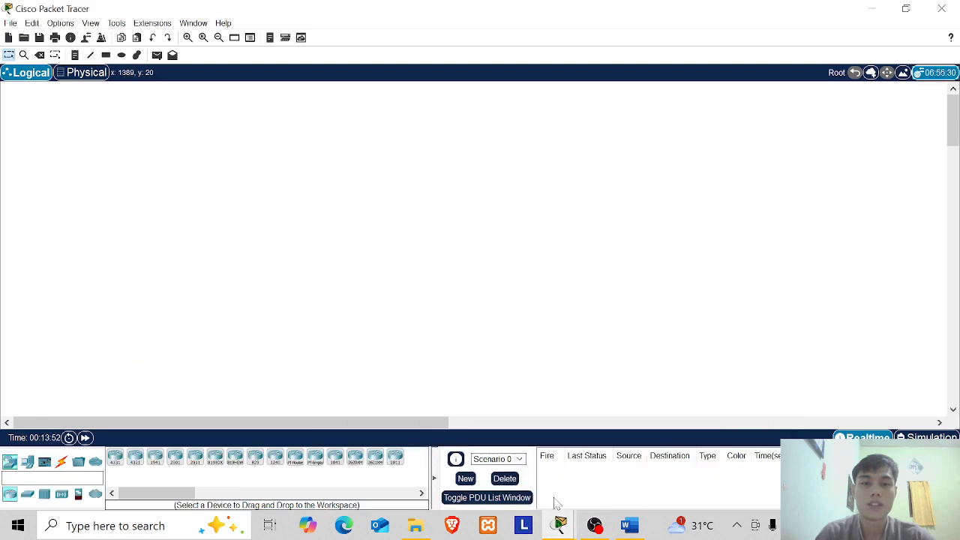
pyautogui.click(476, 412)
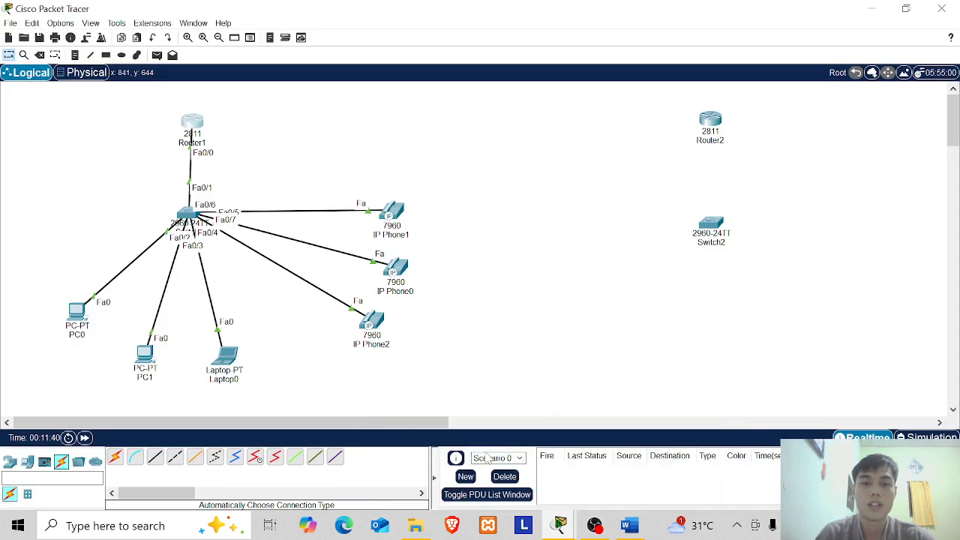
pyautogui.moveTo(570, 525)
pyautogui.click(623, 443)
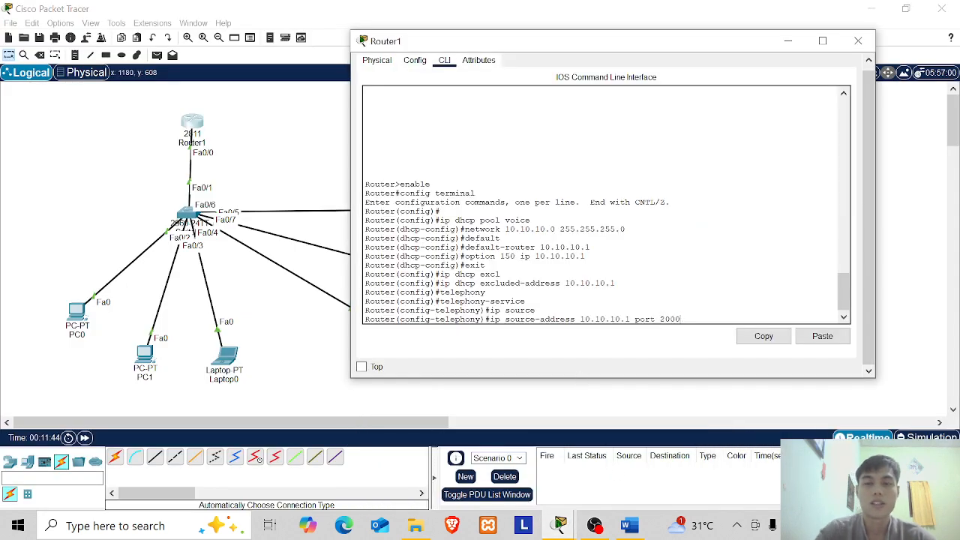
pyautogui.press('Return')
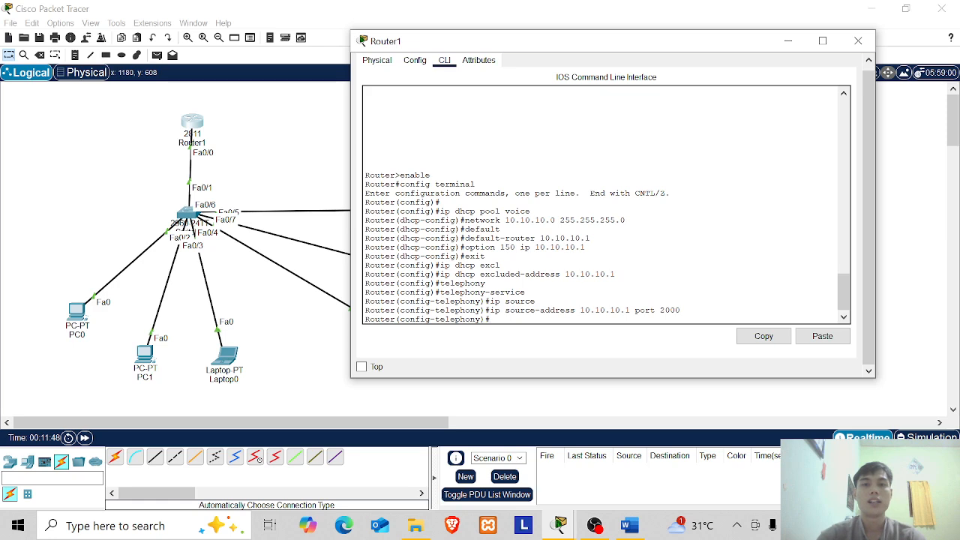
# Limit Router1's telephony service to three directory numbers and three phones with max-dn 3 and max-ephones 3
pyautogui.moveTo(603, 45); pyautogui.dragTo(717, 66)
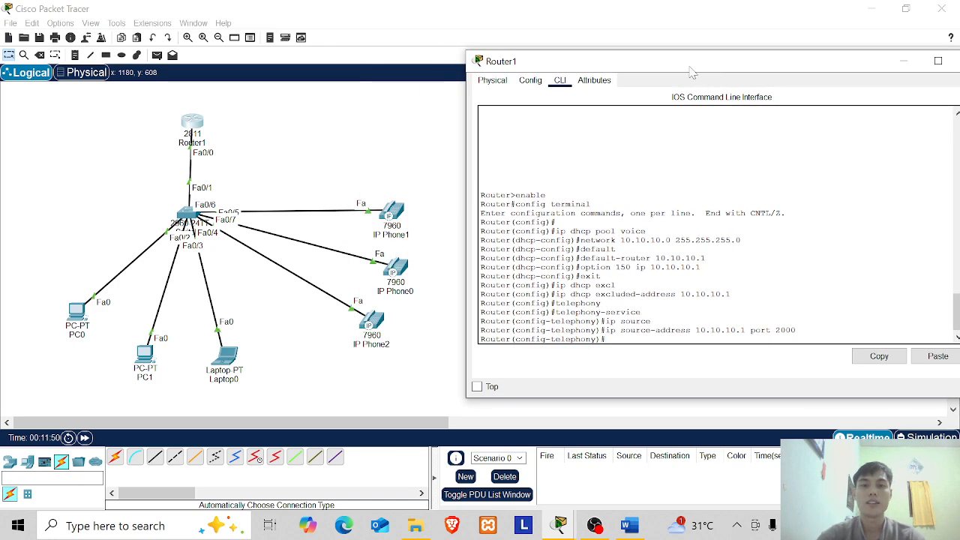
pyautogui.write('max-dn')
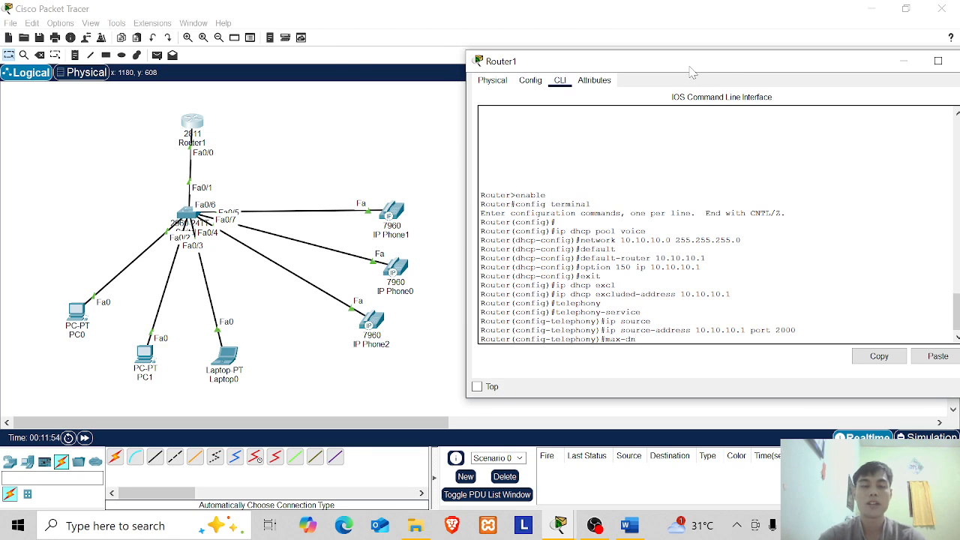
pyautogui.write(' 3')
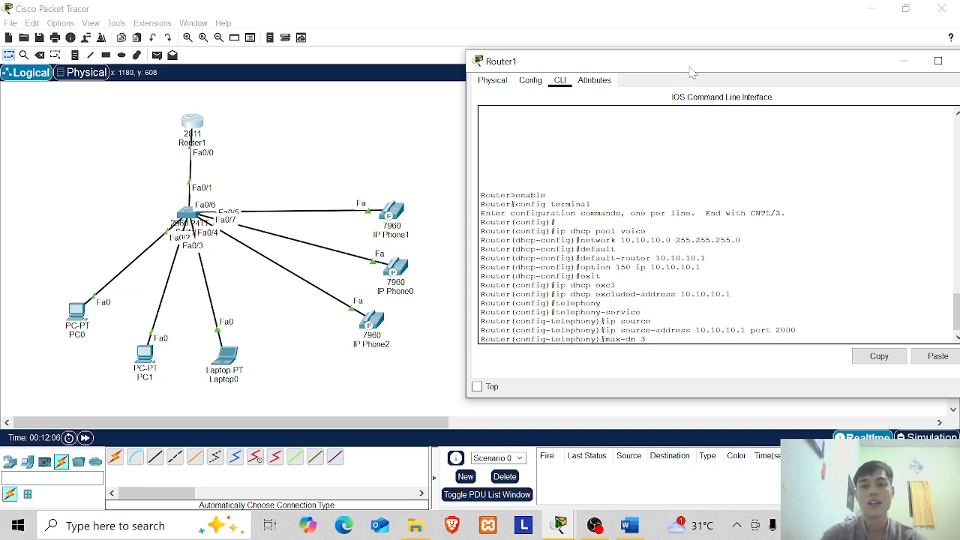
pyautogui.press('Return')
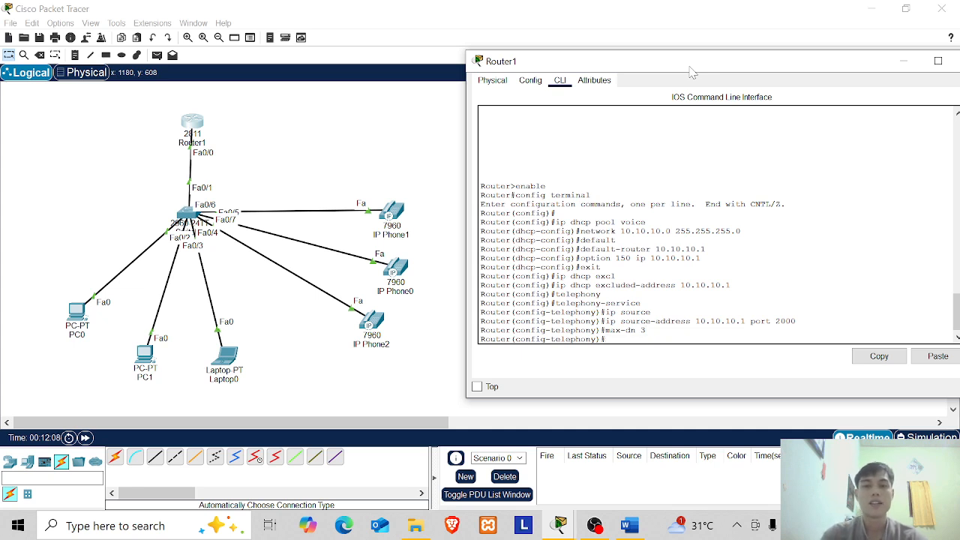
pyautogui.write('ma')
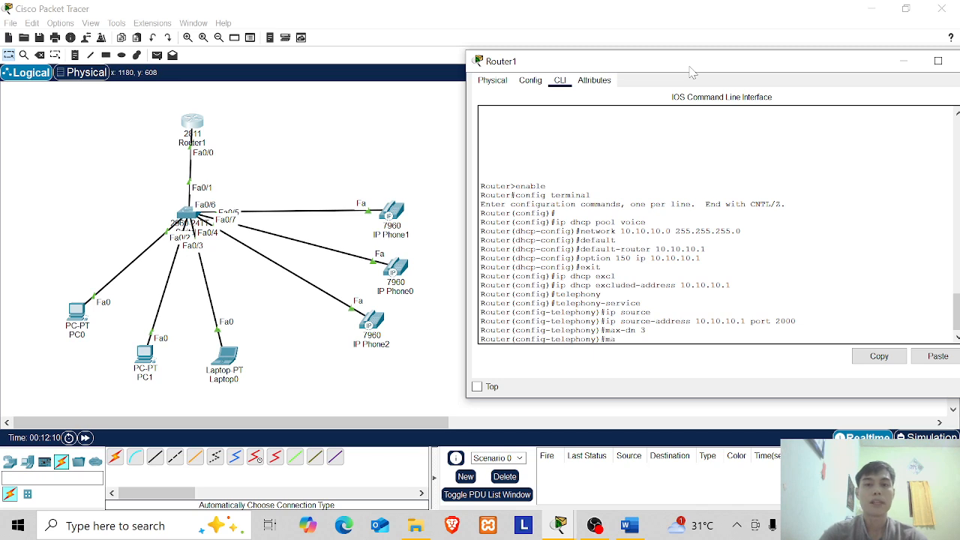
pyautogui.write('x-ephones')
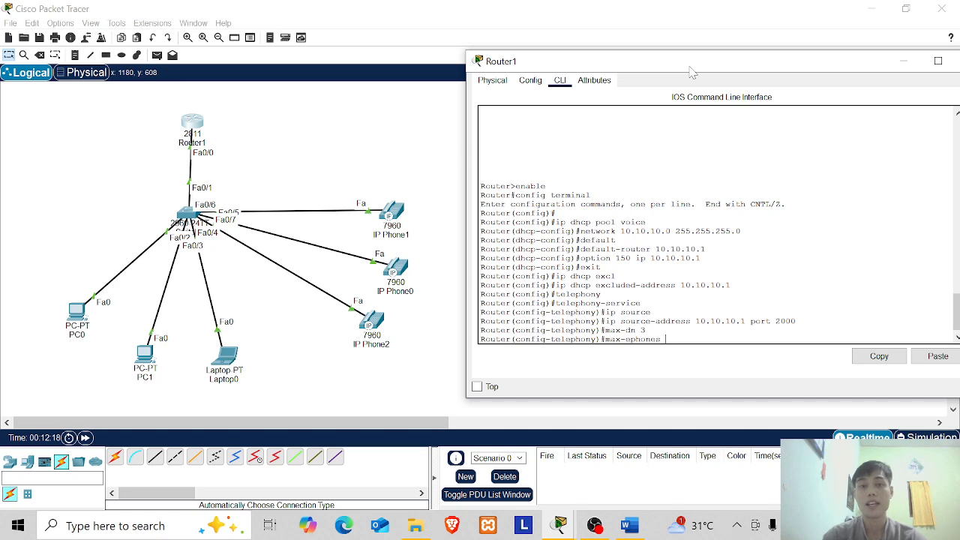
pyautogui.write('3')
pyautogui.press('Return')
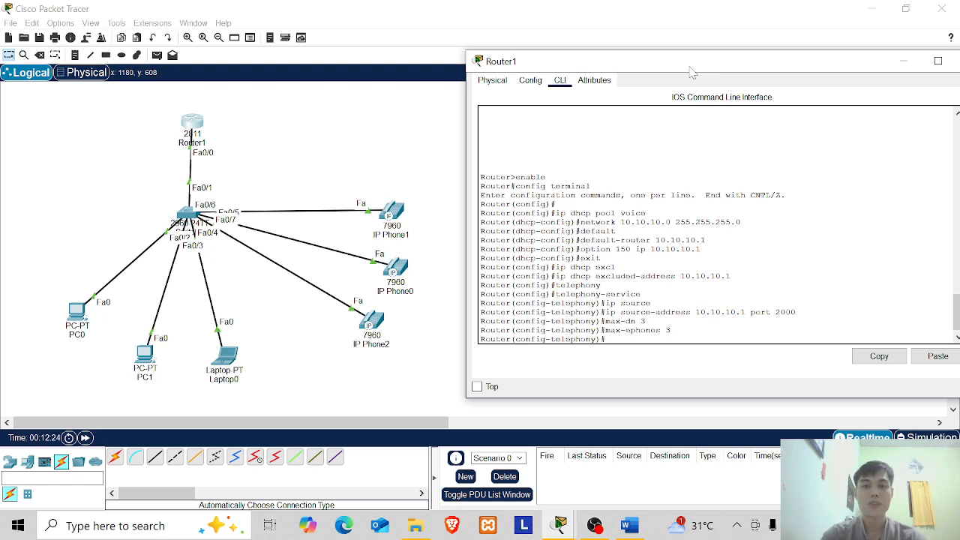
# Enable automatic line assignment on Router1 with auto assign 1 to 3 and exit telephony configuration mode
pyautogui.write('auto')
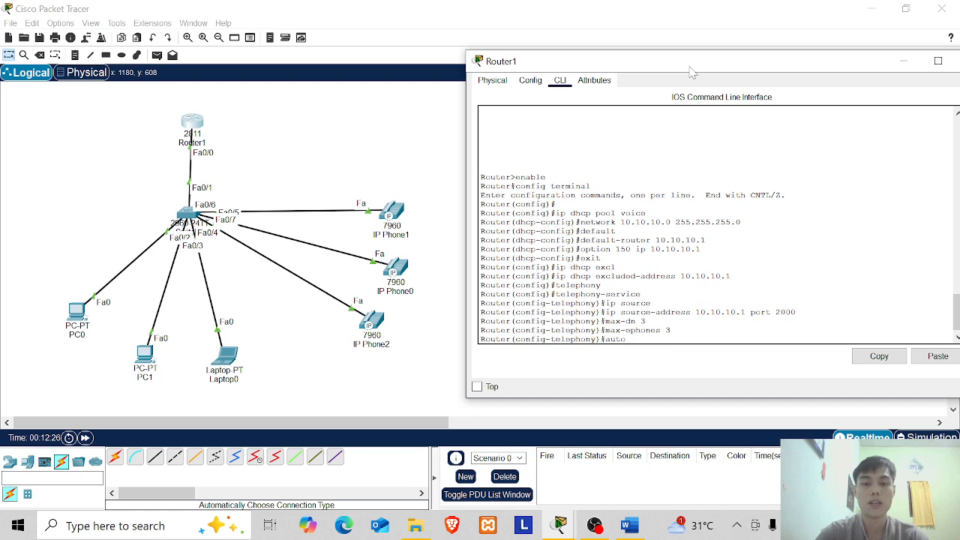
pyautogui.write(' assign')
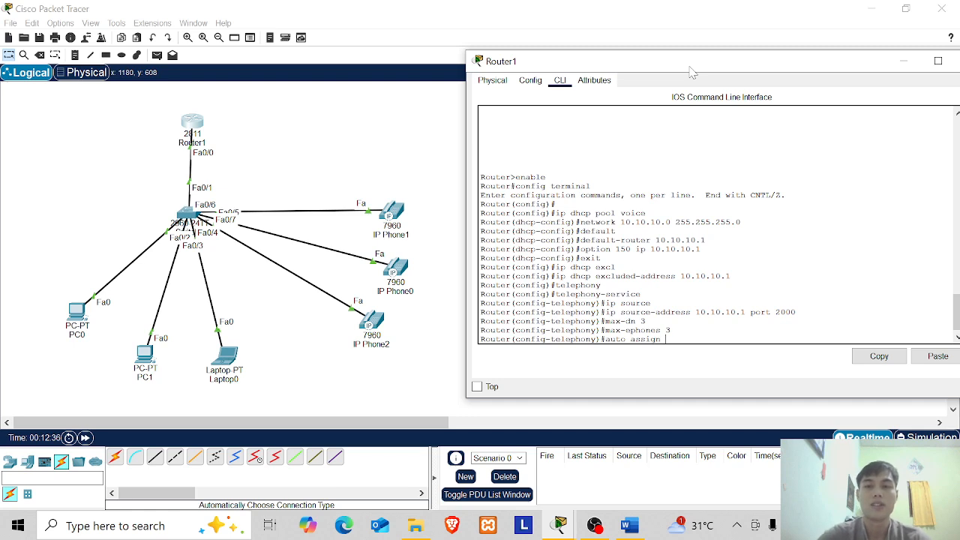
pyautogui.write('1 to')
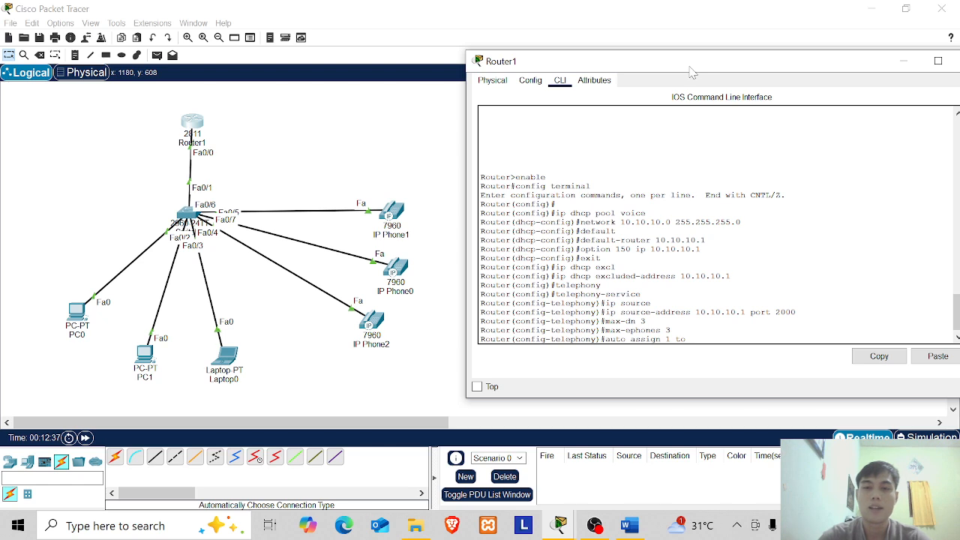
pyautogui.write(' 3')
pyautogui.press('Return')
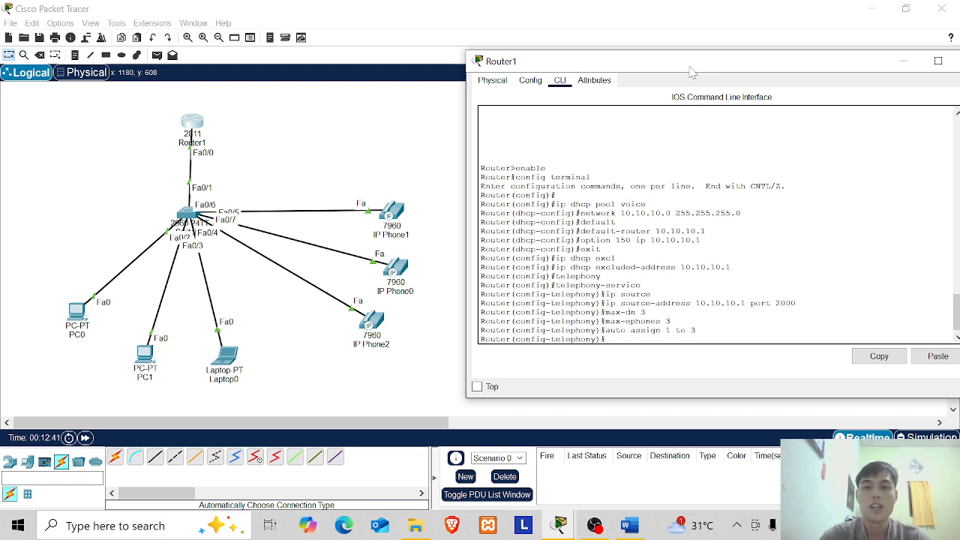
pyautogui.write('exit')
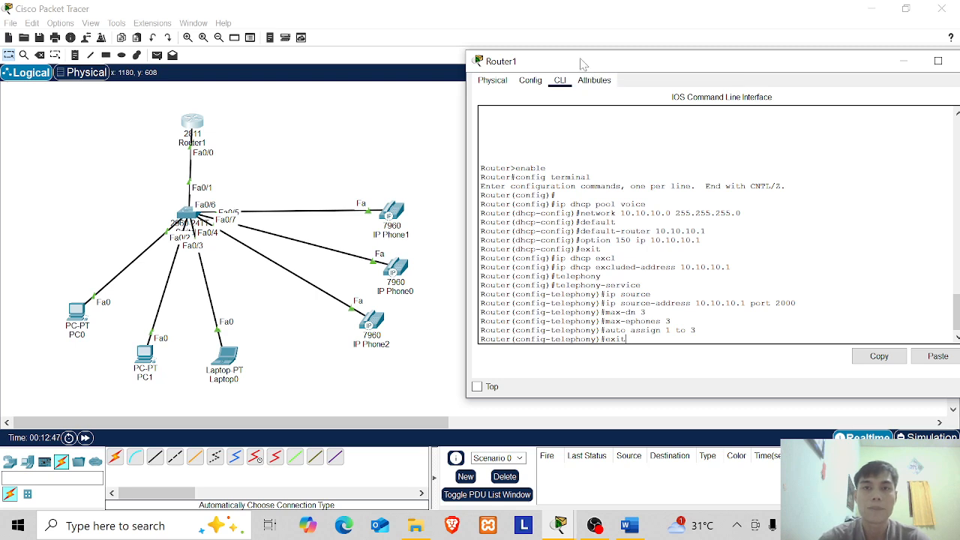
pyautogui.moveTo(584, 61); pyautogui.dragTo(536, 22)
pyautogui.press('Return')
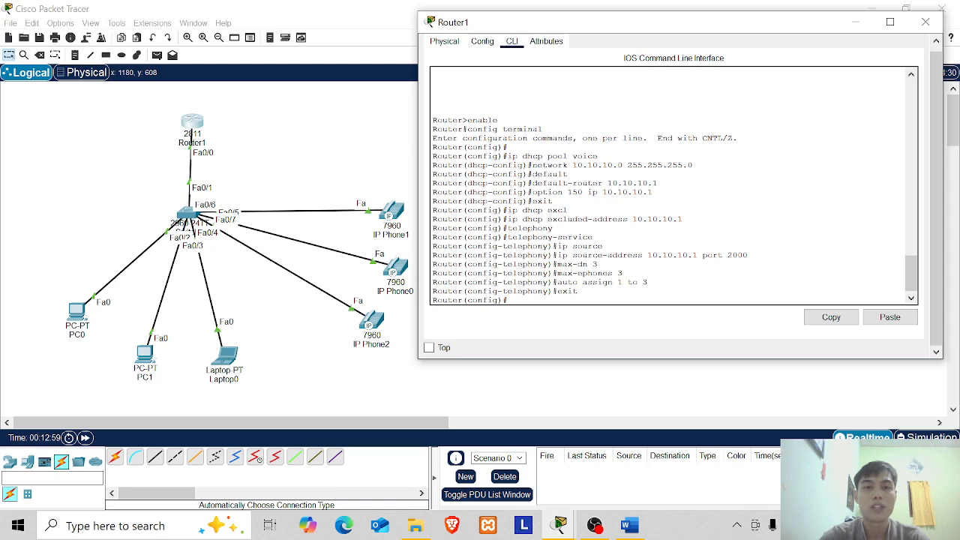
# Create ephone-dn 1 on Router1 and assign it extension 1000 with the number command
pyautogui.write('ephones')
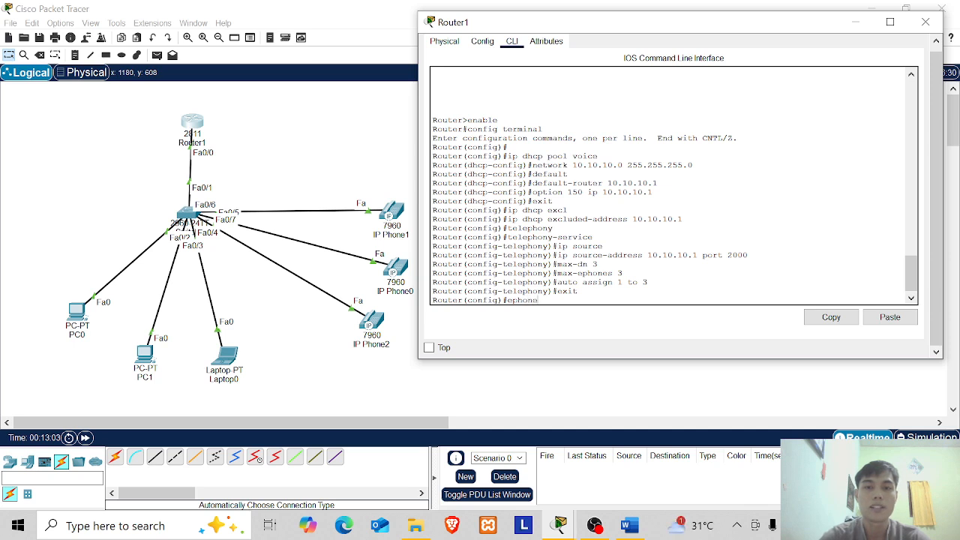
pyautogui.write('-dn')
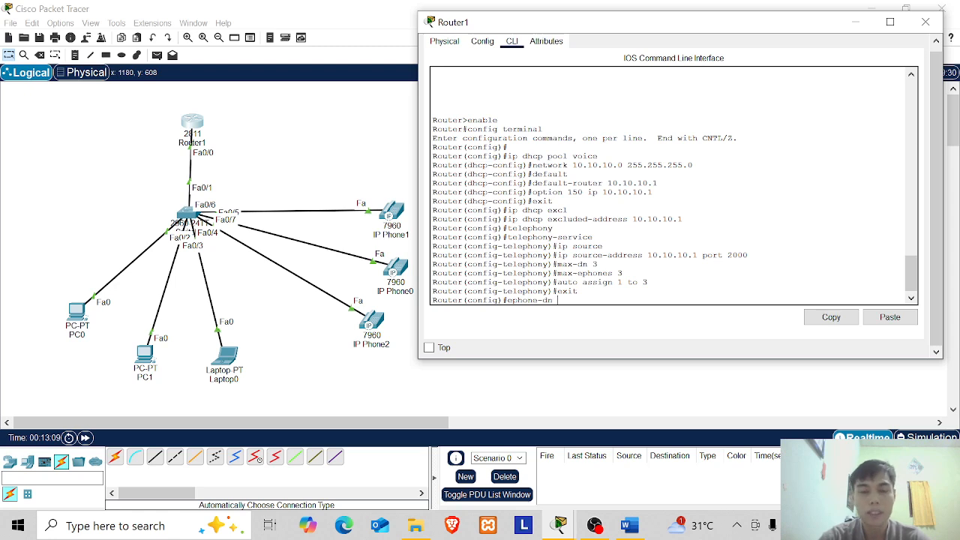
pyautogui.write(' 1')
pyautogui.press('Return')
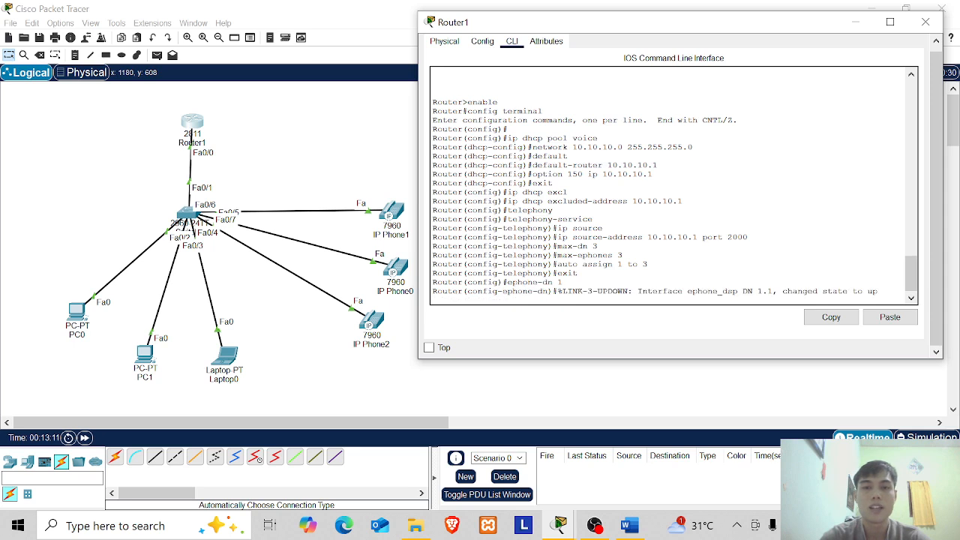
pyautogui.press('Return')
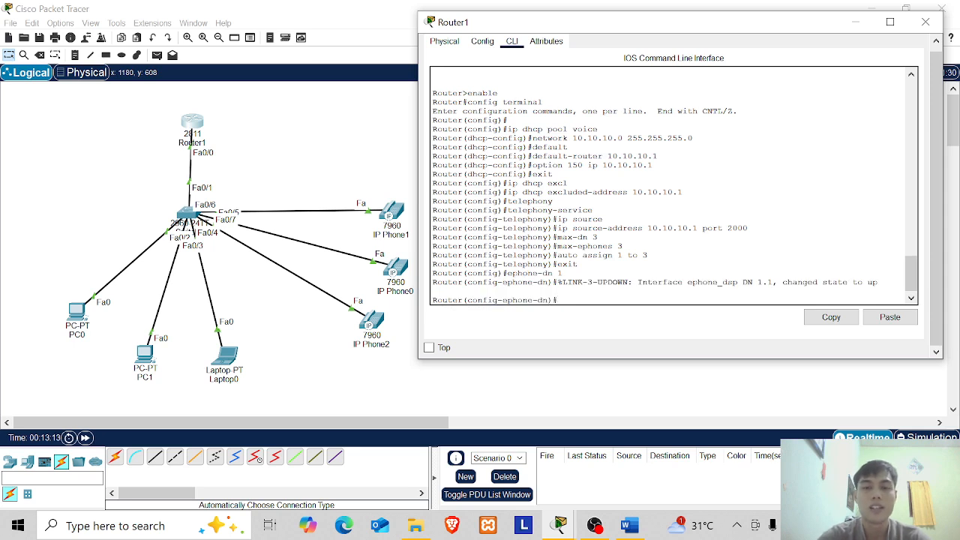
pyautogui.write('number 1')
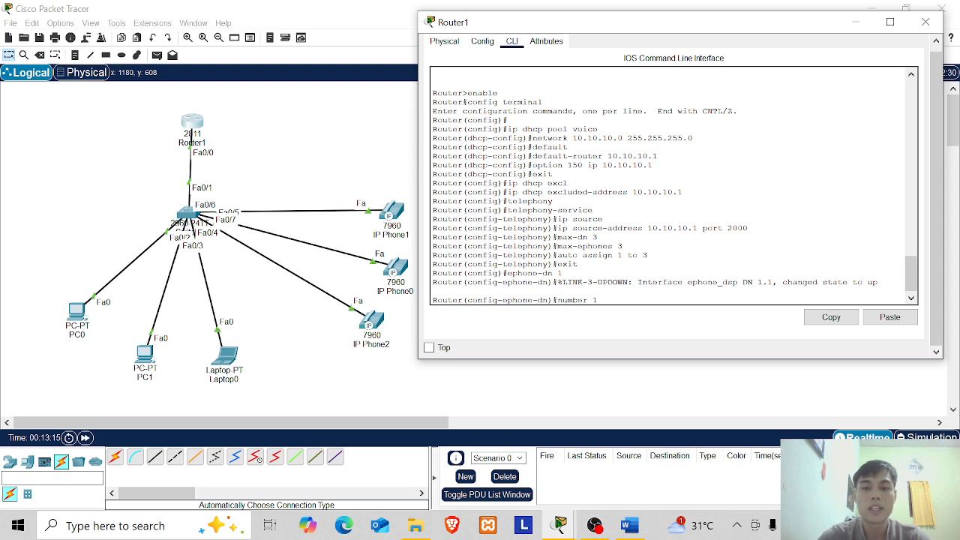
pyautogui.write('000')
pyautogui.press('Return')
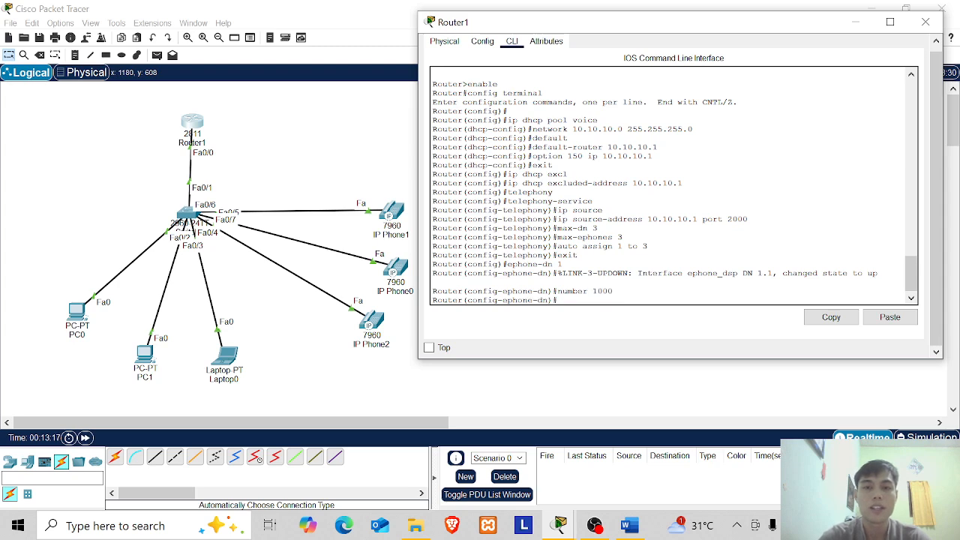
# Create ephone-dn 2 on Router1 and assign it extension 1001 with the number command
pyautogui.press('Up')
pyautogui.press('Up')
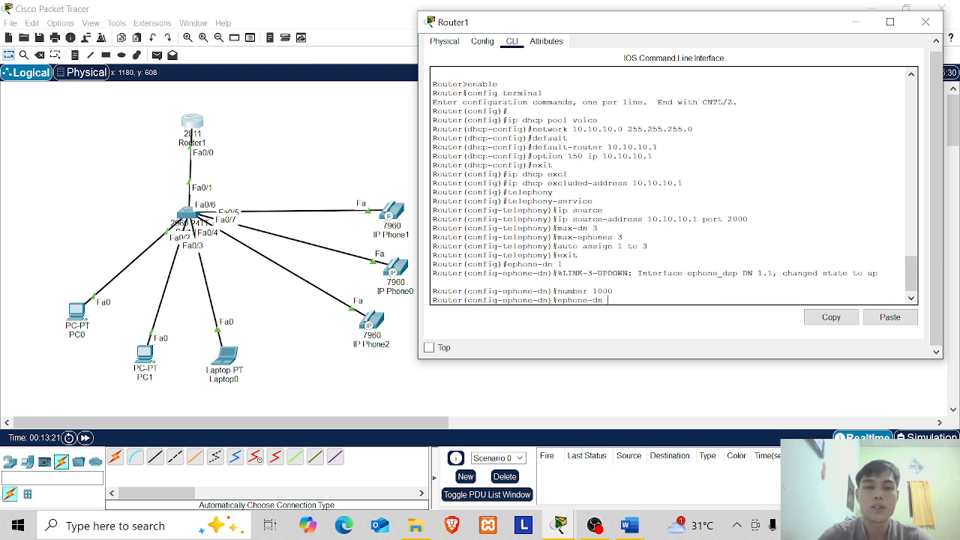
pyautogui.press('Return')
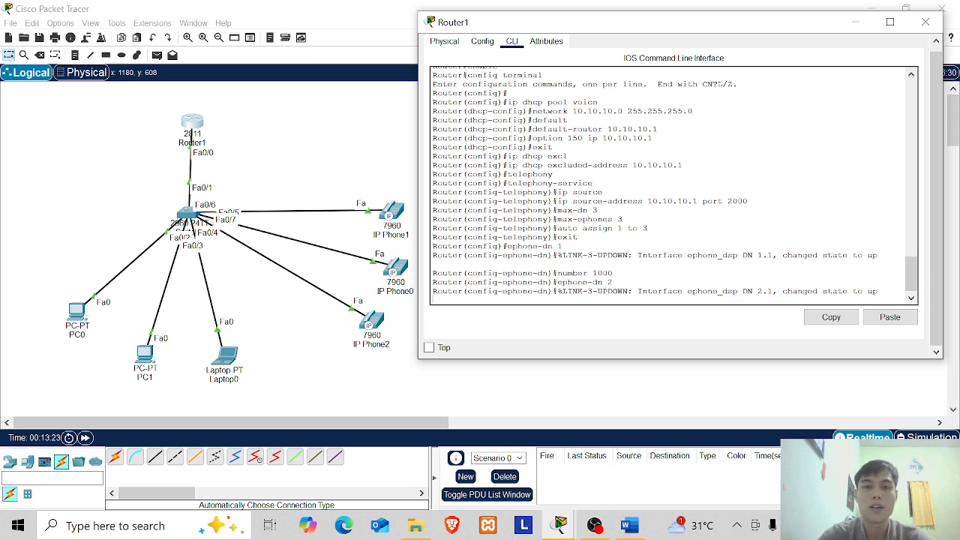
pyautogui.write('number ')
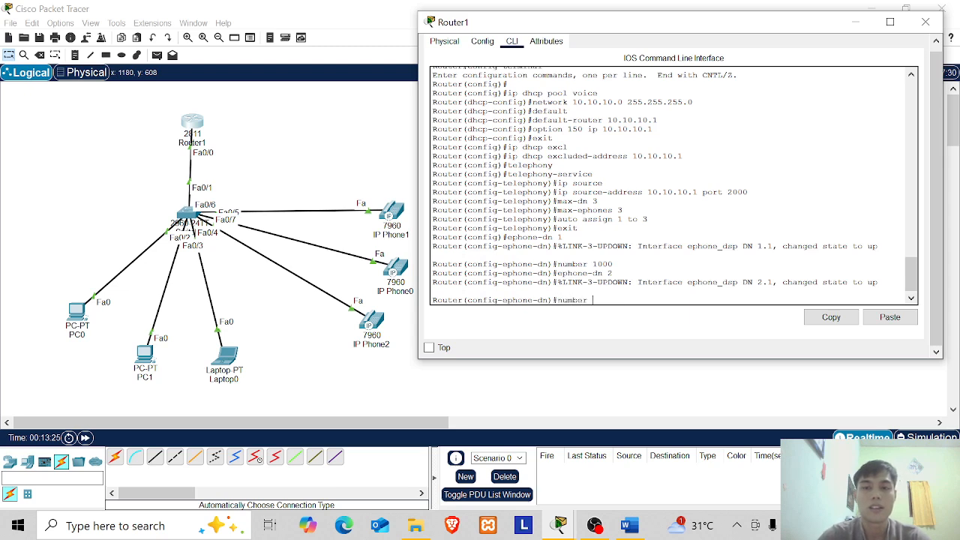
pyautogui.write('1001')
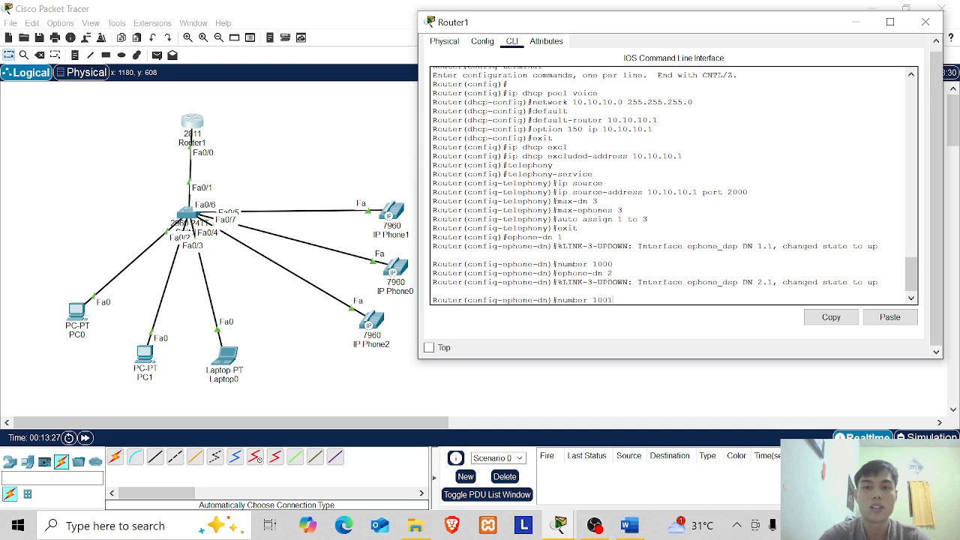
pyautogui.press('Return')
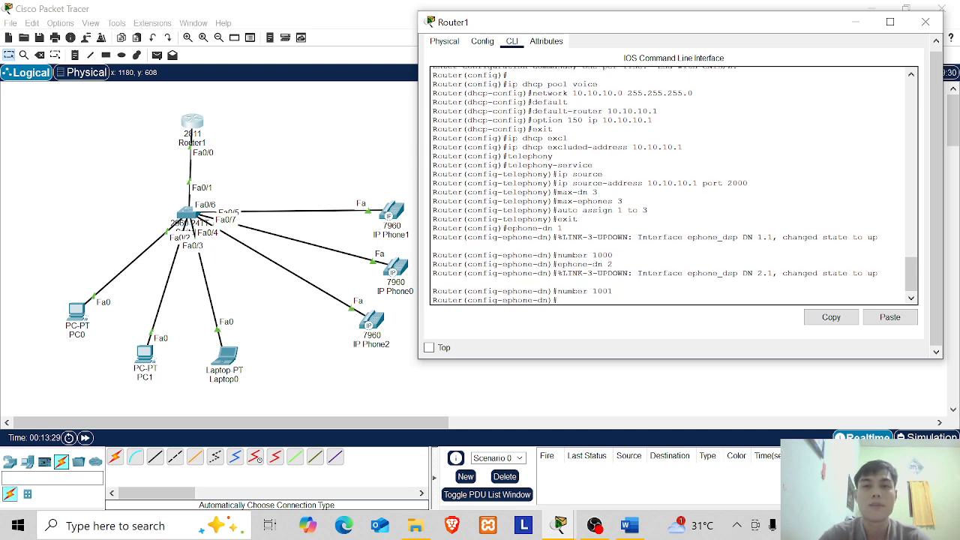
# Create ephone-dn 3 on Router1 and assign it extension 1002 with the number command
pyautogui.write('ephone-dn 2')
pyautogui.press('BackSpace')
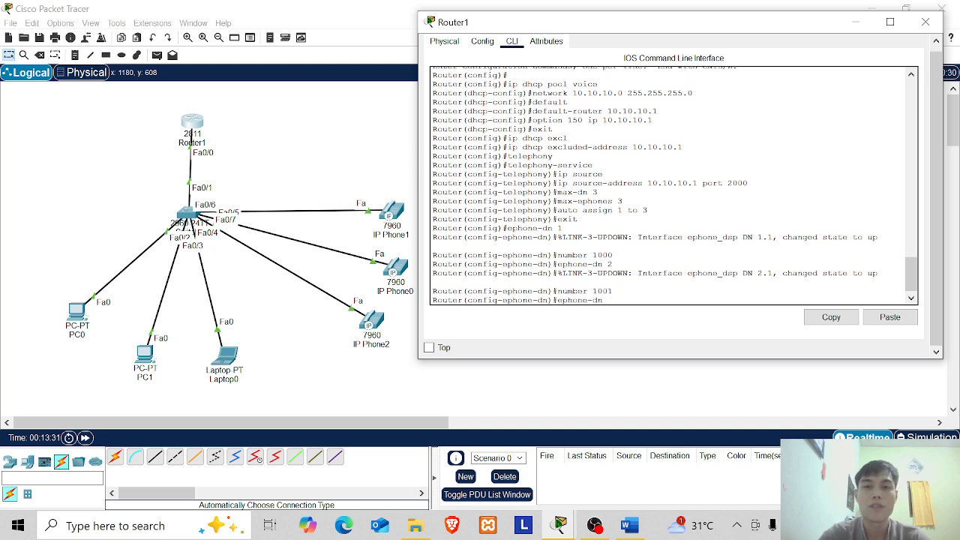
pyautogui.write('3')
pyautogui.press('Return')
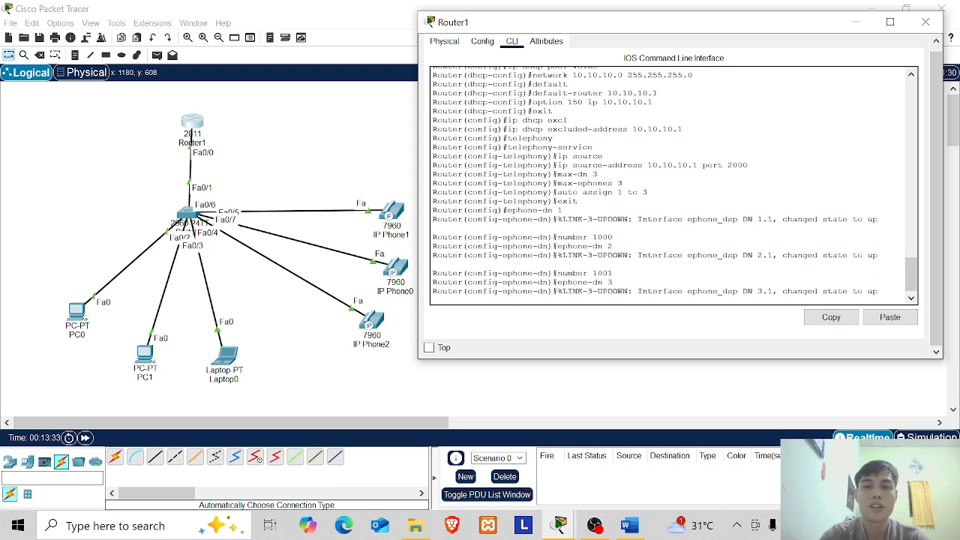
pyautogui.write('numb')
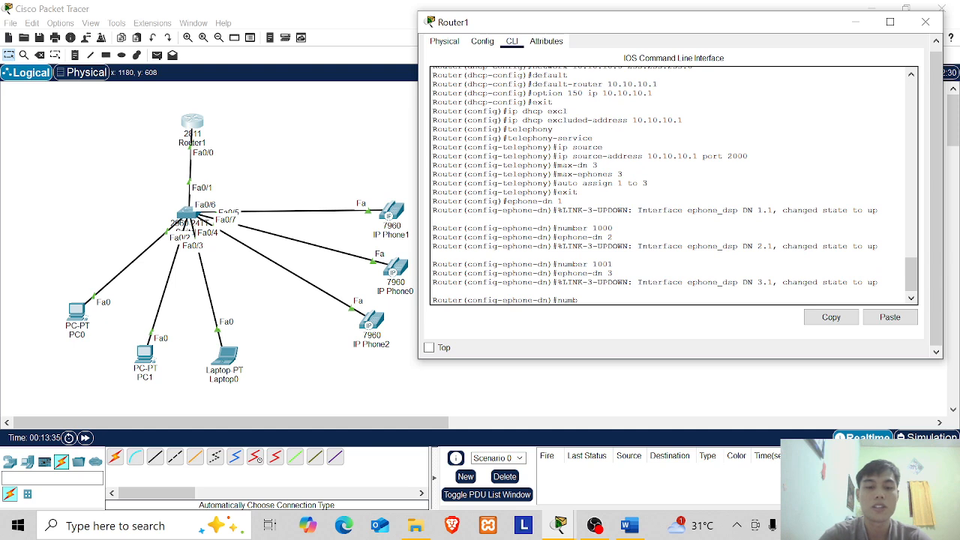
pyautogui.write('er 100')
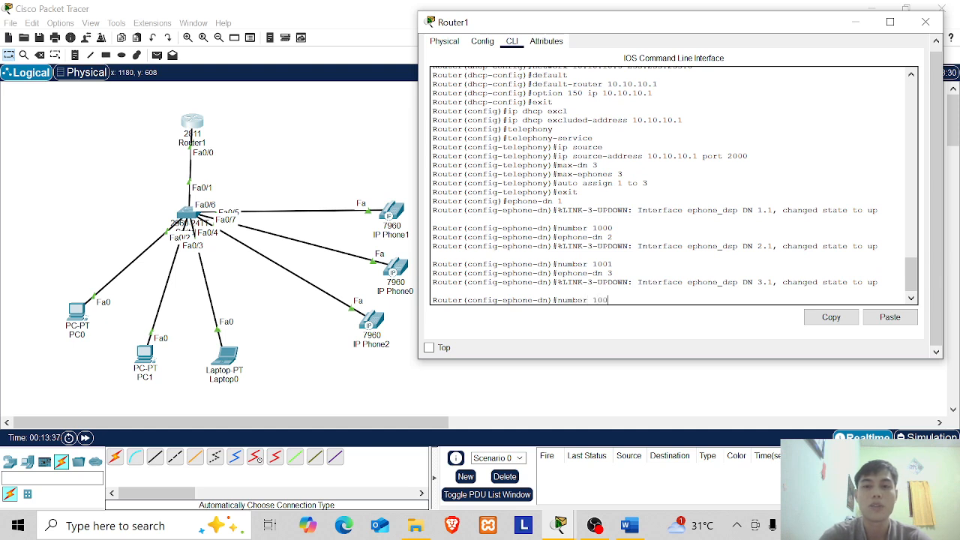
pyautogui.write('2')
pyautogui.press('Return')
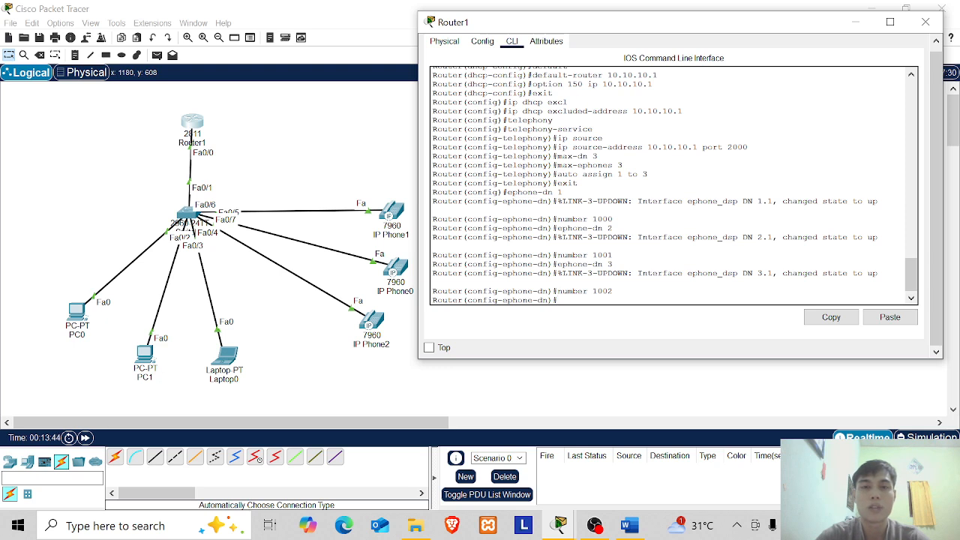
# Review the ephone-dn and number commands entered in Router1's command line
pyautogui.moveTo(507, 192); pyautogui.dragTo(563, 192)
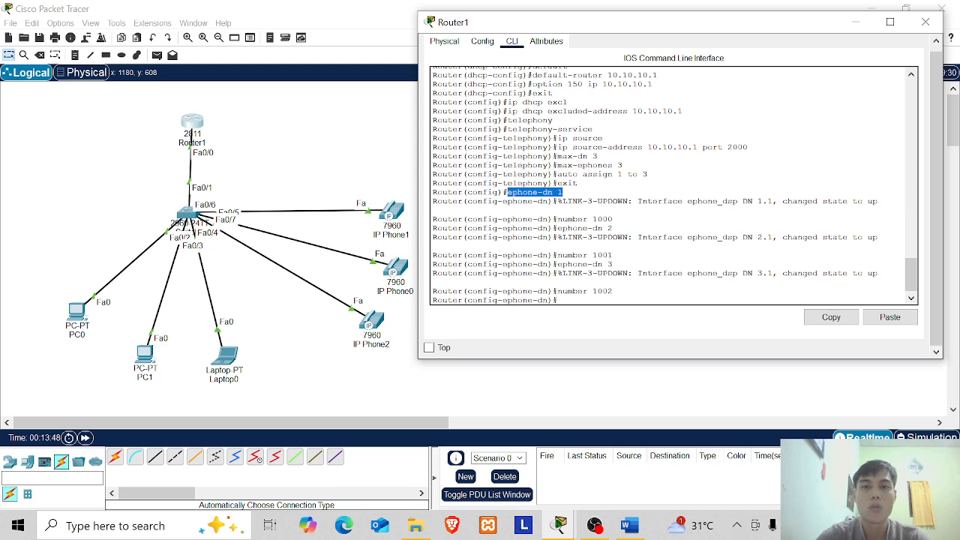
pyautogui.moveTo(557, 228); pyautogui.dragTo(608, 228)
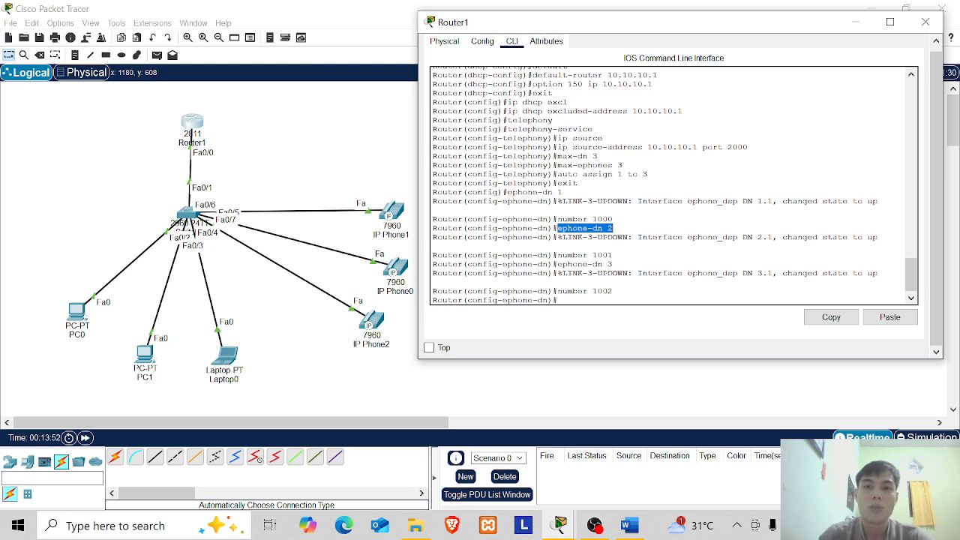
pyautogui.moveTo(557, 255); pyautogui.dragTo(612, 264)
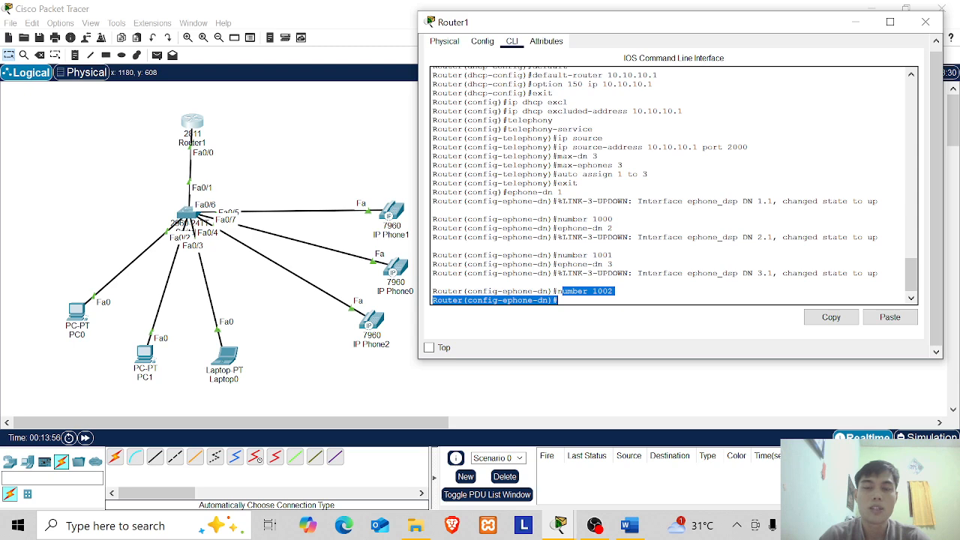
pyautogui.moveTo(604, 300); pyautogui.dragTo(598, 292)
pyautogui.click(598, 292)
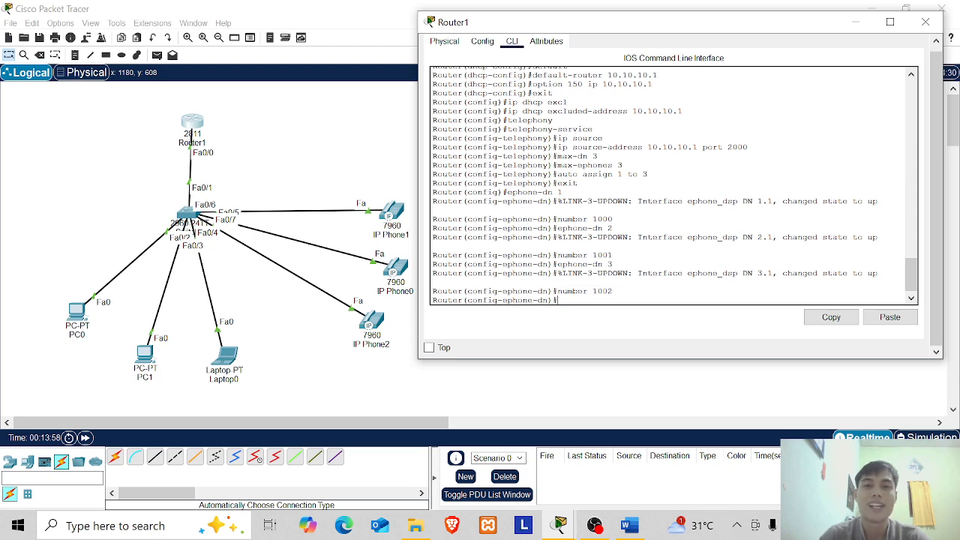
# Exit Router1's configuration modes, save its configuration with w, and close the device window
pyautogui.write('exit')
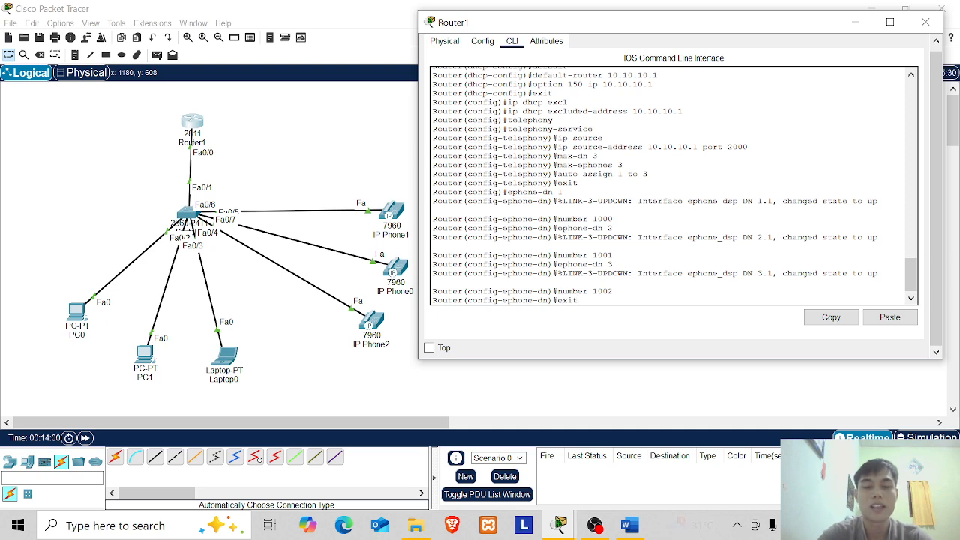
pyautogui.press('Return')
pyautogui.write('exit')
pyautogui.press('Return')
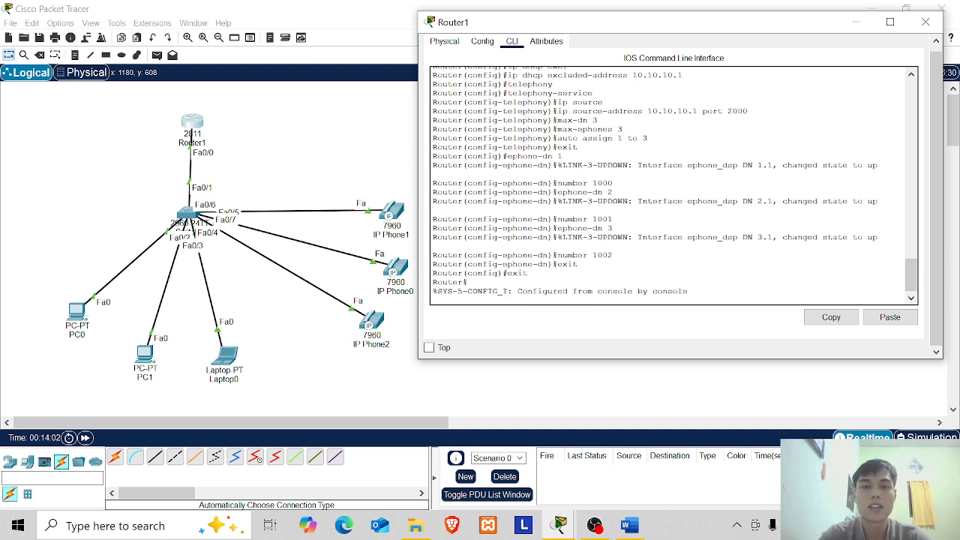
pyautogui.press('Return')
pyautogui.write('w')
pyautogui.press('Return')
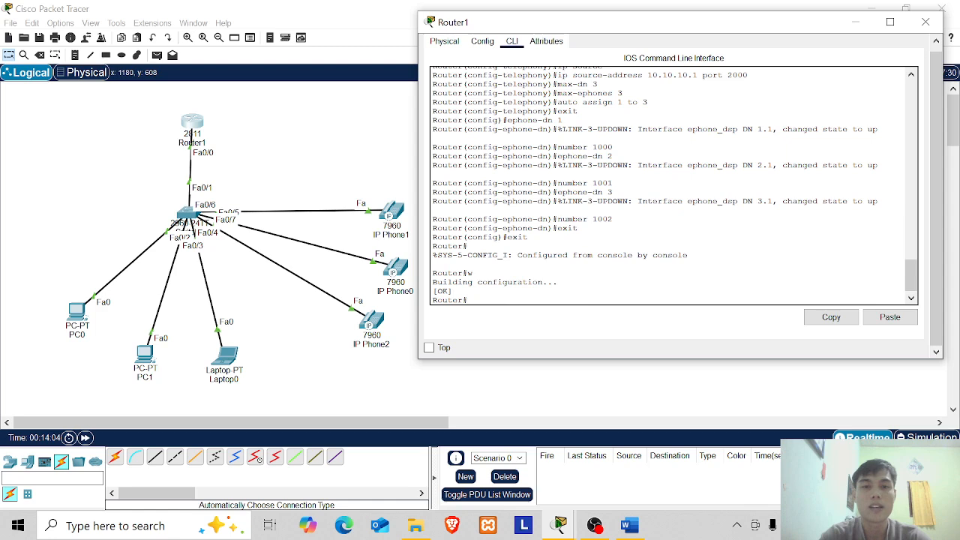
pyautogui.press('Return')
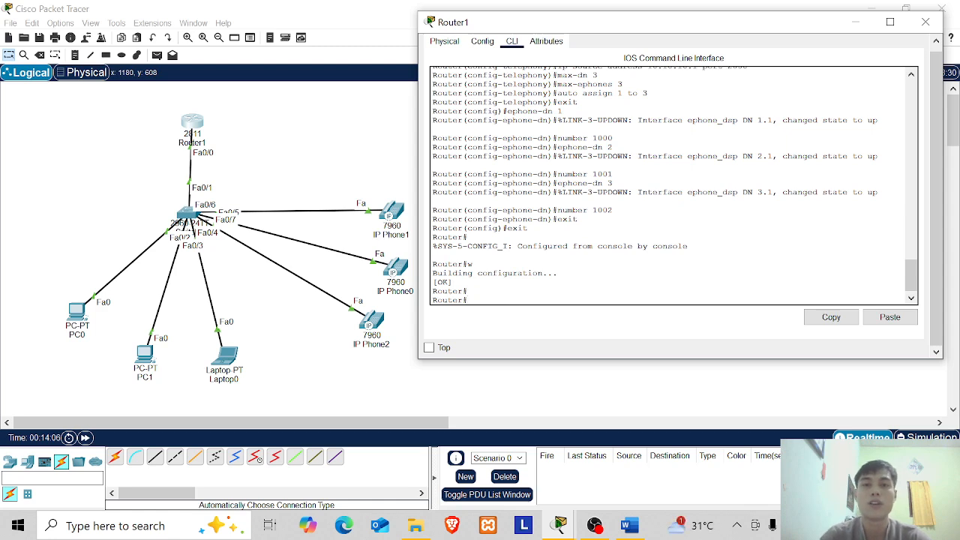
pyautogui.click(926, 22)
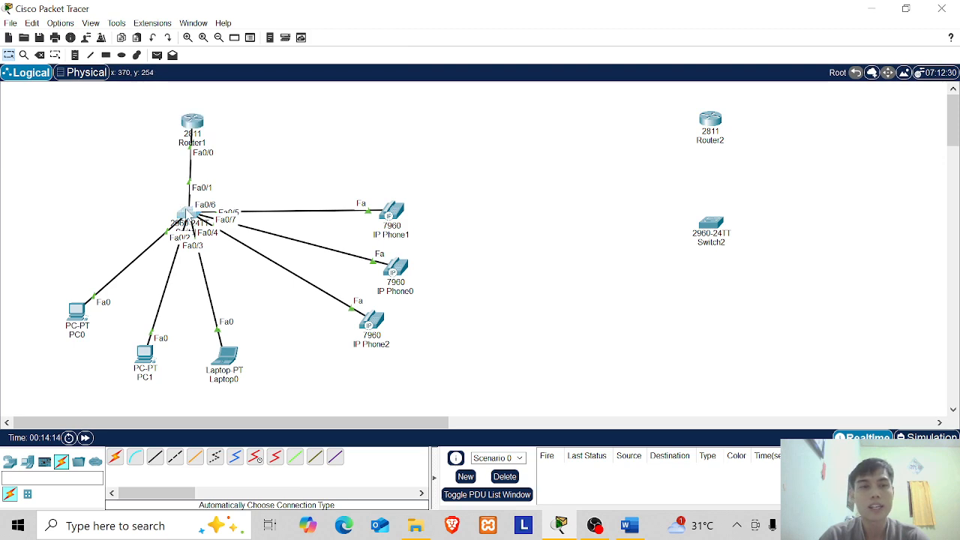
# Try to enter privileged EXEC mode with the enable command in Switch1's command line
pyautogui.click(187, 214)
pyautogui.moveTo(543, 20); pyautogui.dragTo(667, 19)
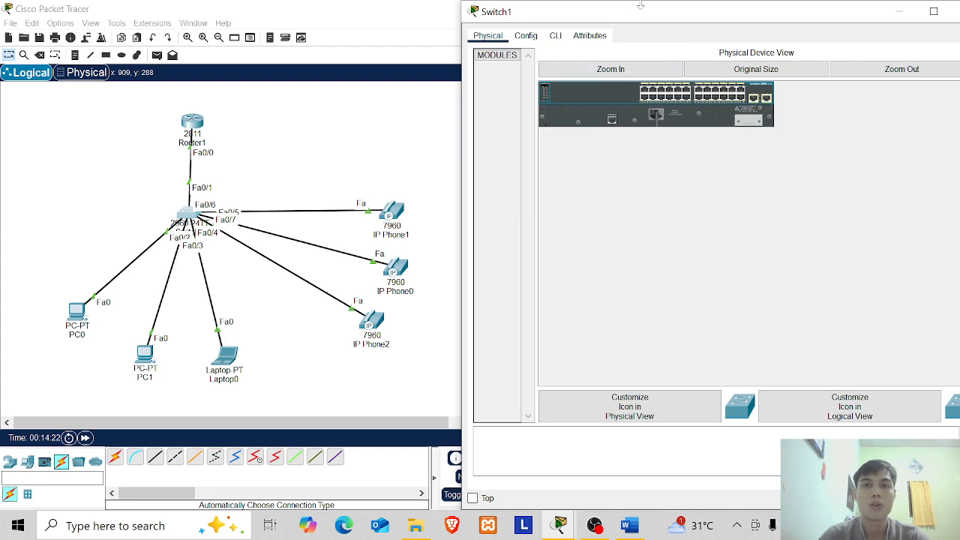
pyautogui.moveTo(640, 4); pyautogui.dragTo(553, 32)
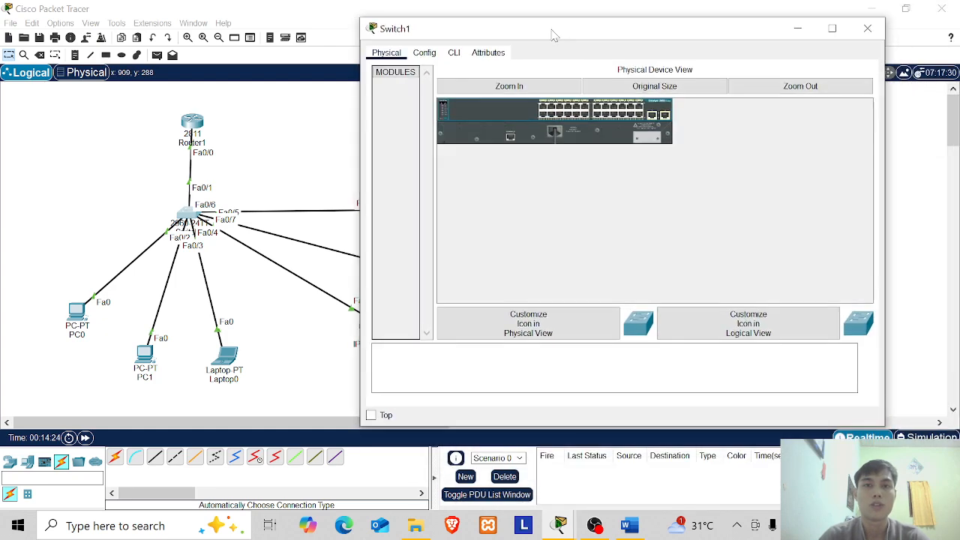
pyautogui.click(453, 58)
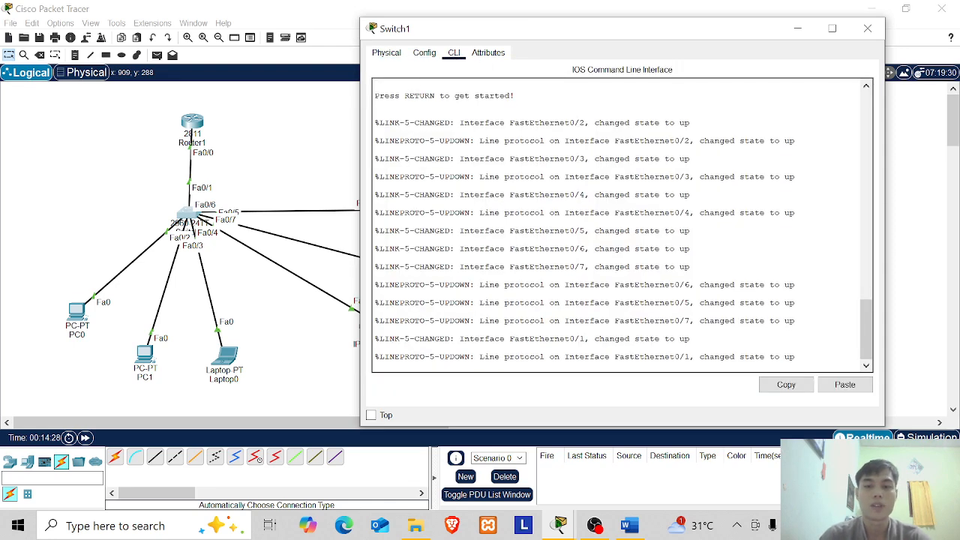
pyautogui.press('Return')
pyautogui.write('enable')
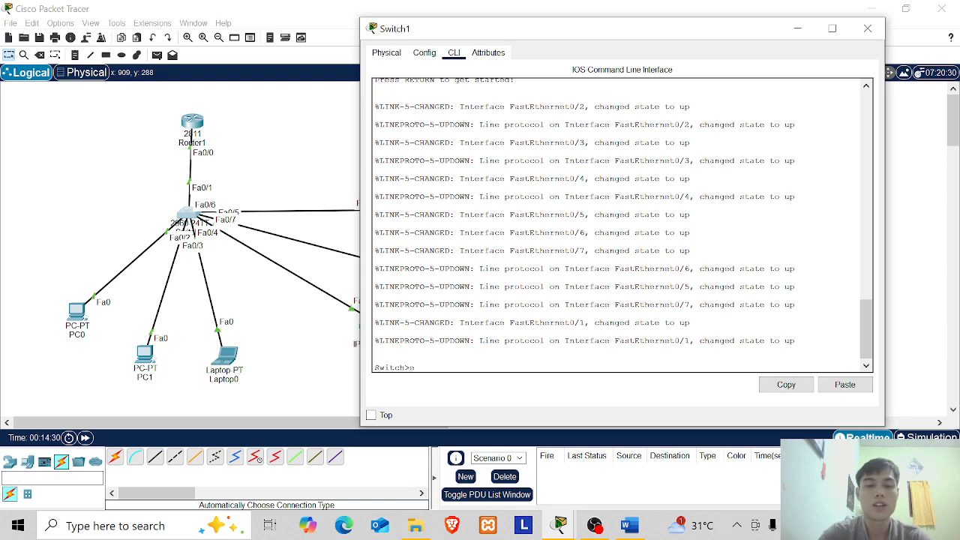
pyautogui.press('BackSpace')
pyautogui.press('BackSpace')
pyautogui.press('BackSpace')
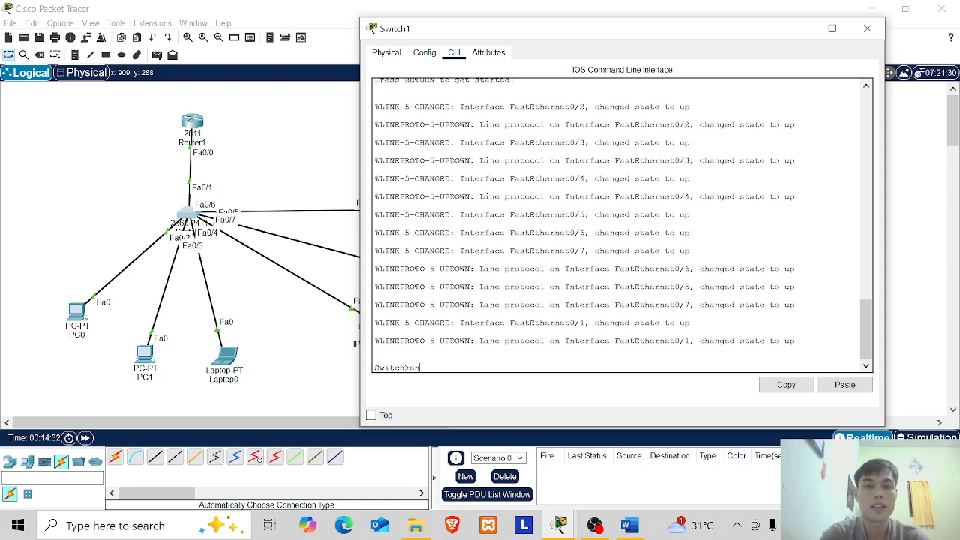
pyautogui.write('able')
pyautogui.press('Return')
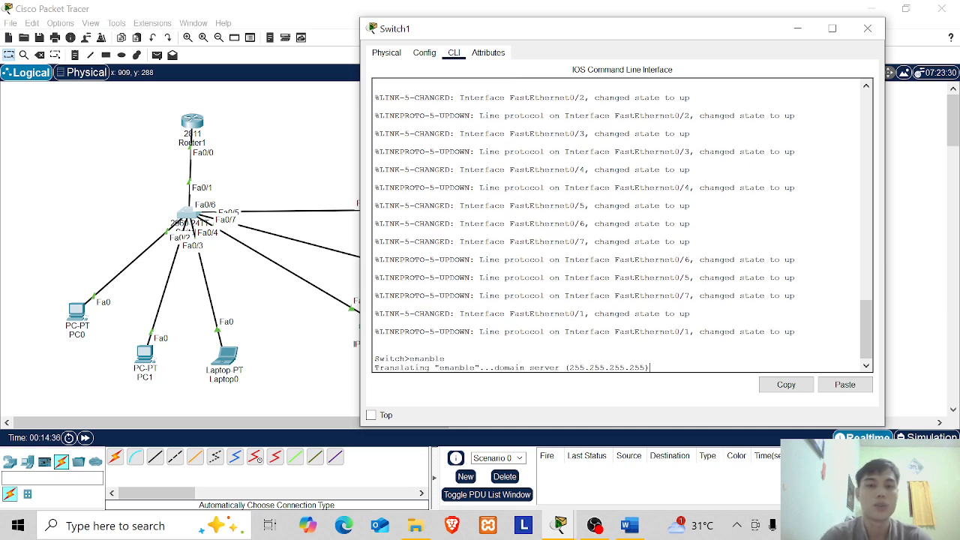
pyautogui.click(862, 31)
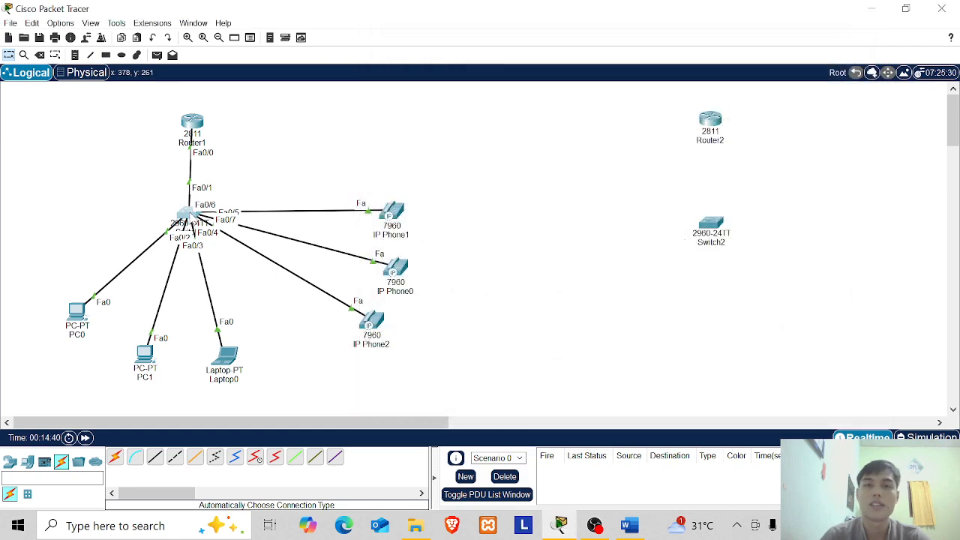
pyautogui.click(194, 218)
pyautogui.moveTo(628, 449); pyautogui.dragTo(627, 440)
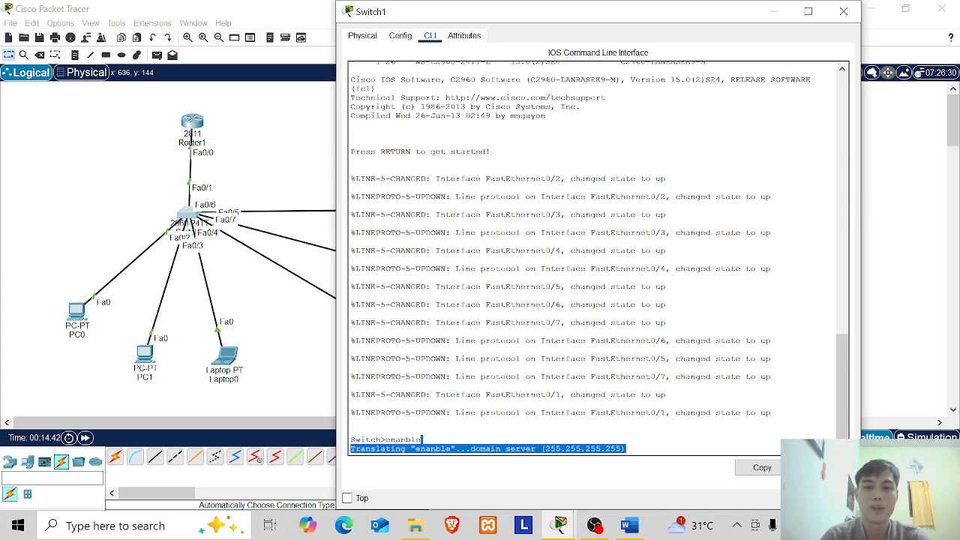
pyautogui.click(422, 441)
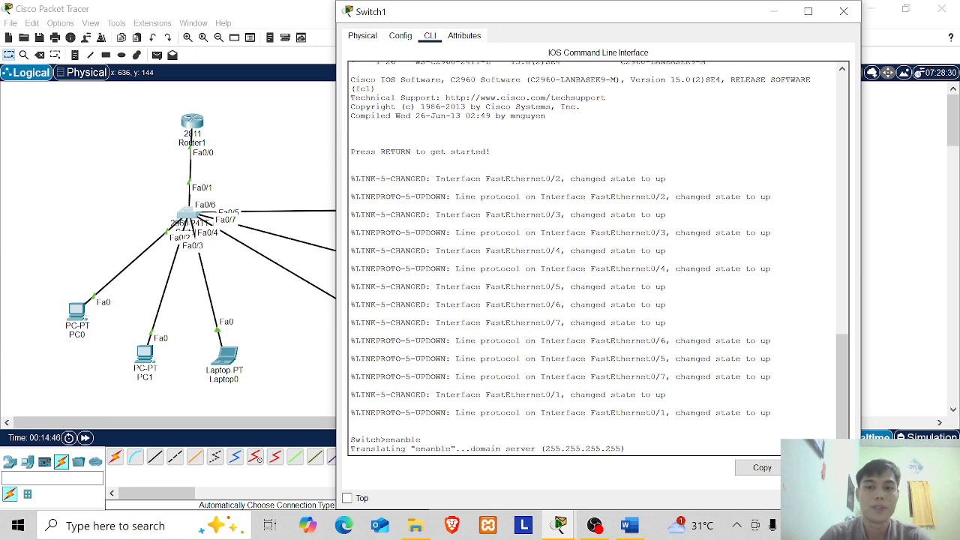
pyautogui.click(401, 35)
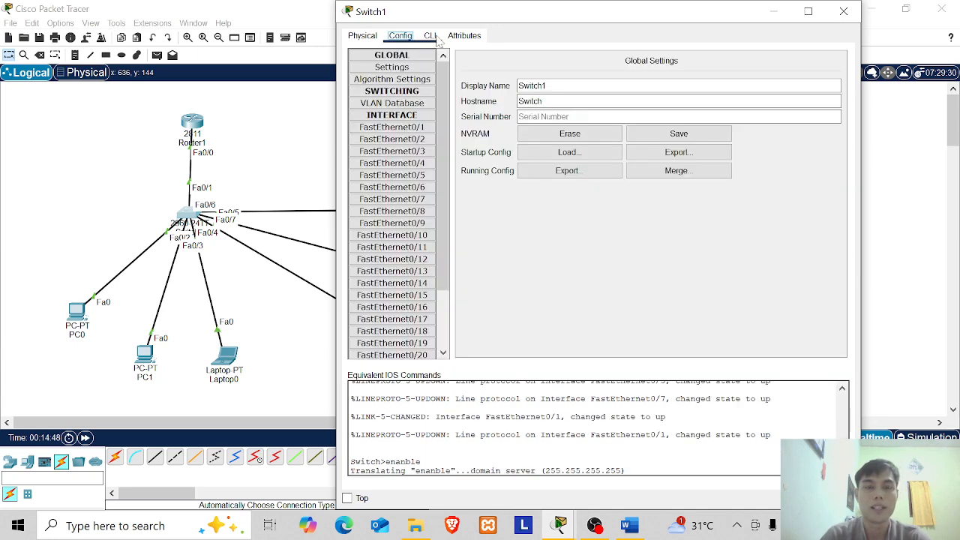
pyautogui.click(432, 36)
pyautogui.click(367, 39)
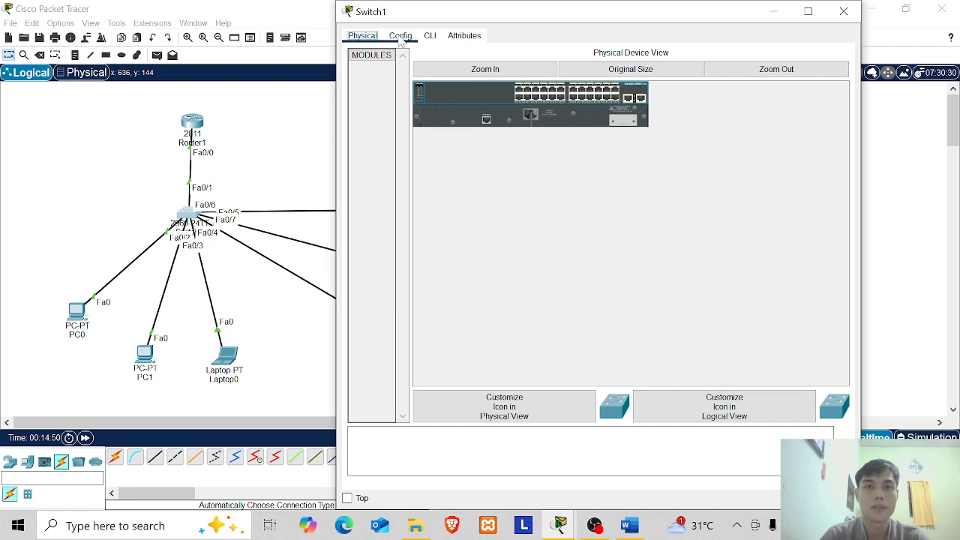
pyautogui.click(430, 37)
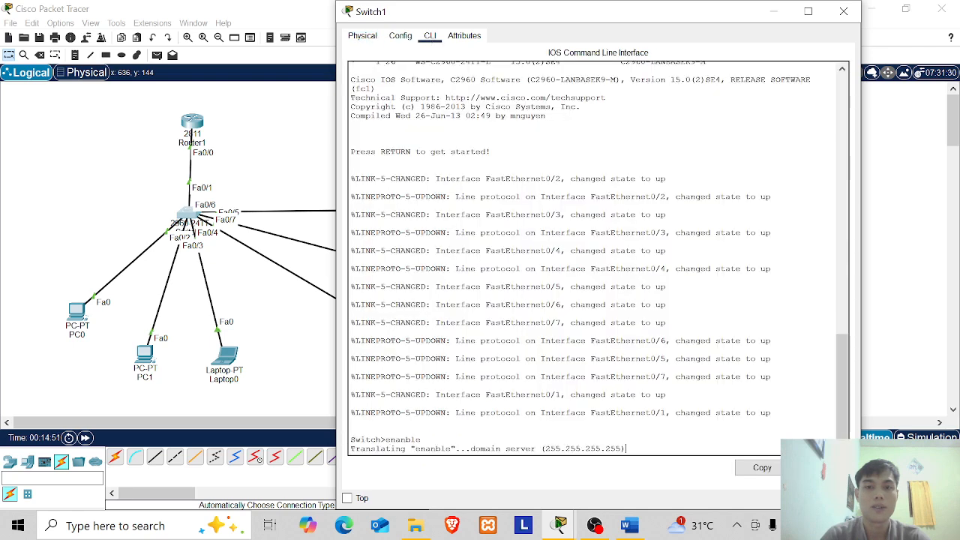
pyautogui.moveTo(380, 449); pyautogui.dragTo(456, 449)
pyautogui.click(843, 12)
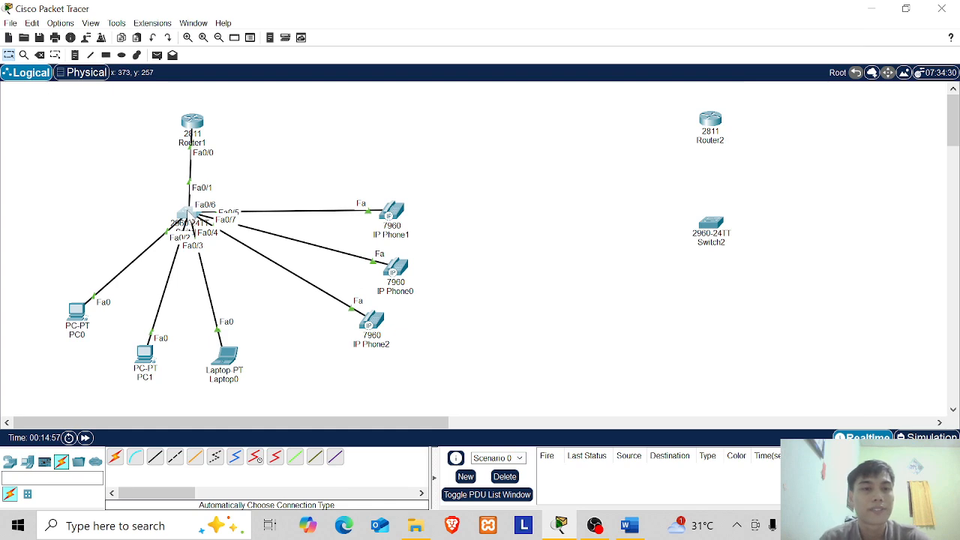
pyautogui.moveTo(187, 216)
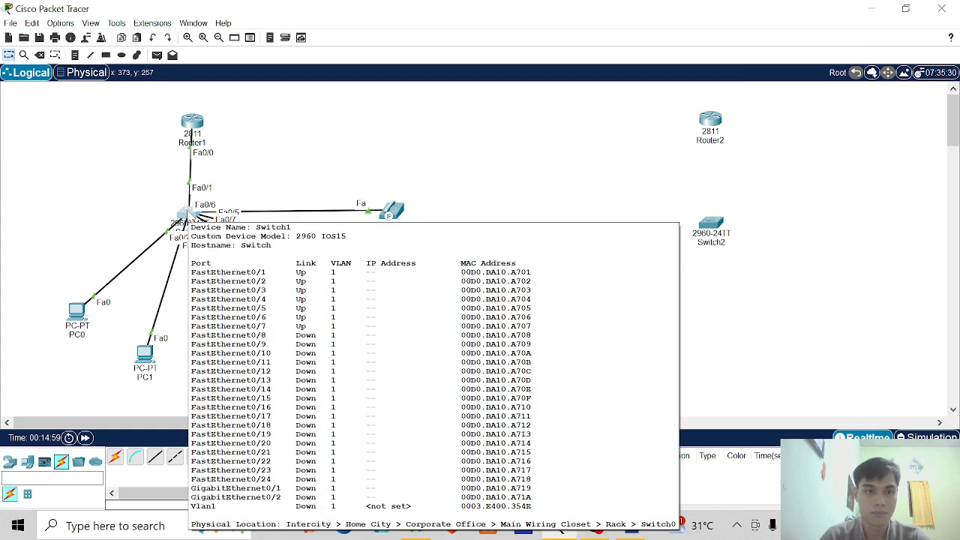
pyautogui.click(187, 216)
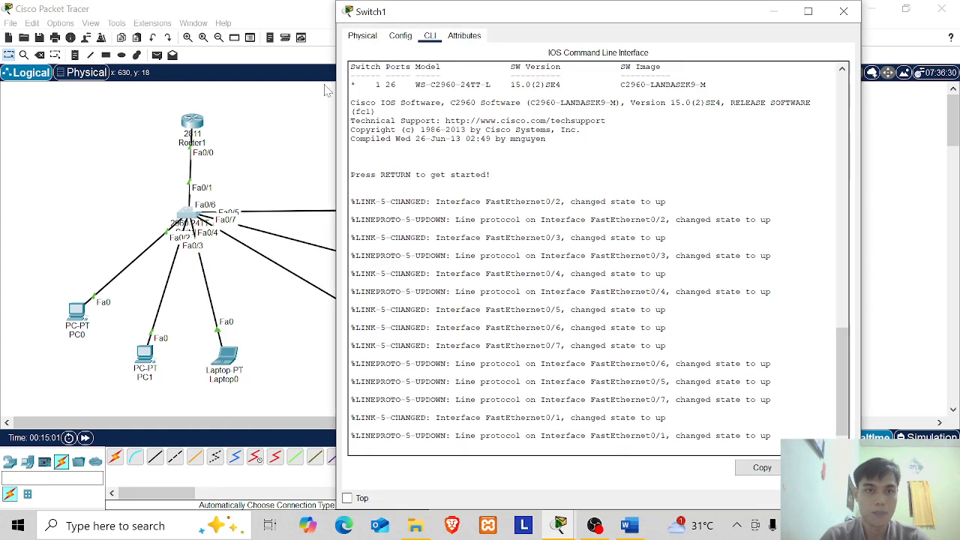
pyautogui.write('enanble')
pyautogui.press('Return')
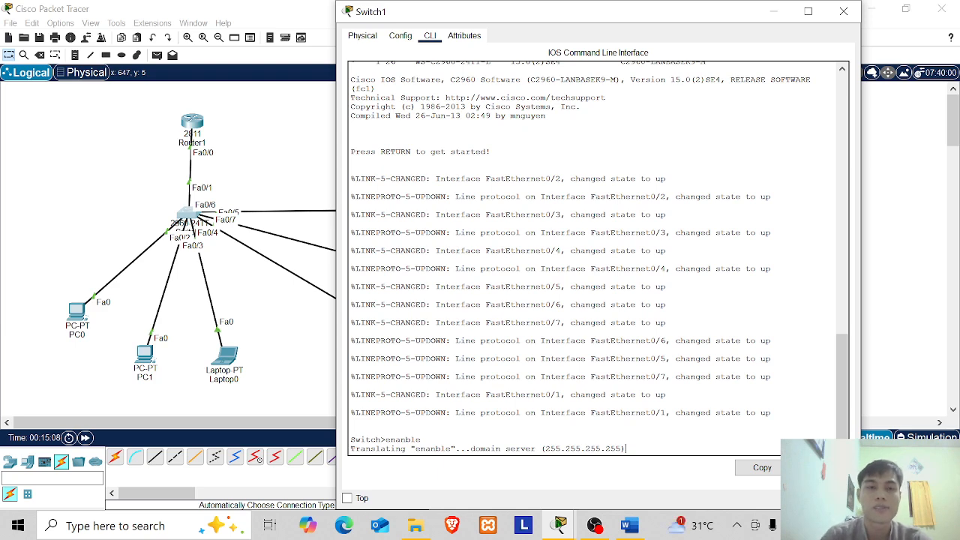
pyautogui.click(844, 11)
# Fast-forward the simulation time, reopen Switch1's command line, and enter global configuration mode with en and conf t
pyautogui.click(85, 438)
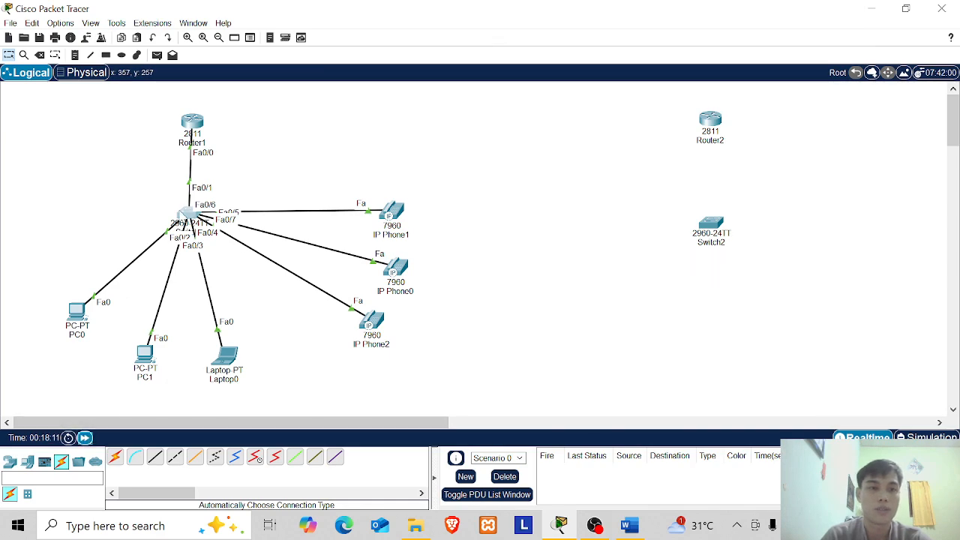
pyautogui.click(180, 212)
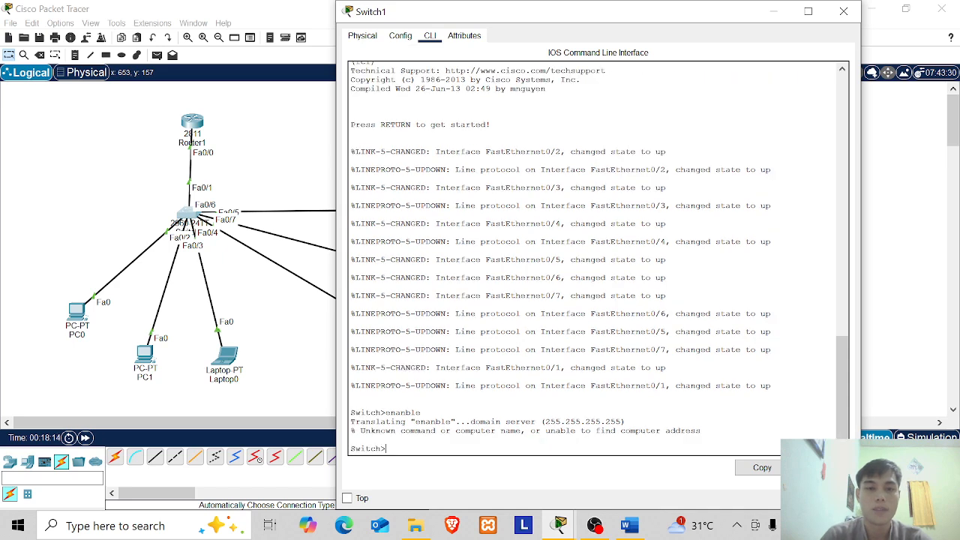
pyautogui.write('en')
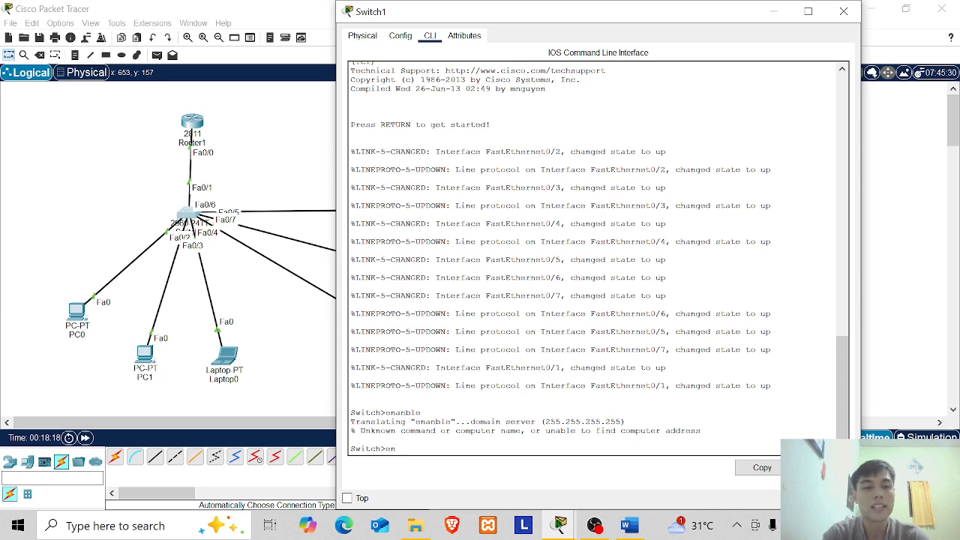
pyautogui.press('Return')
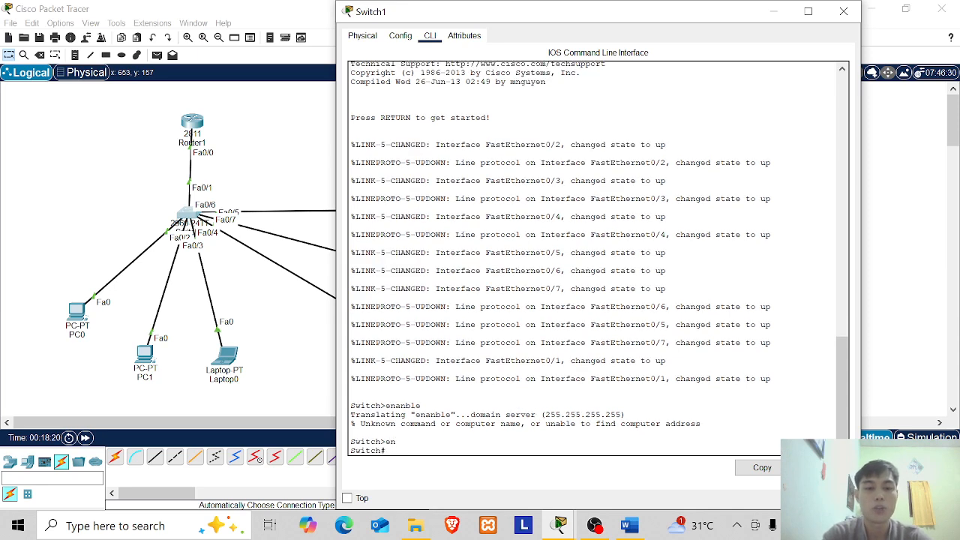
pyautogui.write('conf t')
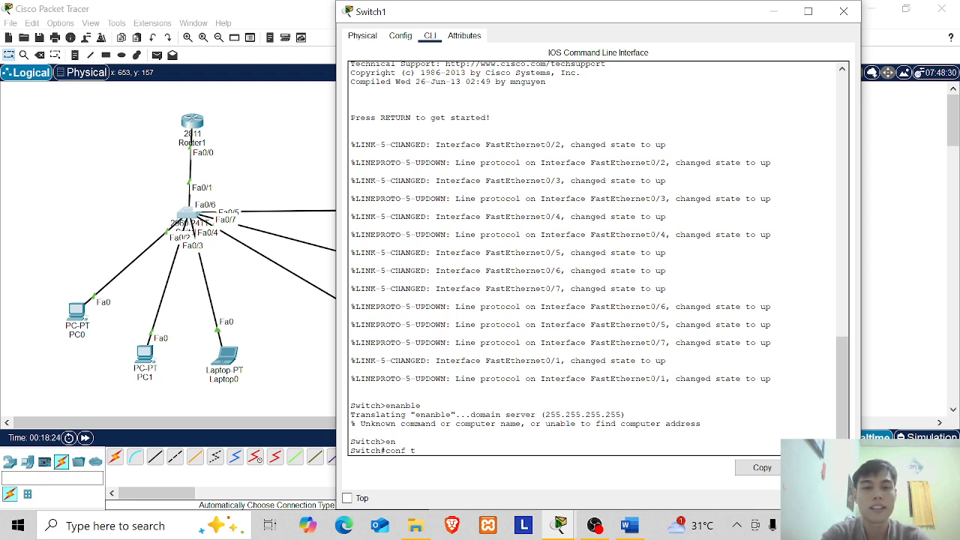
pyautogui.press('Return')
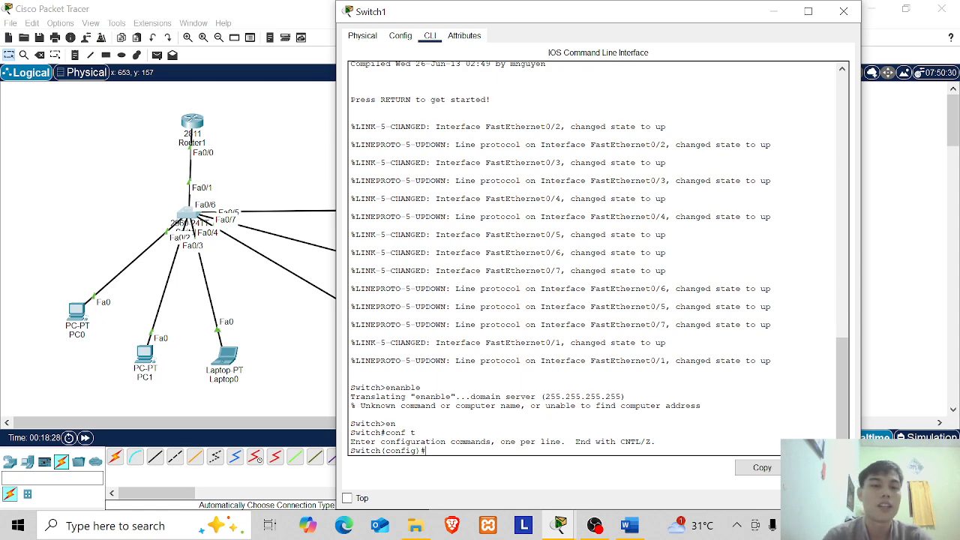
# Assign voice VLAN 1 to Switch1's interface range fa0/1-24 with the sw voice vlan 1 command
pyautogui.moveTo(547, 8); pyautogui.dragTo(551, 28)
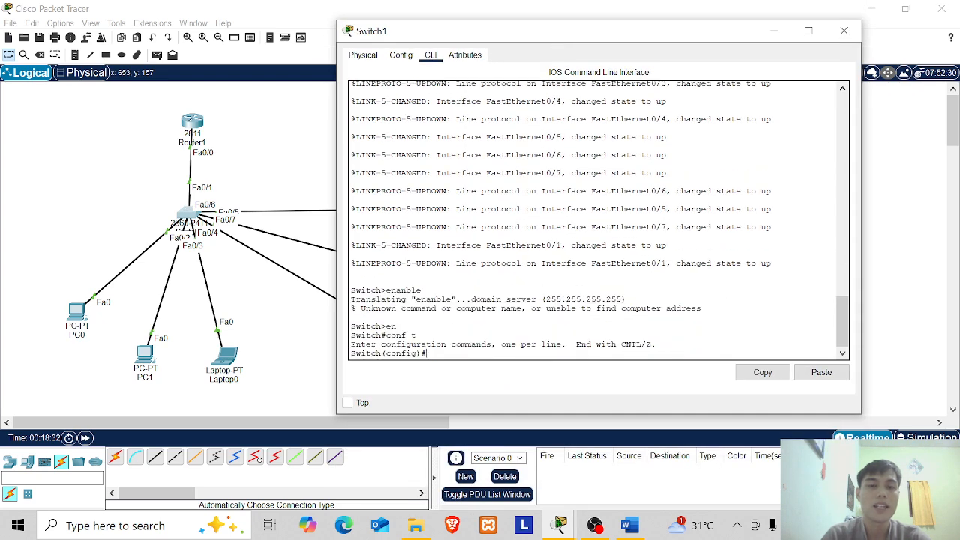
pyautogui.write('interface')
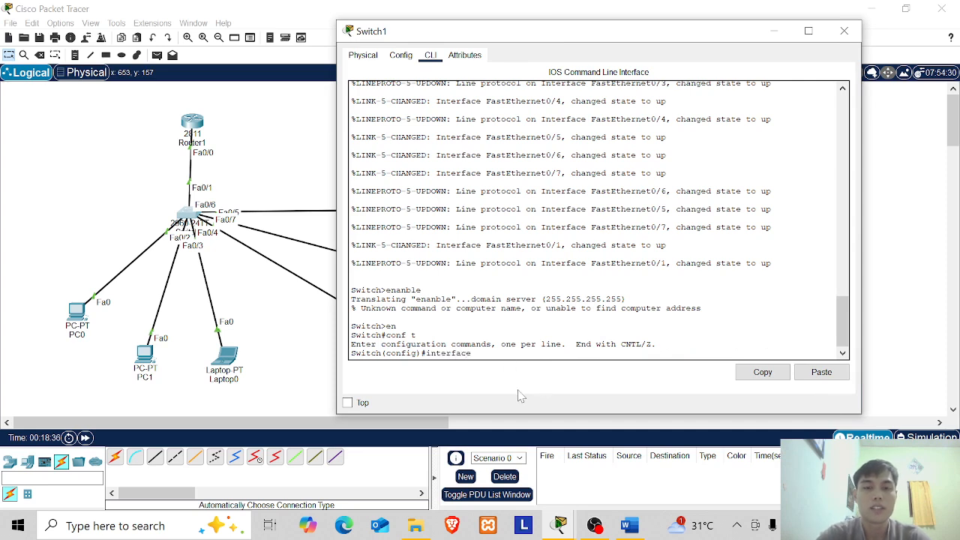
pyautogui.write(' range fa0')
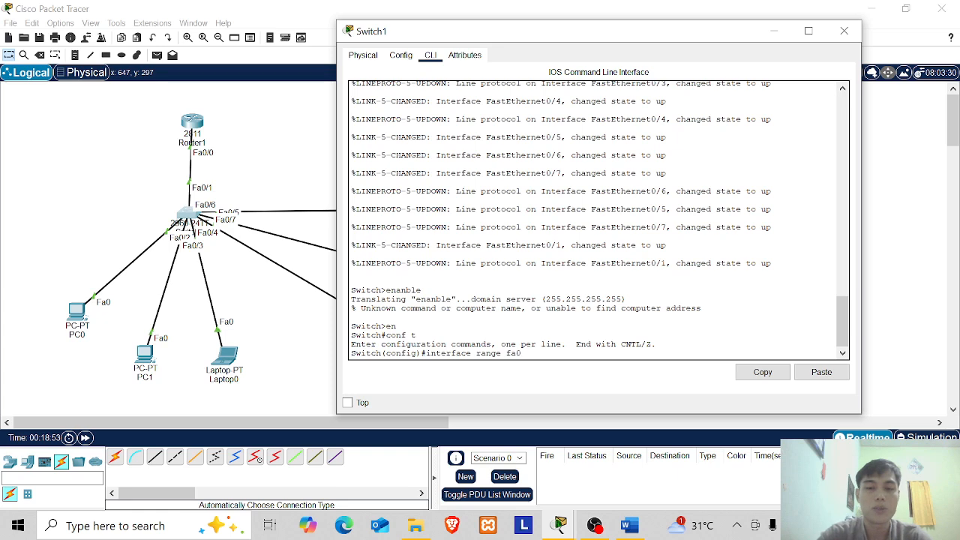
pyautogui.write('-')
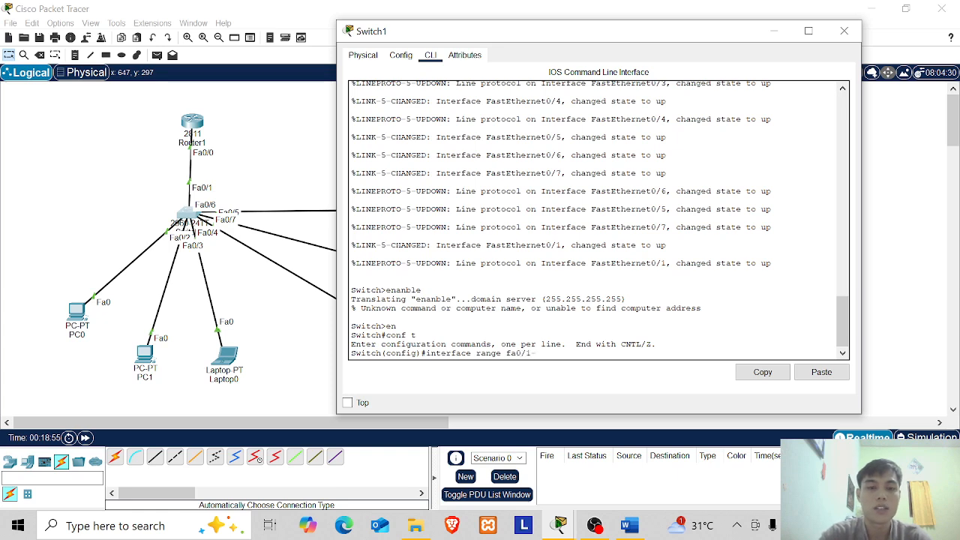
pyautogui.moveTo(524, 38); pyautogui.dragTo(604, 38)
pyautogui.write('24')
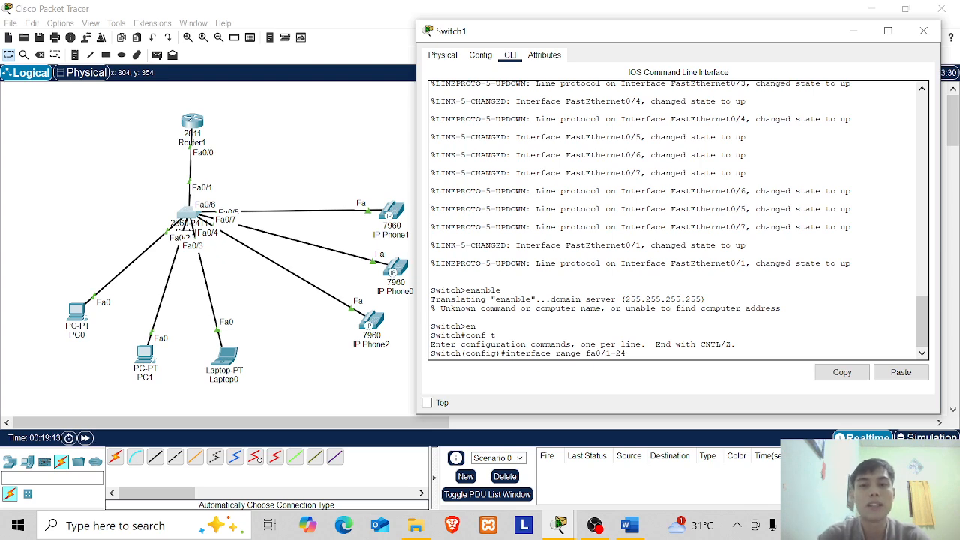
pyautogui.press('Return')
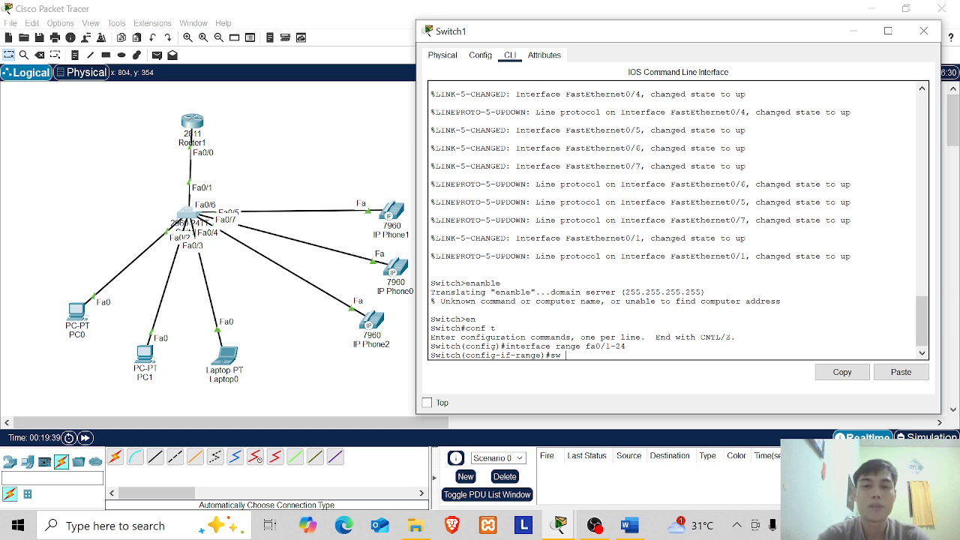
pyautogui.write('voice vlan 1')
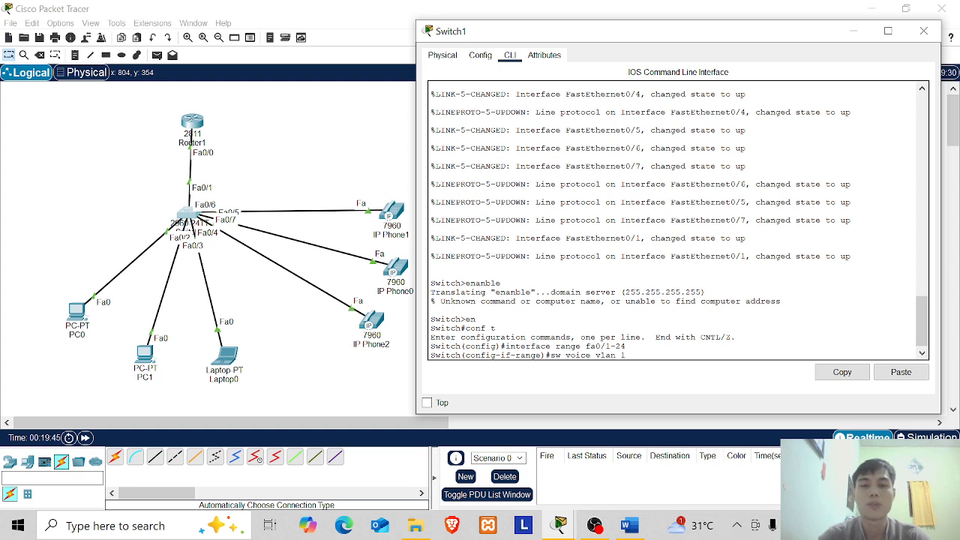
pyautogui.press('Return')
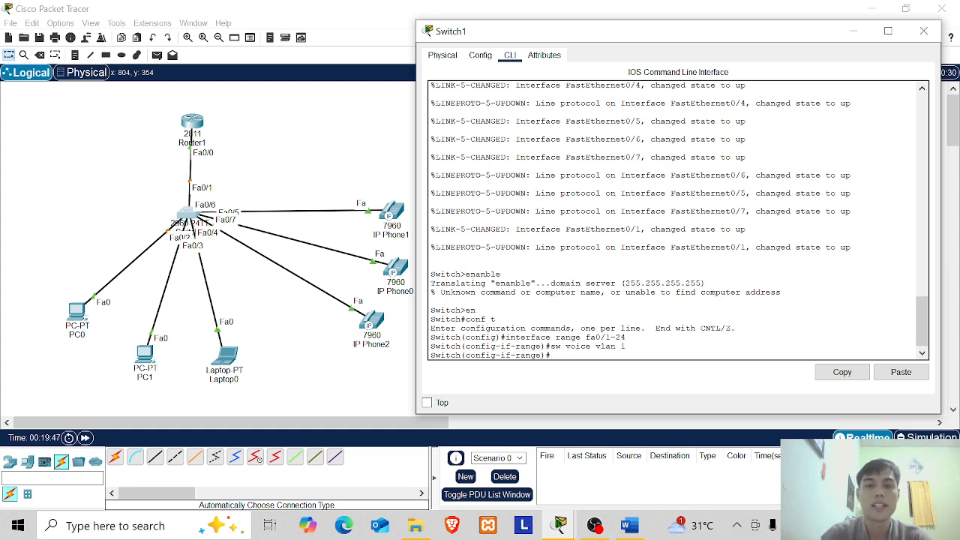
# Exit Switch1's configuration modes, save its configuration with w, and close the device window
pyautogui.write('exit')
pyautogui.press('Return')
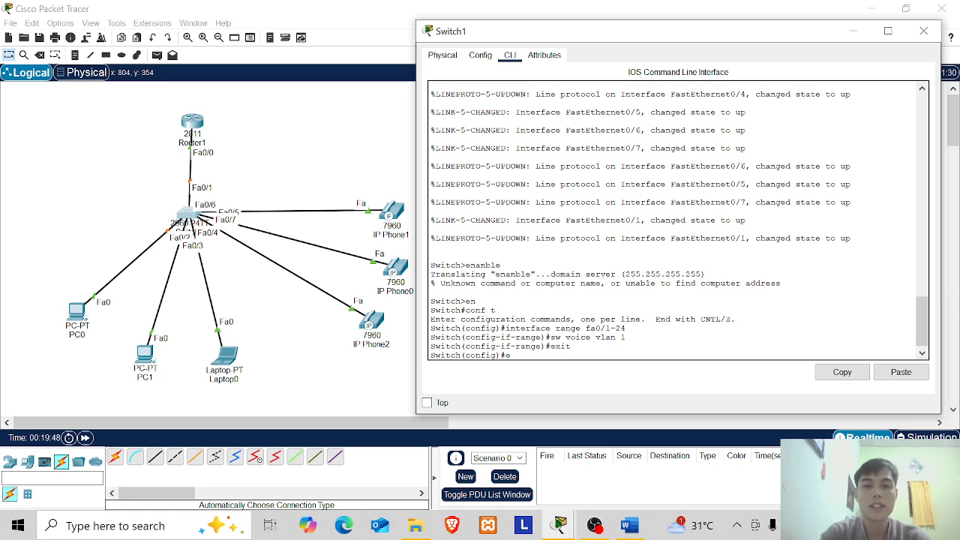
pyautogui.write('exit')
pyautogui.press('Return')
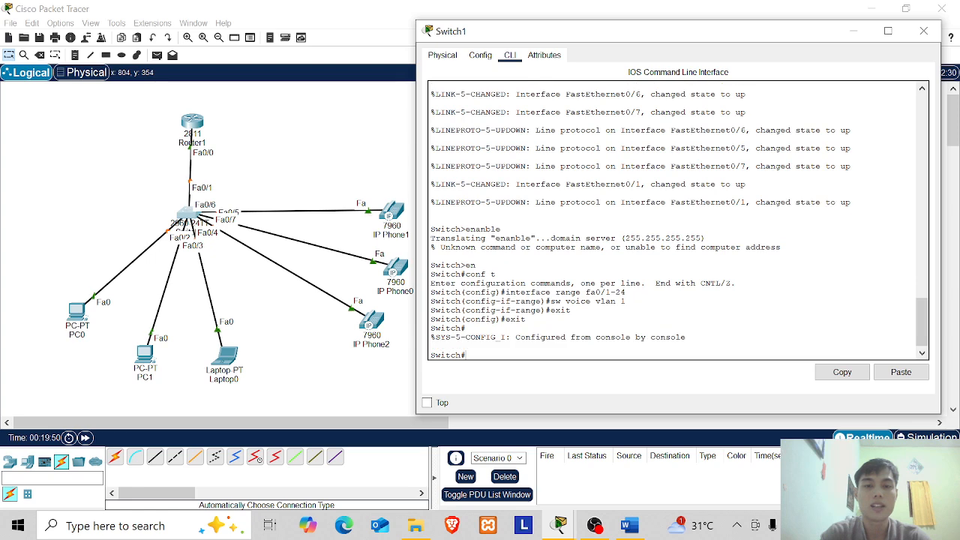
pyautogui.write('w')
pyautogui.press('Return')
pyautogui.press('Return')
pyautogui.press('Return')
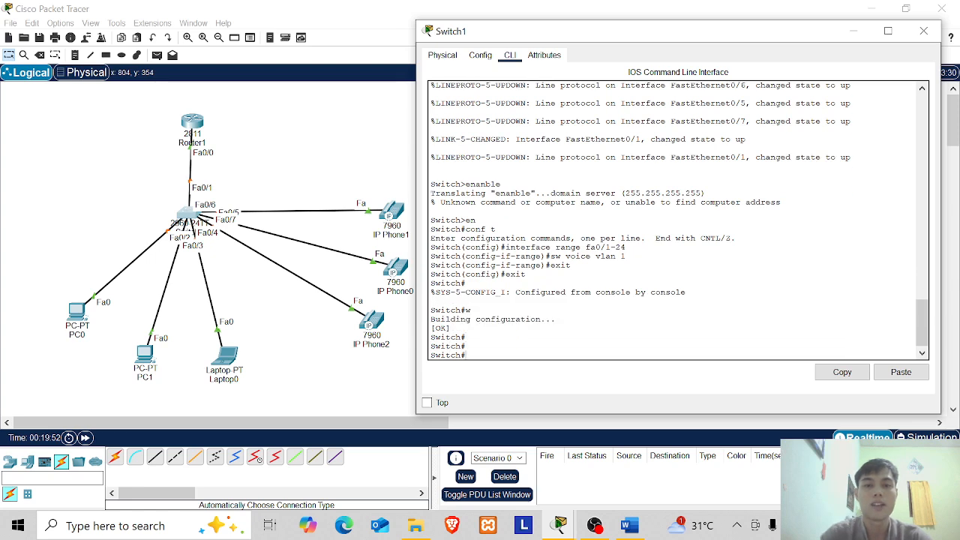
pyautogui.click(924, 30)
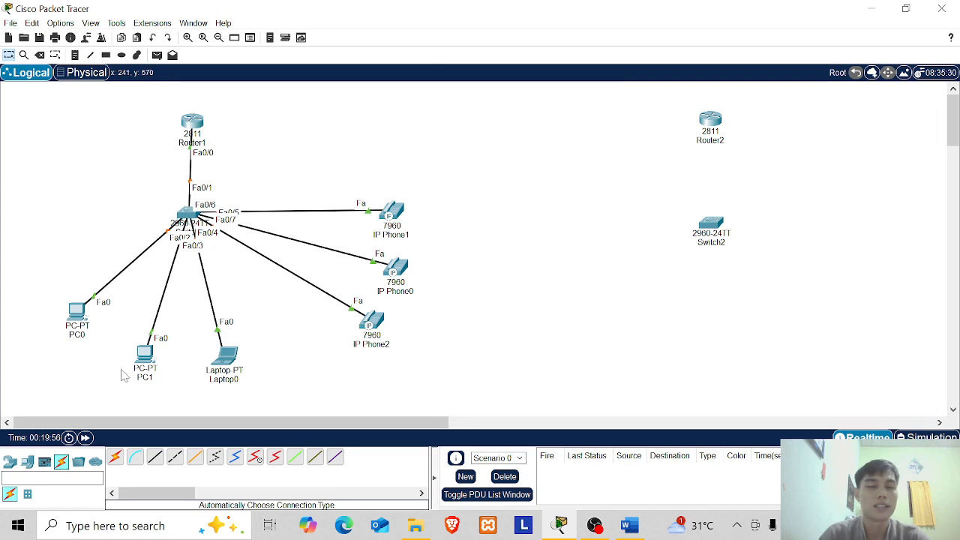
# Fast-forward the simulation time twice and shift the three IP phones slightly farther from Switch1
pyautogui.click(86, 437)
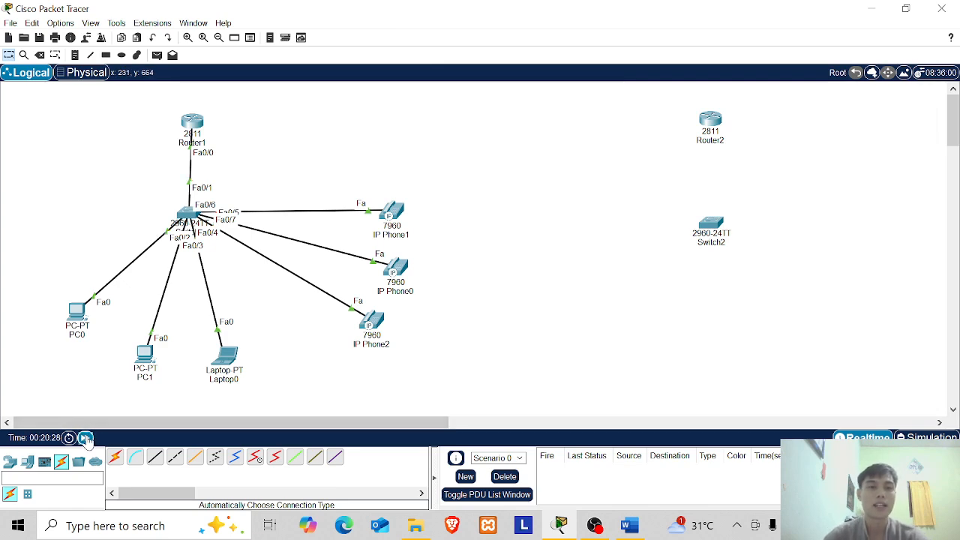
pyautogui.click(86, 438)
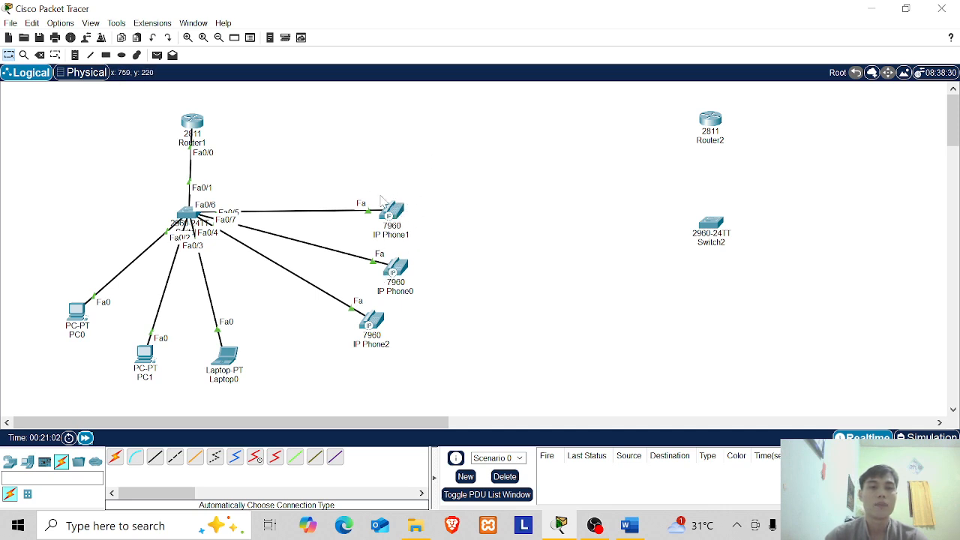
pyautogui.moveTo(393, 222)
pyautogui.mouseDown()
pyautogui.moveTo(405, 211)
pyautogui.moveTo(403, 222)
pyautogui.mouseUp()
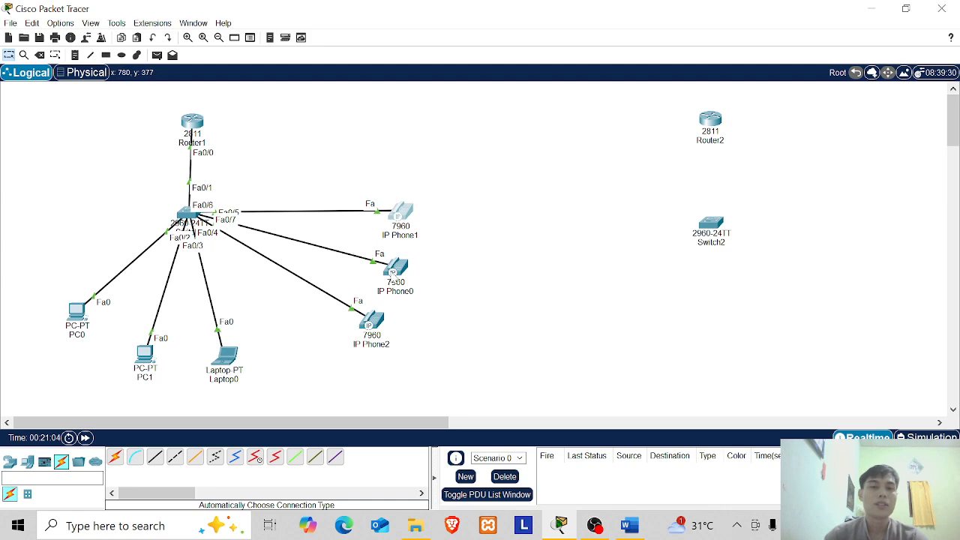
pyautogui.moveTo(397, 281); pyautogui.dragTo(403, 282)
pyautogui.moveTo(373, 324); pyautogui.dragTo(390, 333)
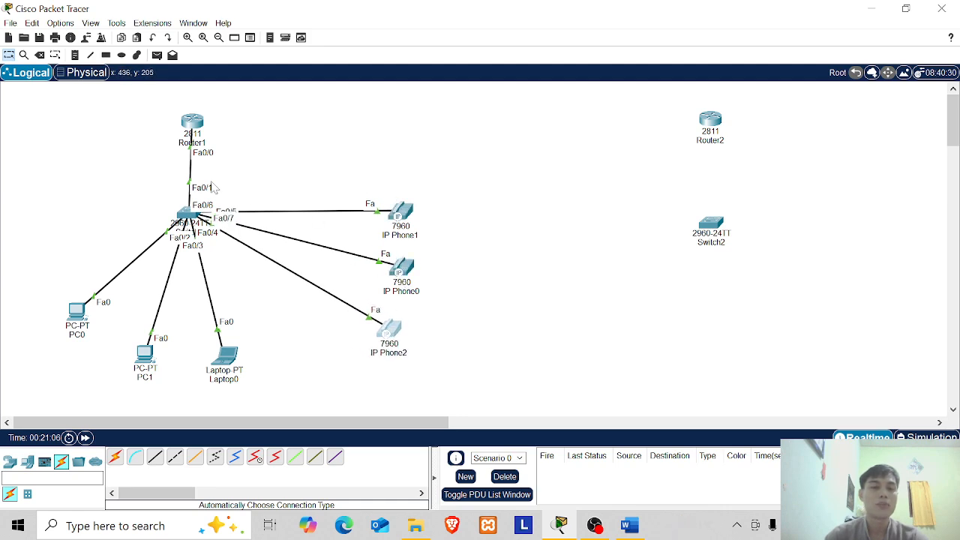
pyautogui.click(473, 236)
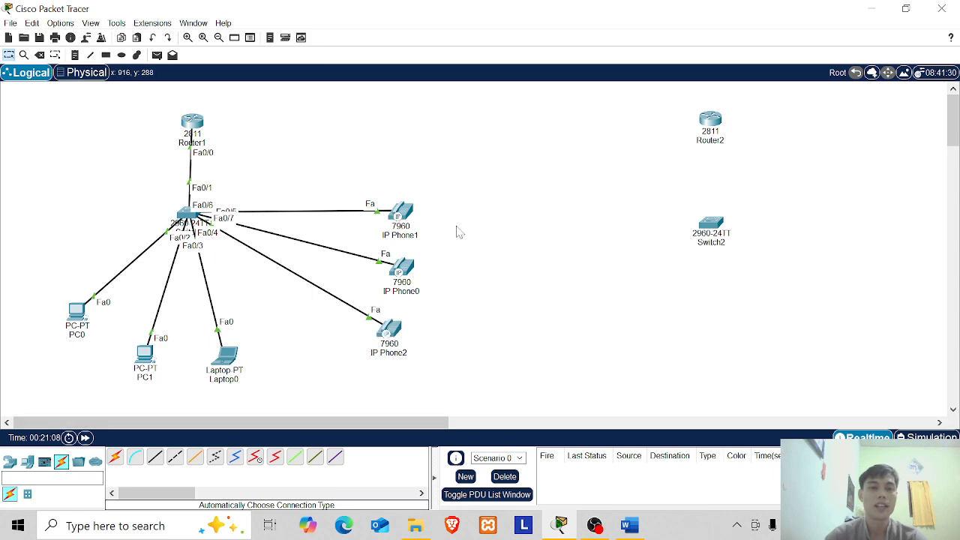
# Check the extension number on the phone display of IP Phone1, IP Phone0 and IP Phone2
pyautogui.click(409, 215)
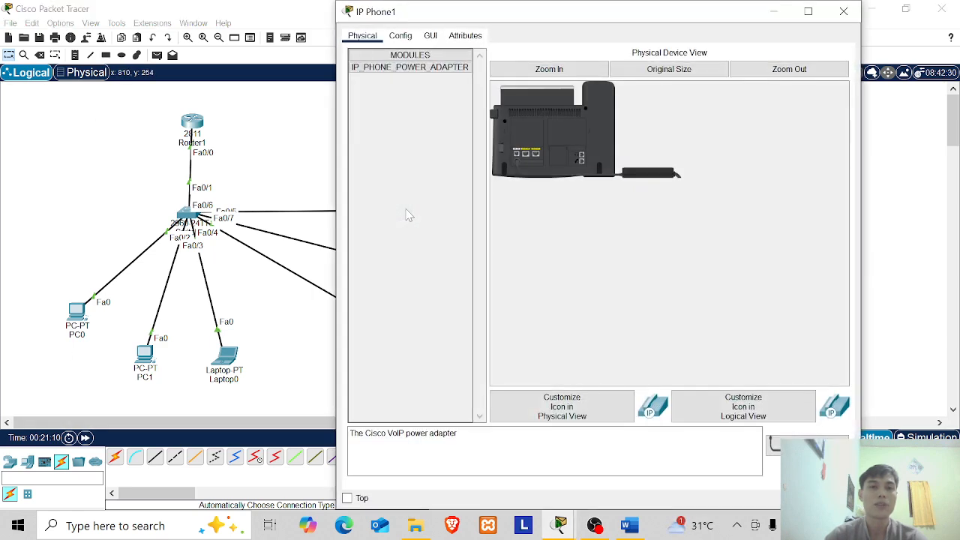
pyautogui.click(431, 38)
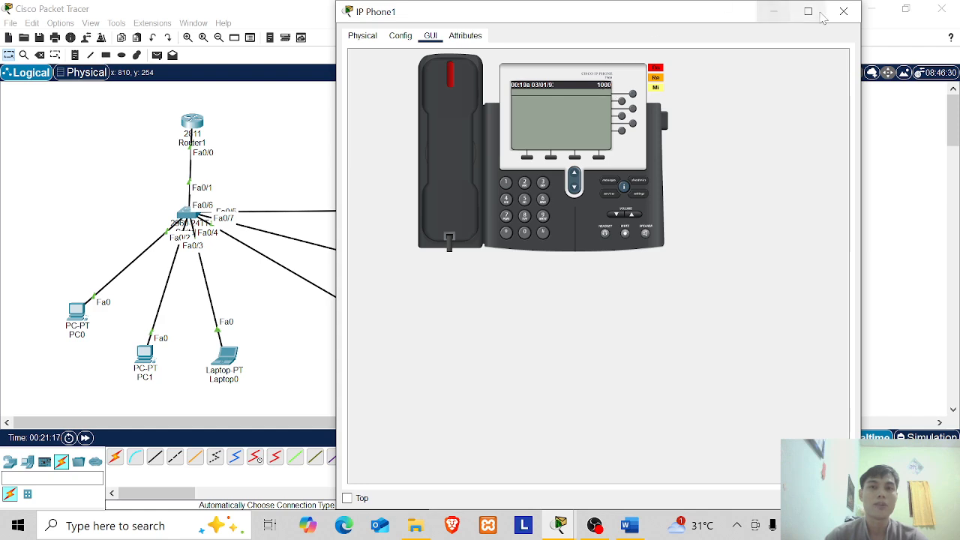
pyautogui.click(844, 12)
pyautogui.click(405, 267)
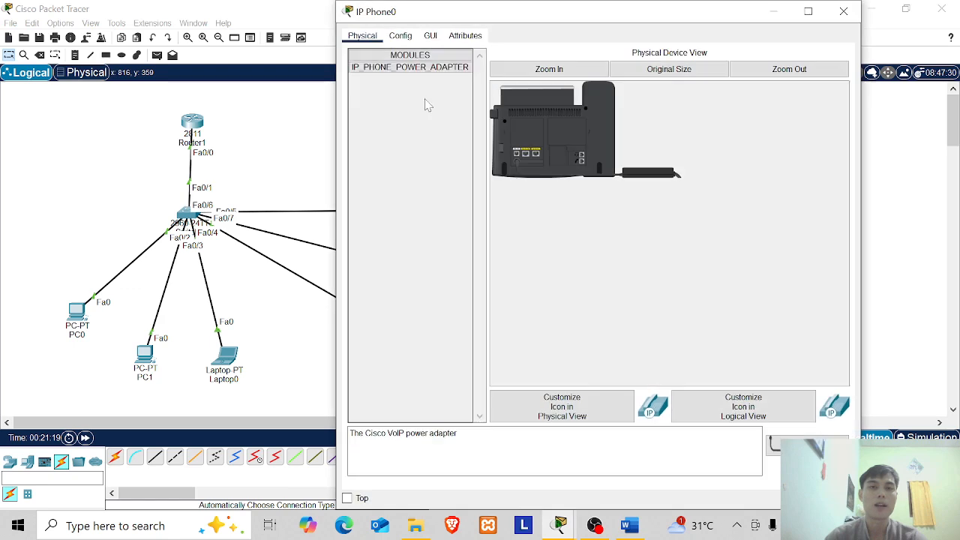
pyautogui.click(431, 36)
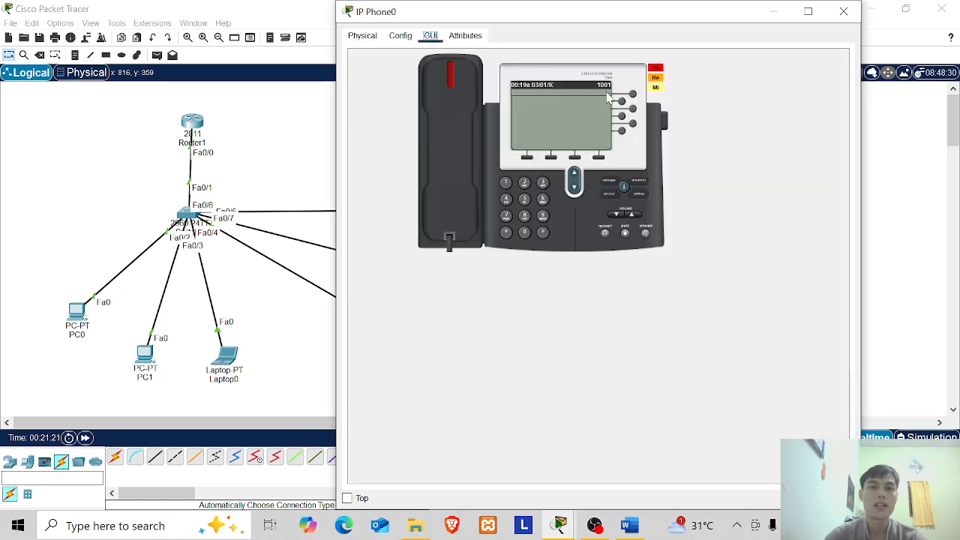
pyautogui.click(844, 12)
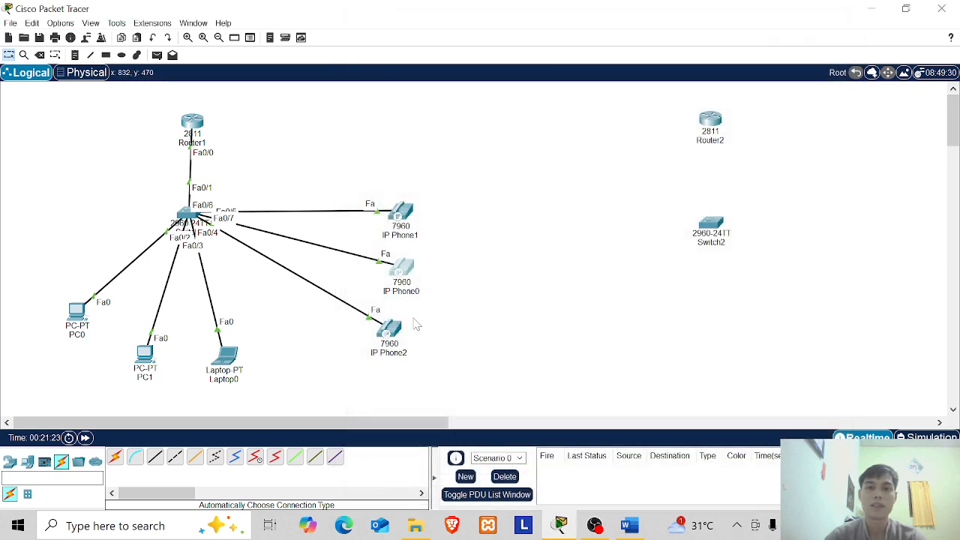
pyautogui.click(389, 328)
pyautogui.click(431, 37)
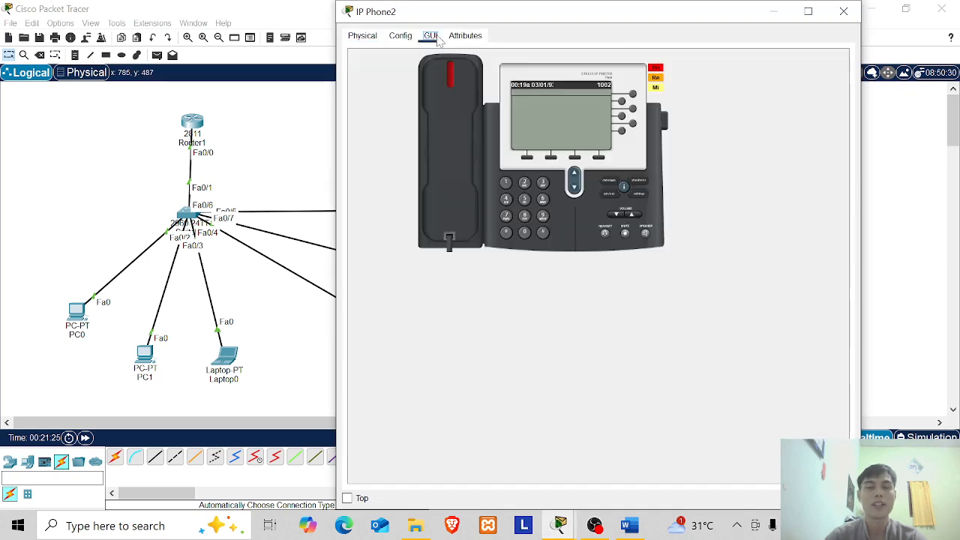
pyautogui.click(844, 12)
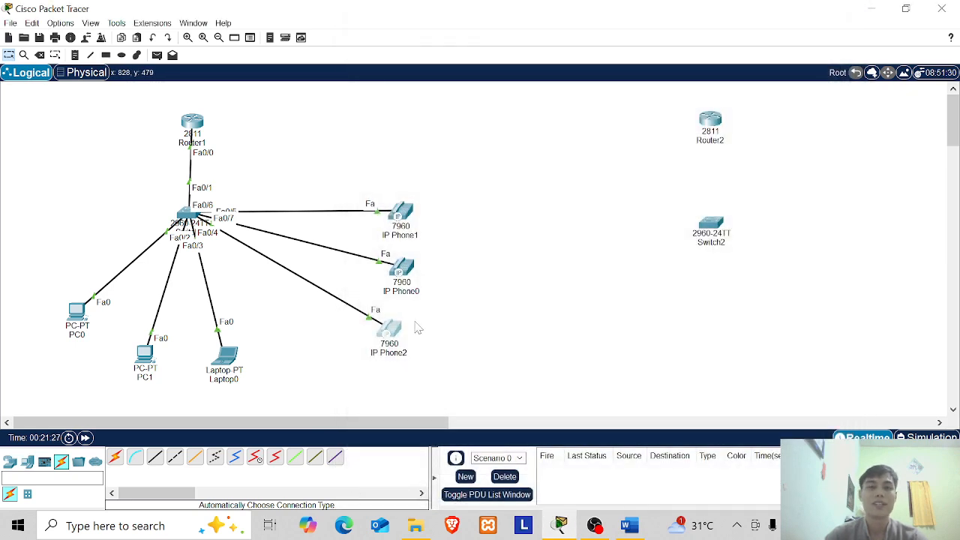
# Rename the IP phones by extension: IP Phone1 as 1000, IP Phone0 as 1001 and IP Phone2 as 1002
pyautogui.click(420, 237)
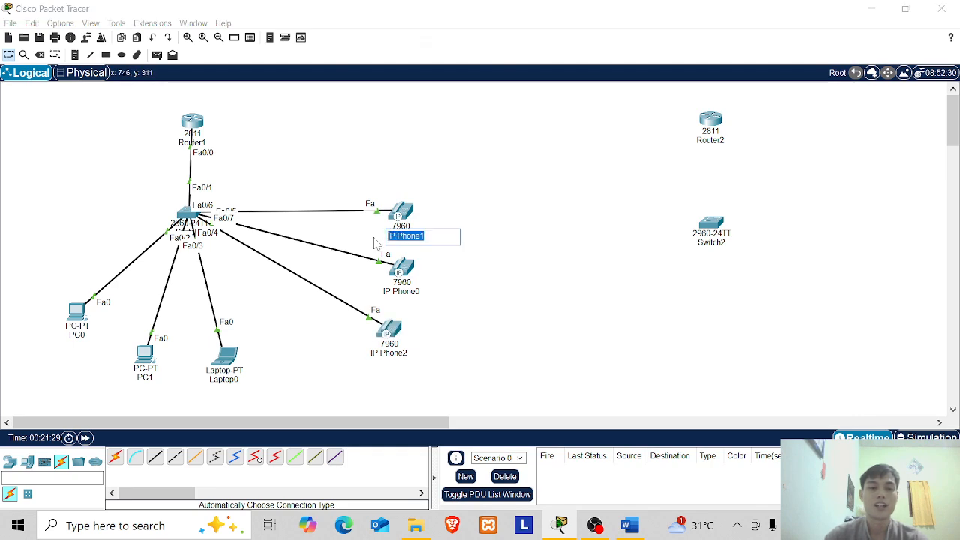
pyautogui.write('1000')
pyautogui.click(409, 291)
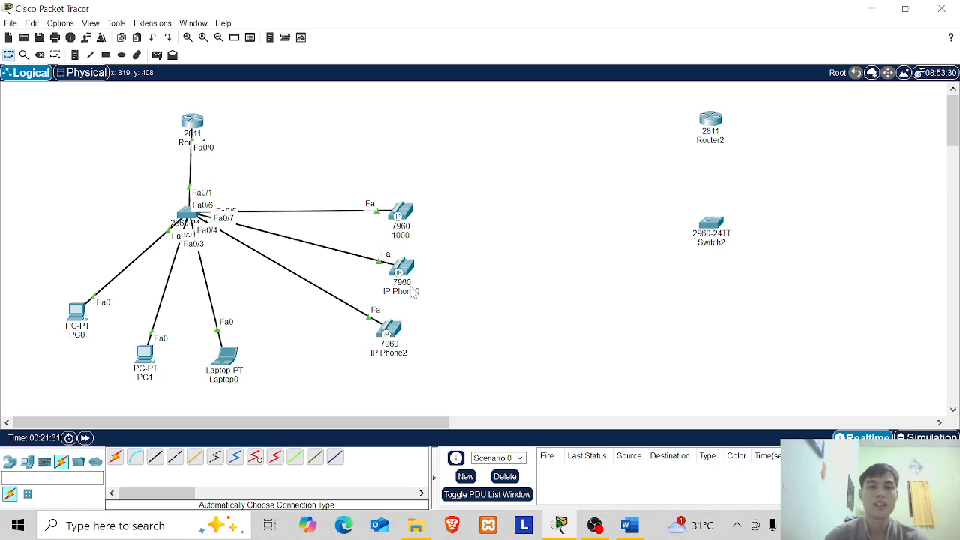
pyautogui.click(409, 291)
pyautogui.write('1001')
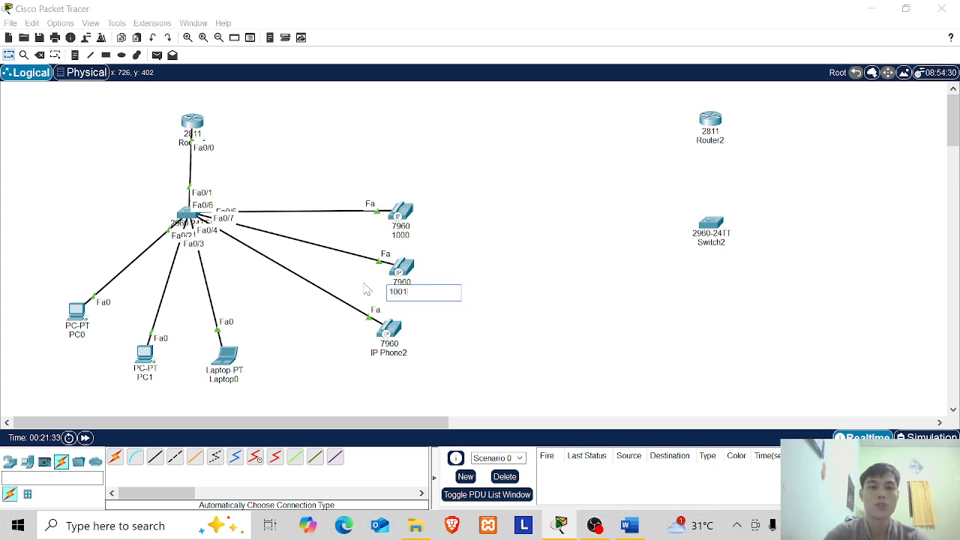
pyautogui.click(481, 359)
pyautogui.click(398, 354)
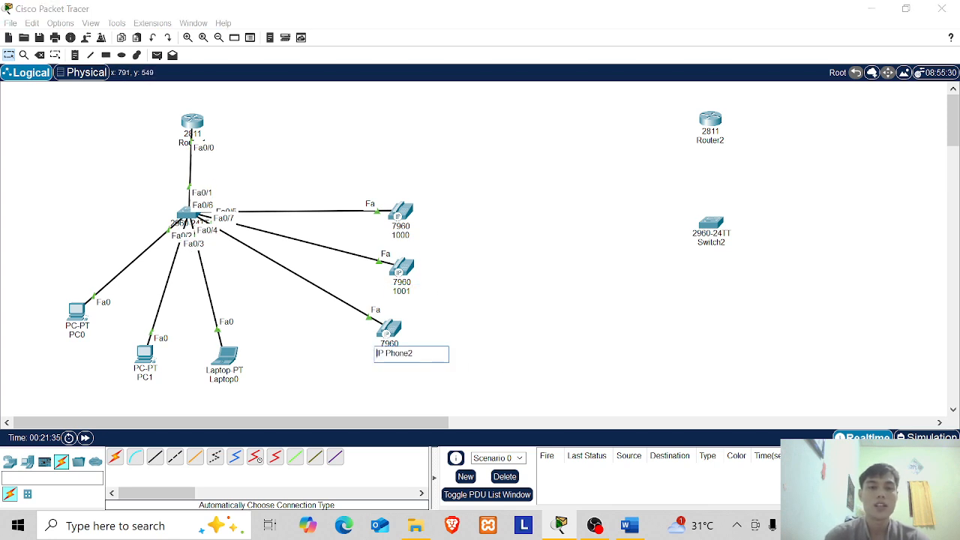
pyautogui.write('1002')
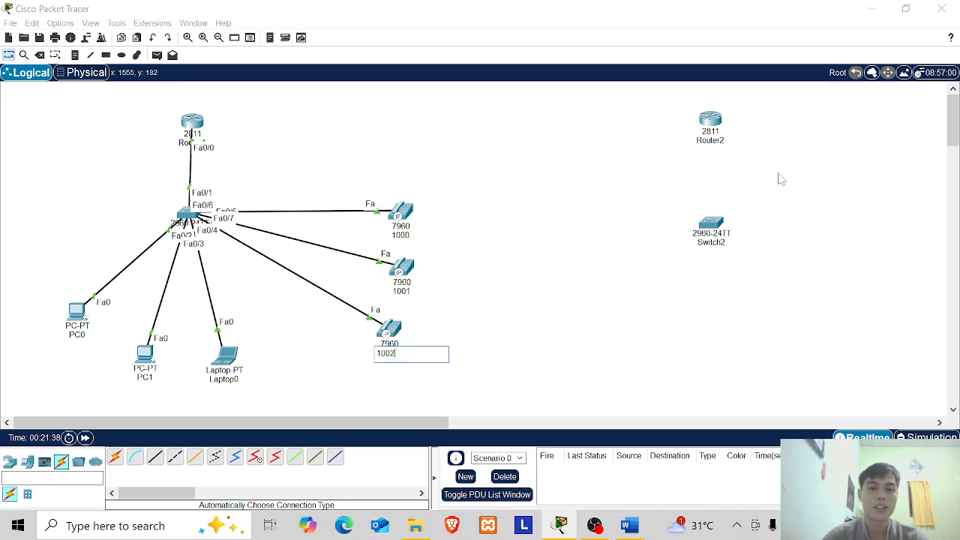
# Finish naming the lowest IP phone 1002 and nudge phones 1002 and 1000 slightly farther from Switch1
pyautogui.press('Return')
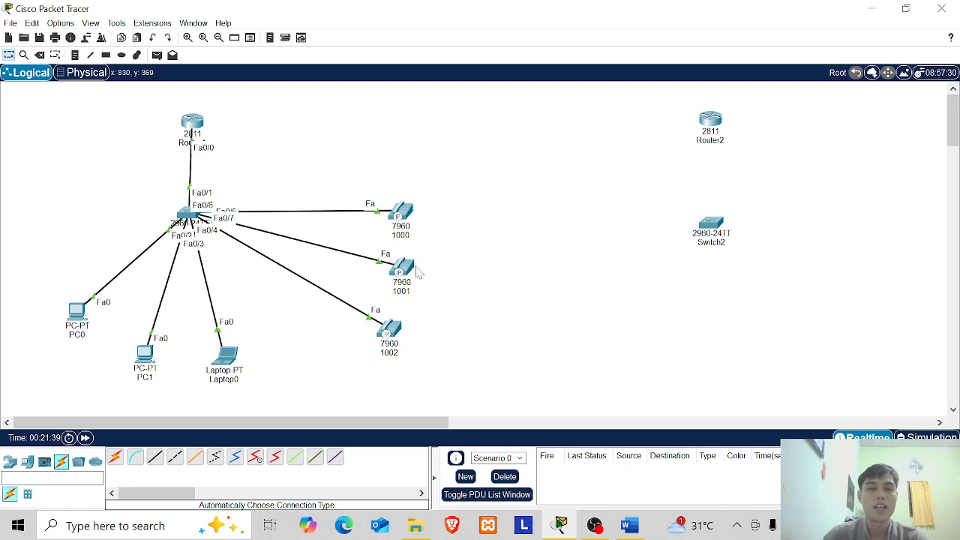
pyautogui.moveTo(389, 330); pyautogui.dragTo(400, 328)
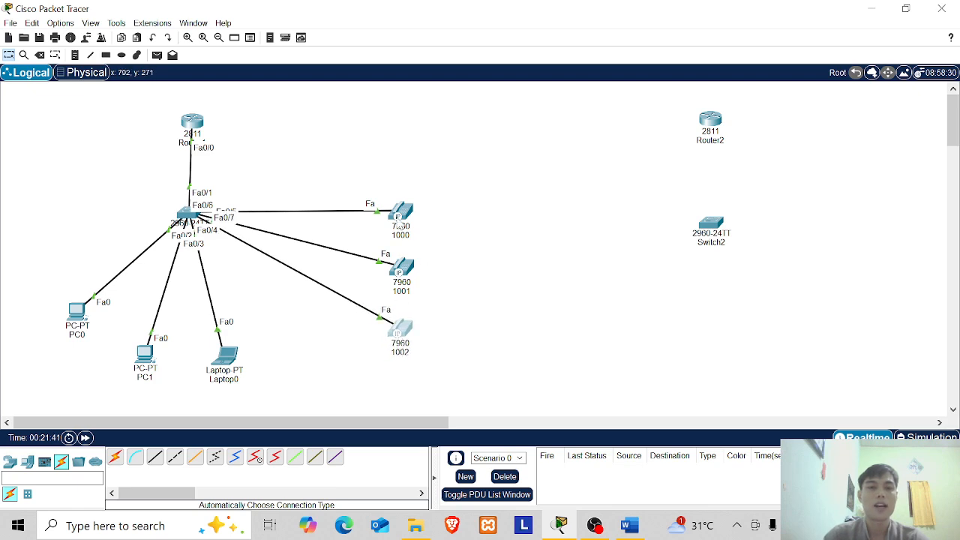
pyautogui.moveTo(402, 215); pyautogui.dragTo(407, 221)
# Lift the handset of phone 1000, dial extension 1001 and raise the computer's sound volume
pyautogui.click(405, 220)
pyautogui.moveTo(572, 10); pyautogui.dragTo(689, 57)
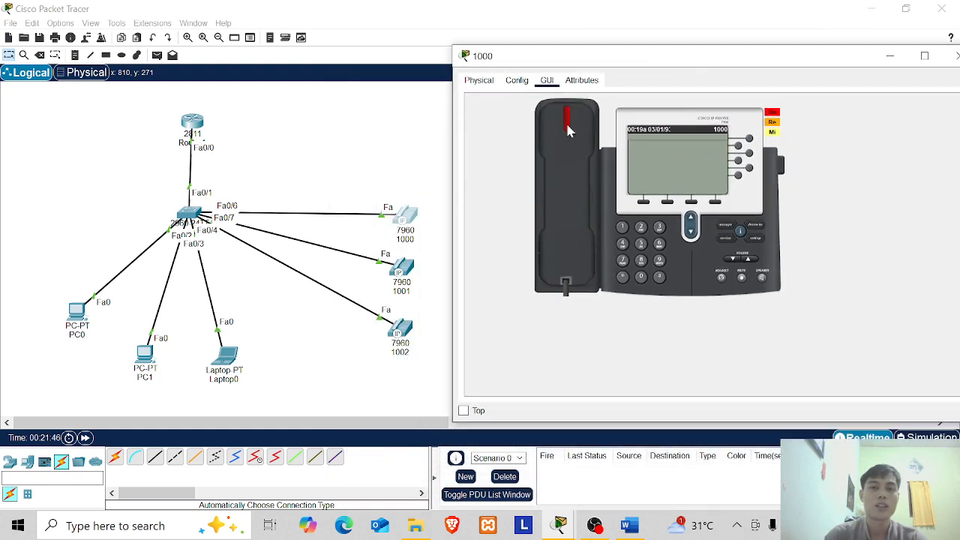
pyautogui.click(566, 121)
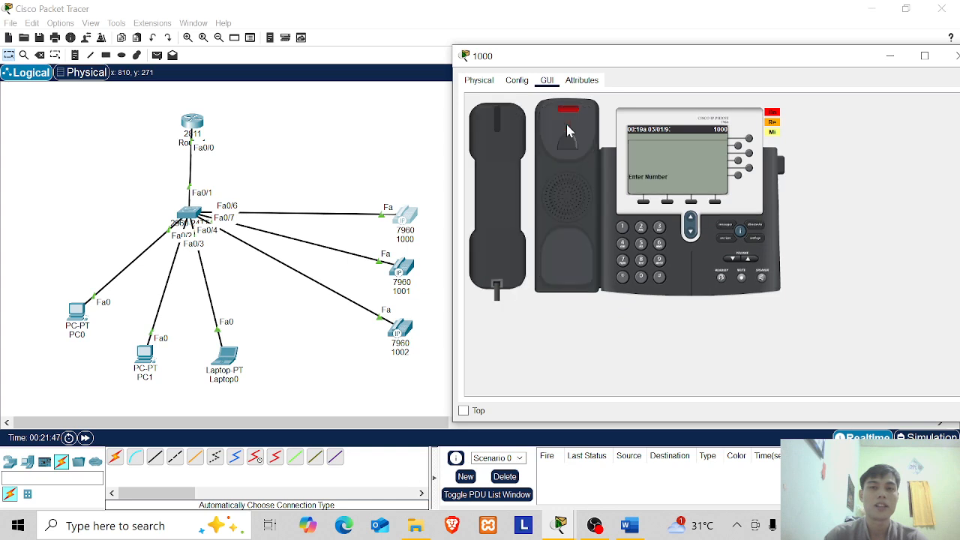
pyautogui.click(624, 228)
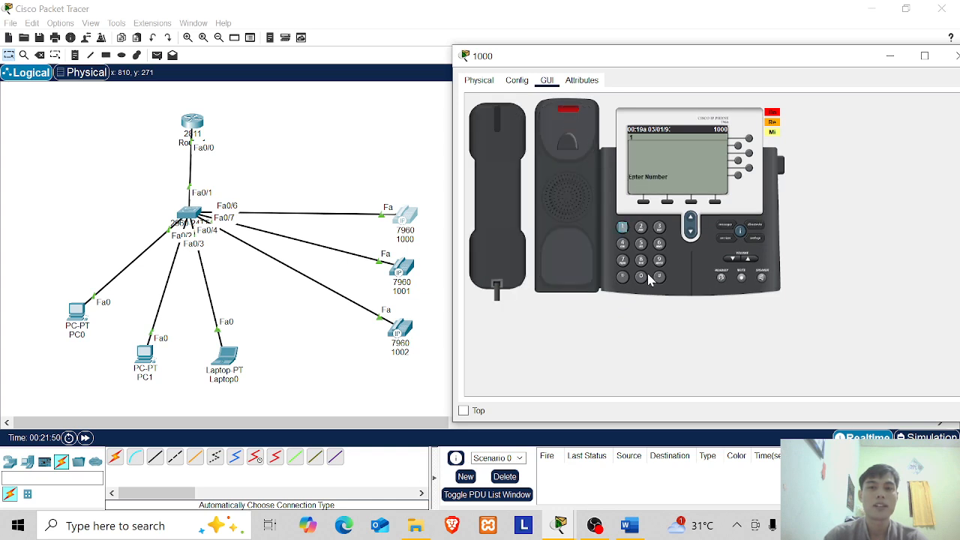
pyautogui.click(642, 279)
pyautogui.click(622, 228)
pyautogui.press('XF86AudioRaiseVolume')
pyautogui.press('XF86AudioRaiseVolume')
pyautogui.press('XF86AudioRaiseVolume')
pyautogui.press('XF86AudioRaiseVolume')
pyautogui.press('XF86AudioRaiseVolume')
pyautogui.press('XF86AudioRaiseVolume')
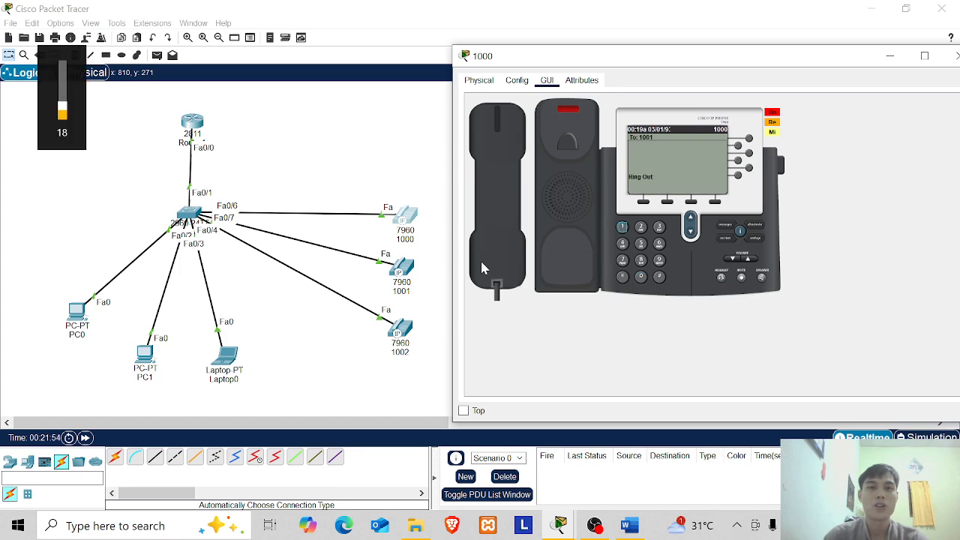
# Answer the incoming call on phone 1001, hang up the handset and close the phone's window
pyautogui.click(403, 268)
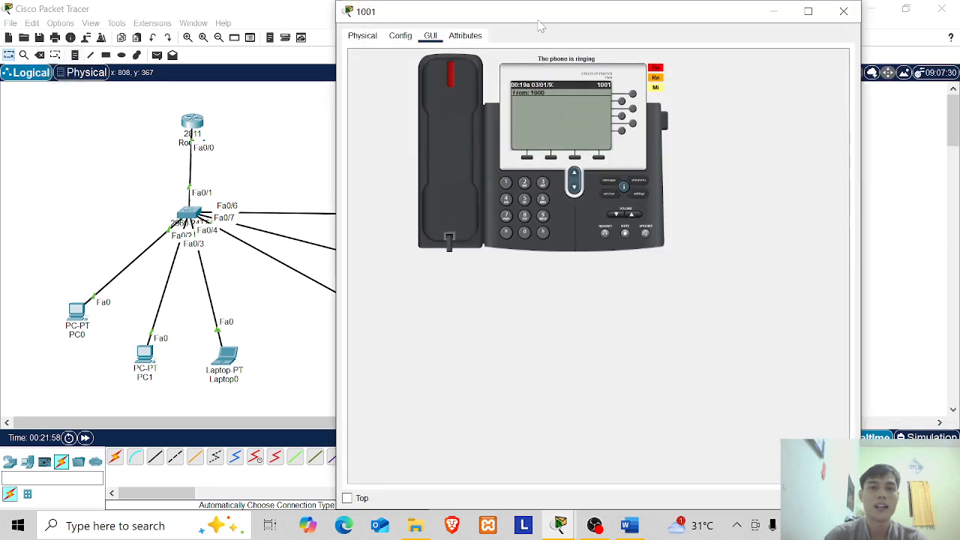
pyautogui.moveTo(569, 10); pyautogui.dragTo(667, 80)
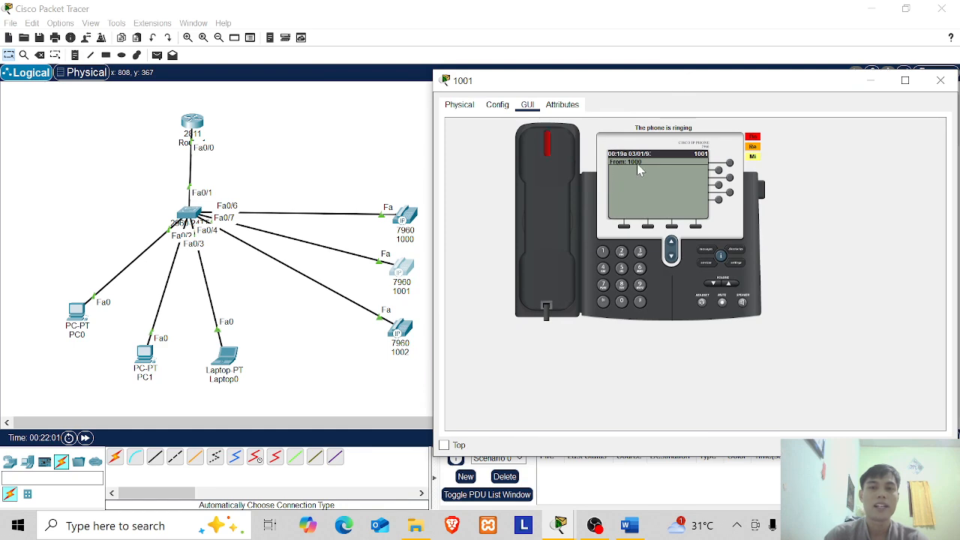
pyautogui.click(544, 142)
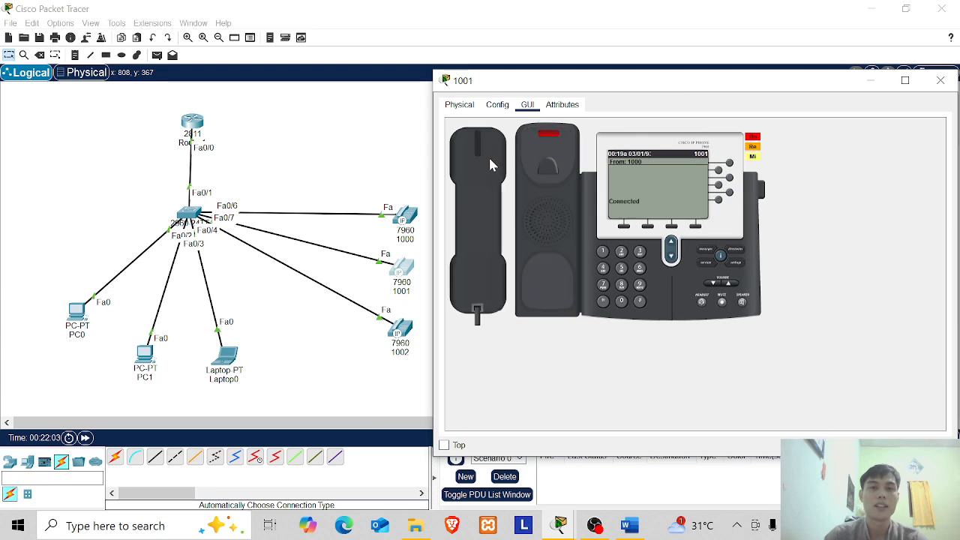
pyautogui.click(492, 165)
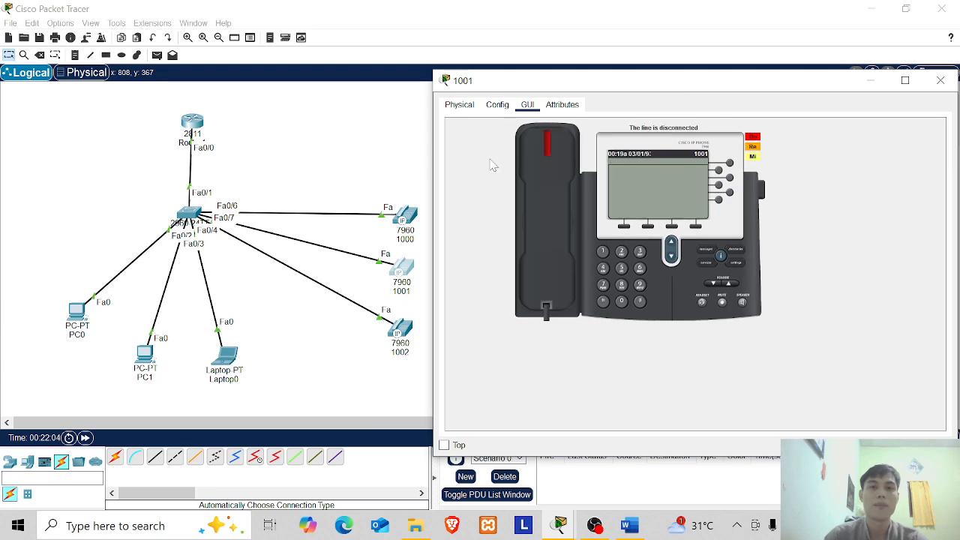
pyautogui.click(939, 82)
# Move PC0 and PC1 slightly upward in the workspace
pyautogui.moveTo(44, 289); pyautogui.dragTo(278, 390)
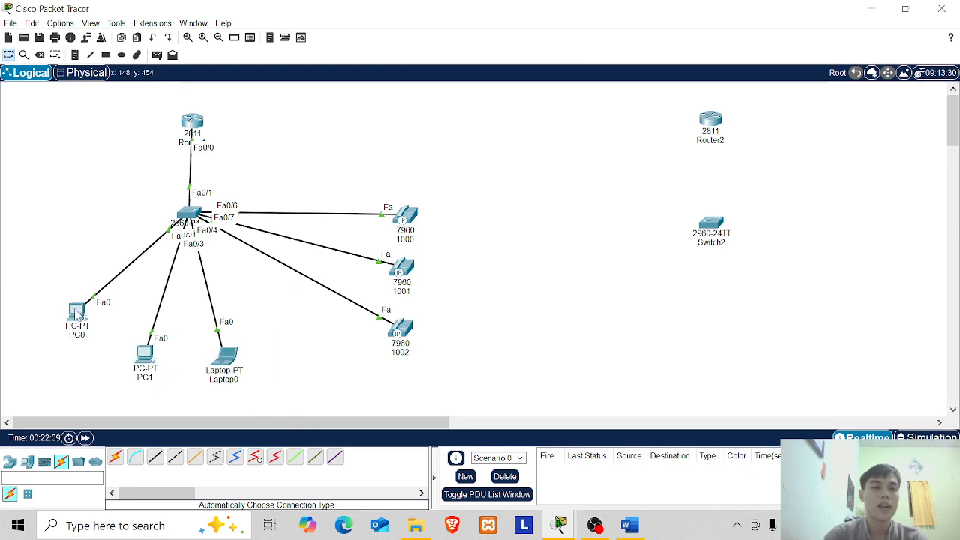
pyautogui.moveTo(77, 313)
pyautogui.mouseDown()
pyautogui.moveTo(71, 224)
pyautogui.moveTo(68, 299)
pyautogui.mouseUp()
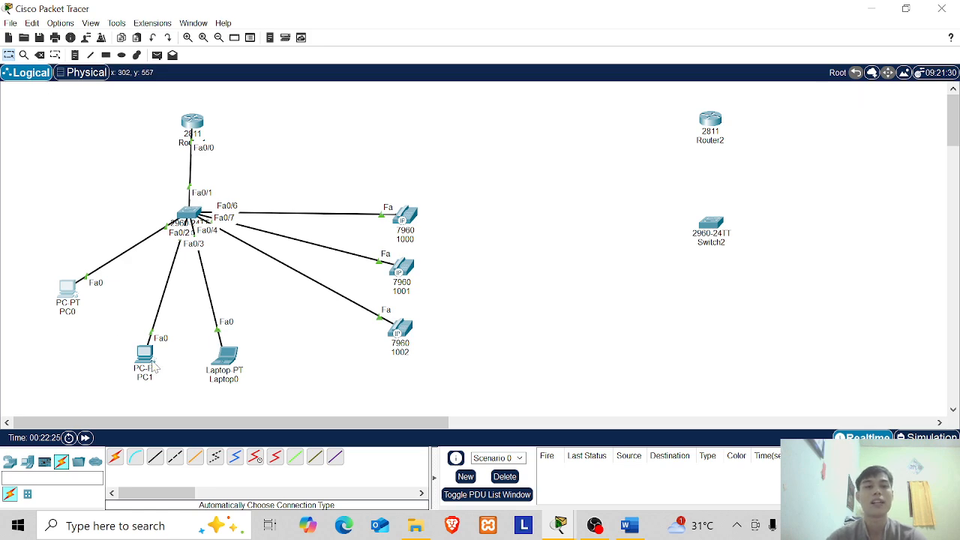
pyautogui.moveTo(153, 356); pyautogui.dragTo(150, 343)
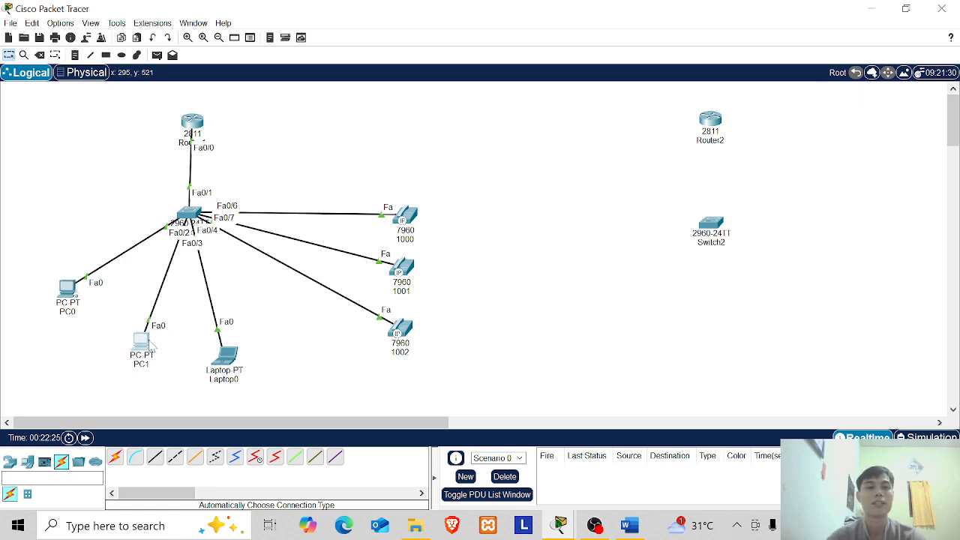
# Set PC0's IPv4 gateway and DNS configuration to DHCP, check the assigned default gateway and close the device window
pyautogui.click(70, 292)
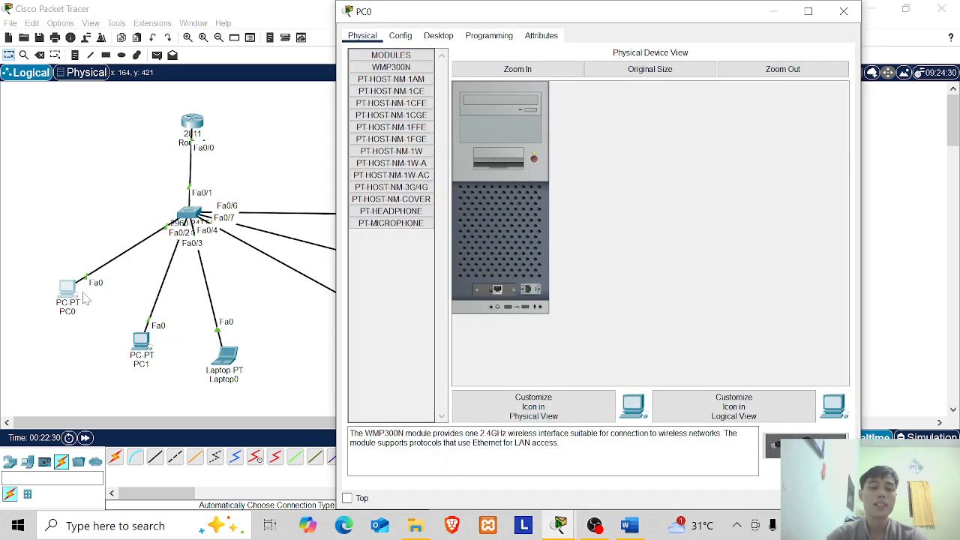
pyautogui.click(401, 37)
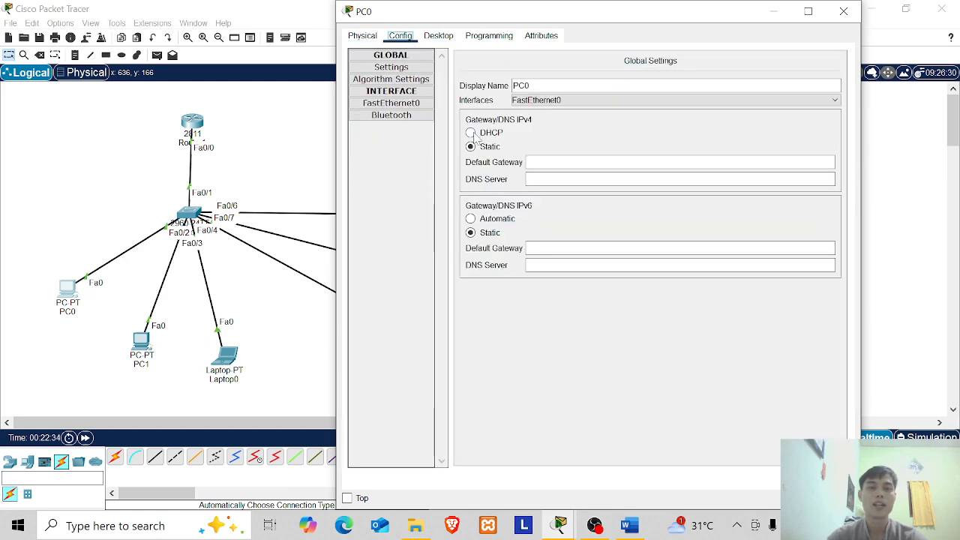
pyautogui.click(472, 133)
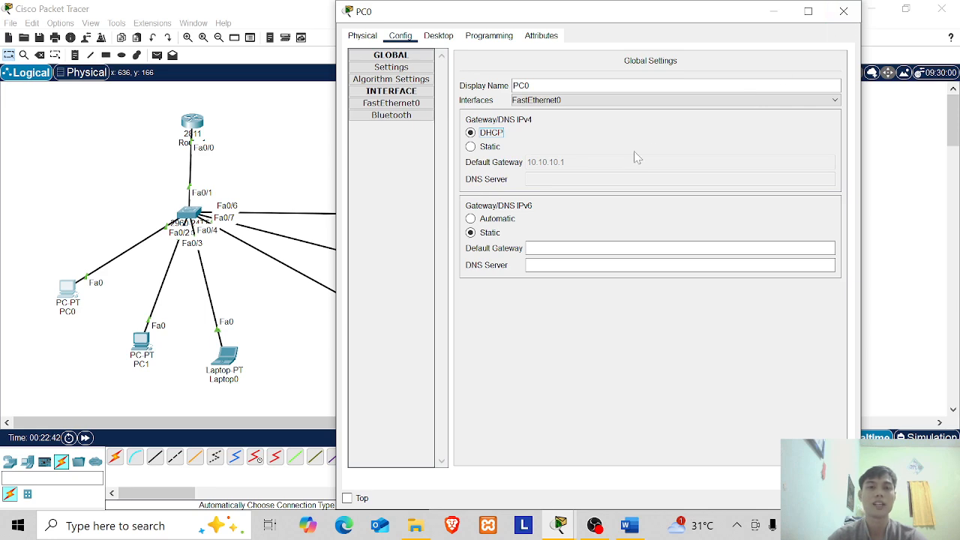
pyautogui.click(559, 164)
pyautogui.click(844, 11)
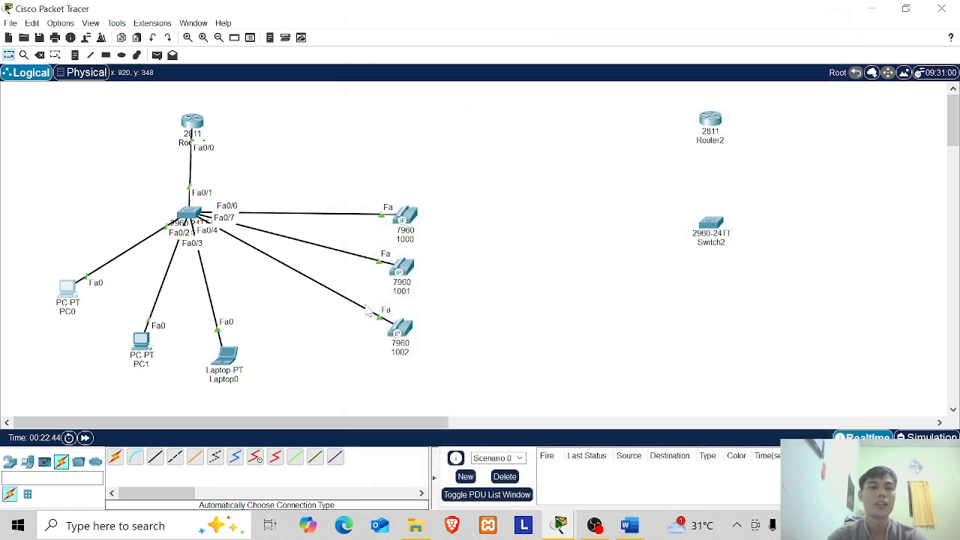
# Set PC1's IPv4 gateway and DNS configuration to DHCP and close the device window
pyautogui.click(141, 342)
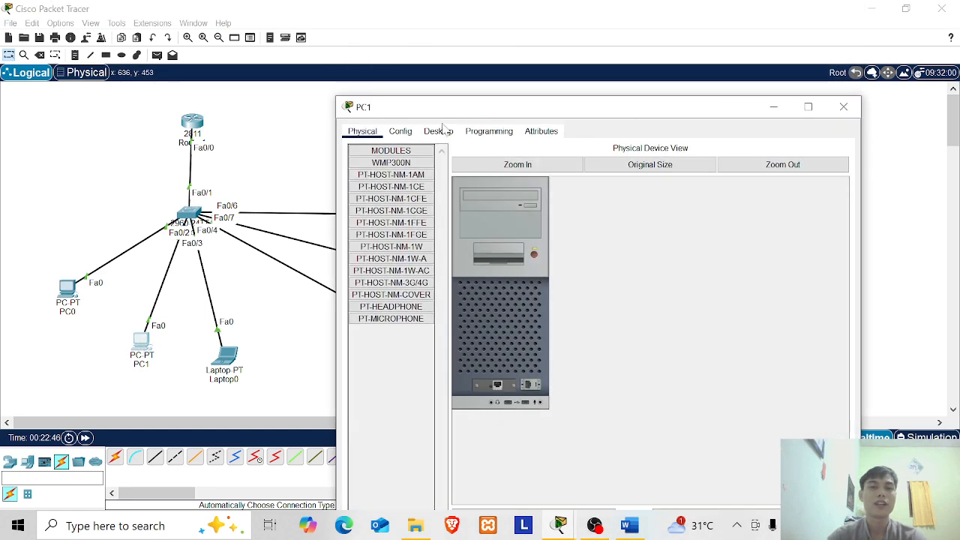
pyautogui.doubleClick(477, 107)
pyautogui.doubleClick(520, 7)
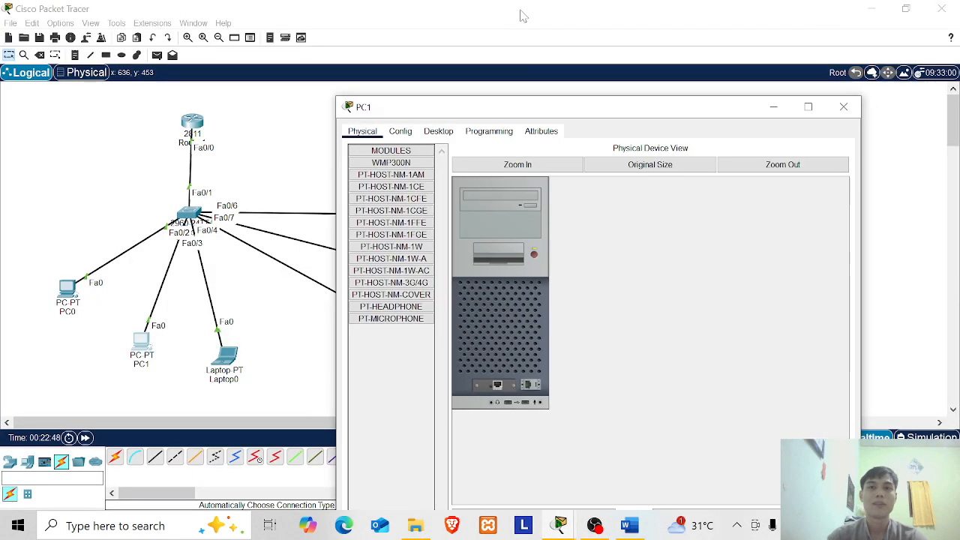
pyautogui.moveTo(517, 105); pyautogui.dragTo(568, 60)
pyautogui.click(417, 75)
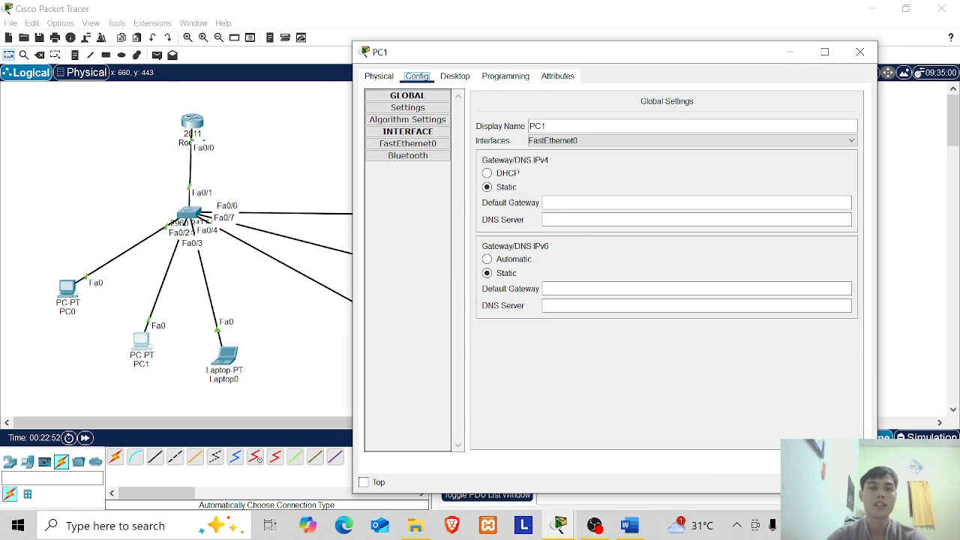
pyautogui.click(508, 176)
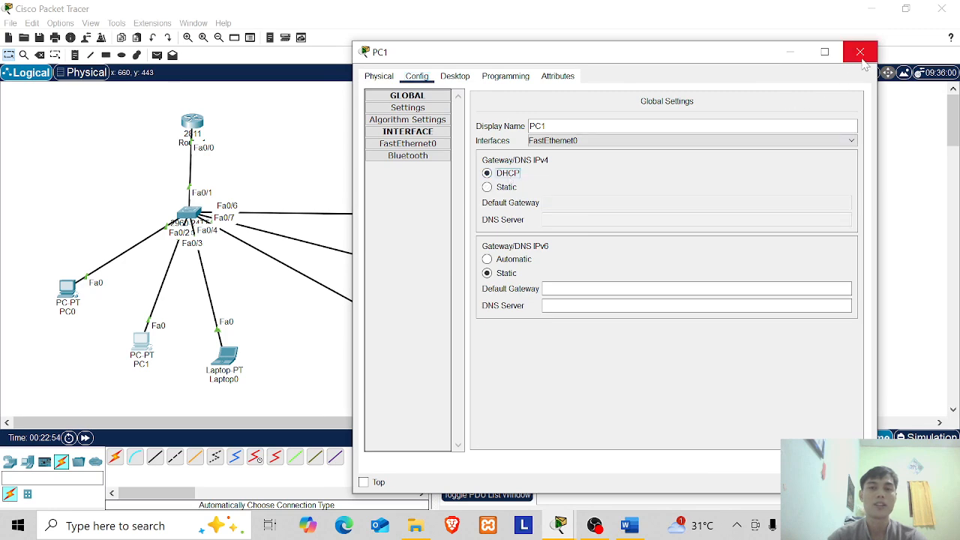
pyautogui.click(861, 52)
# Set Laptop0's IPv4 gateway and DNS configuration to DHCP and close the device window
pyautogui.click(225, 355)
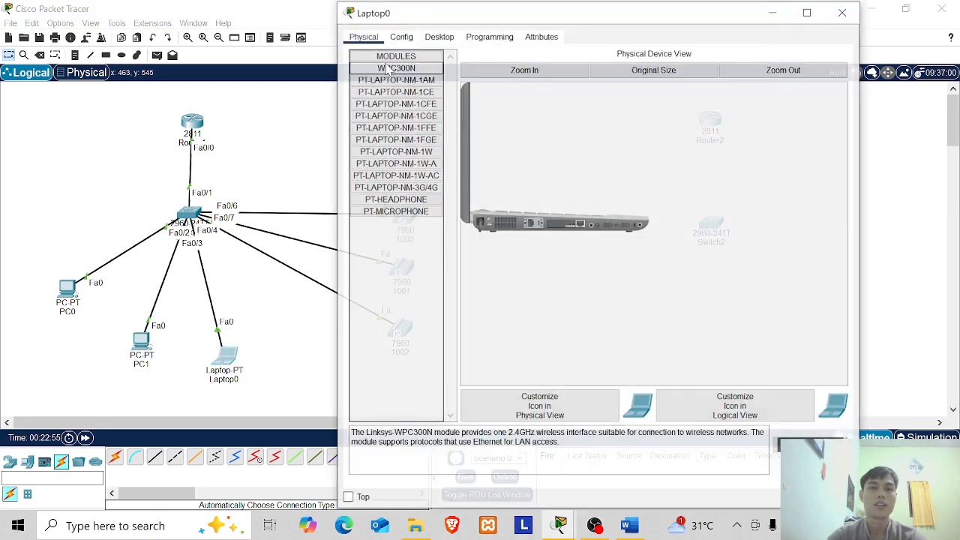
pyautogui.click(400, 36)
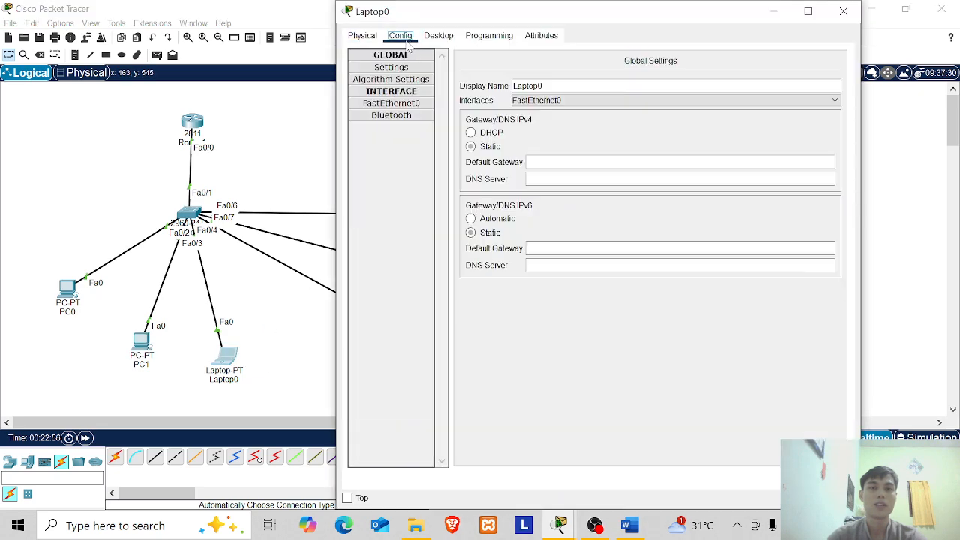
pyautogui.click(472, 134)
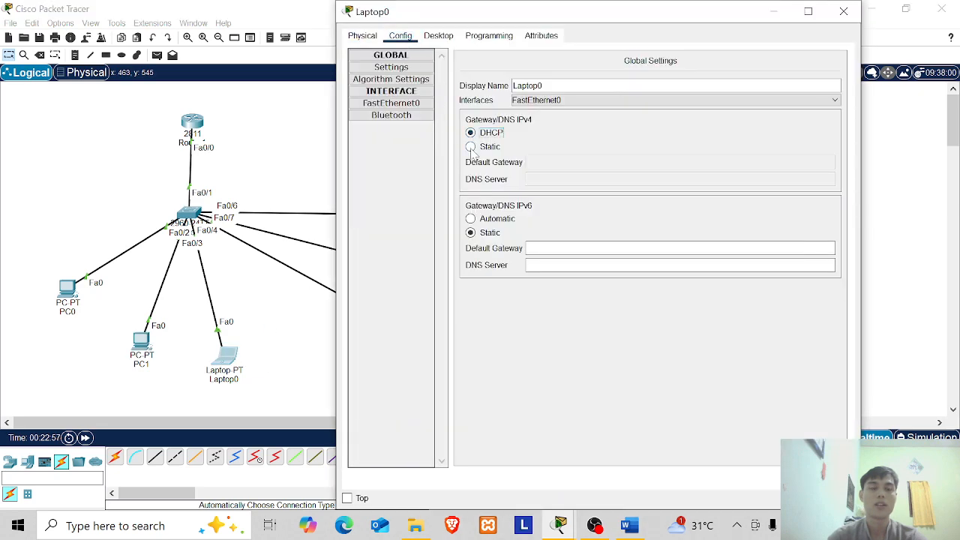
pyautogui.click(844, 12)
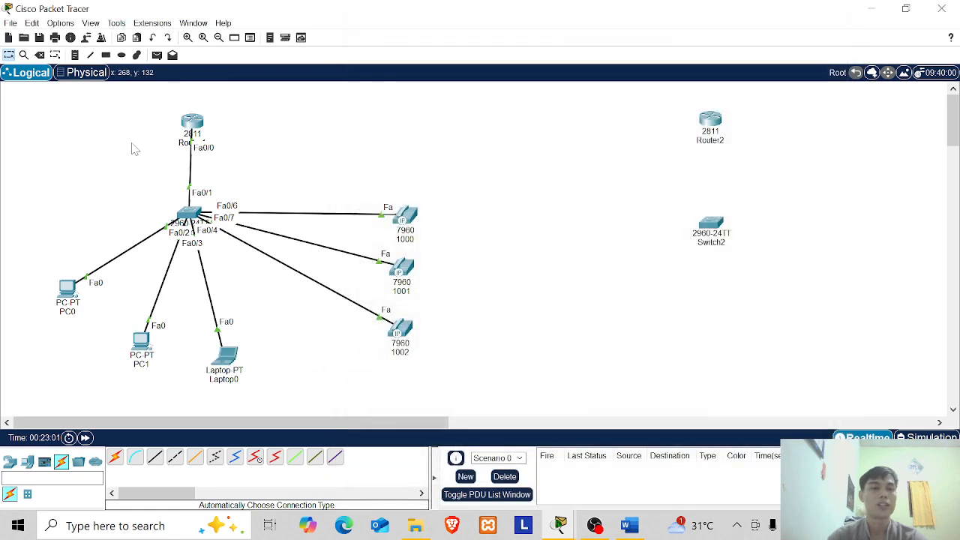
# Test connectivity with simple PDUs from PC0 to Laptop0 and from PC1 to PC0
pyautogui.click(157, 55)
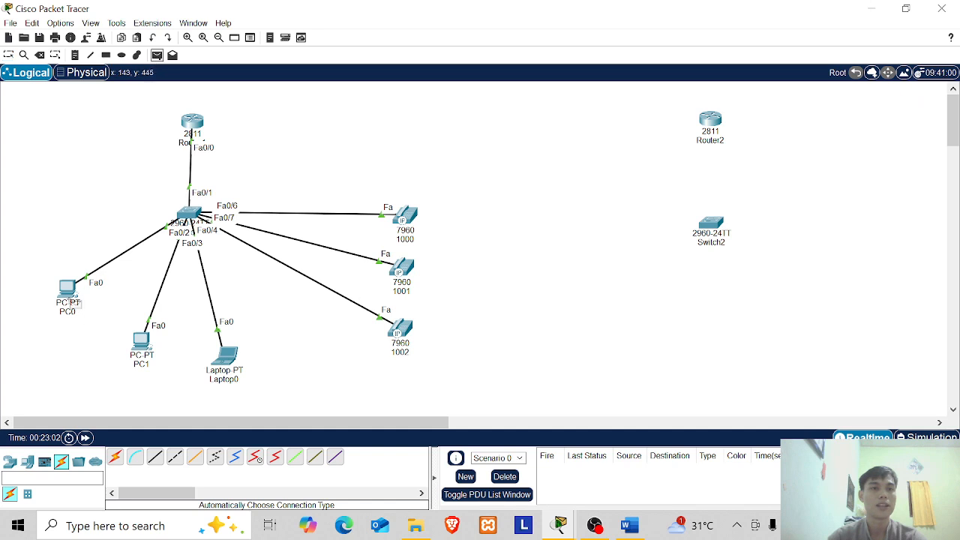
pyautogui.click(68, 289)
pyautogui.click(226, 359)
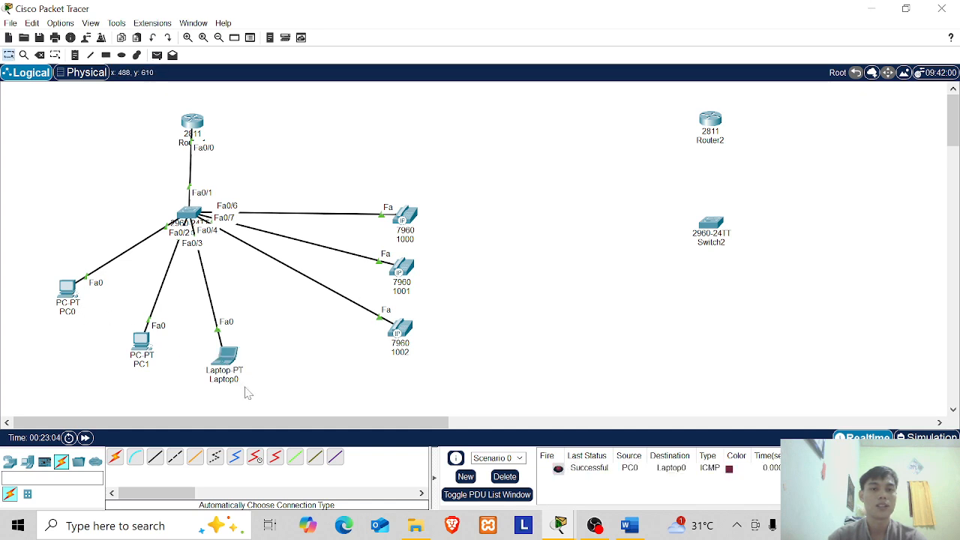
pyautogui.click(157, 55)
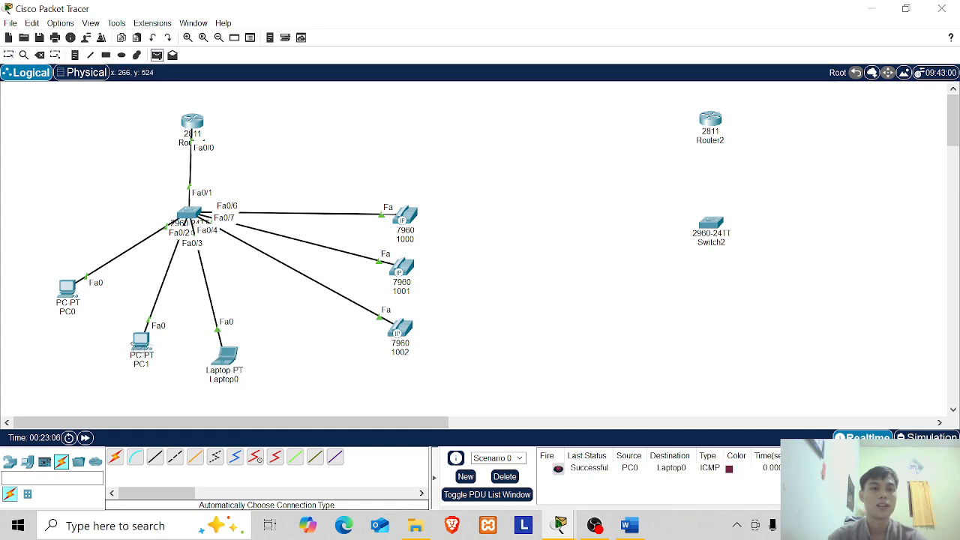
pyautogui.click(141, 344)
pyautogui.click(72, 300)
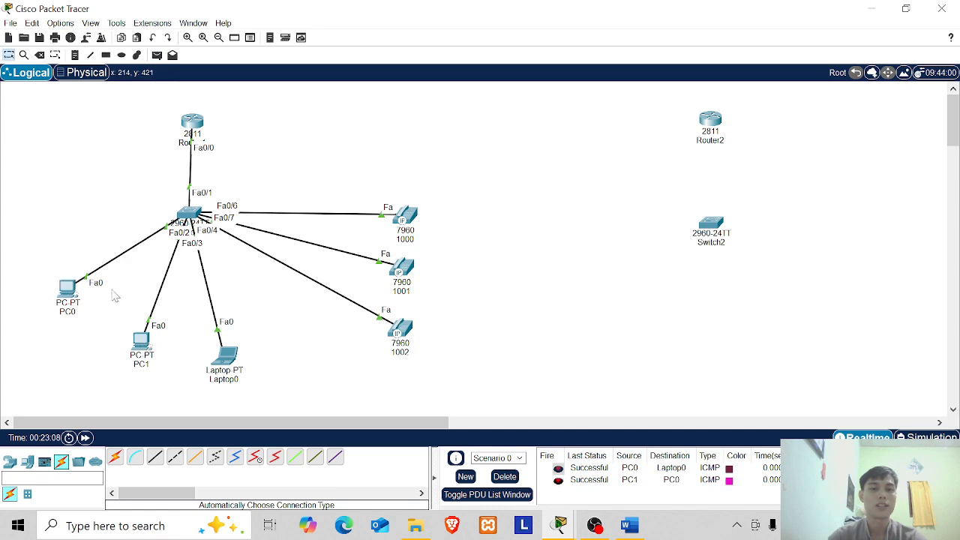
# Send a simple PDU from phone 1000 to PC0 twice and check the statuses in the PDU list
pyautogui.click(157, 55)
pyautogui.click(412, 219)
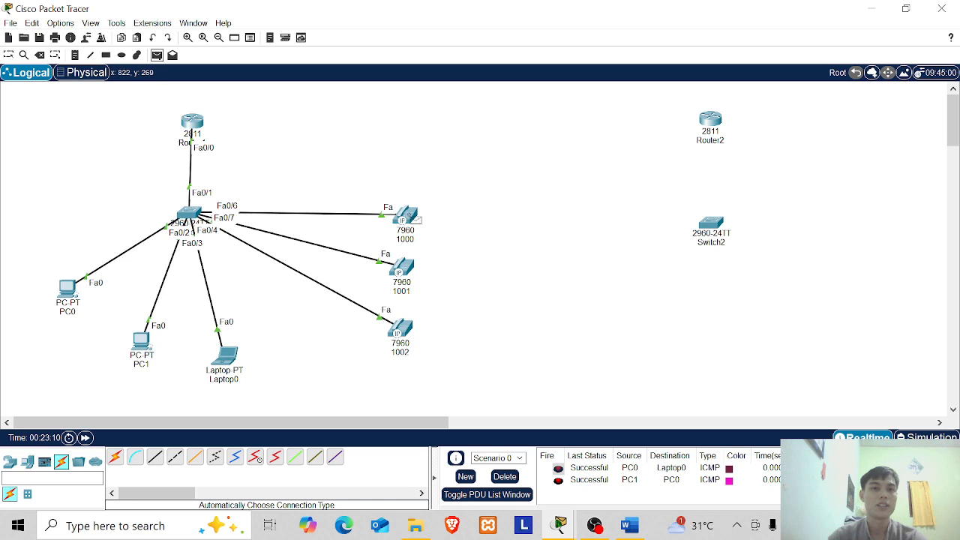
pyautogui.click(68, 294)
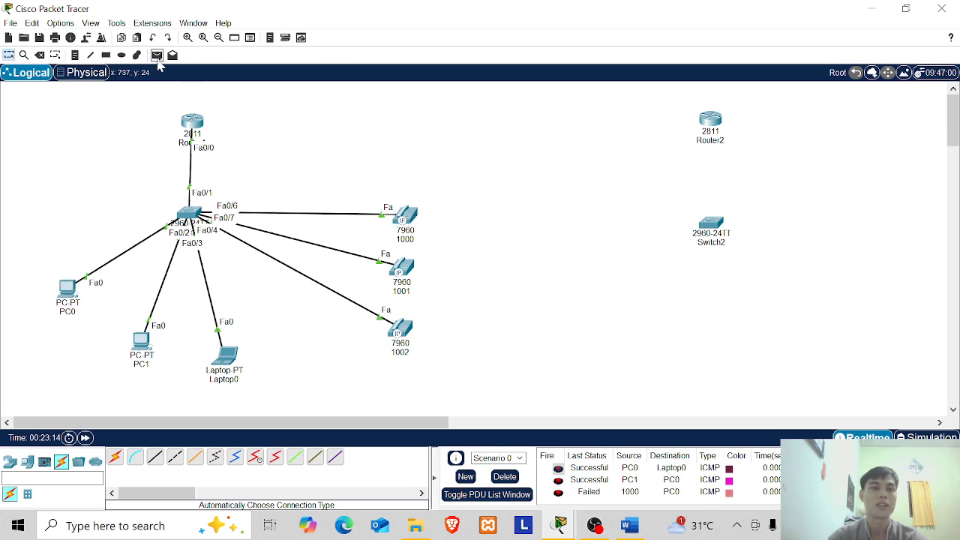
pyautogui.click(157, 55)
pyautogui.click(405, 219)
pyautogui.click(68, 299)
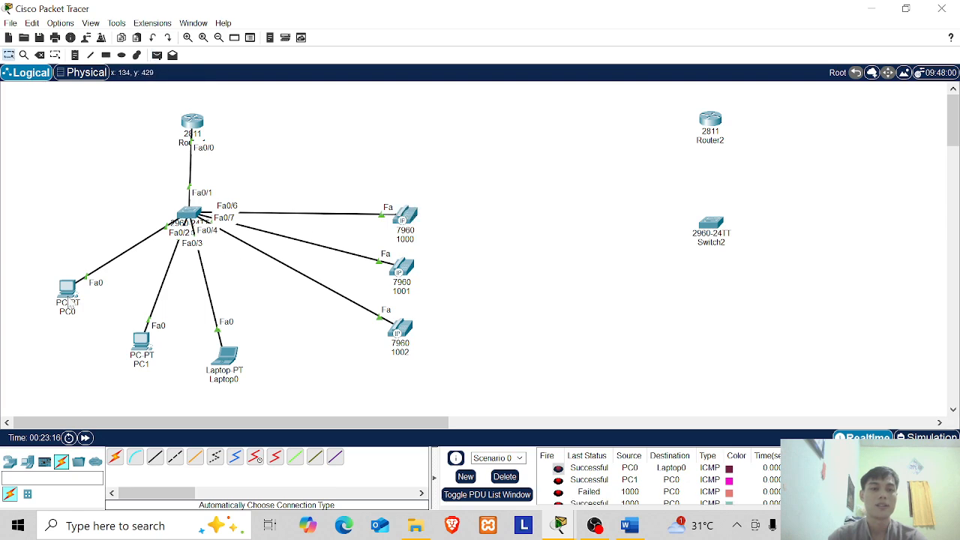
pyautogui.scroll(-1, 589, 466)
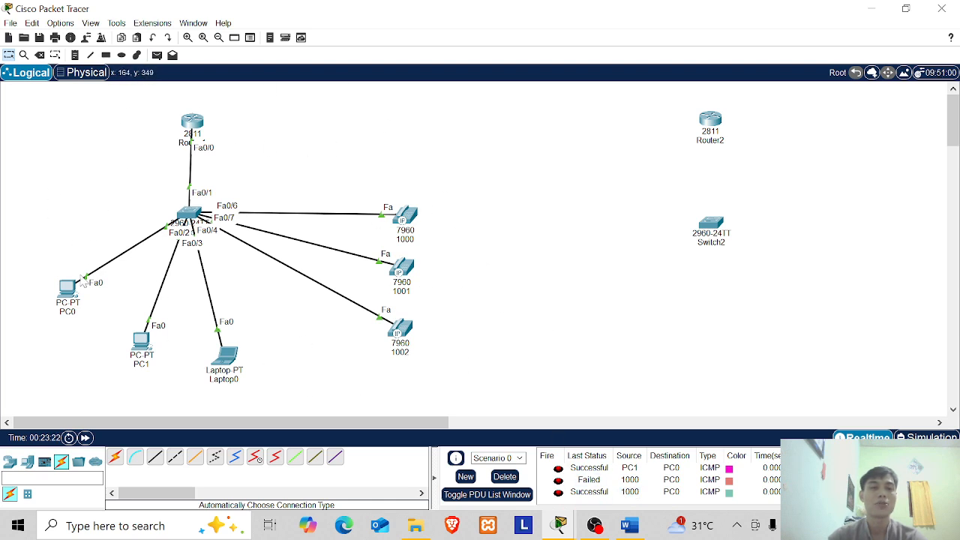
# Select the whole first network, shift it slightly up and left, and align its 2811 router above the switch
pyautogui.moveTo(30, 114); pyautogui.dragTo(445, 401)
pyautogui.moveTo(399, 335)
pyautogui.mouseDown()
pyautogui.moveTo(402, 322)
pyautogui.moveTo(391, 328)
pyautogui.mouseUp()
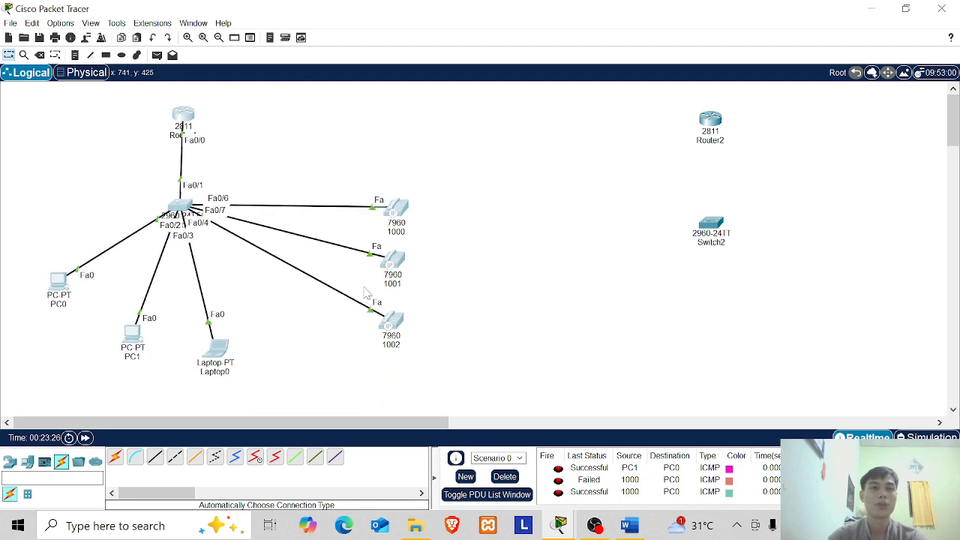
pyautogui.moveTo(184, 117); pyautogui.dragTo(181, 119)
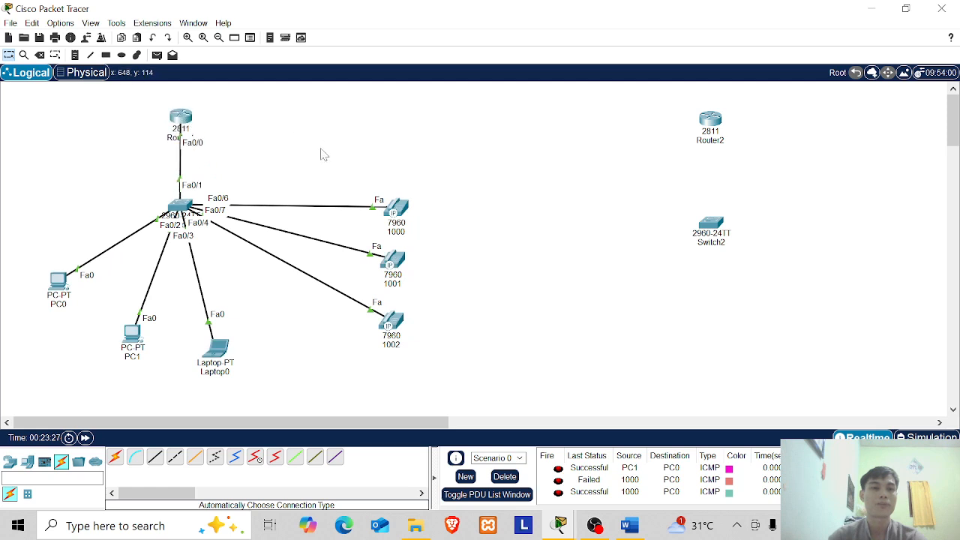
# Nudge Laptop0 upward and Router1 slightly right, and move Router2 and Switch2 together farther right from the first network
pyautogui.moveTo(223, 339); pyautogui.dragTo(227, 320)
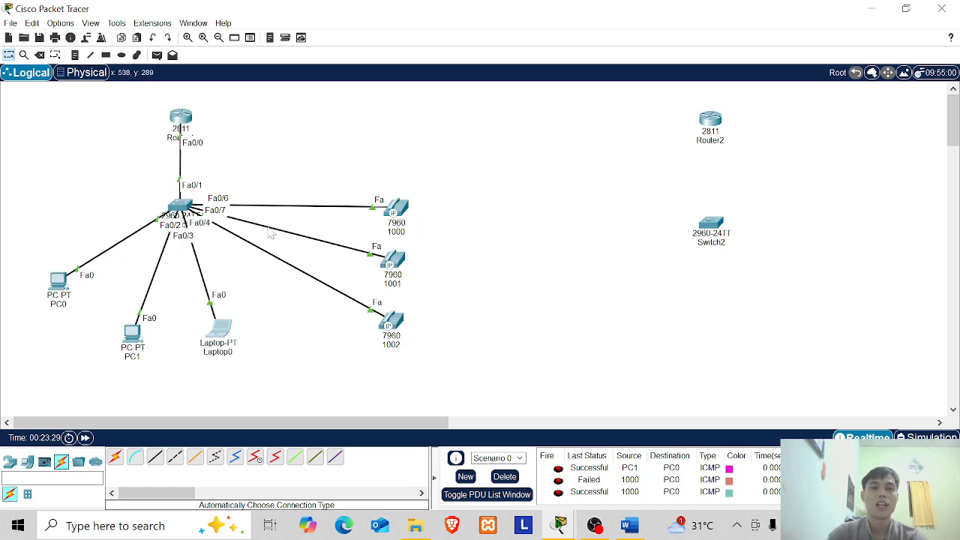
pyautogui.moveTo(180, 118); pyautogui.dragTo(184, 119)
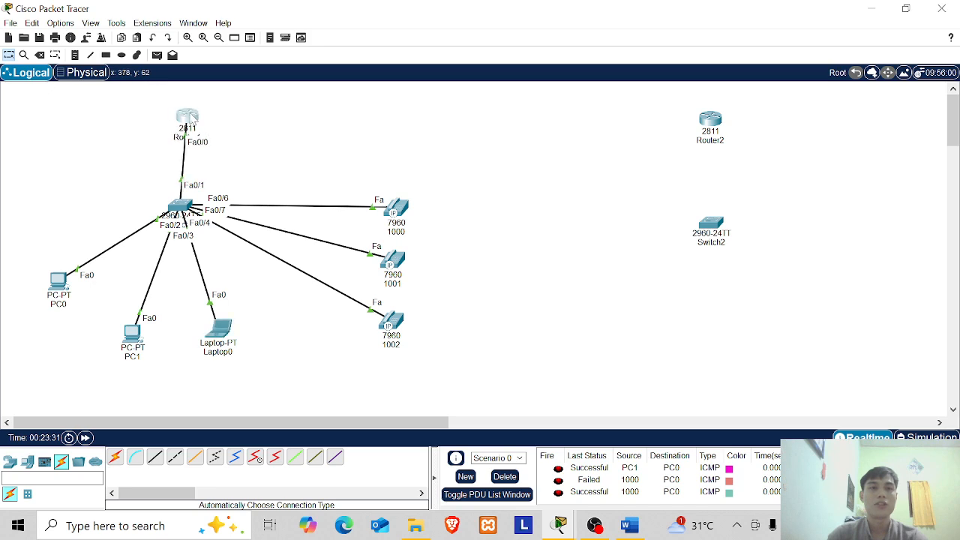
pyautogui.moveTo(658, 105); pyautogui.dragTo(776, 298)
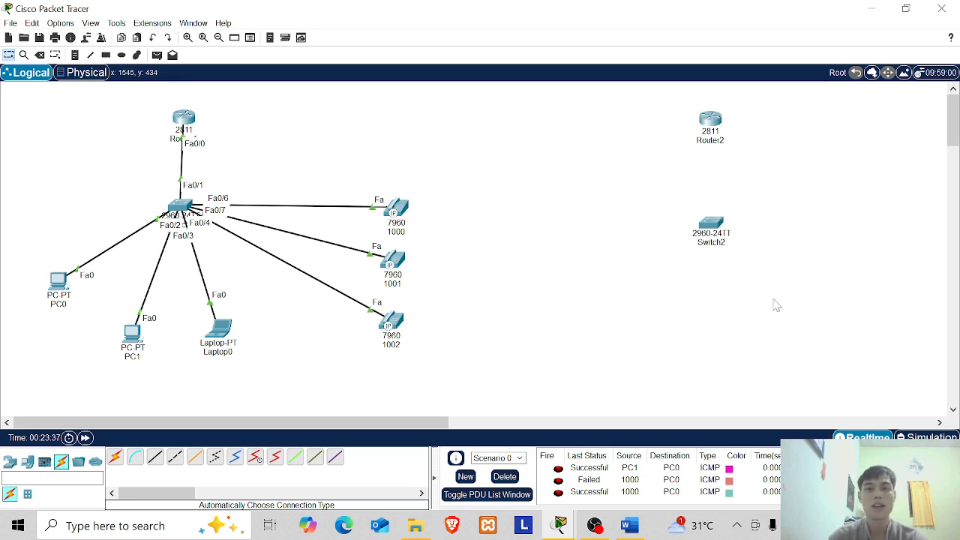
pyautogui.moveTo(651, 112); pyautogui.dragTo(776, 235)
pyautogui.click(815, 228)
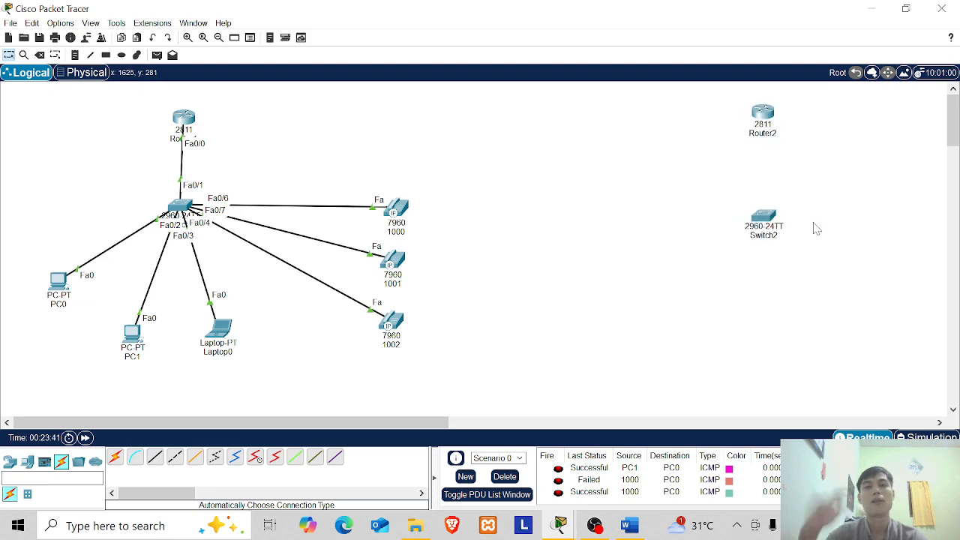
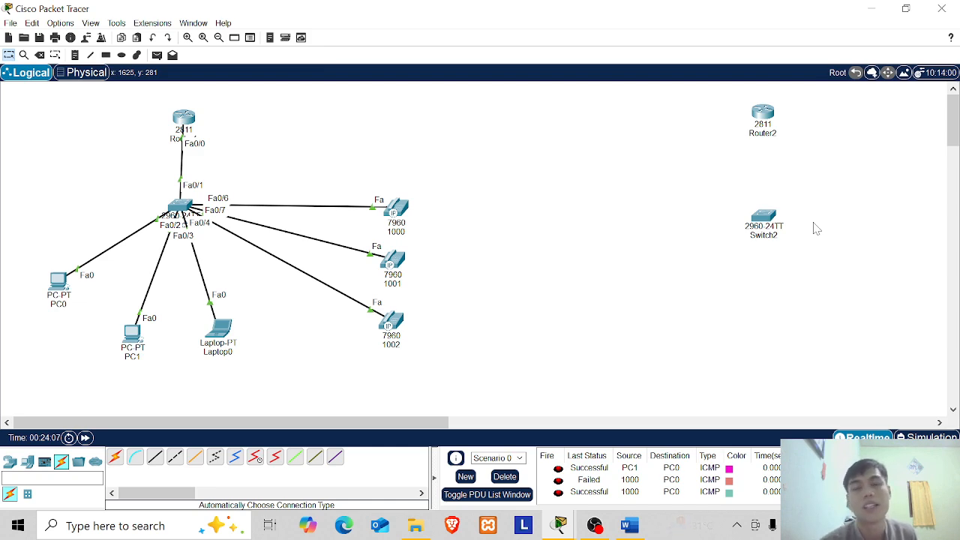
# Draw an outlined rectangle with a light cyan fill behind all devices of the first network
pyautogui.click(176, 460)
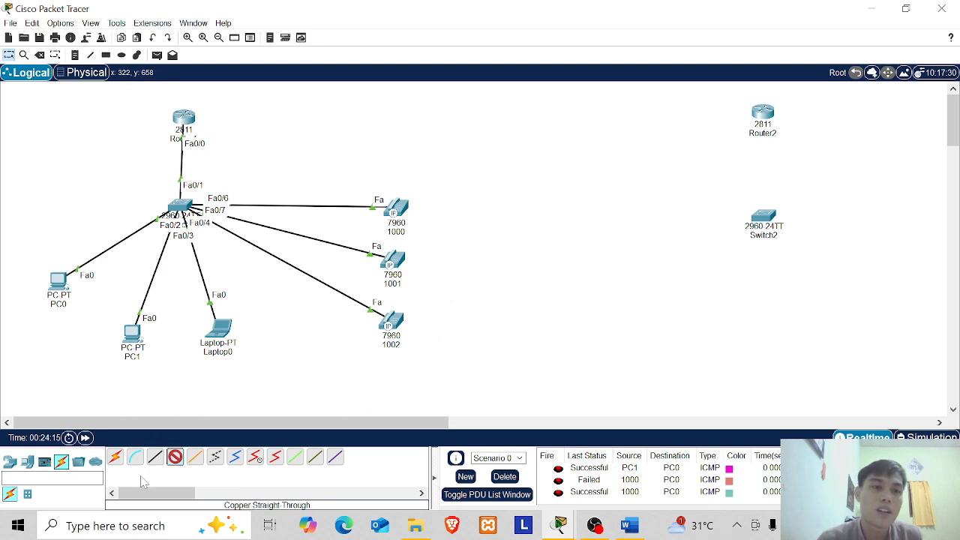
pyautogui.click(174, 459)
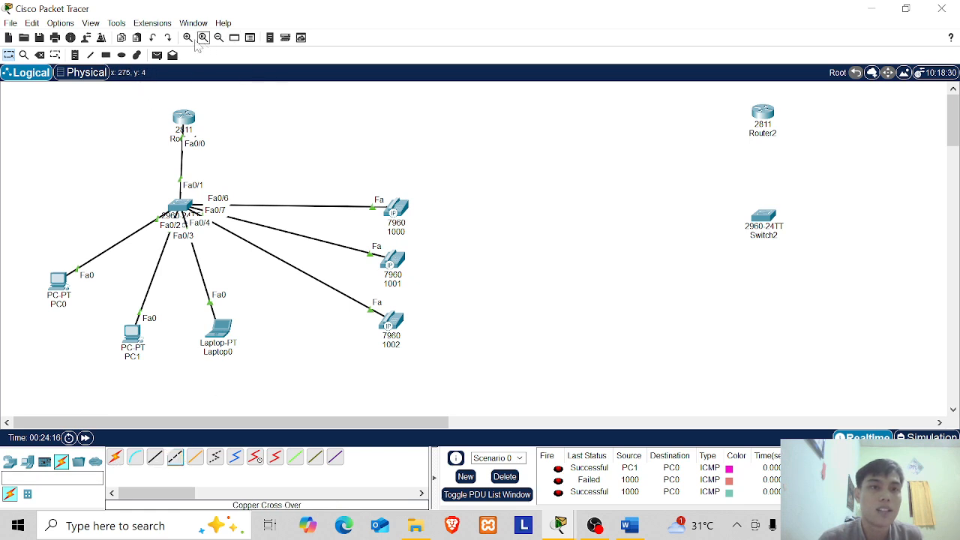
pyautogui.click(106, 55)
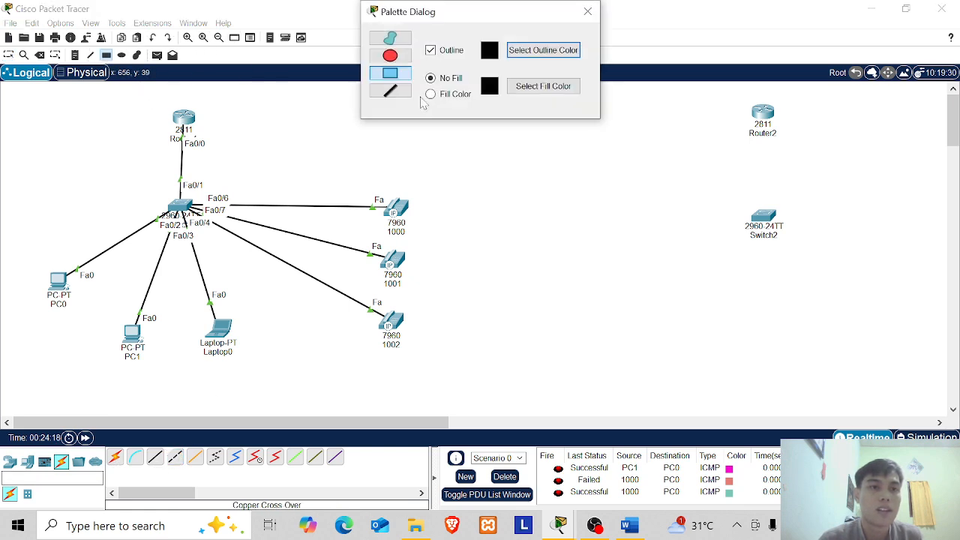
pyautogui.click(450, 94)
pyautogui.click(543, 85)
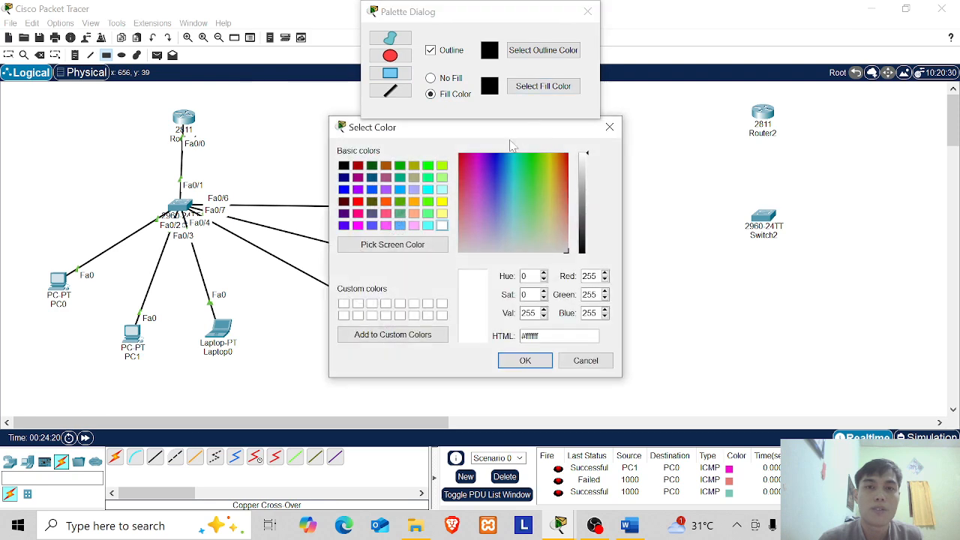
pyautogui.click(442, 177)
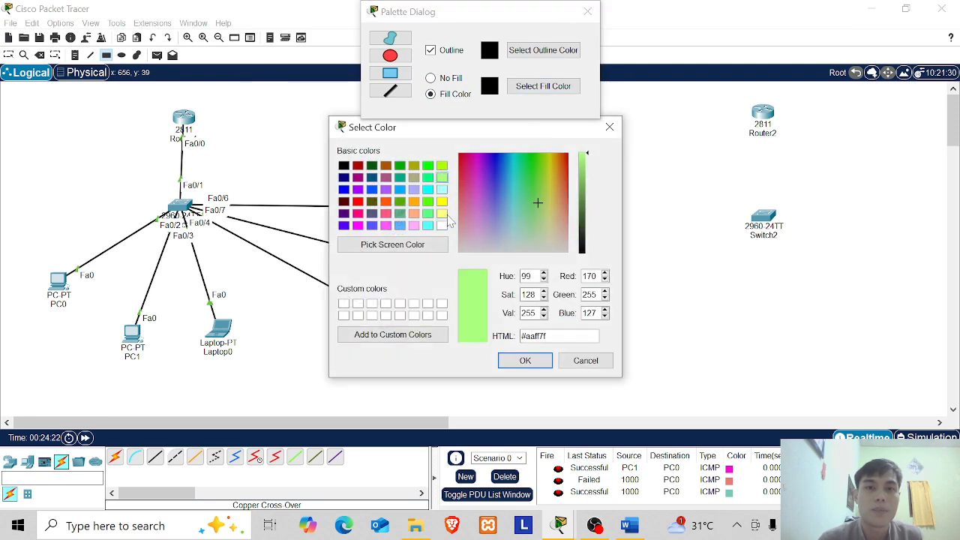
pyautogui.click(442, 189)
pyautogui.click(514, 362)
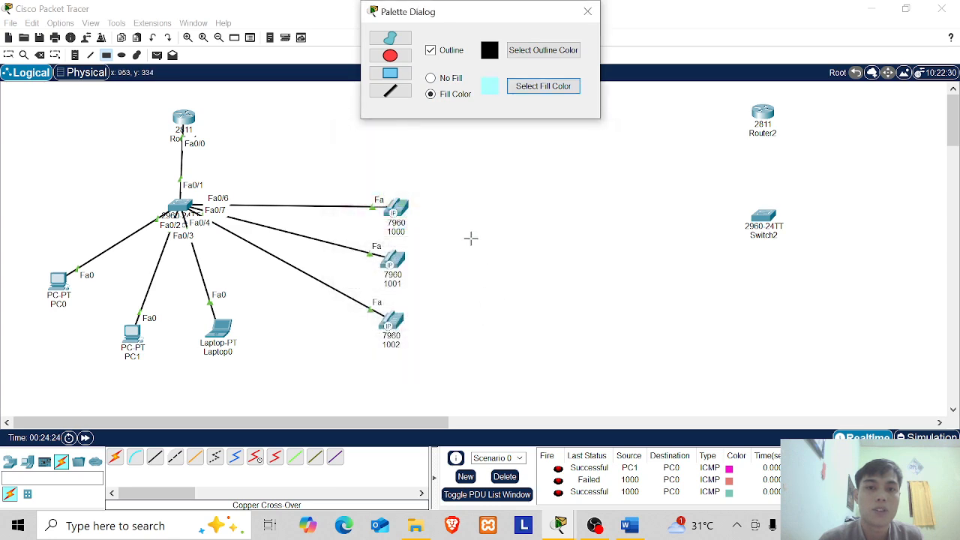
pyautogui.moveTo(41, 100)
pyautogui.mouseDown()
pyautogui.moveTo(373, 332)
pyautogui.moveTo(428, 394)
pyautogui.mouseUp()
pyautogui.click(596, 11)
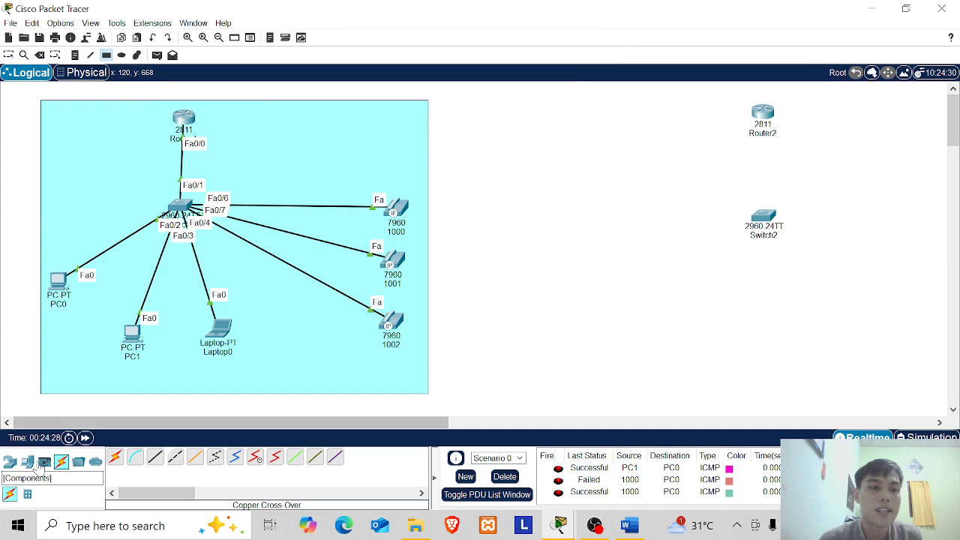
# Add the note "Ruang 1" beside Router1 and the note "Ruang 2" beside Router2
pyautogui.click(9, 55)
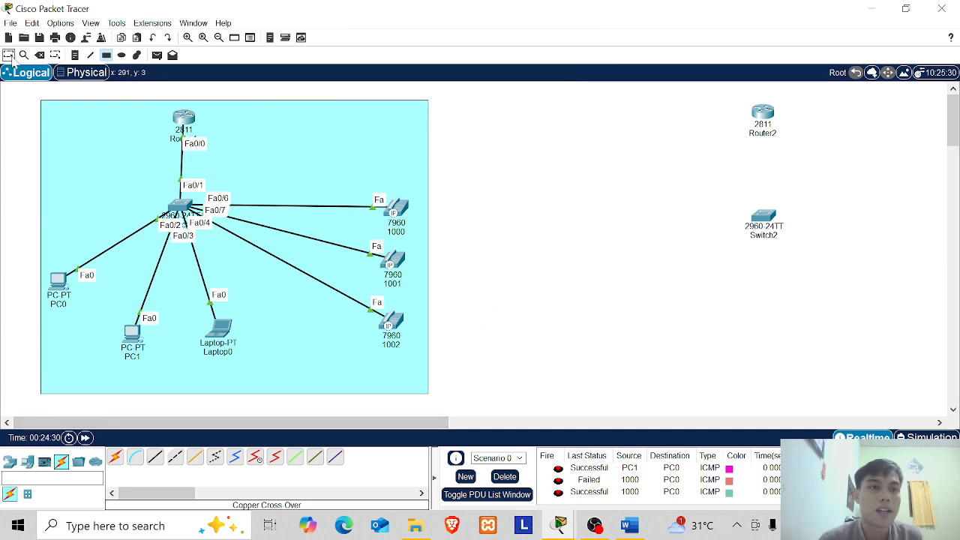
pyautogui.click(75, 54)
pyautogui.click(83, 148)
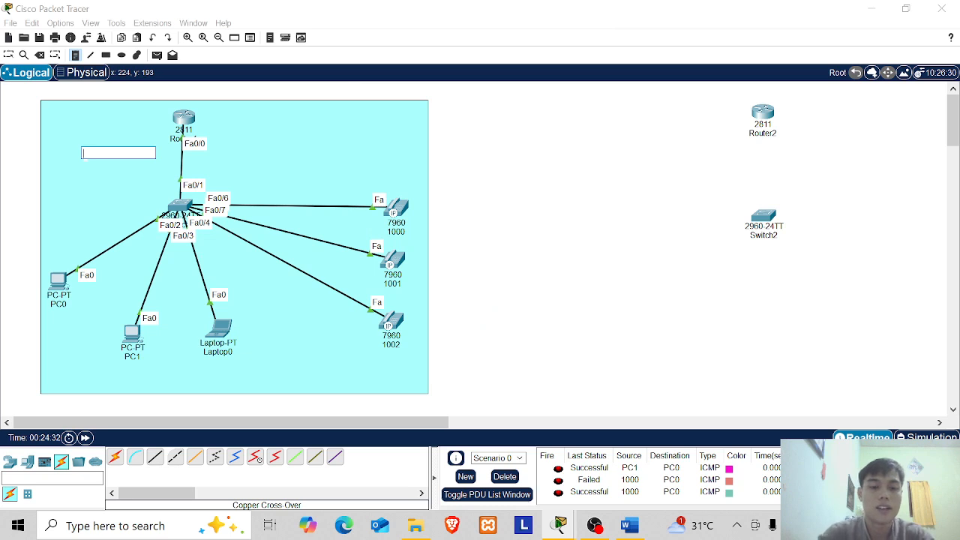
pyautogui.write('Ruang 1')
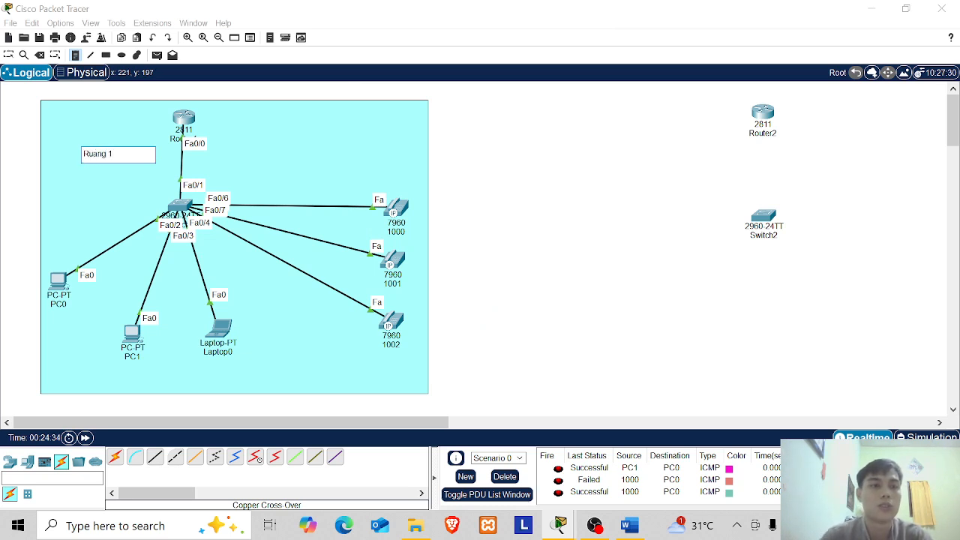
pyautogui.click(501, 174)
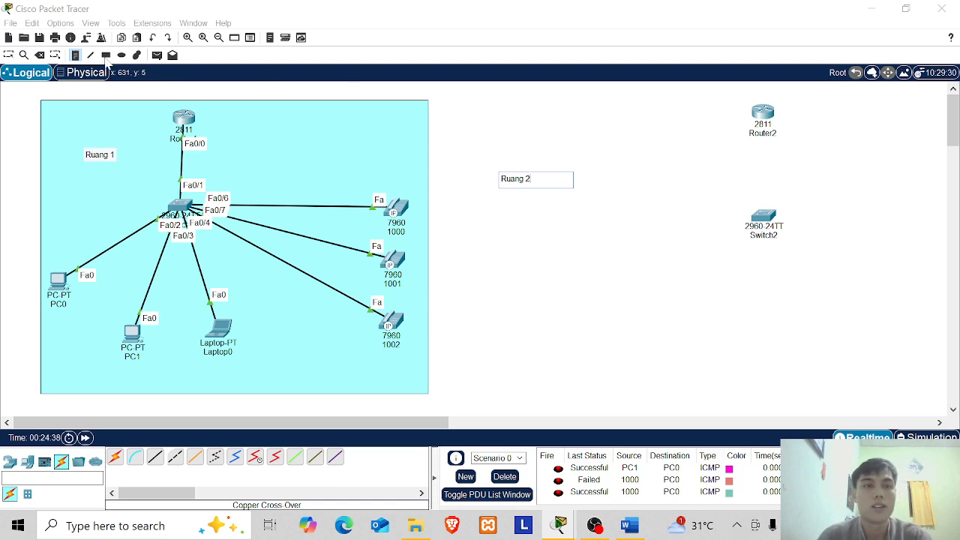
pyautogui.click(8, 55)
pyautogui.moveTo(536, 183); pyautogui.dragTo(830, 148)
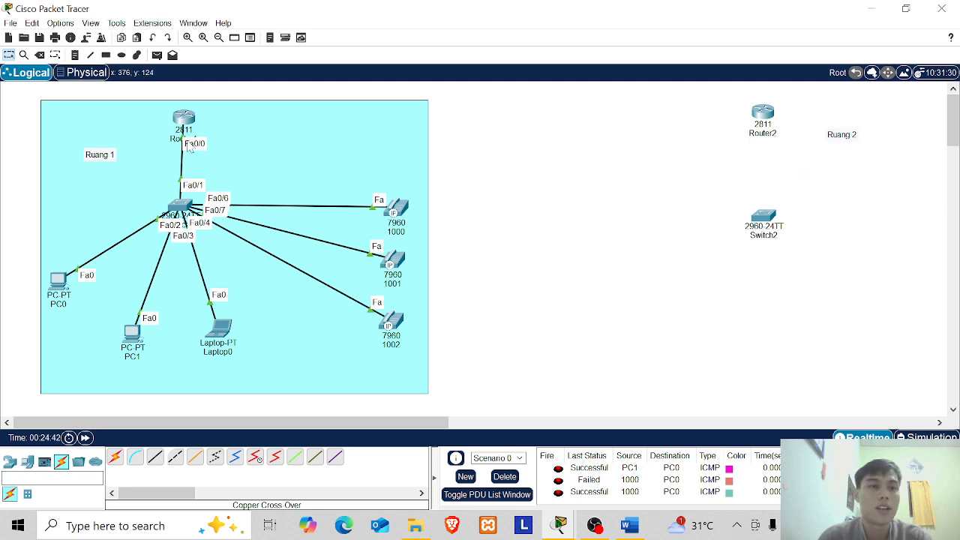
# Add the note "10.10.10.1" below the Ruang 1 label and shift Router1 and its switch left to make room
pyautogui.moveTo(184, 122); pyautogui.dragTo(159, 119)
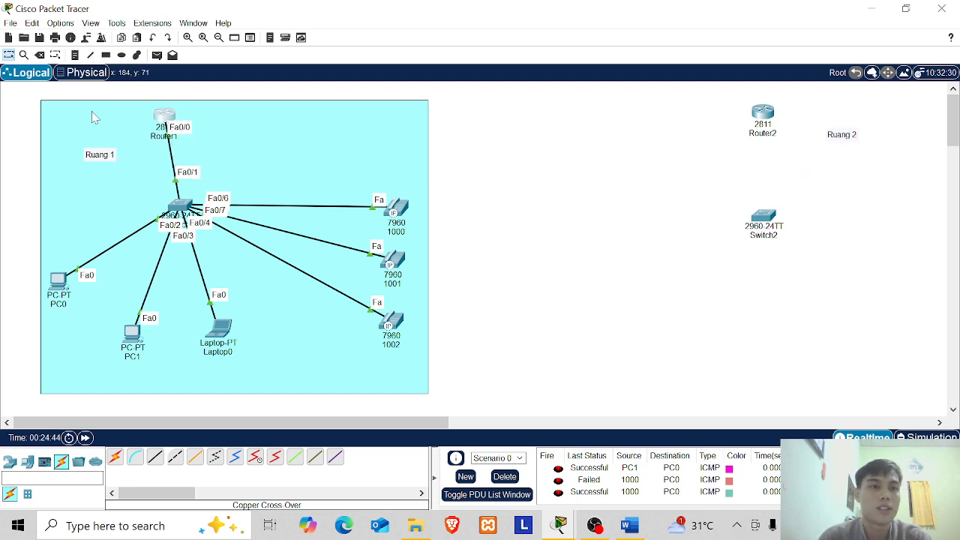
pyautogui.click(75, 55)
pyautogui.click(252, 123)
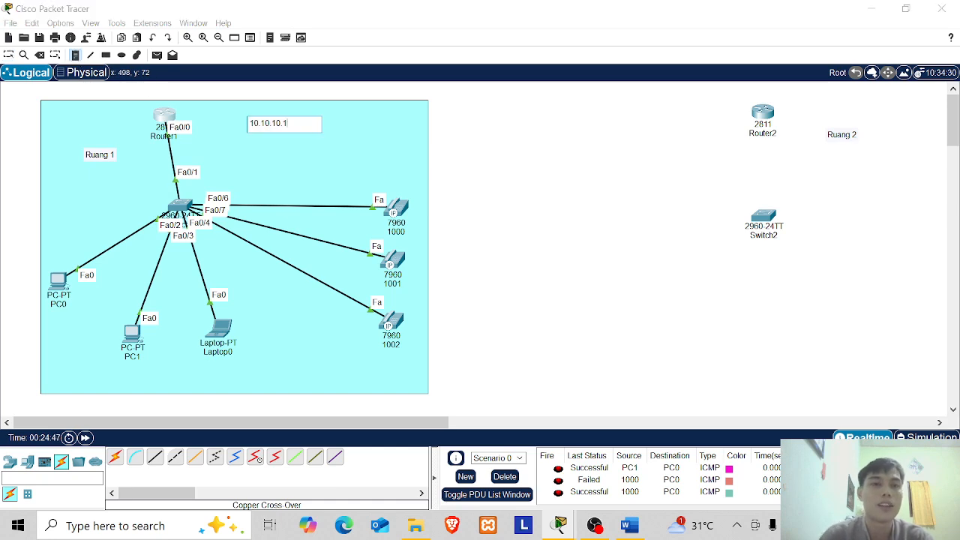
pyautogui.click(9, 55)
pyautogui.moveTo(277, 131); pyautogui.dragTo(136, 178)
pyautogui.moveTo(164, 124); pyautogui.dragTo(158, 125)
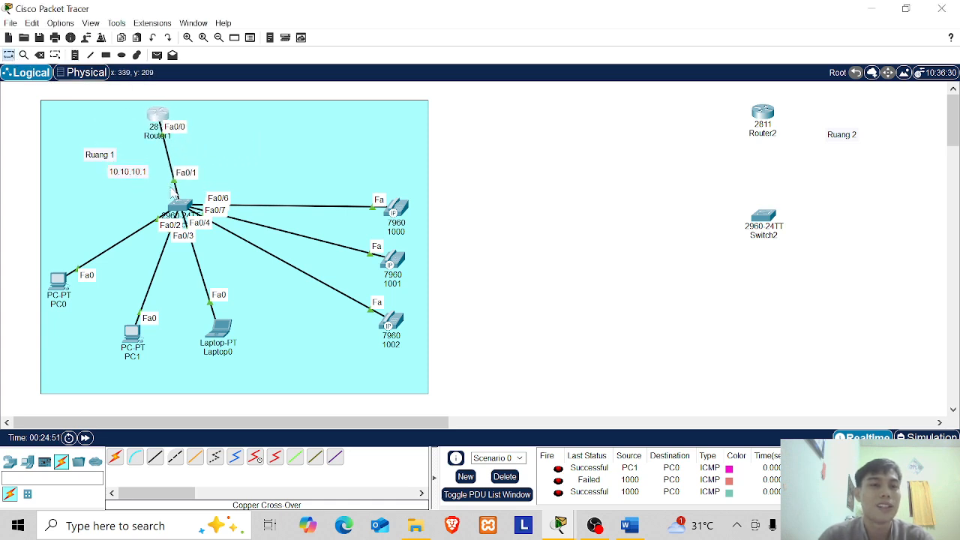
pyautogui.moveTo(177, 198); pyautogui.dragTo(102, 175)
# Move PC0, PC1, Laptop0 and the three IP phones closer to the first network's switch, with the phones in a column
pyautogui.moveTo(63, 297); pyautogui.dragTo(83, 307)
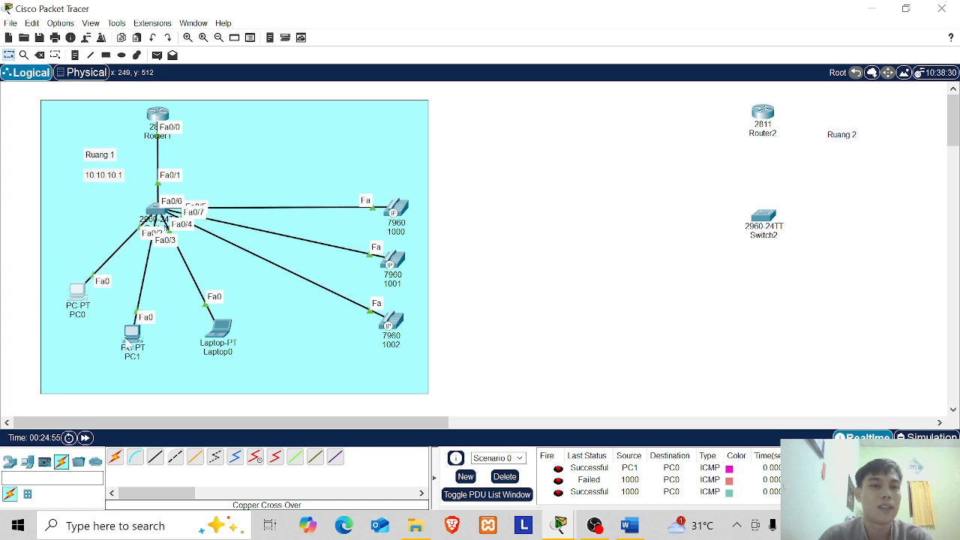
pyautogui.moveTo(141, 356); pyautogui.dragTo(148, 322)
pyautogui.moveTo(215, 340); pyautogui.dragTo(196, 299)
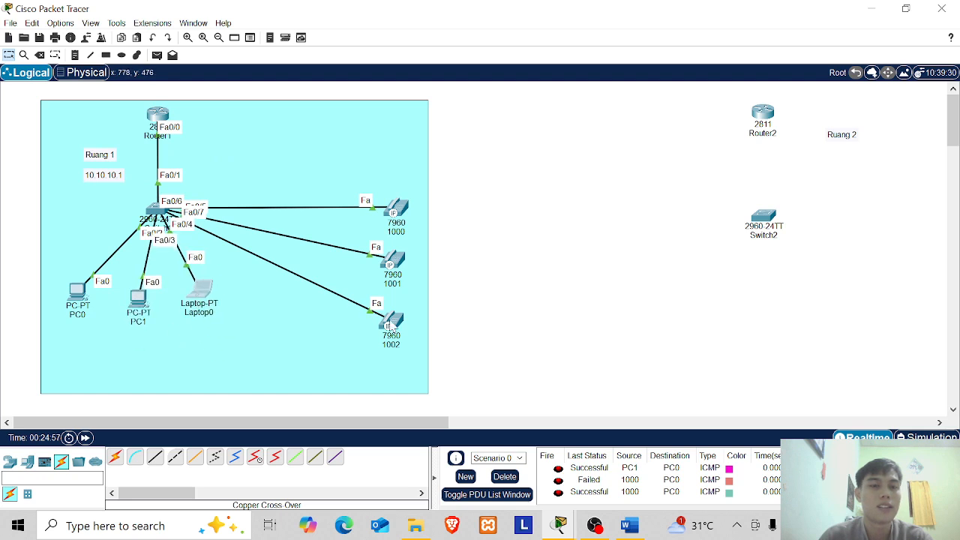
pyautogui.moveTo(391, 324); pyautogui.dragTo(365, 312)
pyautogui.moveTo(403, 206); pyautogui.dragTo(327, 203)
pyautogui.moveTo(391, 259); pyautogui.dragTo(321, 255)
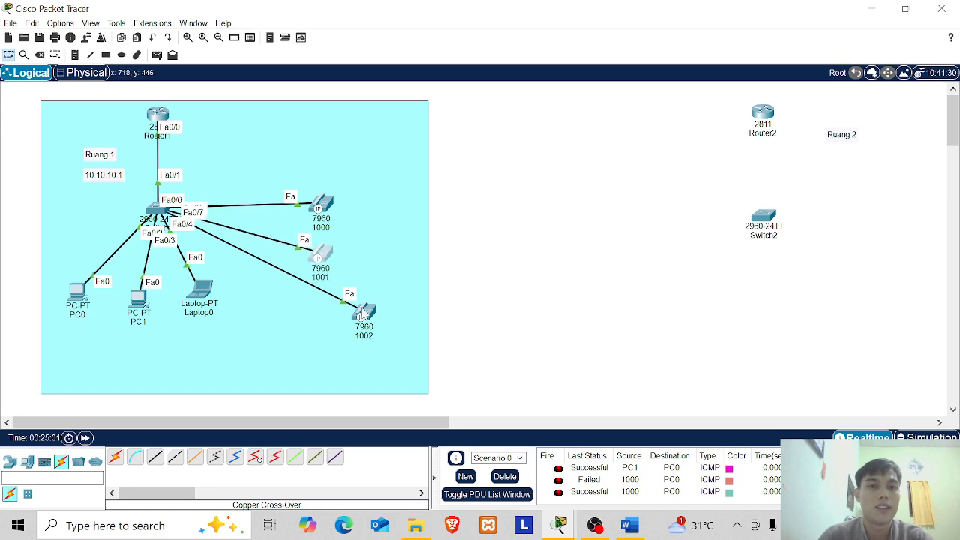
pyautogui.moveTo(365, 313); pyautogui.dragTo(319, 308)
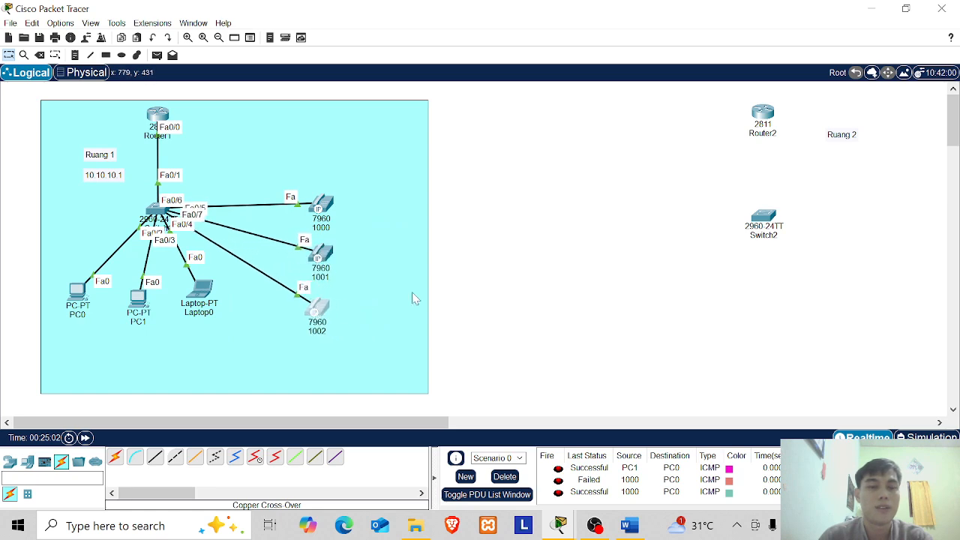
# Shrink the cyan rectangle to fit the compacted first network and move Router1 slightly down inside it
pyautogui.click(54, 54)
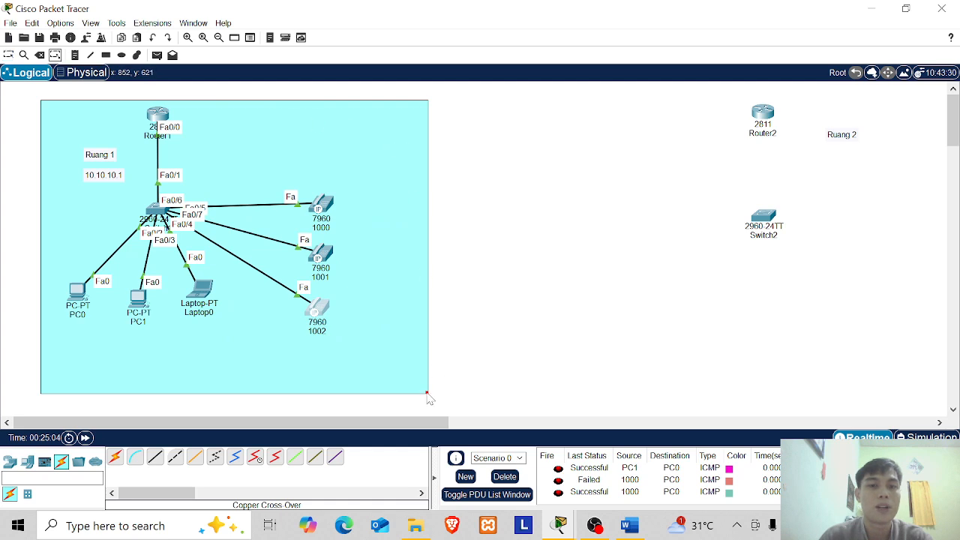
pyautogui.moveTo(428, 395); pyautogui.dragTo(358, 361)
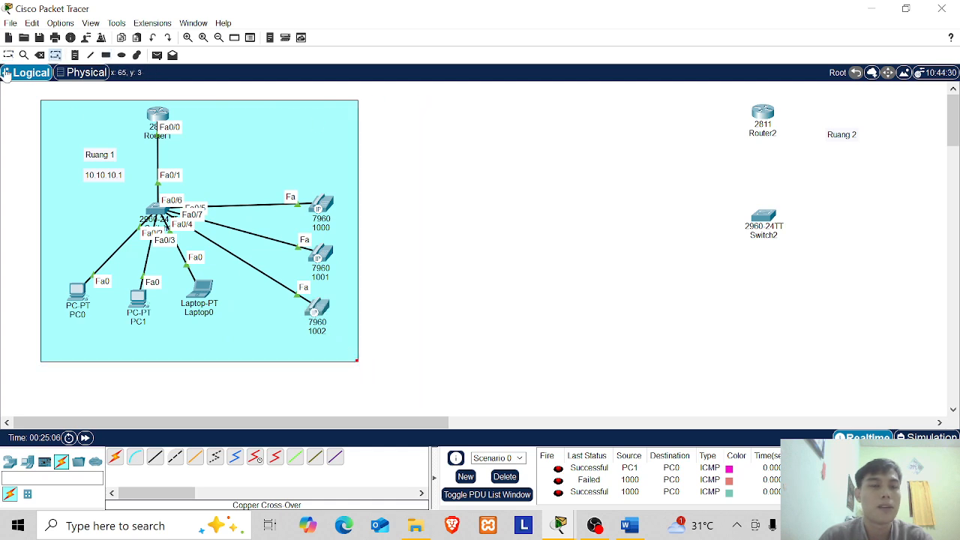
pyautogui.click(8, 54)
pyautogui.moveTo(158, 114); pyautogui.dragTo(164, 133)
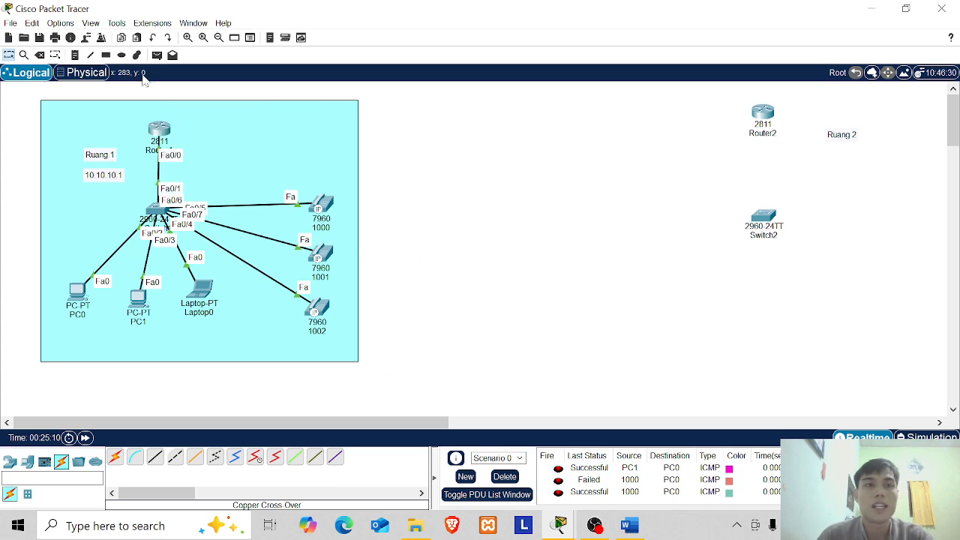
# Draw an outlined rectangle with green fill #55ff7f behind Router2, Switch2 and the Ruang 2 label
pyautogui.click(106, 55)
pyautogui.click(525, 89)
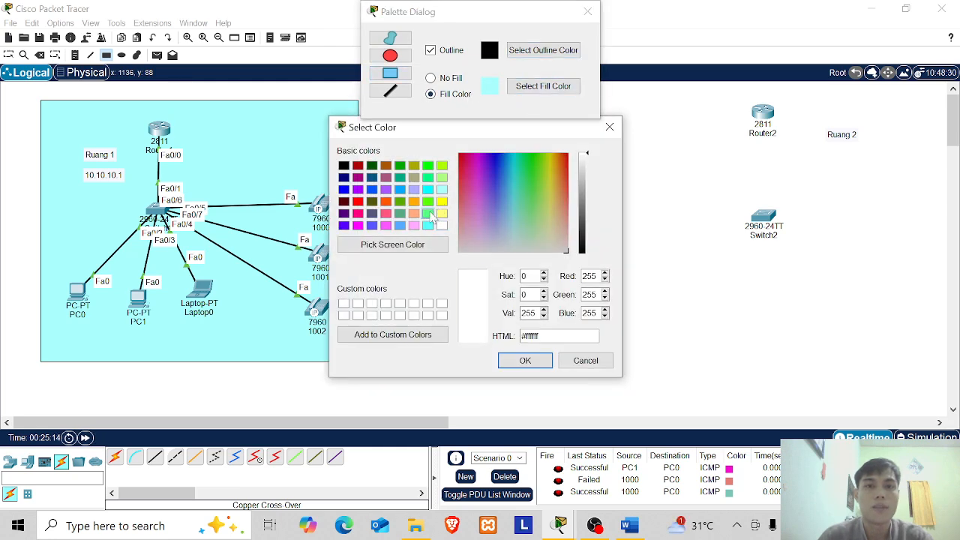
pyautogui.click(428, 214)
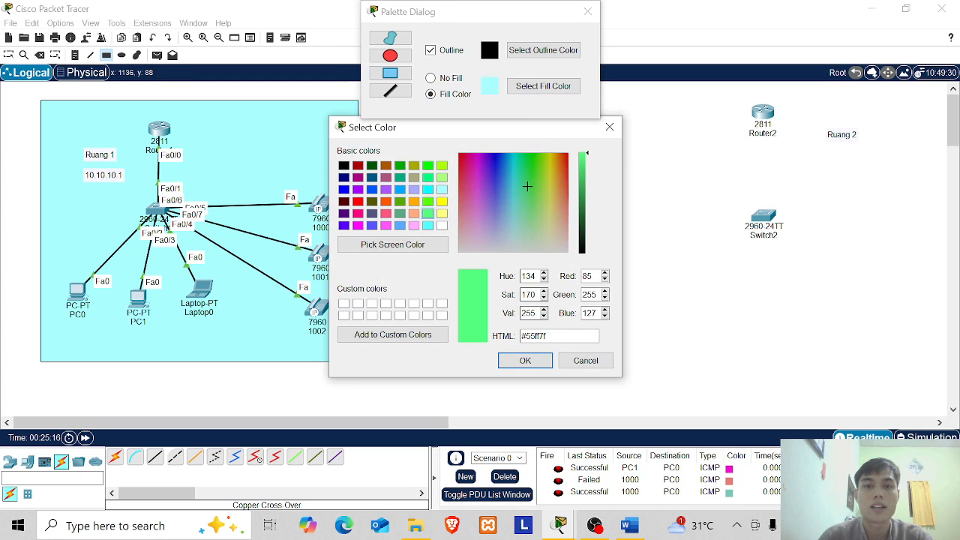
pyautogui.click(525, 361)
pyautogui.moveTo(675, 94); pyautogui.dragTo(955, 380)
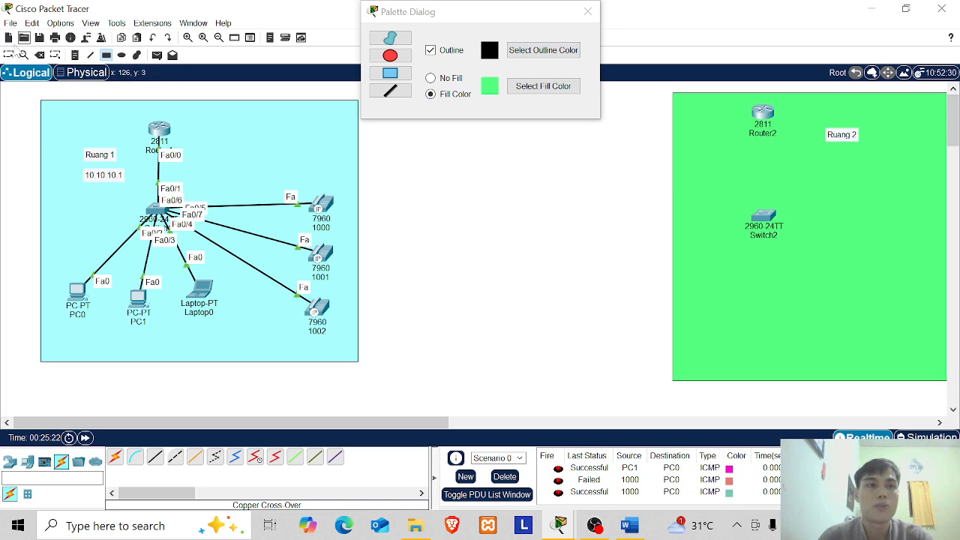
pyautogui.press('Escape')
# Shift the green rectangle left around the second network, tuck the Ruang 2 label near its upper corner, and close the drawing palette
pyautogui.moveTo(777, 307); pyautogui.dragTo(685, 312)
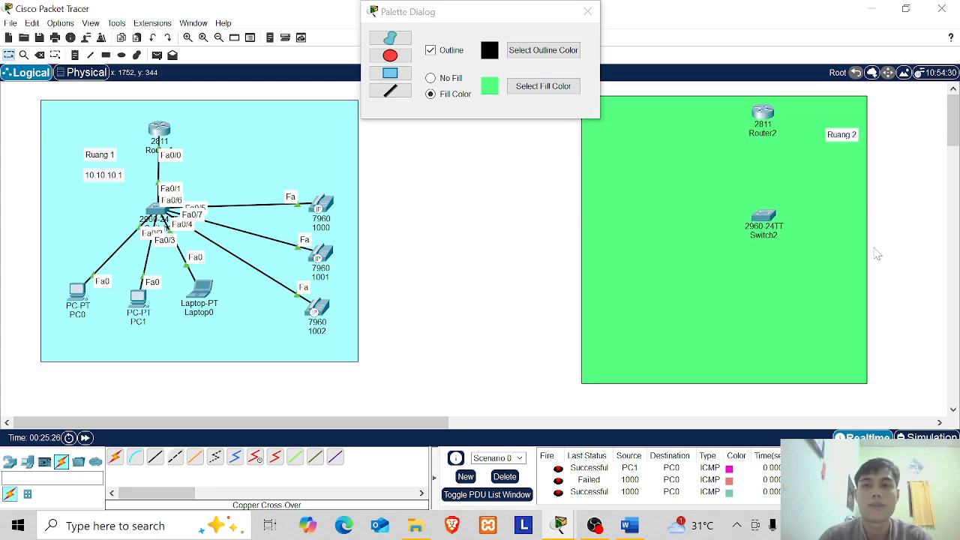
pyautogui.moveTo(843, 138); pyautogui.dragTo(836, 121)
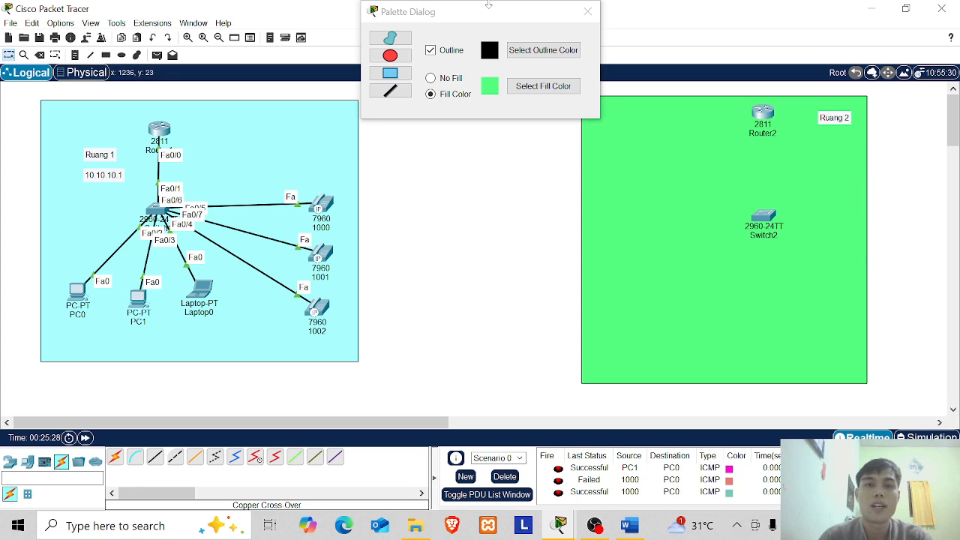
pyautogui.click(588, 11)
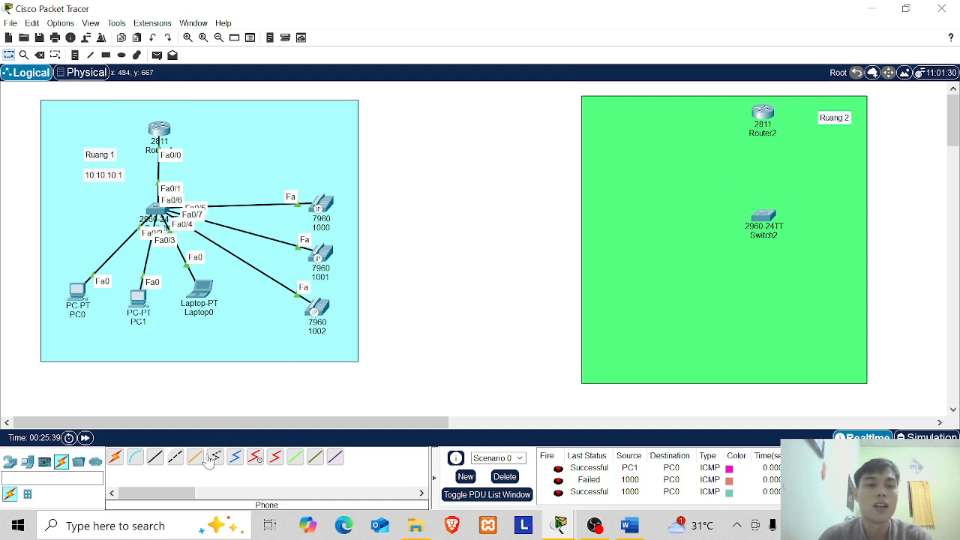
# Connect Router1's FastEthernet0/1 to Router2's FastEthernet0/1 with a Copper Cross-Over cable, then nudge Router2 down and Switch2 up
pyautogui.click(177, 459)
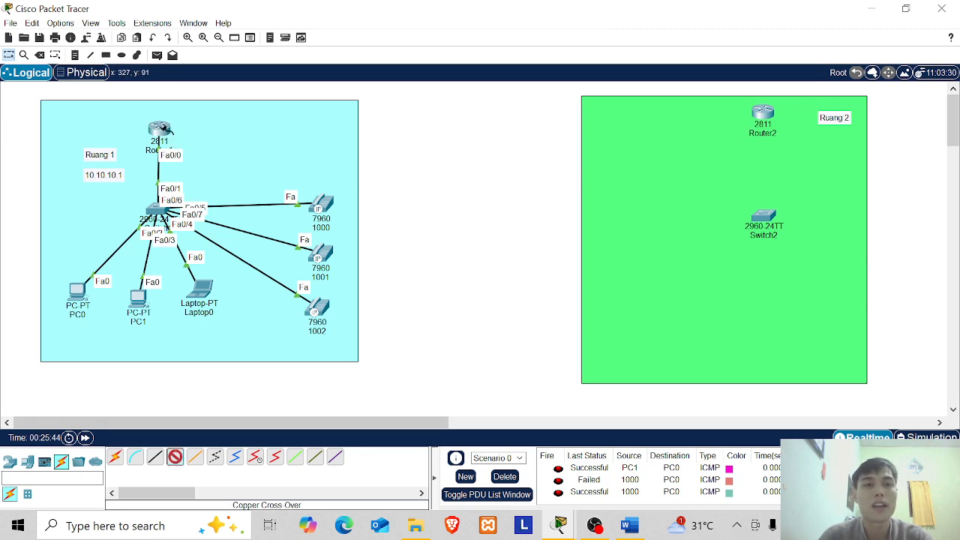
pyautogui.click(168, 133)
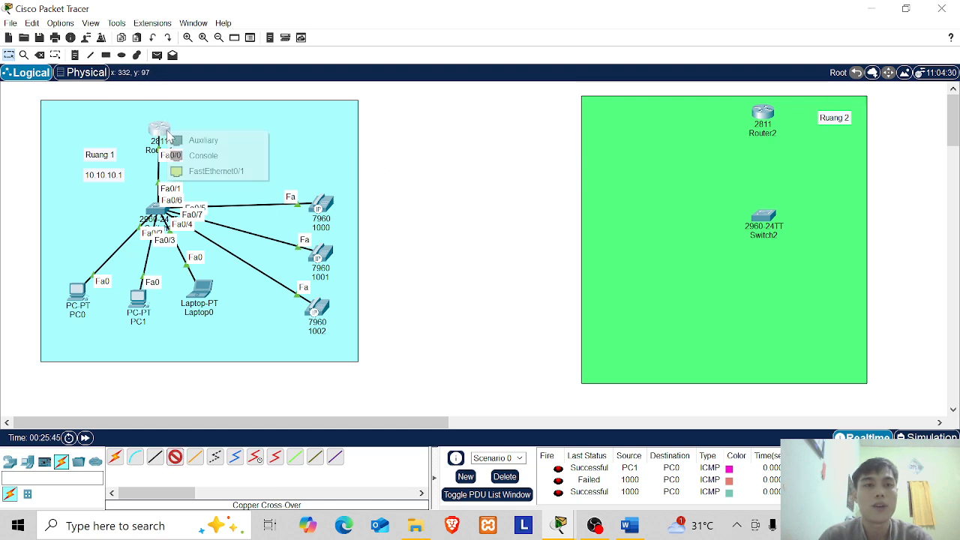
pyautogui.click(205, 172)
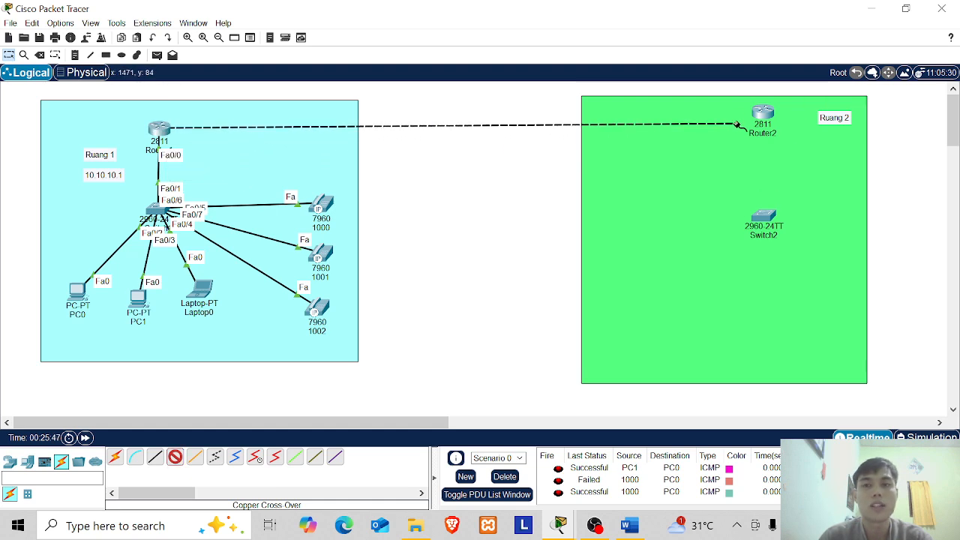
pyautogui.click(762, 113)
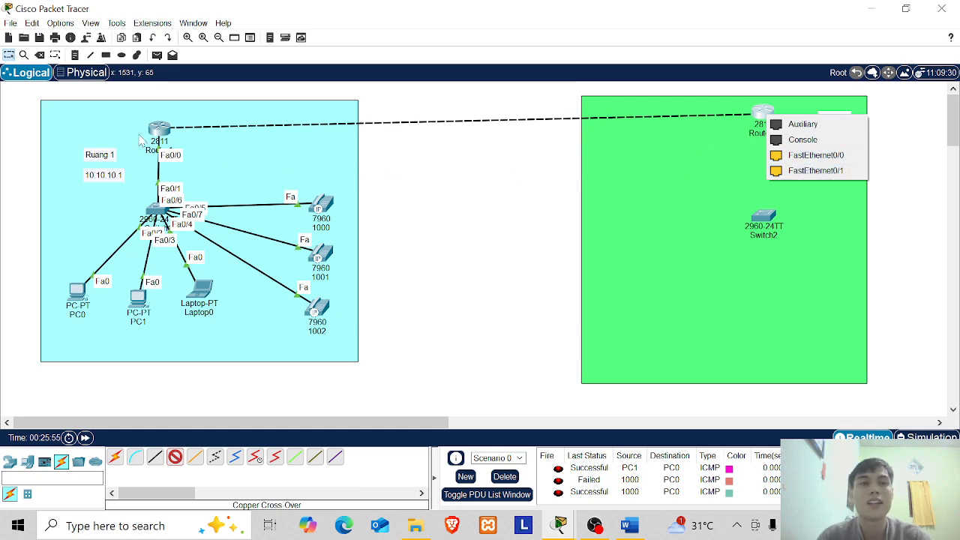
pyautogui.click(811, 171)
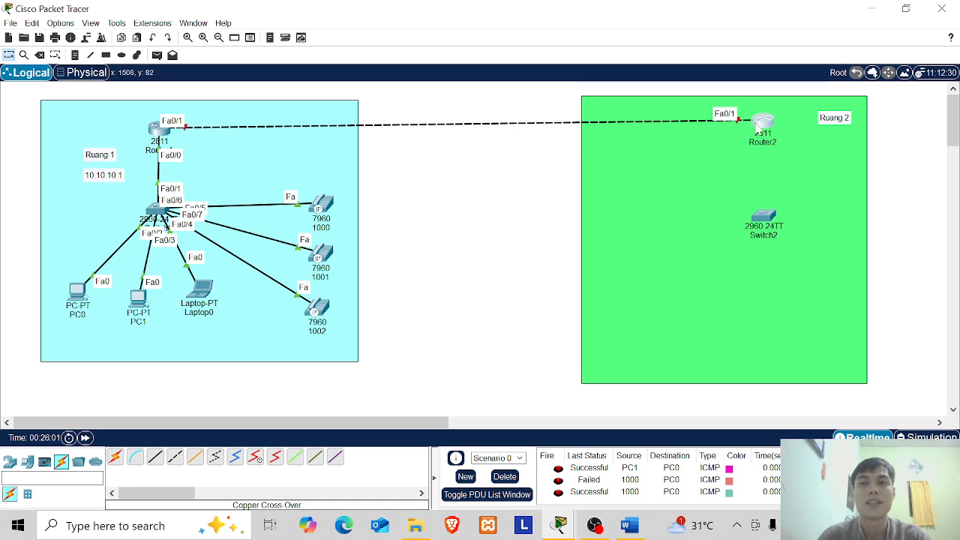
pyautogui.moveTo(757, 129); pyautogui.dragTo(760, 133)
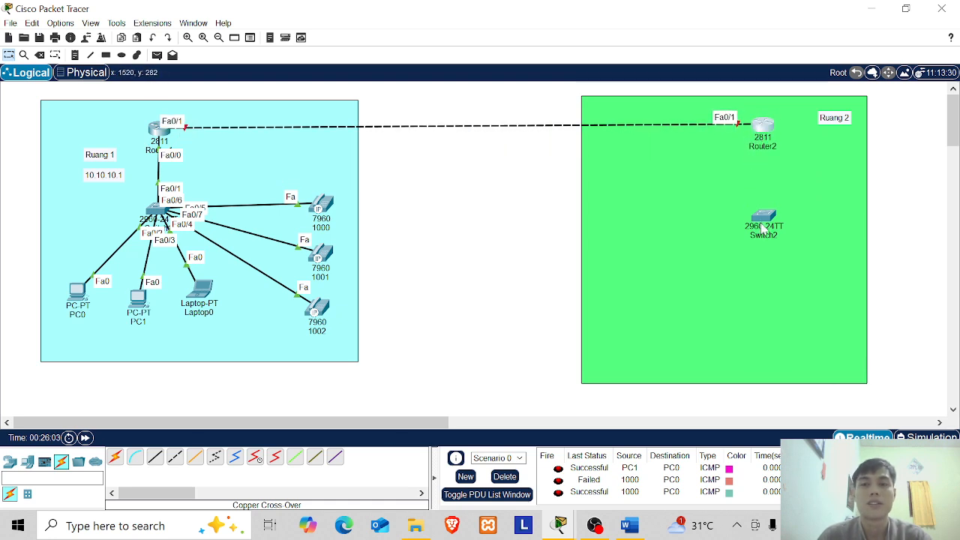
pyautogui.moveTo(762, 229); pyautogui.dragTo(765, 219)
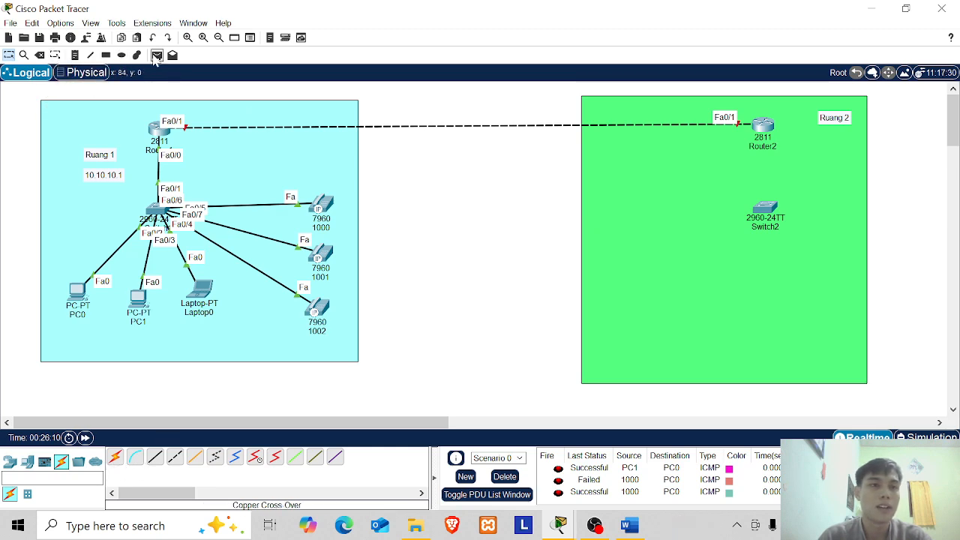
# Draw an outlined rectangle with orange fill in the lower gap between the cyan and green areas and close the drawing palette
pyautogui.click(106, 55)
pyautogui.click(531, 88)
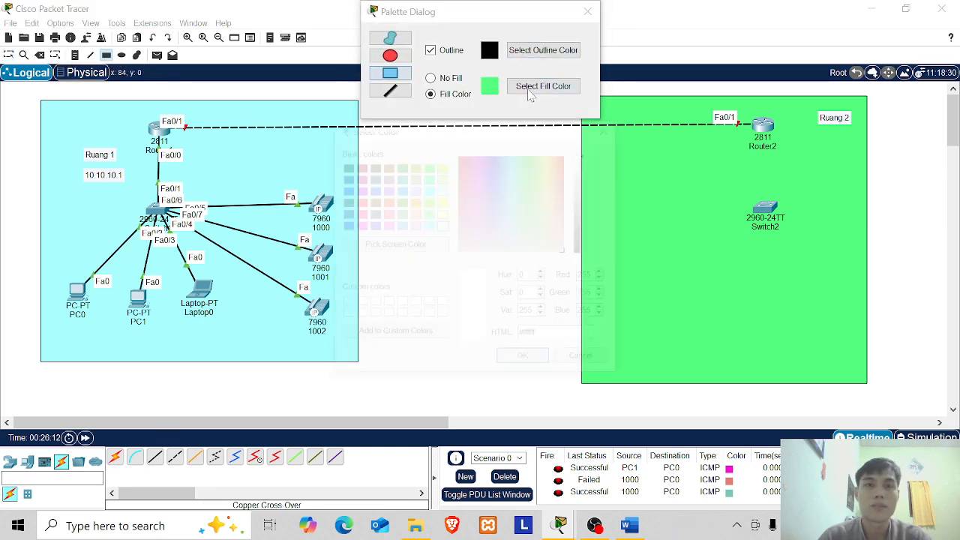
pyautogui.click(421, 204)
pyautogui.click(518, 356)
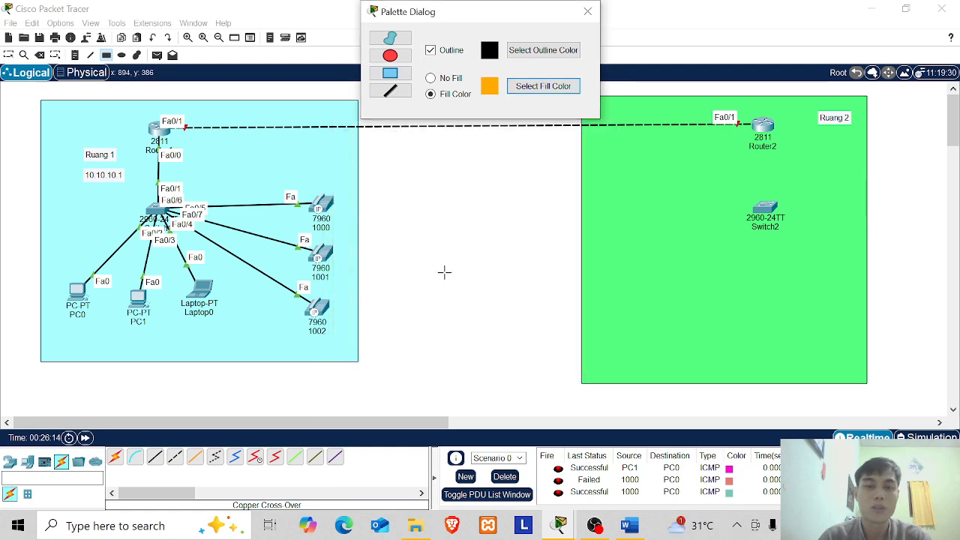
pyautogui.moveTo(406, 244); pyautogui.dragTo(573, 382)
pyautogui.click(588, 12)
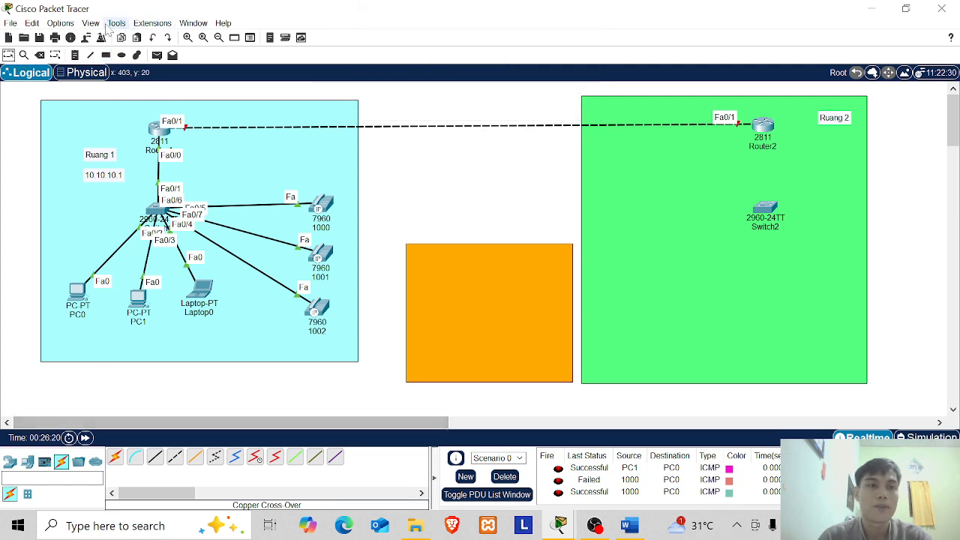
# Add a note reading "Ruang Main" and place it in the upper-left corner of the orange rectangle
pyautogui.click(75, 55)
pyautogui.click(424, 212)
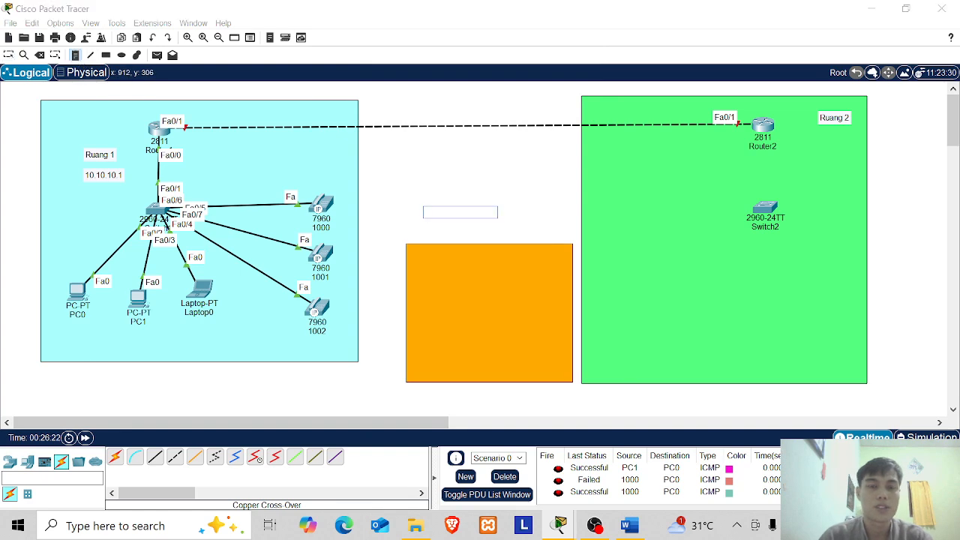
pyautogui.write('Ruang Main')
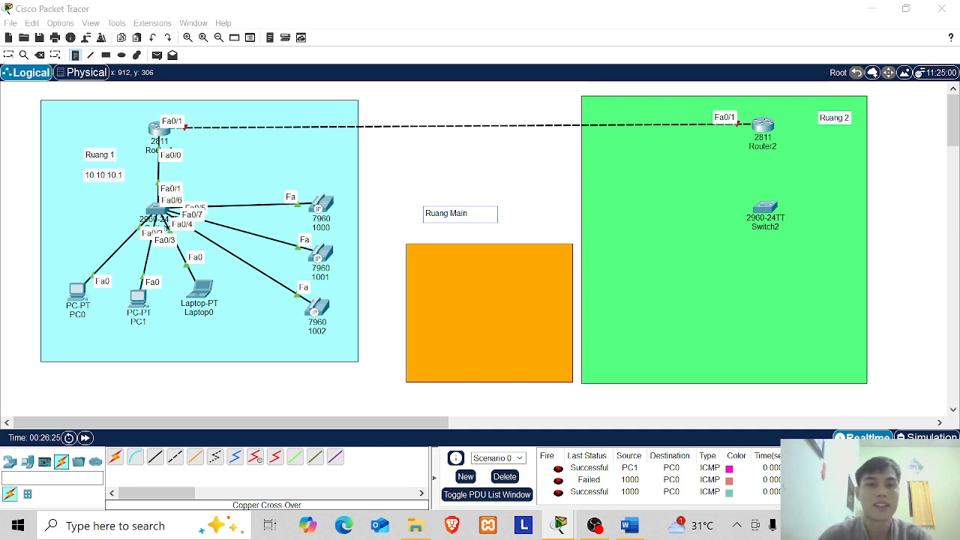
pyautogui.click(8, 55)
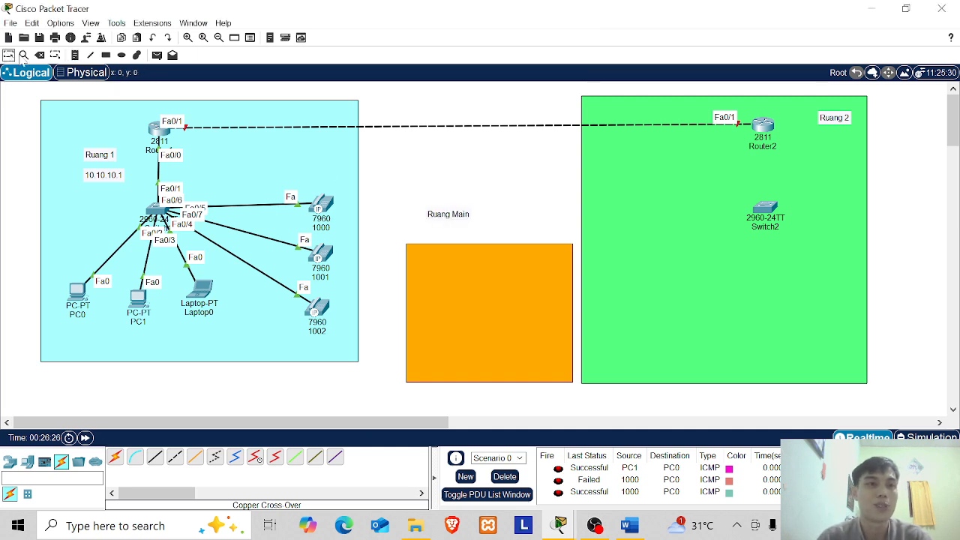
pyautogui.moveTo(455, 218); pyautogui.dragTo(448, 265)
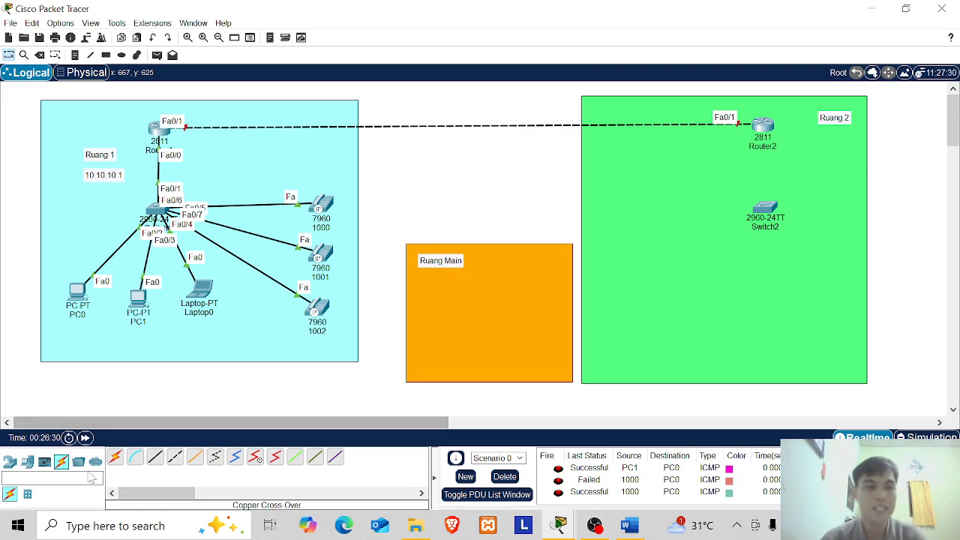
# Add an AccessPoint-PT, rename it "Access Point 1" and place it in the orange rectangle beside the Ruang Main label
pyautogui.click(30, 464)
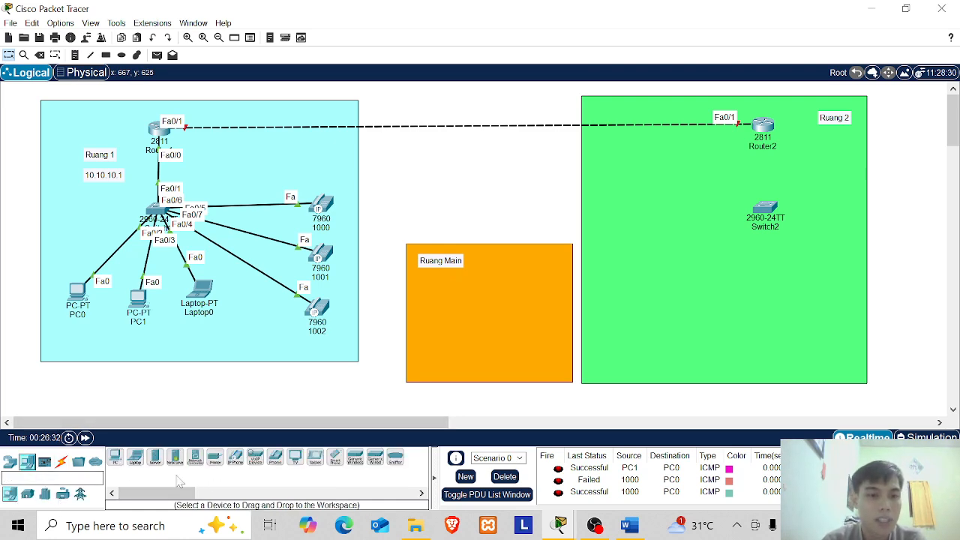
pyautogui.click(10, 461)
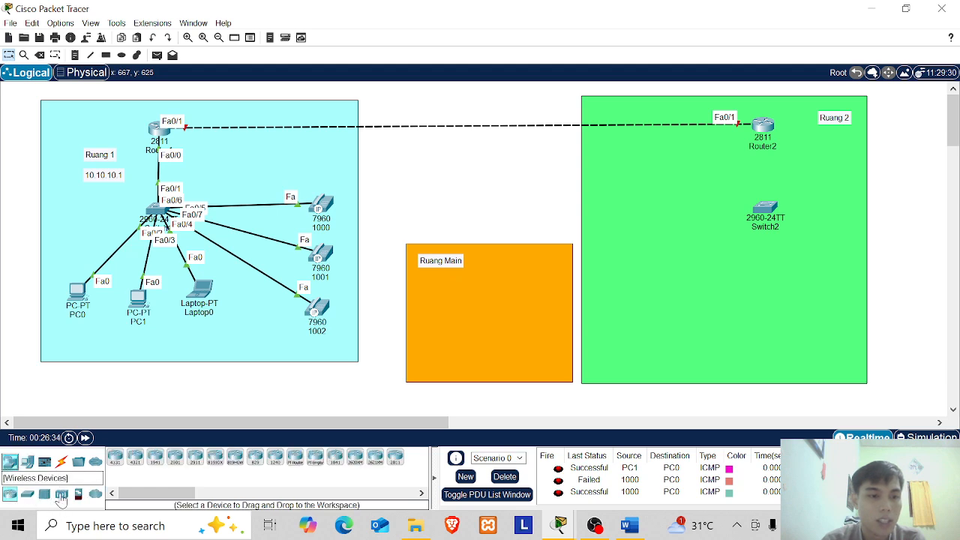
pyautogui.click(62, 493)
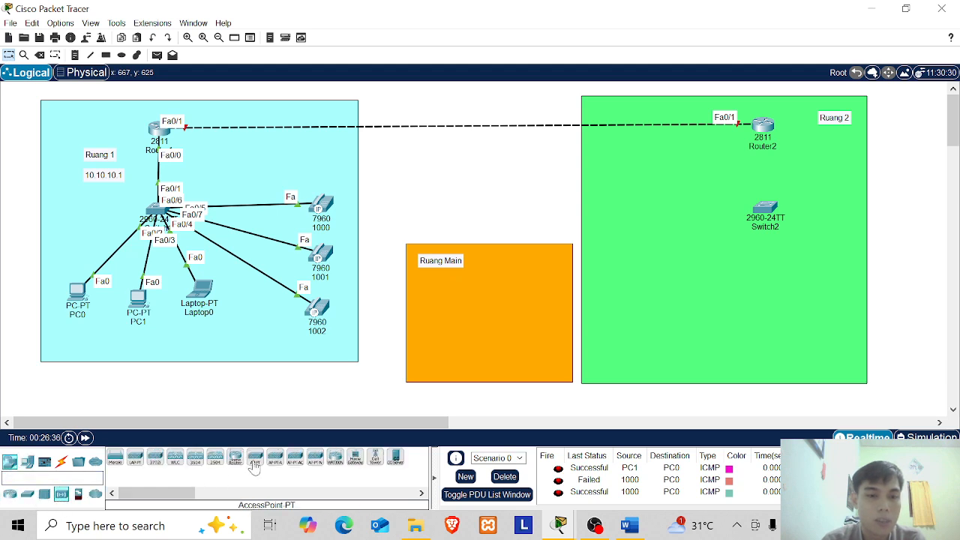
pyautogui.moveTo(255, 464); pyautogui.dragTo(700, 221)
pyautogui.click(680, 223)
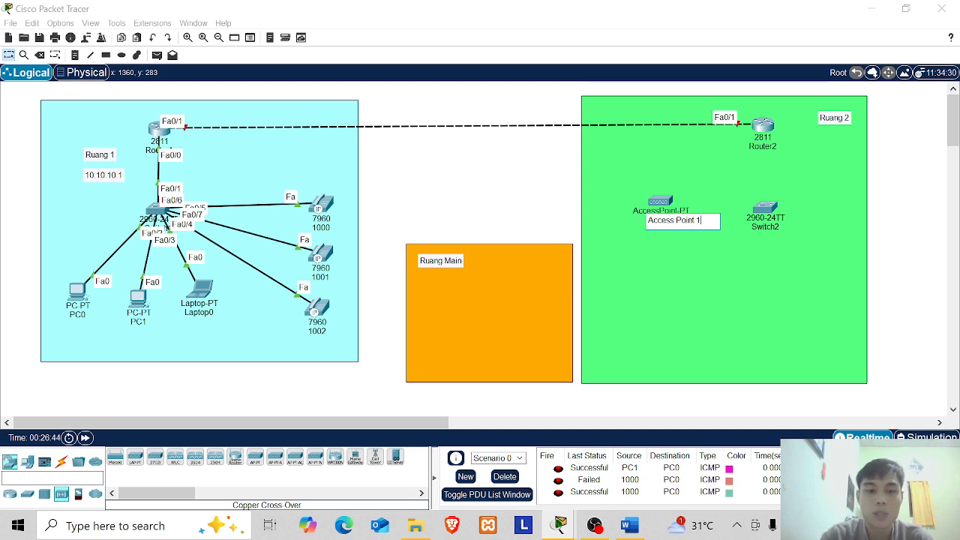
pyautogui.click(885, 231)
pyautogui.moveTo(660, 201); pyautogui.dragTo(527, 272)
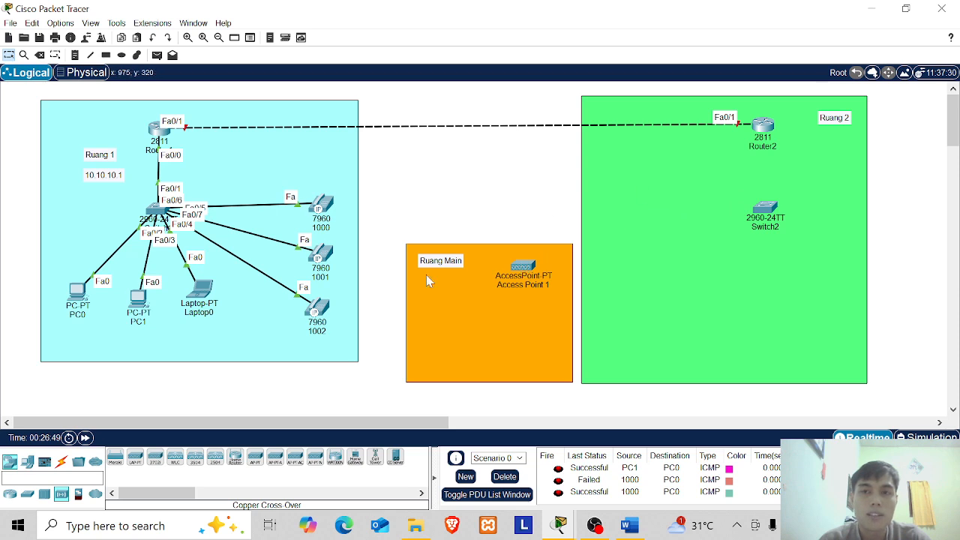
# Place three PCs in the Ruang Main area, one below the label and two along the lower edge
pyautogui.click(27, 464)
pyautogui.click(114, 458)
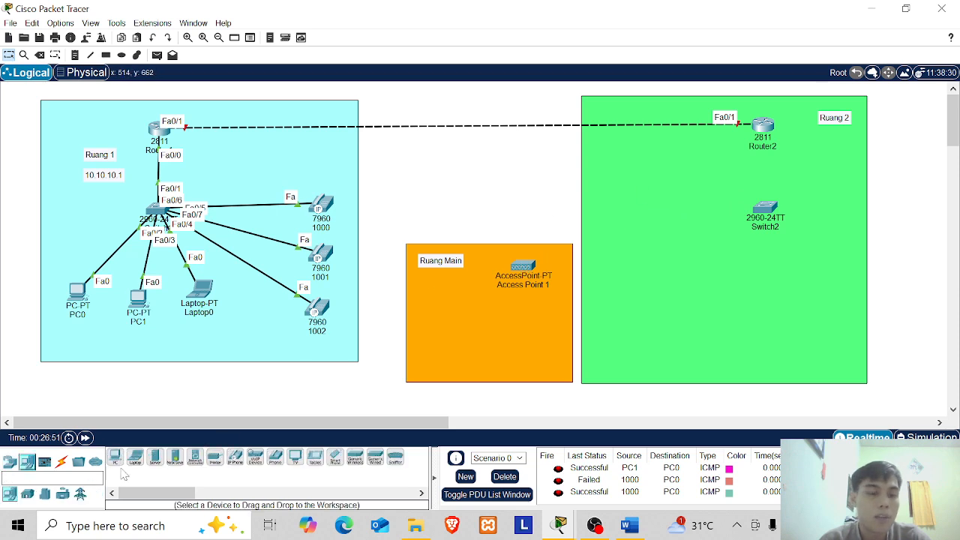
pyautogui.click(433, 309)
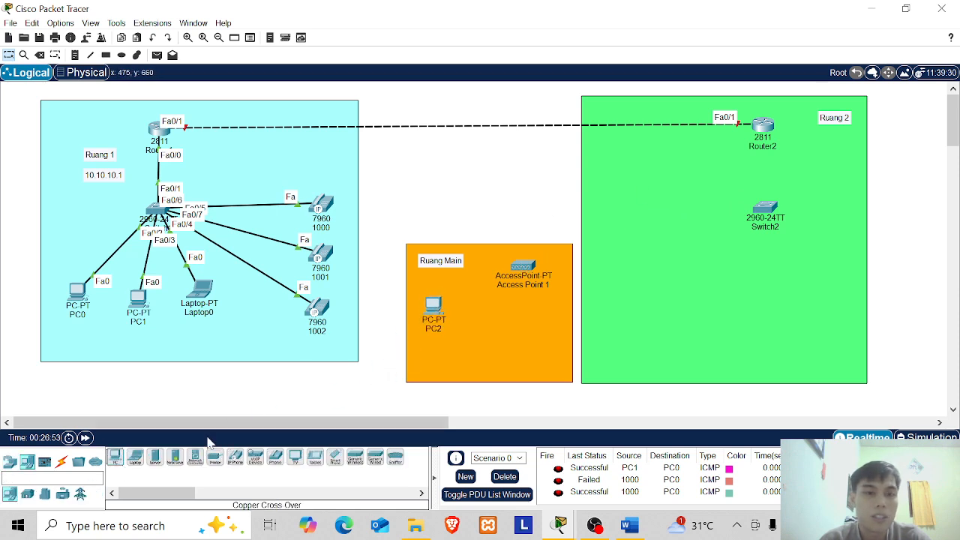
pyautogui.click(115, 458)
pyautogui.click(478, 360)
pyautogui.click(115, 458)
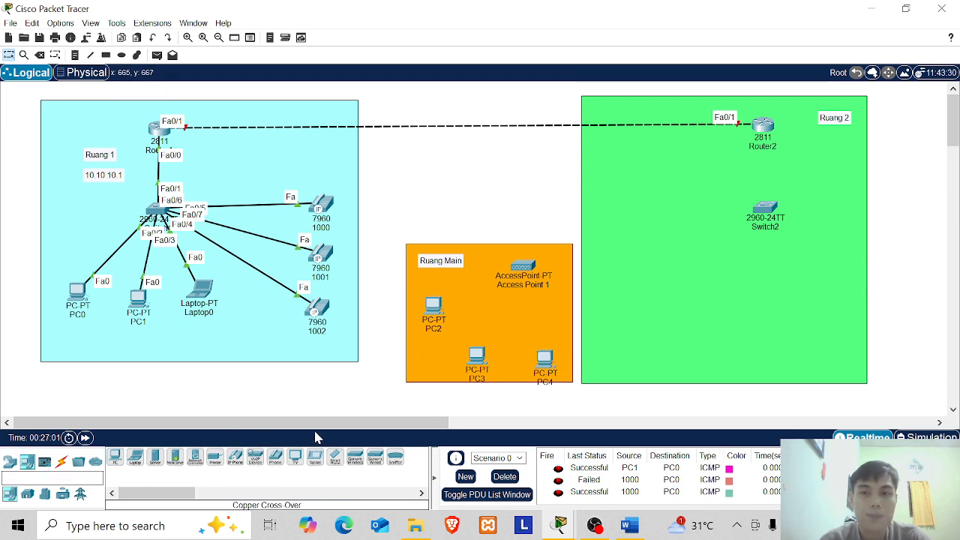
# Place three 7960 IP phones in a row along the lower edge of the green Ruang 2 rectangle
pyautogui.click(234, 459)
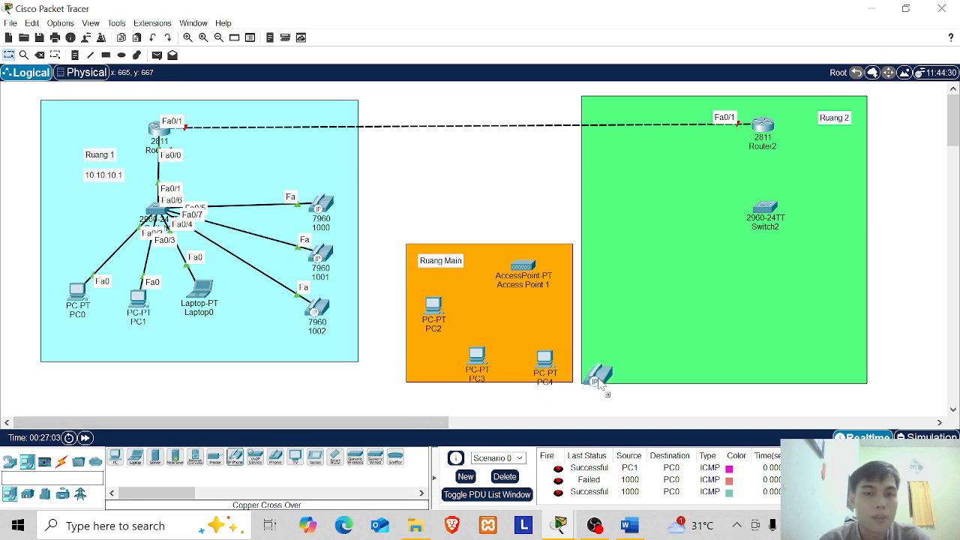
pyautogui.click(617, 358)
pyautogui.click(235, 459)
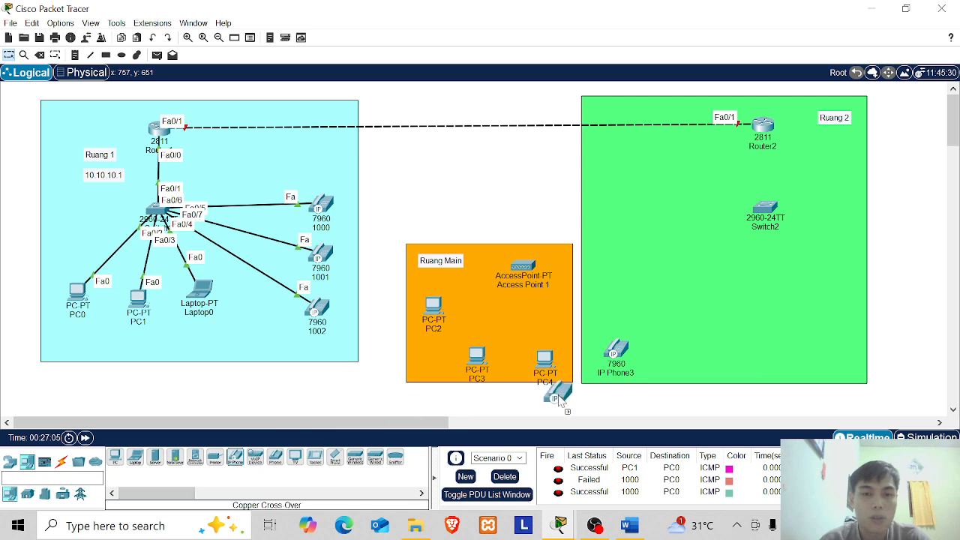
pyautogui.click(829, 363)
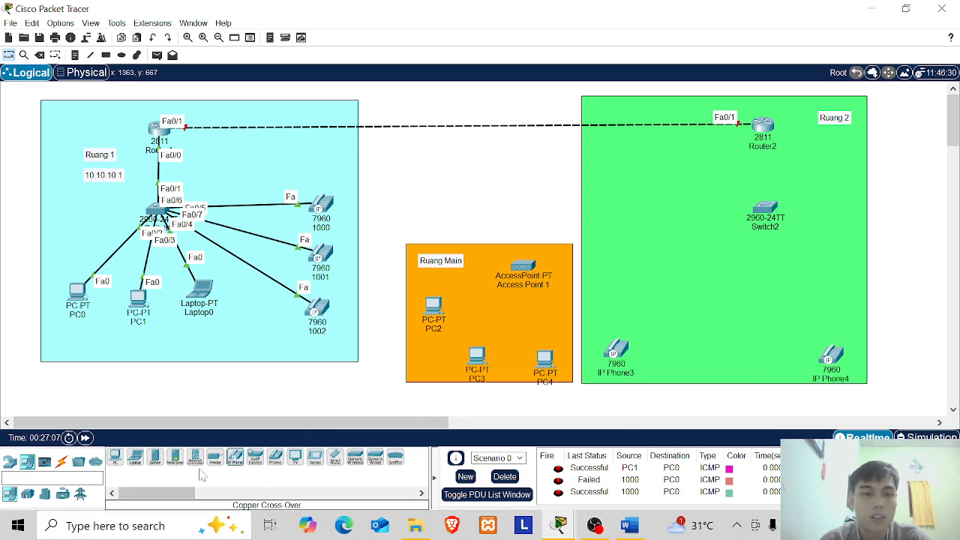
pyautogui.click(236, 460)
pyautogui.click(723, 354)
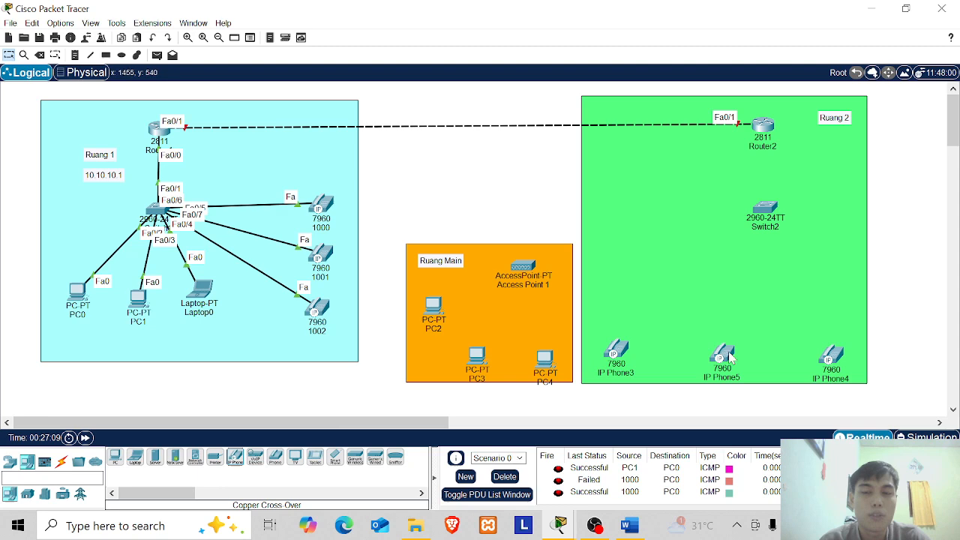
# Add two PCs side by side in the Ruang 2 area, between Switch2 and the row of IP phones
pyautogui.click(116, 457)
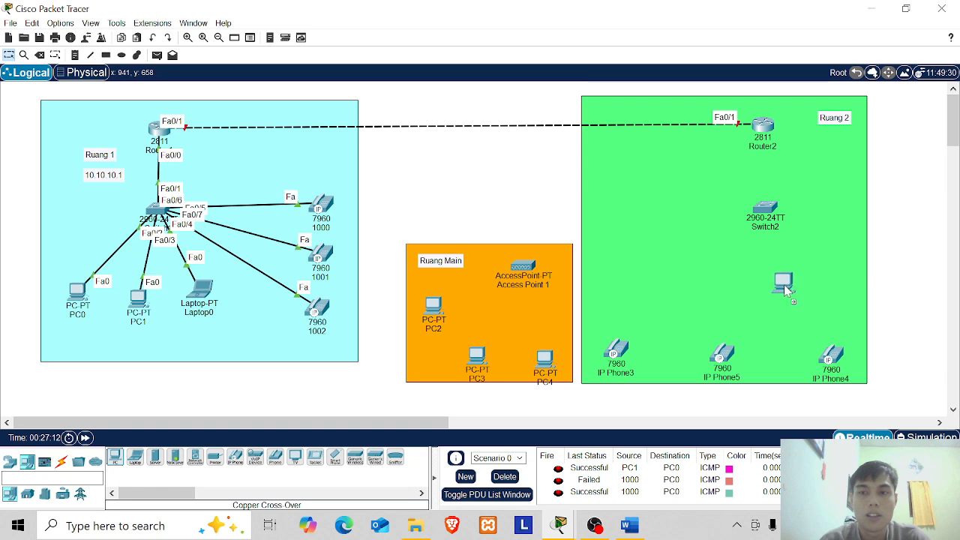
pyautogui.click(823, 284)
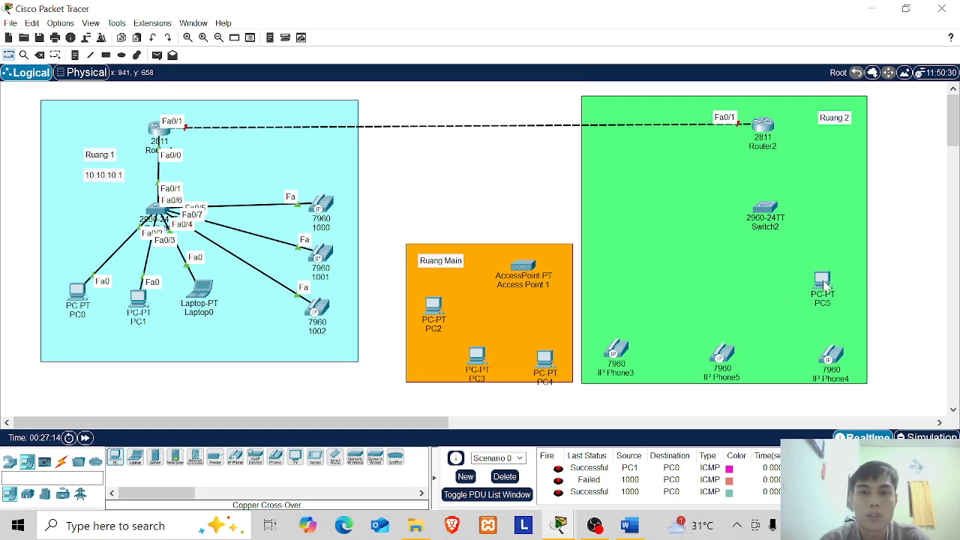
pyautogui.click(116, 457)
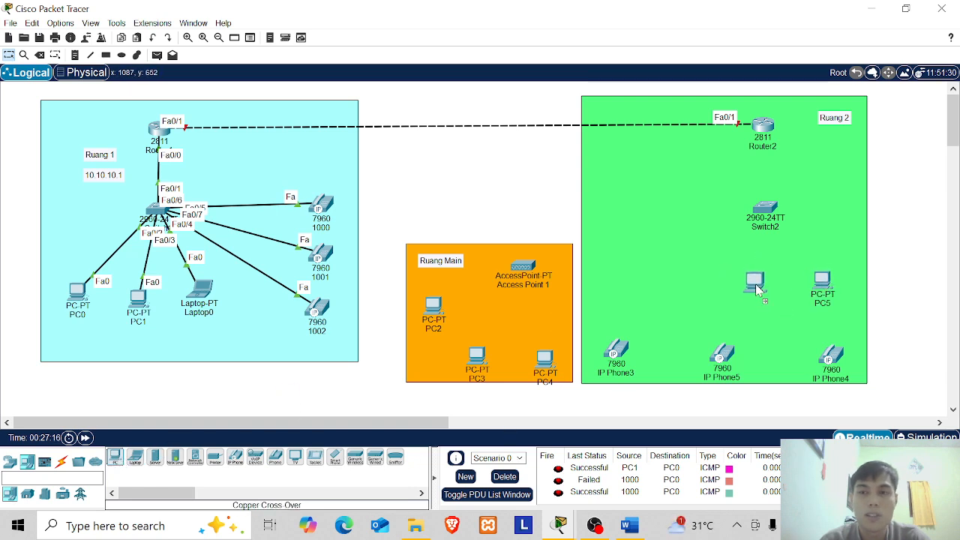
pyautogui.click(745, 284)
# Rearrange Ruang 2 with Router2 and Switch2 side by side near the upper edge and PC6 above PC5 along the right side
pyautogui.moveTo(839, 284); pyautogui.dragTo(852, 232)
pyautogui.moveTo(766, 210); pyautogui.dragTo(737, 215)
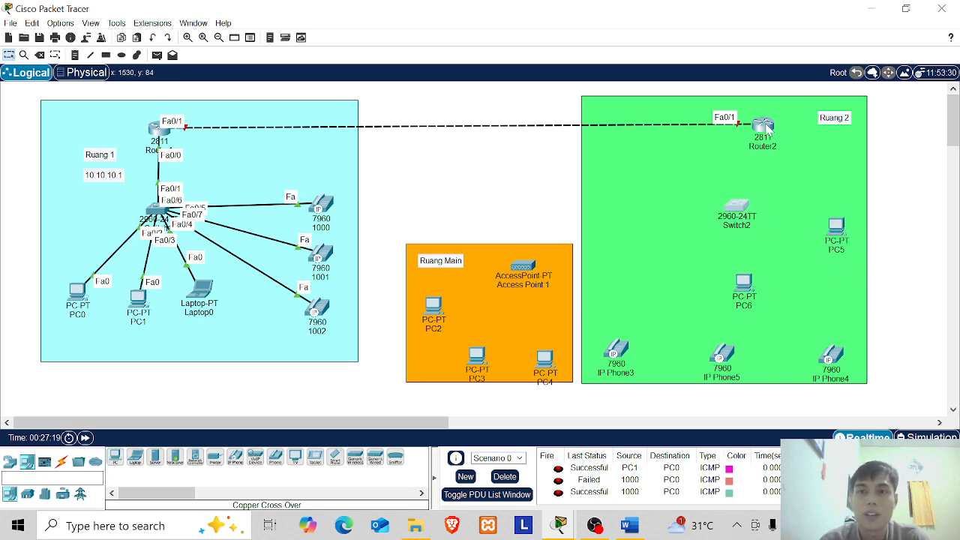
pyautogui.moveTo(769, 129); pyautogui.dragTo(647, 129)
pyautogui.moveTo(757, 216); pyautogui.dragTo(741, 135)
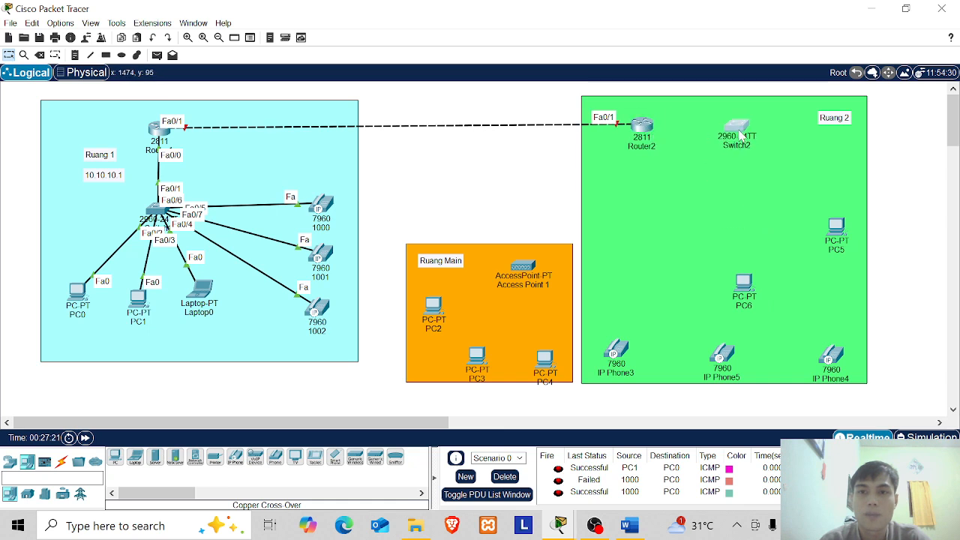
pyautogui.moveTo(748, 299); pyautogui.dragTo(815, 171)
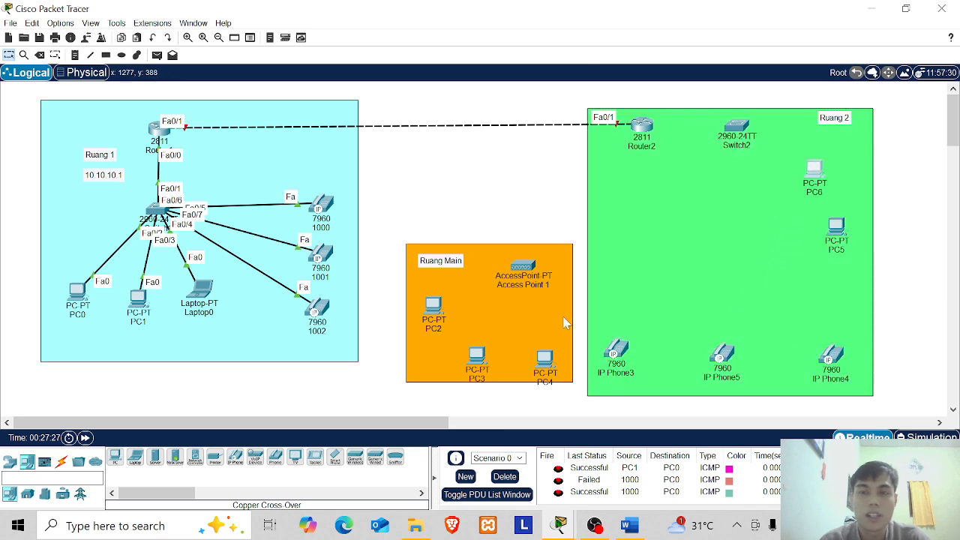
# Plug the power adapter into each of the three Ruang 2 phones, IP Phone3, IP Phone5 and IP Phone4
pyautogui.click(615, 350)
pyautogui.moveTo(812, 448); pyautogui.dragTo(518, 162)
pyautogui.click(843, 10)
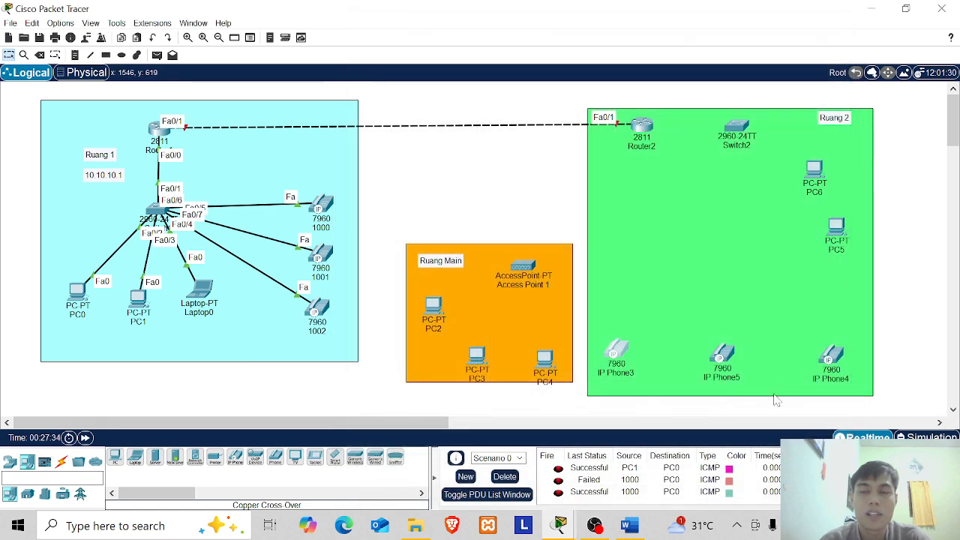
pyautogui.click(723, 356)
pyautogui.moveTo(541, 180); pyautogui.dragTo(517, 167)
pyautogui.click(843, 11)
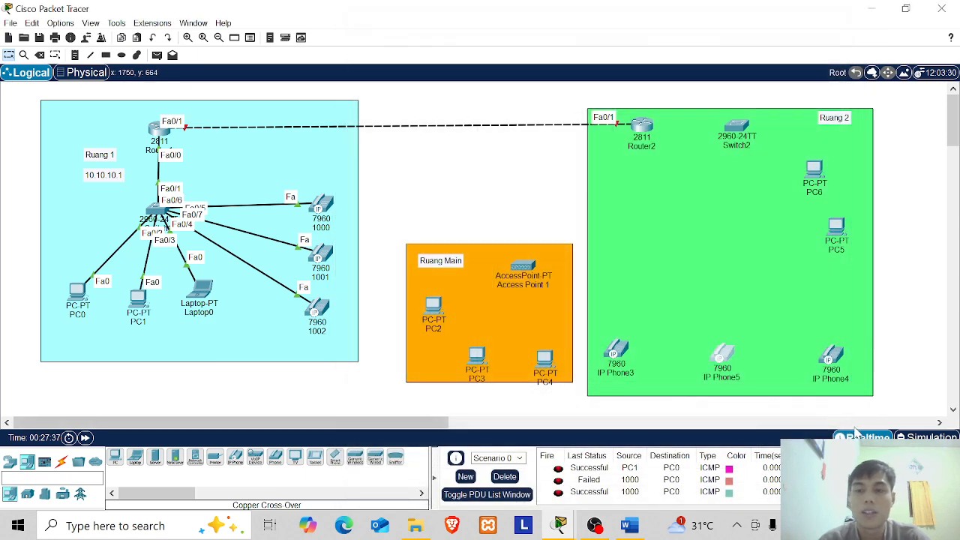
pyautogui.click(830, 355)
pyautogui.moveTo(773, 444); pyautogui.dragTo(517, 167)
pyautogui.click(844, 11)
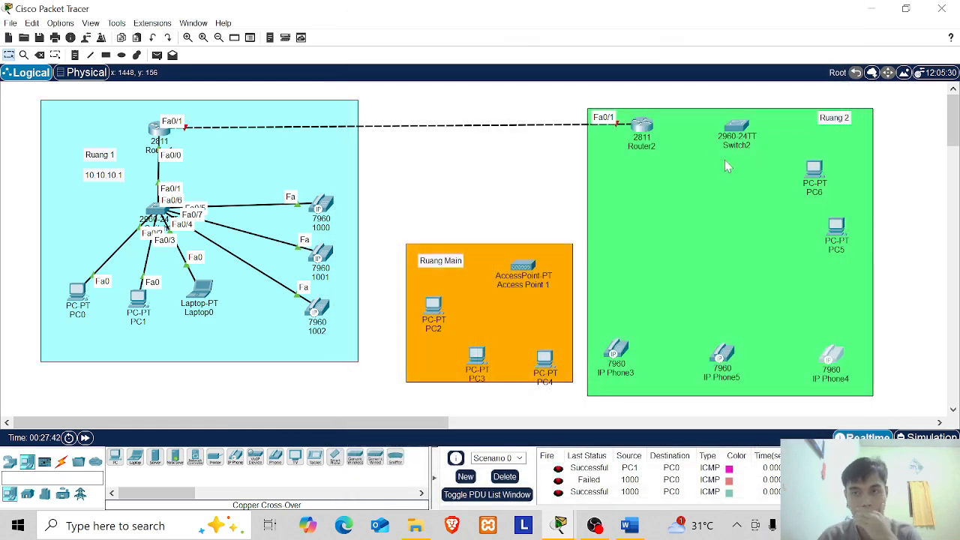
# Align PC6 directly above PC5 in Ruang 2 and cable Router2 to Switch2 with the automatically chosen connection type
pyautogui.moveTo(818, 170); pyautogui.dragTo(838, 175)
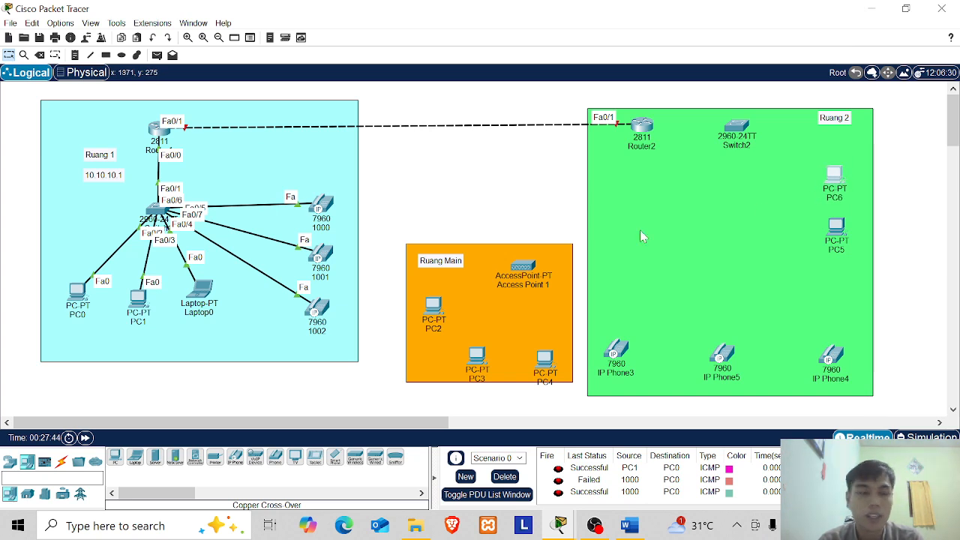
pyautogui.click(63, 460)
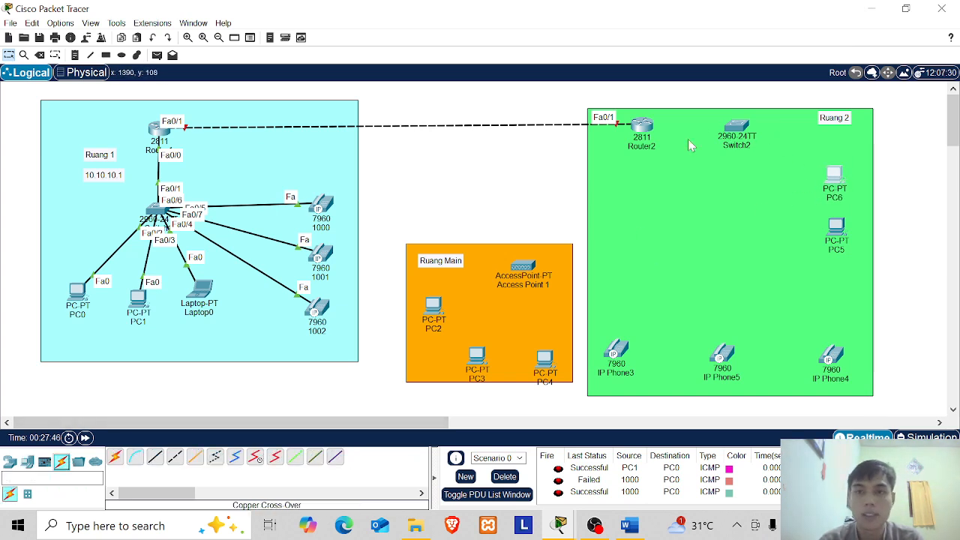
pyautogui.click(114, 457)
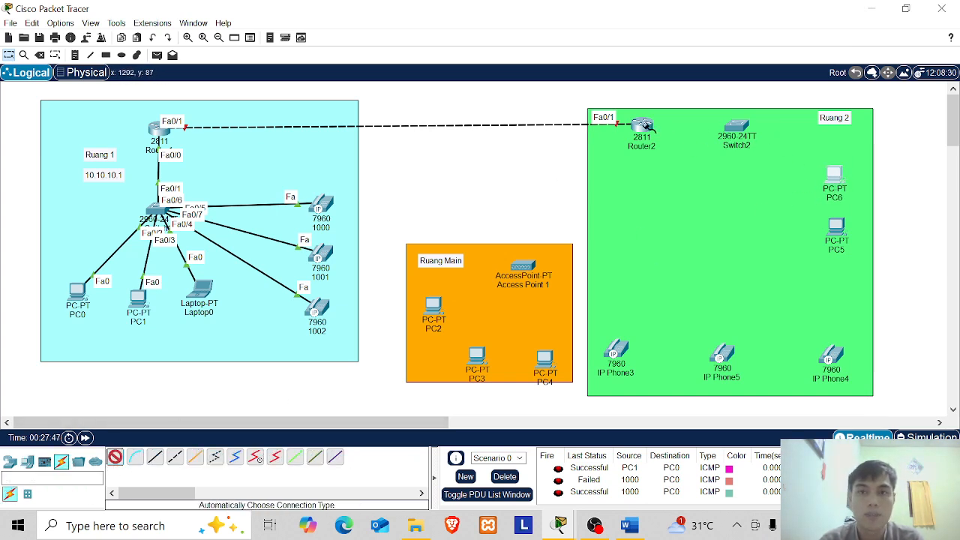
pyautogui.click(643, 126)
pyautogui.click(738, 127)
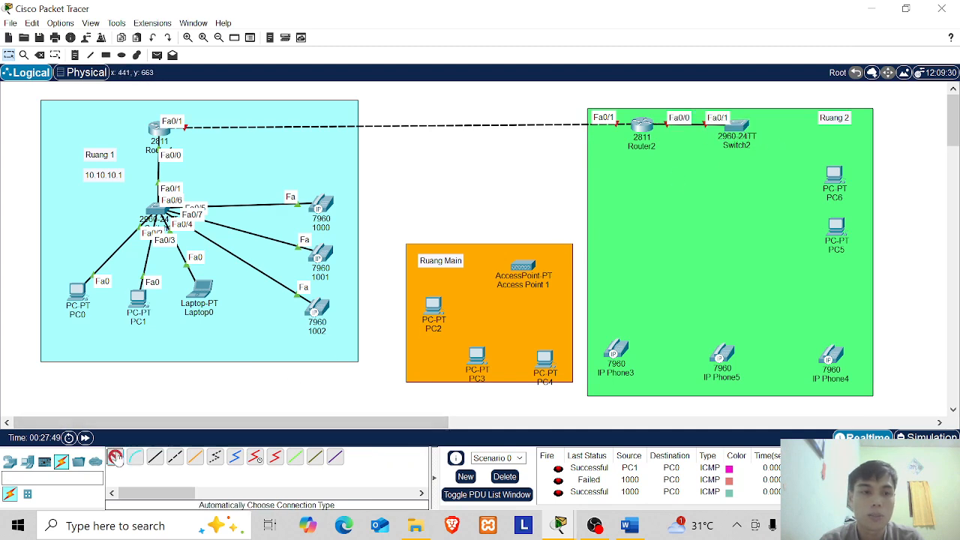
# Cable Switch2 to PC6 and to PC5 using the automatically chosen connection type
pyautogui.click(739, 129)
pyautogui.click(835, 174)
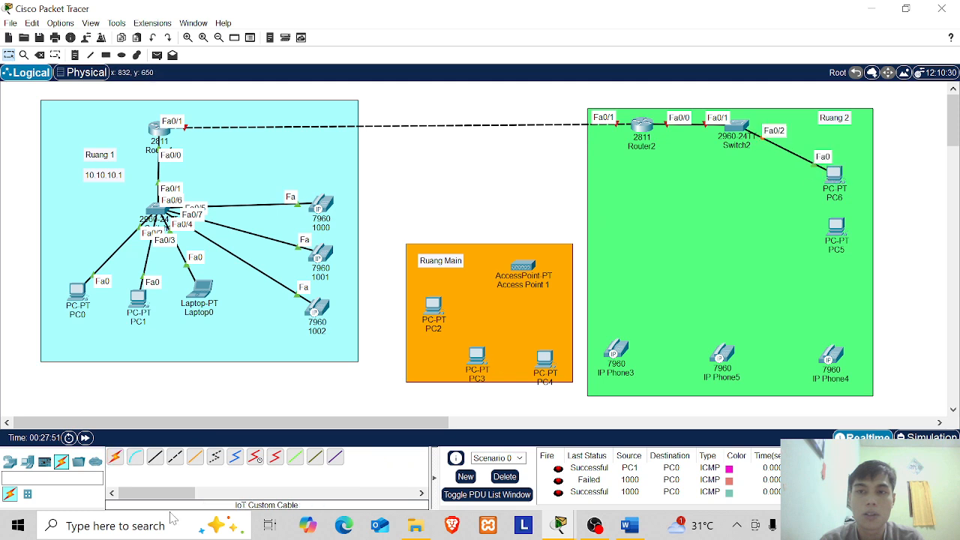
pyautogui.click(115, 457)
pyautogui.click(738, 127)
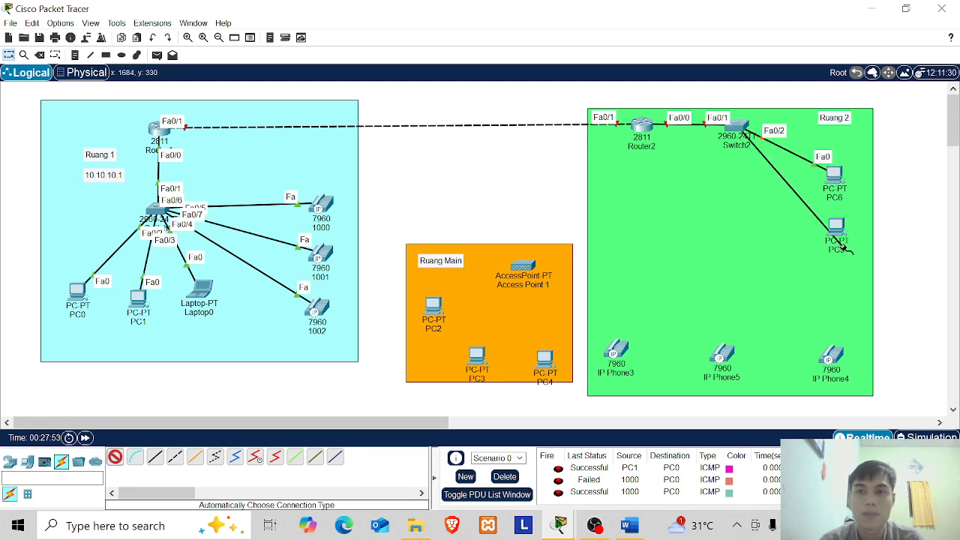
pyautogui.click(837, 228)
# Cable Switch2 to IP Phone4, IP Phone5 and IP Phone3 using the automatically chosen connection type
pyautogui.click(115, 457)
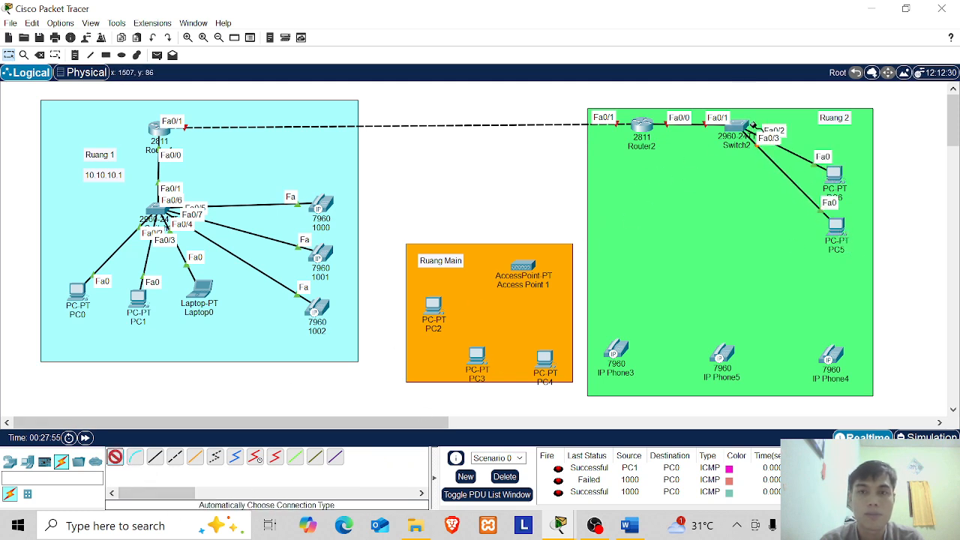
pyautogui.click(743, 127)
pyautogui.click(831, 353)
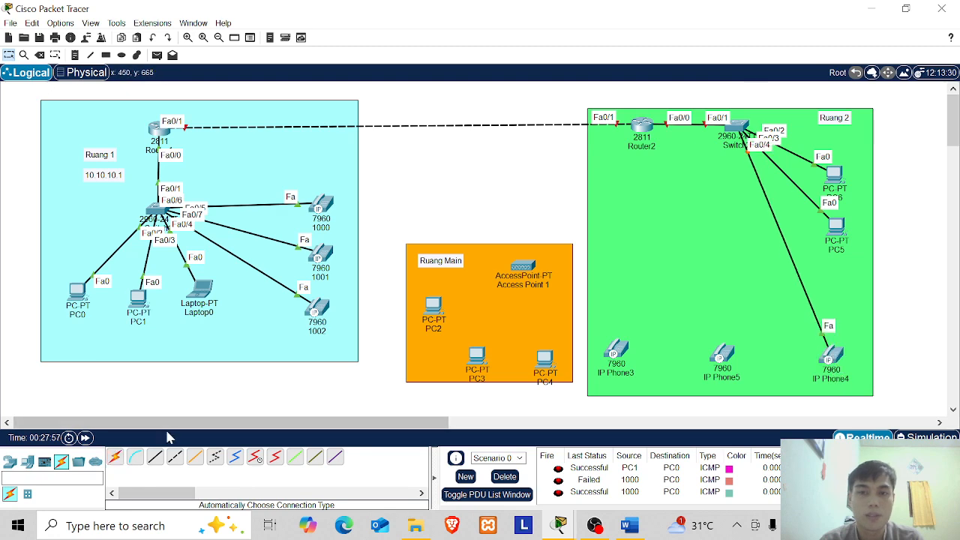
pyautogui.click(117, 457)
pyautogui.click(740, 128)
pyautogui.click(723, 353)
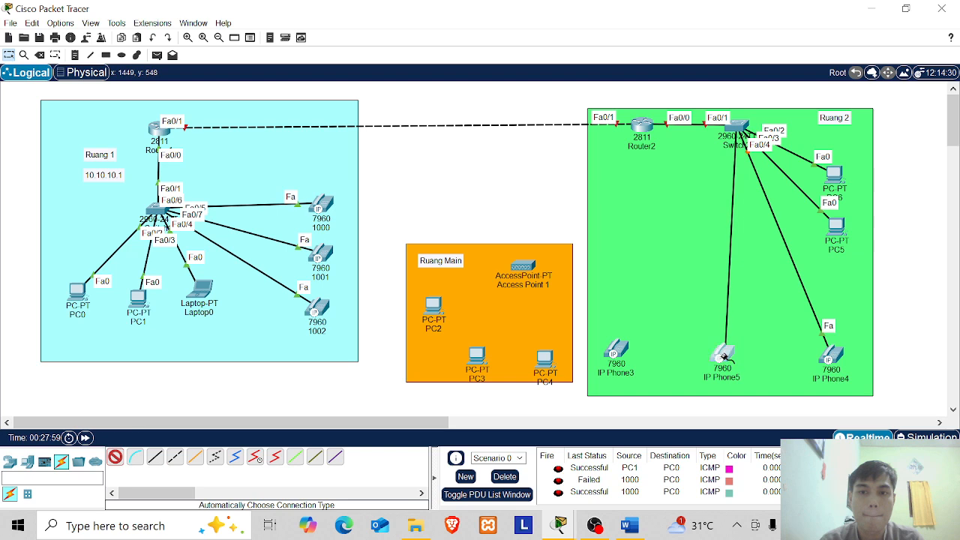
pyautogui.click(115, 458)
pyautogui.click(739, 129)
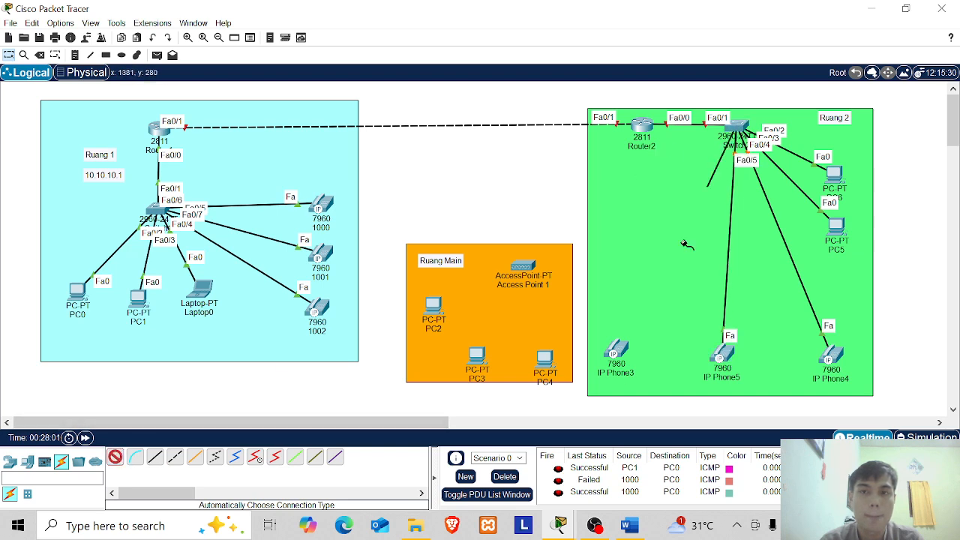
pyautogui.click(615, 351)
# Connect Switch2 to Access Point 1 in Ruang Main, and nudge the access point, PC4 and PC3 into place within the orange area
pyautogui.click(115, 457)
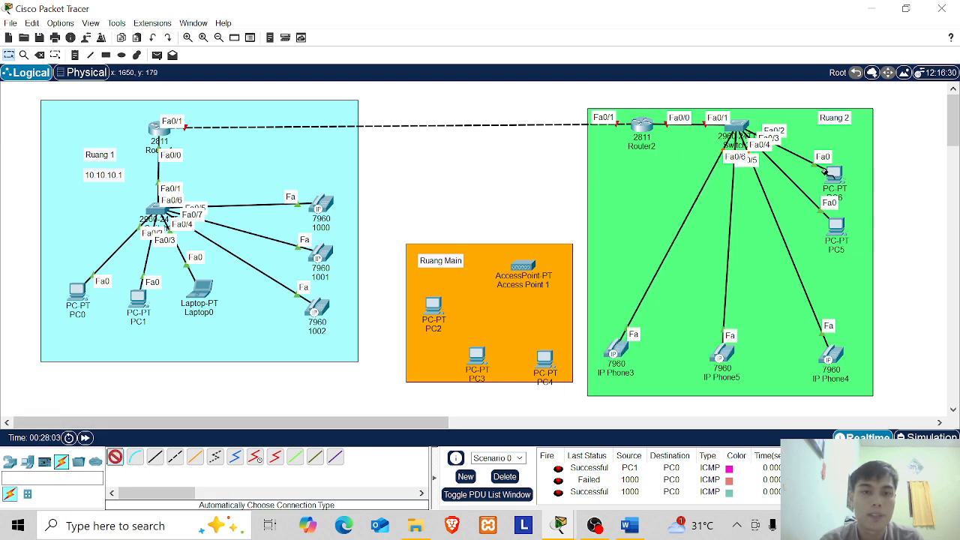
pyautogui.click(739, 129)
pyautogui.click(526, 272)
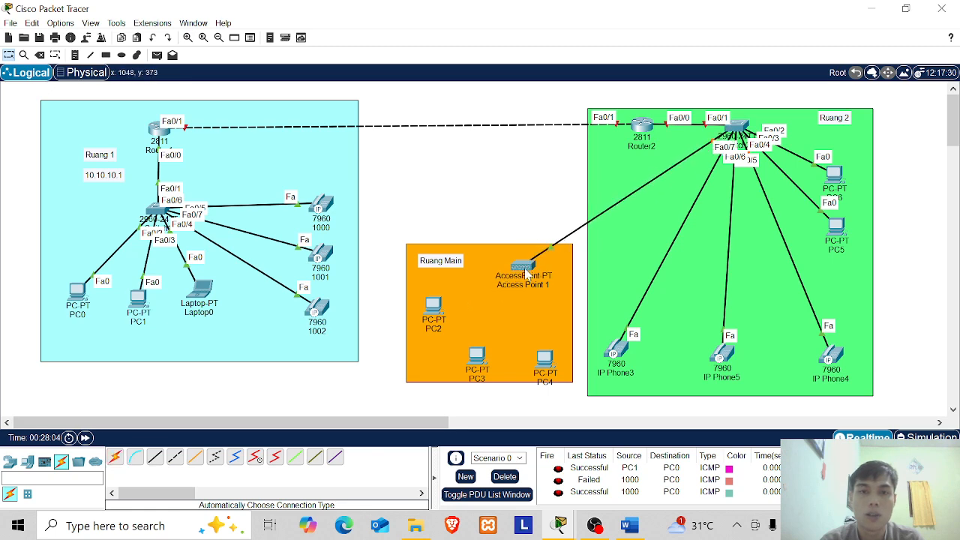
pyautogui.moveTo(525, 268); pyautogui.dragTo(530, 275)
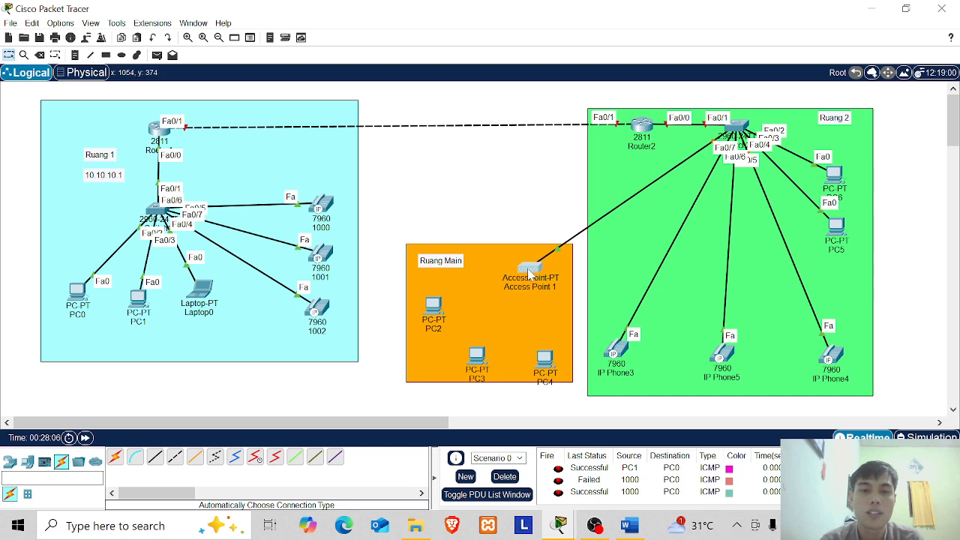
pyautogui.click(546, 360)
pyautogui.click(480, 359)
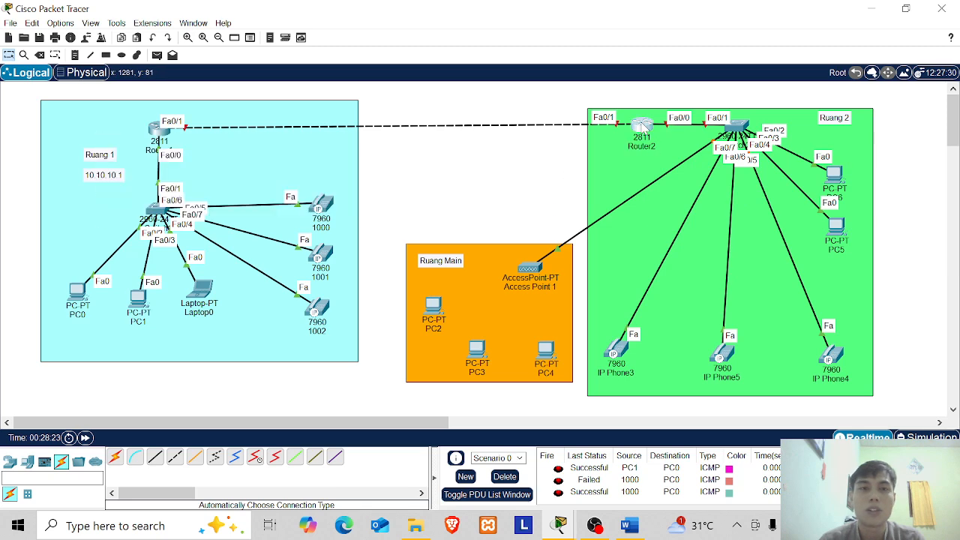
# Check the port status of FastEthernet0/1 on Router1 in Ruang 1, which faces the link to Router2
pyautogui.click(643, 126)
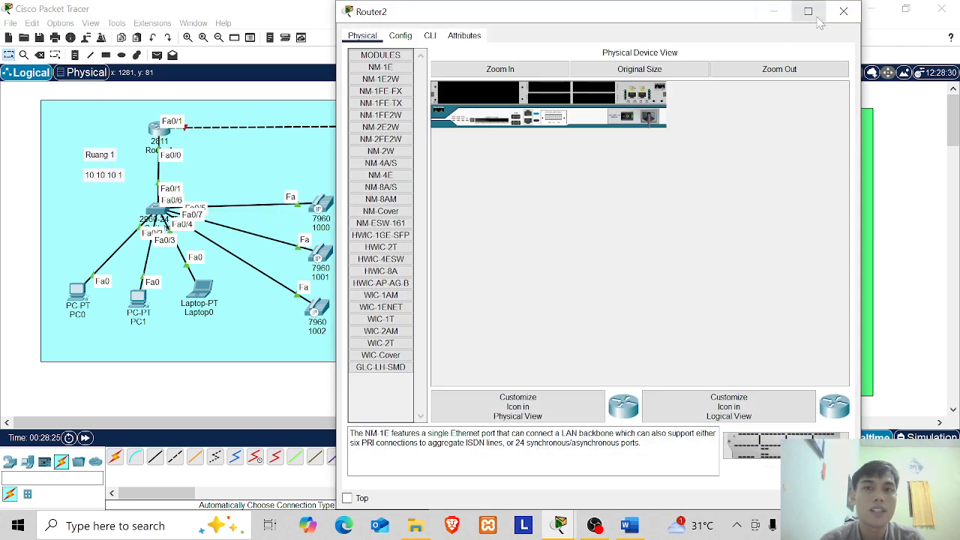
pyautogui.click(844, 12)
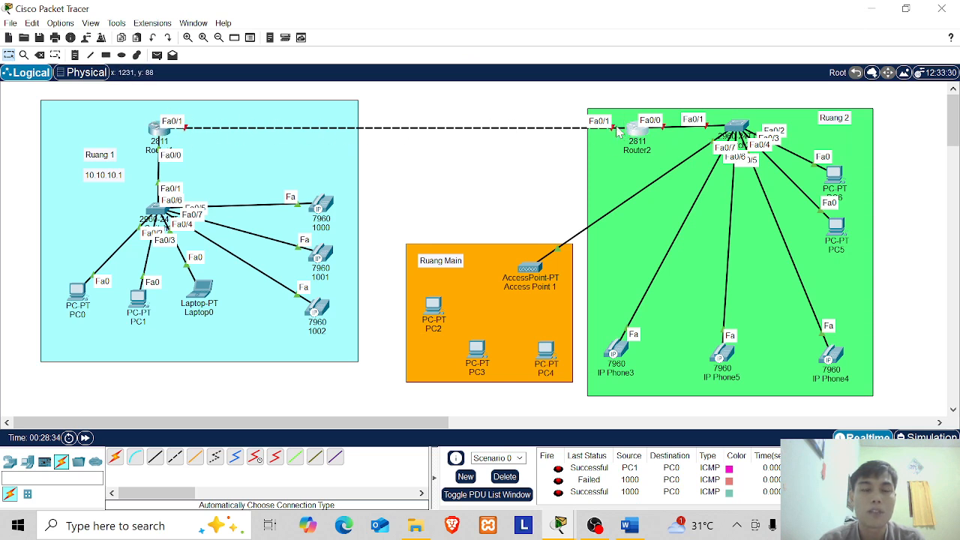
pyautogui.click(155, 139)
pyautogui.click(401, 35)
pyautogui.moveTo(474, 21); pyautogui.dragTo(451, 167)
pyautogui.click(497, 278)
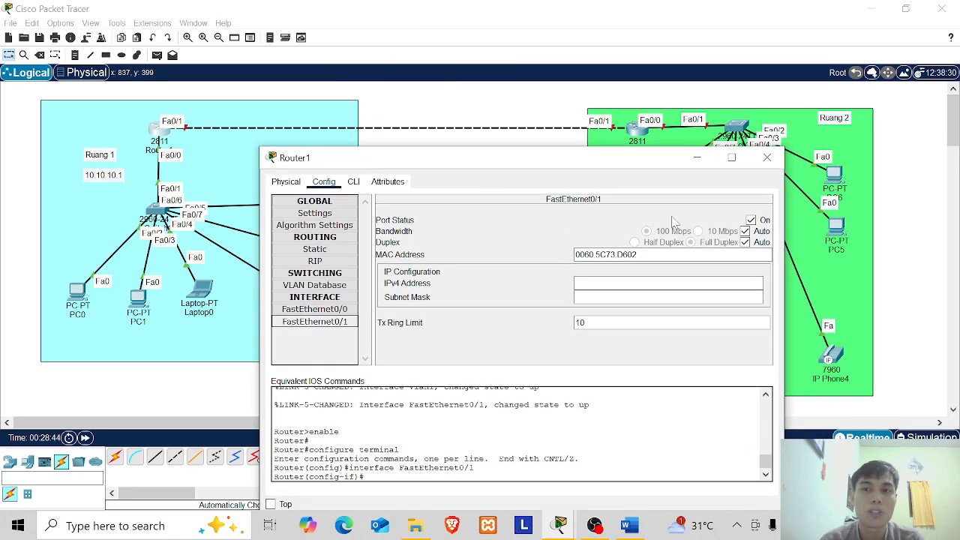
pyautogui.click(767, 160)
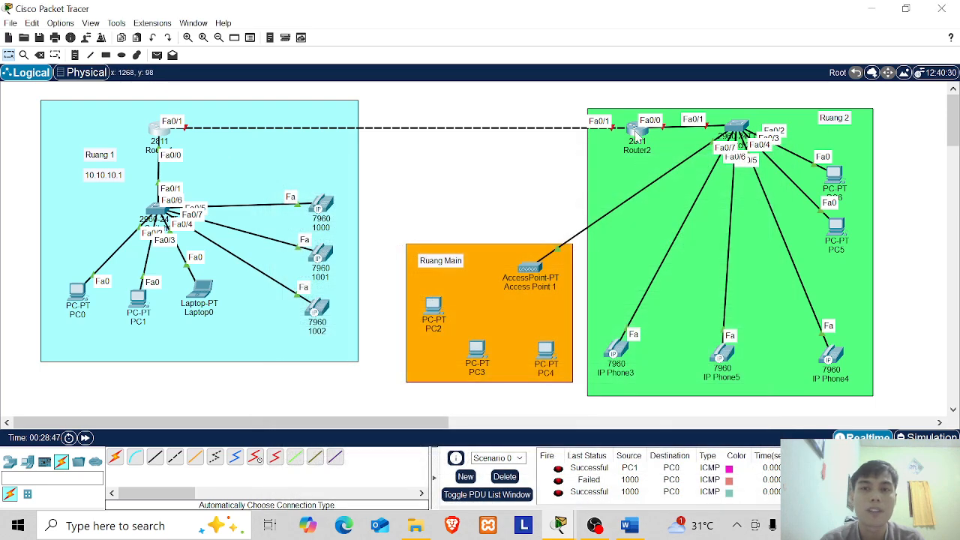
# Turn on the FastEthernet0/1 and FastEthernet0/0 ports of Router2
pyautogui.click(634, 129)
pyautogui.moveTo(571, 19); pyautogui.dragTo(658, 228)
pyautogui.click(537, 106)
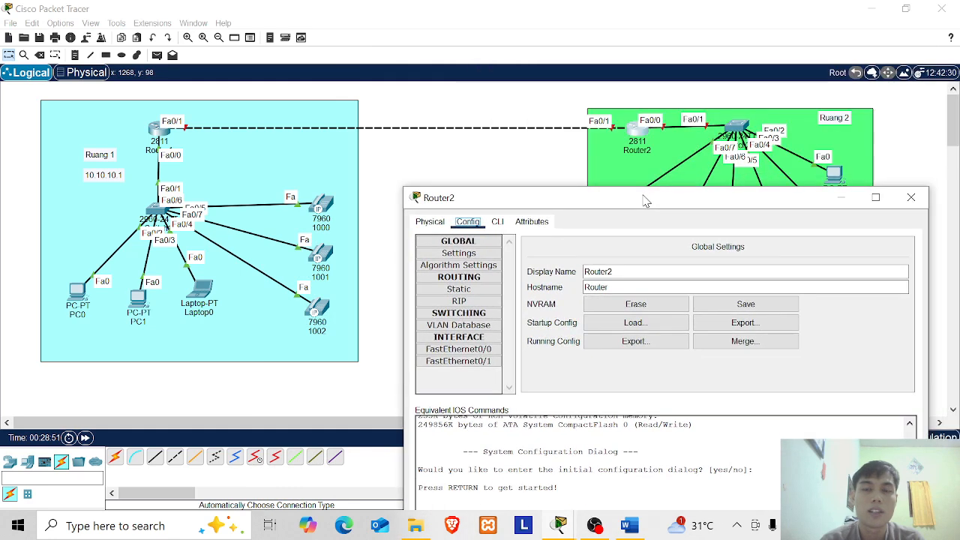
pyautogui.click(463, 351)
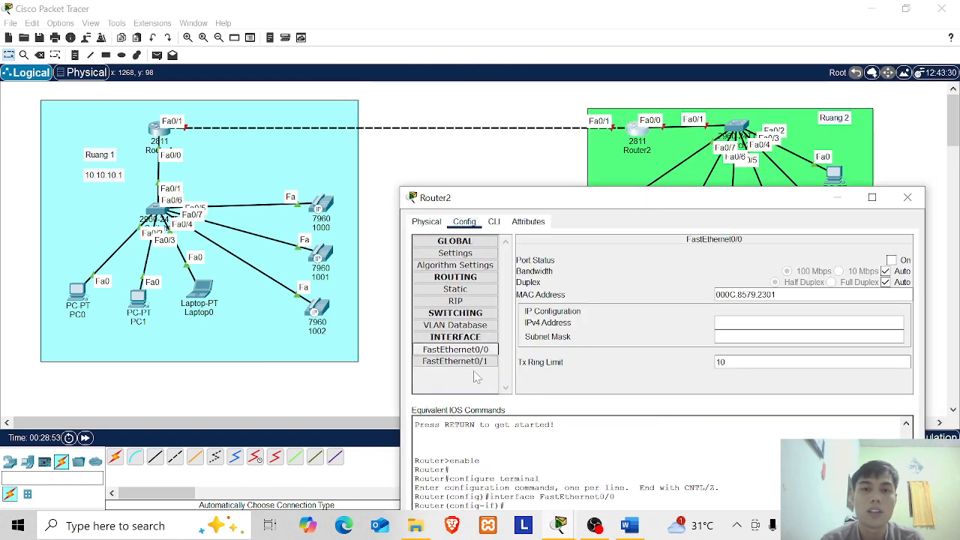
pyautogui.click(454, 362)
pyautogui.click(892, 260)
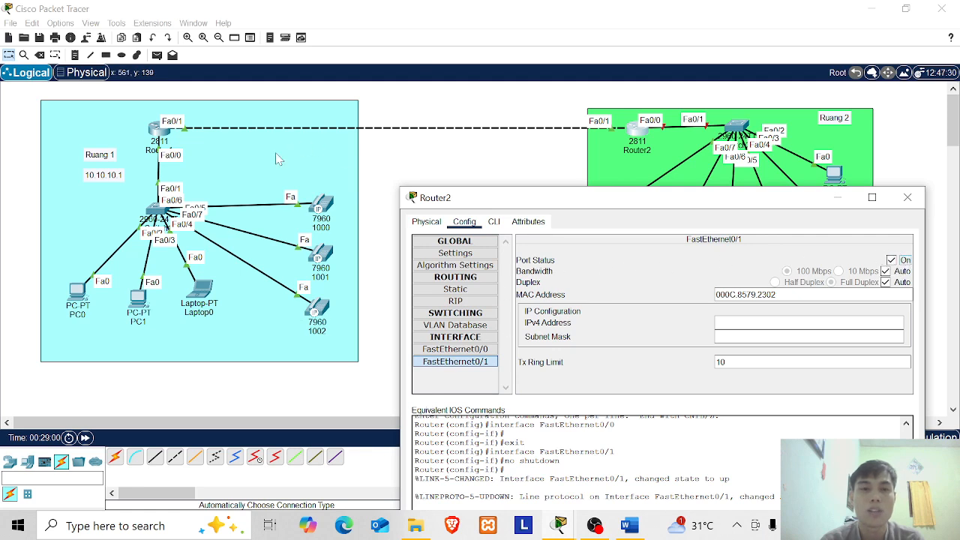
pyautogui.click(471, 349)
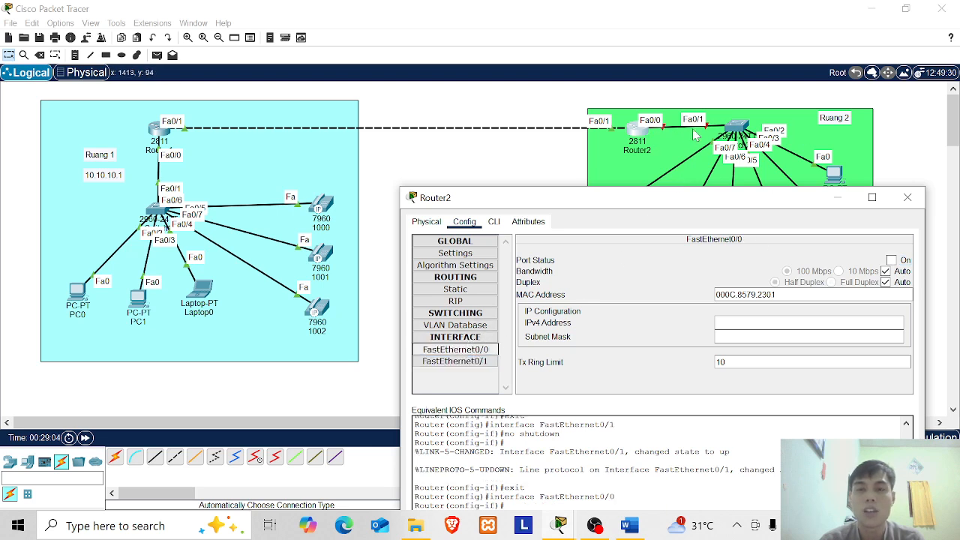
pyautogui.click(892, 260)
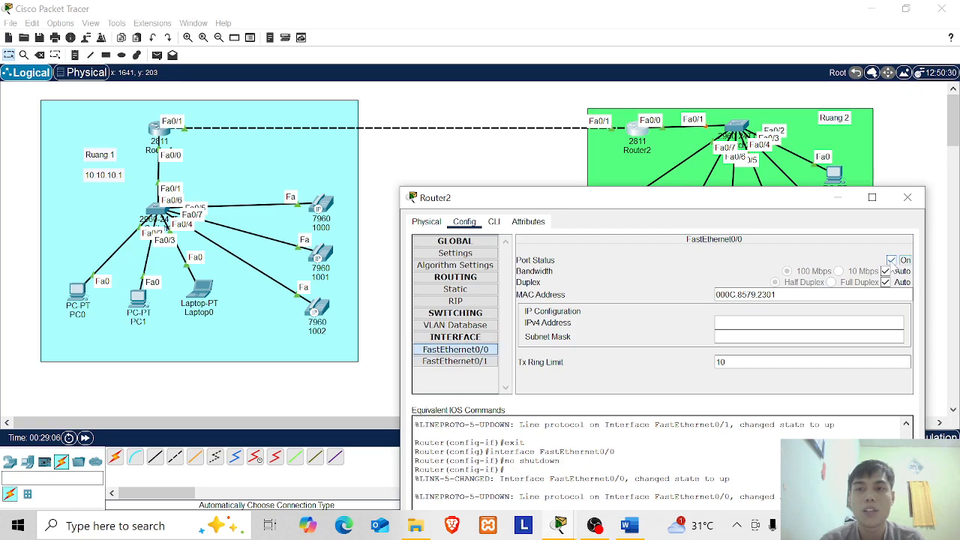
# Assign Router2's FastEthernet0/0 the IPv4 address 192.168.10.1 with subnet mask 255.255.255.0
pyautogui.moveTo(745, 203); pyautogui.dragTo(589, 222)
pyautogui.click(616, 341)
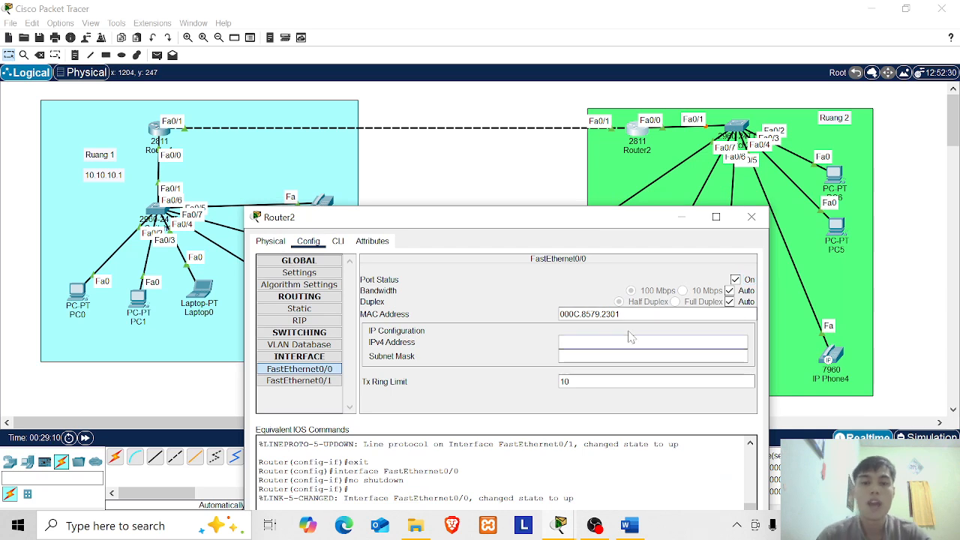
pyautogui.write('19')
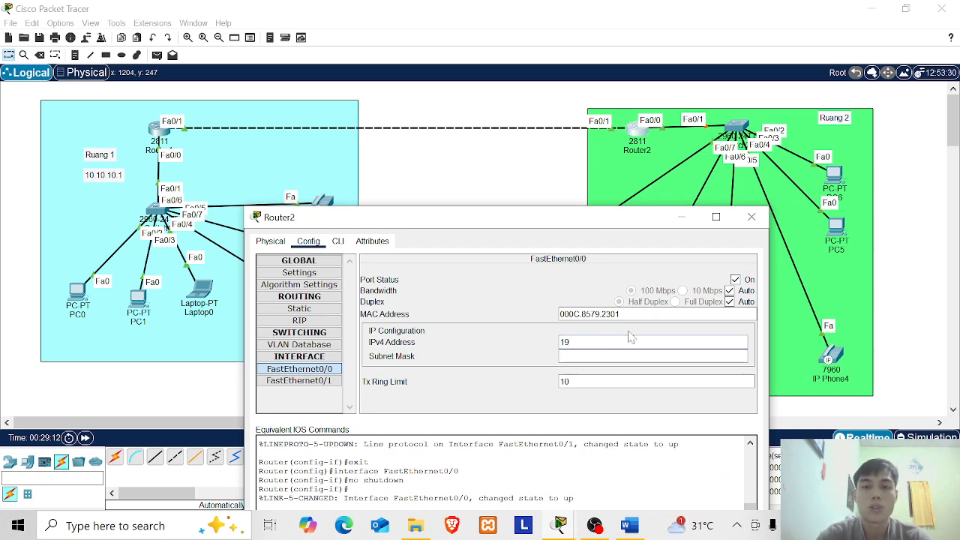
pyautogui.write('2.168.1')
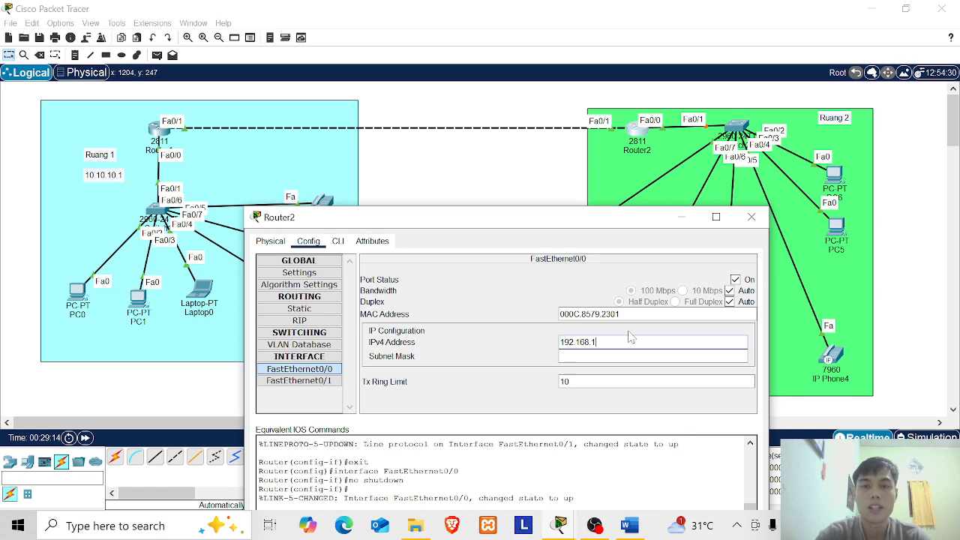
pyautogui.write('0.1')
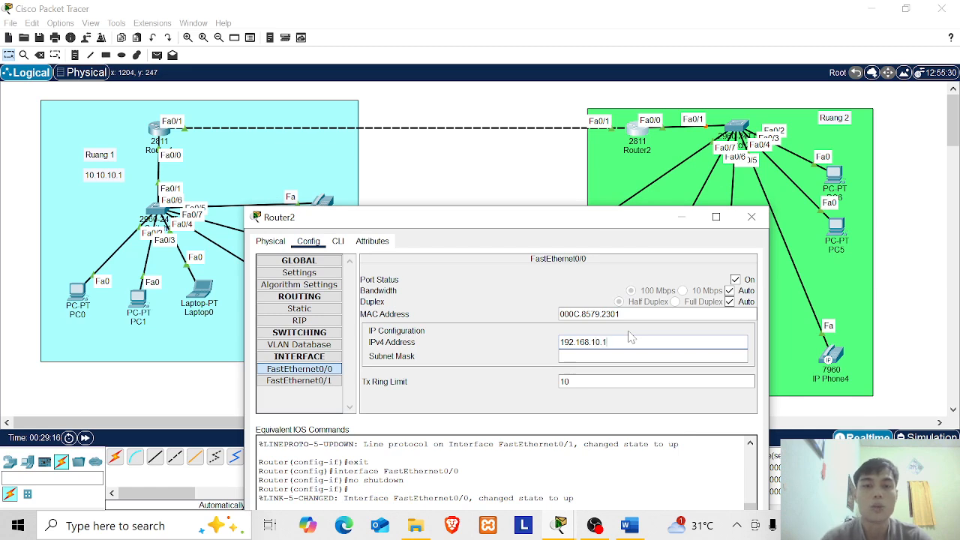
pyautogui.press('Tab')
pyautogui.moveTo(615, 356); pyautogui.dragTo(559, 356)
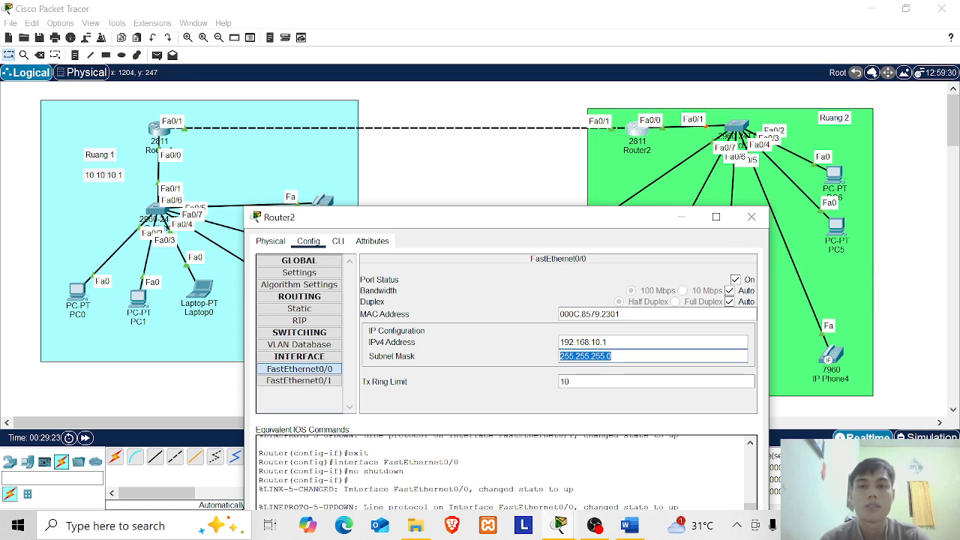
pyautogui.press('Return')
# Open the IOS command line of Router2
pyautogui.moveTo(629, 222); pyautogui.dragTo(647, 160)
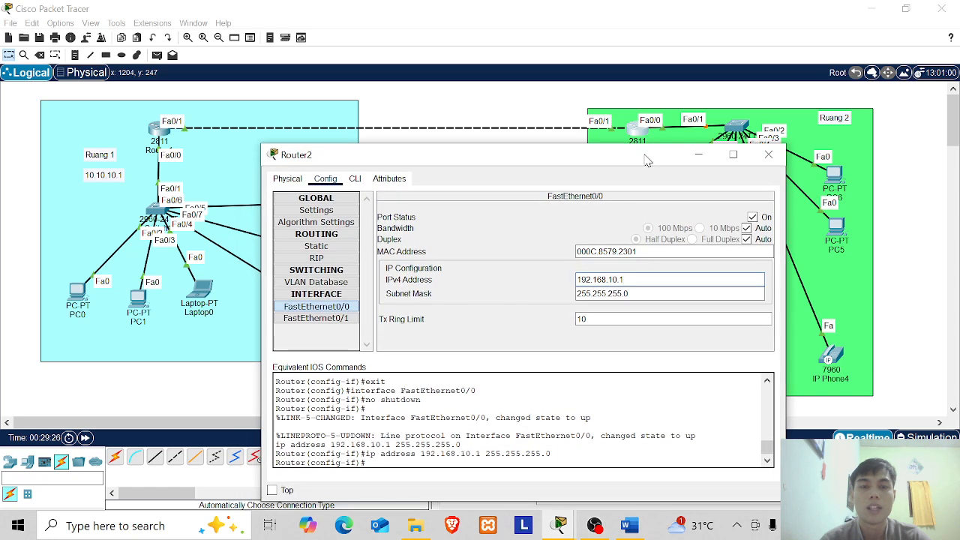
pyautogui.click(355, 179)
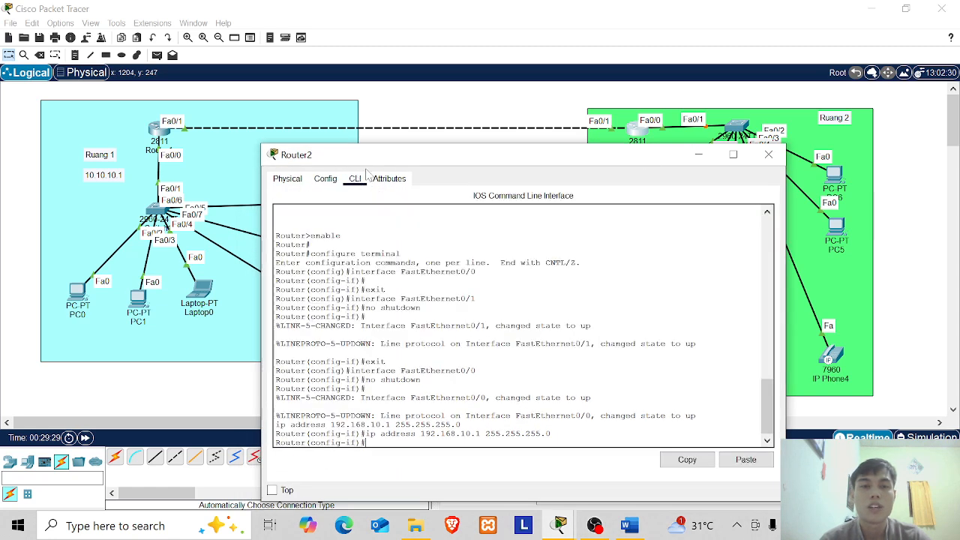
# Exit Router2's interface and global configuration modes and end the console session
pyautogui.moveTo(400, 160); pyautogui.dragTo(390, 63)
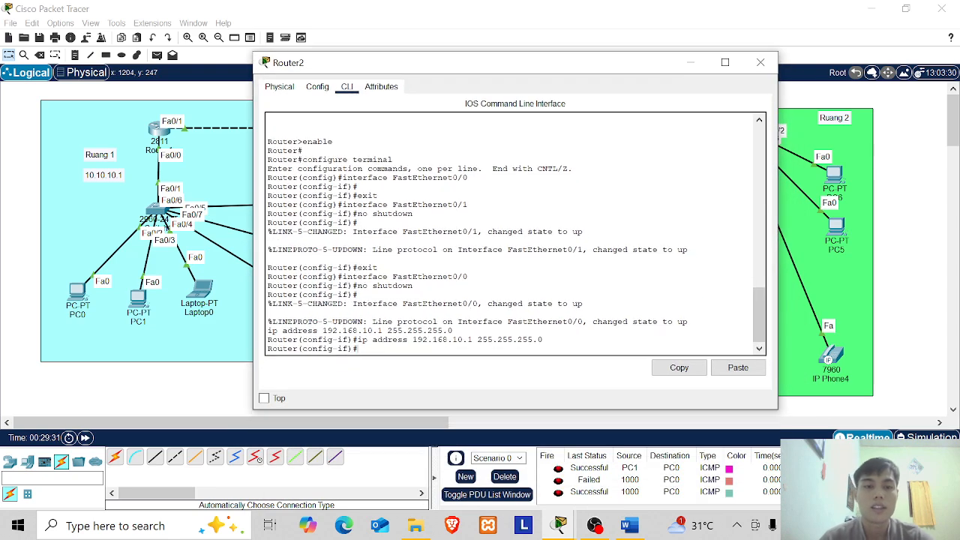
pyautogui.write('exit')
pyautogui.press('Return')
pyautogui.write('exit')
pyautogui.press('Return')
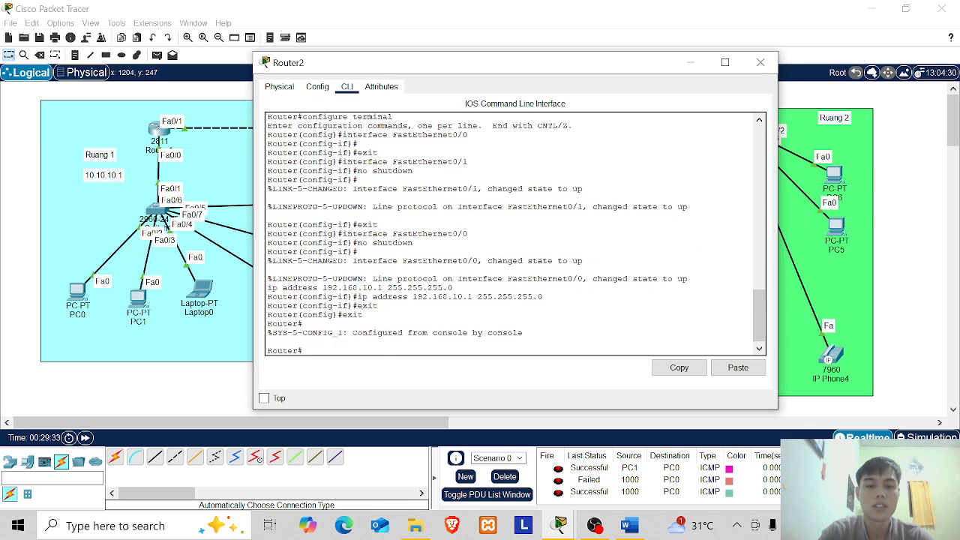
pyautogui.write('exit')
pyautogui.press('Return')
# Start a new console session on Router2 and enter global configuration mode from privileged mode
pyautogui.press('Return')
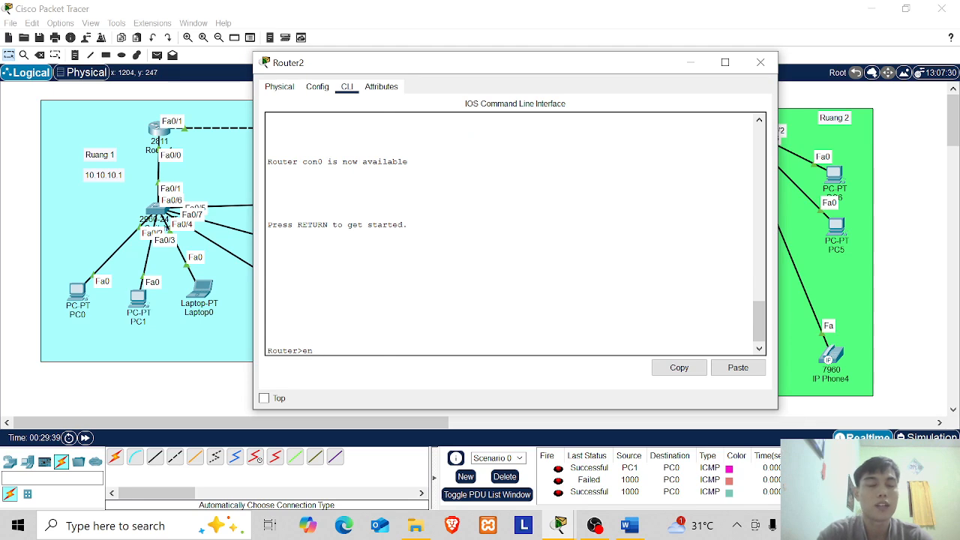
pyautogui.press('Return')
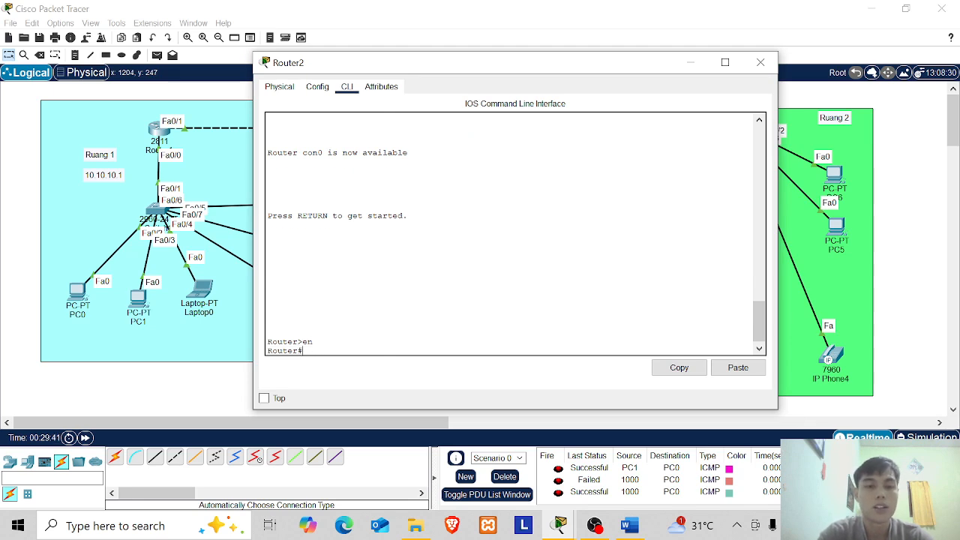
pyautogui.write('conf t')
pyautogui.press('Return')
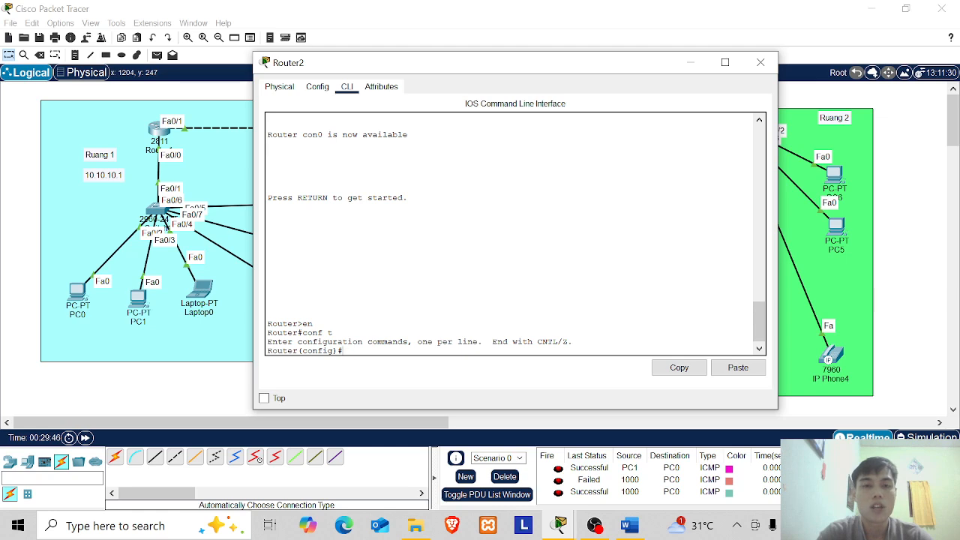
# Create the DHCP pool voice on Router2 for network 192.168.10.0 with mask 255.255.255.0
pyautogui.write('ip dhcp pool voice')
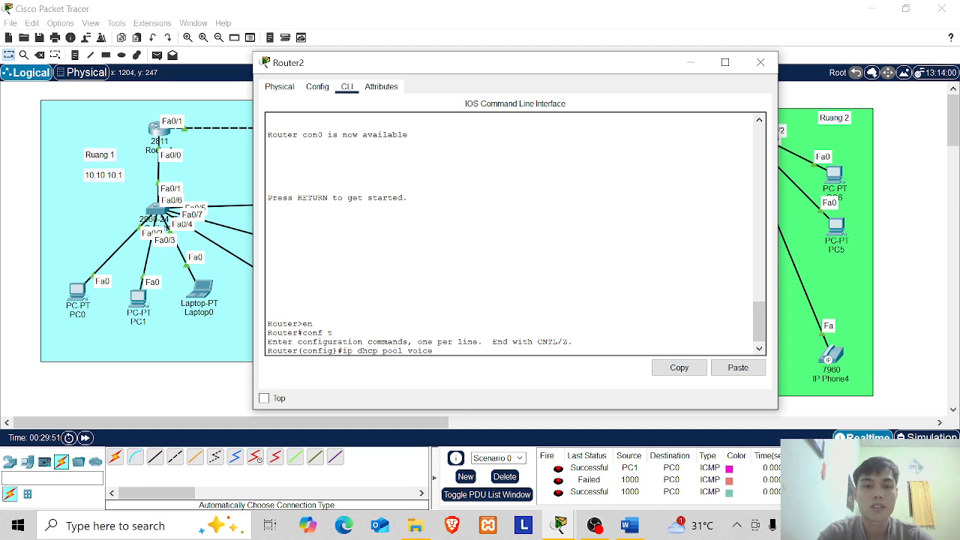
pyautogui.press('Return')
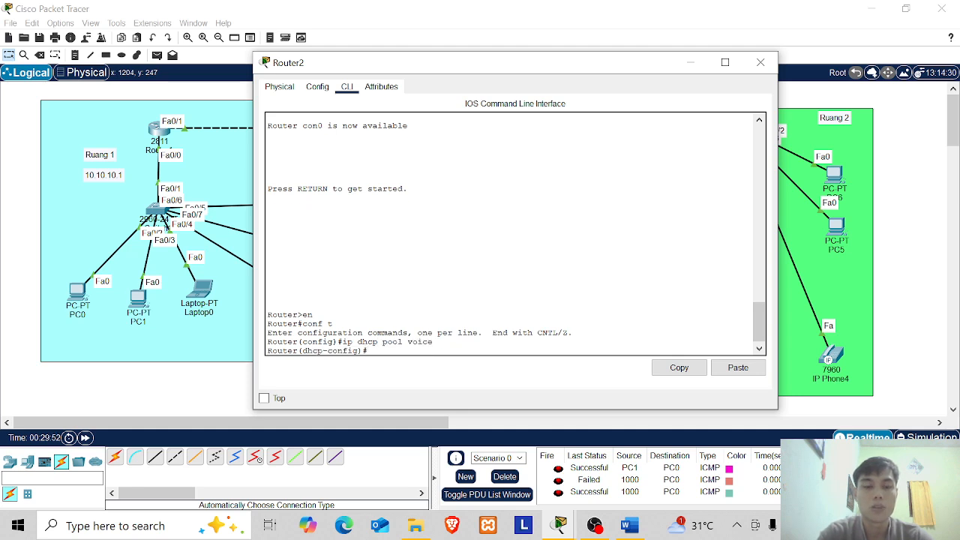
pyautogui.write('network 192.168')
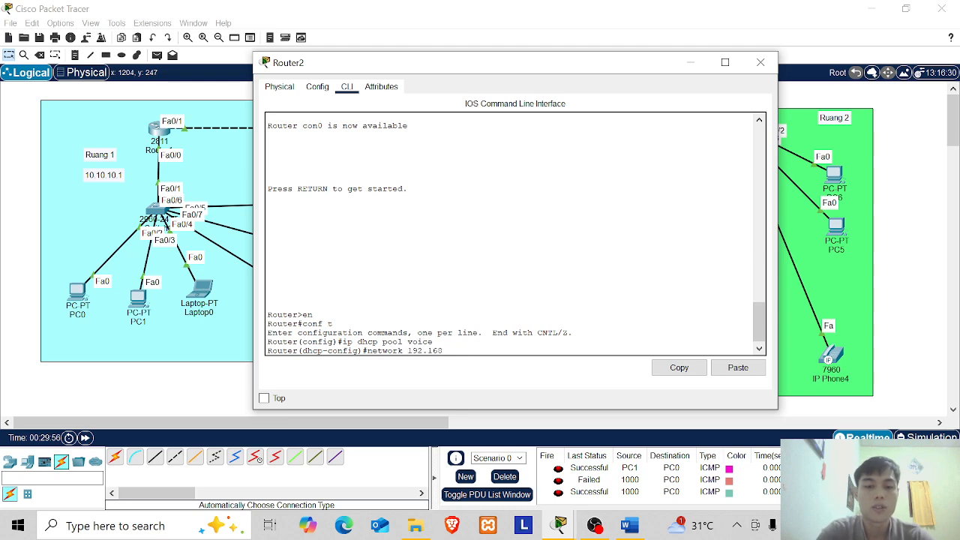
pyautogui.write('.10.0')
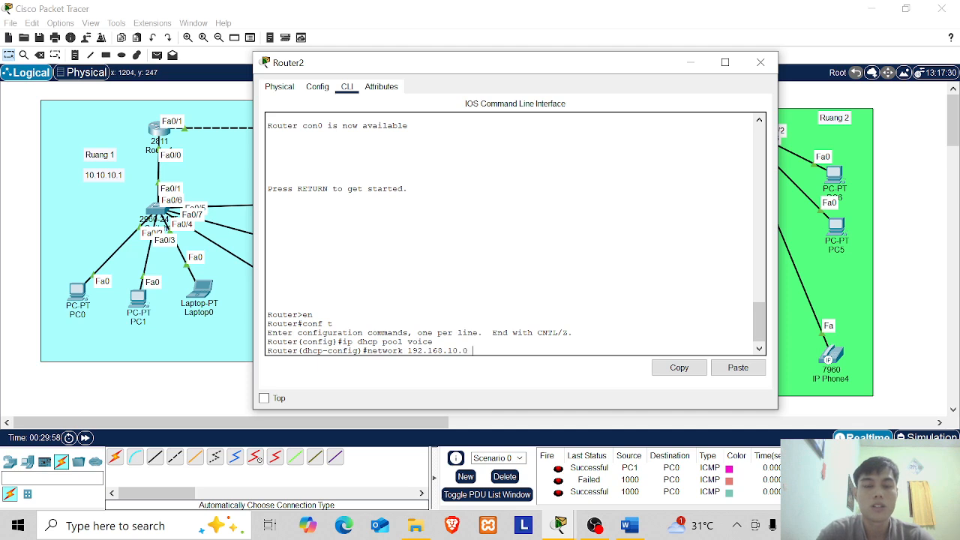
pyautogui.write(' 255.255.255.0')
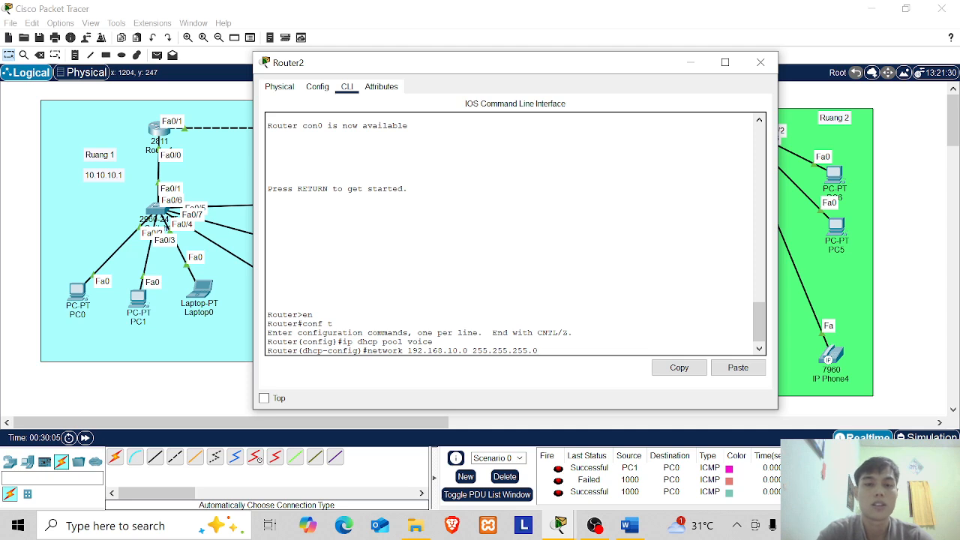
pyautogui.press('Return')
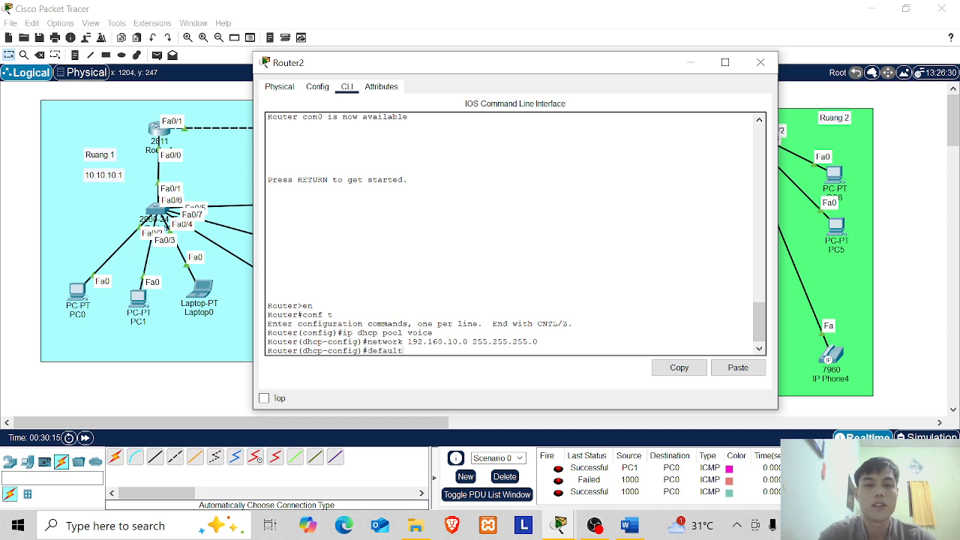
# Set the voice pool's default router to 192.168.10.1
pyautogui.press('Tab')
pyautogui.write('192')
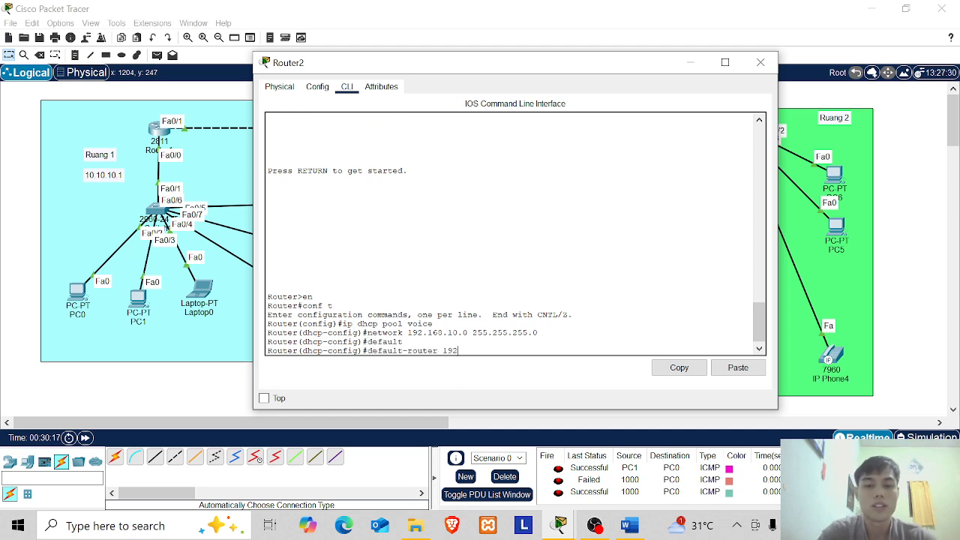
pyautogui.write('.168.10.1')
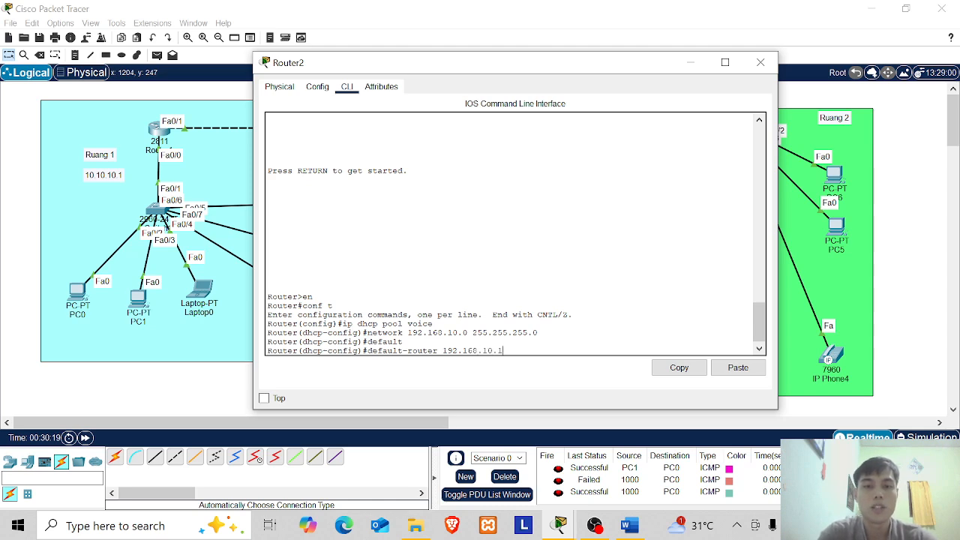
pyautogui.press('Return')
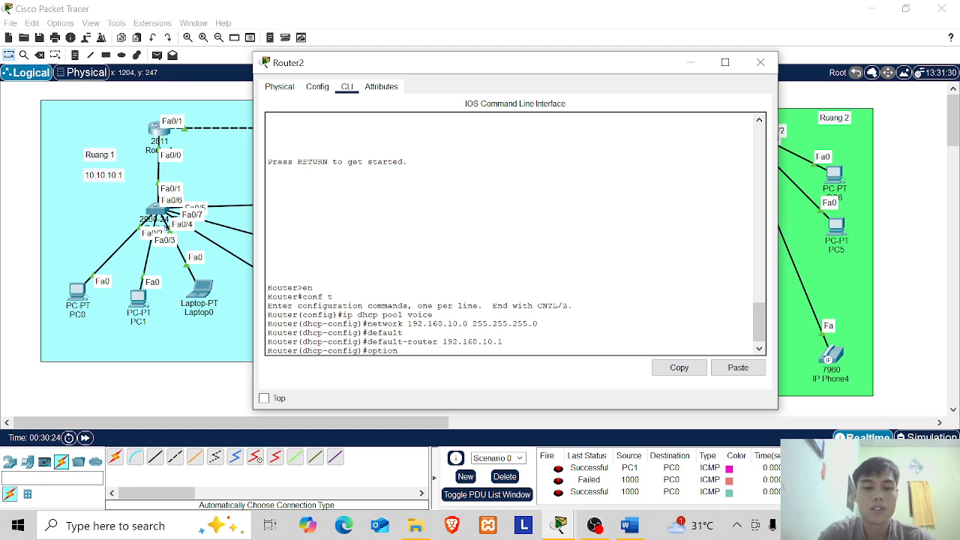
# Set DHCP option 150 of the voice pool to IP 192.168.10.1 and exit the pool configuration
pyautogui.write('option 150')
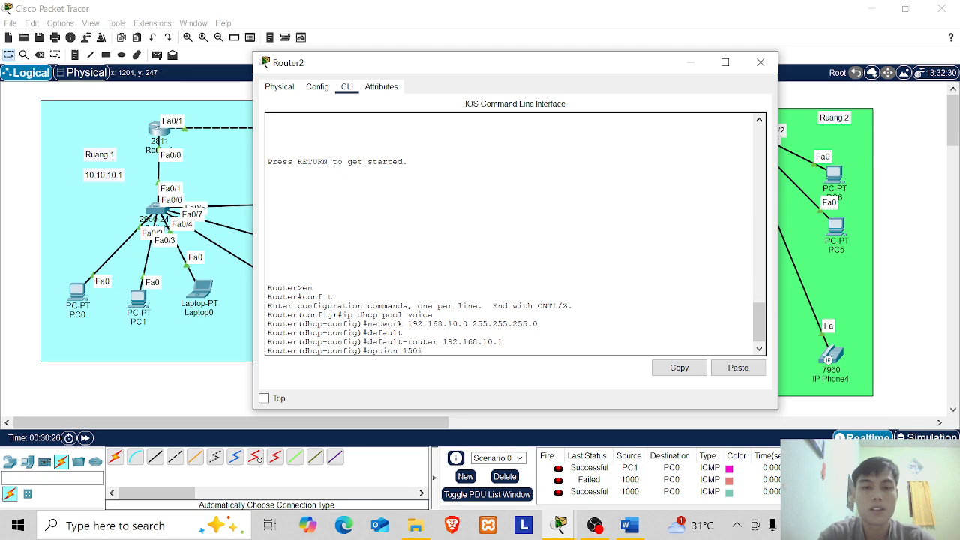
pyautogui.write(' ip 19')
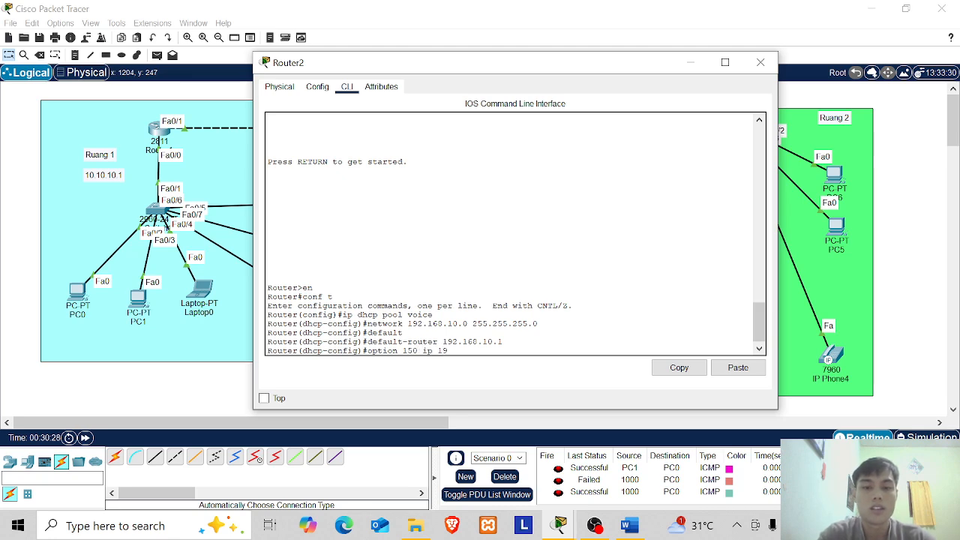
pyautogui.write('2.168.10.1')
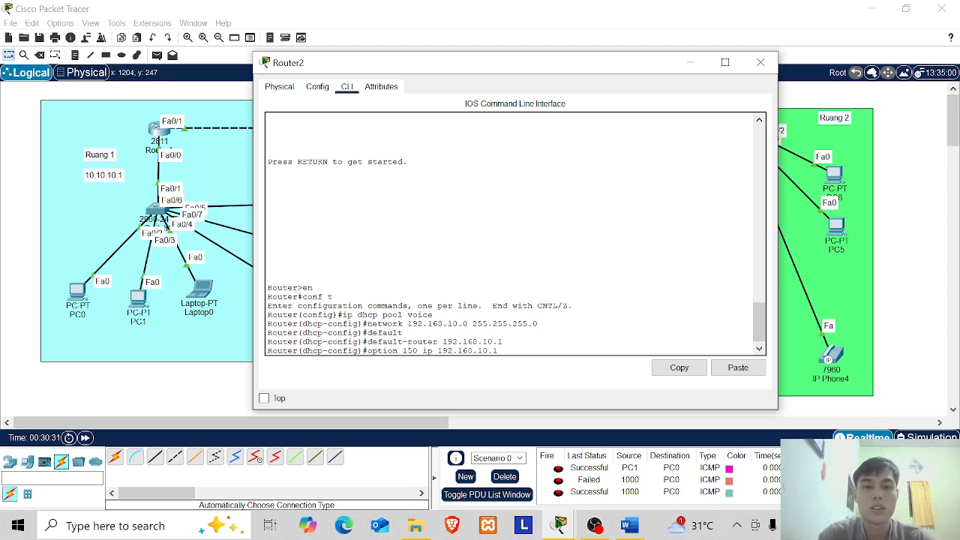
pyautogui.press('Return')
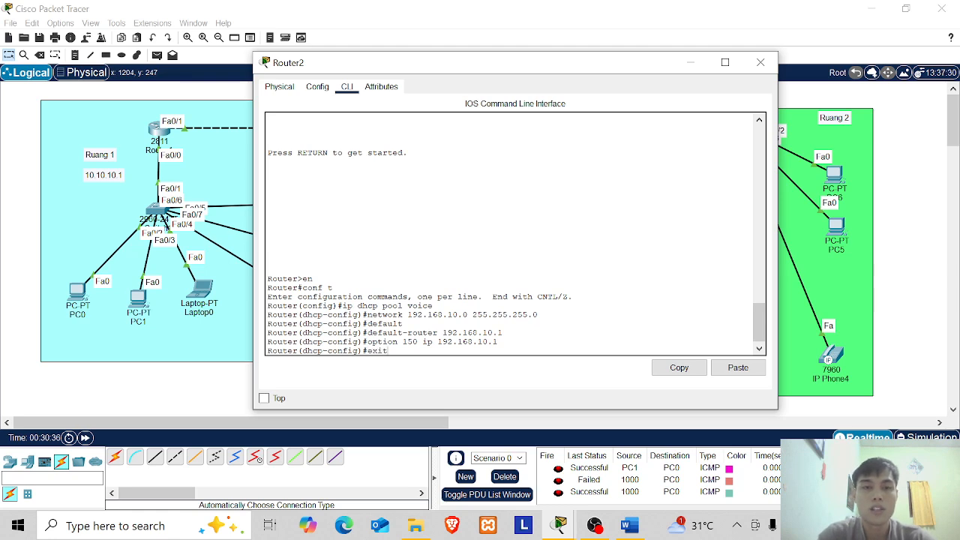
pyautogui.press('Return')
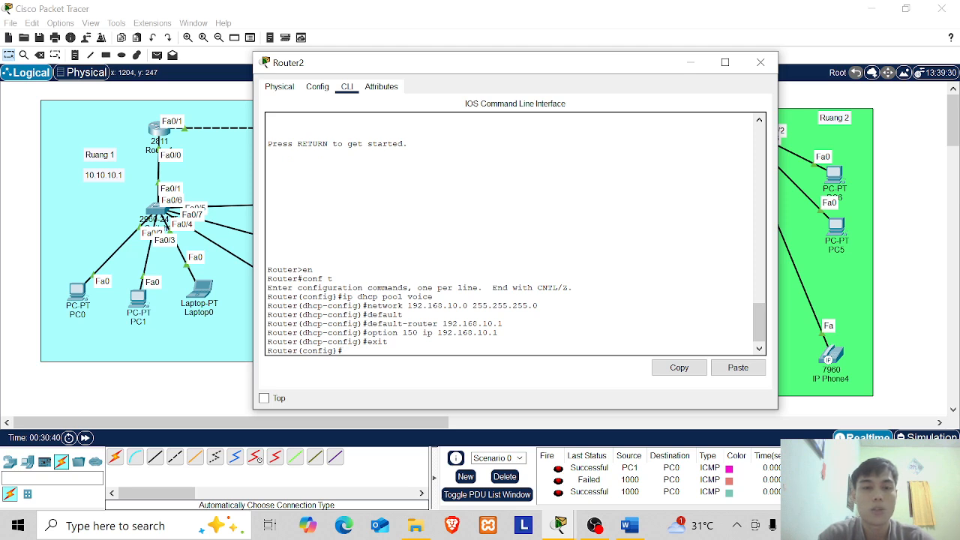
# Exclude the address 192.168.10.1 from DHCP assignment on Router2
pyautogui.write('ip')
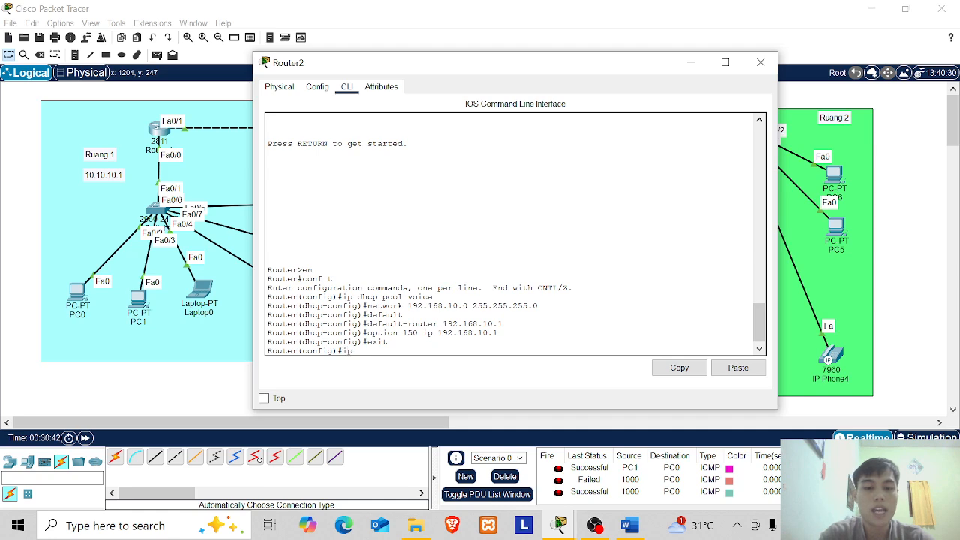
pyautogui.write(' dhcp excl')
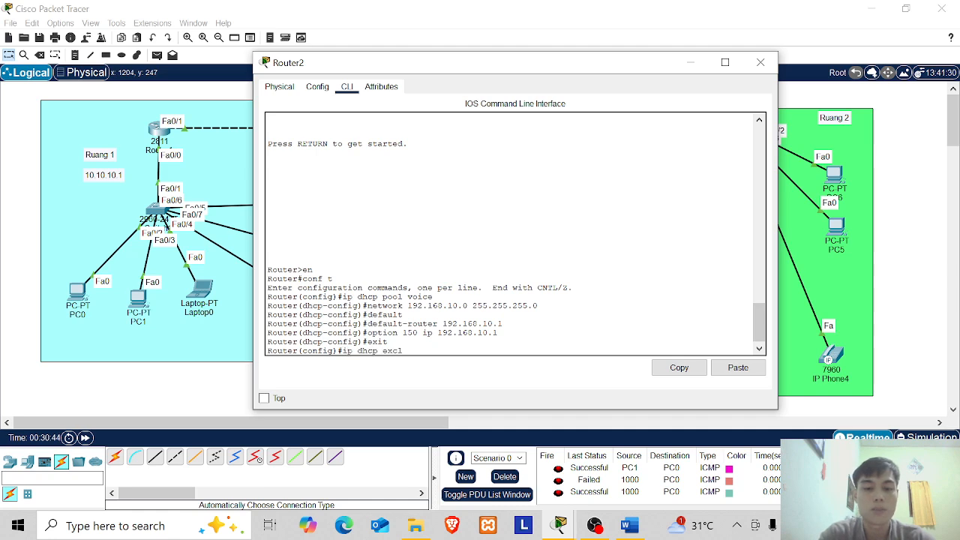
pyautogui.write('u')
pyautogui.press('Tab')
pyautogui.write('19')
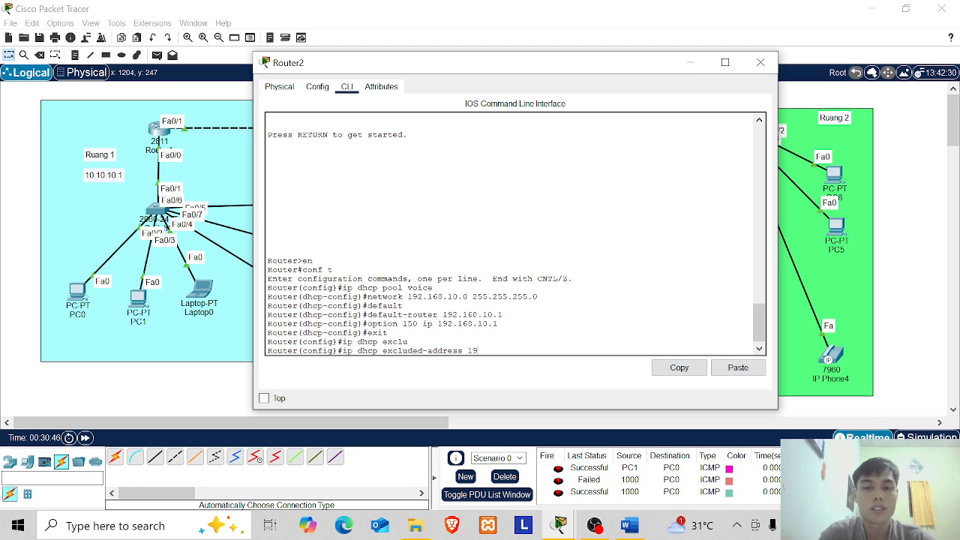
pyautogui.write('2.168.10.1')
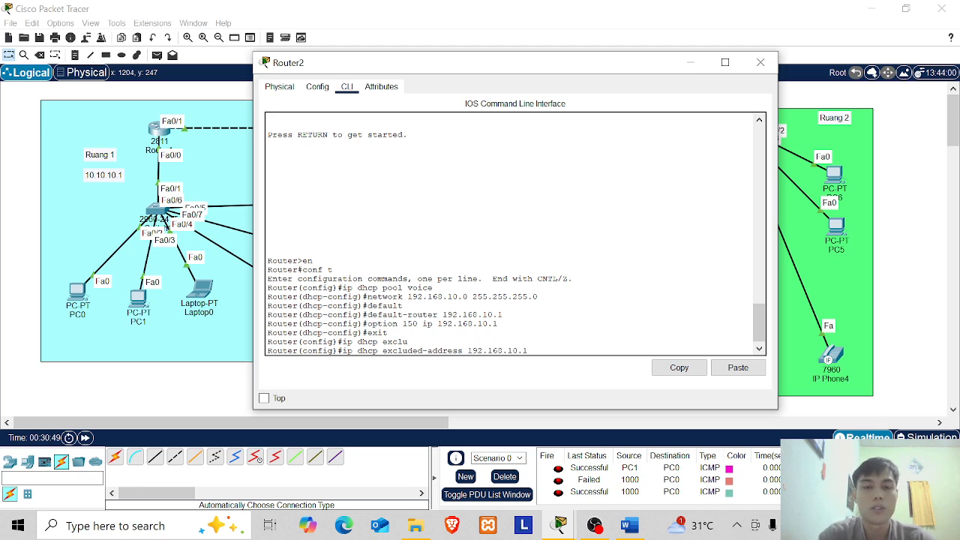
pyautogui.press('Return')
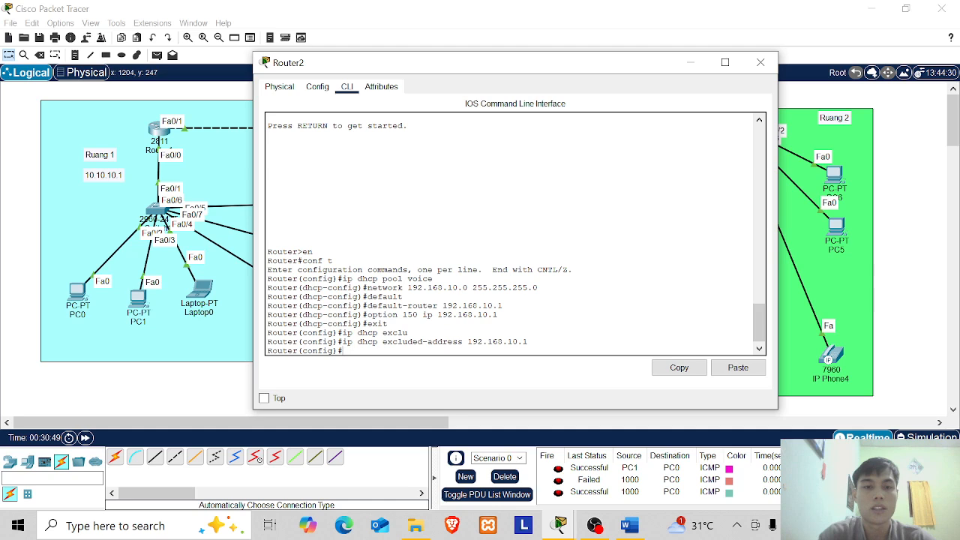
# Enter Router2's telephony-service configuration and set its IP source address to 192.168.10.1 port 2000
pyautogui.write('te')
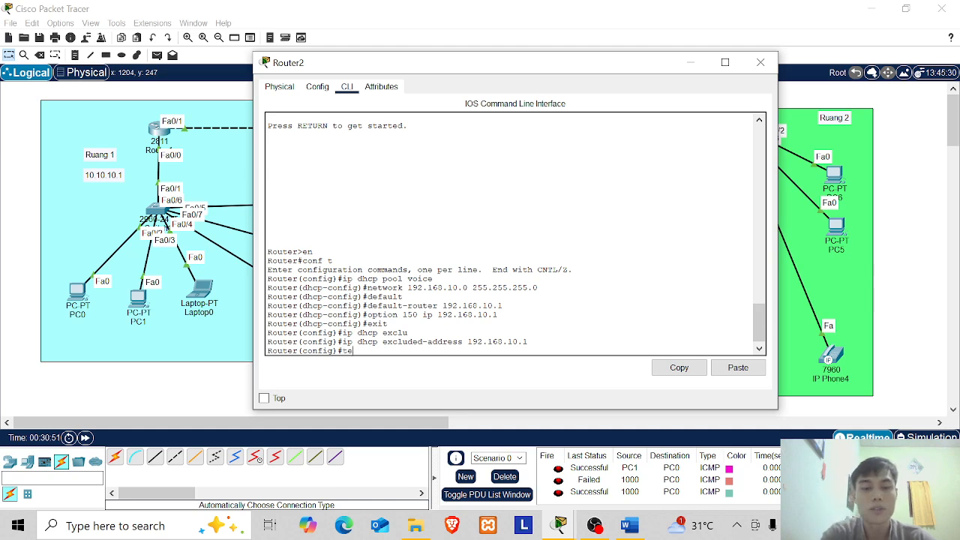
pyautogui.write('le')
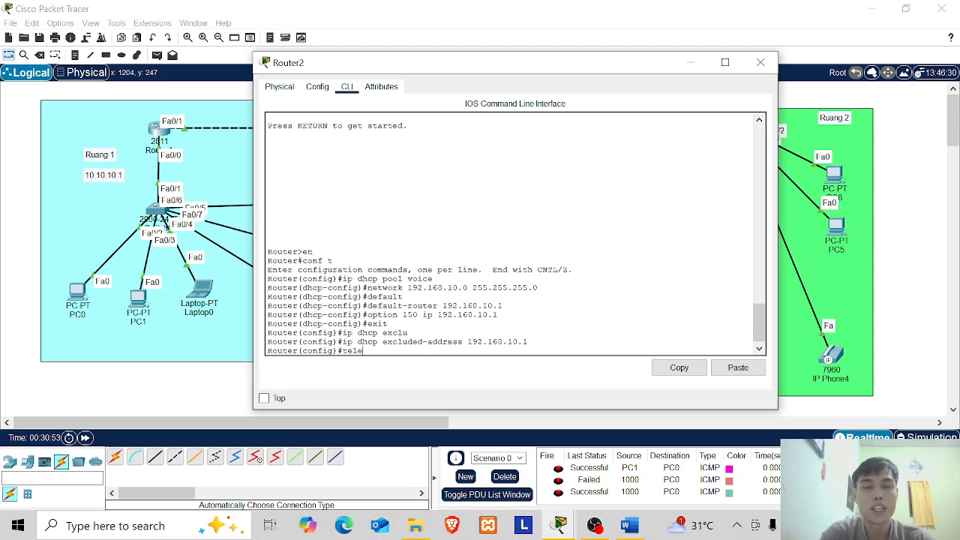
pyautogui.write('phony')
pyautogui.press('Tab')
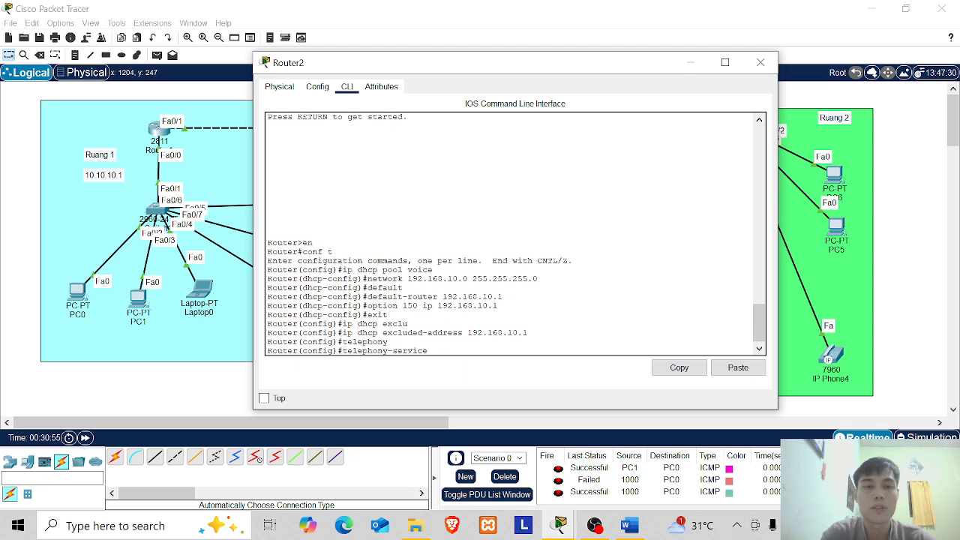
pyautogui.press('Return')
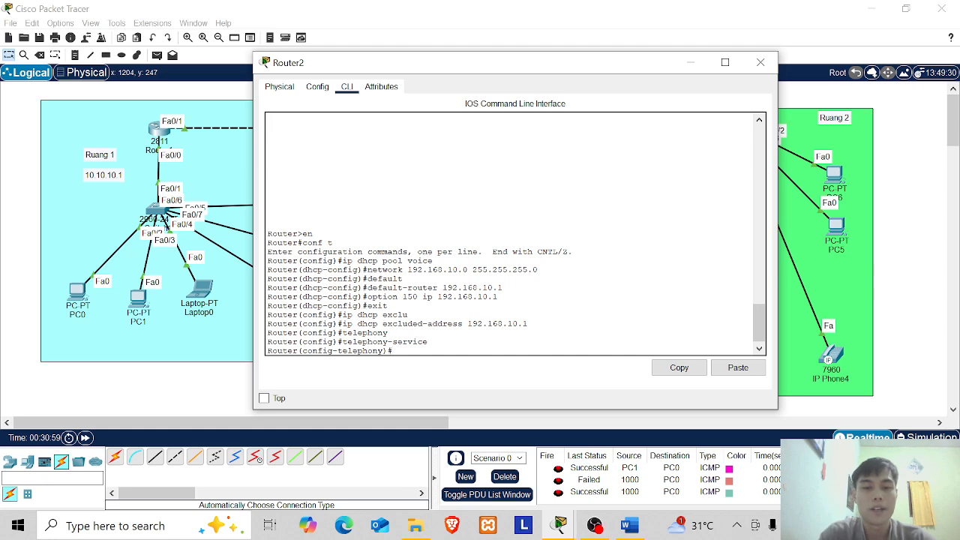
pyautogui.write('ip source')
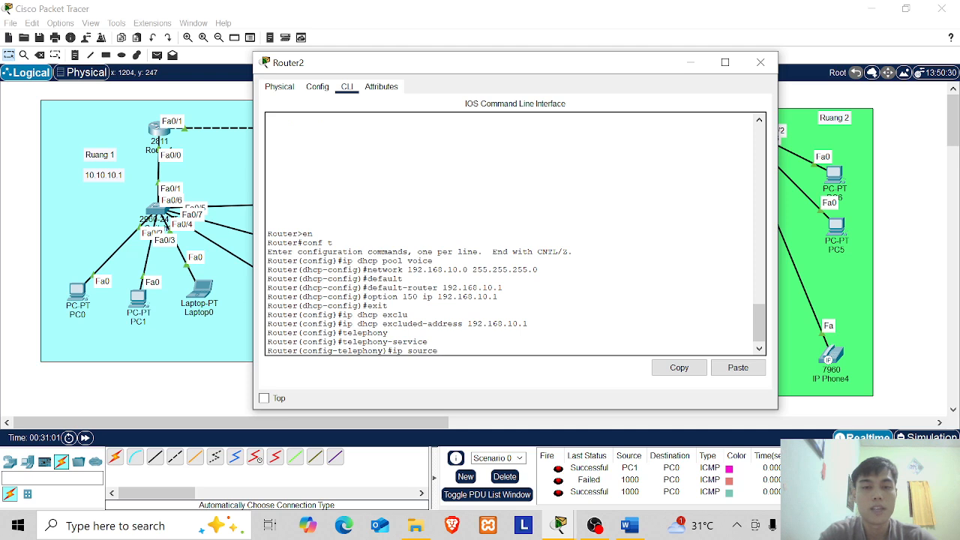
pyautogui.press('Tab')
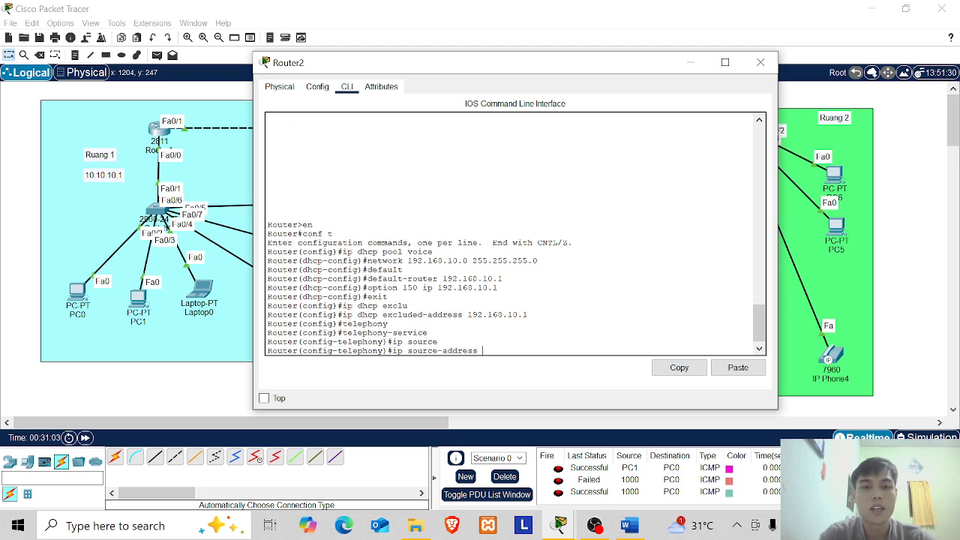
pyautogui.write('192')
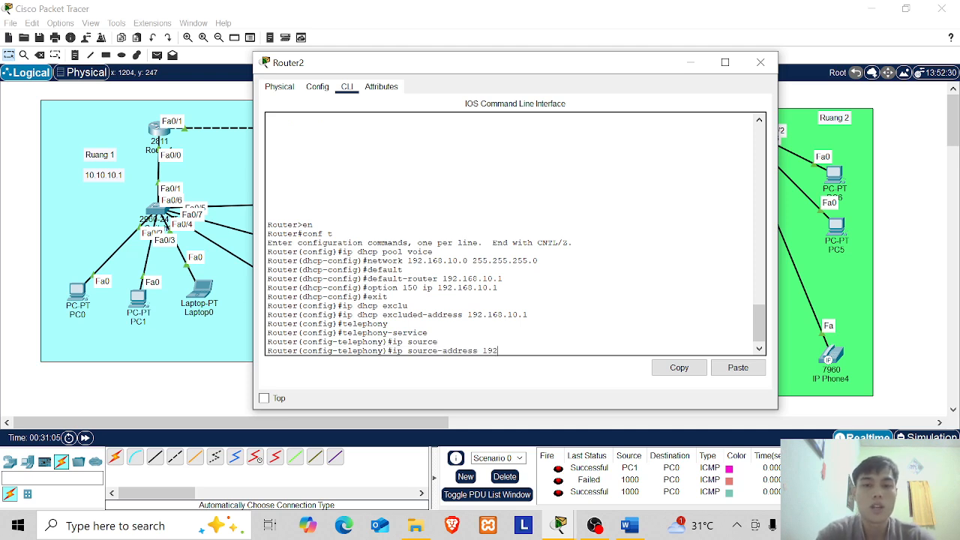
pyautogui.write('.168.')
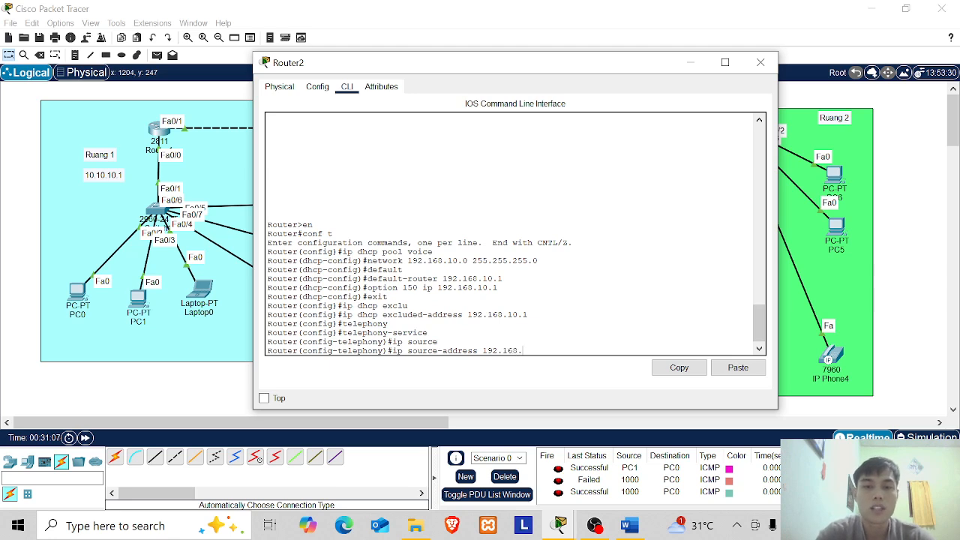
pyautogui.write('10.1 port')
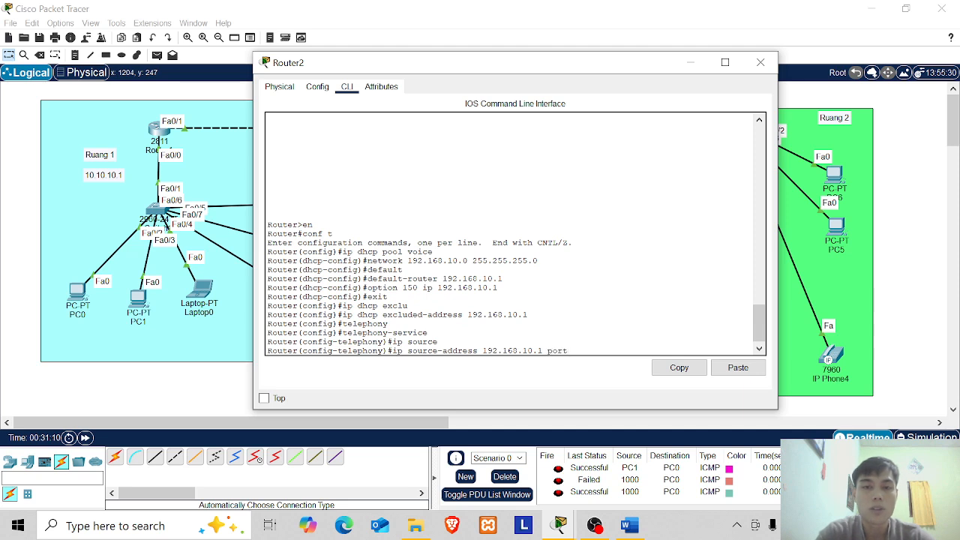
pyautogui.write(' 2000')
pyautogui.press('Return')
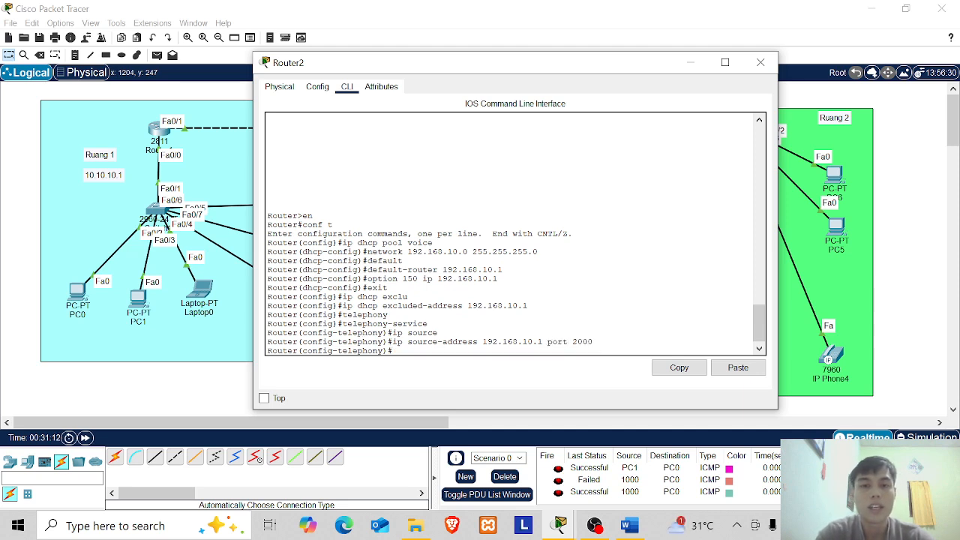
# Set the maximum number of directory numbers in Router2's telephony service to 3
pyautogui.write('max')
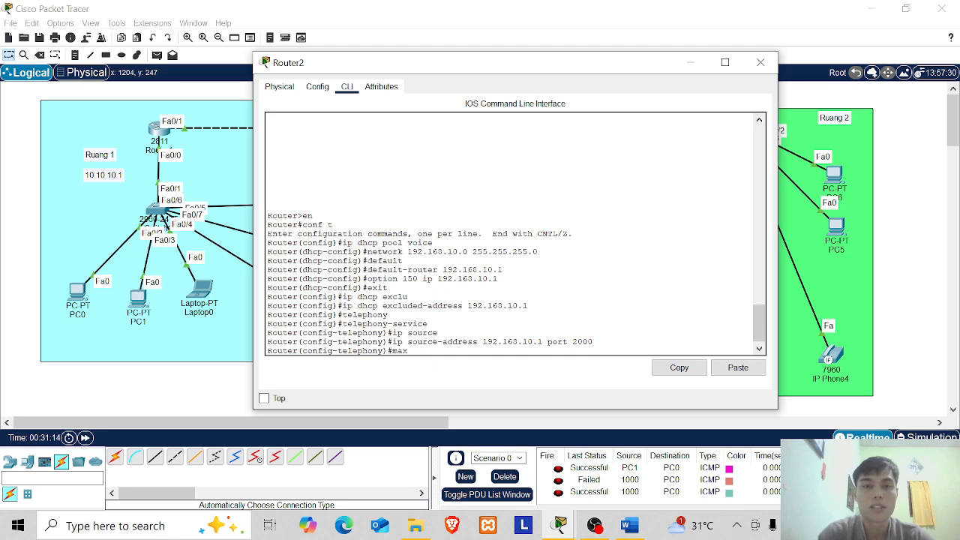
pyautogui.moveTo(571, 64); pyautogui.dragTo(642, 65)
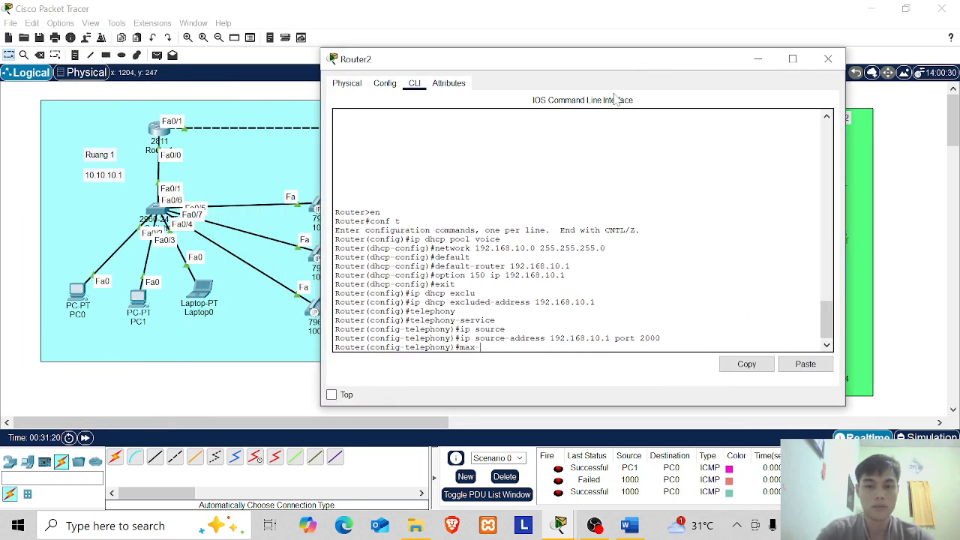
pyautogui.write('dn')
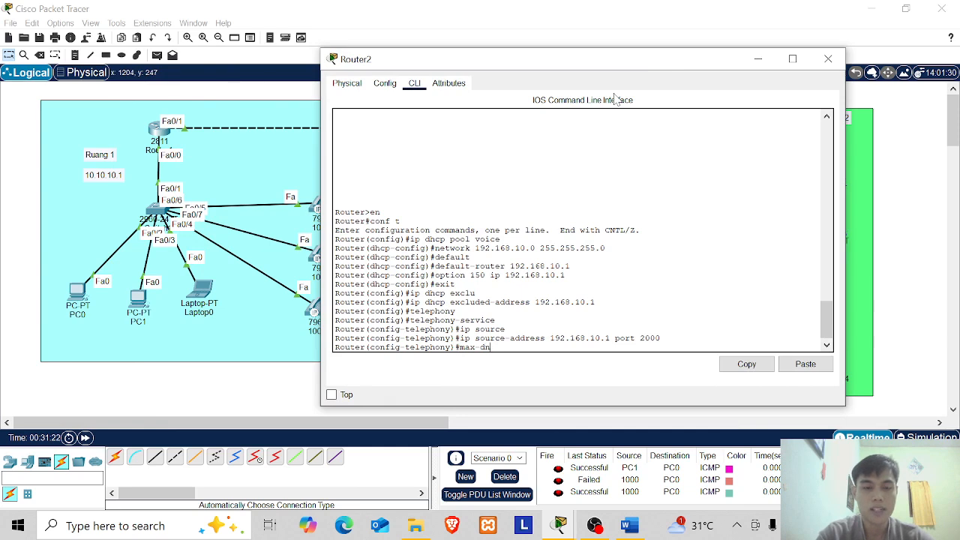
pyautogui.write(' 3')
pyautogui.press('Return')
# Set the maximum number of ephones in Router2's telephony service to 3
pyautogui.write('ma')
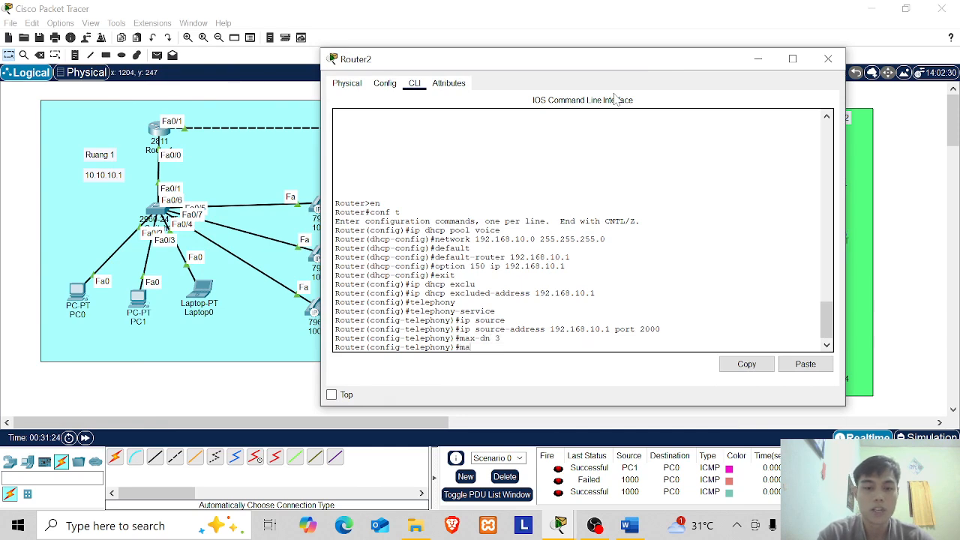
pyautogui.write('x')
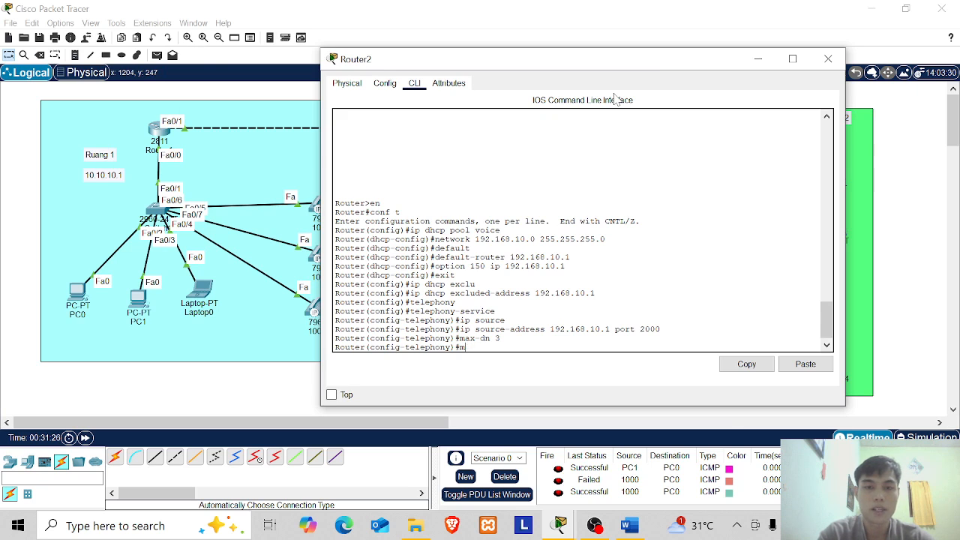
pyautogui.write('ax-eph')
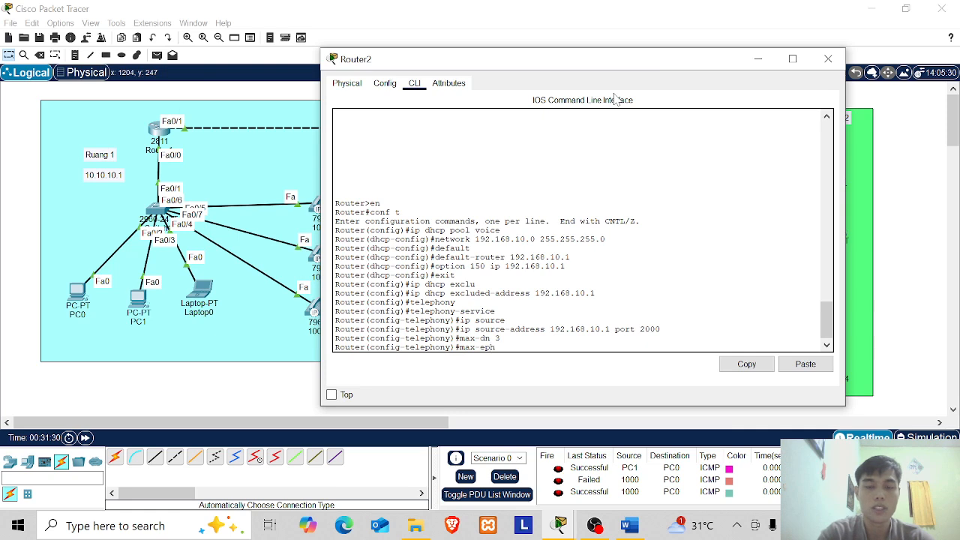
pyautogui.write('ones')
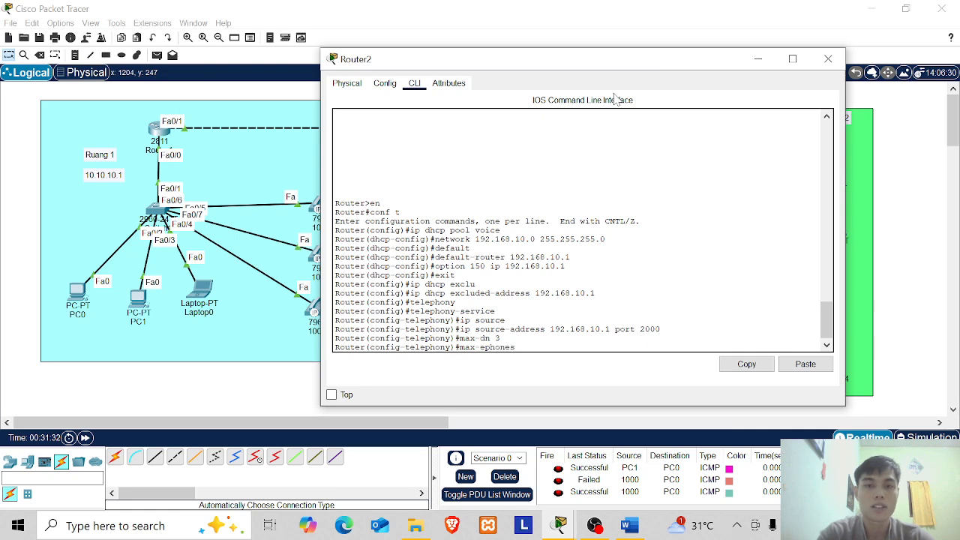
pyautogui.write(' 3')
pyautogui.press('Return')
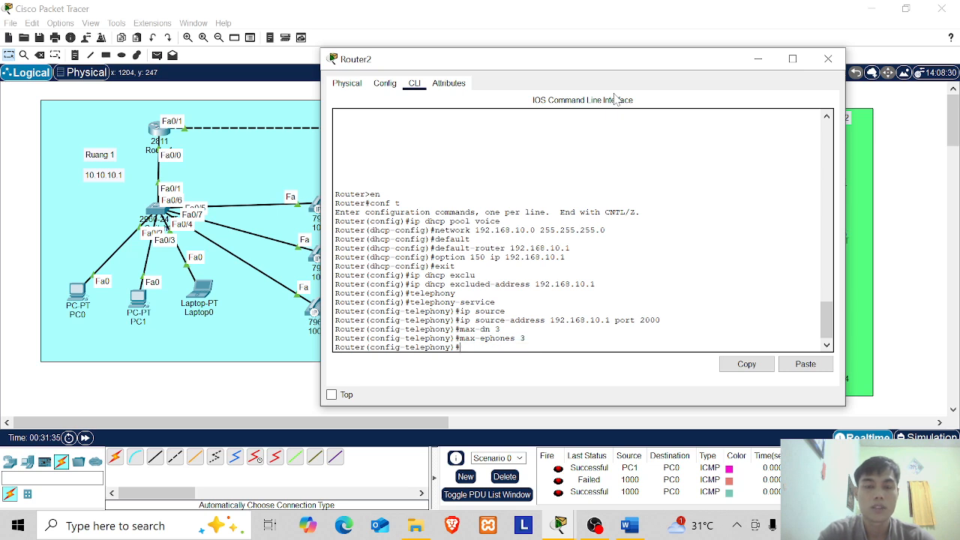
# Auto-assign directory numbers 1 to 3 in the telephony service and exit to global configuration
pyautogui.write('auto assign')
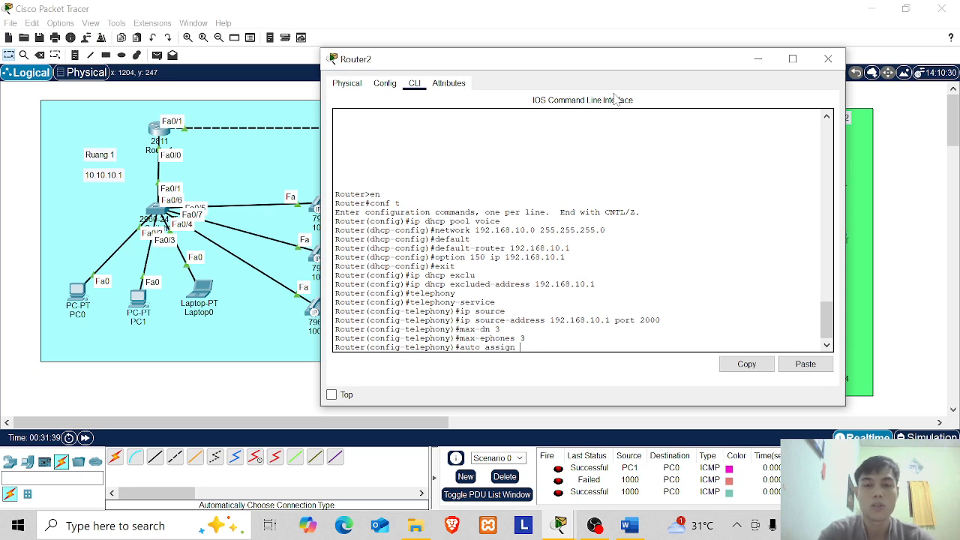
pyautogui.write(' 1 to ')
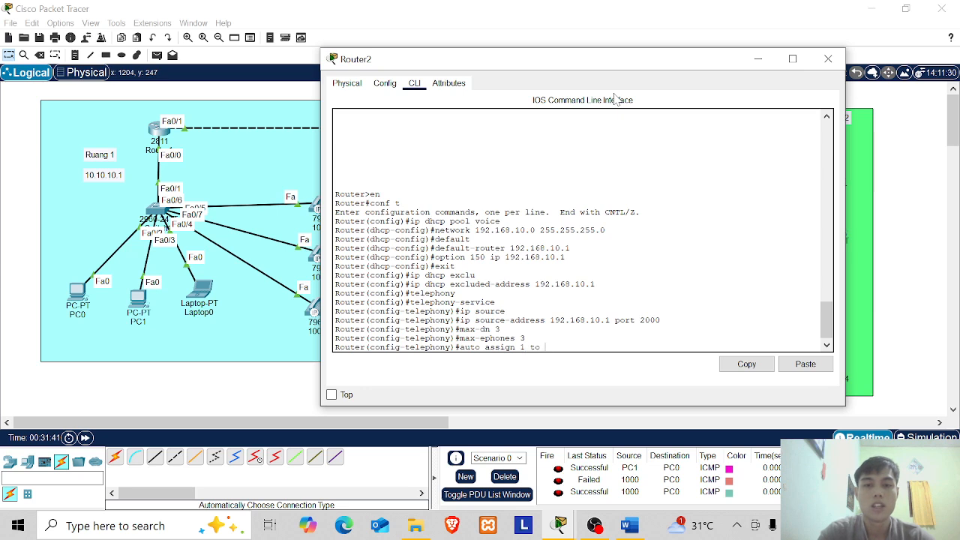
pyautogui.write('3')
pyautogui.press('Return')
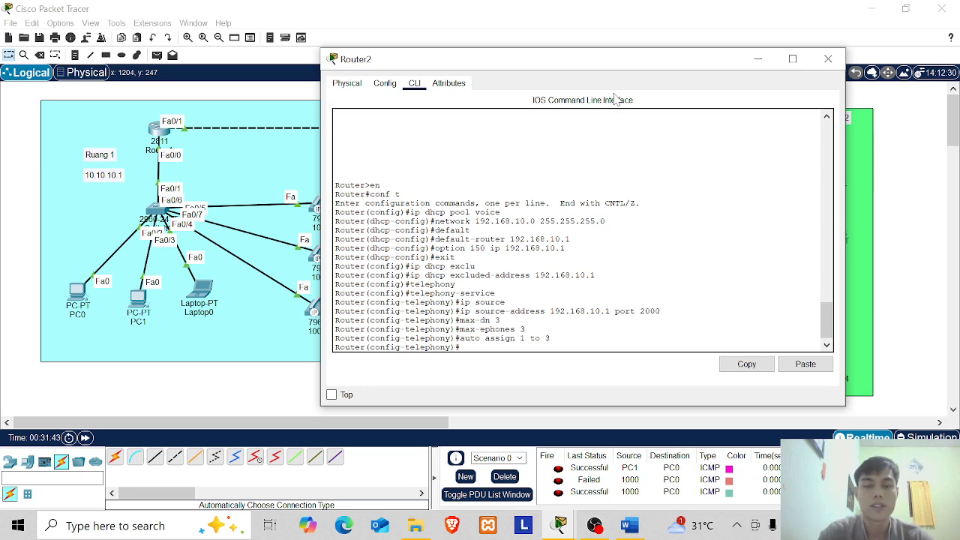
pyautogui.write('exit')
pyautogui.press('Return')
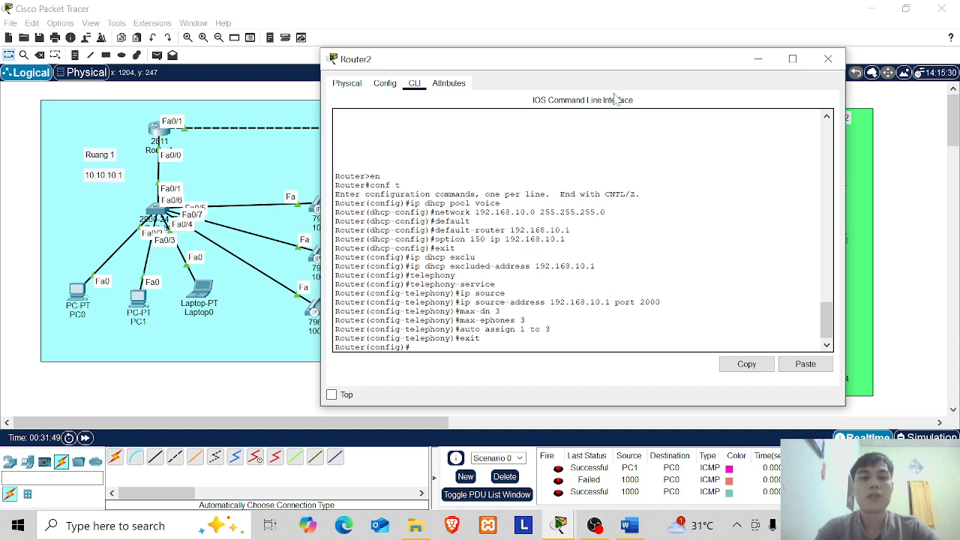
# Create ephone-dn 1 on Router2 and give it the number 2000
pyautogui.write('epho')
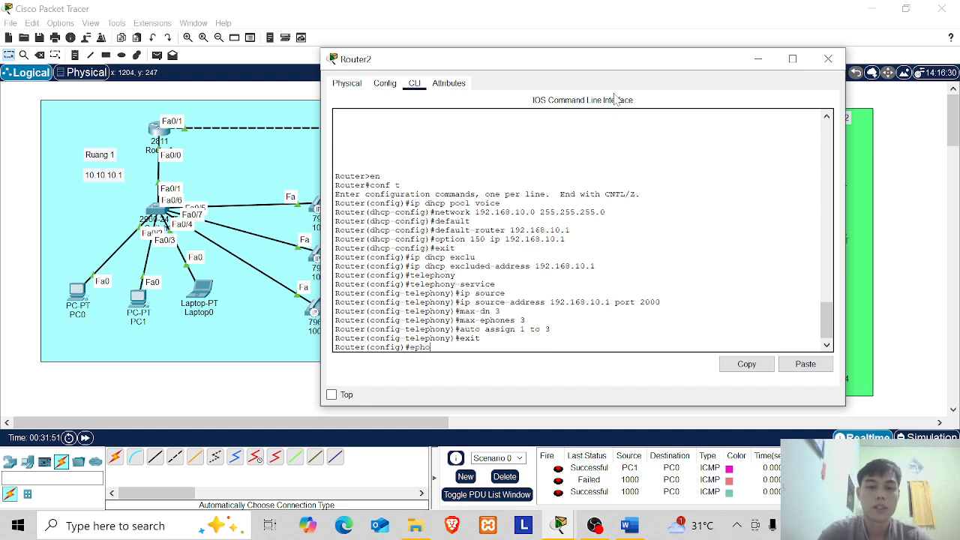
pyautogui.write('ne dn 1')
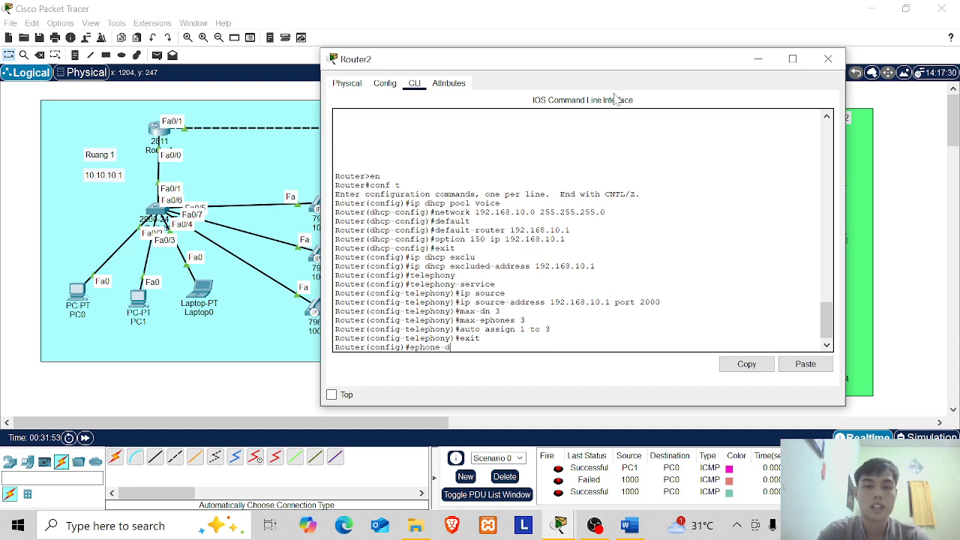
pyautogui.press('Return')
pyautogui.press('Return')
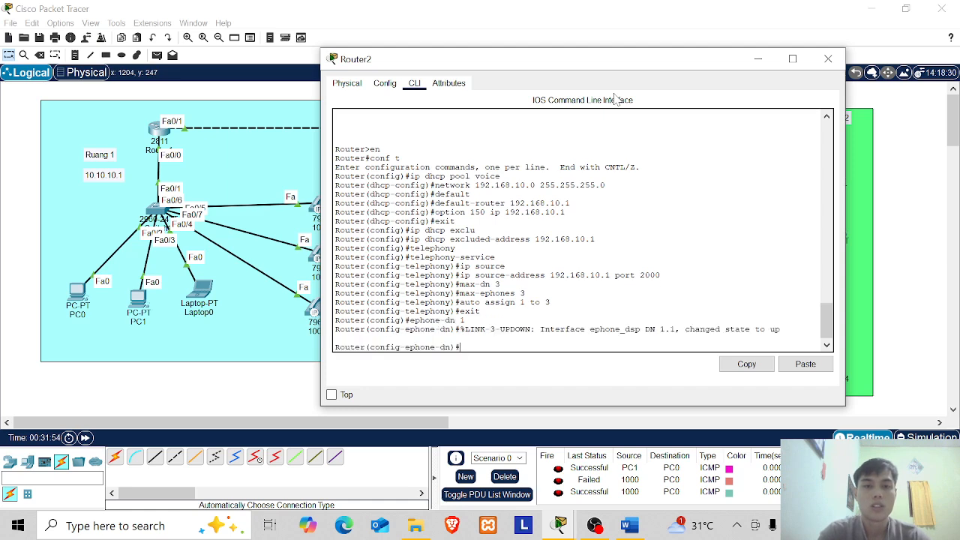
pyautogui.write('number')
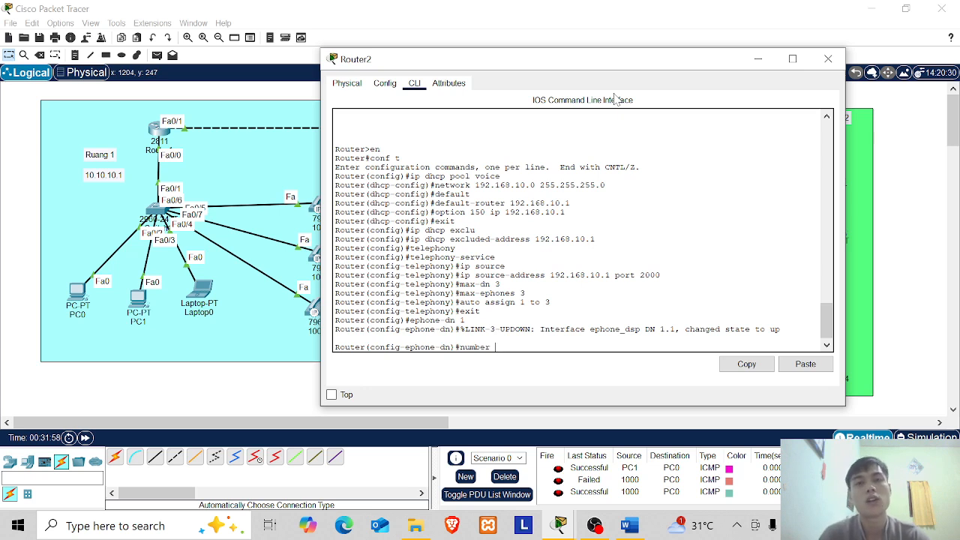
pyautogui.write(' 2000')
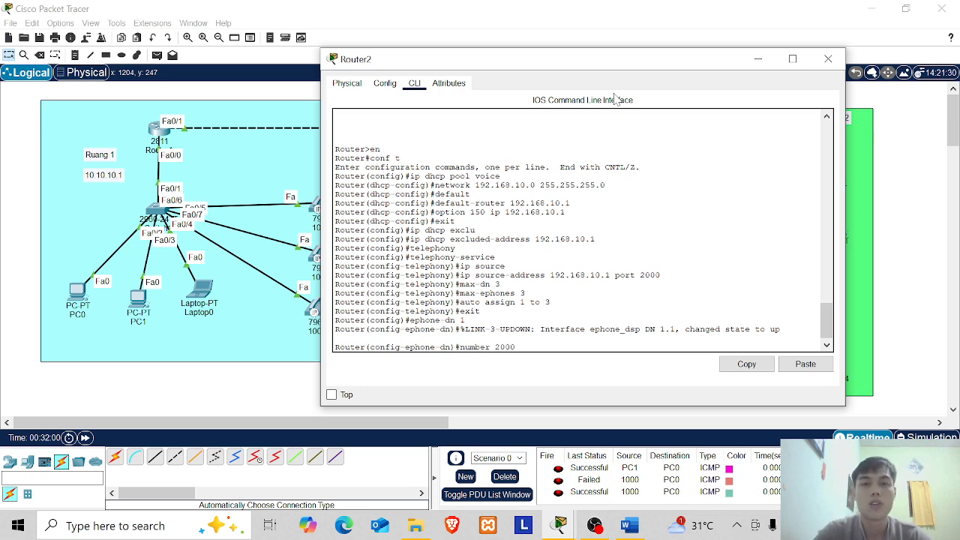
pyautogui.press('Return')
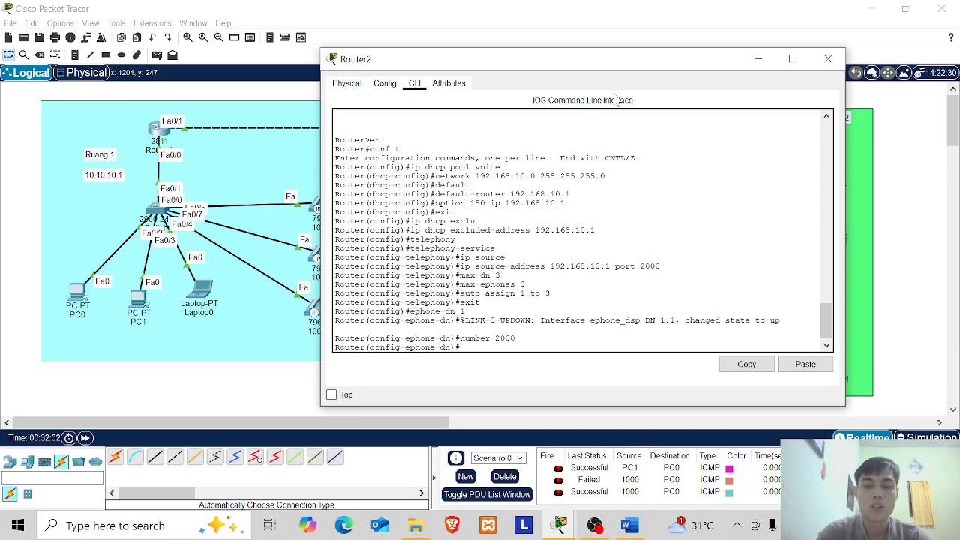
pyautogui.press('Up')
pyautogui.press('Up')
pyautogui.press('Up')
pyautogui.press('Up')
pyautogui.press('Up')
pyautogui.press('Up')
pyautogui.press('Up')
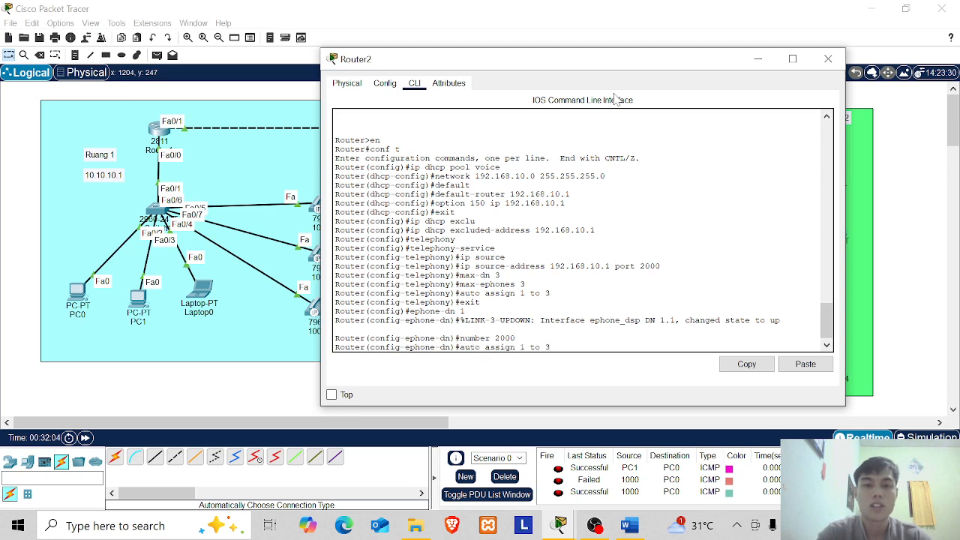
pyautogui.press('Up')
pyautogui.press('Up')
pyautogui.press('Up')
pyautogui.press('BackSpace')
pyautogui.press('BackSpace')
pyautogui.press('BackSpace')
pyautogui.press('BackSpace')
pyautogui.press('BackSpace')
pyautogui.press('BackSpace')
pyautogui.press('BackSpace')
pyautogui.press('BackSpace')
pyautogui.press('BackSpace')
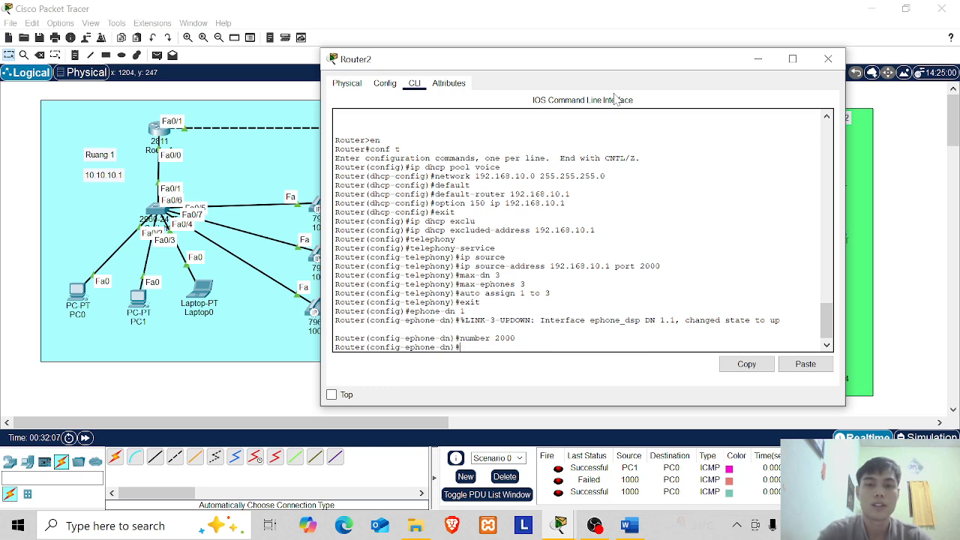
# Create ephone-dn 2 on Router2 and give it the number 2001
pyautogui.press('Up')
pyautogui.press('Down')
pyautogui.press('Down')
pyautogui.press('Down')
pyautogui.press('Down')
pyautogui.press('Down')
pyautogui.press('Down')
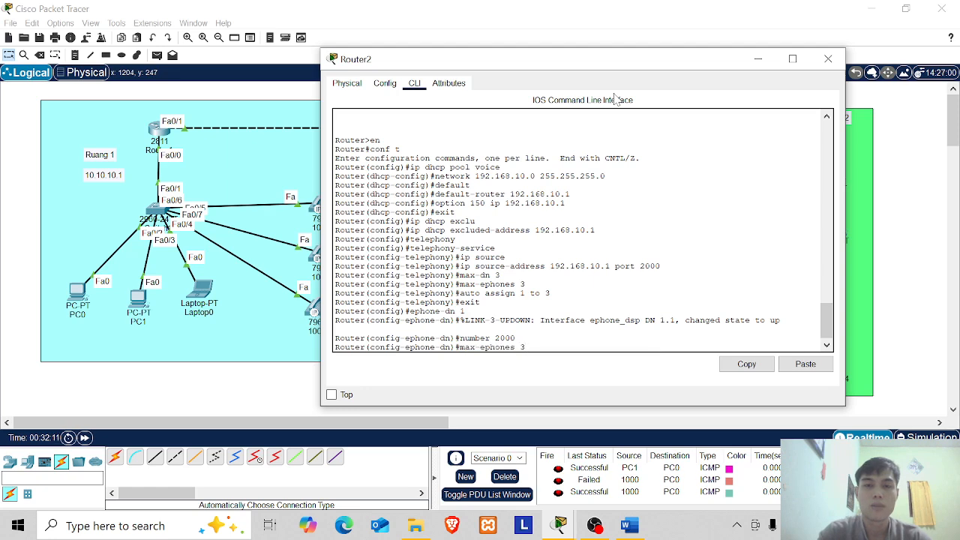
pyautogui.press('Down')
pyautogui.press('Down')
pyautogui.press('Down')
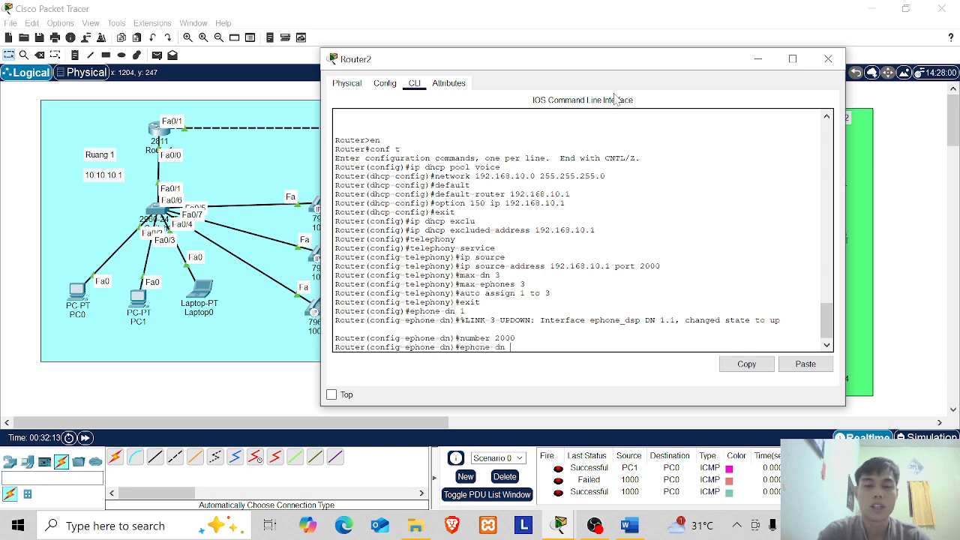
pyautogui.write('2')
pyautogui.press('Return')
pyautogui.write('nu')
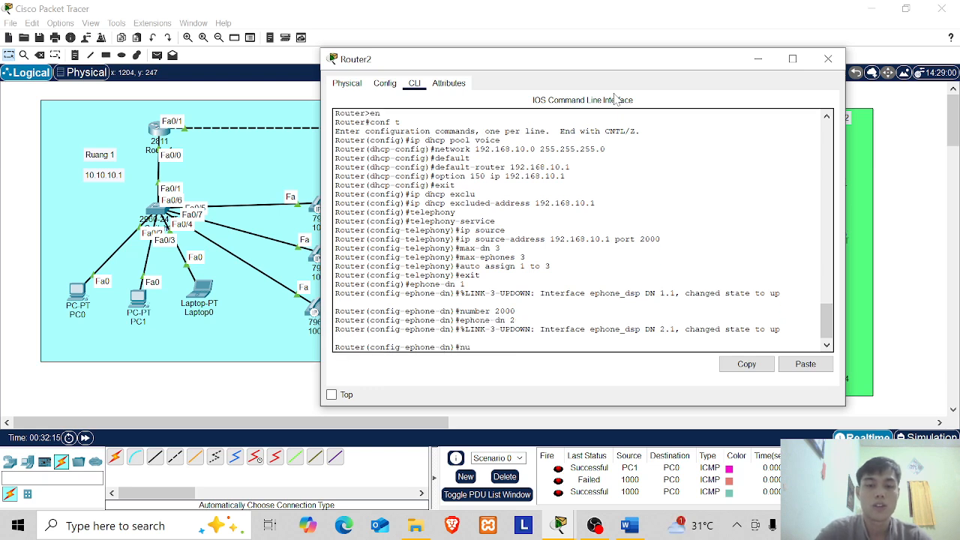
pyautogui.write('mber 2001')
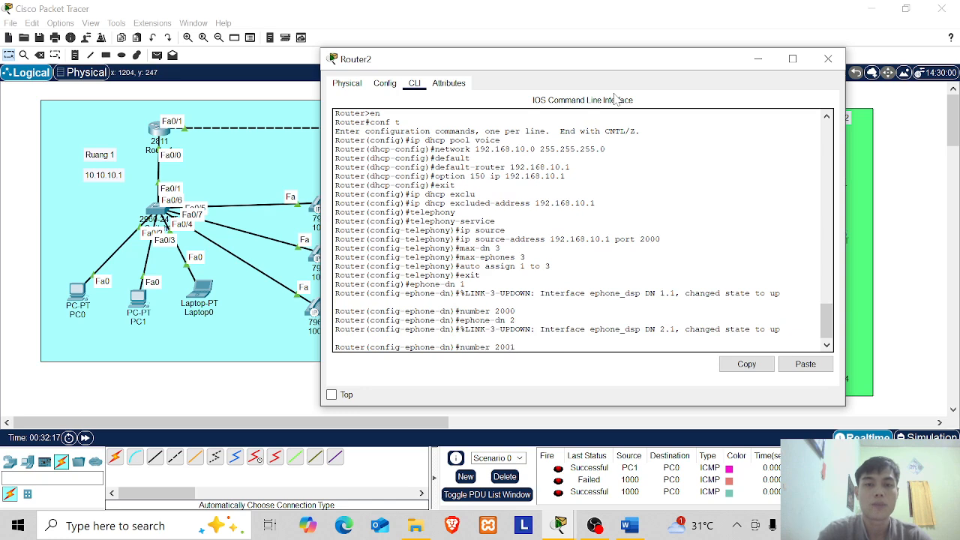
pyautogui.press('Return')
# Create ephone-dn 3 on Router2 and give it the number 2002
pyautogui.write('ephone-dn 2')
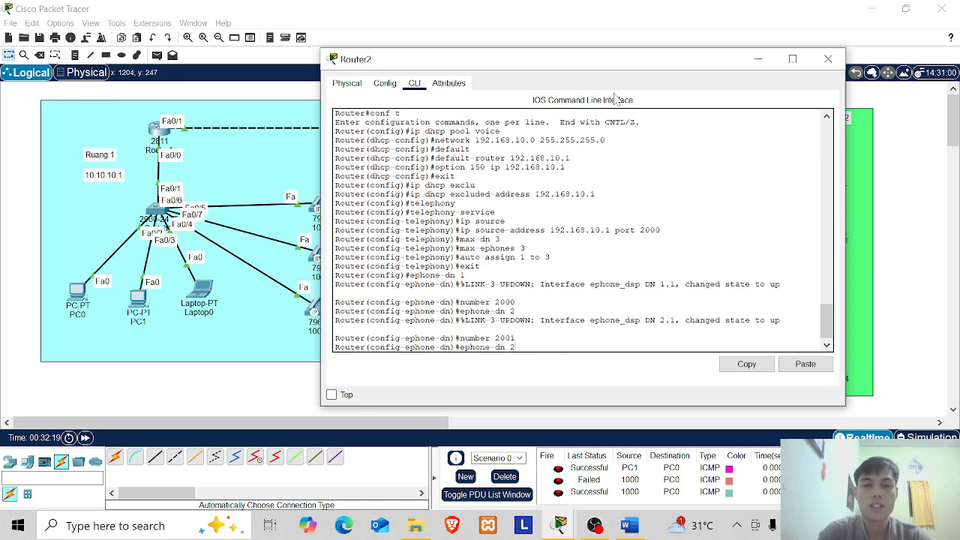
pyautogui.press('BackSpace')
pyautogui.write('3')
pyautogui.press('Return')
pyautogui.write('number')
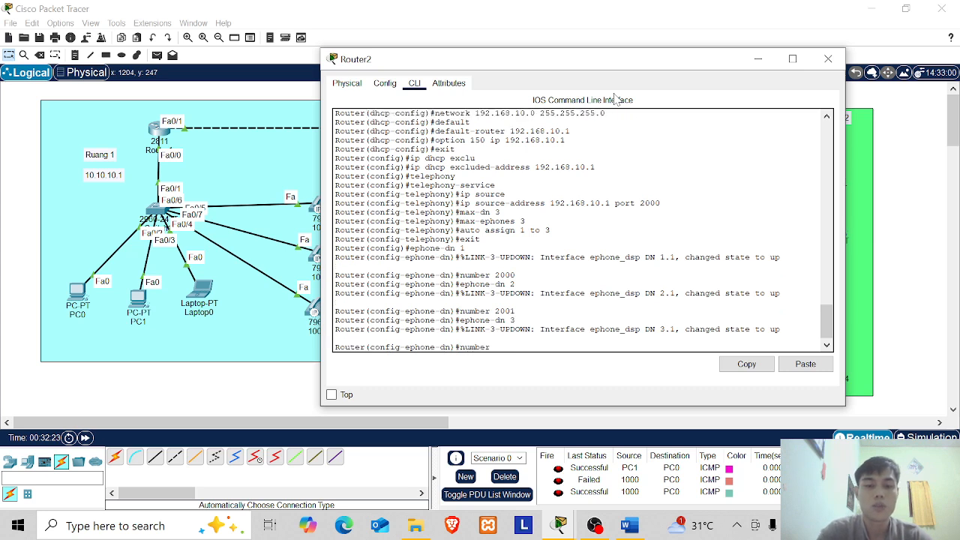
pyautogui.write(' 200')
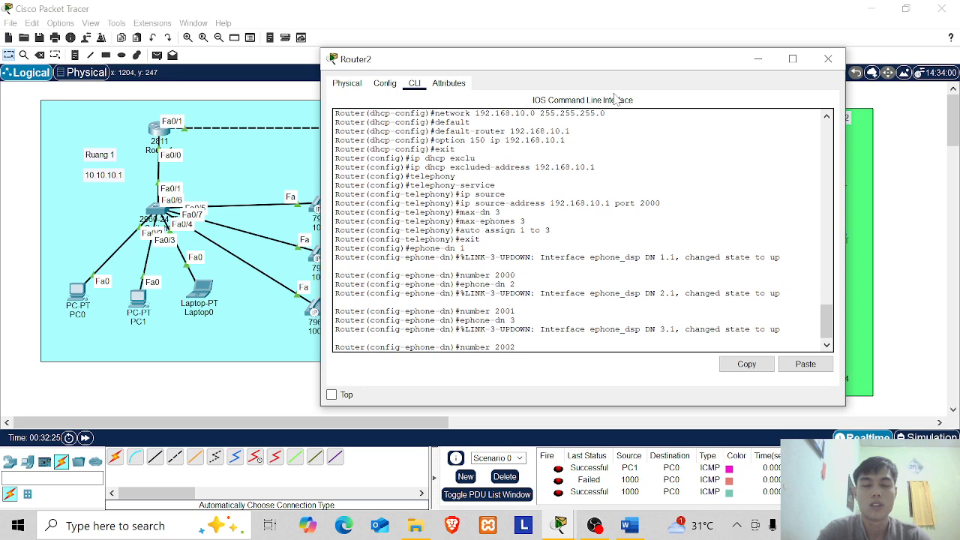
pyautogui.write('2')
pyautogui.press('Return')
# Exit Router2's configuration mode, save its configuration with the w command and close the router's window
pyautogui.write('exit')
pyautogui.press('Return')
pyautogui.write('ex')
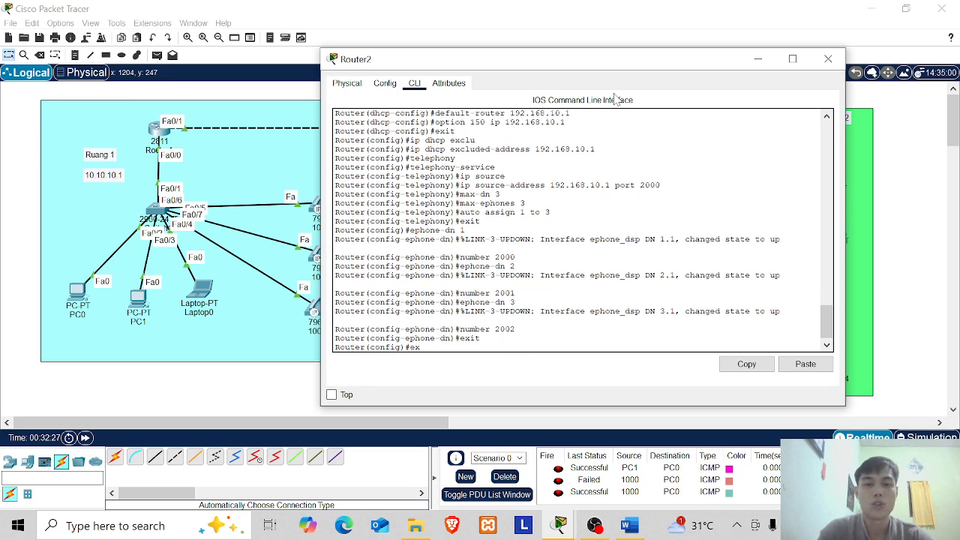
pyautogui.write('it')
pyautogui.press('Return')
pyautogui.press('Return')
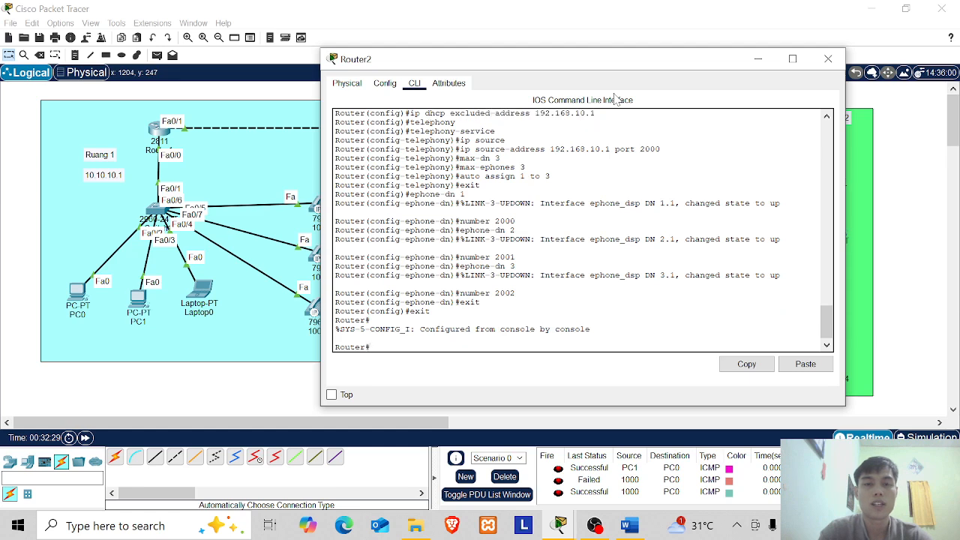
pyautogui.write('w')
pyautogui.press('Return')
pyautogui.press('Return')
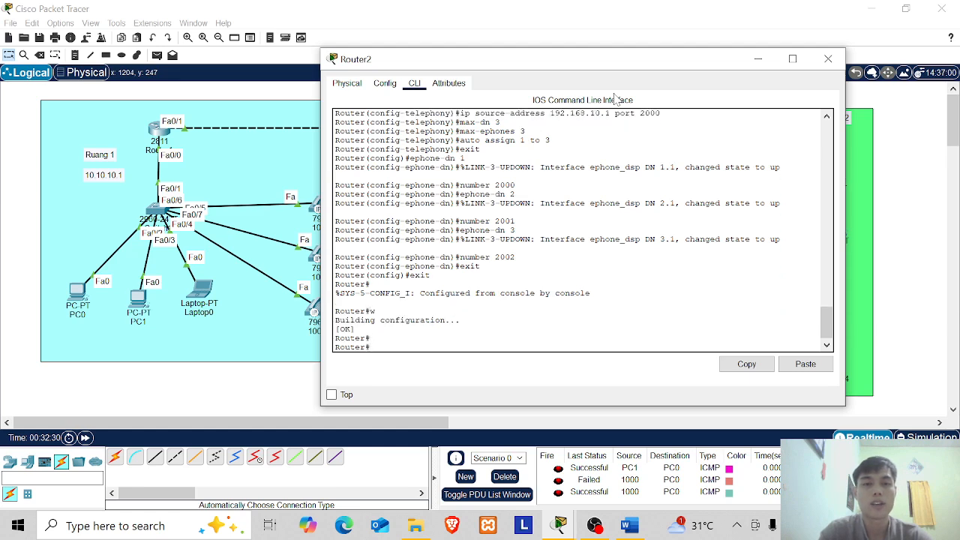
pyautogui.click(829, 58)
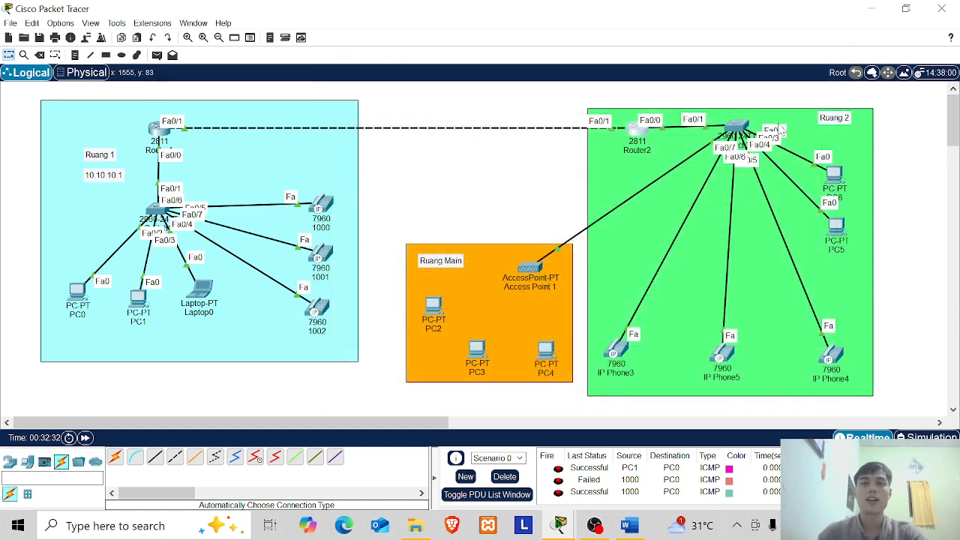
# Shift Switch2 slightly within Ruang 2 and enter global configuration mode on its command line
pyautogui.moveTo(738, 126); pyautogui.dragTo(747, 126)
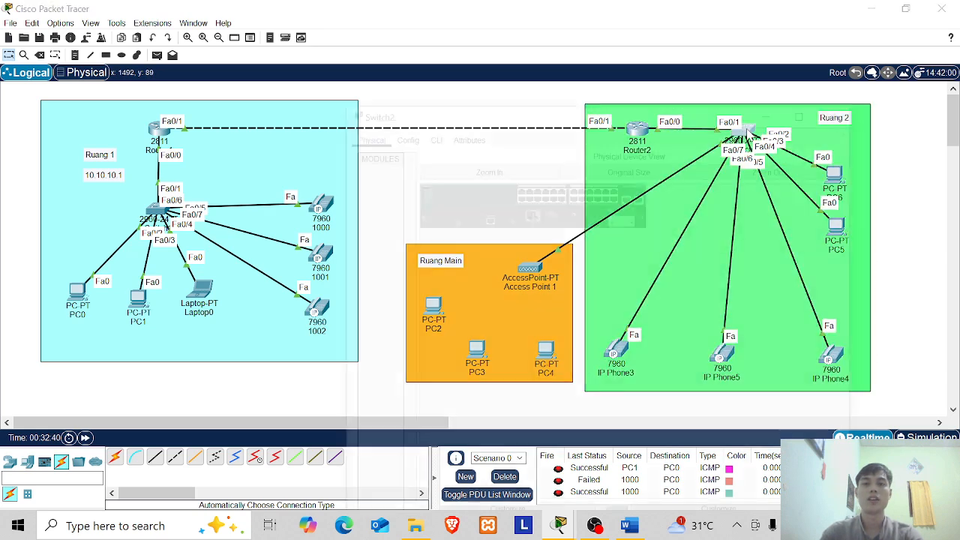
pyautogui.click(745, 132)
pyautogui.click(430, 36)
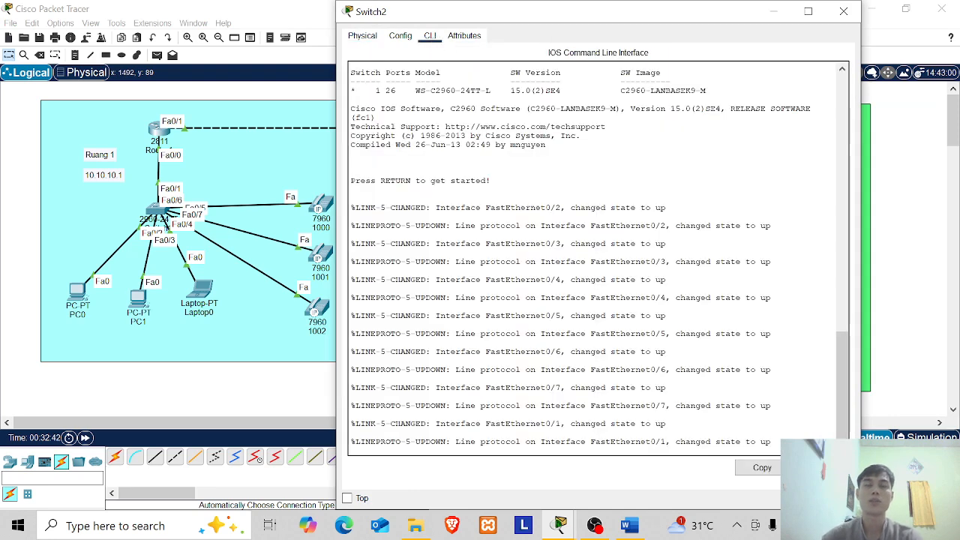
pyautogui.press('Return')
pyautogui.write('en')
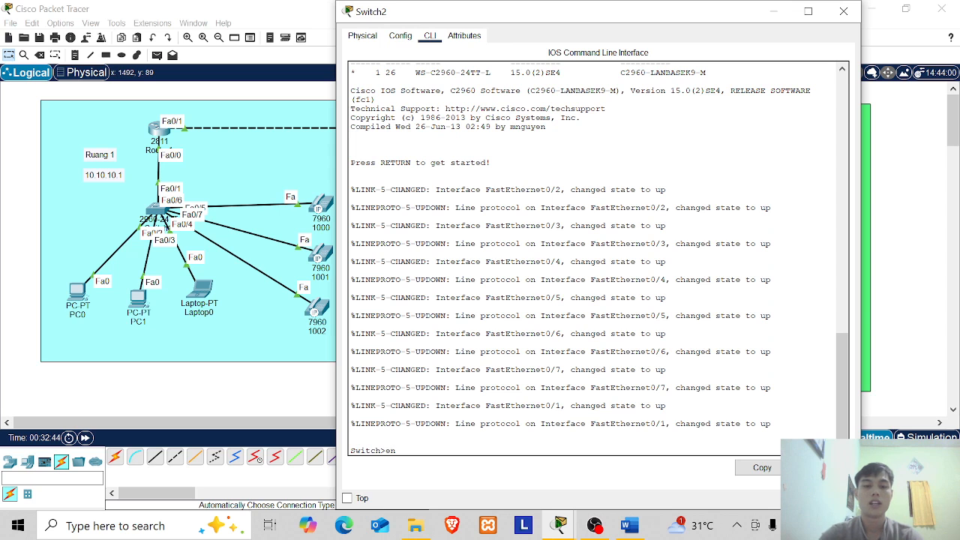
pyautogui.press('Return')
pyautogui.write('conf')
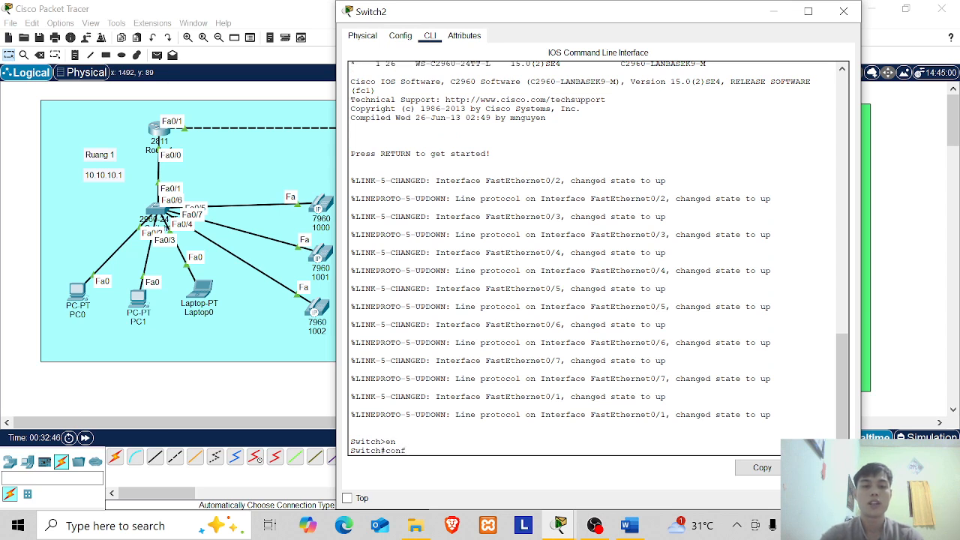
pyautogui.write(' t')
pyautogui.press('Return')
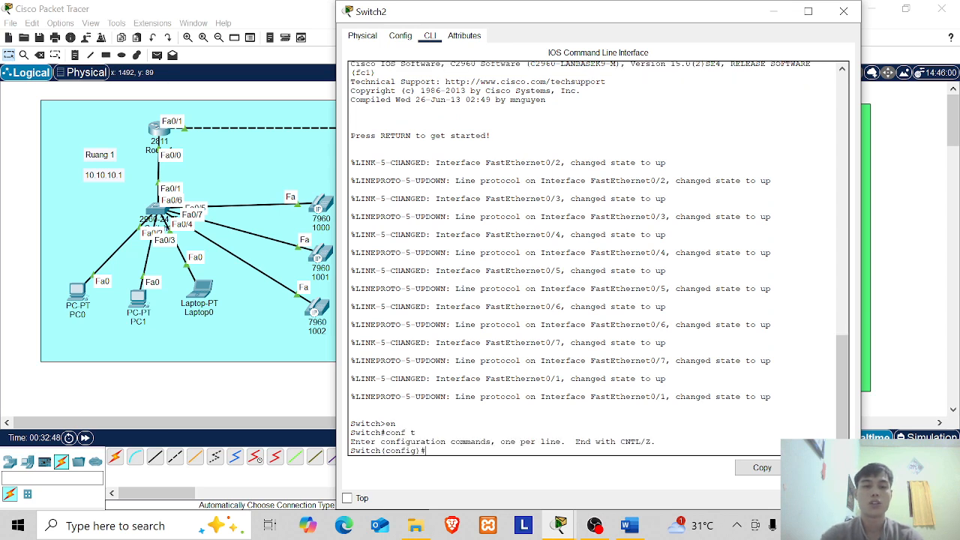
# Assign voice VLAN 1 to the interface range fa0/1-24 on Switch2
pyautogui.write('int')
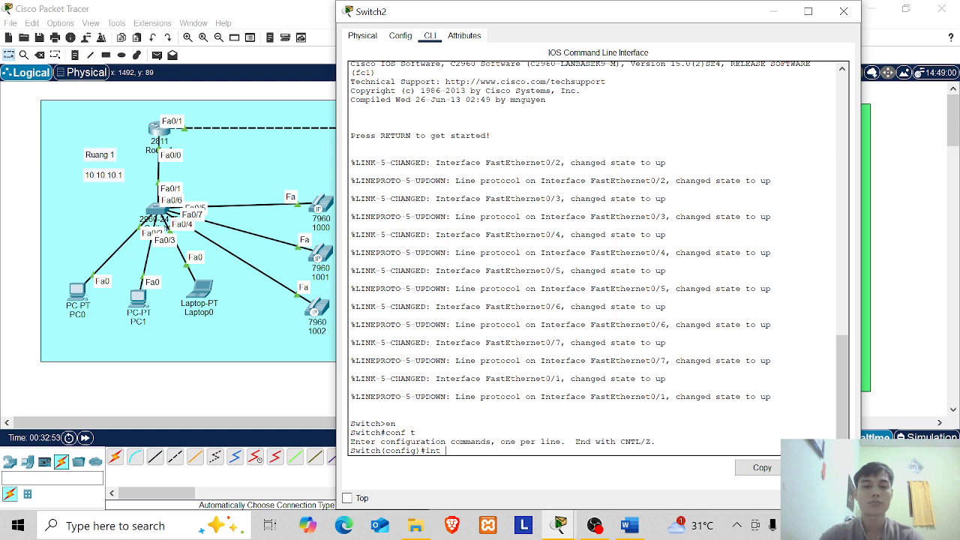
pyautogui.write(' range fa')
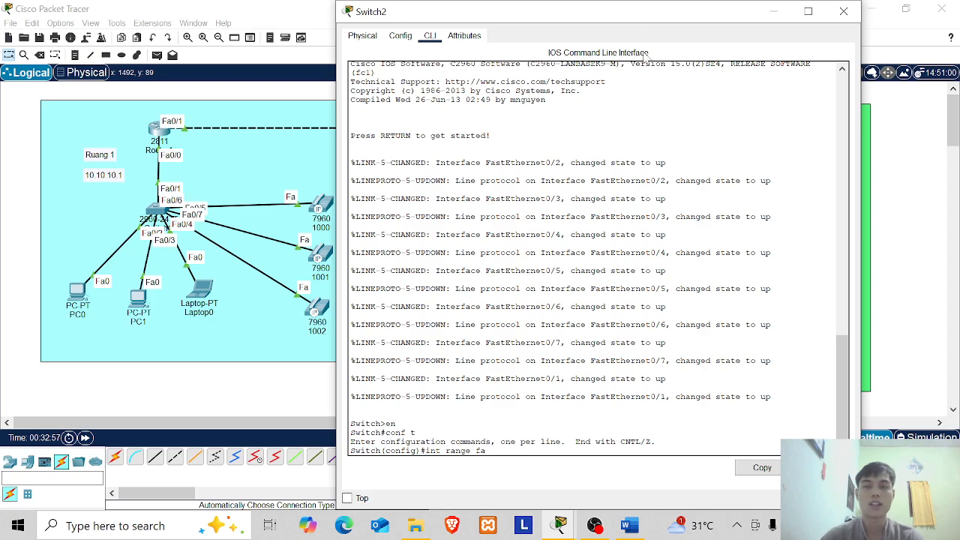
pyautogui.moveTo(652, 17); pyautogui.dragTo(545, 180)
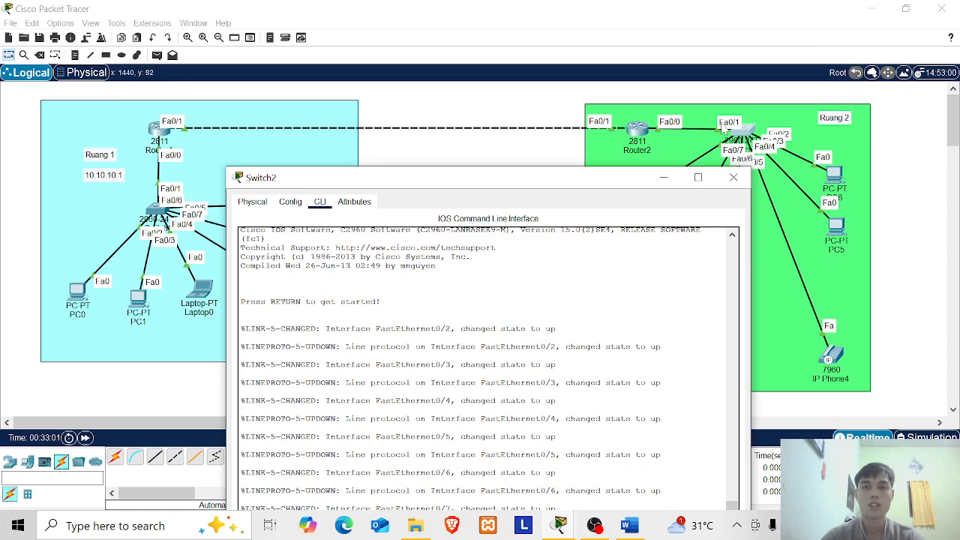
pyautogui.moveTo(622, 184); pyautogui.dragTo(687, 33)
pyautogui.write('0')
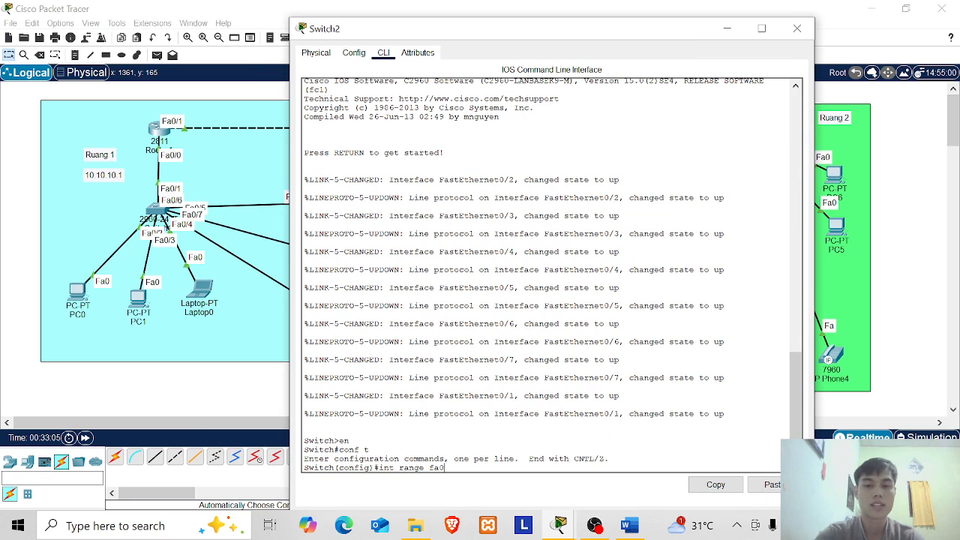
pyautogui.write('/1-24')
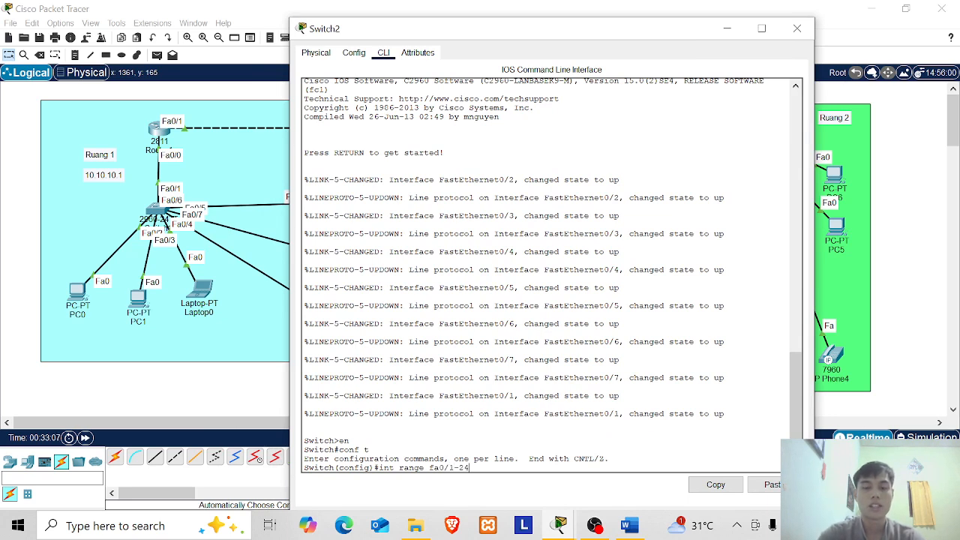
pyautogui.press('Return')
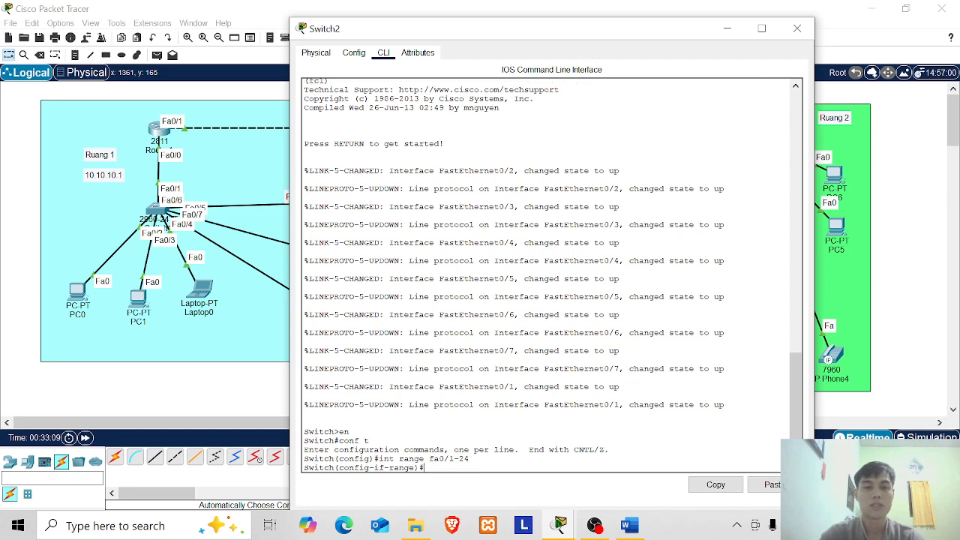
pyautogui.moveTo(638, 30); pyautogui.dragTo(659, 53)
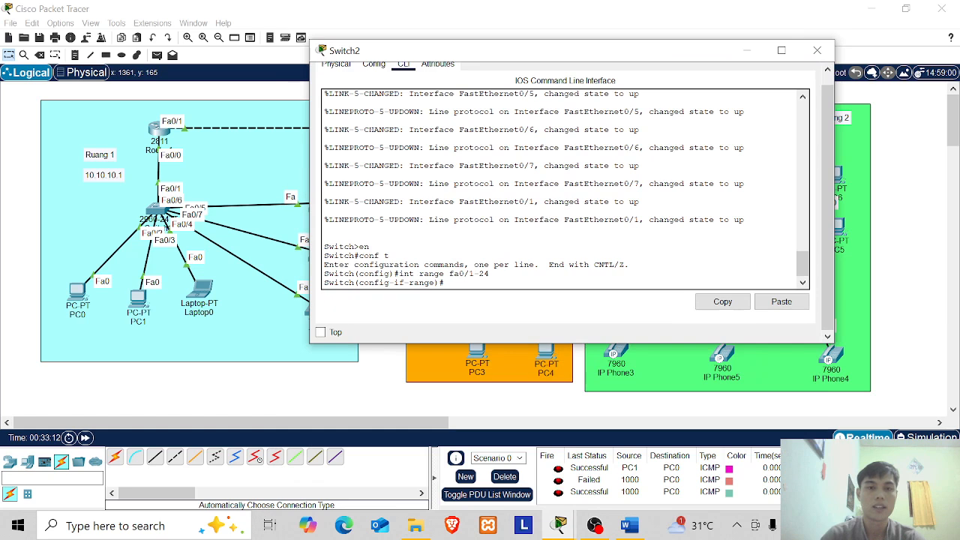
pyautogui.write('sw')
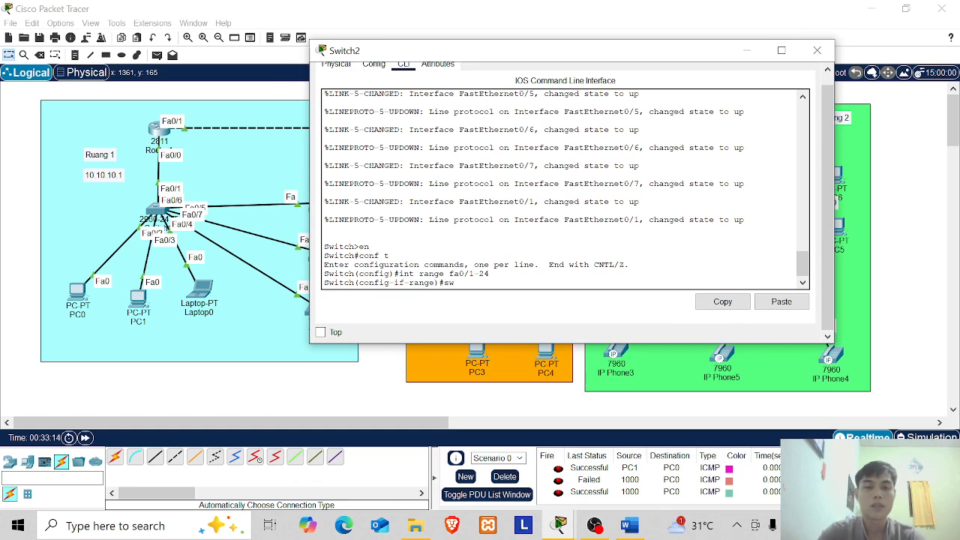
pyautogui.write(' voi')
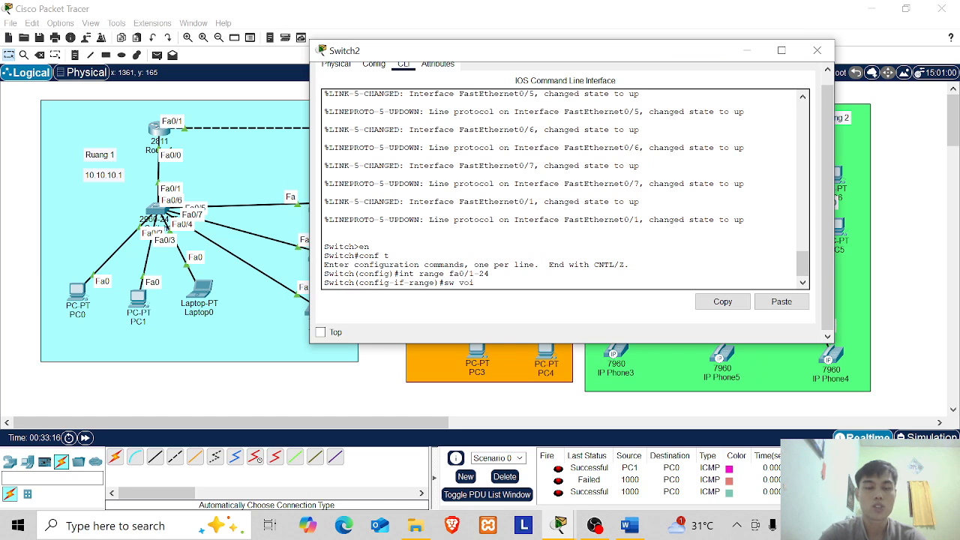
pyautogui.write('c')
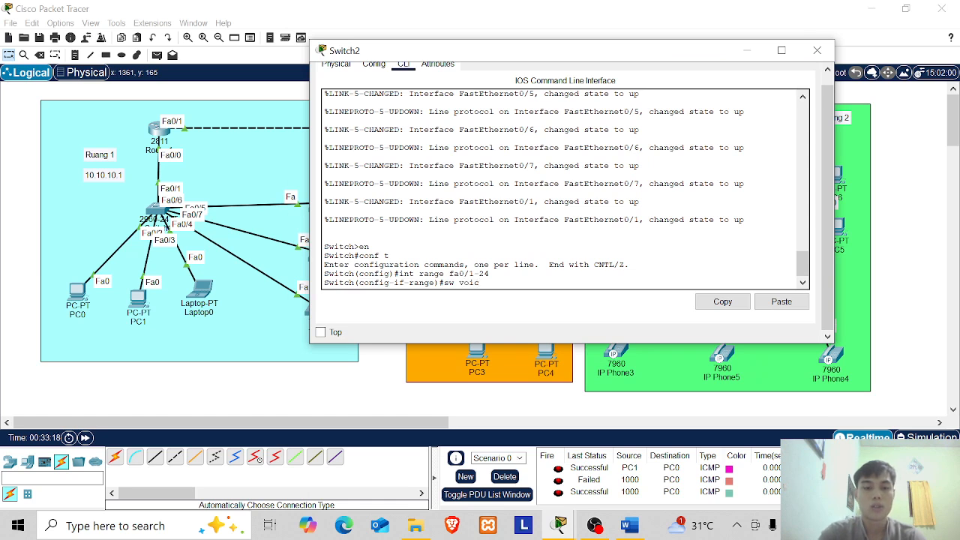
pyautogui.write('e vlan 1')
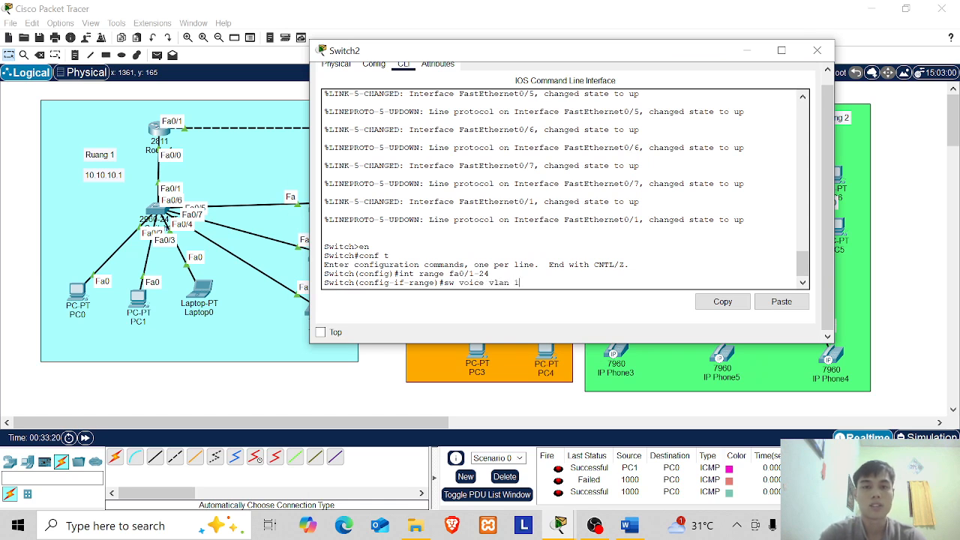
pyautogui.press('Return')
# Exit Switch2's configuration mode, save its configuration with the w command and close the switch's window
pyautogui.write('exit')
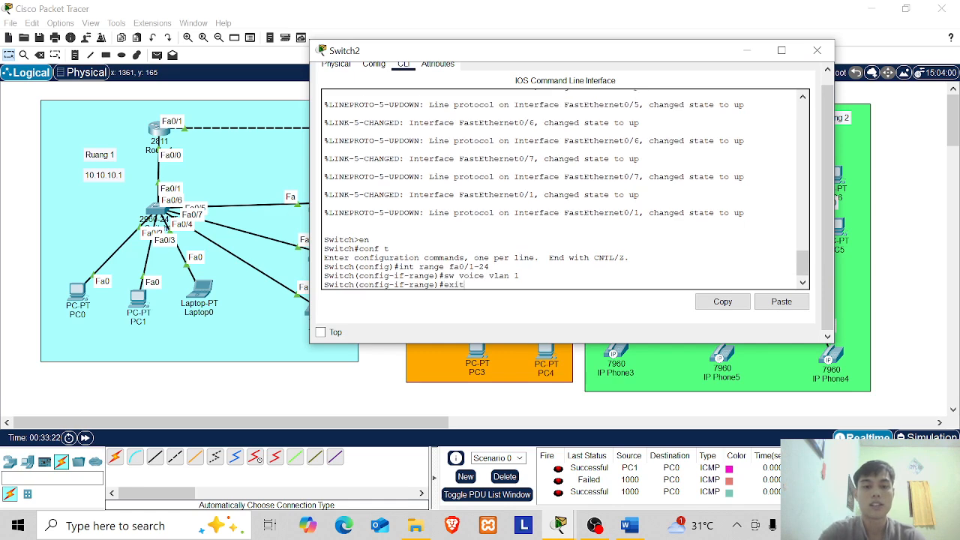
pyautogui.press('Return')
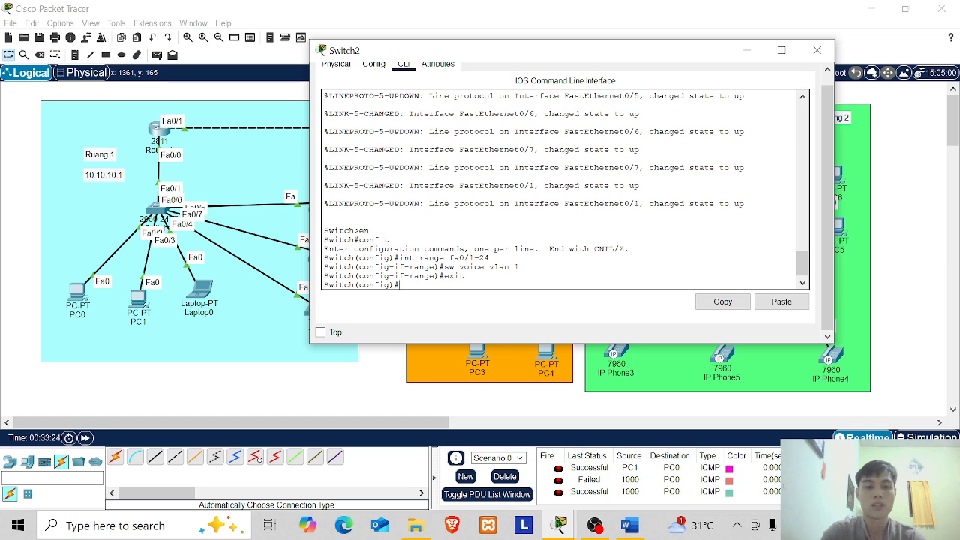
pyautogui.write('exit')
pyautogui.press('Return')
pyautogui.press('Return')
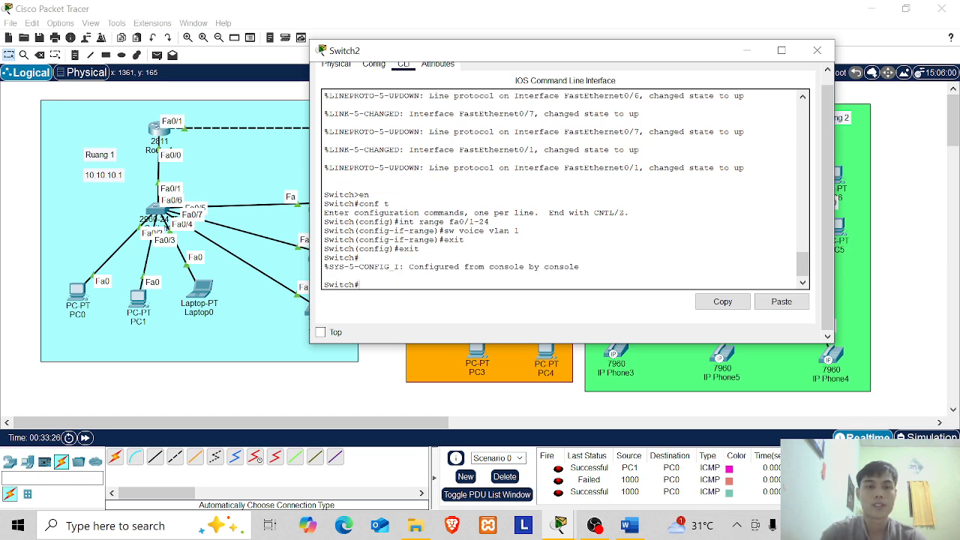
pyautogui.write('w')
pyautogui.press('Return')
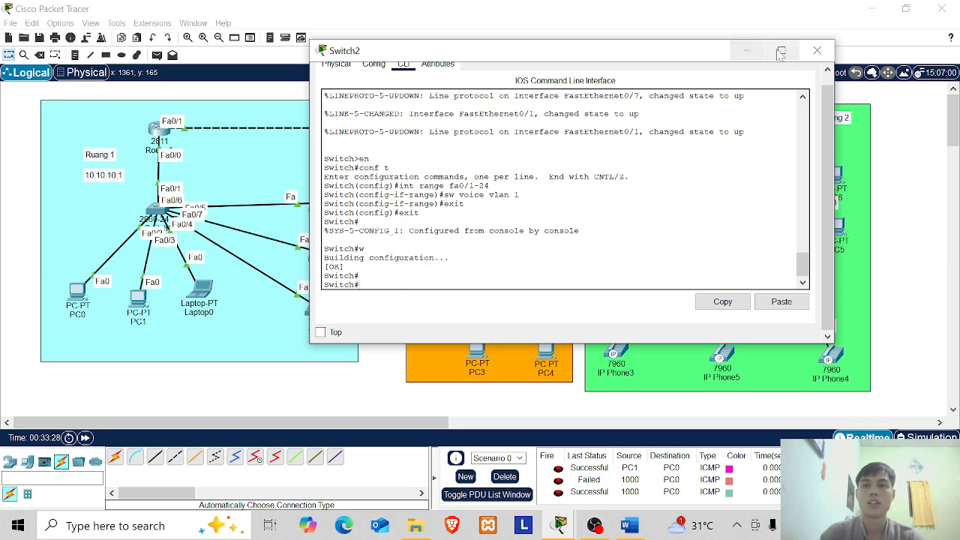
pyautogui.click(818, 50)
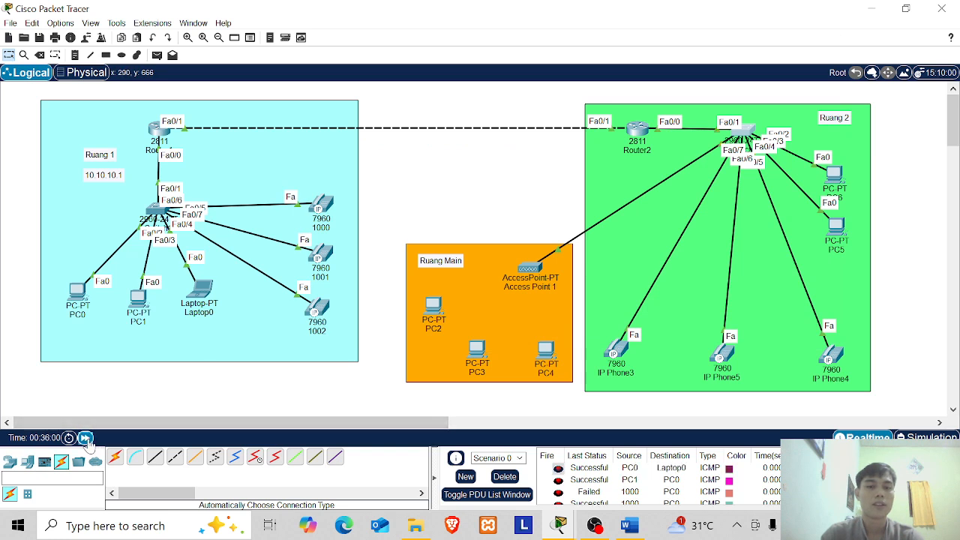
# Fast-forward the network time repeatedly and delete Scenario 0 to clear its PDU list
pyautogui.click(87, 440)
pyautogui.click(87, 440)
pyautogui.click(87, 441)
pyautogui.click(87, 440)
pyautogui.click(505, 477)
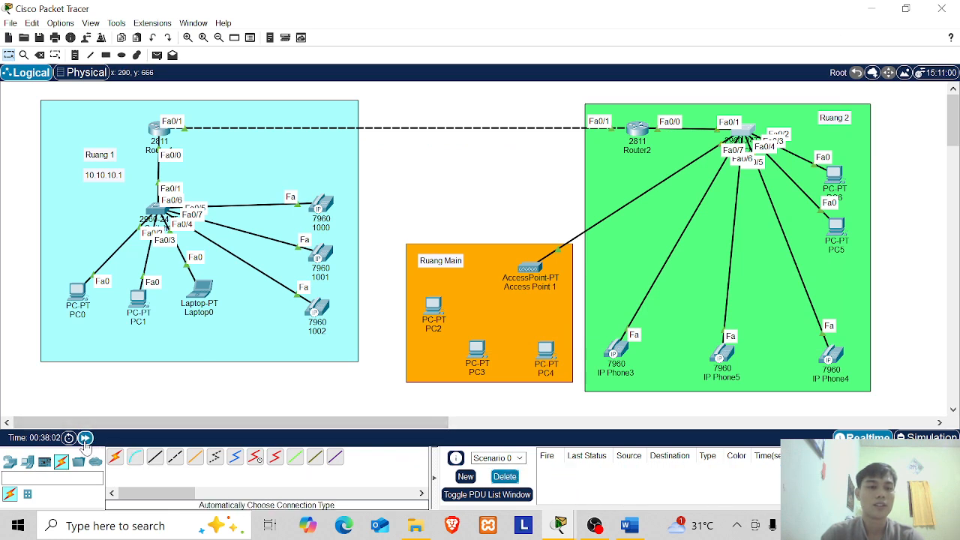
pyautogui.click(86, 440)
pyautogui.click(86, 441)
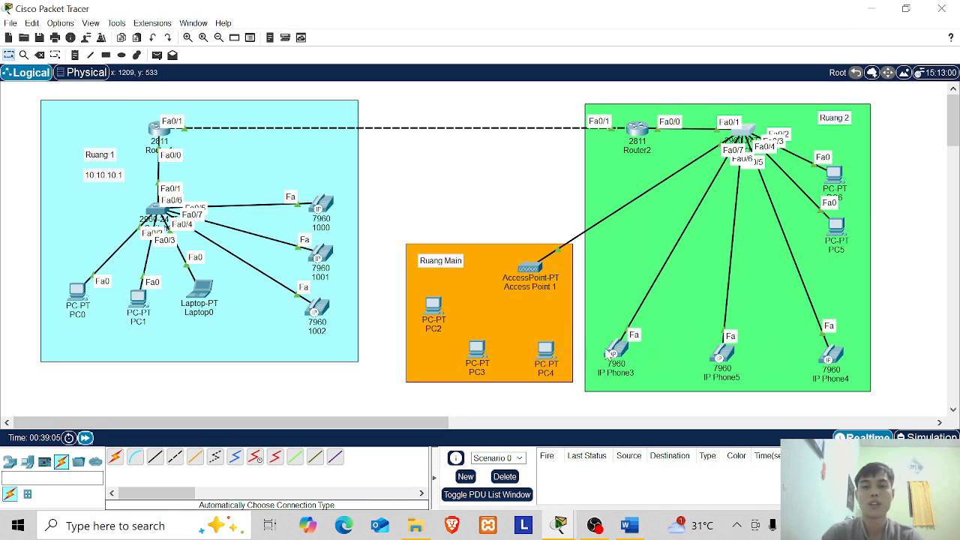
# Check the extension number on IP Phone3's graphical display and close the phone's window
pyautogui.click(619, 351)
pyautogui.click(431, 36)
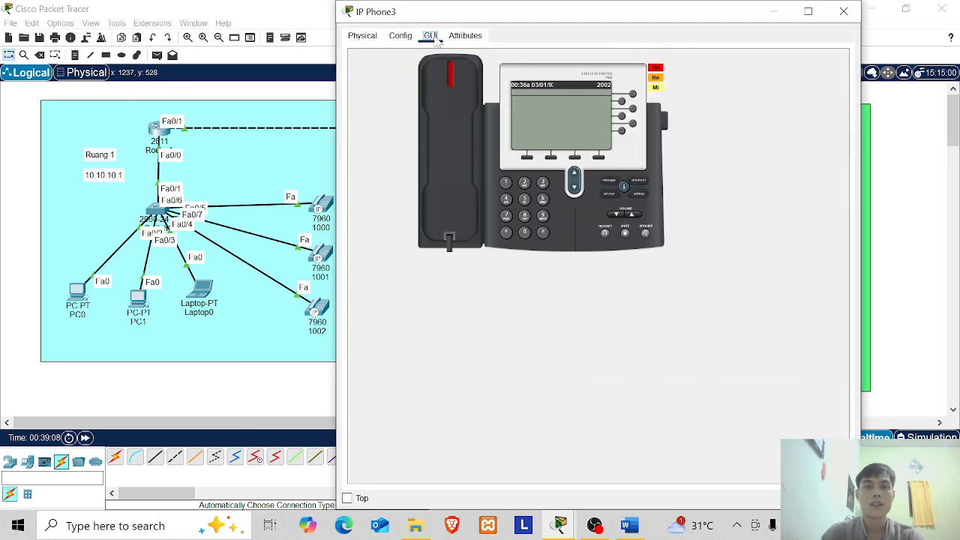
pyautogui.click(850, 19)
# Rename IP Phone3 in Ruang 2 as 2002
pyautogui.click(636, 378)
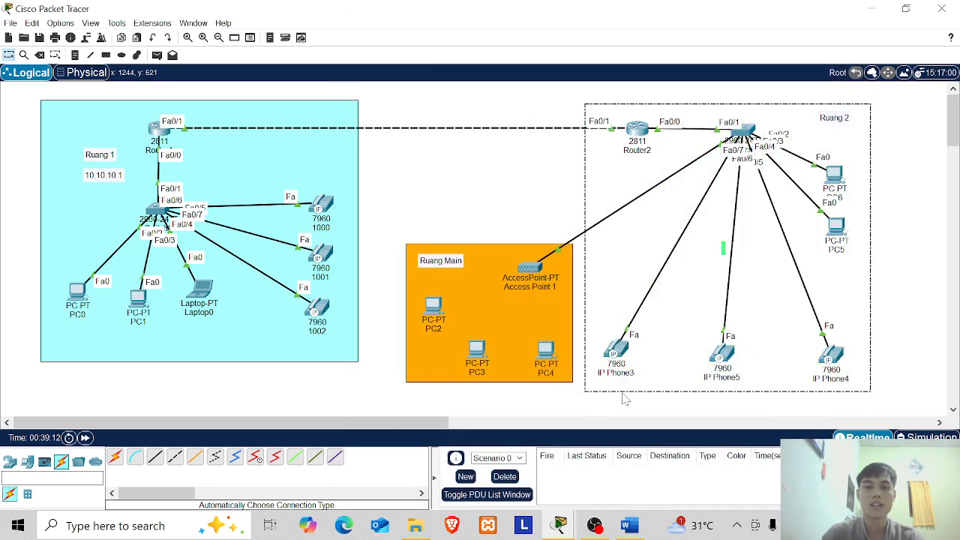
pyautogui.click(625, 400)
pyautogui.click(620, 373)
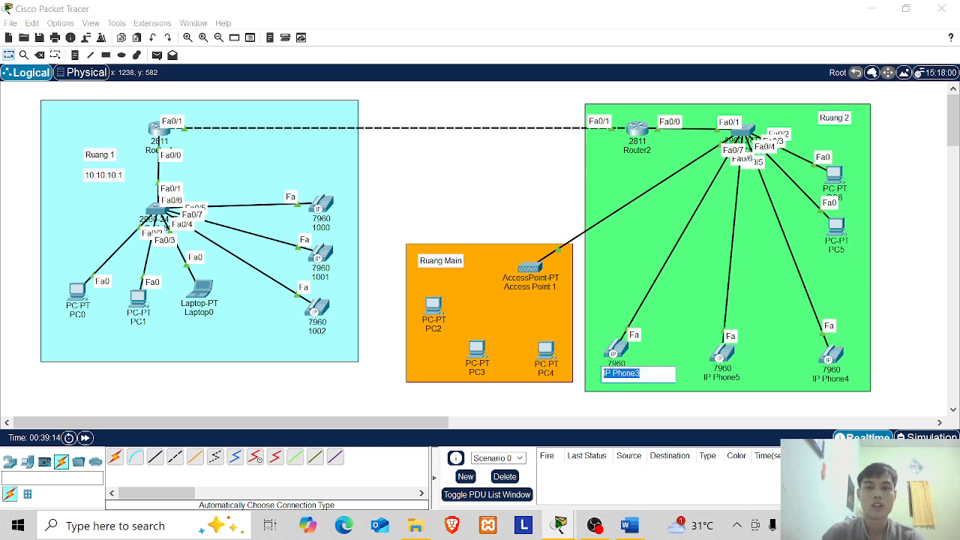
pyautogui.write('10')
pyautogui.press('BackSpace')
pyautogui.press('BackSpace')
pyautogui.write('200')
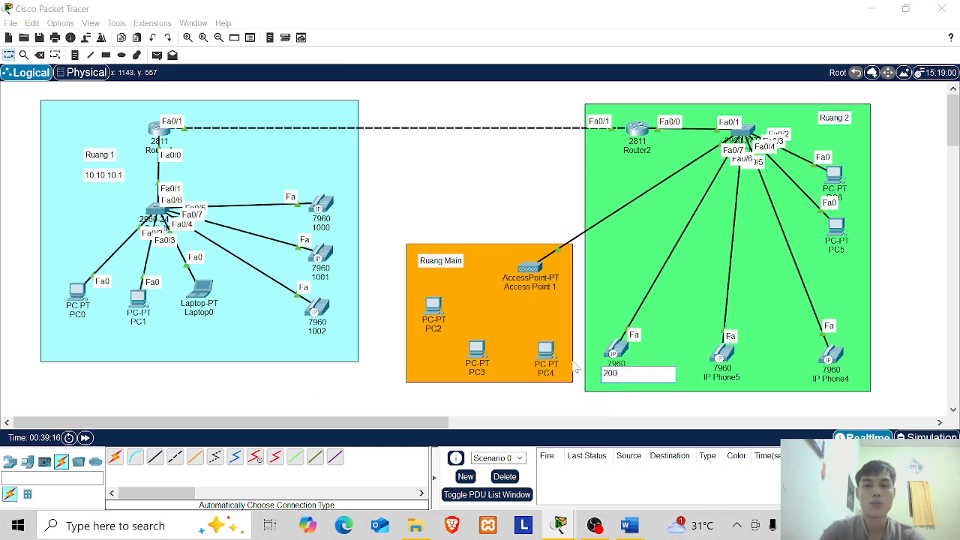
pyautogui.write('2')
pyautogui.press('Return')
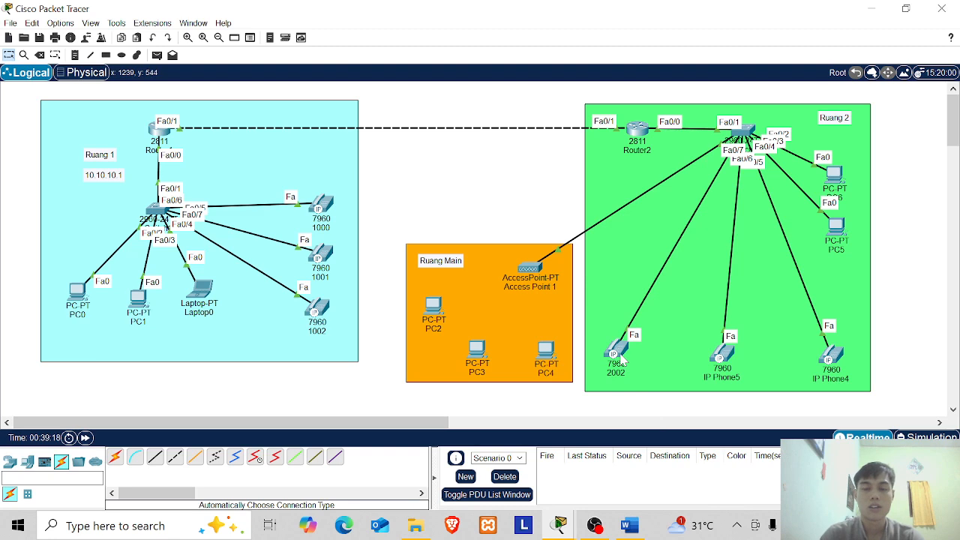
# Rename IP Phone5 in Ruang 2 as 2001
pyautogui.moveTo(622, 362)
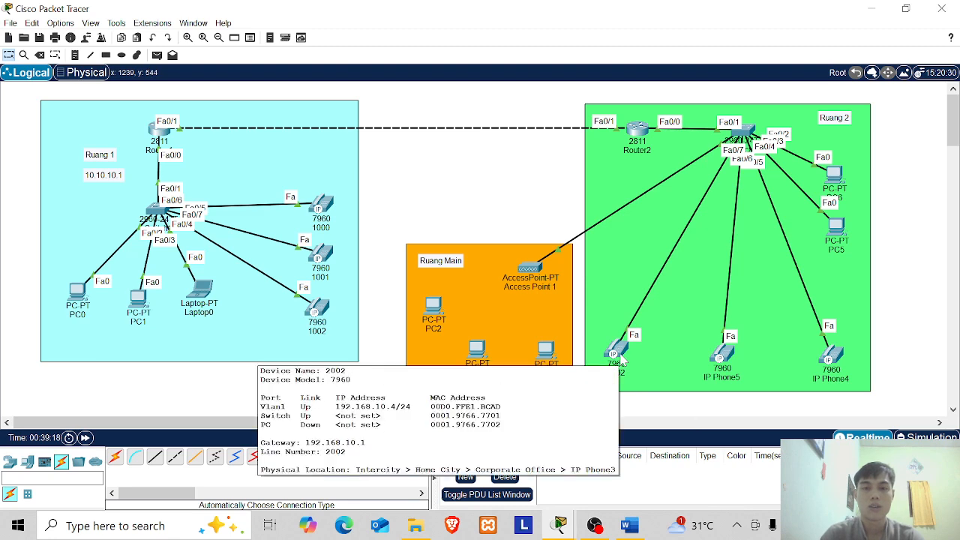
pyautogui.doubleClick(733, 378)
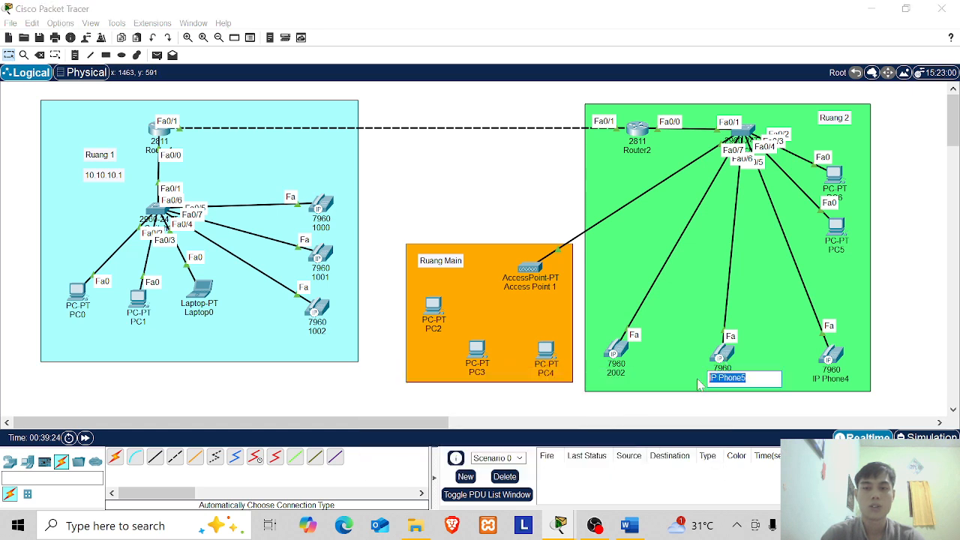
pyautogui.write('2001')
pyautogui.click(893, 326)
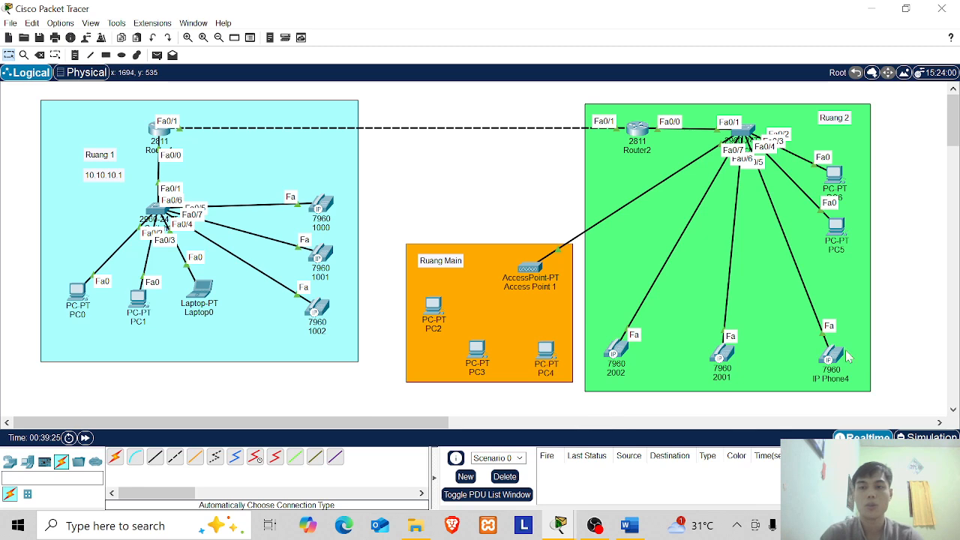
# Rename IP Phone4 in Ruang 2 as 2000 and nudge the phone slightly upward
pyautogui.moveTo(842, 359)
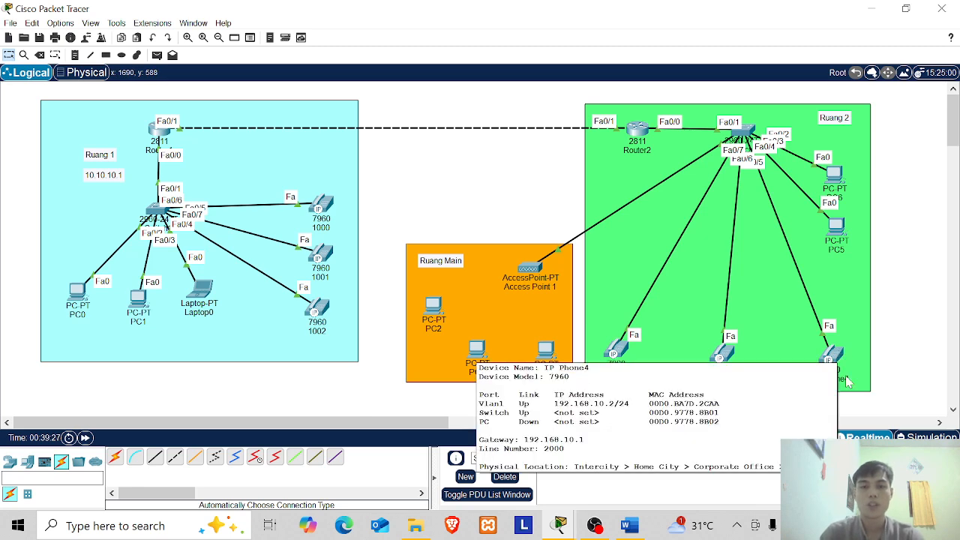
pyautogui.click(847, 382)
pyautogui.scroll(-5, 870, 386)
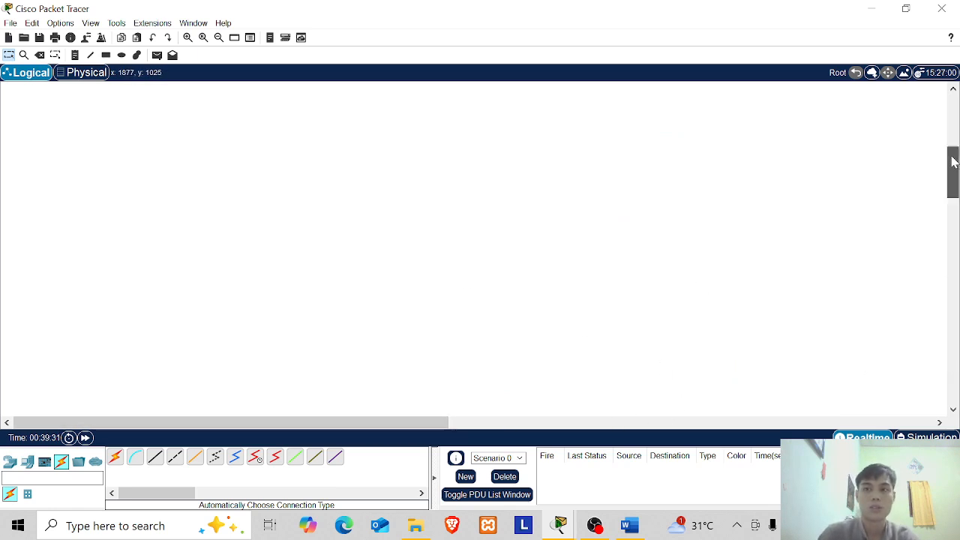
pyautogui.moveTo(953, 162); pyautogui.dragTo(952, 96)
pyautogui.click(855, 410)
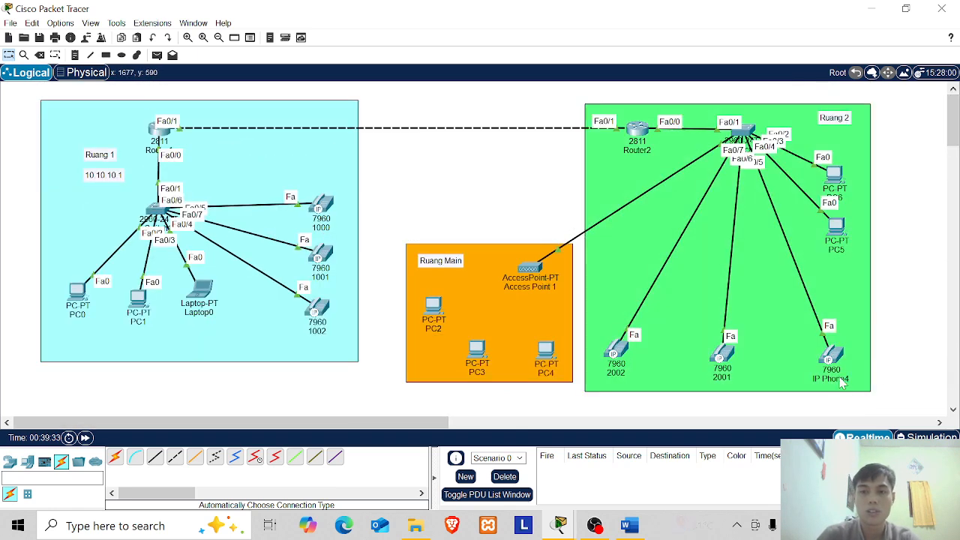
pyautogui.click(839, 379)
pyautogui.write('2000')
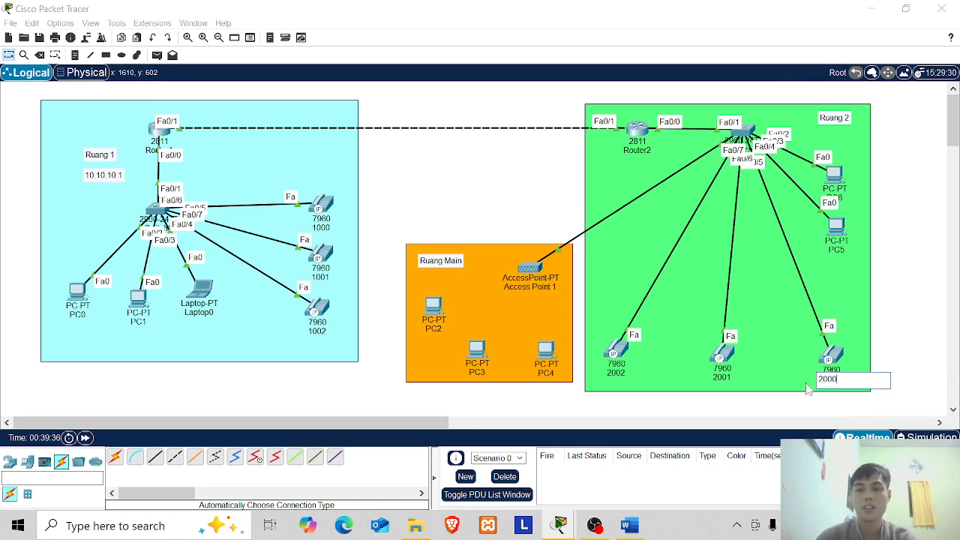
pyautogui.click(926, 289)
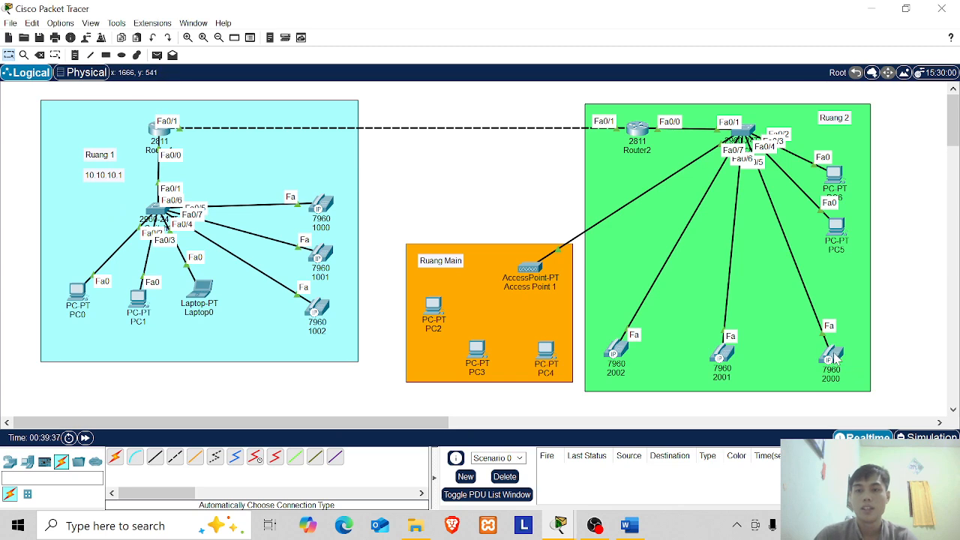
pyautogui.moveTo(833, 354); pyautogui.dragTo(833, 349)
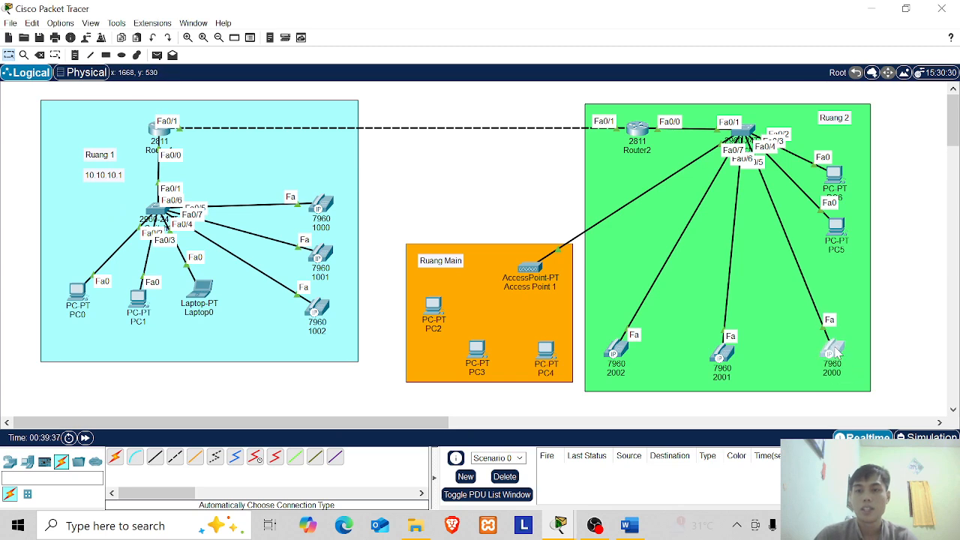
# Lift the handset on phone 2002 in its graphical view, dial 2000, and close the phone's window
pyautogui.click(620, 355)
pyautogui.click(453, 121)
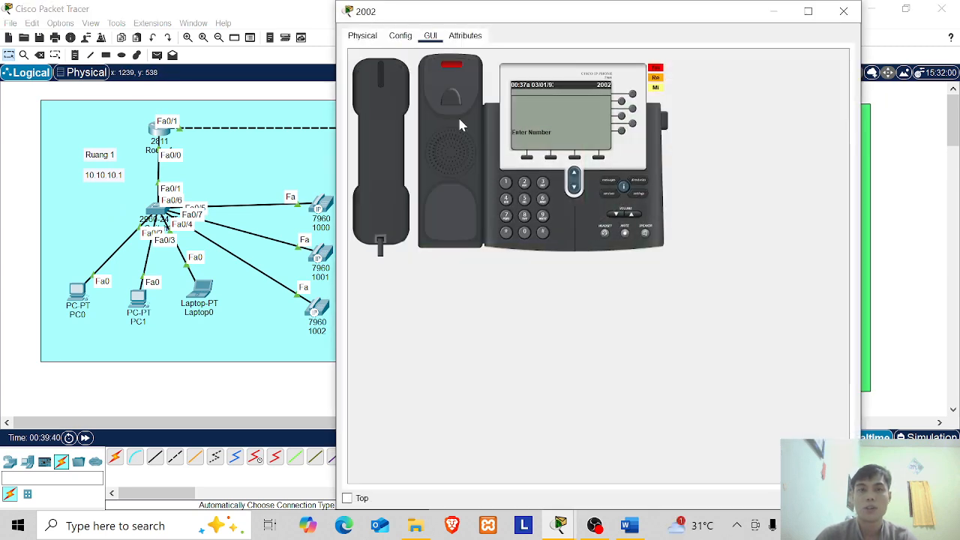
pyautogui.moveTo(606, 18); pyautogui.dragTo(372, 60)
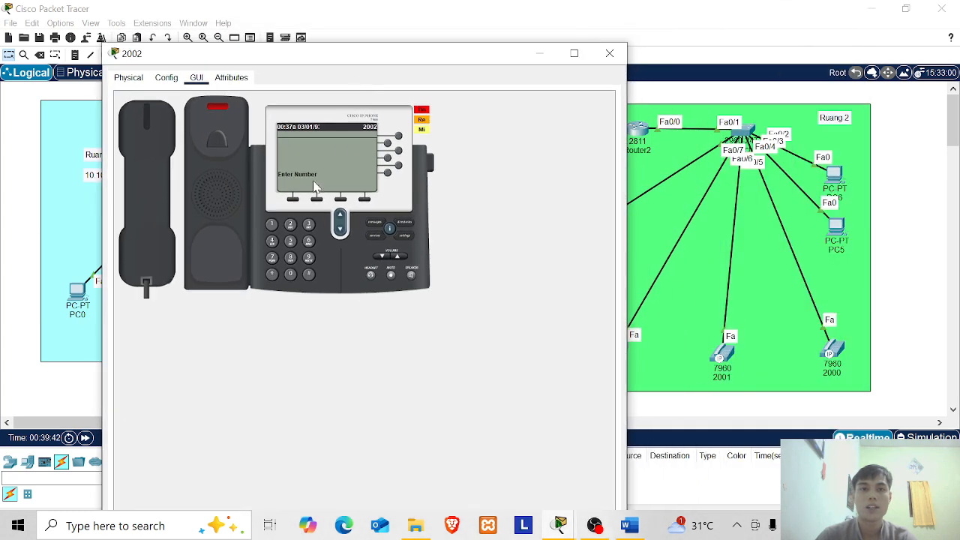
pyautogui.click(290, 226)
pyautogui.click(291, 274)
pyautogui.click(291, 275)
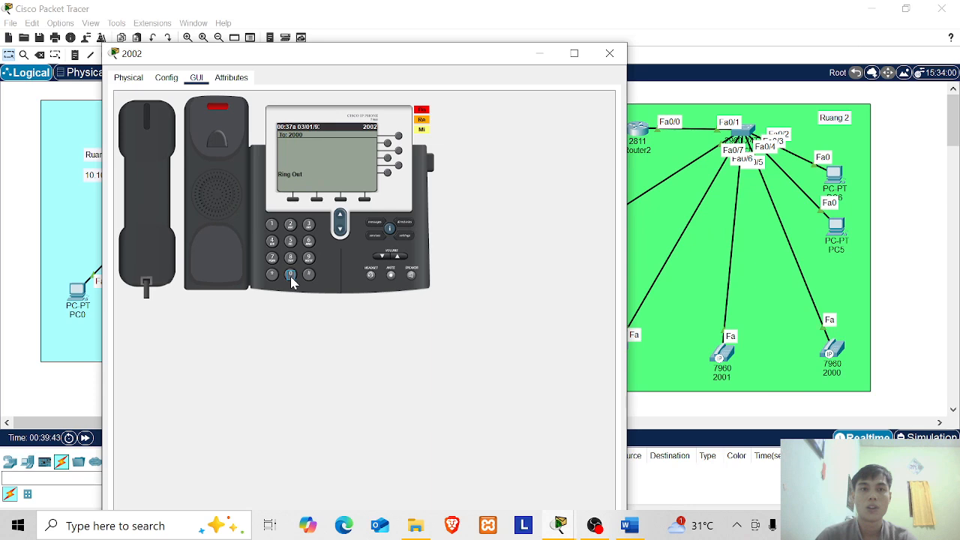
pyautogui.click(610, 53)
# Answer the incoming call on phone 2000 in its graphical view and close the phone's window
pyautogui.click(321, 205)
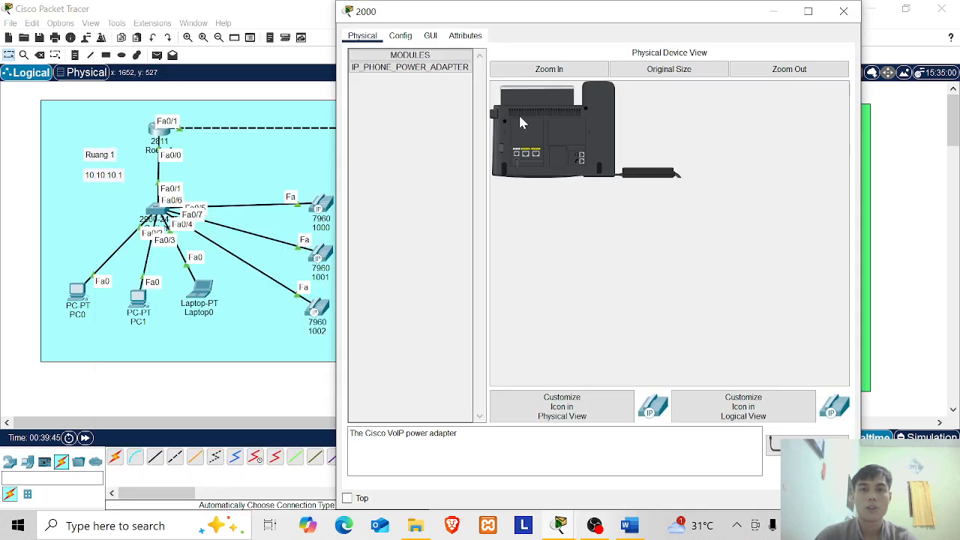
pyautogui.click(430, 36)
pyautogui.click(441, 131)
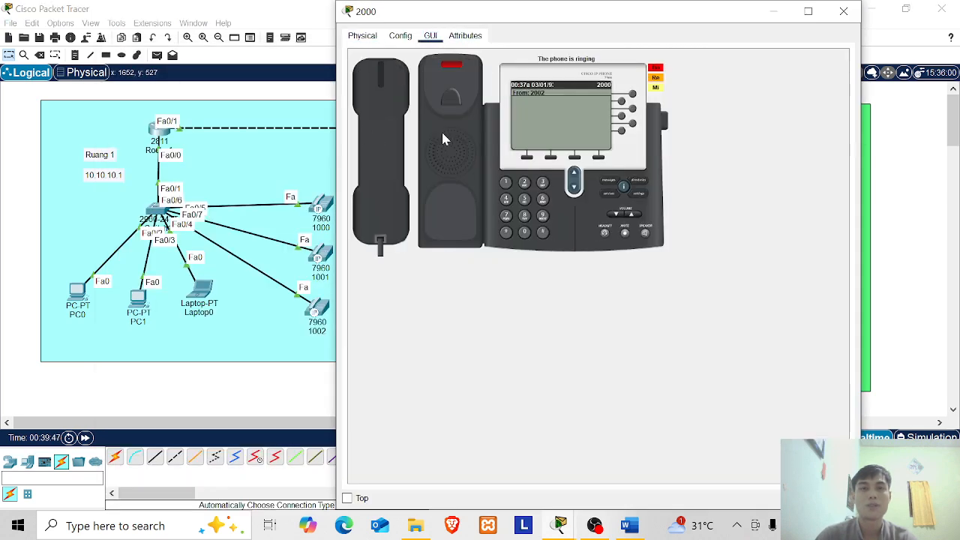
pyautogui.click(403, 129)
pyautogui.click(844, 11)
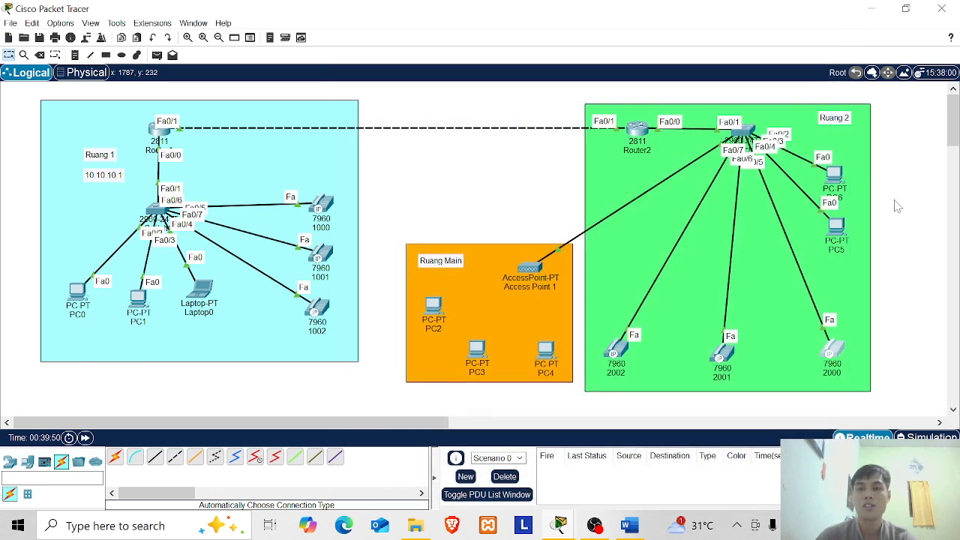
# Tidy the layout by repositioning phone 2001, the Ruang 1 and 10.10.10.1 labels, the Ruang 2 switch and PC6
pyautogui.moveTo(731, 352); pyautogui.dragTo(740, 346)
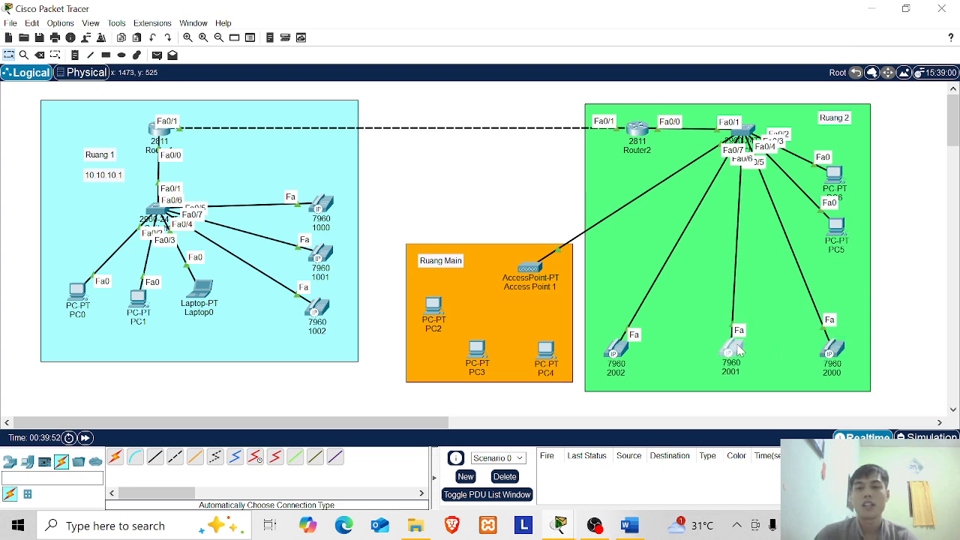
pyautogui.click(924, 287)
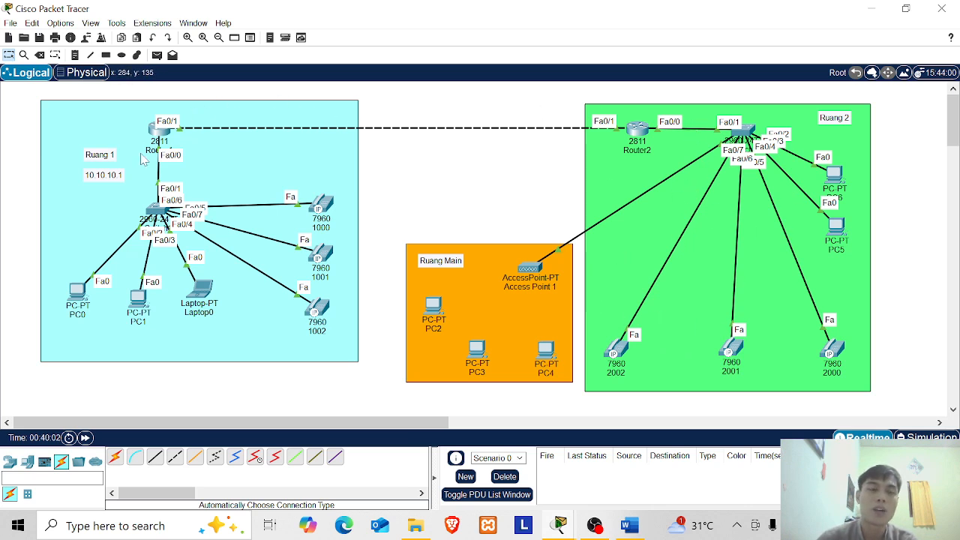
pyautogui.moveTo(106, 162); pyautogui.dragTo(82, 127)
pyautogui.moveTo(115, 183); pyautogui.dragTo(95, 150)
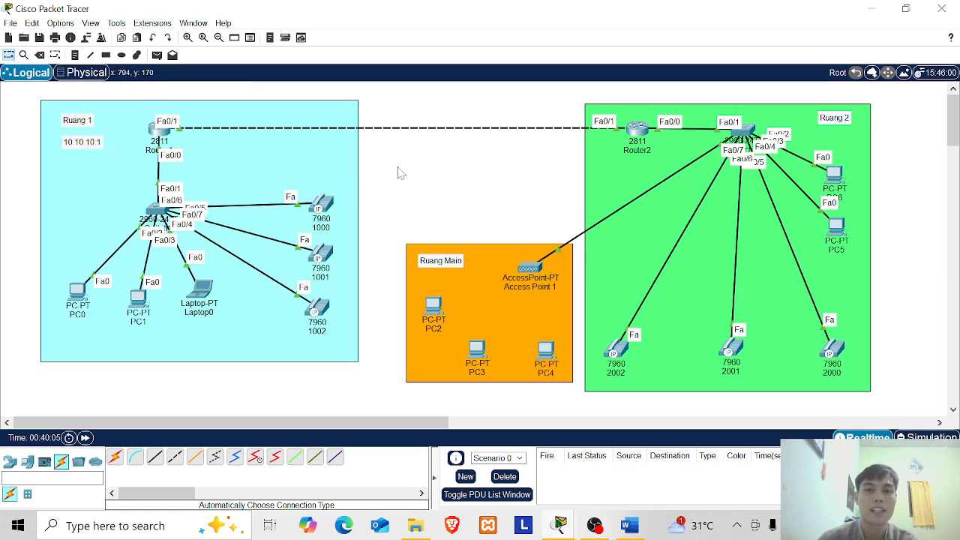
pyautogui.moveTo(747, 138); pyautogui.dragTo(751, 138)
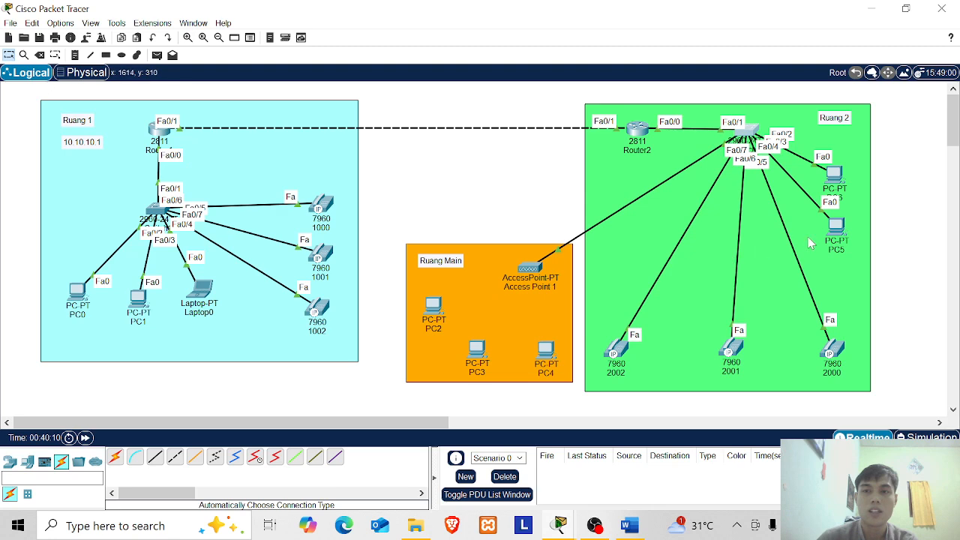
pyautogui.moveTo(840, 194); pyautogui.dragTo(843, 172)
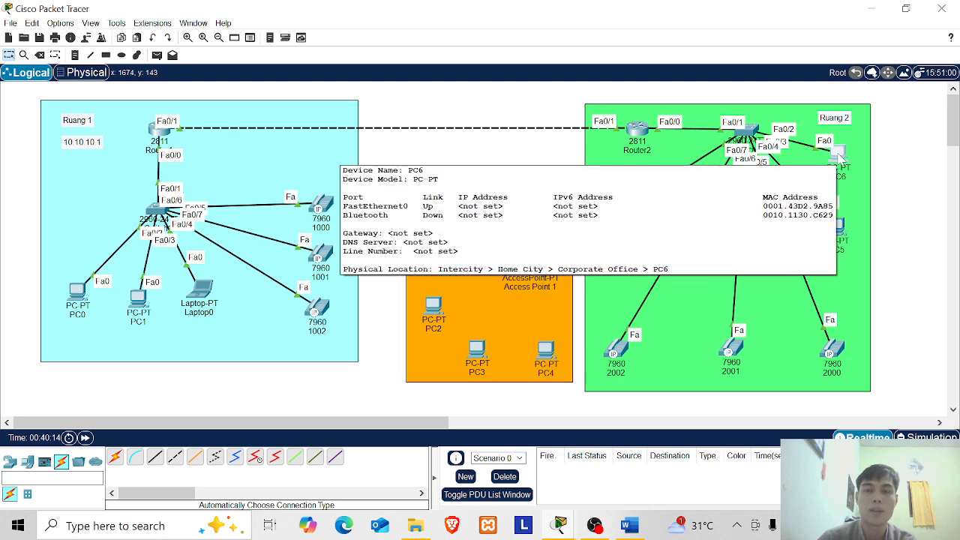
# Set PC6's IPv4 gateway and DNS to DHCP in its global settings and close its window
pyautogui.click(837, 156)
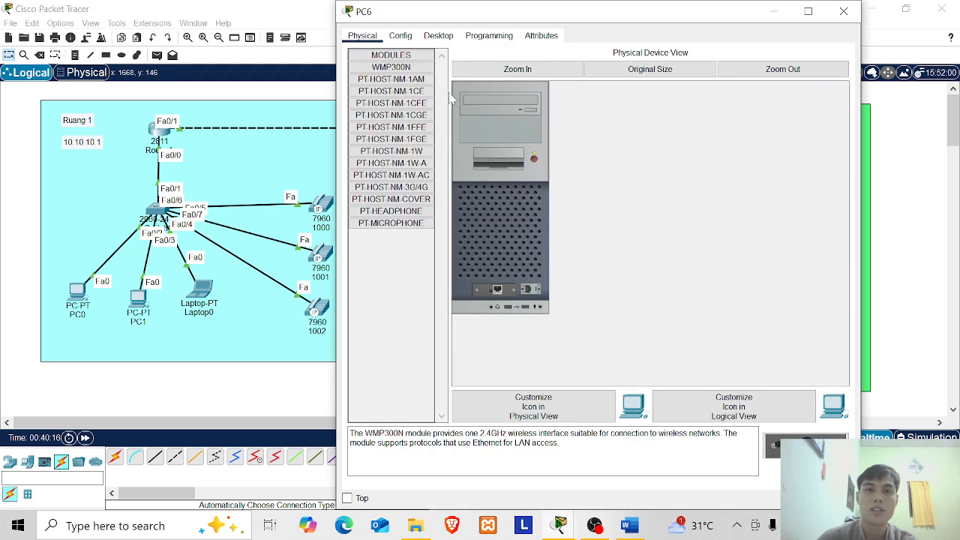
pyautogui.click(400, 35)
pyautogui.click(471, 133)
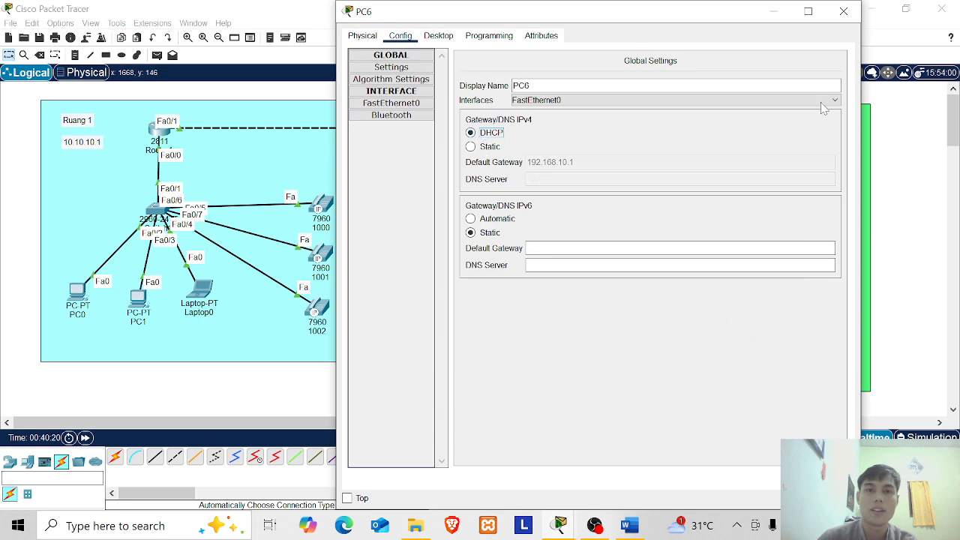
pyautogui.click(844, 12)
# Set PC5's IPv4 gateway and DNS to DHCP in its global settings and close its window
pyautogui.click(836, 225)
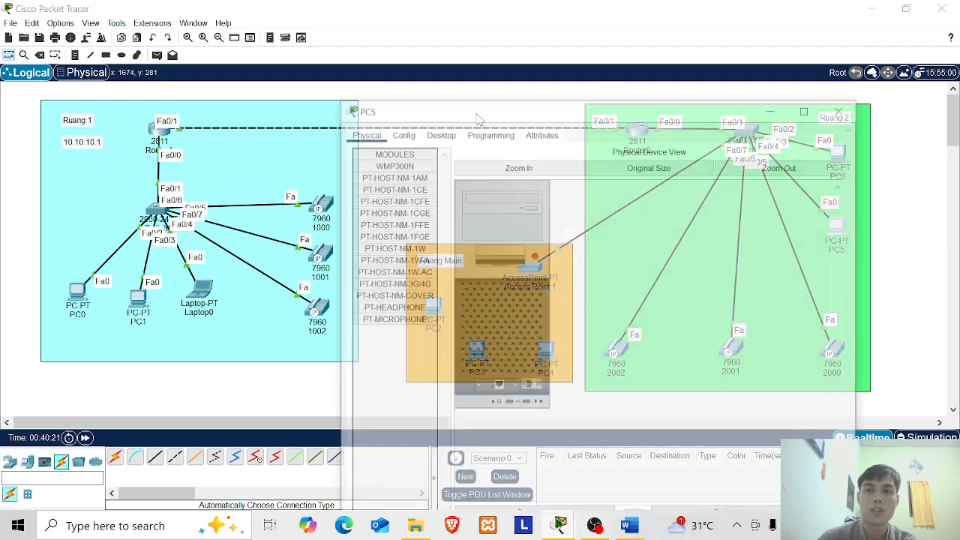
pyautogui.click(400, 36)
pyautogui.click(471, 132)
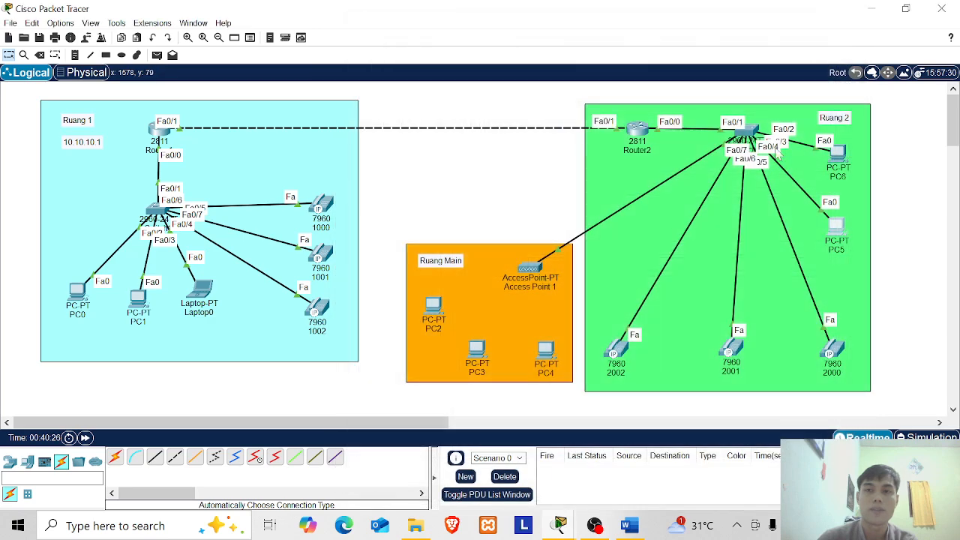
pyautogui.click(844, 12)
# Try DHCP for PC2's IPv4 gateway and DNS, switch back to Static, and close its window
pyautogui.click(433, 310)
pyautogui.click(438, 35)
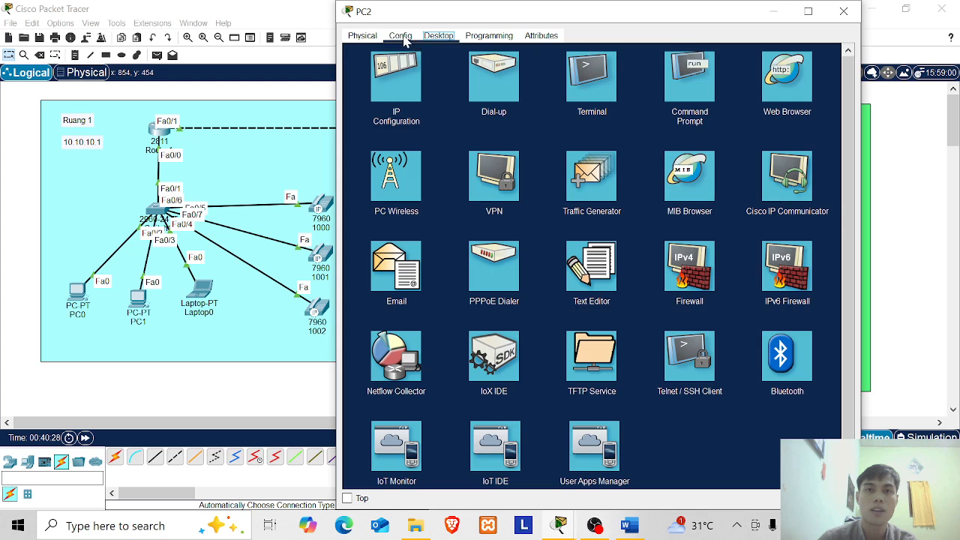
pyautogui.click(400, 36)
pyautogui.click(471, 133)
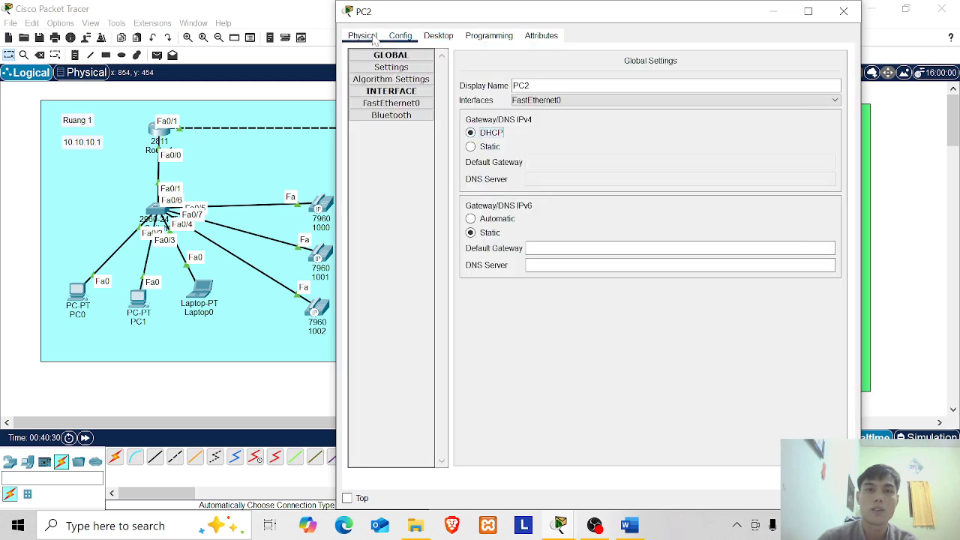
pyautogui.click(472, 146)
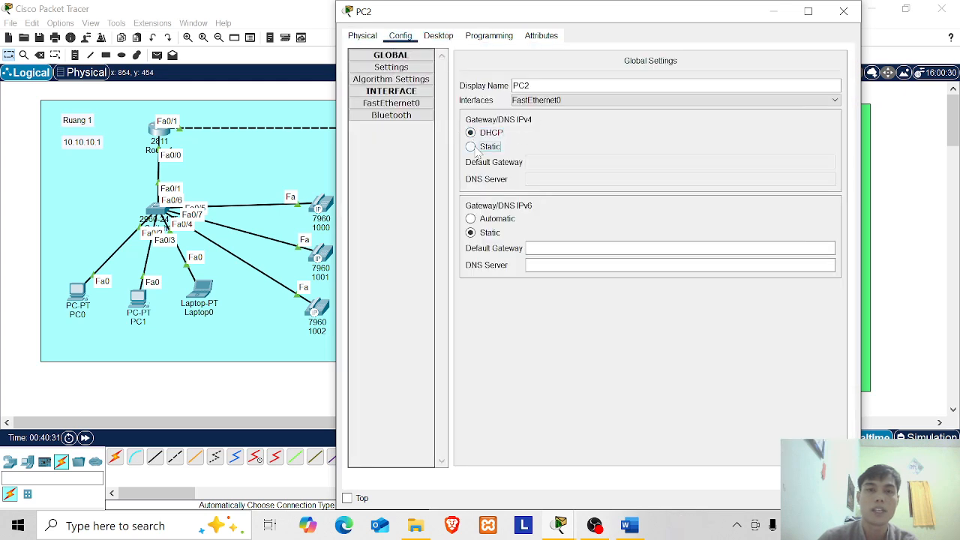
pyautogui.click(844, 12)
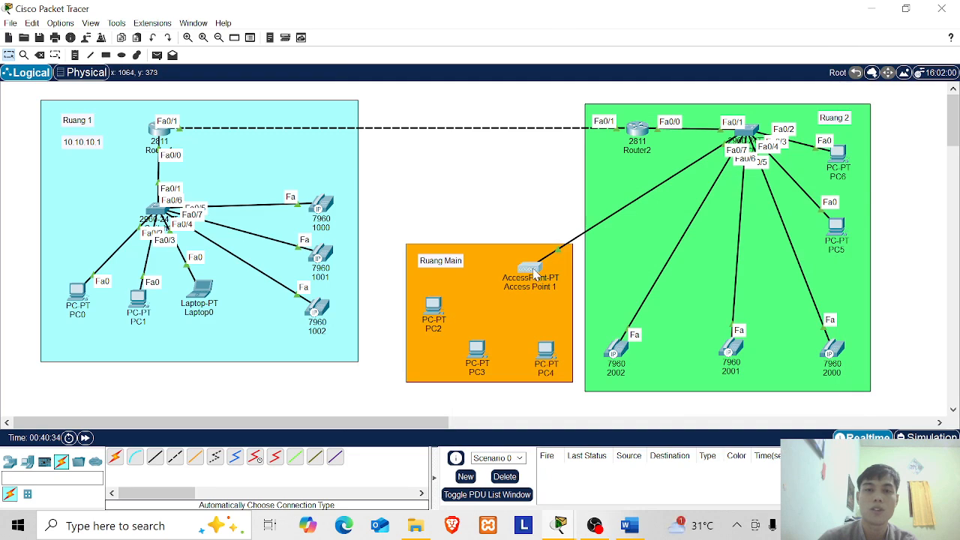
# Examine Access Point 1's global, Port 0 and Port 1 settings and its physical modules
pyautogui.click(534, 274)
pyautogui.moveTo(553, 11); pyautogui.dragTo(523, 217)
pyautogui.click(379, 234)
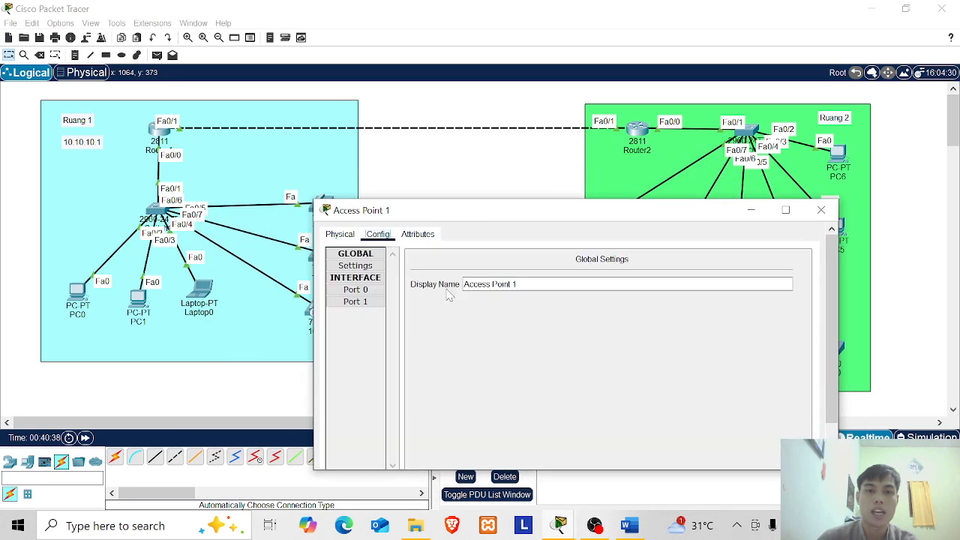
pyautogui.click(367, 291)
pyautogui.click(366, 302)
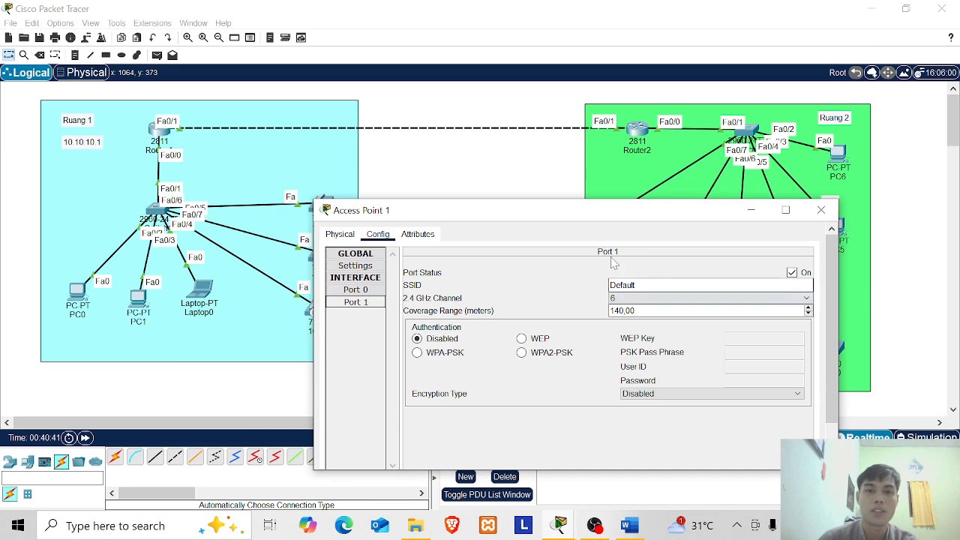
pyautogui.click(356, 266)
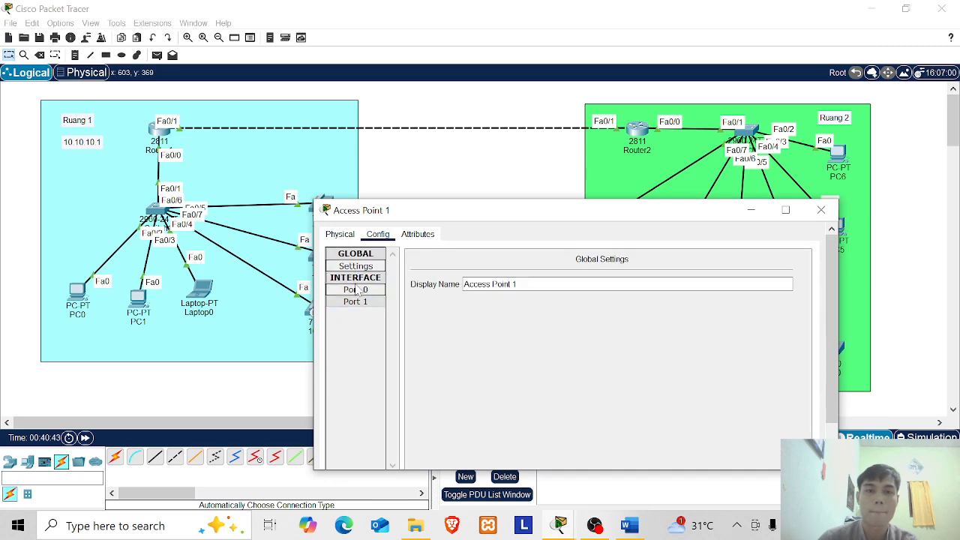
pyautogui.click(360, 291)
pyautogui.click(363, 302)
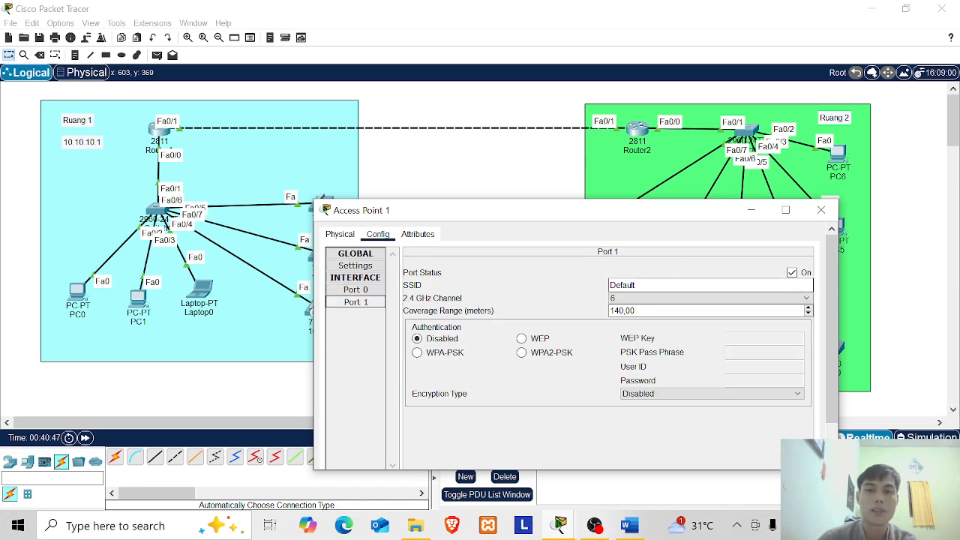
pyautogui.click(355, 266)
pyautogui.click(340, 234)
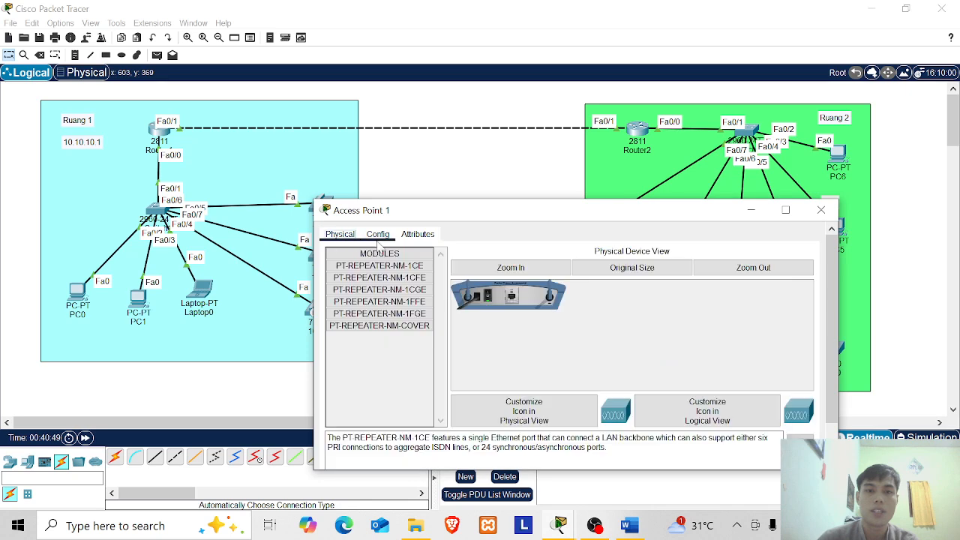
pyautogui.click(378, 235)
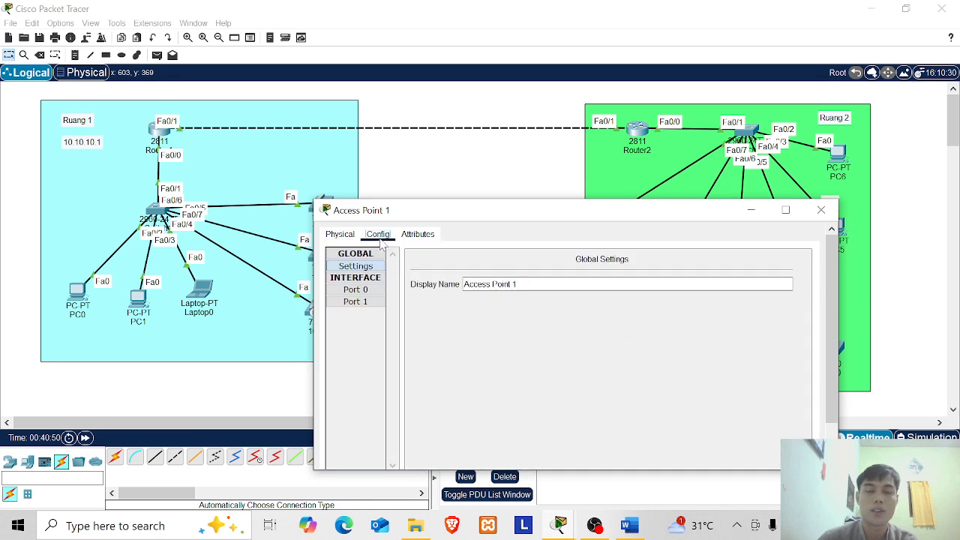
# Set the SSID of Access Point 1's Port 1 to Ruangan2 and close the access point's window
pyautogui.click(361, 291)
pyautogui.click(370, 302)
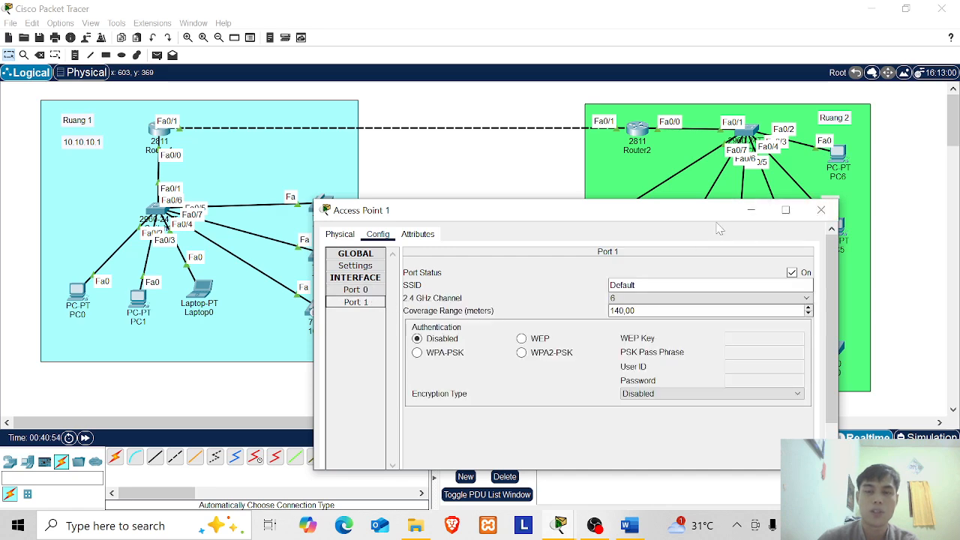
pyautogui.moveTo(714, 219); pyautogui.dragTo(735, 162)
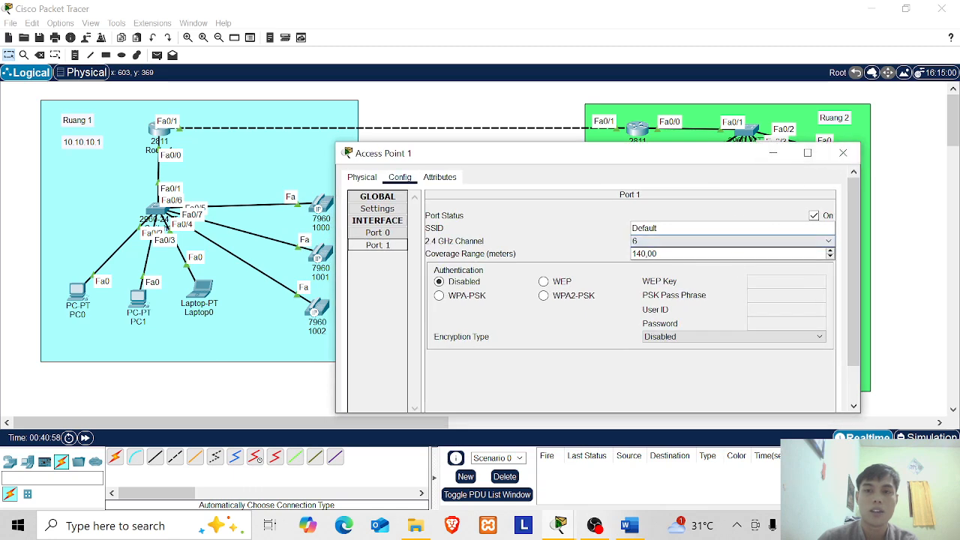
pyautogui.doubleClick(657, 253)
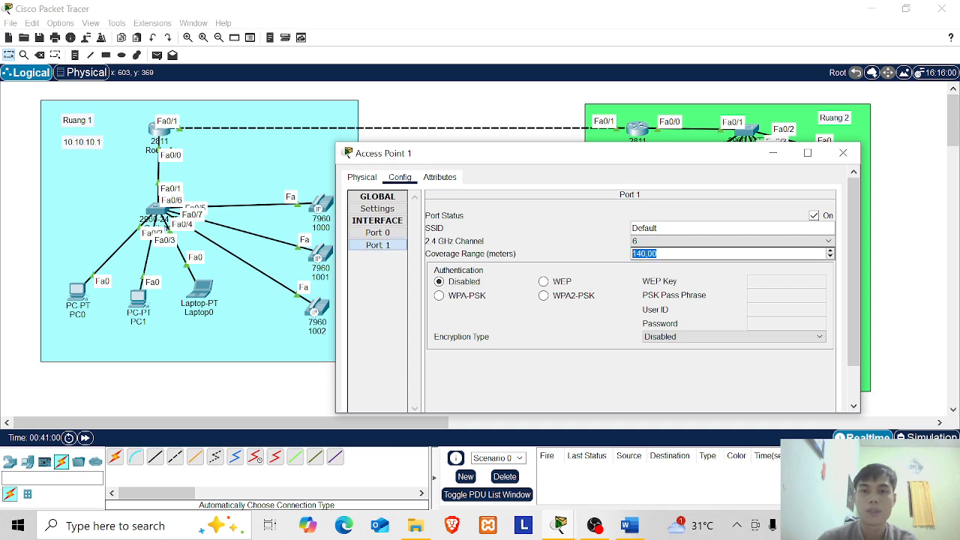
pyautogui.click(657, 229)
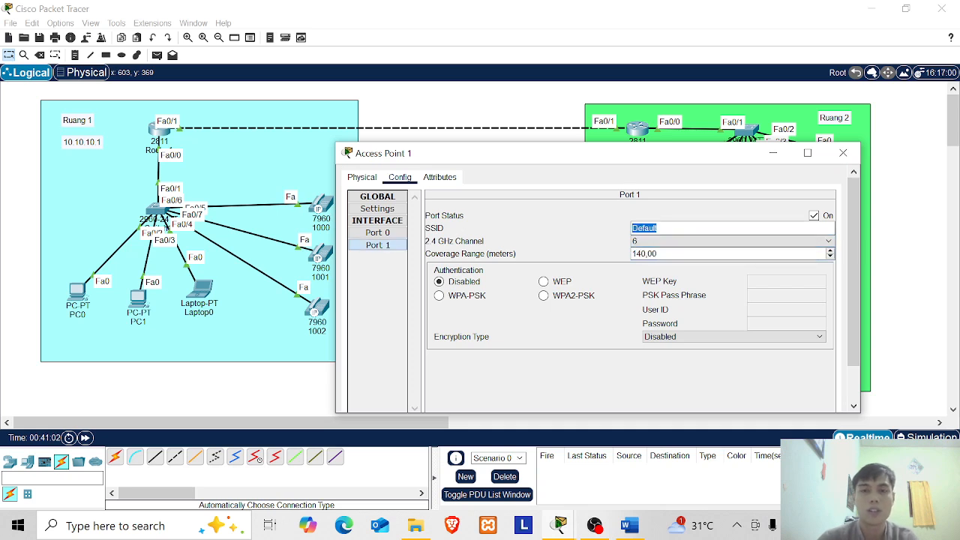
pyautogui.write('Rua')
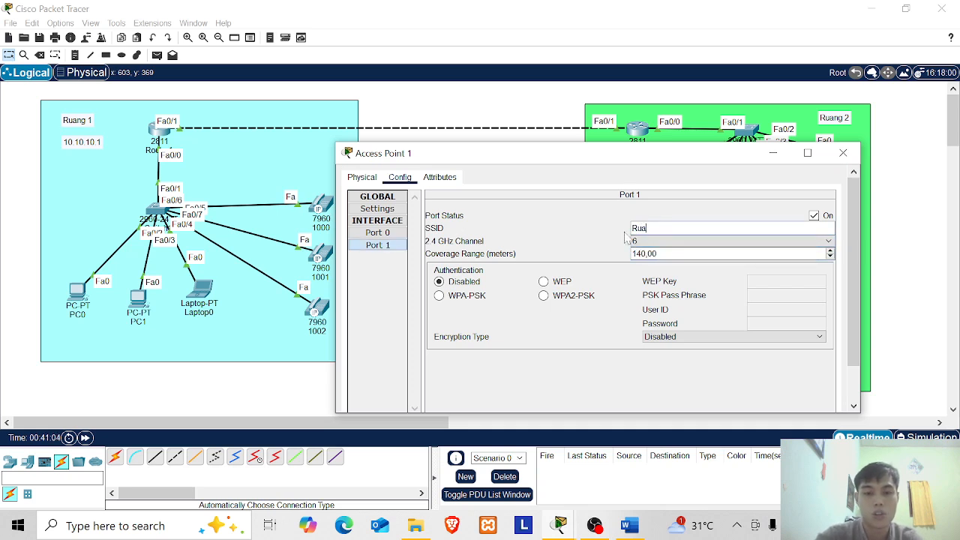
pyautogui.write('ngan2')
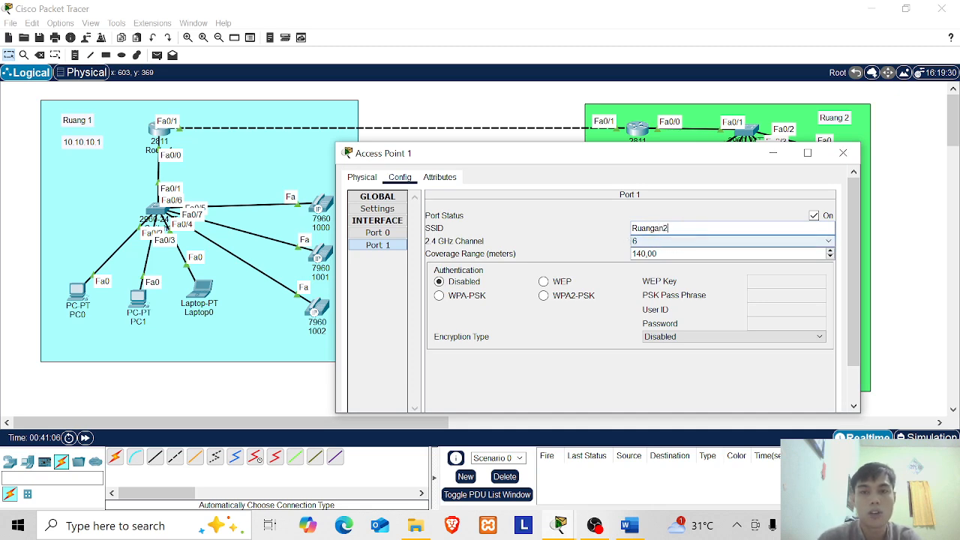
pyautogui.moveTo(669, 229); pyautogui.dragTo(632, 229)
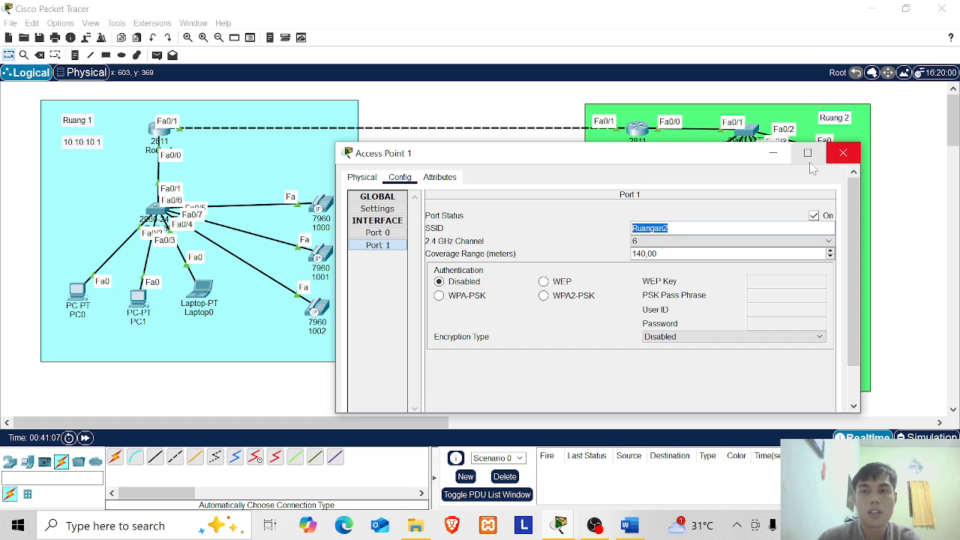
pyautogui.click(904, 195)
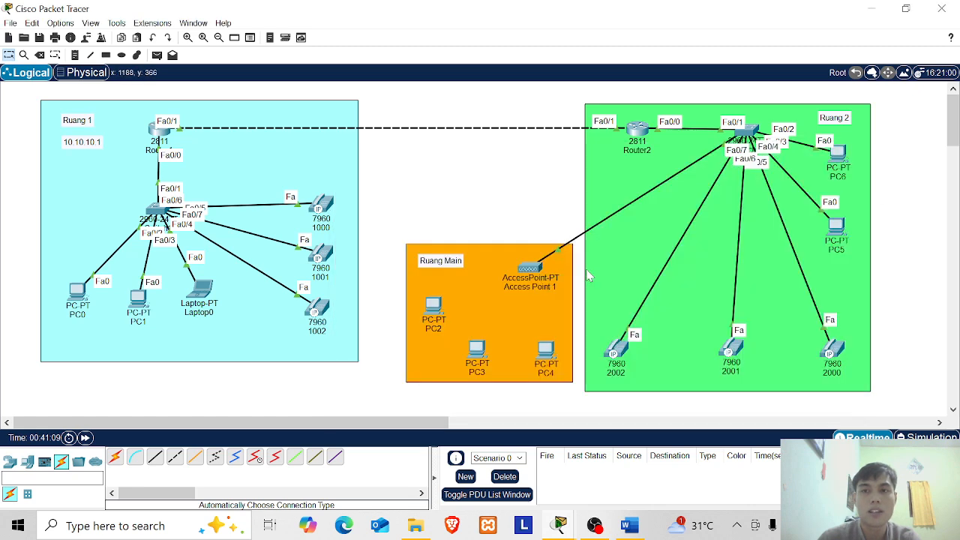
pyautogui.click(533, 263)
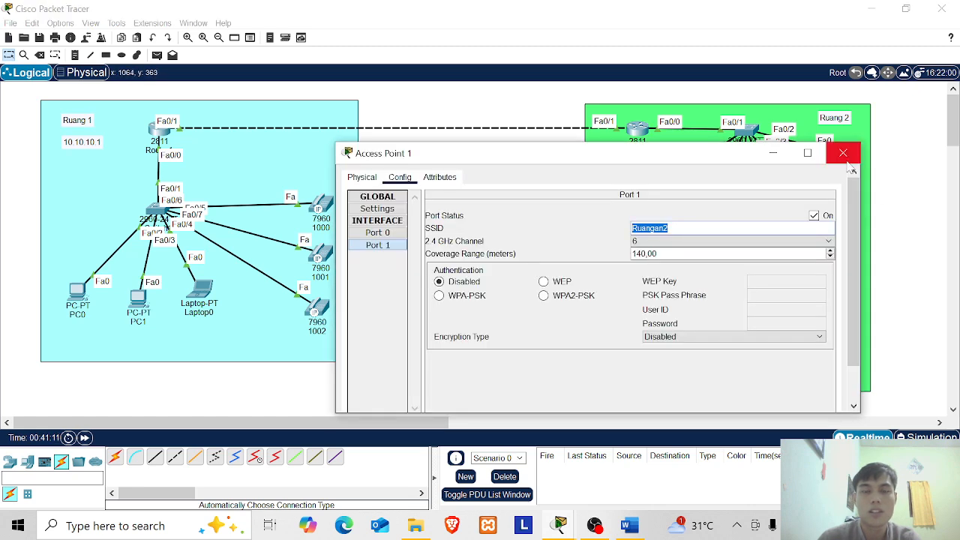
pyautogui.click(844, 153)
# Power off PC2, replace its Ethernet module with the WMP300N wireless module, and close its window
pyautogui.click(432, 317)
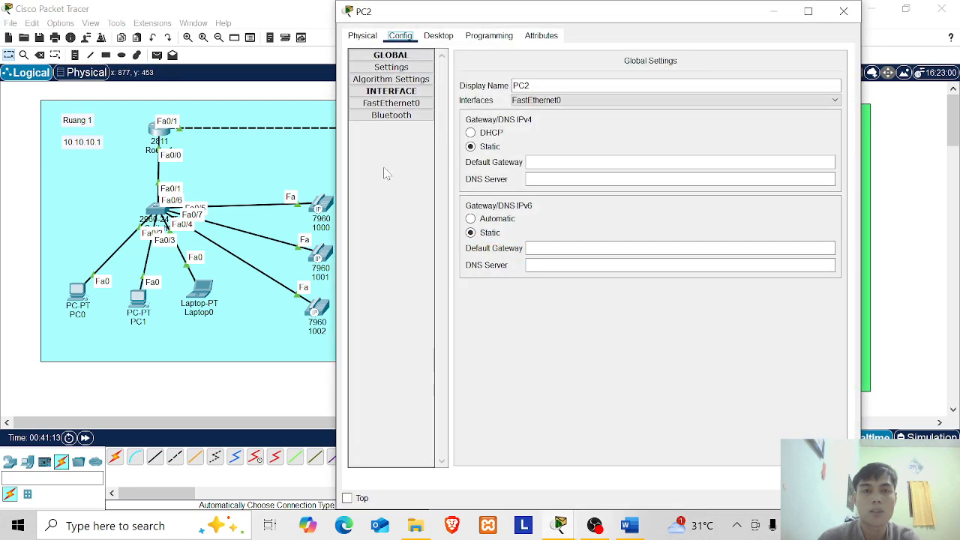
pyautogui.click(367, 36)
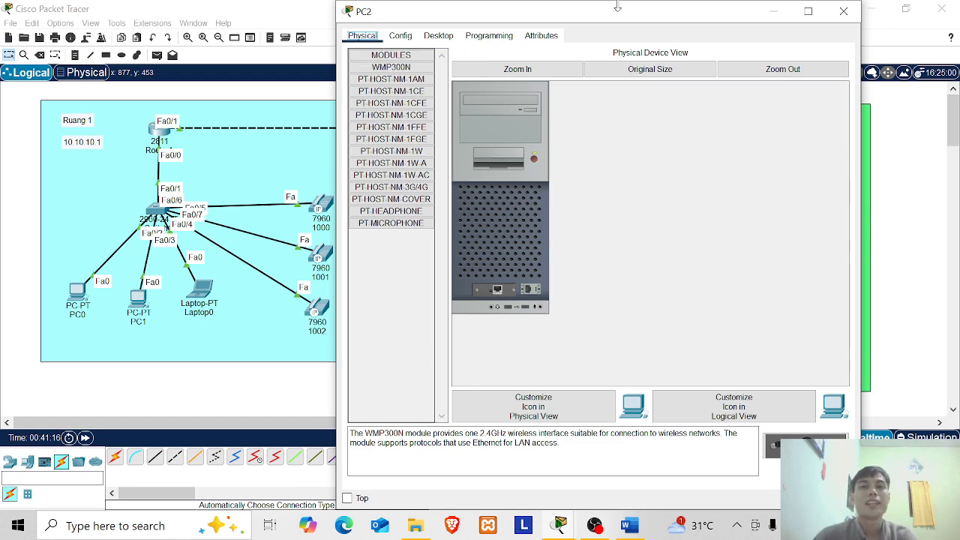
pyautogui.moveTo(617, 6); pyautogui.dragTo(617, 129)
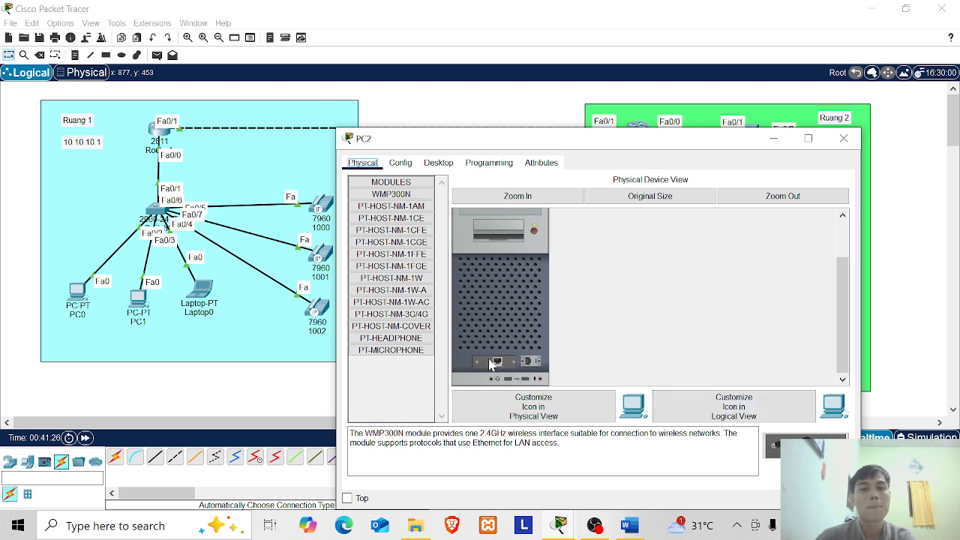
pyautogui.scroll(2, 497, 360)
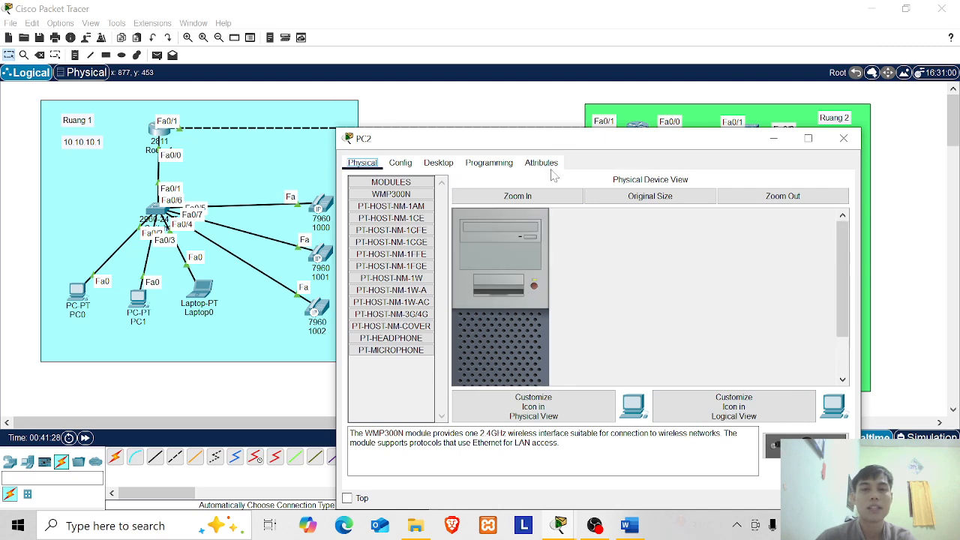
pyautogui.moveTo(542, 141); pyautogui.dragTo(507, 86)
pyautogui.click(498, 231)
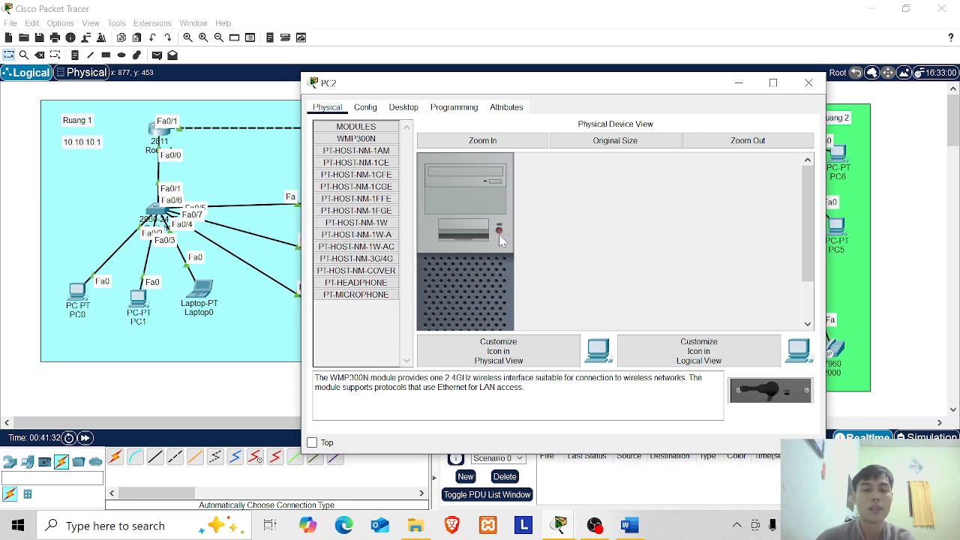
pyautogui.scroll(-2, 499, 234)
pyautogui.moveTo(456, 306); pyautogui.dragTo(367, 317)
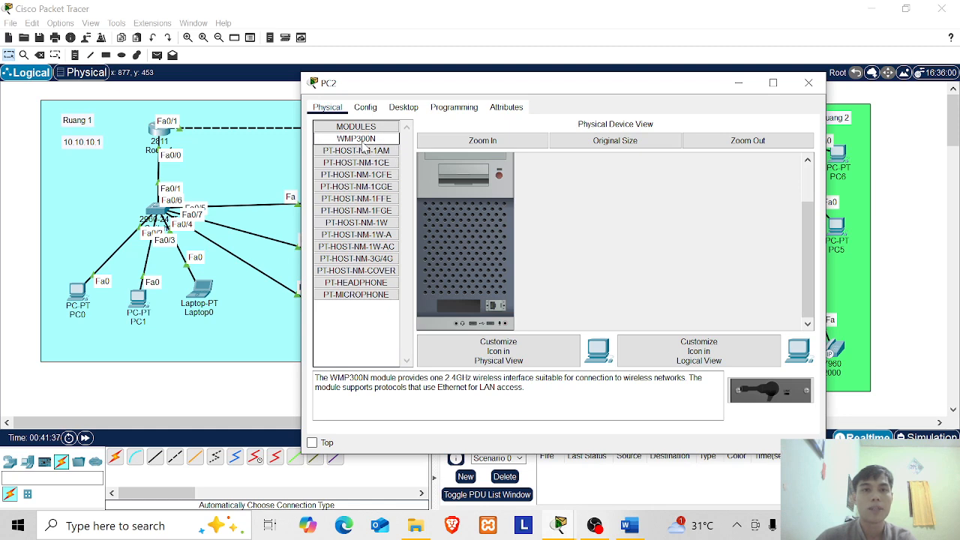
pyautogui.moveTo(770, 394); pyautogui.dragTo(457, 306)
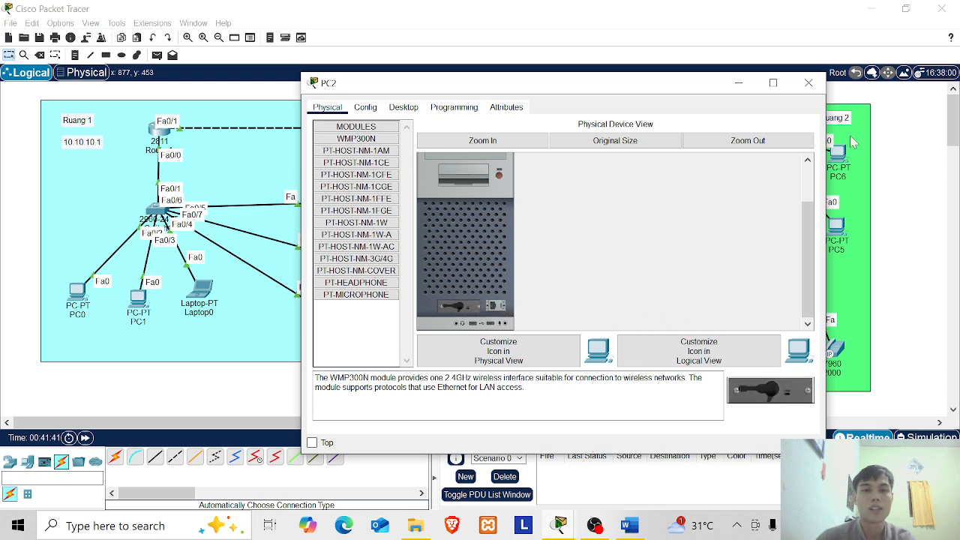
pyautogui.click(808, 83)
# Replace PC3's Ethernet module with the WMP300N wireless module, and recheck PC2's physical view
pyautogui.click(477, 350)
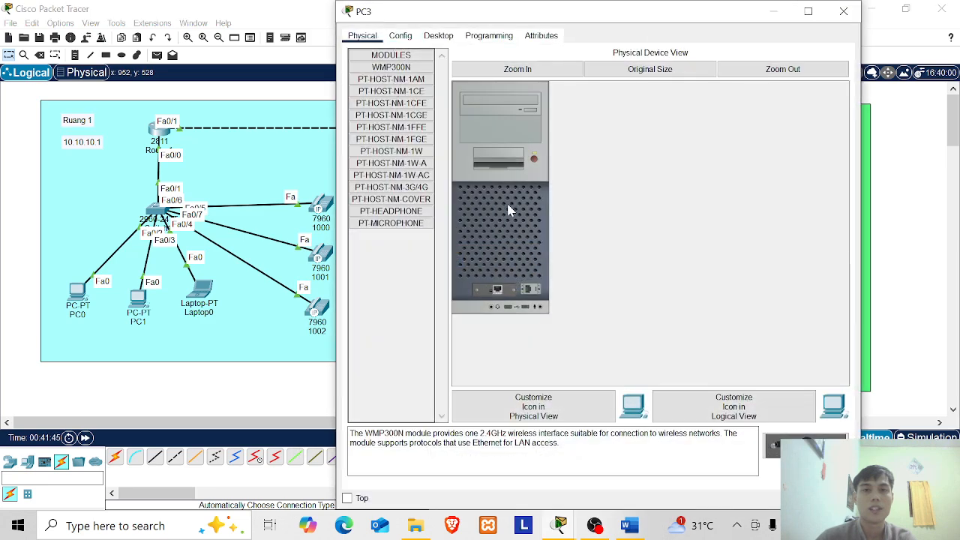
pyautogui.moveTo(488, 298)
pyautogui.mouseDown()
pyautogui.moveTo(396, 288)
pyautogui.moveTo(497, 298)
pyautogui.mouseUp()
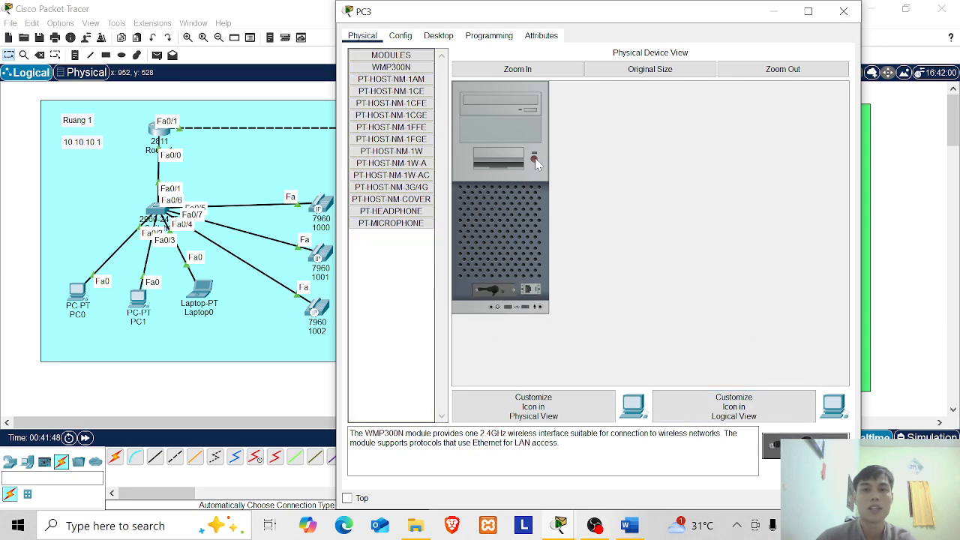
pyautogui.click(844, 11)
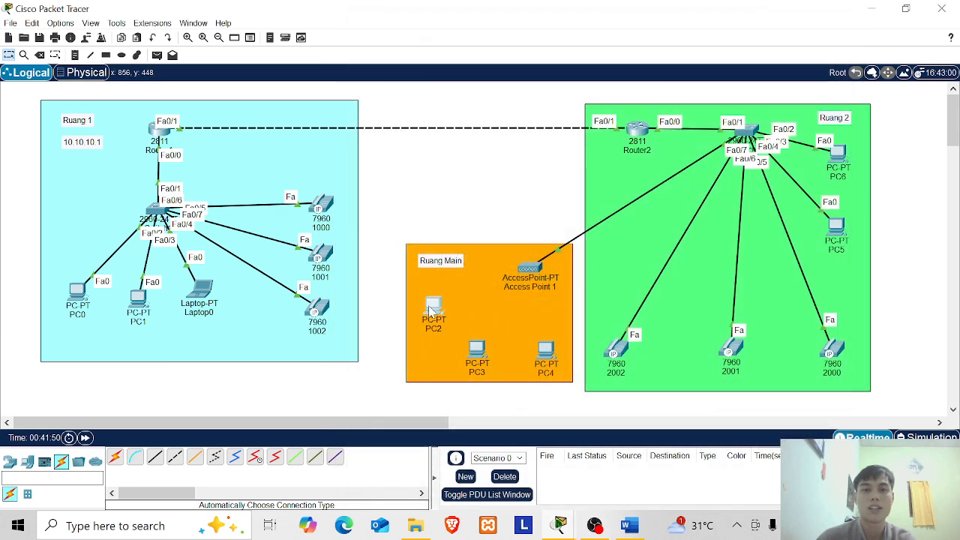
pyautogui.click(431, 310)
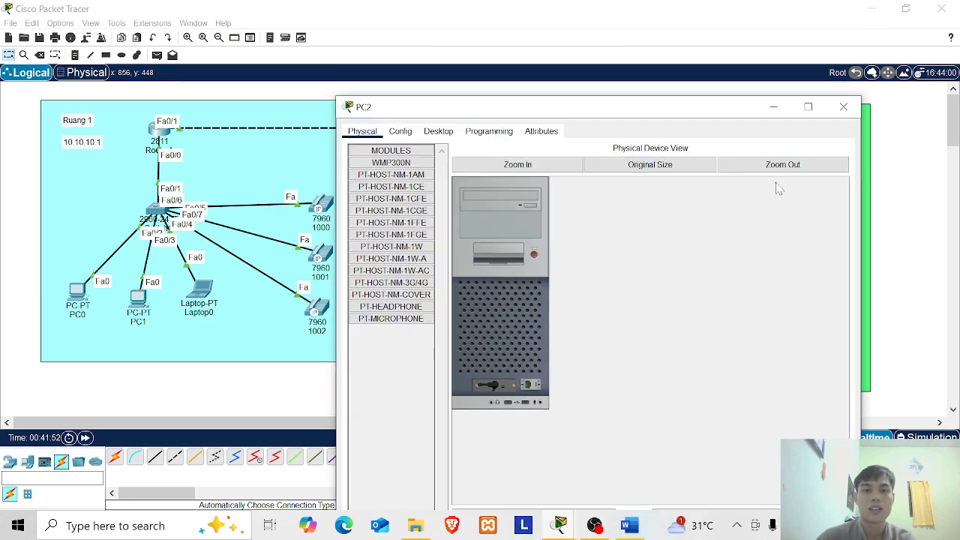
pyautogui.click(844, 107)
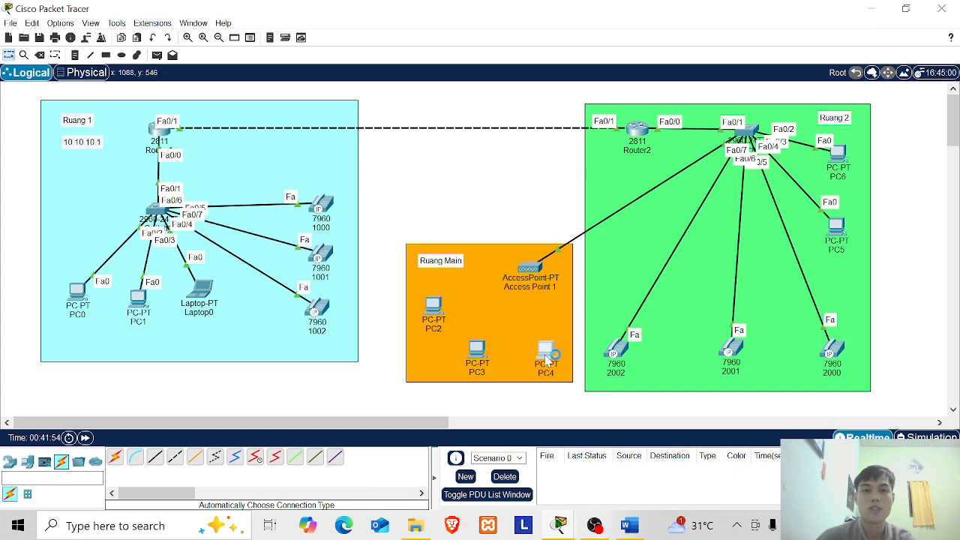
# Replace PC4's Ethernet module with the WMP300N wireless module and close its window
pyautogui.click(547, 359)
pyautogui.moveTo(508, 293)
pyautogui.mouseDown()
pyautogui.moveTo(458, 298)
pyautogui.moveTo(495, 292)
pyautogui.moveTo(662, 348)
pyautogui.moveTo(506, 297)
pyautogui.mouseUp()
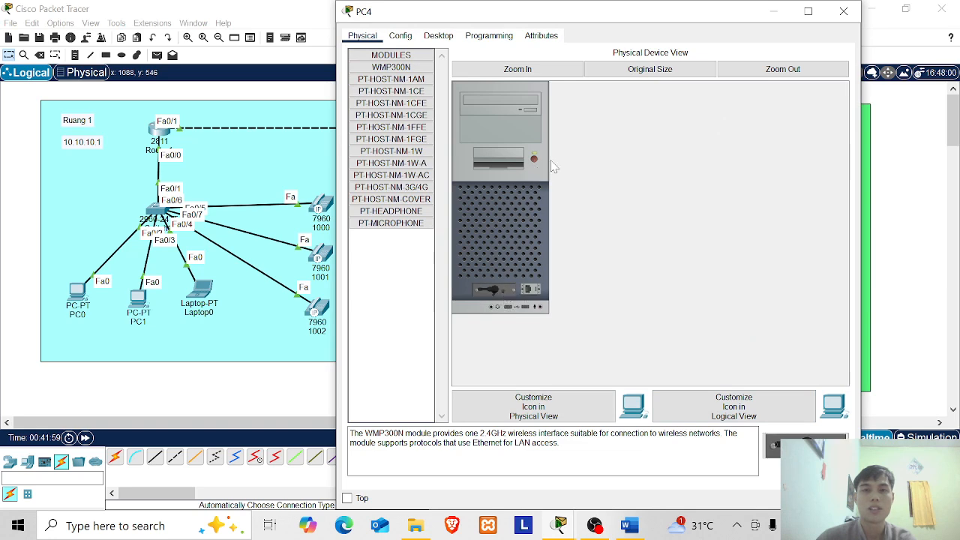
pyautogui.click(844, 13)
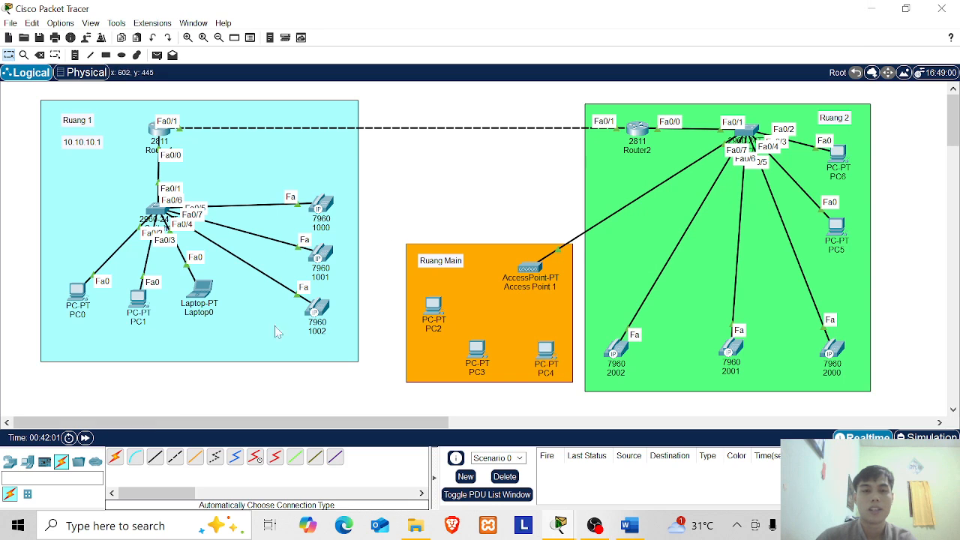
# Fast-forward the simulation time and check Access Point 1 and PC2 for a wireless link
pyautogui.click(86, 438)
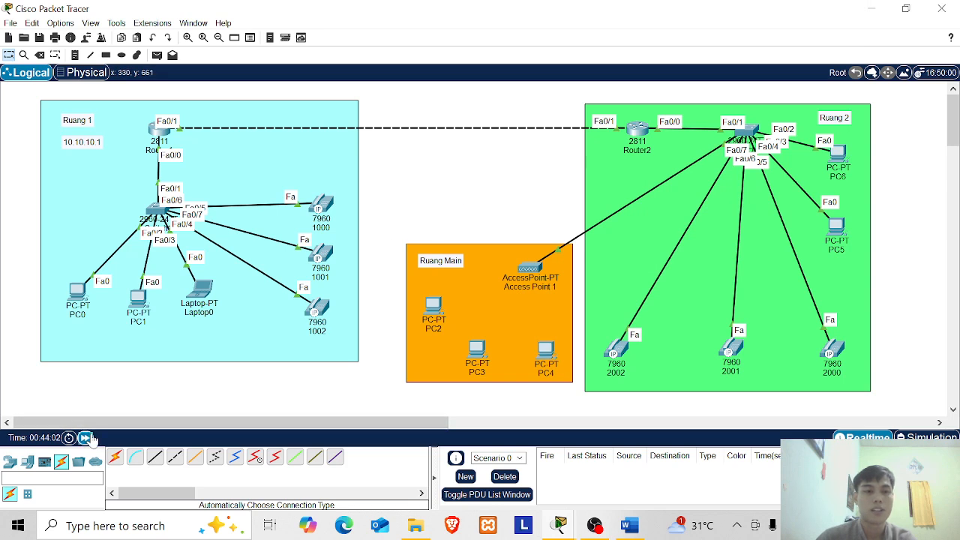
pyautogui.click(86, 438)
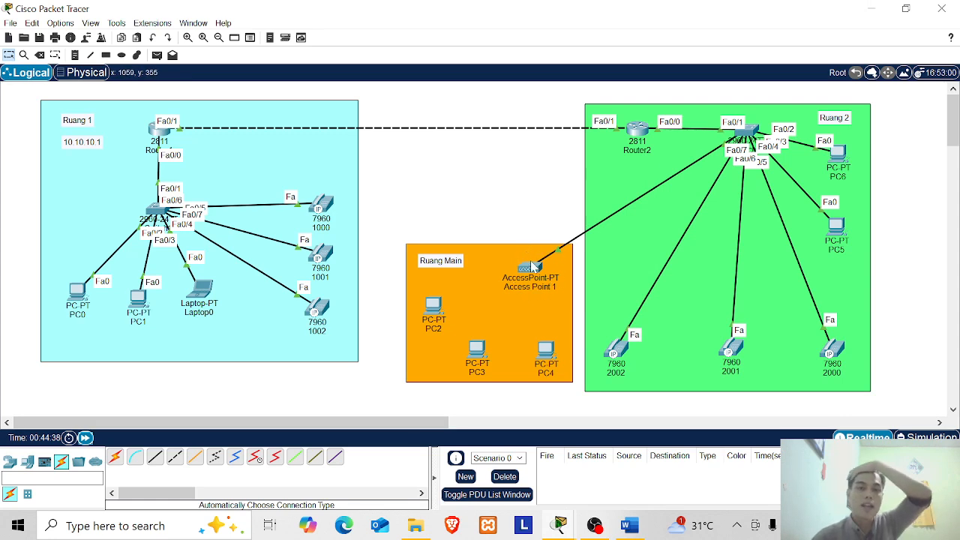
pyautogui.moveTo(534, 268)
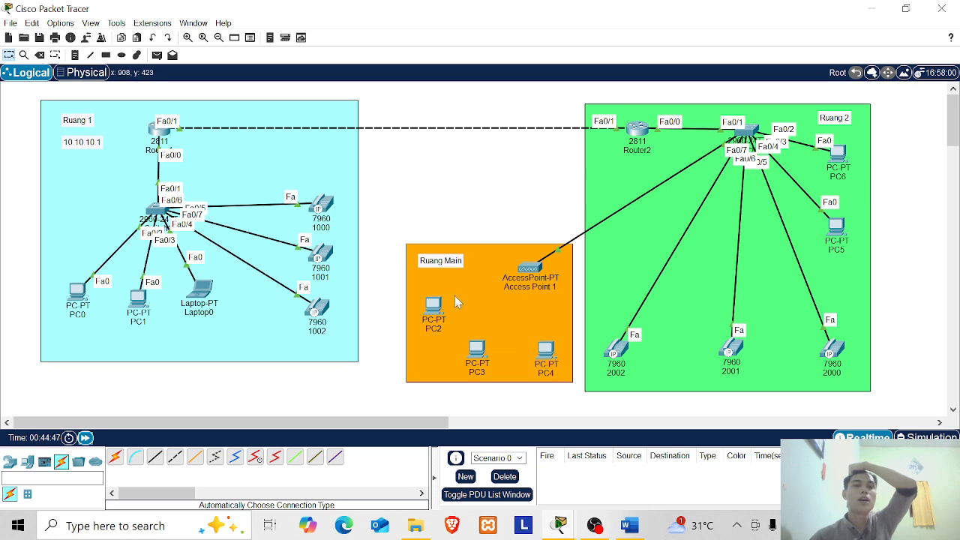
pyautogui.moveTo(431, 313)
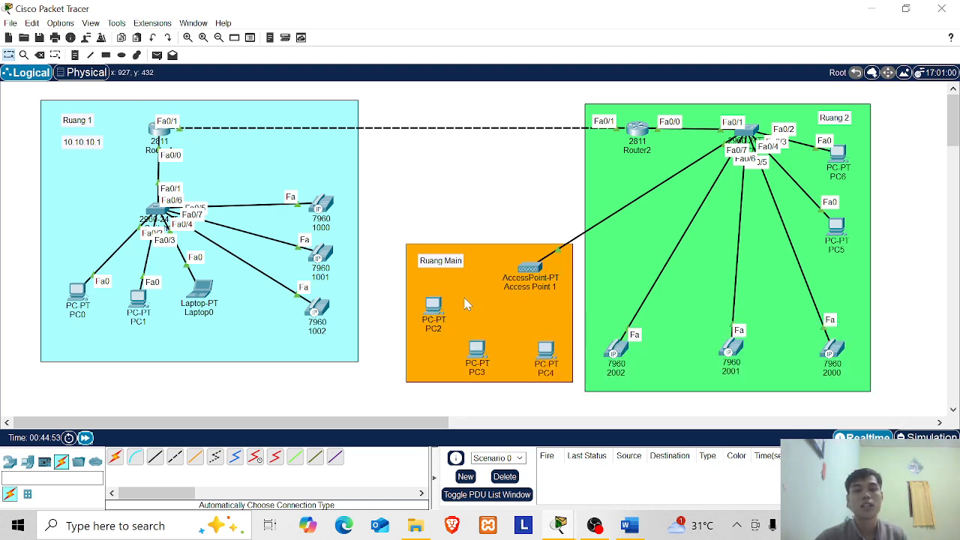
# Set PC2's IPv4 gateway and DNS to Static and its Wireless0 SSID to Ruangan2, and close its window
pyautogui.moveTo(428, 310); pyautogui.dragTo(439, 302)
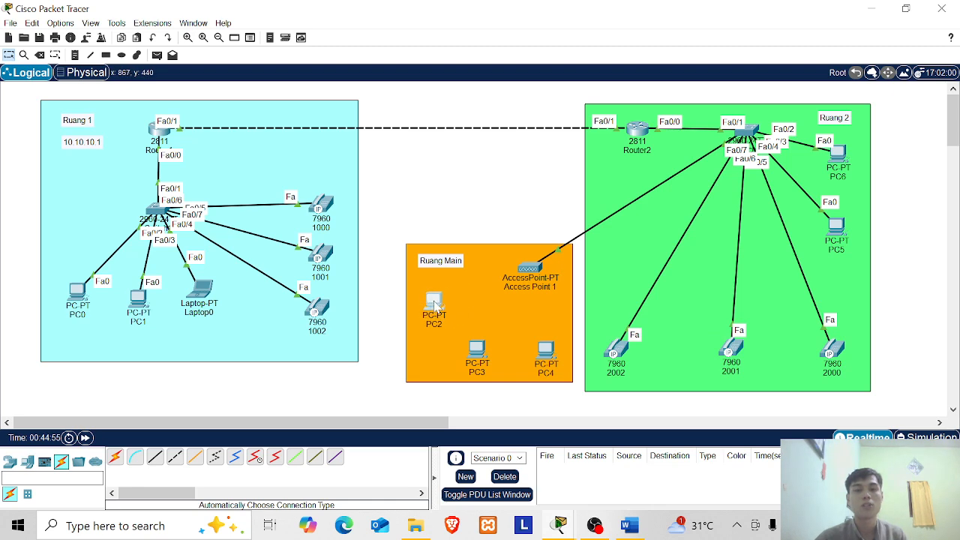
pyautogui.click(436, 304)
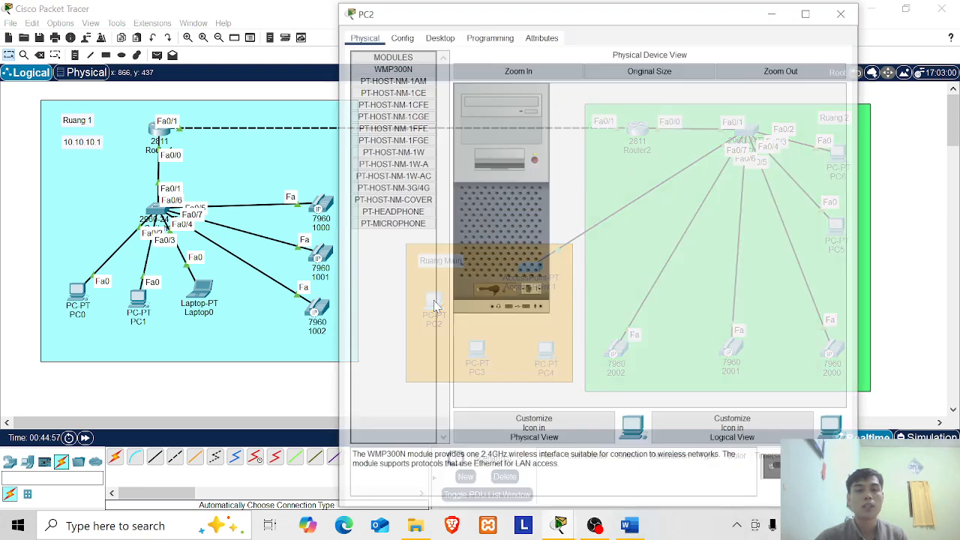
pyautogui.click(400, 36)
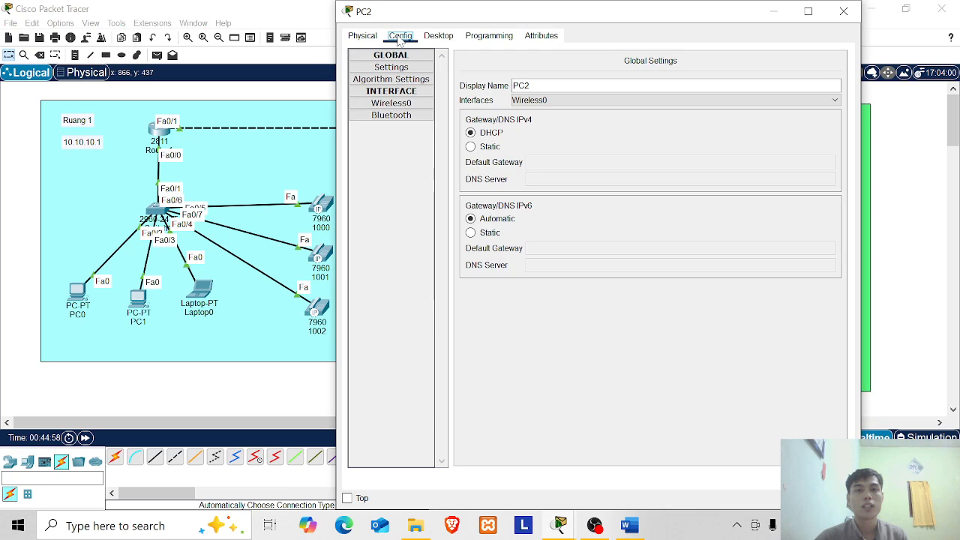
pyautogui.click(488, 147)
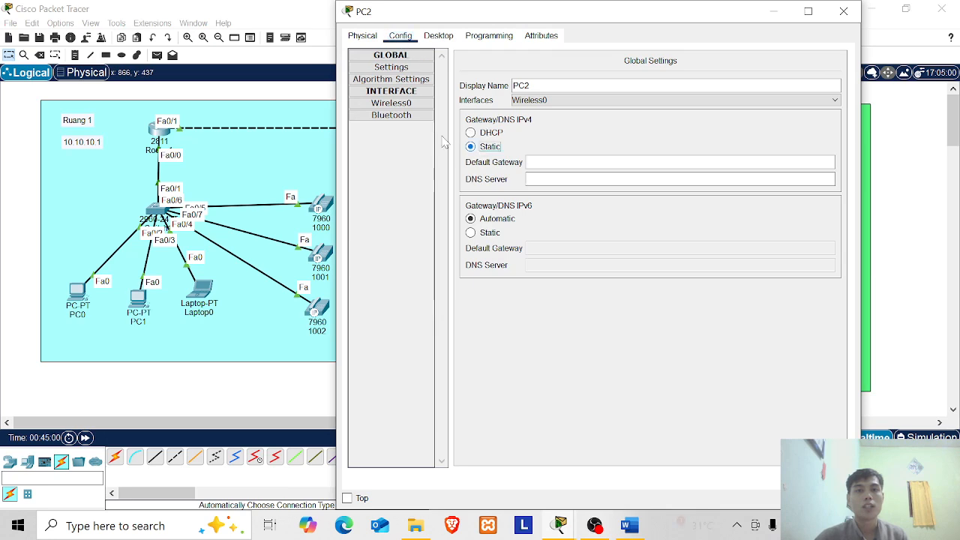
pyautogui.click(391, 104)
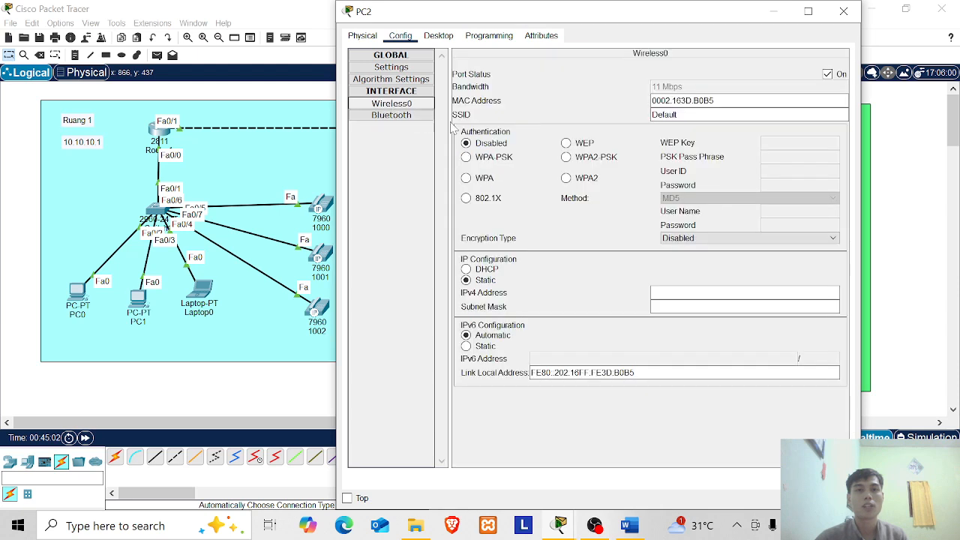
pyautogui.moveTo(675, 114); pyautogui.dragTo(650, 114)
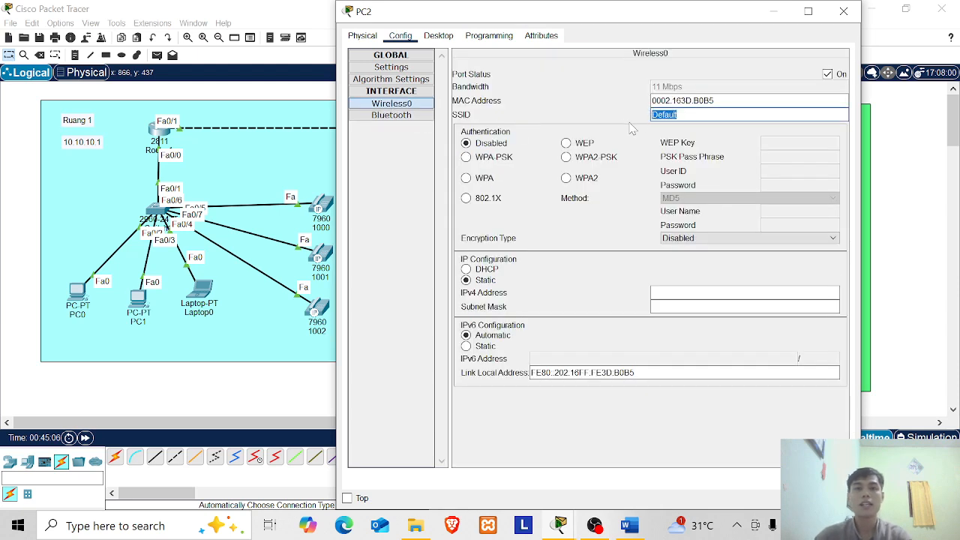
pyautogui.write('Ruangan2')
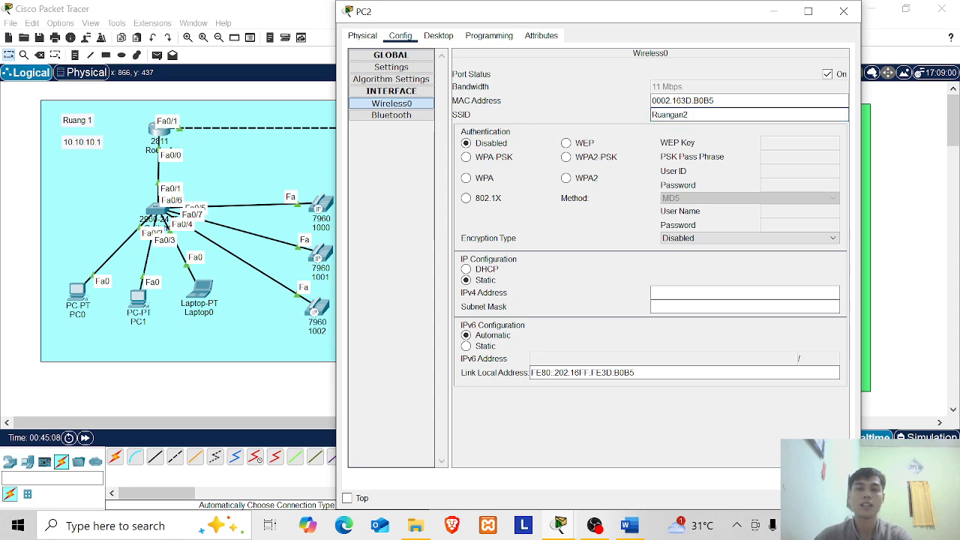
pyautogui.click(844, 11)
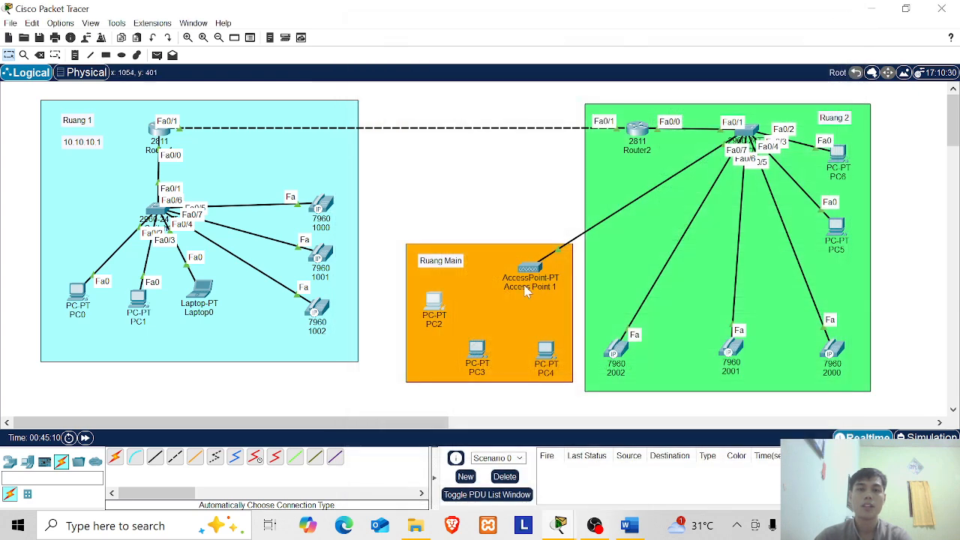
# Set PC3's Wireless0 SSID to Ruangan2 and close its window
pyautogui.click(435, 304)
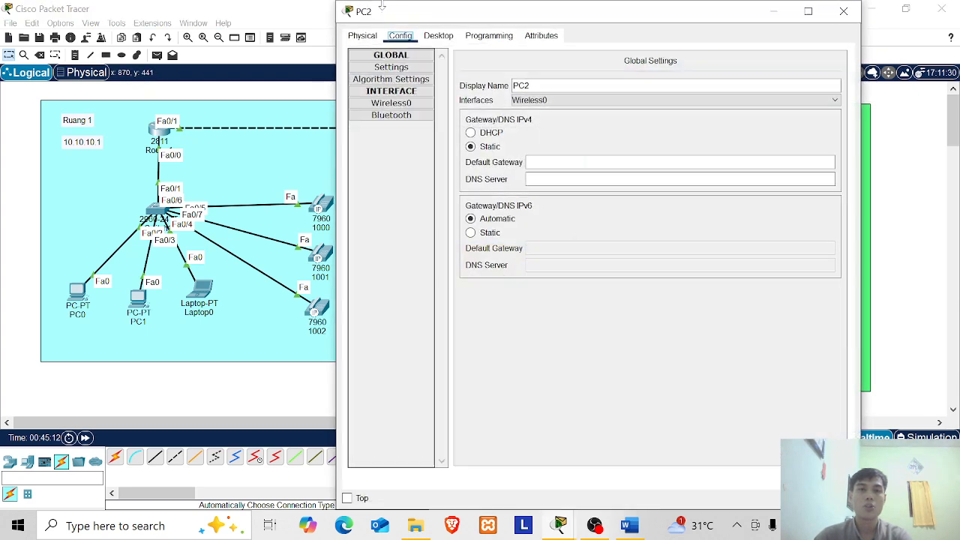
pyautogui.click(845, 12)
pyautogui.click(433, 299)
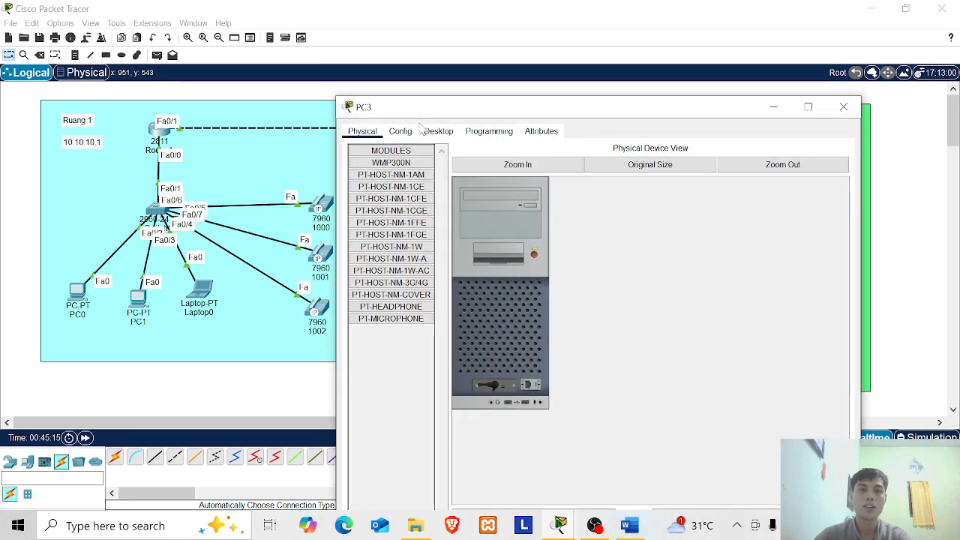
pyautogui.click(425, 131)
pyautogui.click(400, 131)
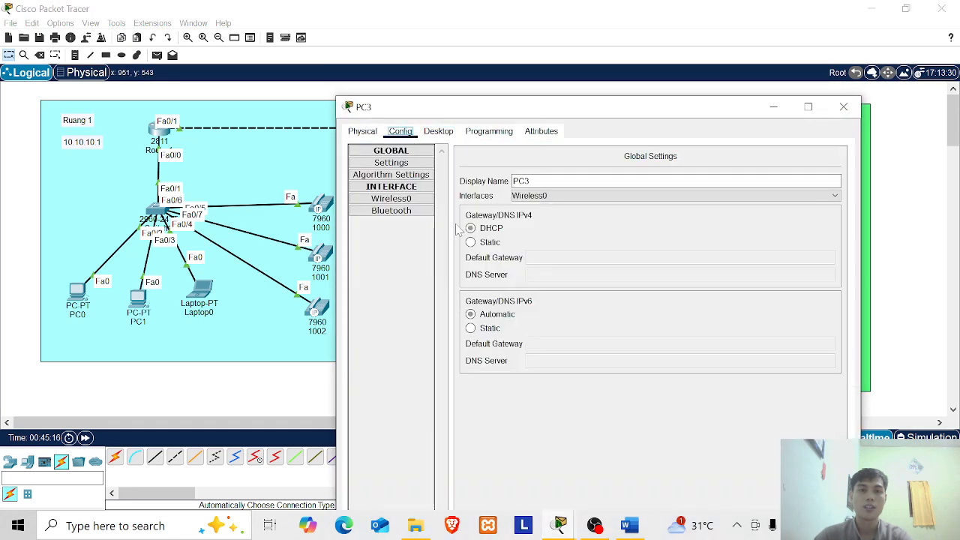
pyautogui.click(392, 198)
pyautogui.click(678, 210)
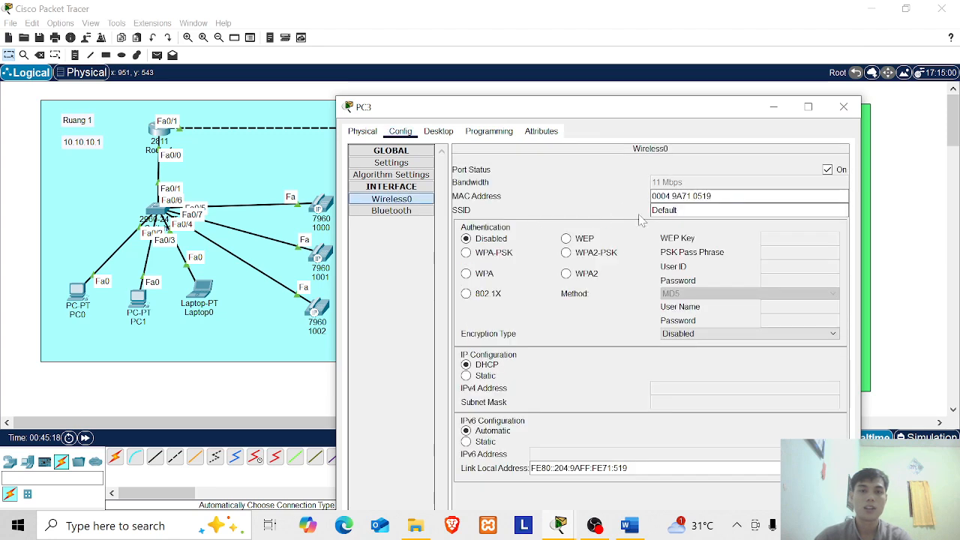
pyautogui.moveTo(677, 210); pyautogui.dragTo(643, 216)
pyautogui.write('Ruangan2')
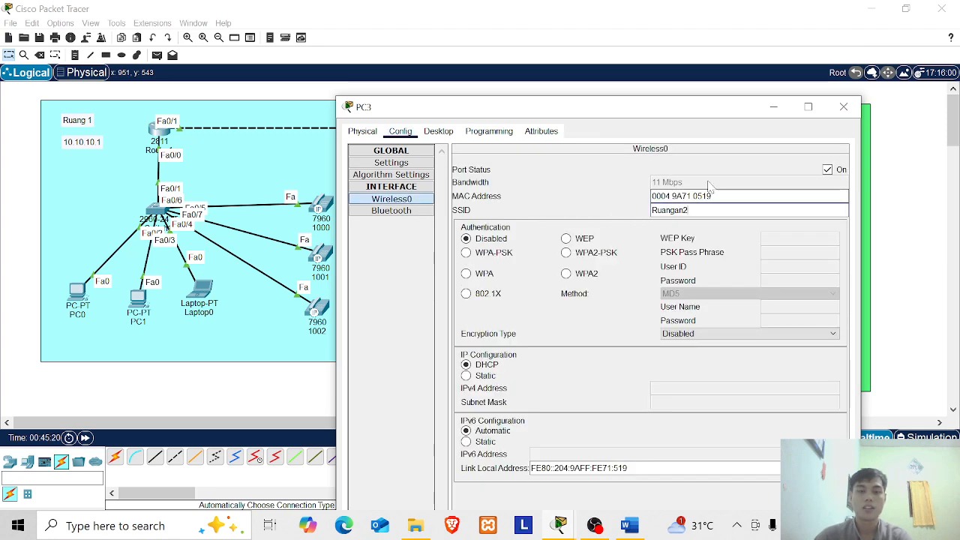
pyautogui.click(842, 110)
# Set PC4's Wireless0 SSID to Ruangan2 and close its window
pyautogui.click(545, 351)
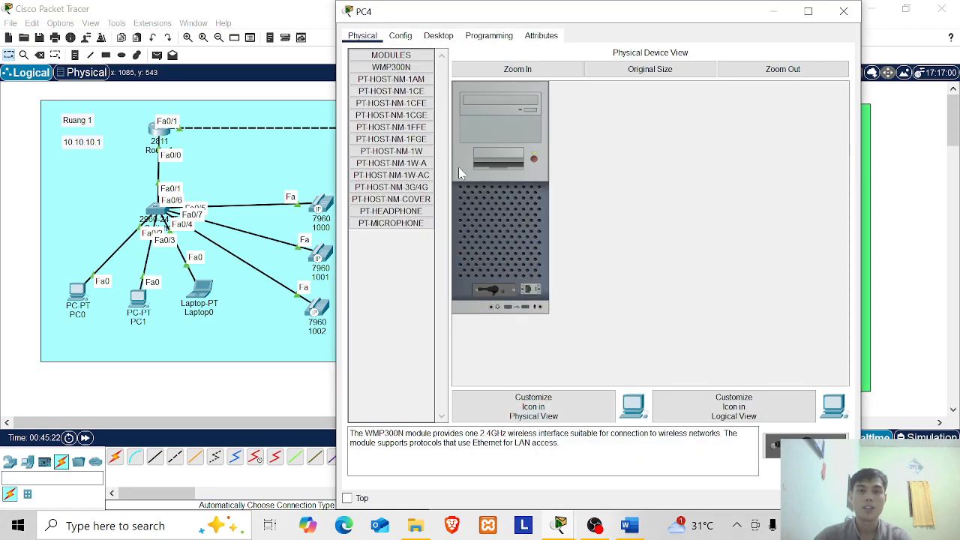
pyautogui.click(401, 38)
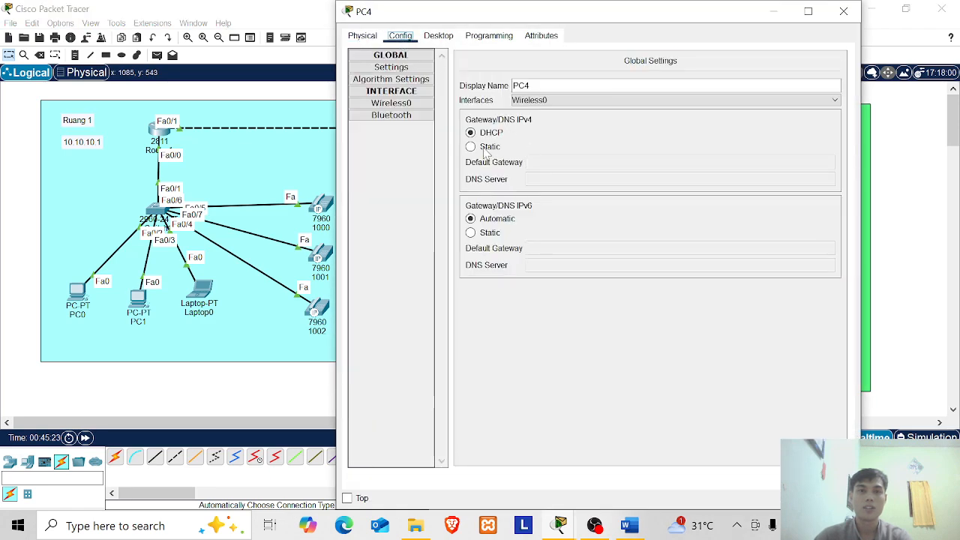
pyautogui.click(394, 103)
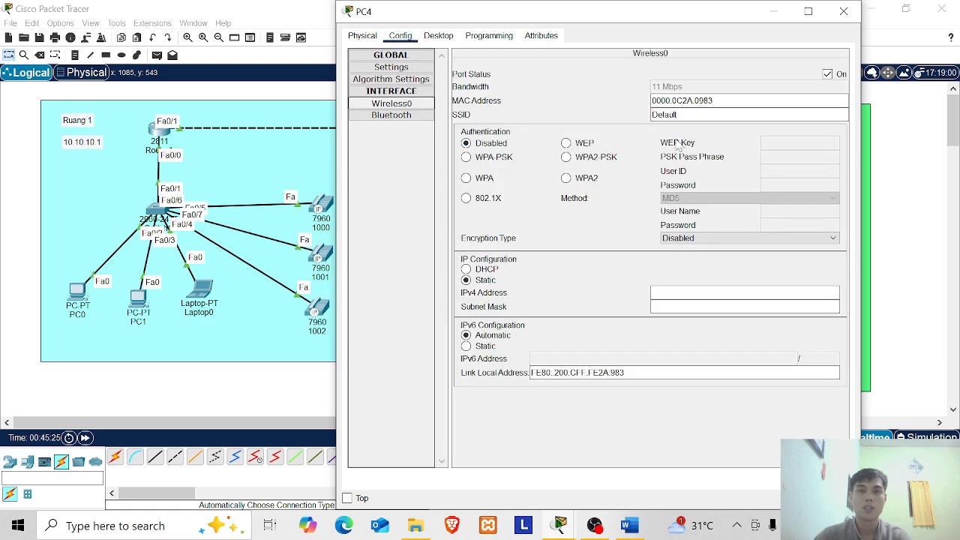
pyautogui.hotkey('ctrl', 'a')
pyautogui.write('Youngsmil')
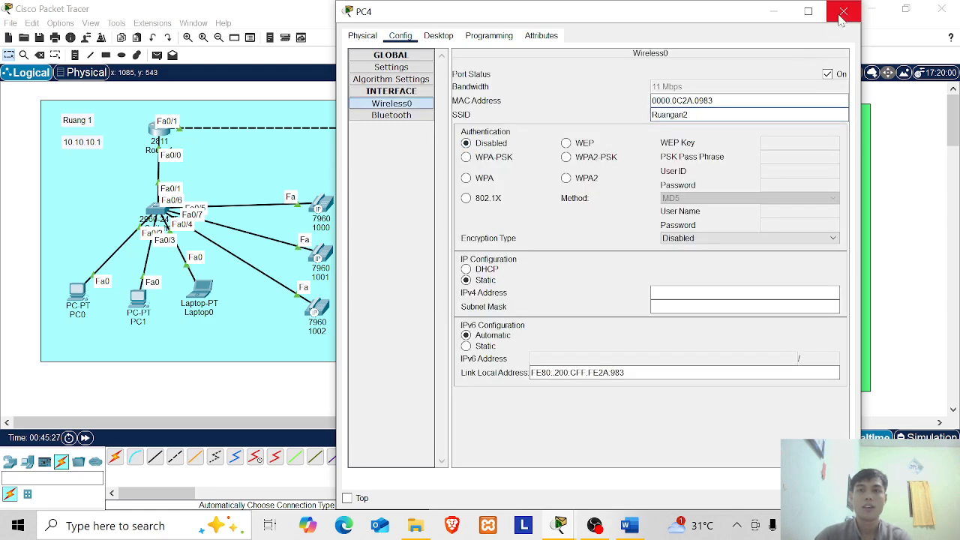
pyautogui.click(844, 11)
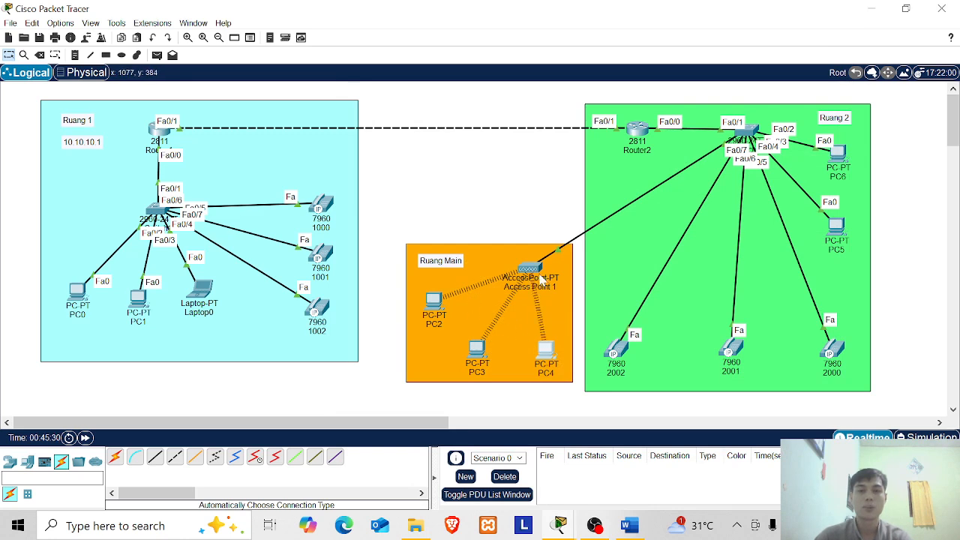
# Set PC2's IPv4 gateway and DNS to DHCP, and check PC3's global settings
pyautogui.click(434, 301)
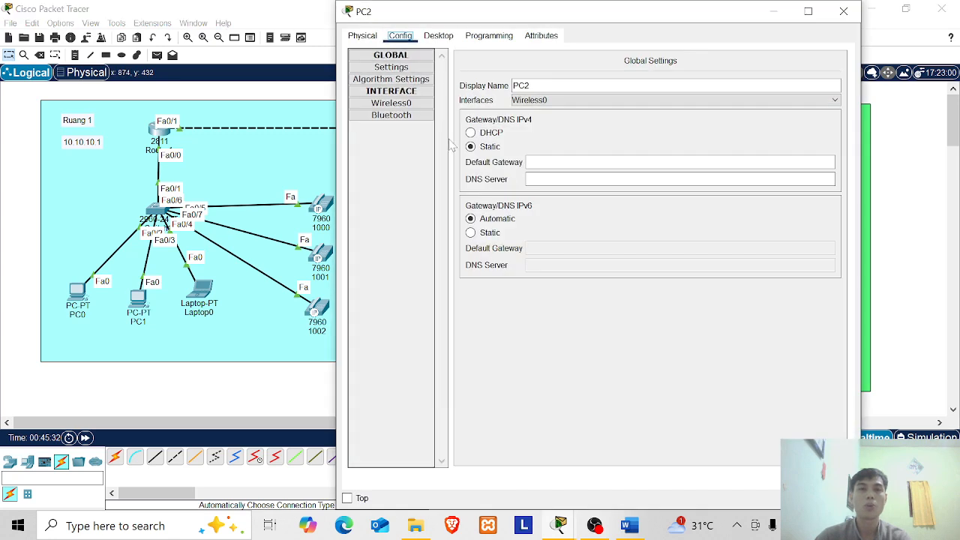
pyautogui.click(471, 133)
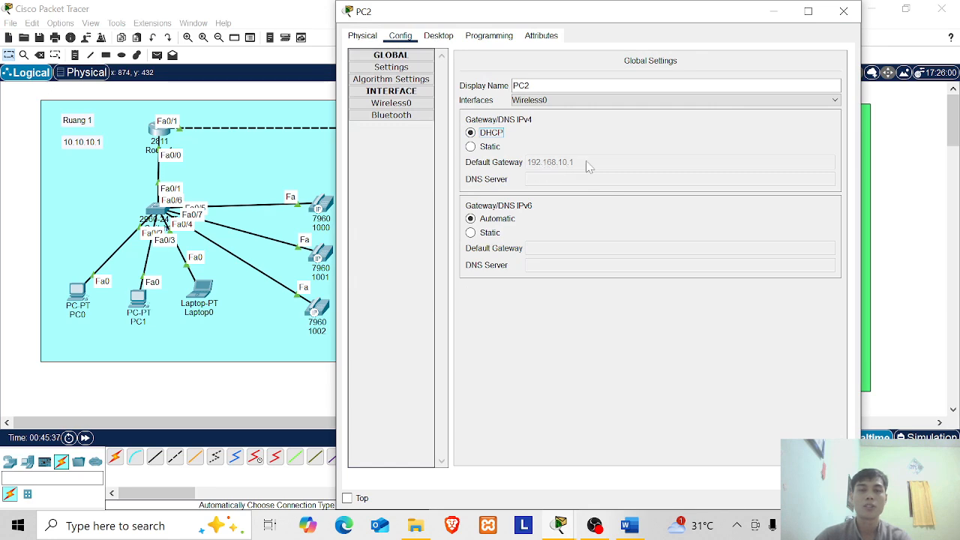
pyautogui.click(843, 12)
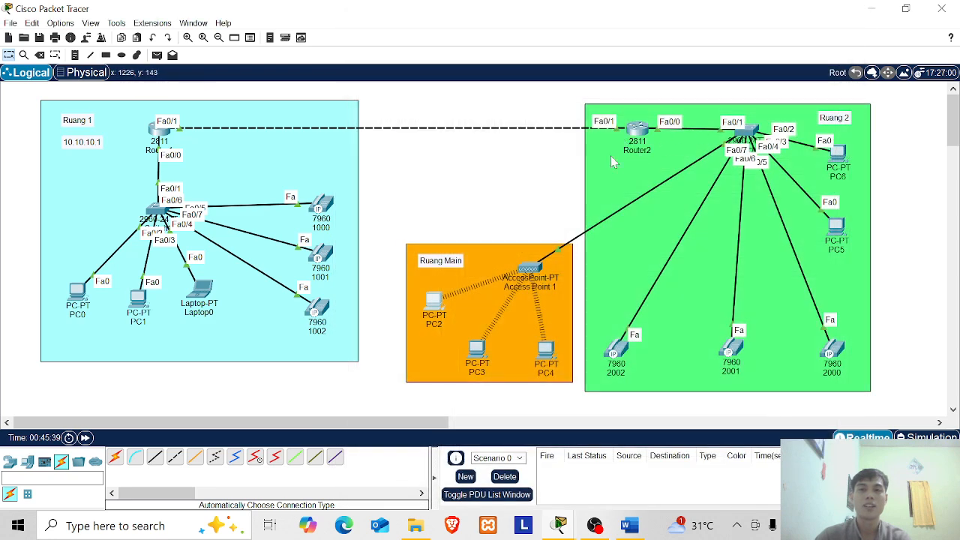
pyautogui.click(490, 346)
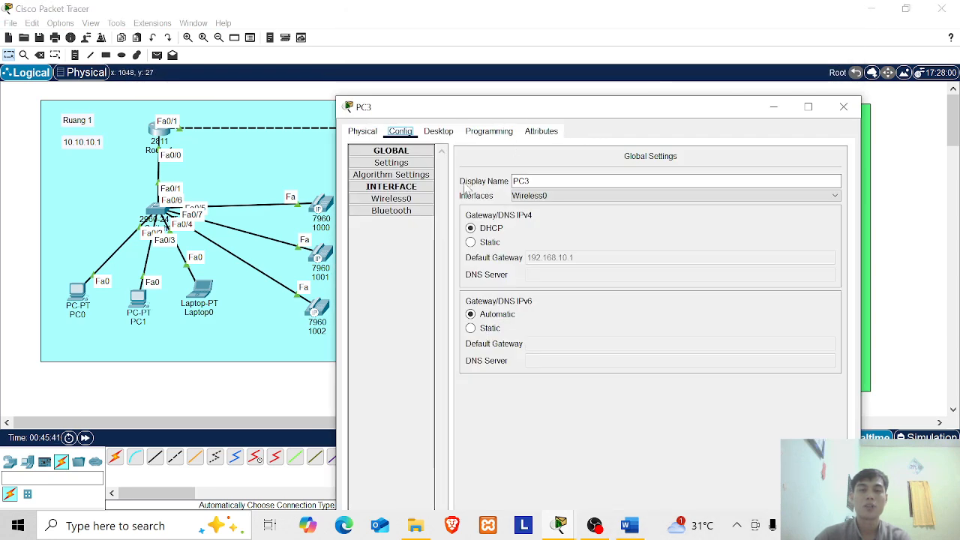
pyautogui.click(843, 107)
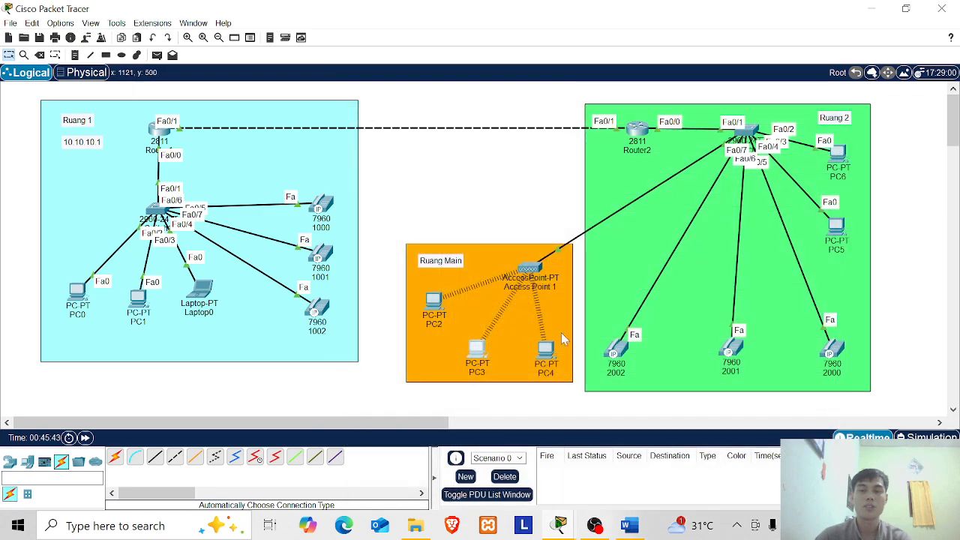
# Set PC4's IPv4 gateway and DNS to DHCP and close its window
pyautogui.click(547, 355)
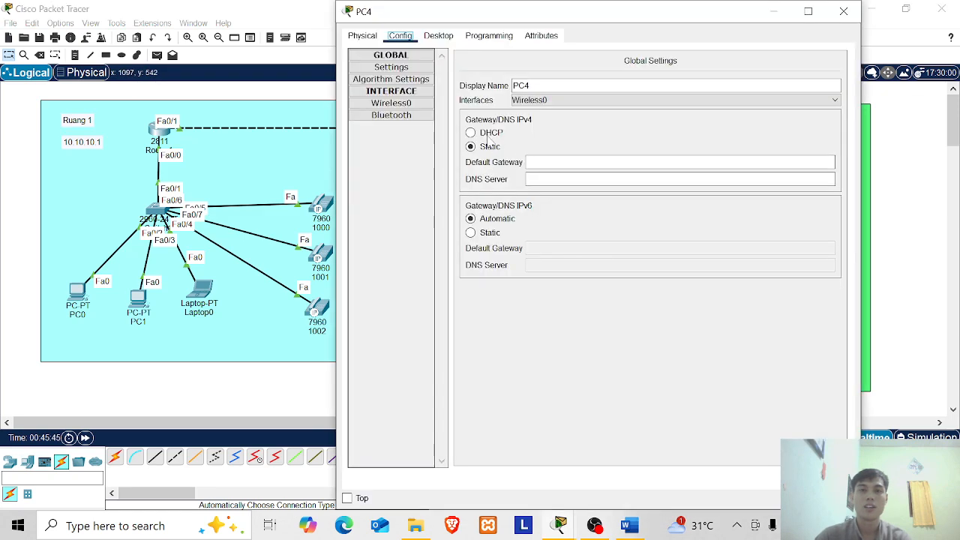
pyautogui.click(489, 133)
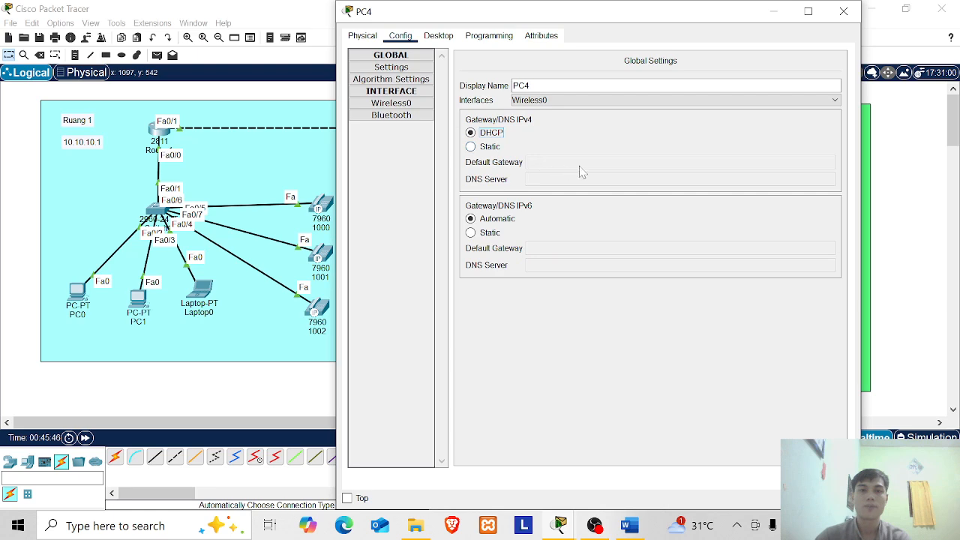
pyautogui.click(844, 11)
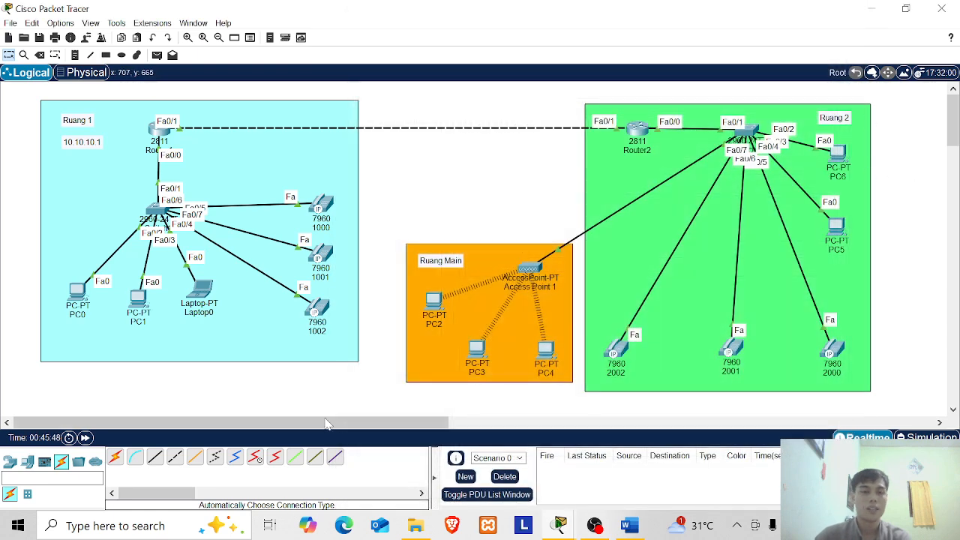
# Send simple PDUs from PC6 to PC2 and from PC5 to PC4 to test the wireless connections
pyautogui.click(156, 55)
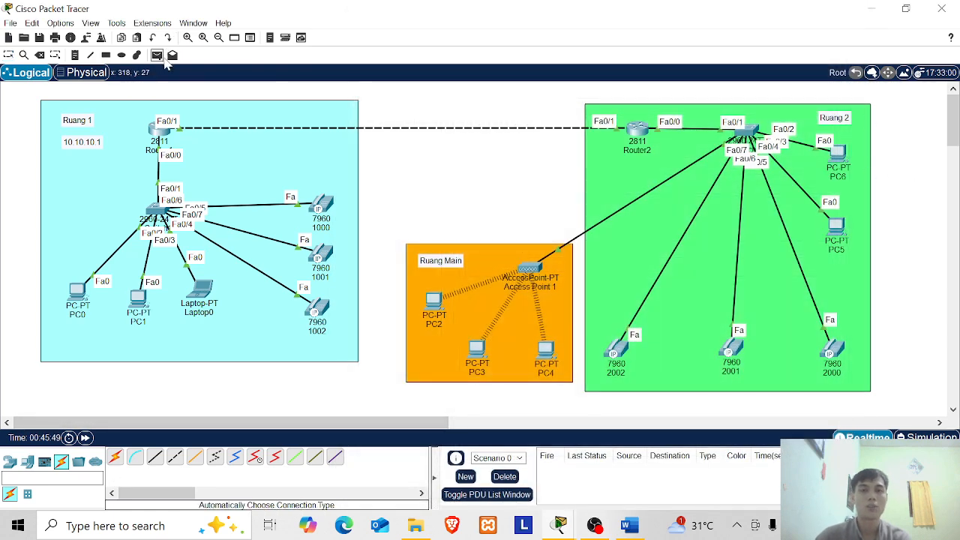
pyautogui.click(846, 158)
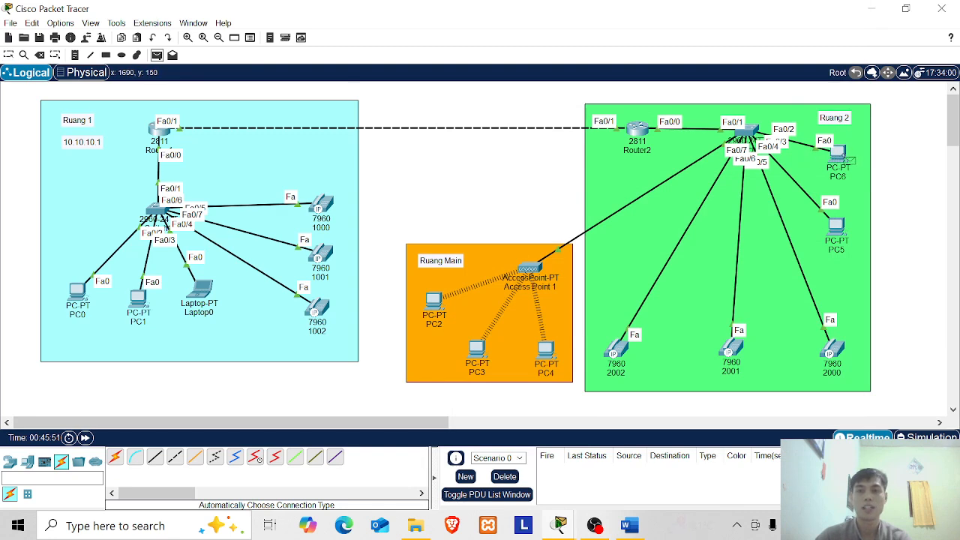
pyautogui.click(439, 305)
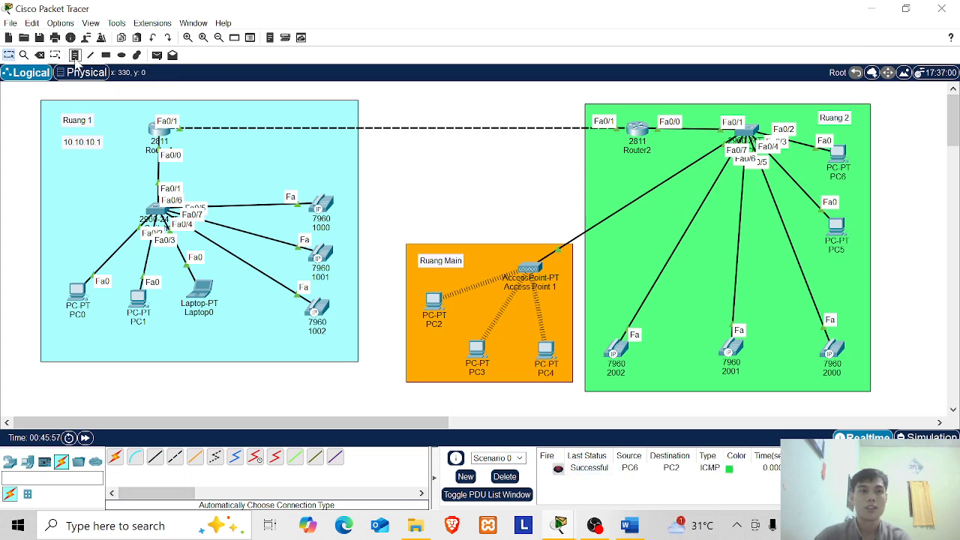
pyautogui.click(157, 57)
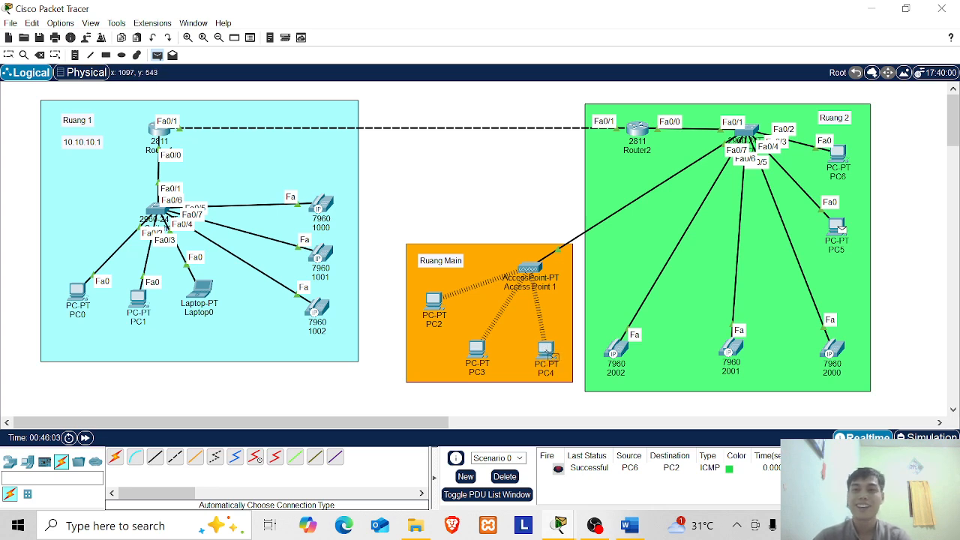
pyautogui.click(839, 228)
pyautogui.click(550, 363)
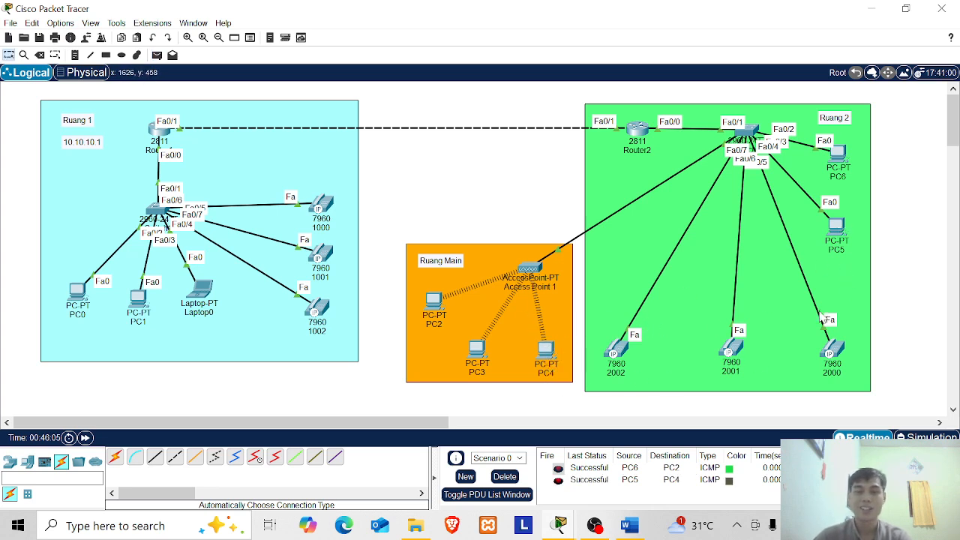
# Move IP phone 2002 slightly closer to phone 2001, and nudge the Ruang 1 background rectangle
pyautogui.moveTo(627, 359); pyautogui.dragTo(650, 355)
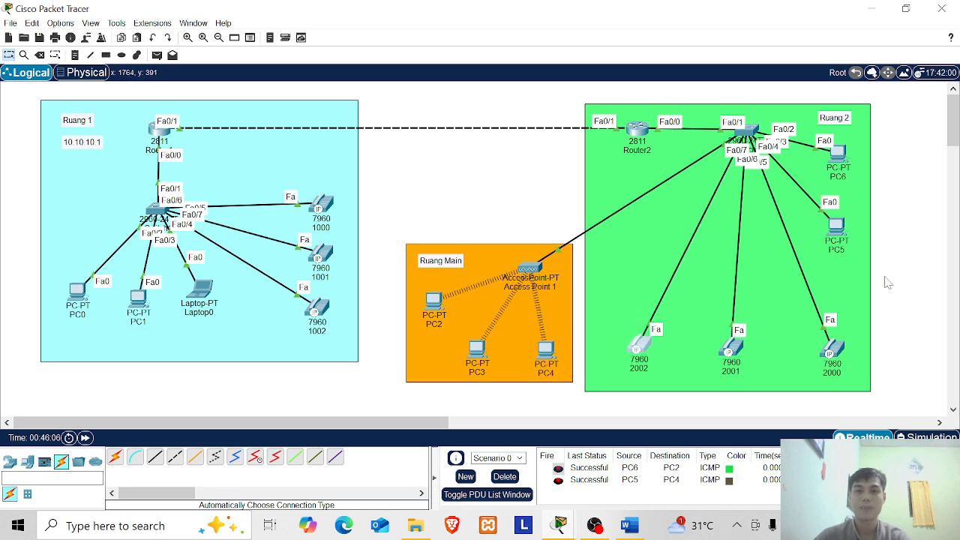
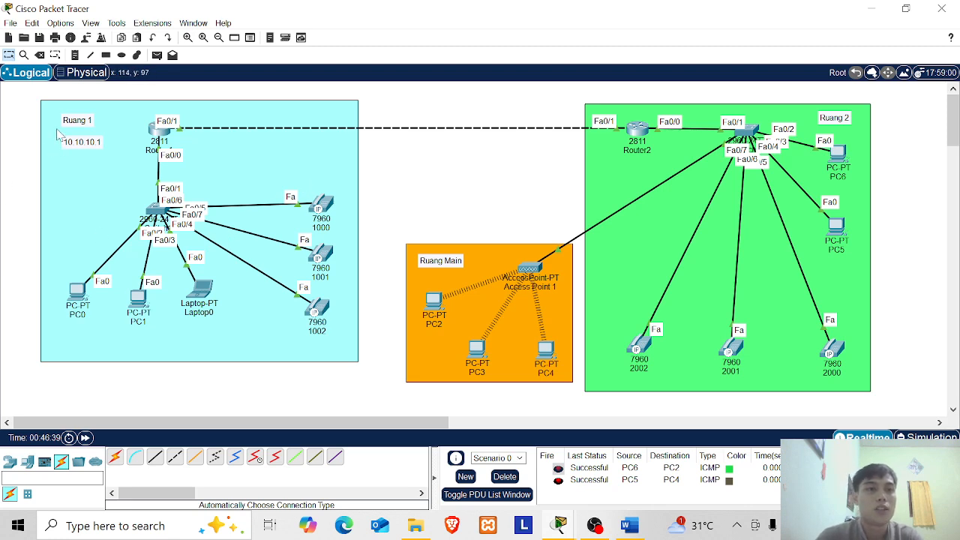
pyautogui.moveTo(56, 116); pyautogui.dragTo(57, 117)
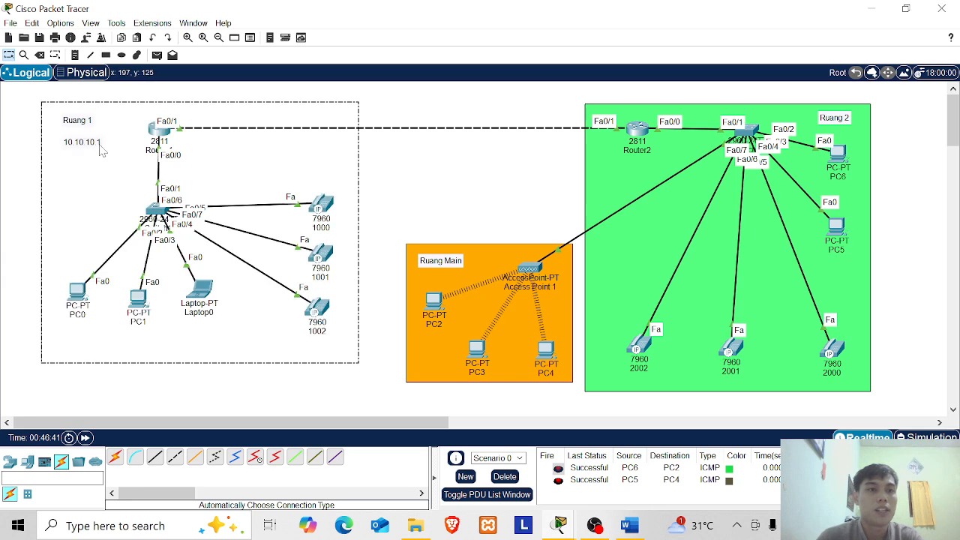
pyautogui.click(100, 146)
pyautogui.moveTo(99, 142); pyautogui.dragTo(47, 144)
pyautogui.click(500, 118)
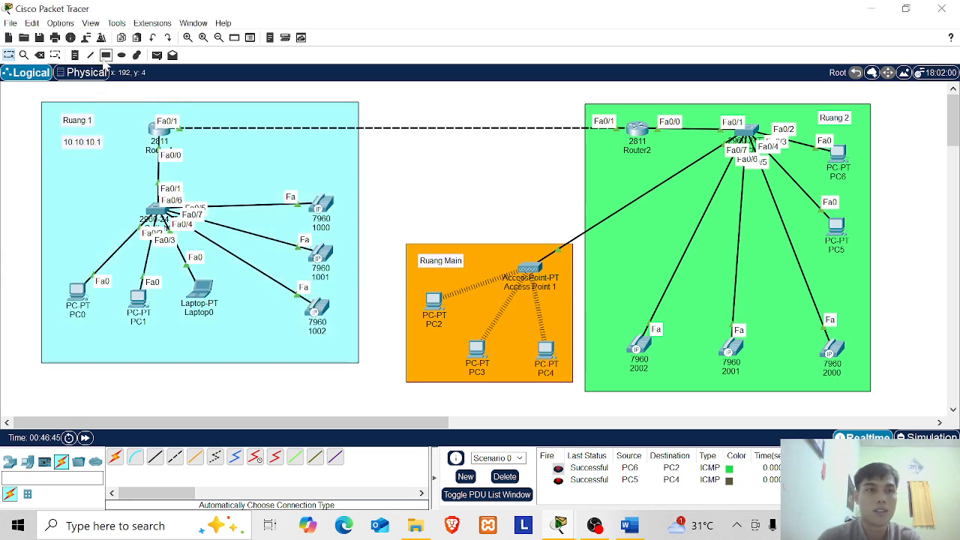
# Add a note reading 192.168.10.1 and place it under the Ruang 2 label at the green area's upper-right corner
pyautogui.click(75, 54)
pyautogui.click(443, 117)
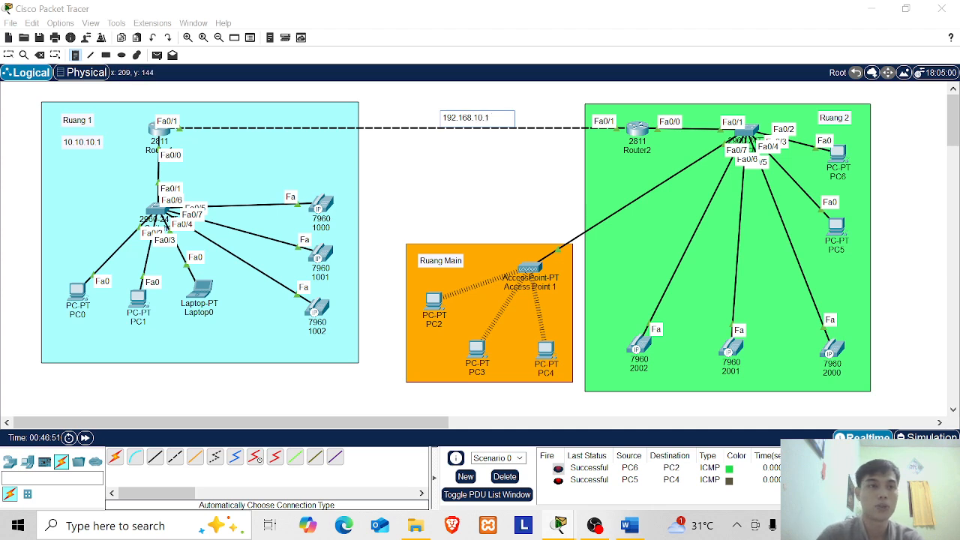
pyautogui.click(8, 55)
pyautogui.moveTo(468, 119); pyautogui.dragTo(878, 118)
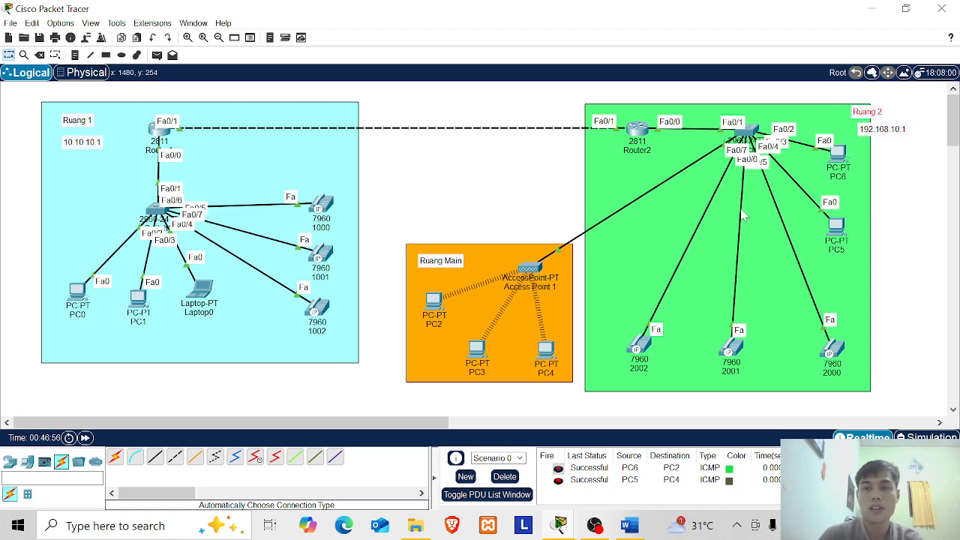
pyautogui.moveTo(876, 113); pyautogui.dragTo(882, 115)
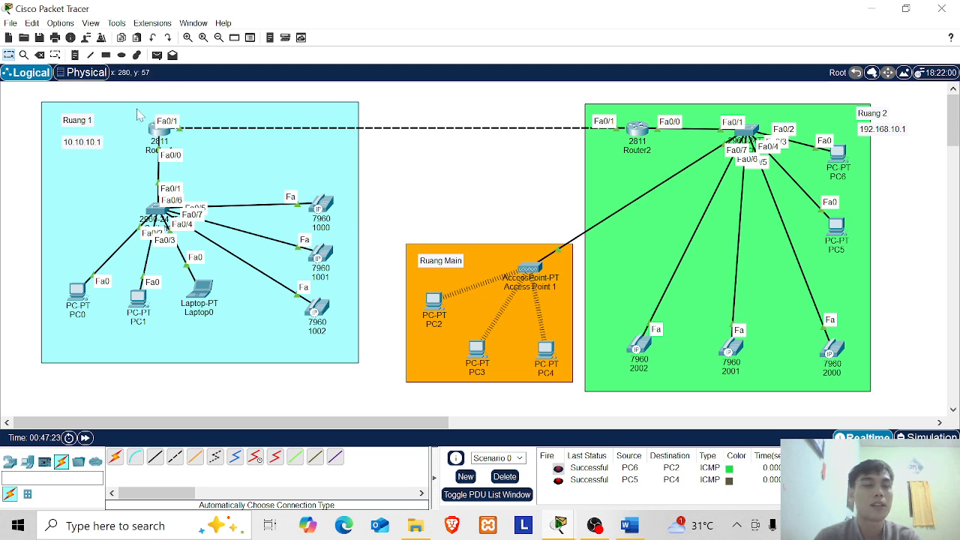
# Add a note reading 20.20.20.1 on the inter-router link beside the Ruang 1 router's Fa0/1 port
pyautogui.click(75, 55)
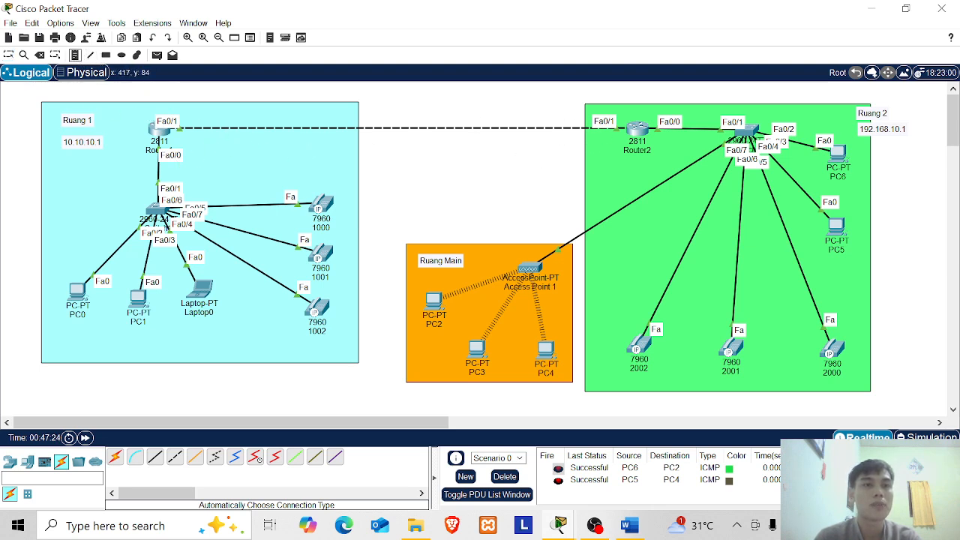
pyautogui.click(207, 123)
pyautogui.write('20')
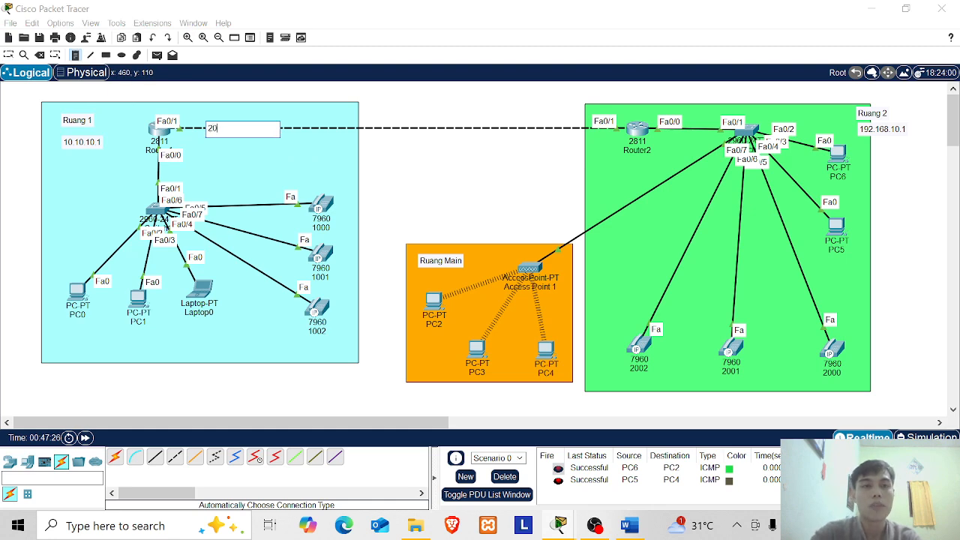
pyautogui.write('.20.20.1')
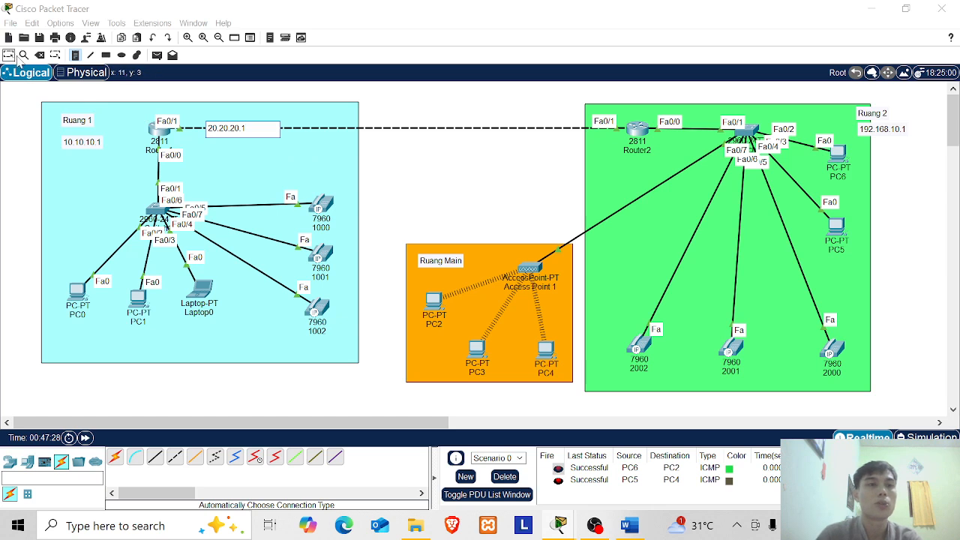
pyautogui.click(324, 114)
pyautogui.press('Escape')
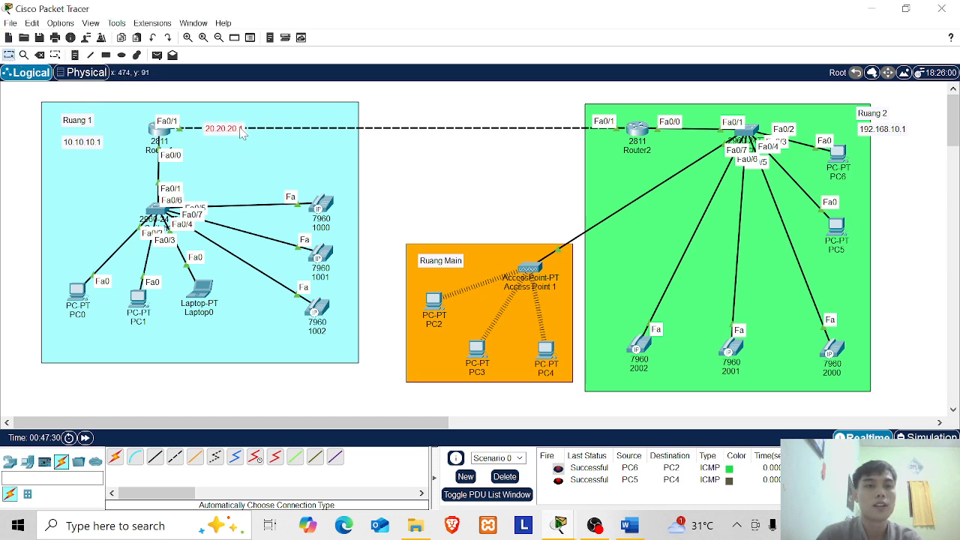
# Move the 20.20.20.1 note along the inter-router link and place a copy of it beside Router2's Fa0/1 port
pyautogui.moveTo(247, 133); pyautogui.dragTo(582, 136)
pyautogui.hotkey('ctrl', 'c')
pyautogui.hotkey('ctrl', 'v')
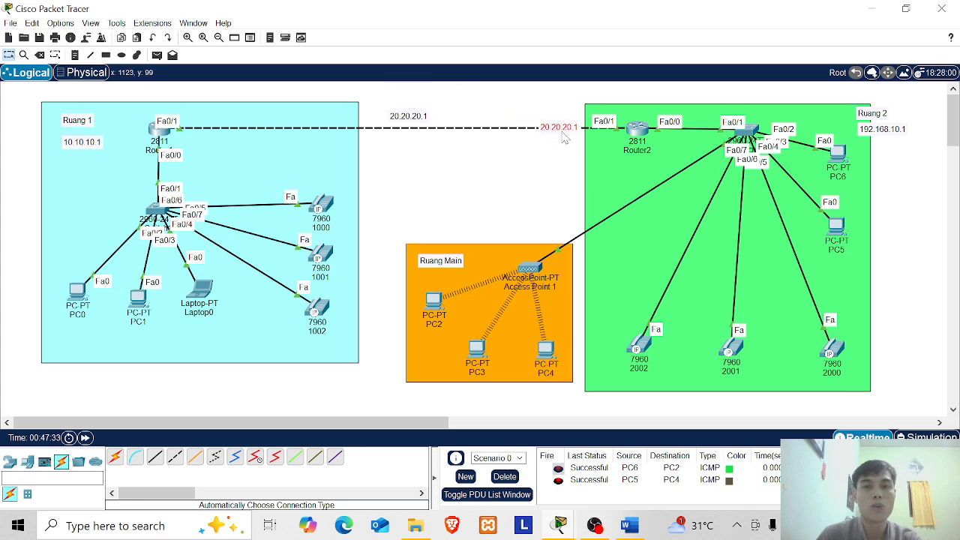
# Move the 20.20.20.1 note beside Router1's Fa0/1 port and change the note beside Router2 to 20.20.20.2
pyautogui.moveTo(423, 119); pyautogui.dragTo(242, 131)
pyautogui.doubleClick(557, 126)
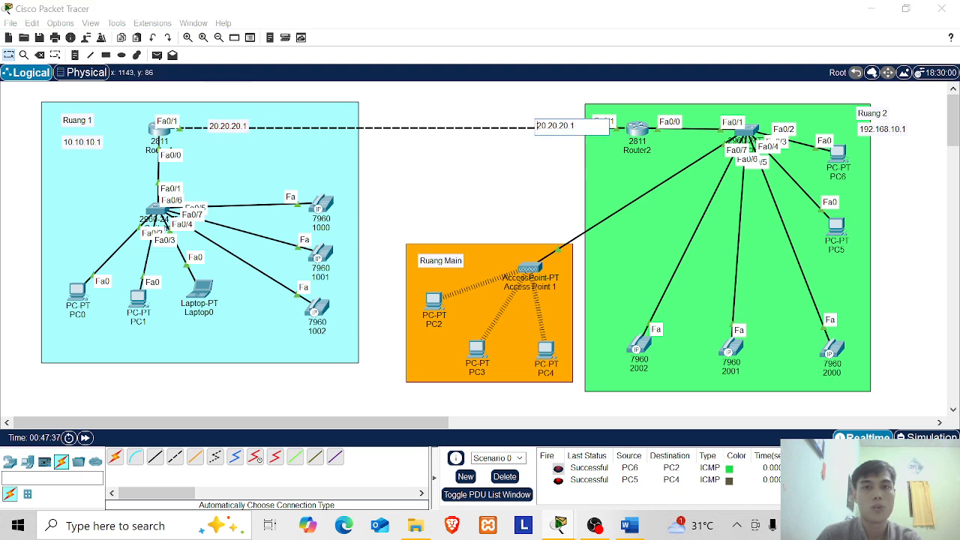
pyautogui.click(446, 101)
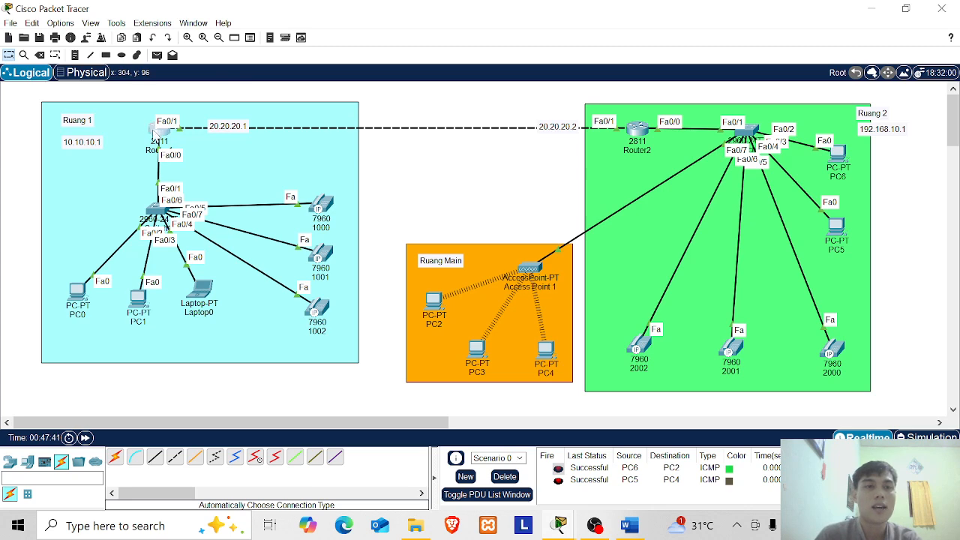
# Configure Router1's FastEthernet0/1 interface with IPv4 address 20.20.20.1 and subnet mask 255.255.255.0
pyautogui.click(157, 131)
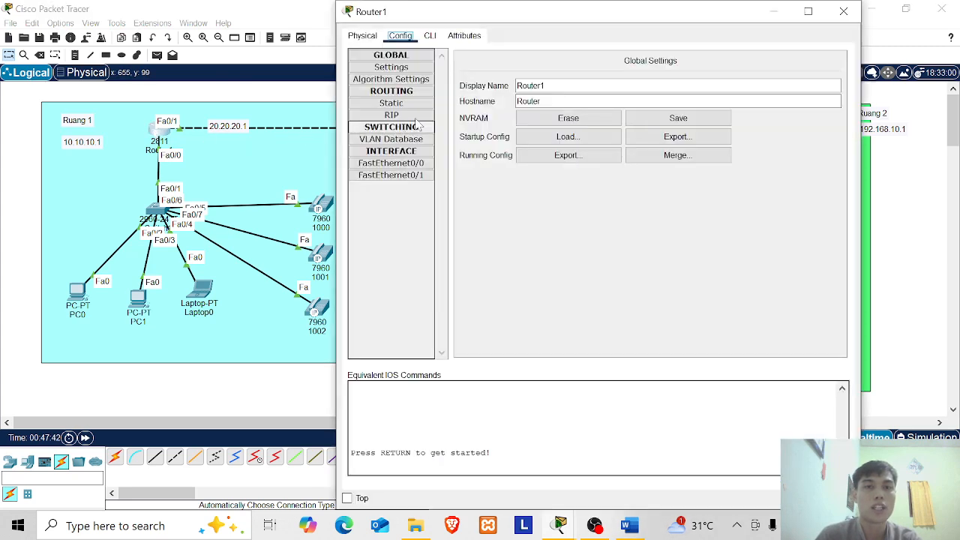
pyautogui.click(413, 175)
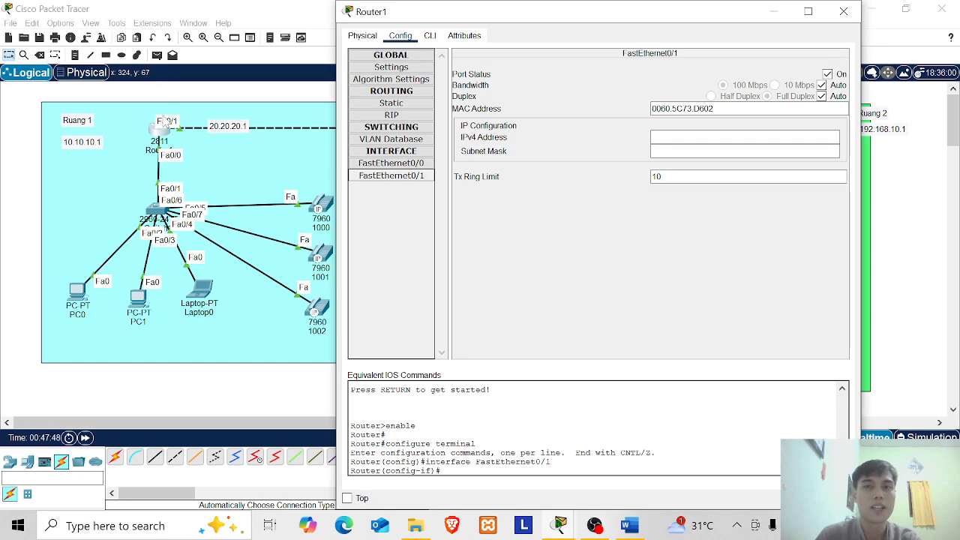
pyautogui.click(690, 137)
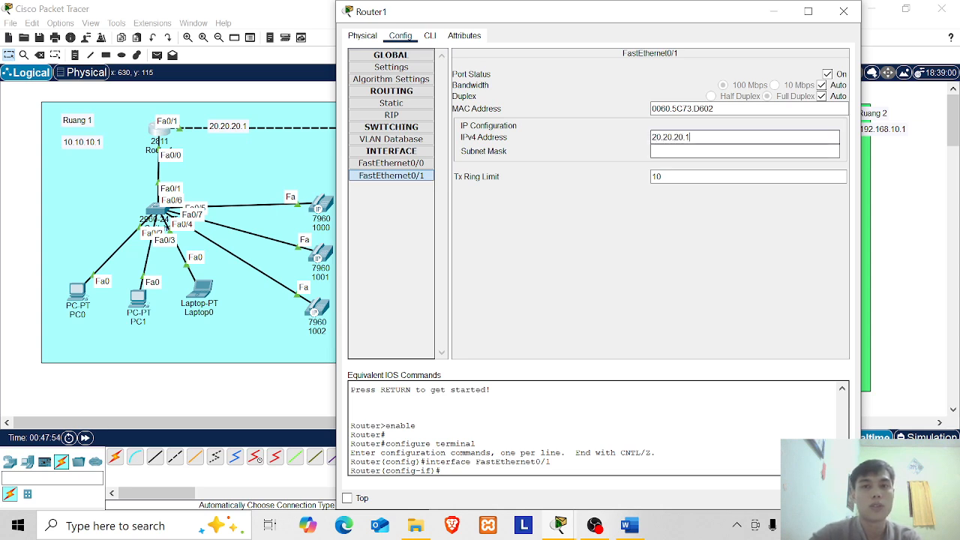
pyautogui.press('Tab')
pyautogui.moveTo(688, 151); pyautogui.dragTo(675, 151)
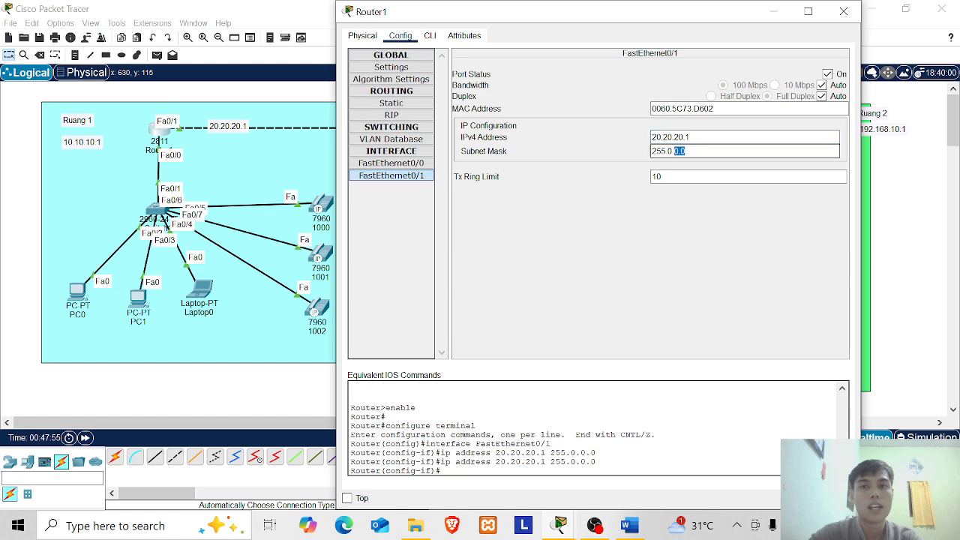
pyautogui.write('255.255.')
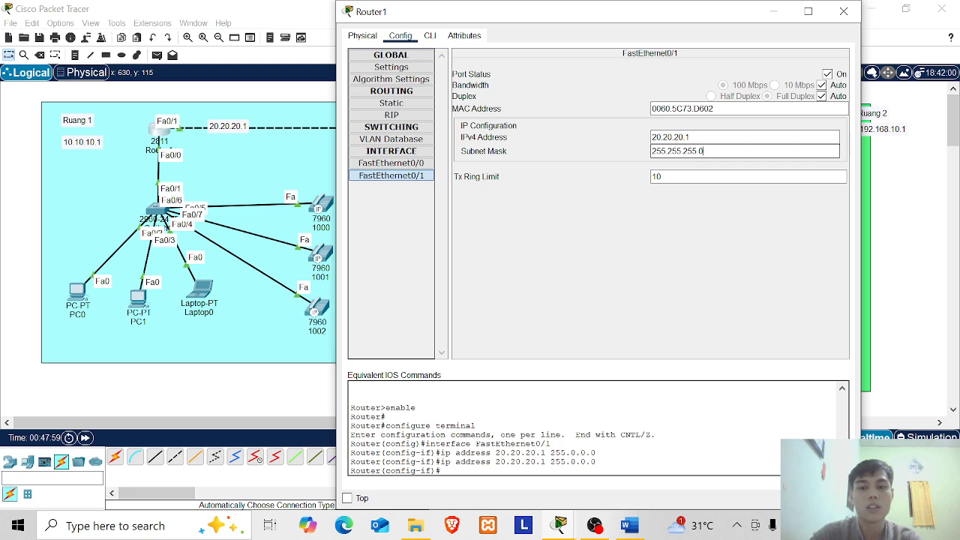
pyautogui.press('Return')
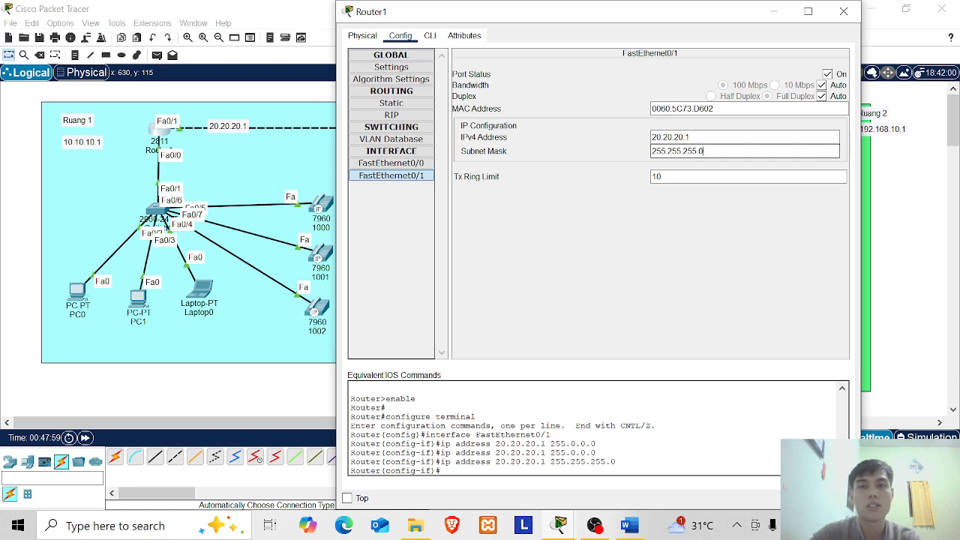
pyautogui.click(844, 11)
# Configure Router2's FastEthernet0/1 interface with IPv4 address 20.20.20.2 and subnet mask 255.255.255.0
pyautogui.click(638, 129)
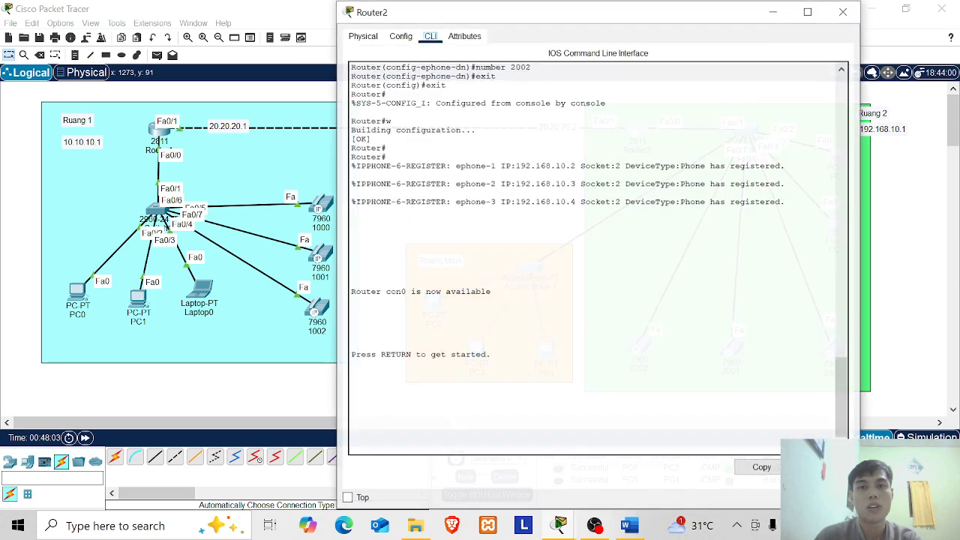
pyautogui.click(397, 37)
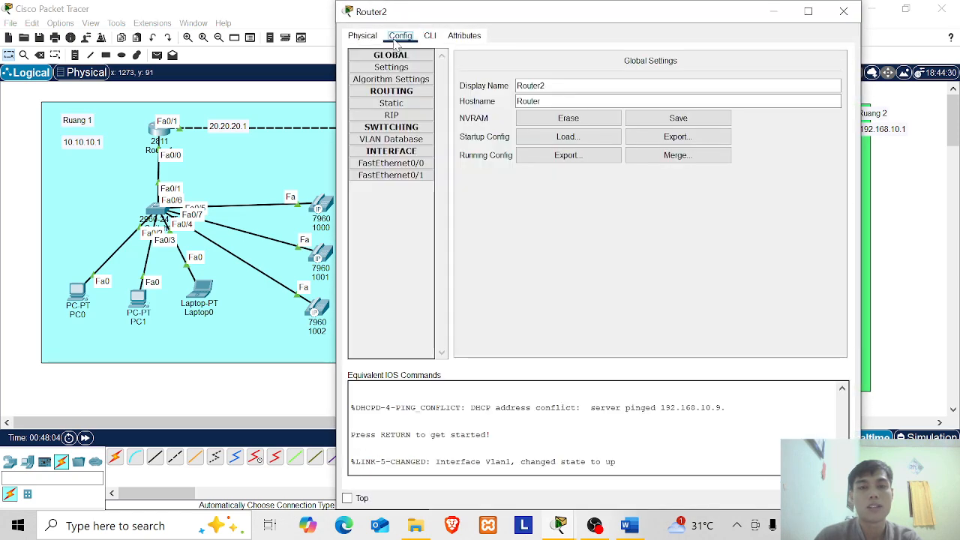
pyautogui.click(391, 175)
pyautogui.moveTo(657, 4); pyautogui.dragTo(654, 190)
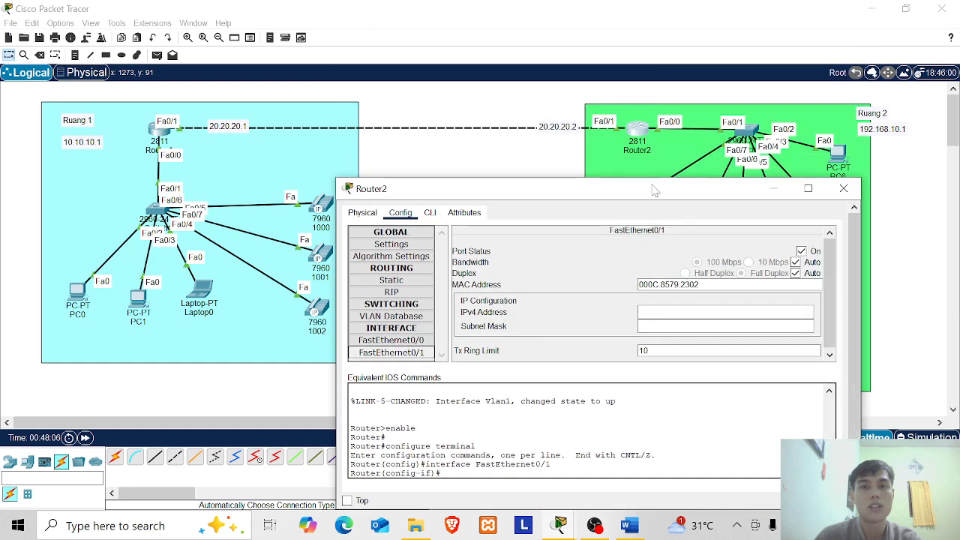
pyautogui.click(675, 312)
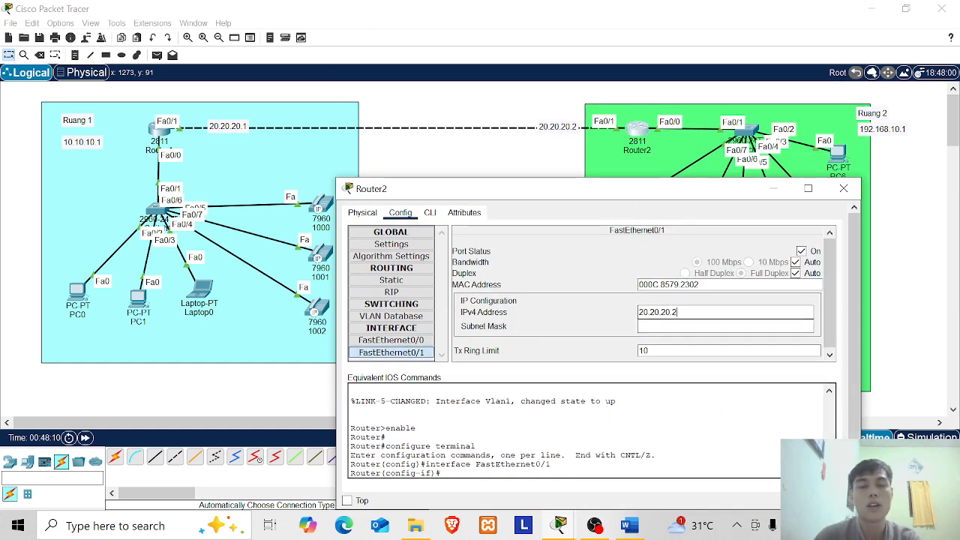
pyautogui.press('Tab')
pyautogui.press('BackSpace')
pyautogui.press('BackSpace')
pyautogui.press('BackSpace')
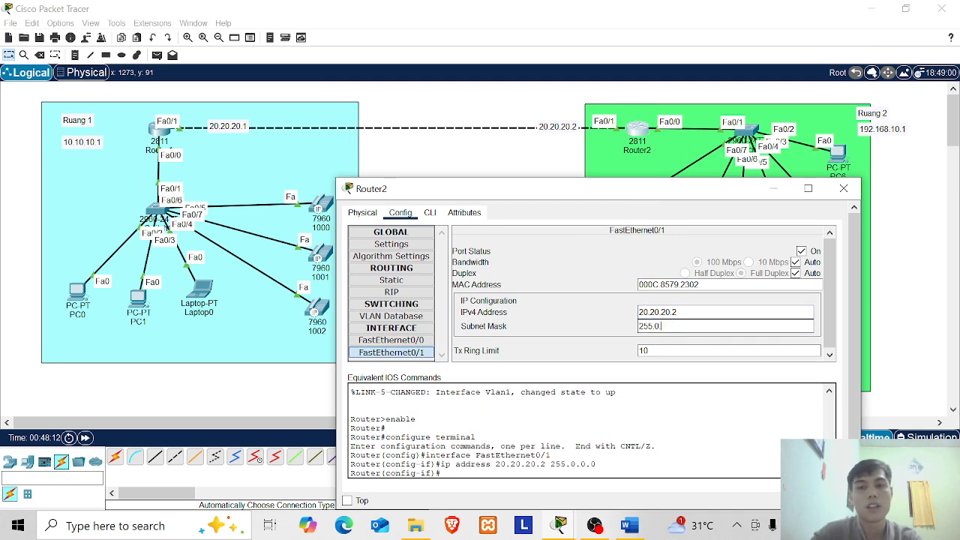
pyautogui.write('255.255.')
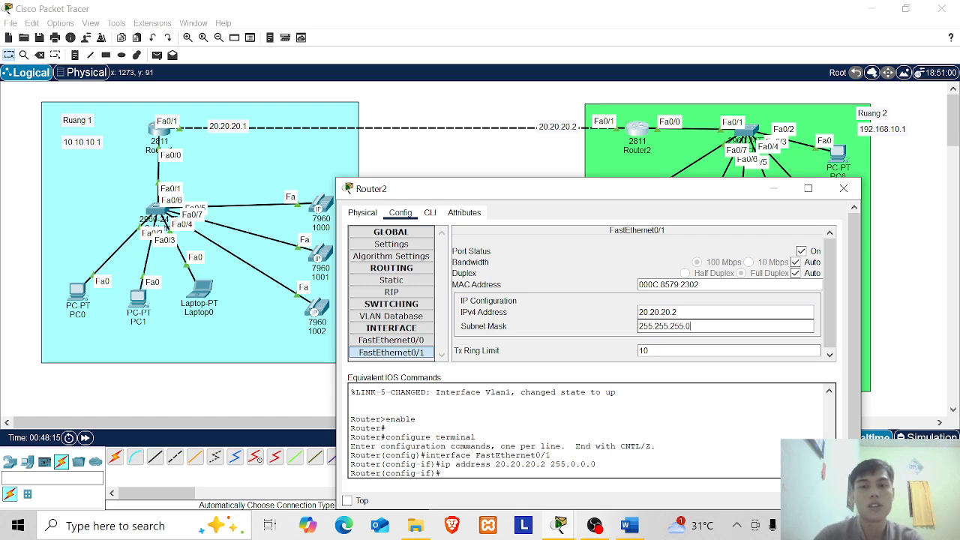
pyautogui.press('Return')
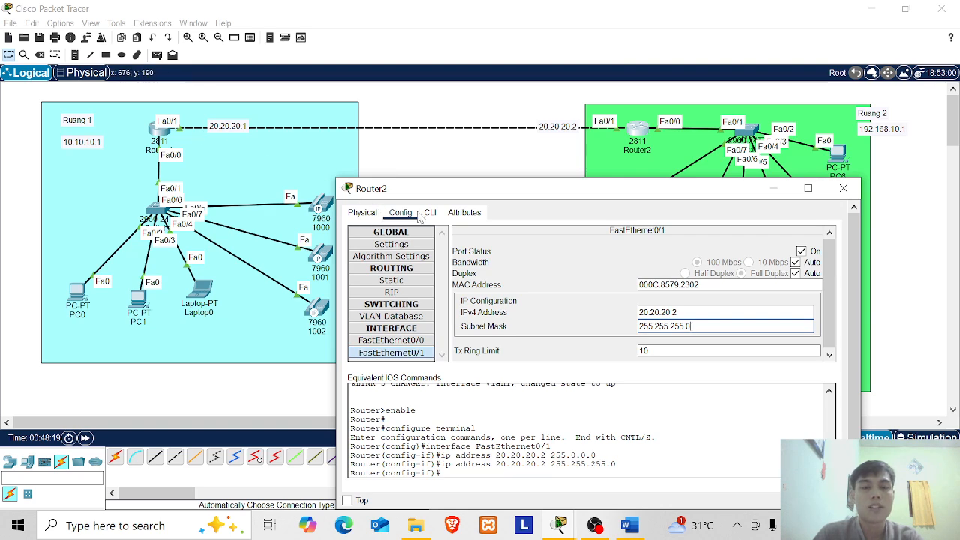
pyautogui.click(844, 188)
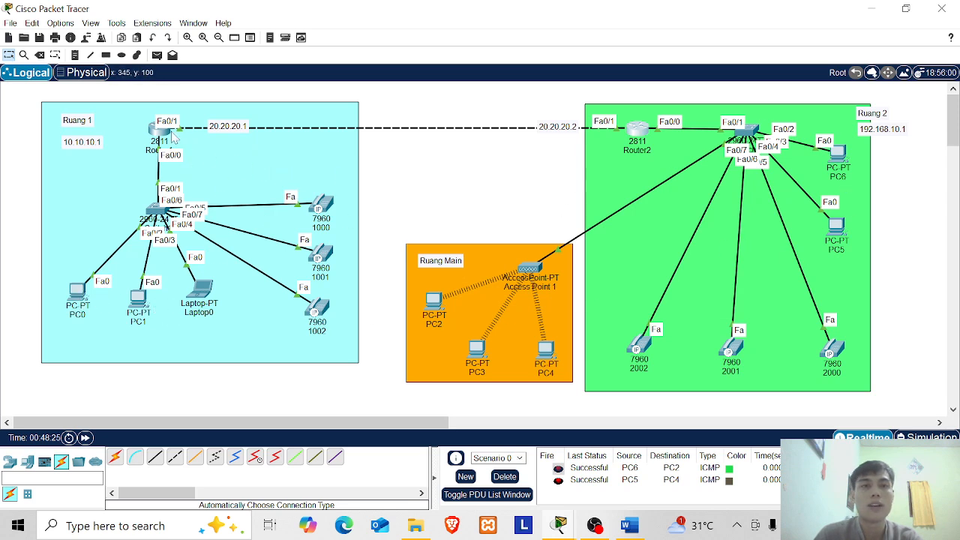
# Start a static route on Router1 for network 192.168.10.0 with mask 255.255.255.0
pyautogui.click(161, 131)
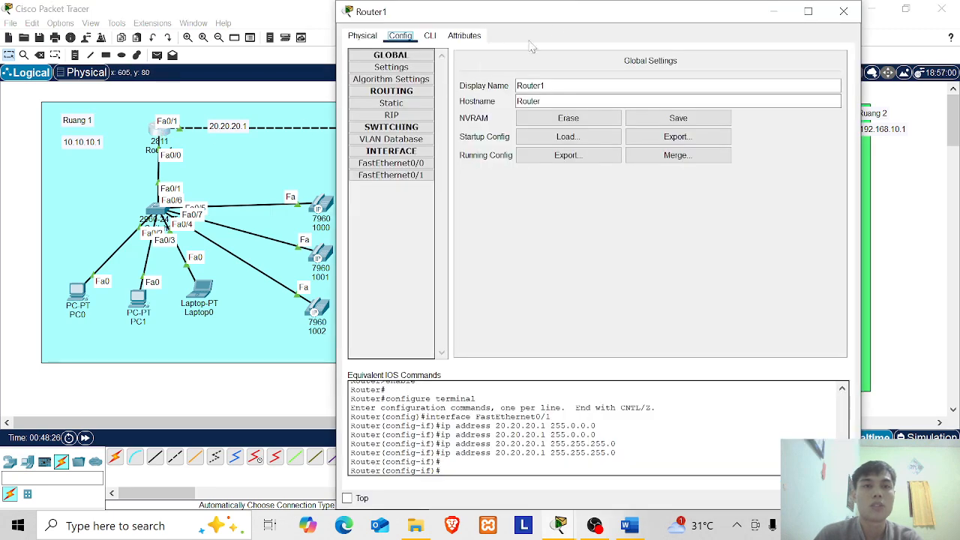
pyautogui.moveTo(574, 6); pyautogui.dragTo(603, 93)
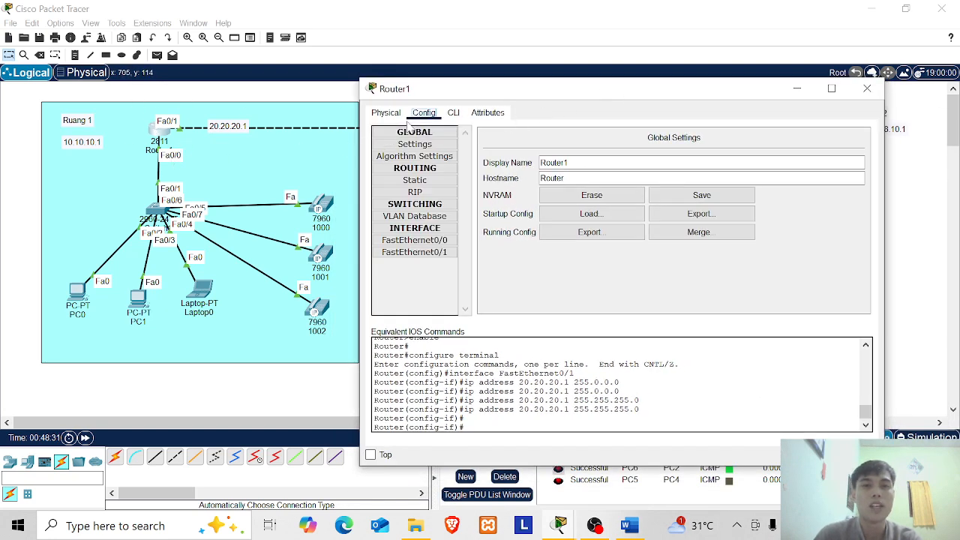
pyautogui.click(430, 183)
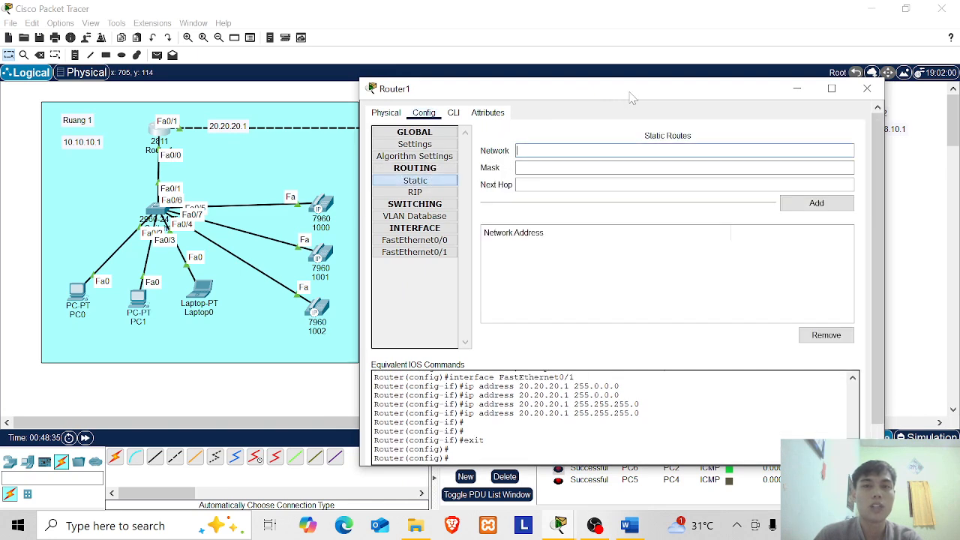
pyautogui.moveTo(626, 101); pyautogui.dragTo(477, 256)
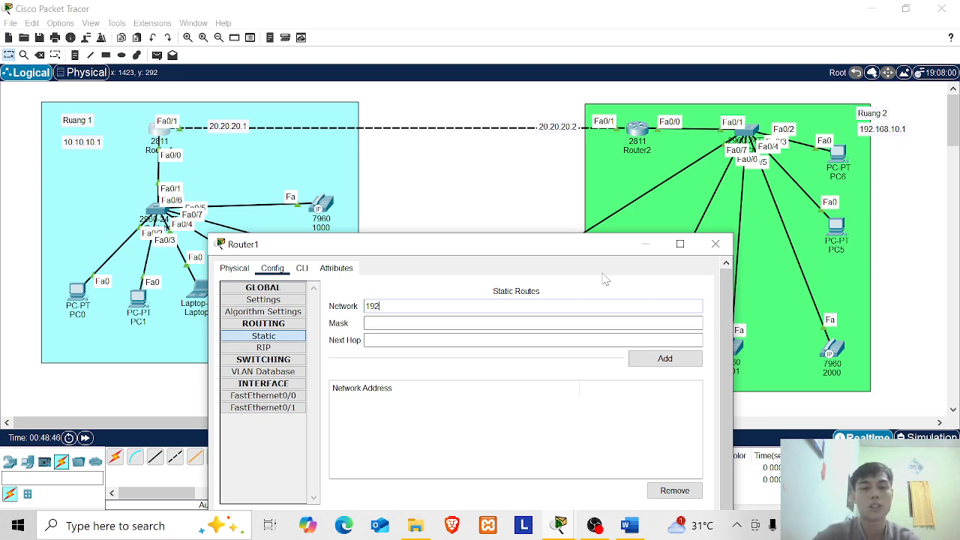
pyautogui.write('.168.10.0')
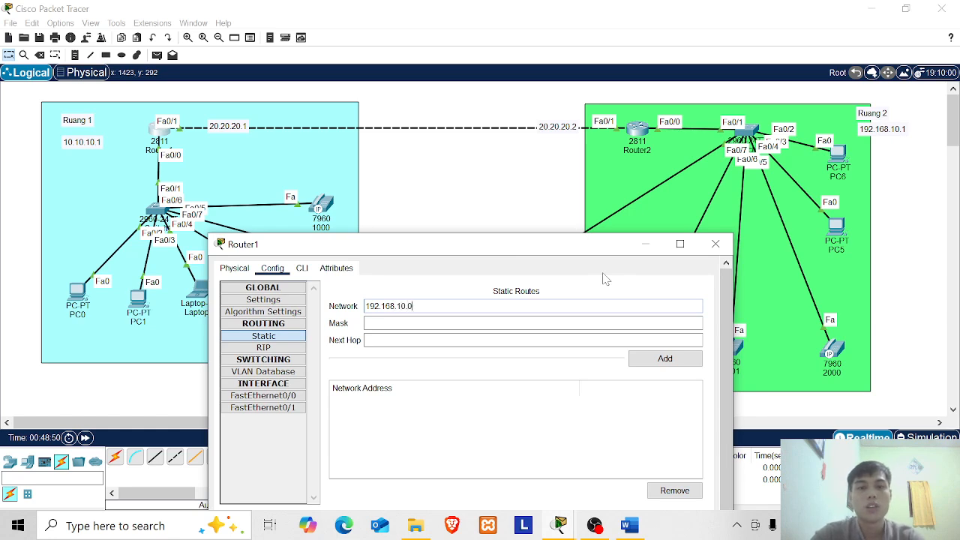
pyautogui.press('Tab')
pyautogui.write('25')
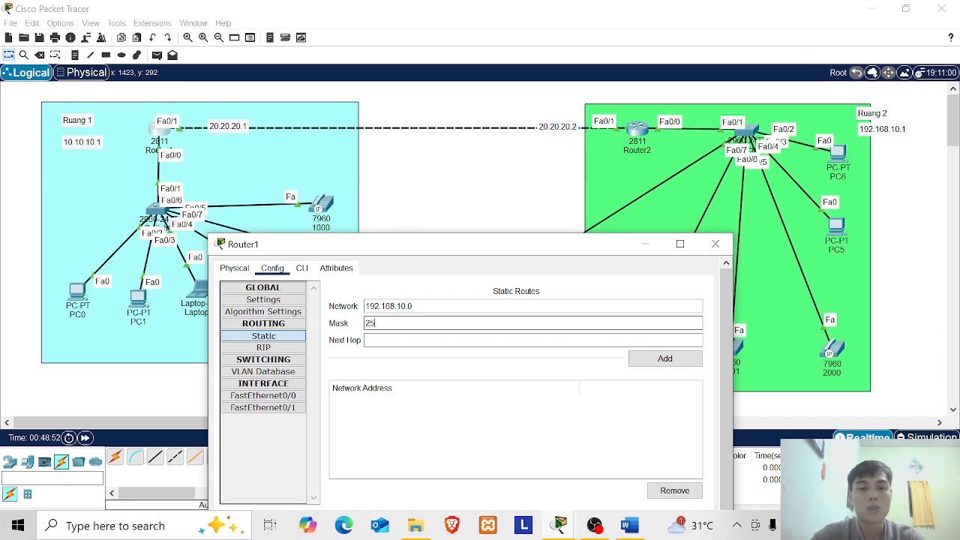
pyautogui.write('5.255.255.0')
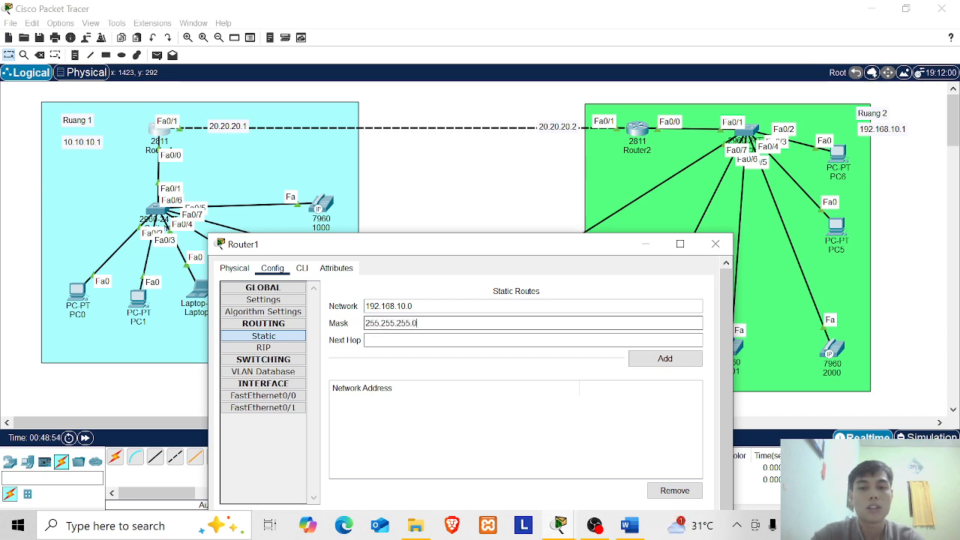
pyautogui.press('Tab')
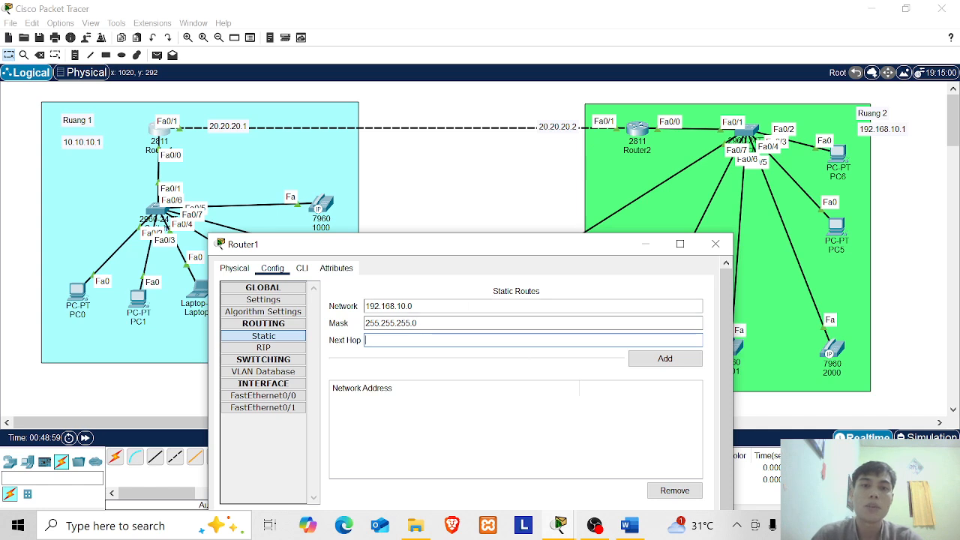
# Set the Router1 route's next hop to 20.20.20.2, add the static route, and close the router's settings
pyautogui.moveTo(413, 306); pyautogui.dragTo(373, 306)
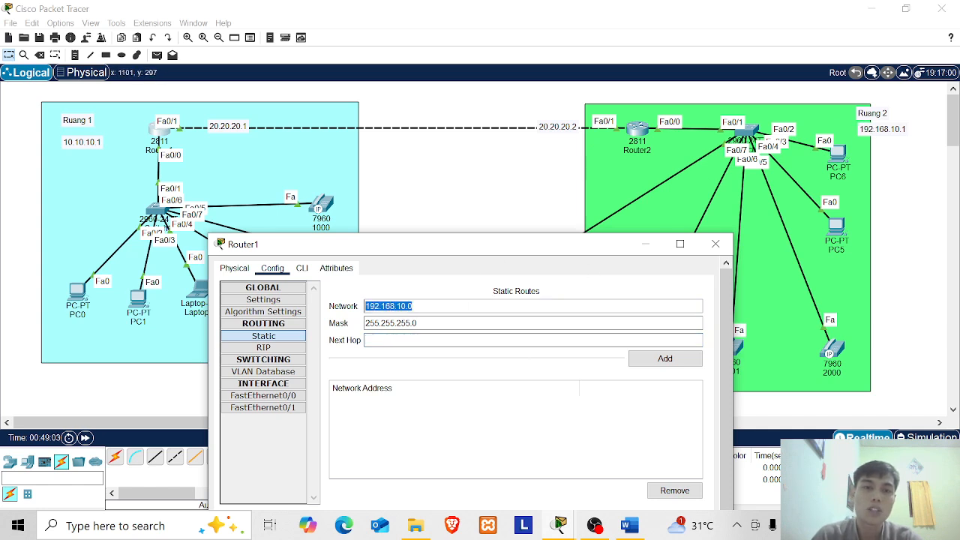
pyautogui.click(390, 341)
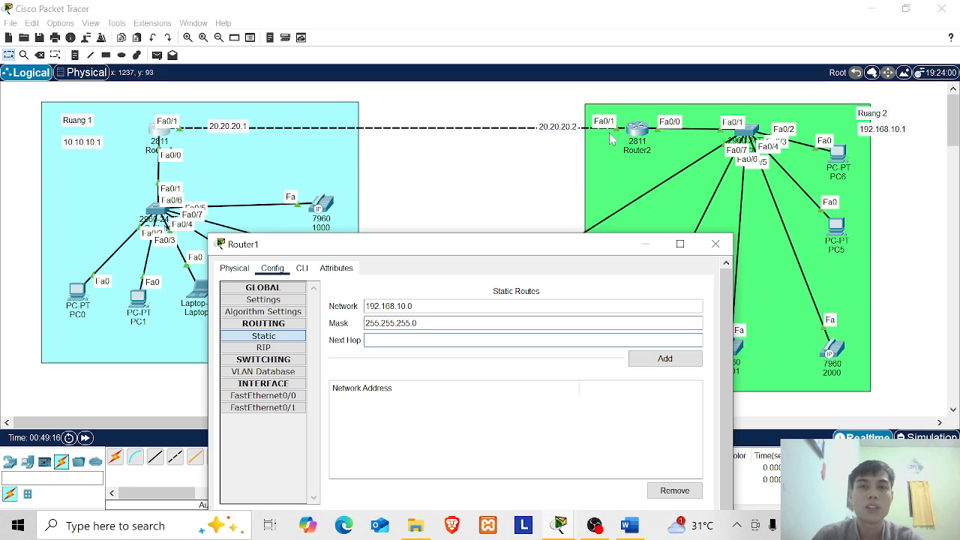
pyautogui.write('20.')
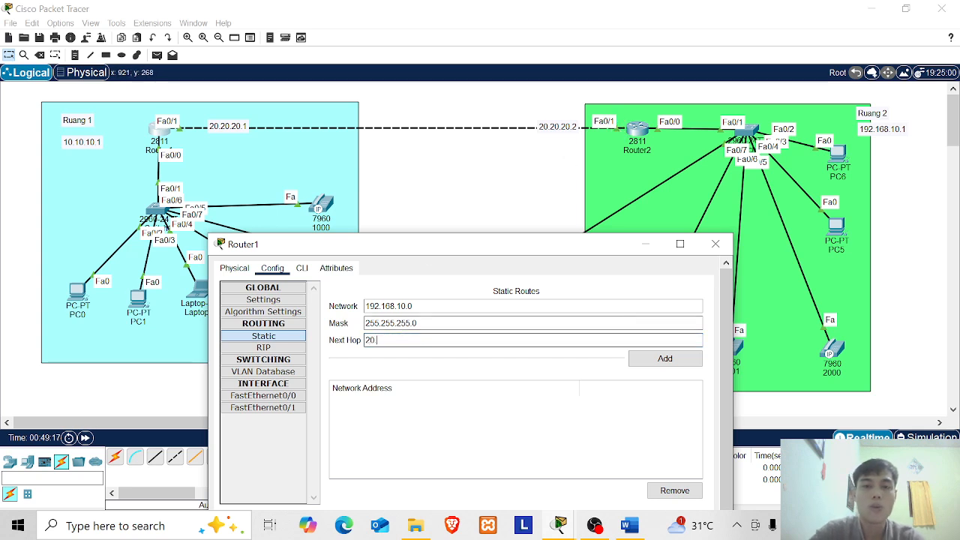
pyautogui.write('20.20.2')
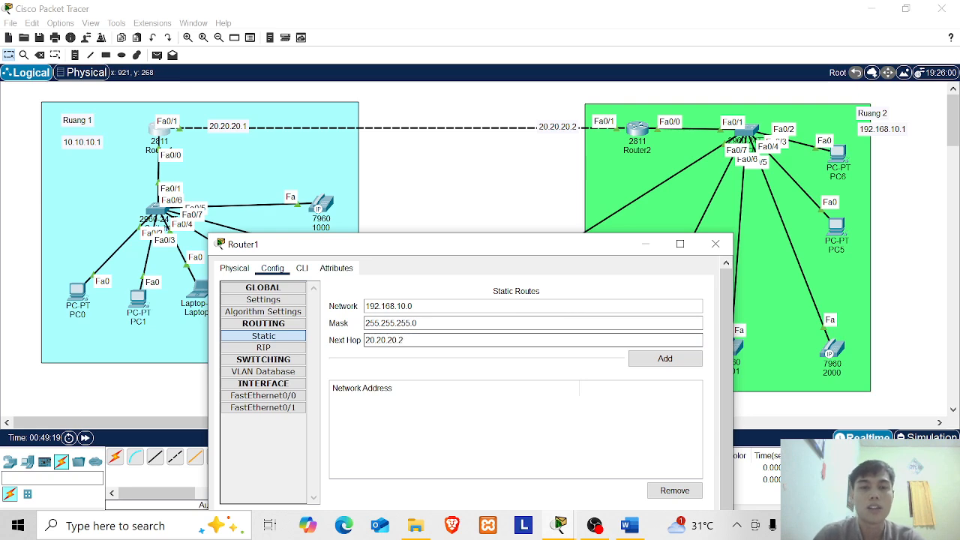
pyautogui.click(661, 361)
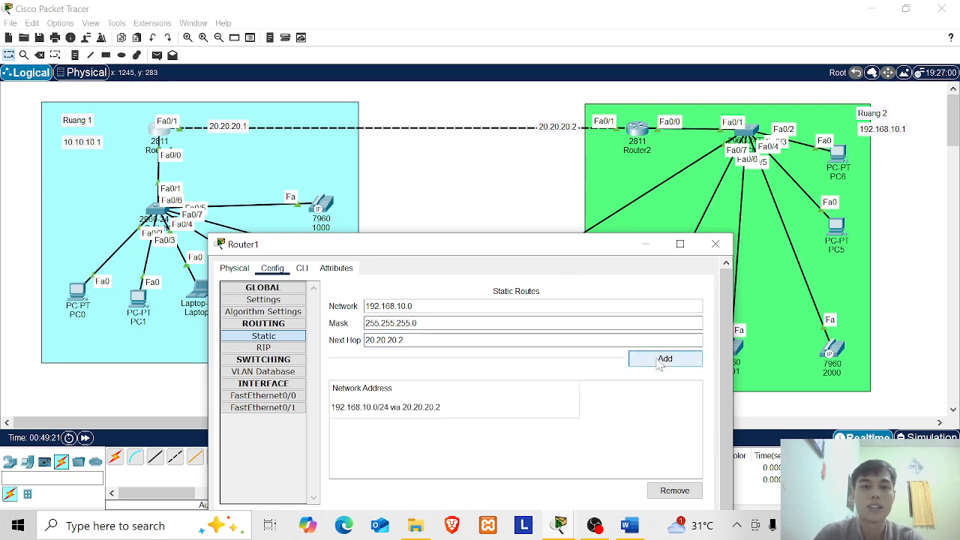
pyautogui.click(716, 243)
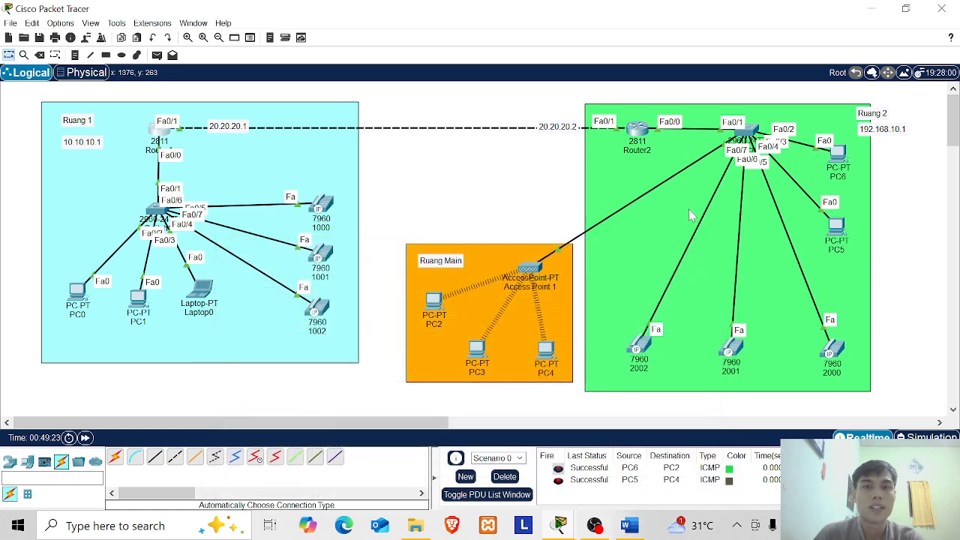
# Add a static route on Router2 for network 10.10.10.0, mask 255.255.255.0, next hop 20.20.20.1, and close the router's settings
pyautogui.click(637, 129)
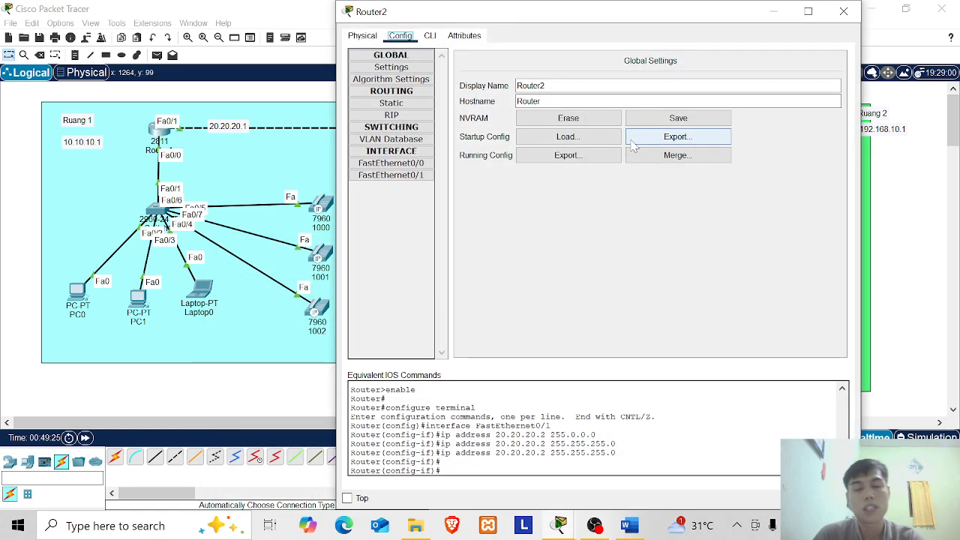
pyautogui.moveTo(517, 3); pyautogui.dragTo(518, 147)
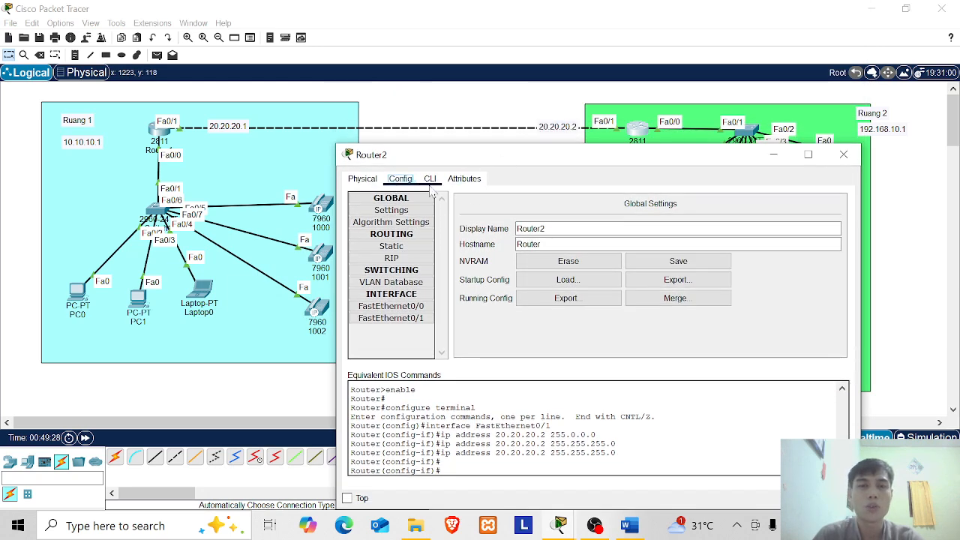
pyautogui.click(401, 247)
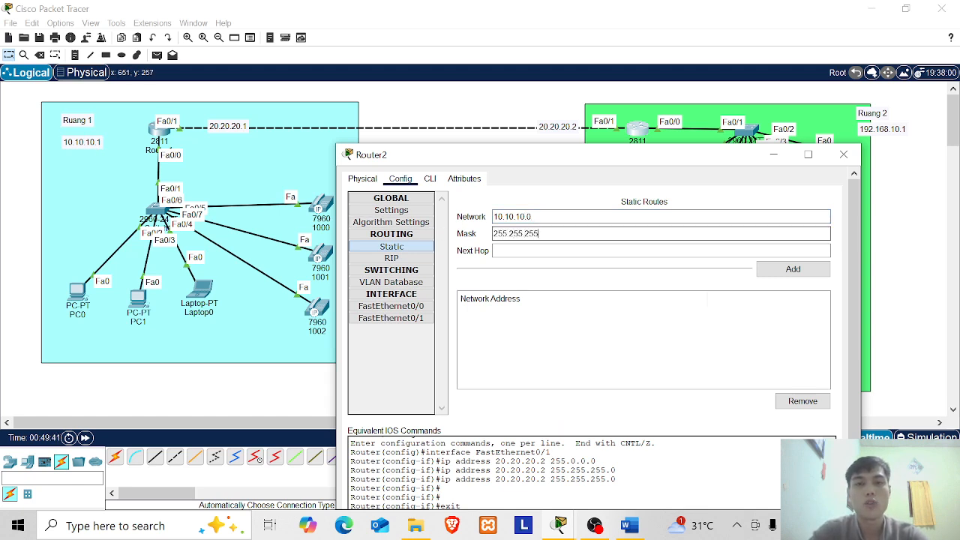
pyautogui.click(488, 250)
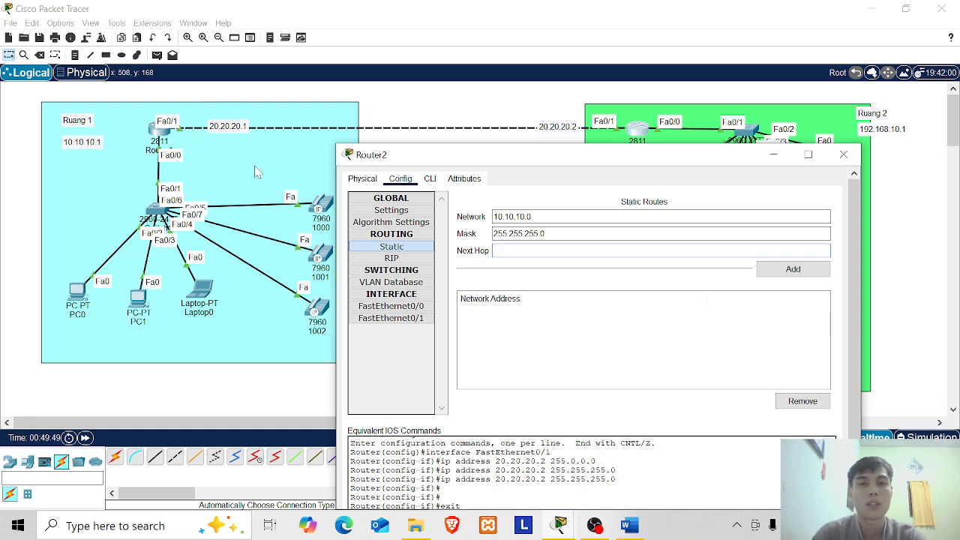
pyautogui.write('20.20.20.1')
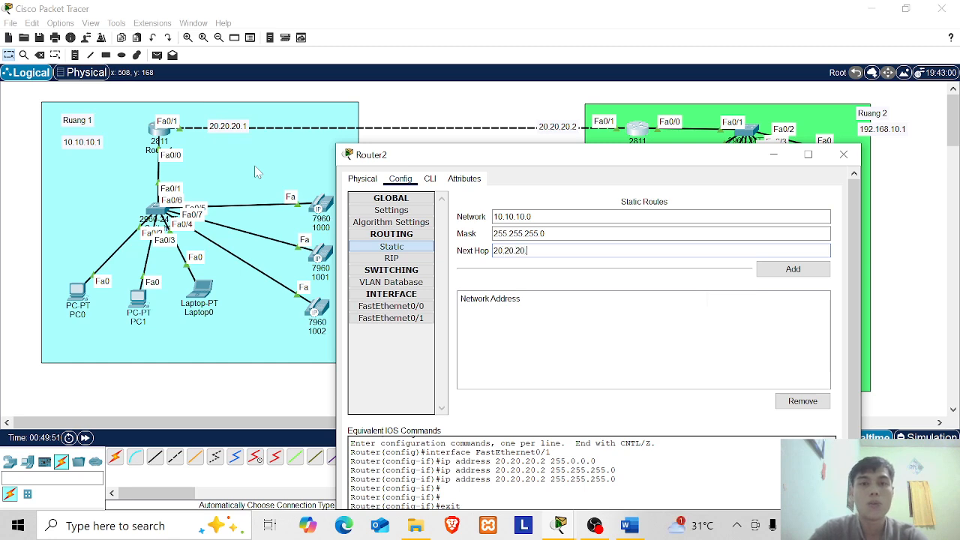
pyautogui.click(778, 276)
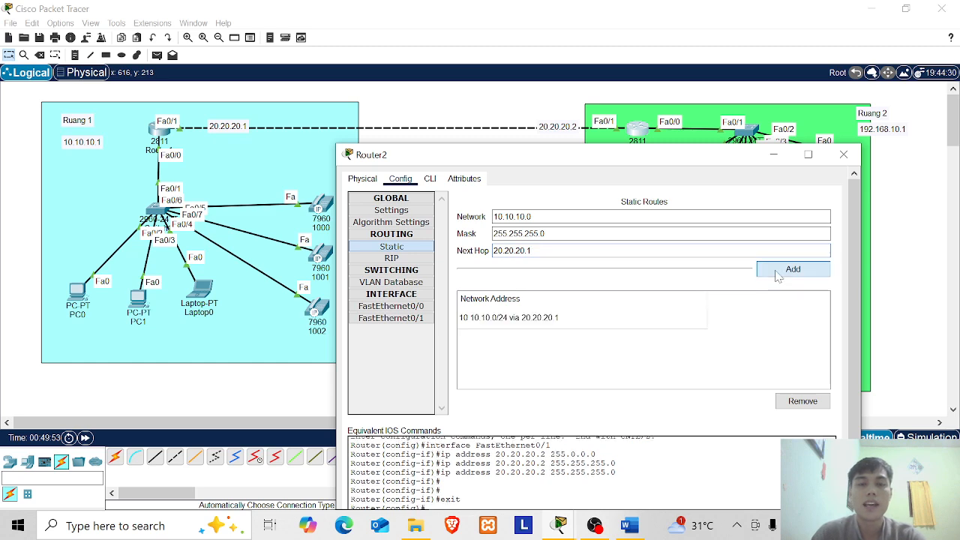
pyautogui.click(844, 154)
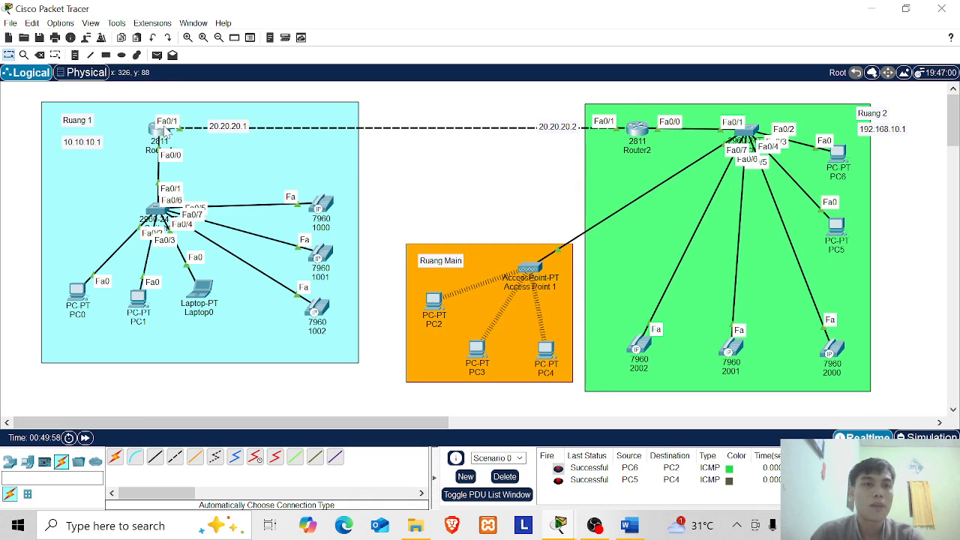
# Shift Router1 slightly within Ruang 1 and fast-forward the network's simulation time four times
pyautogui.moveTo(158, 130); pyautogui.dragTo(160, 129)
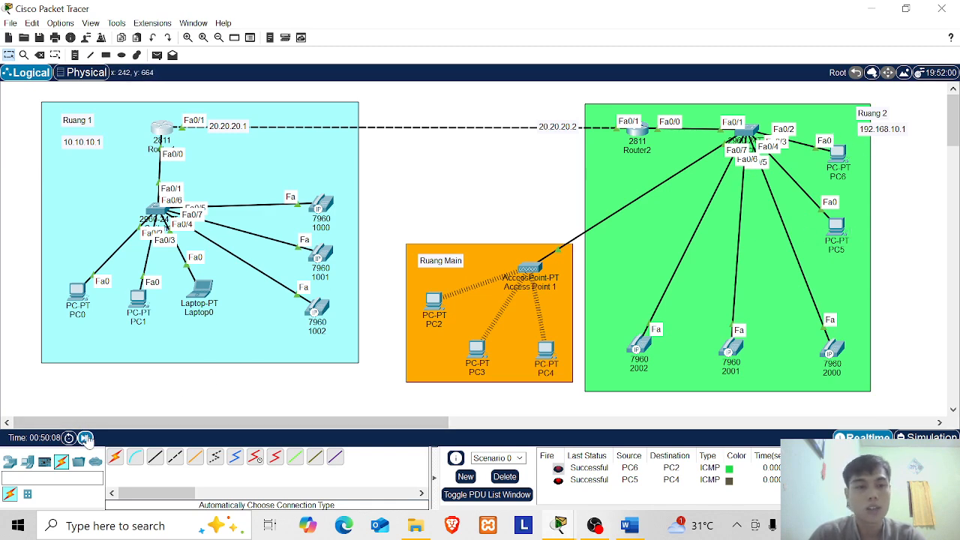
pyautogui.click(86, 439)
pyautogui.click(87, 438)
pyautogui.click(86, 438)
pyautogui.click(86, 438)
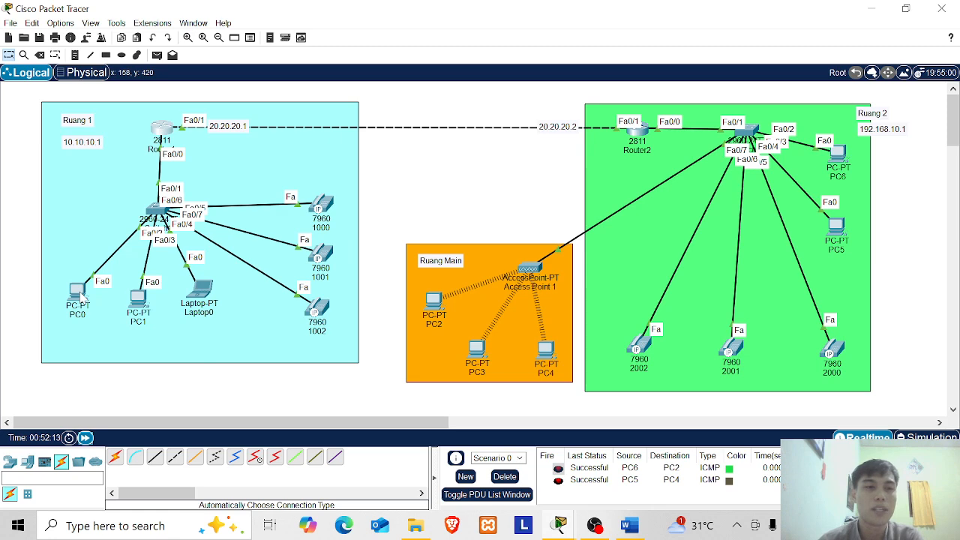
# Open the Command Prompt on PC0, with its window arranged so both rooms' addresses stay in view
pyautogui.click(79, 294)
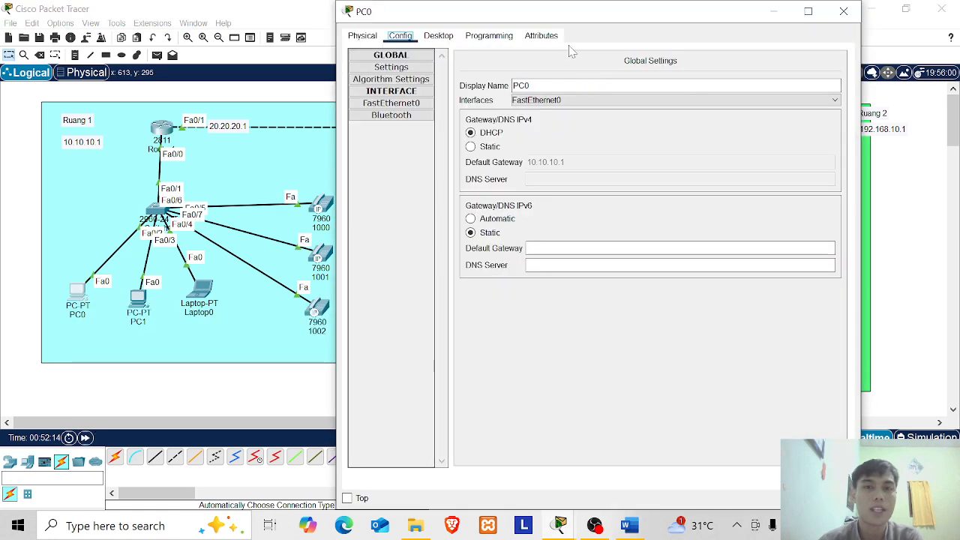
pyautogui.moveTo(600, 13); pyautogui.dragTo(492, 207)
pyautogui.click(725, 212)
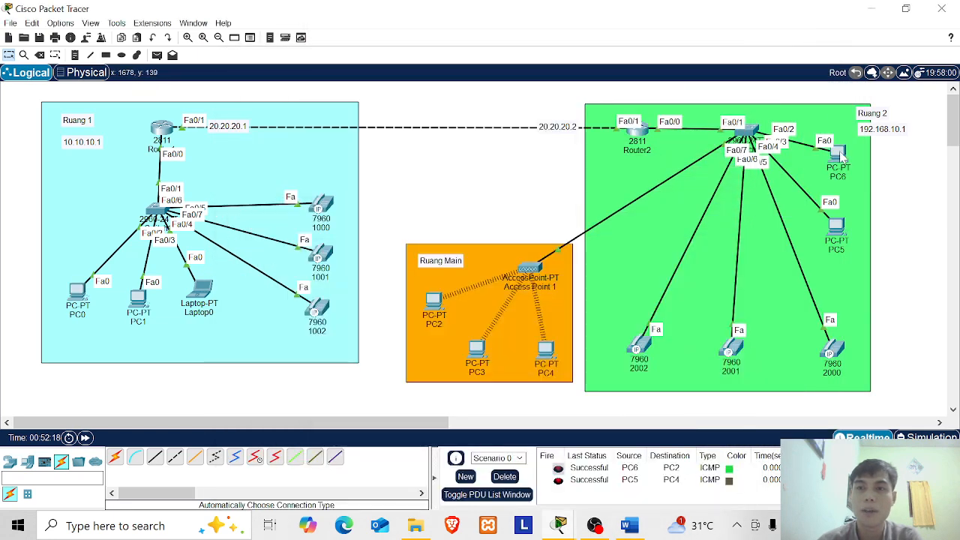
pyautogui.moveTo(841, 155)
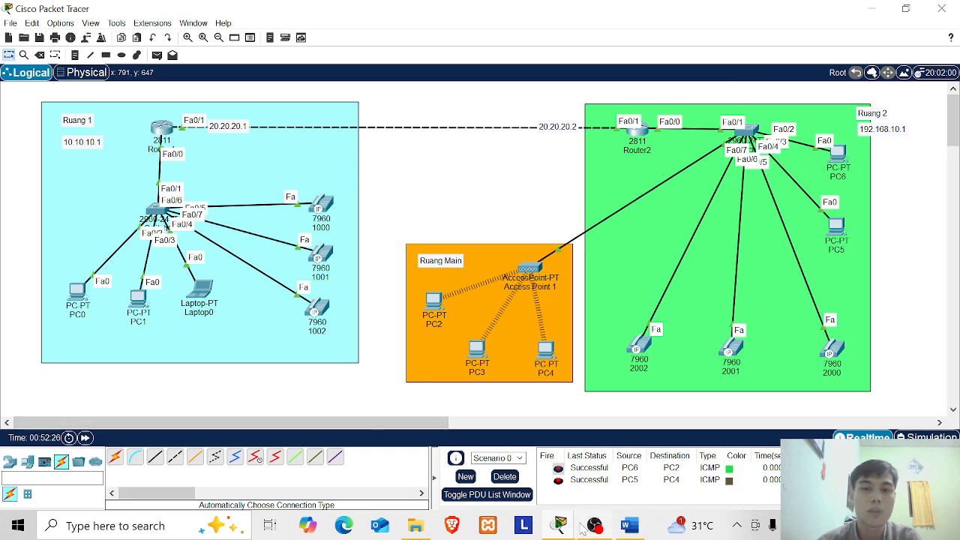
pyautogui.moveTo(559, 525)
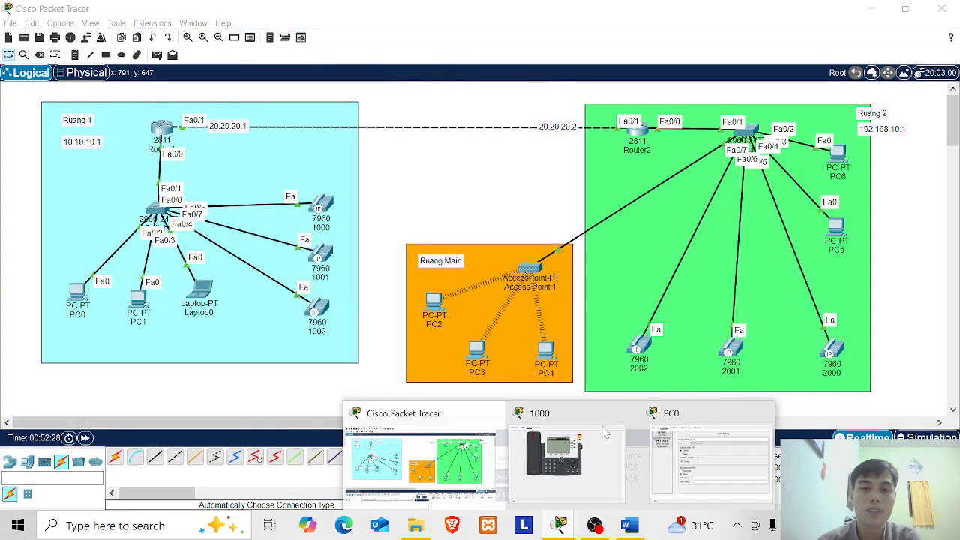
pyautogui.click(623, 413)
pyautogui.click(643, 458)
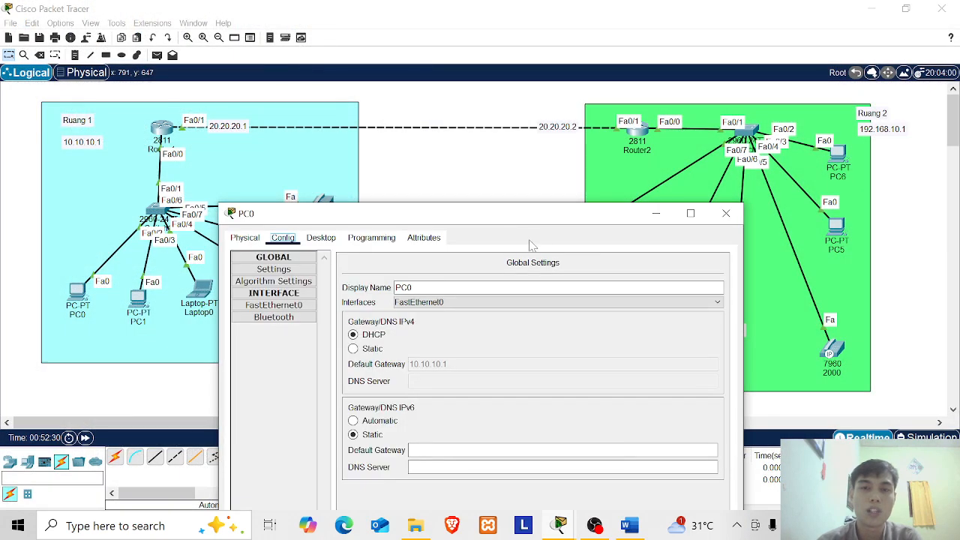
pyautogui.moveTo(515, 215); pyautogui.dragTo(491, 184)
pyautogui.moveTo(711, 274); pyautogui.dragTo(763, 258)
pyautogui.moveTo(482, 193); pyautogui.dragTo(461, 170)
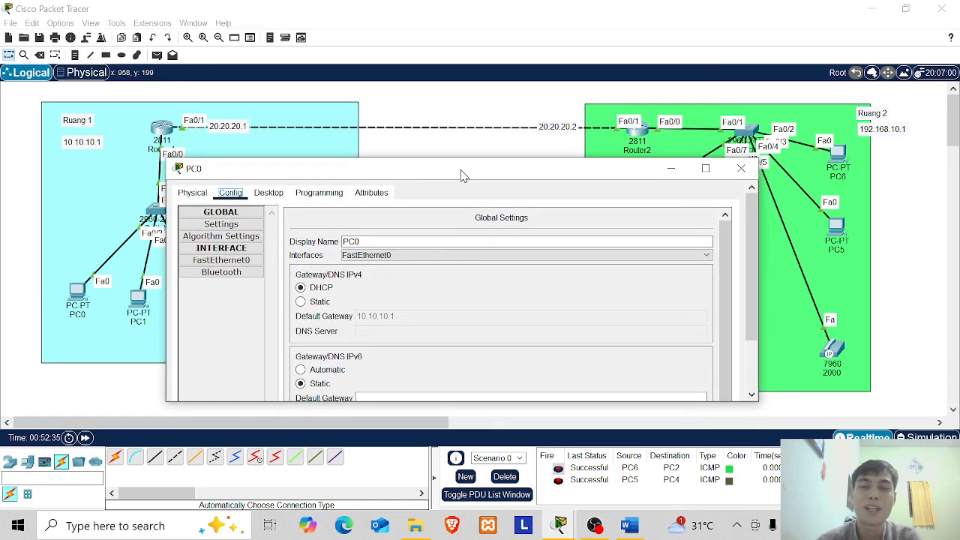
pyautogui.click(268, 193)
pyautogui.moveTo(512, 150); pyautogui.dragTo(512, 94)
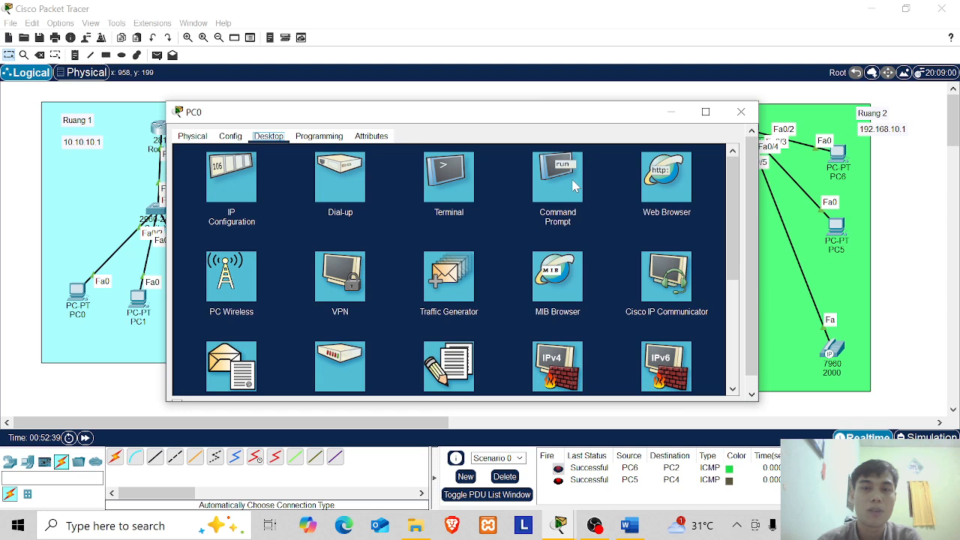
pyautogui.click(572, 181)
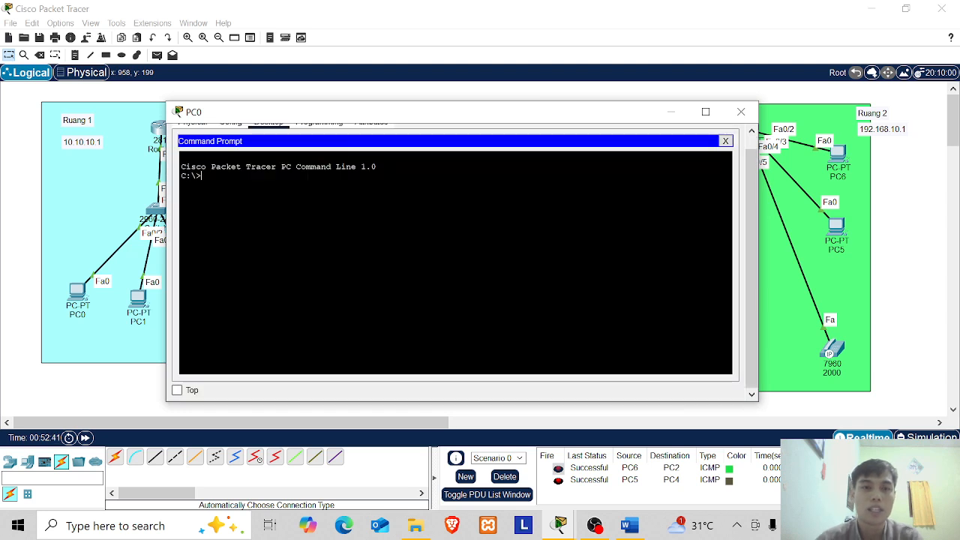
# Ping 192.168.10.1 from PC0, review the replies, and minimize the PC's window
pyautogui.write('ping 1')
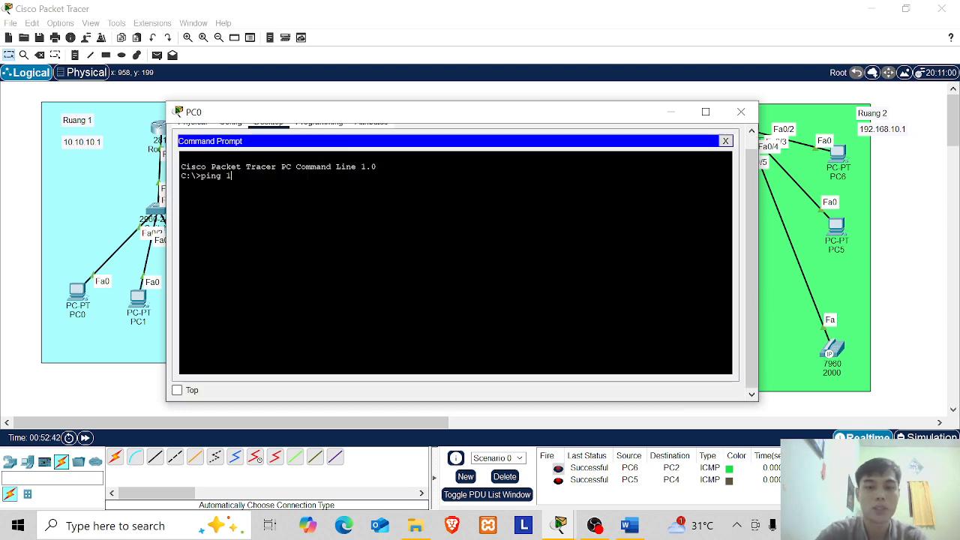
pyautogui.write('92.168')
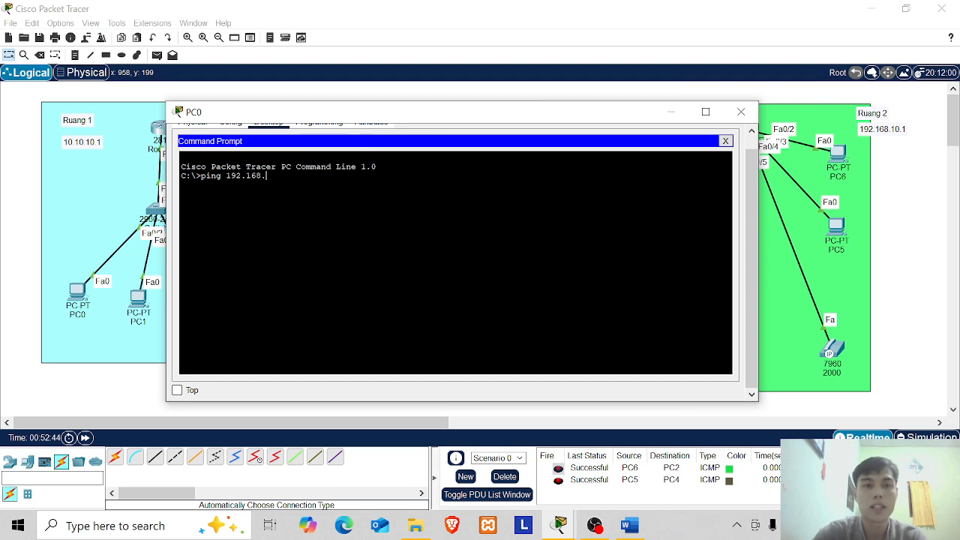
pyautogui.write('.10')
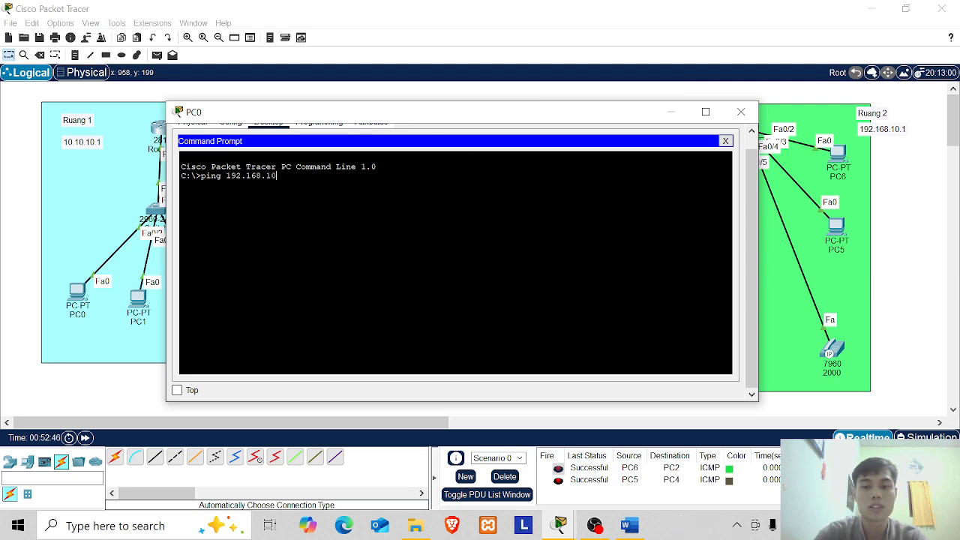
pyautogui.write('.1')
pyautogui.press('Return')
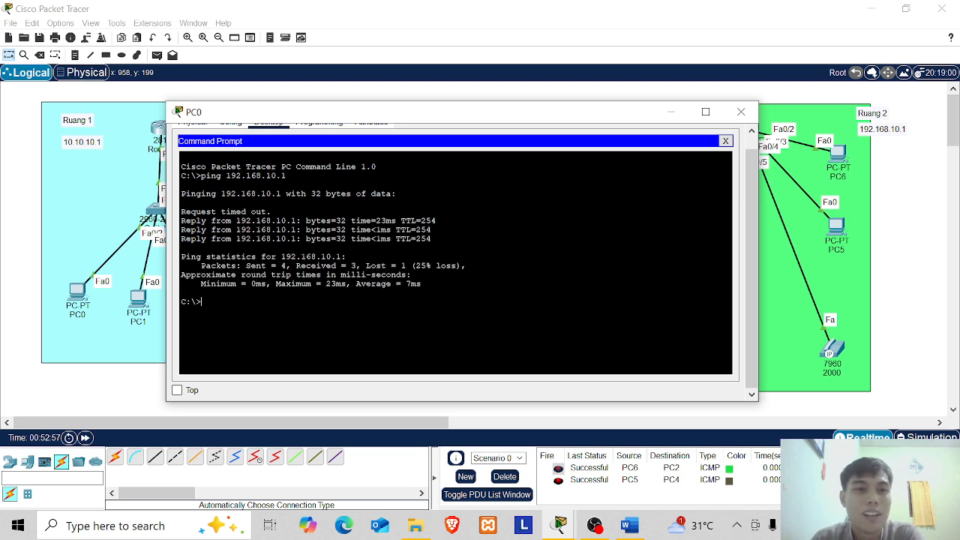
pyautogui.moveTo(271, 213); pyautogui.dragTo(237, 221)
pyautogui.click(325, 230)
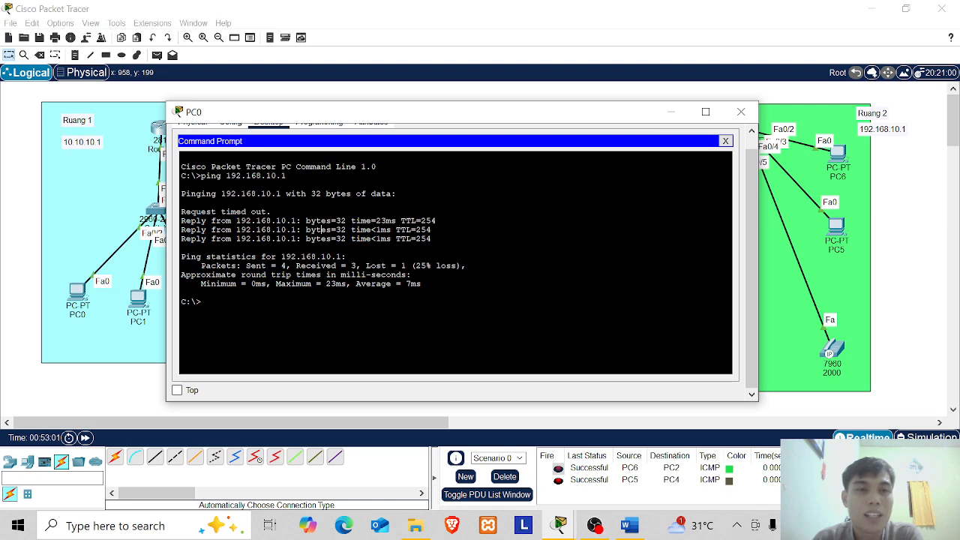
pyautogui.moveTo(180, 220); pyautogui.dragTo(432, 239)
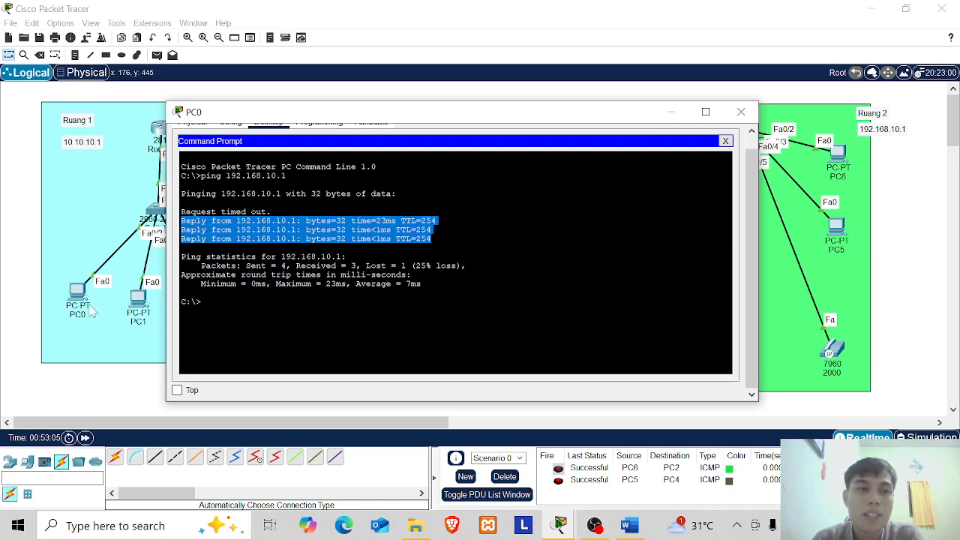
pyautogui.click(670, 112)
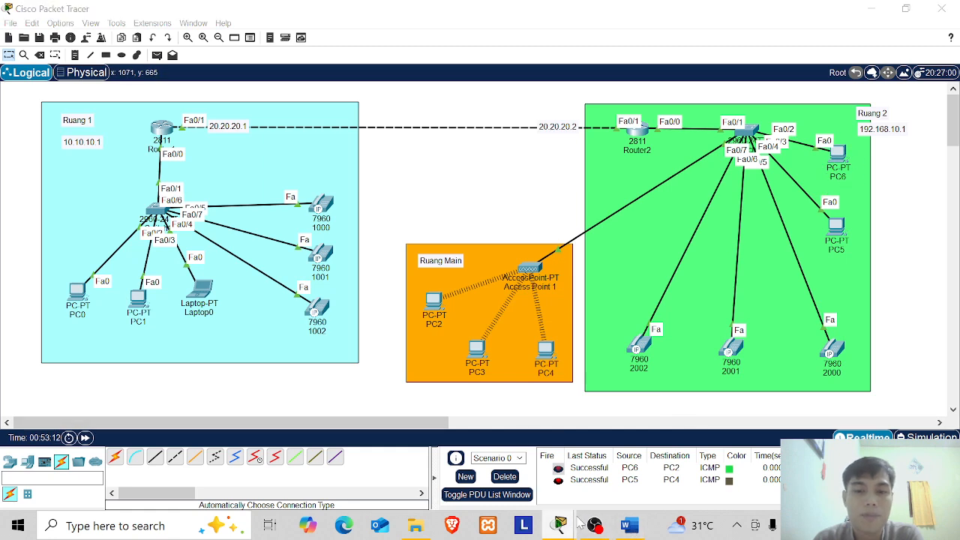
# Restore PC0's Command Prompt, repeat the ping to 192.168.10.1, and close the PC's window
pyautogui.moveTo(564, 527)
pyautogui.click(637, 464)
pyautogui.write('ping')
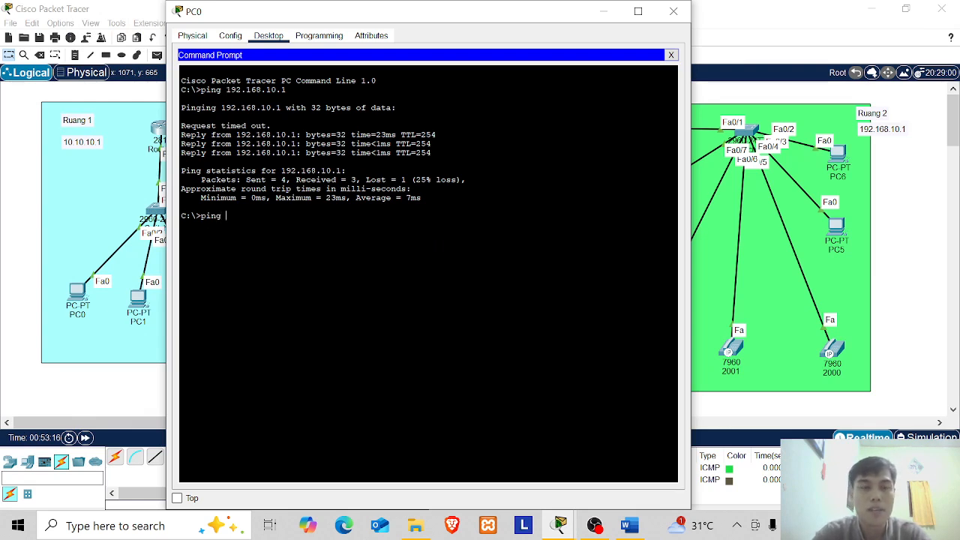
pyautogui.write(' 192.')
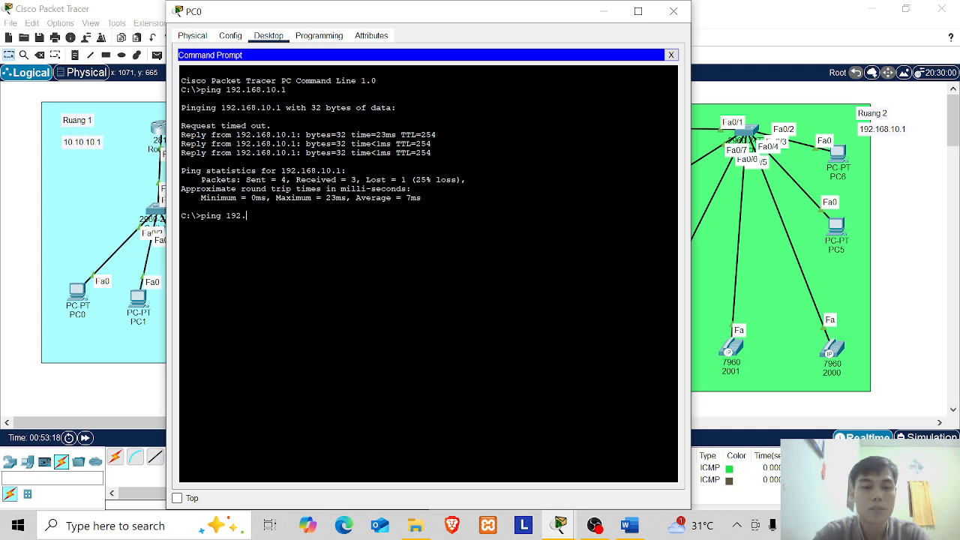
pyautogui.write('168.')
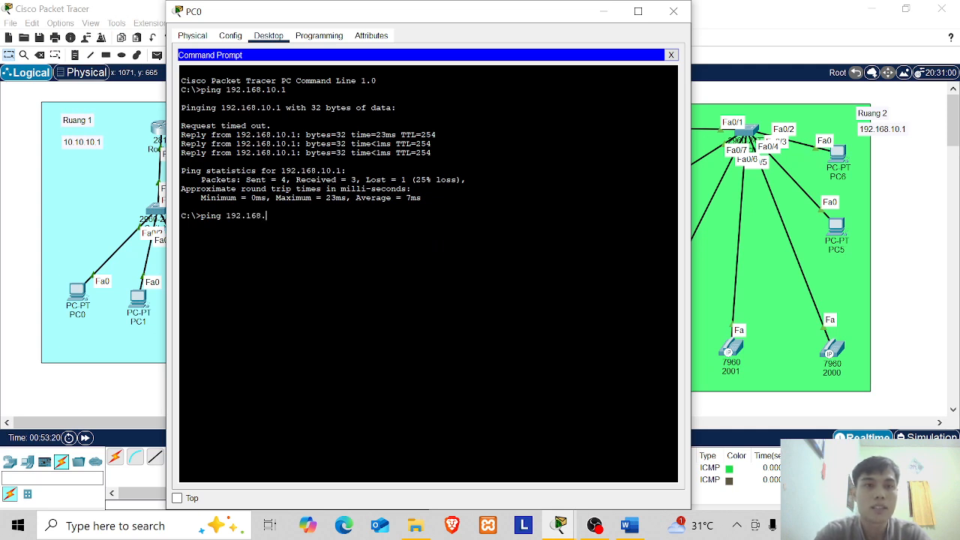
pyautogui.write('10.1')
pyautogui.press('Return')
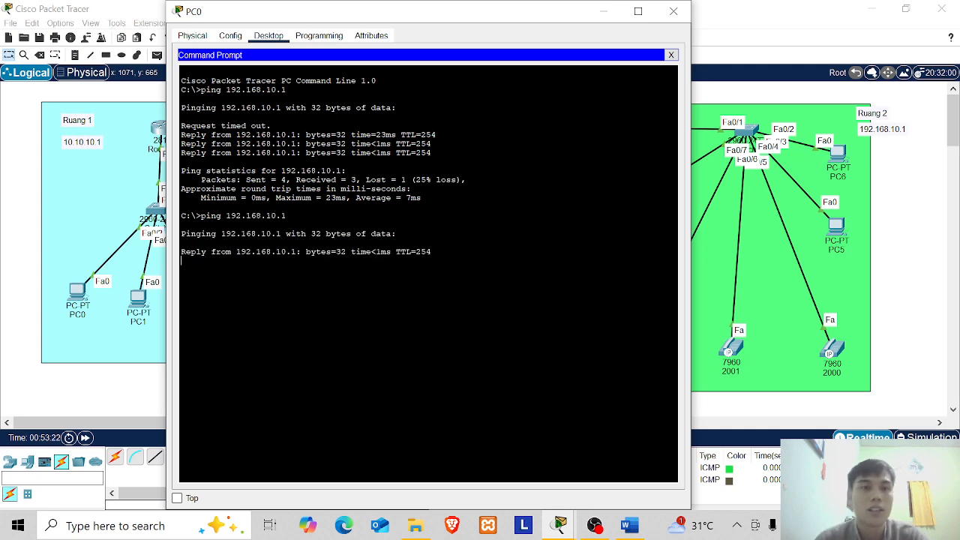
pyautogui.moveTo(182, 252); pyautogui.dragTo(252, 343)
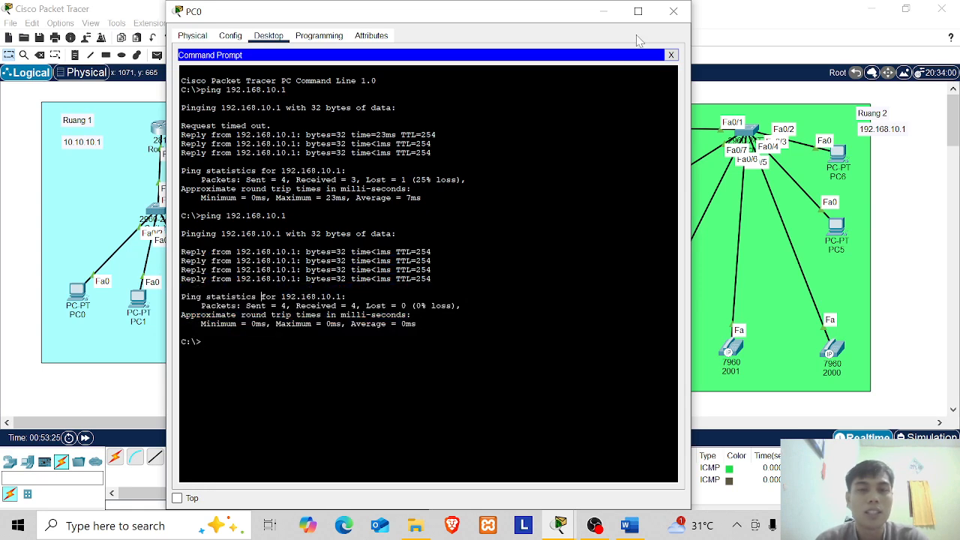
pyautogui.click(674, 11)
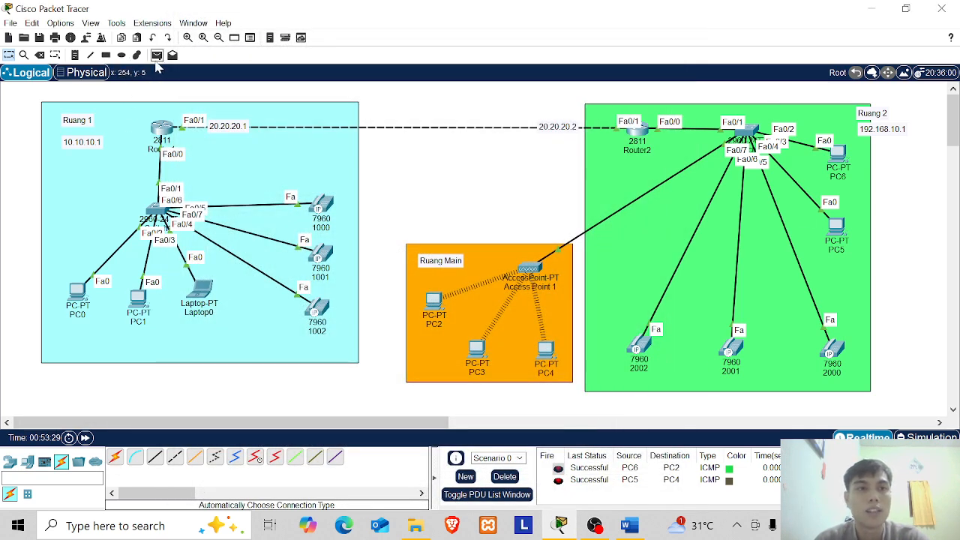
# Send a simple PDU from PC1 in Ruang 1 to PC2 in Ruang Main
pyautogui.click(157, 55)
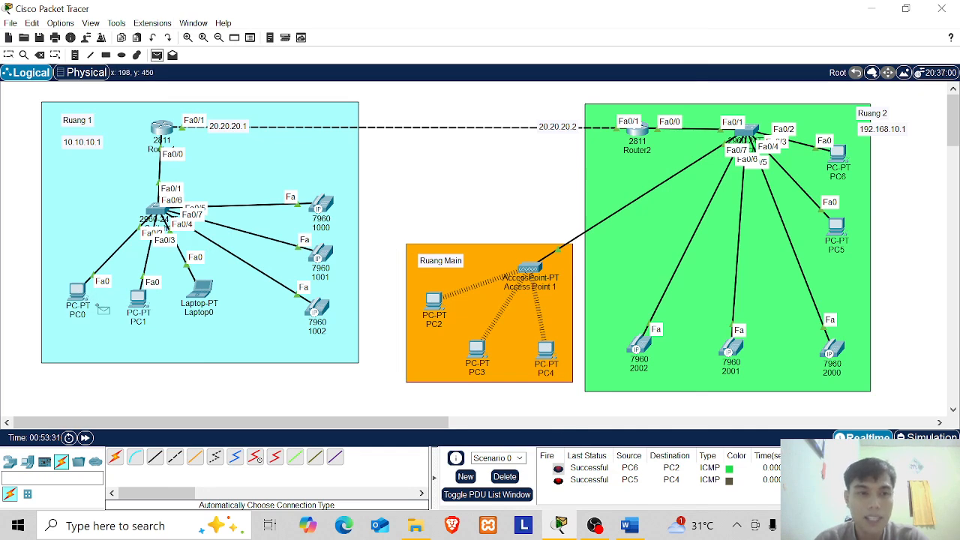
pyautogui.click(141, 300)
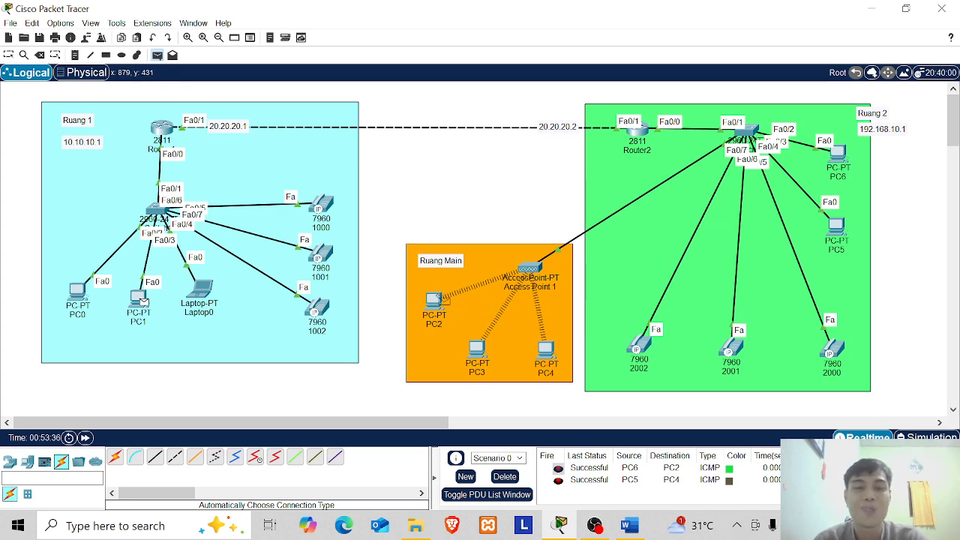
pyautogui.click(440, 305)
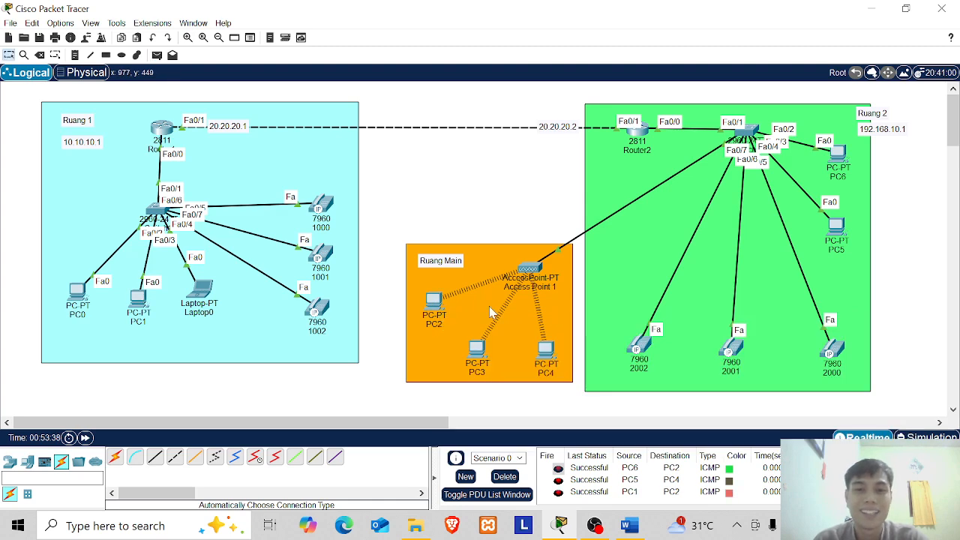
# Send a simple PDU from Laptop0 in Ruang 1 to PC4 in Ruang Main
pyautogui.click(157, 55)
pyautogui.click(199, 294)
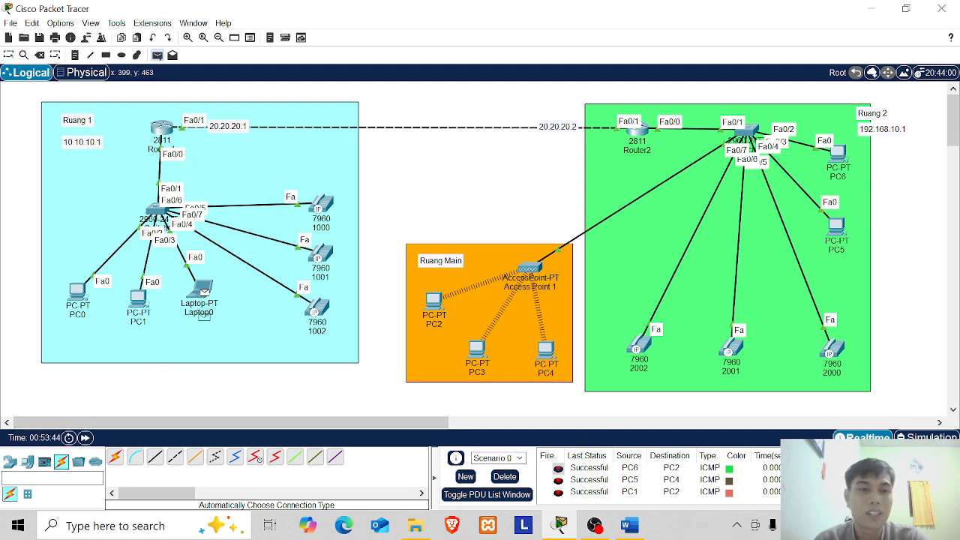
pyautogui.click(550, 356)
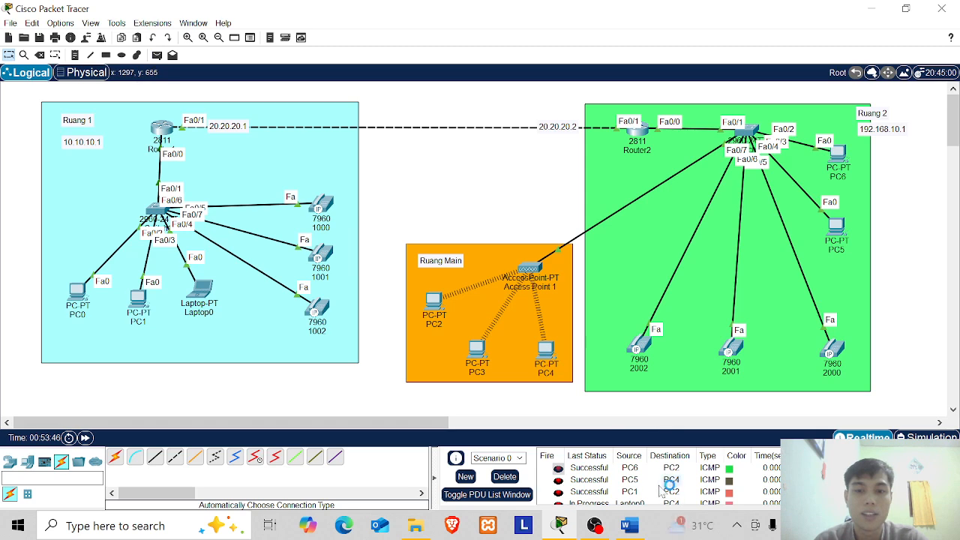
# Clear the PDU list, resend a simple PDU from Laptop0 to PC4, and shift Laptop0 slightly within Ruang 1
pyautogui.click(505, 476)
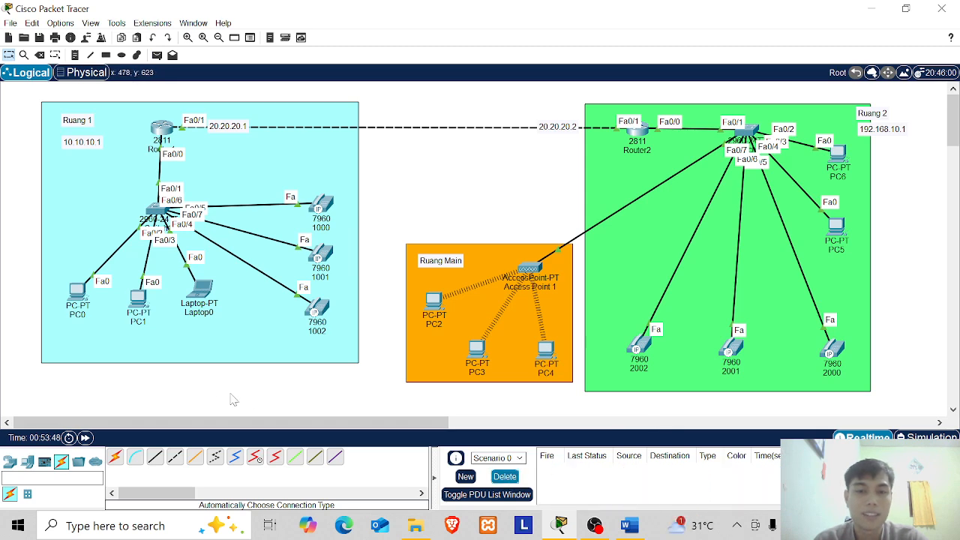
pyautogui.click(157, 55)
pyautogui.click(202, 293)
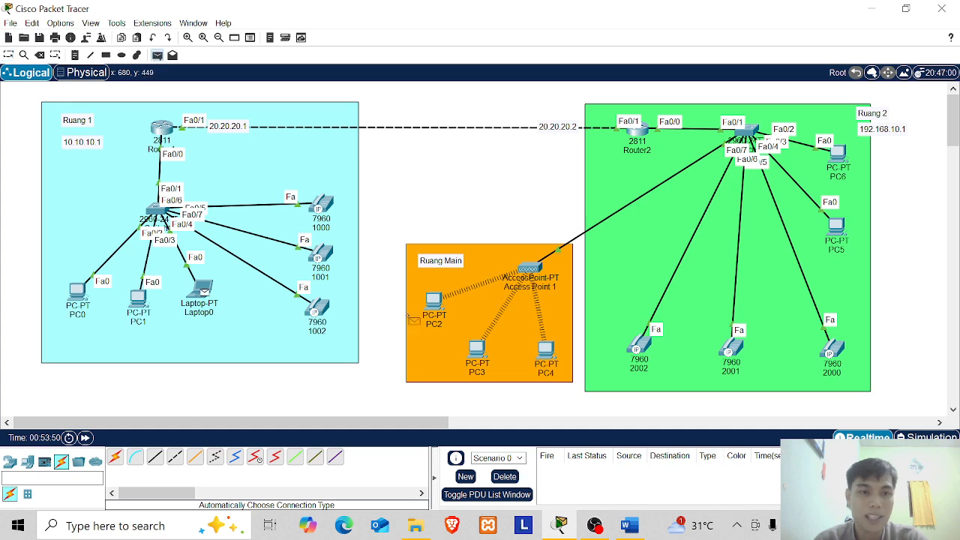
pyautogui.click(548, 353)
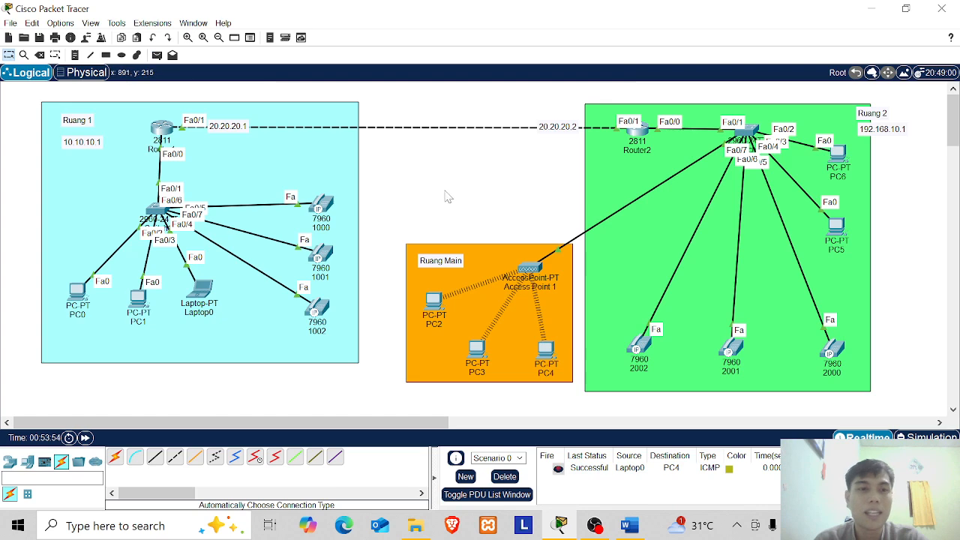
pyautogui.moveTo(193, 306); pyautogui.dragTo(198, 316)
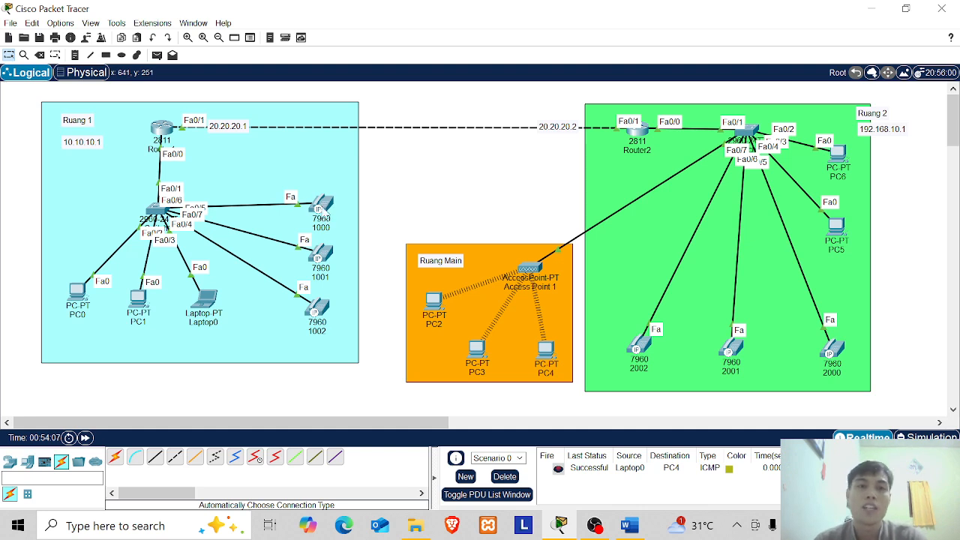
# Try to call Ruang 2 from IP phone 1000 by dialing 20, and close the phone's window
pyautogui.moveTo(322, 210)
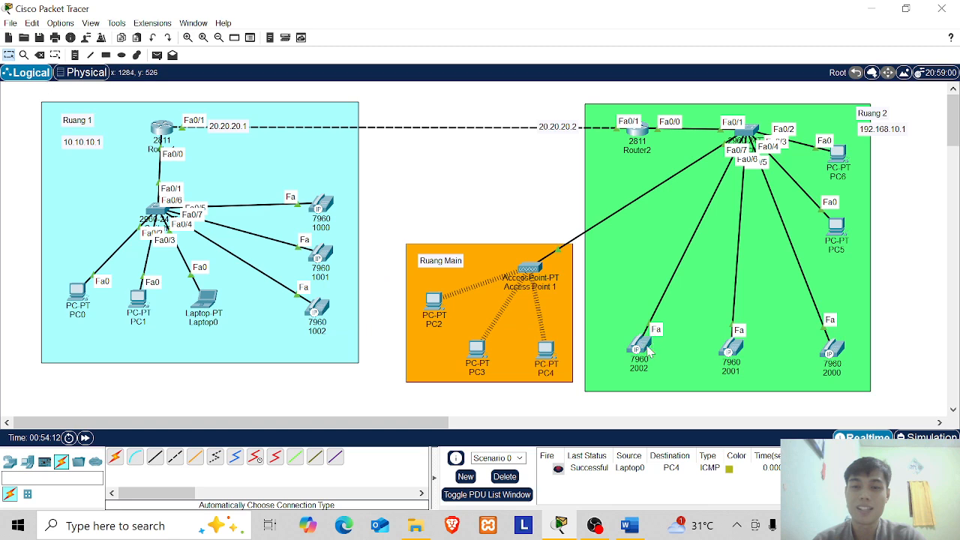
pyautogui.click(321, 207)
pyautogui.click(450, 97)
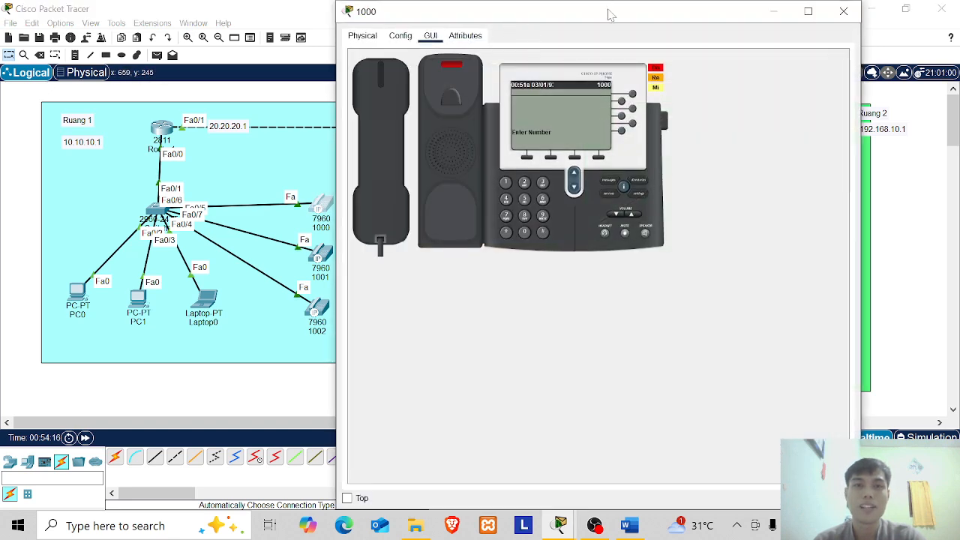
pyautogui.moveTo(606, 10); pyautogui.dragTo(238, 70)
pyautogui.click(156, 243)
pyautogui.click(158, 293)
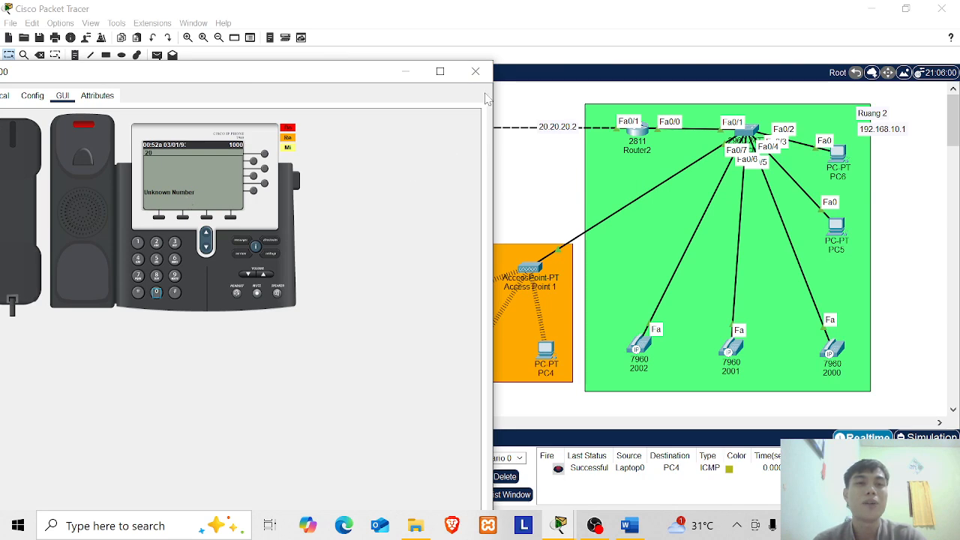
pyautogui.click(475, 72)
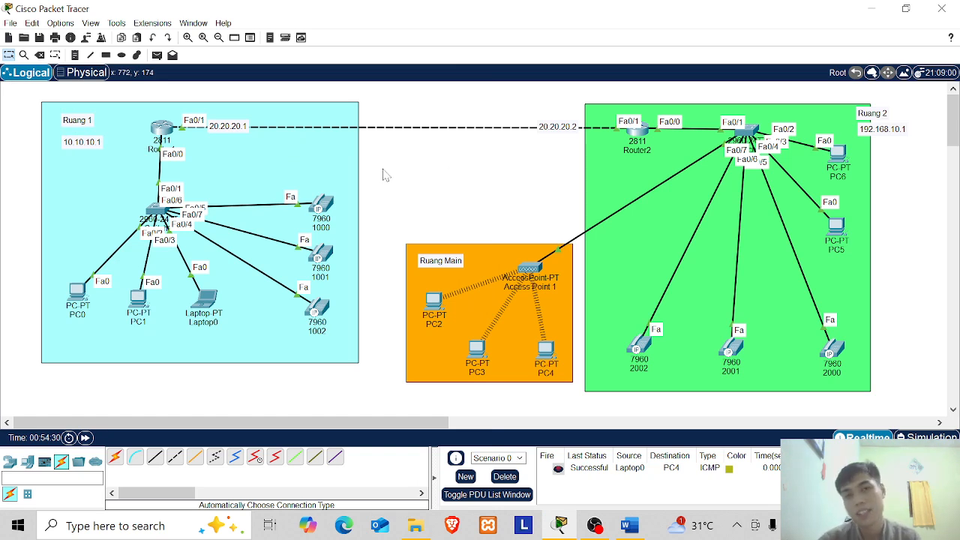
# Open Router1's command line and exit global configuration and privileged mode to start a fresh console session
pyautogui.click(163, 129)
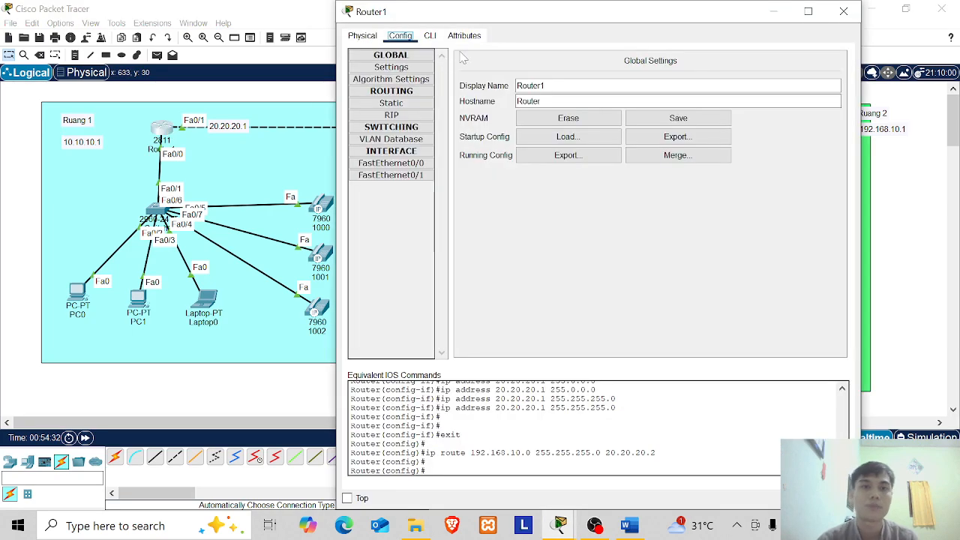
pyautogui.click(430, 35)
pyautogui.moveTo(546, 12); pyautogui.dragTo(475, 24)
pyautogui.write('exit')
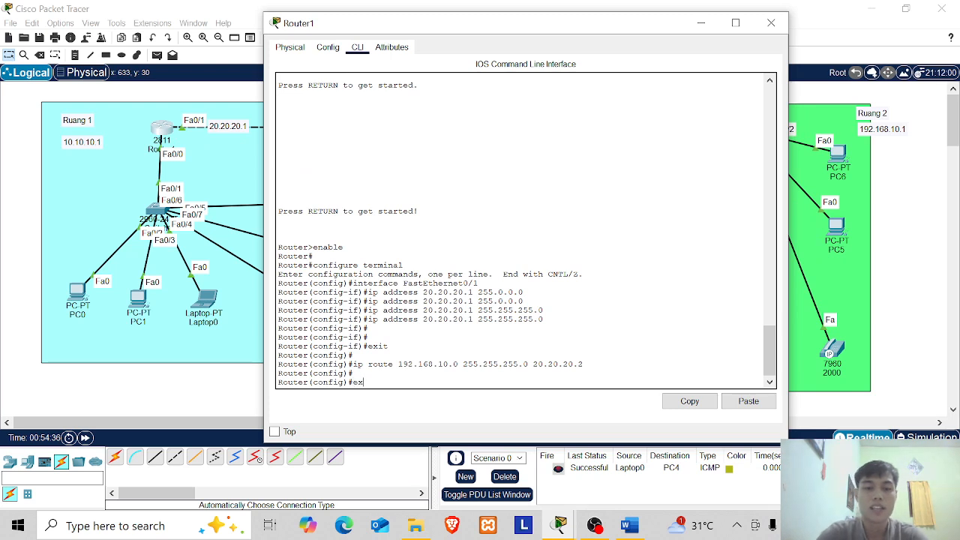
pyautogui.press('Return')
pyautogui.press('Return')
pyautogui.press('Return')
pyautogui.write('er#e')
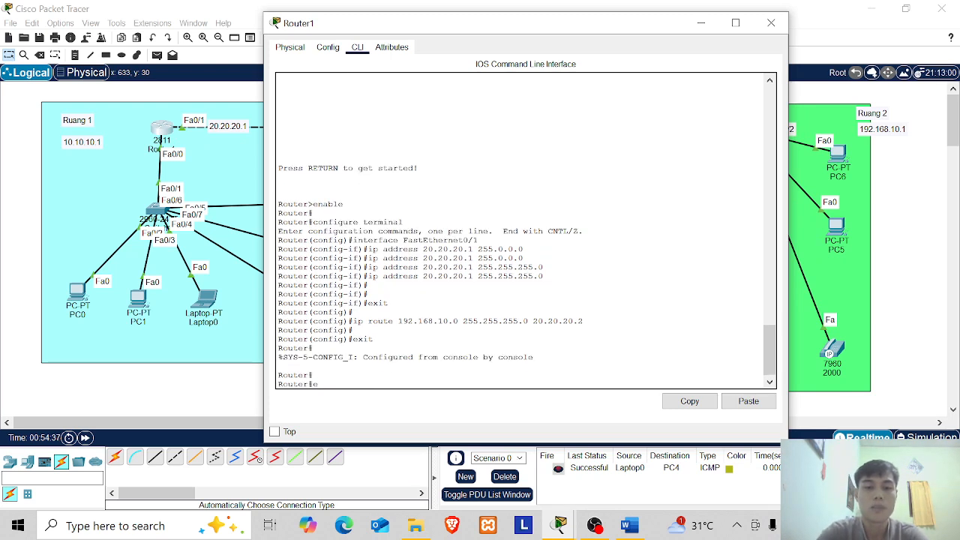
pyautogui.write('xit')
pyautogui.press('Return')
pyautogui.press('Return')
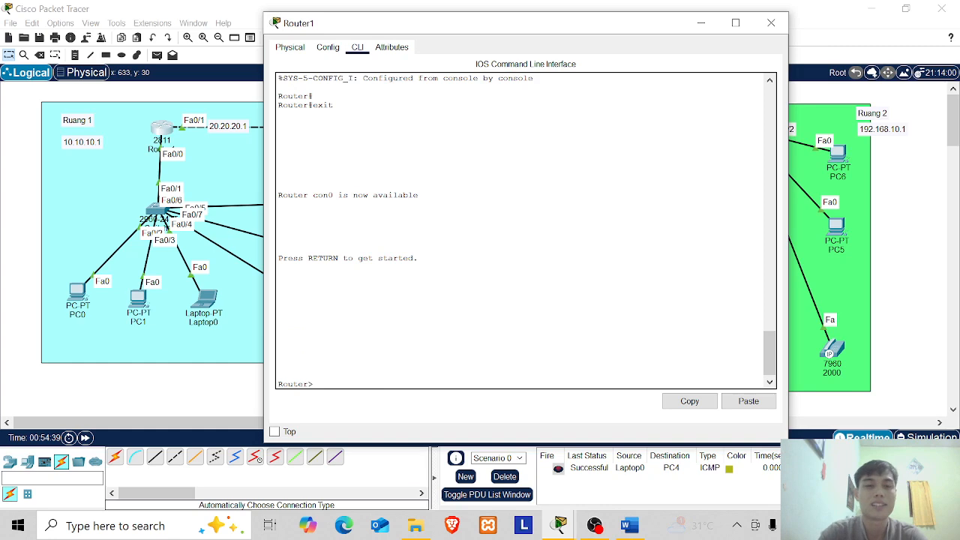
# Enter privileged mode and global configuration mode on Router1 with en and conf t
pyautogui.write('en')
pyautogui.press('Return')
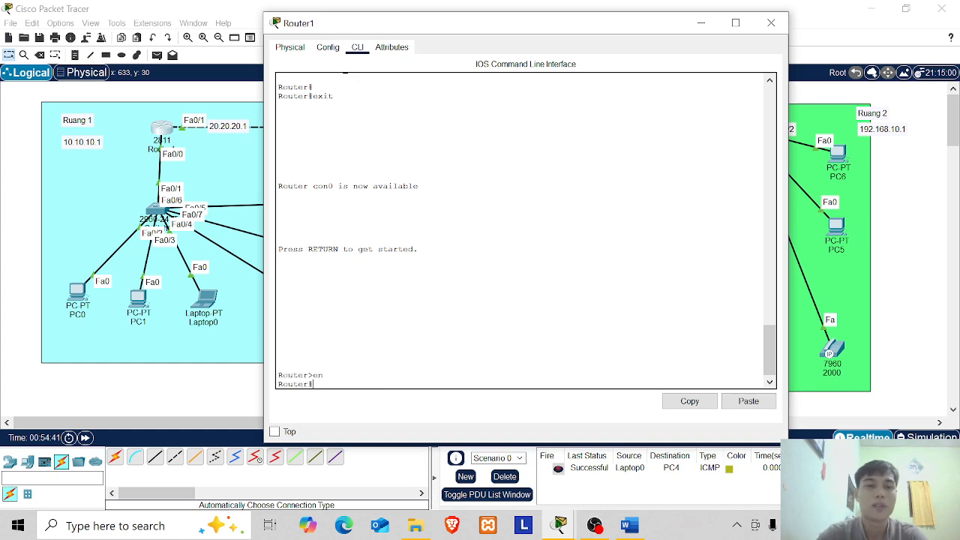
pyautogui.write('conf t')
pyautogui.press('Return')
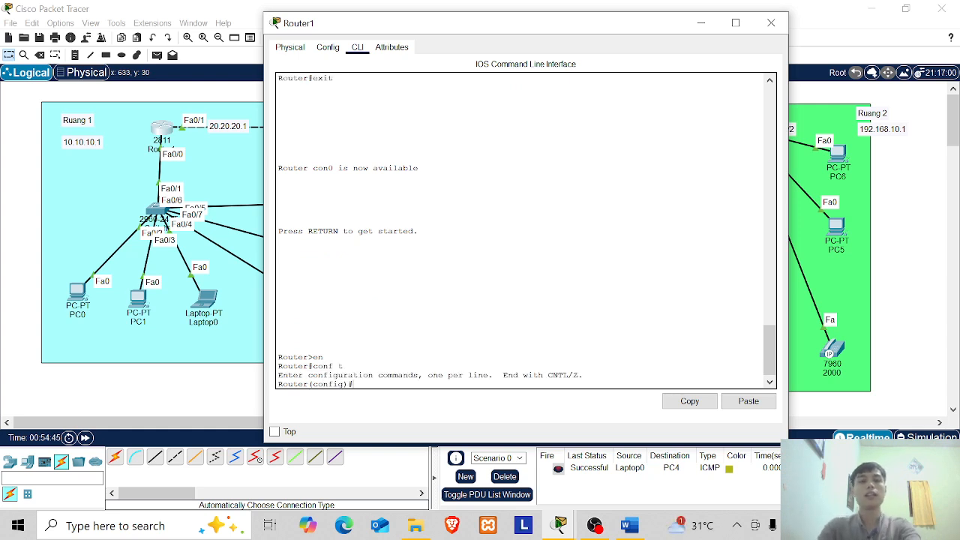
# Try running the dial-peer command without arguments on Router1
pyautogui.write('dial-')
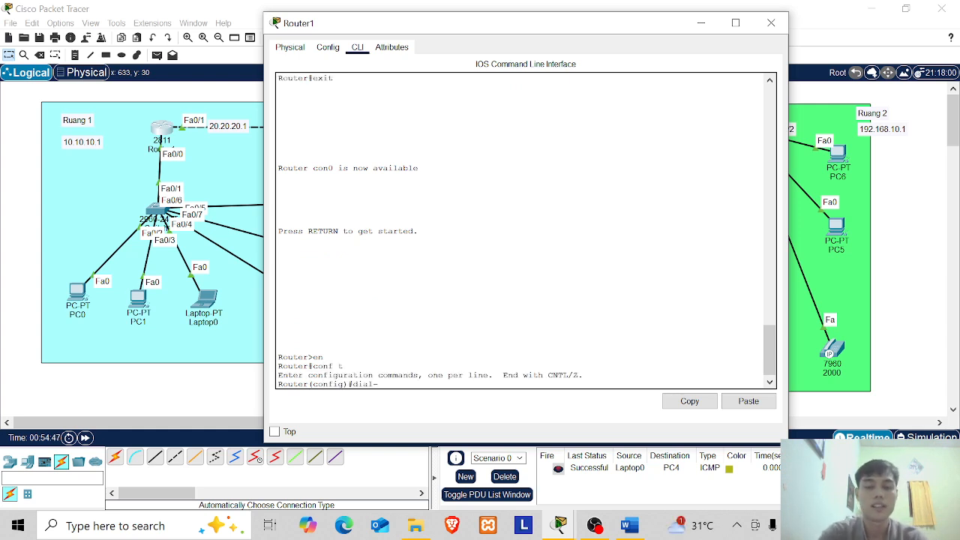
pyautogui.write('peer')
pyautogui.press('Return')
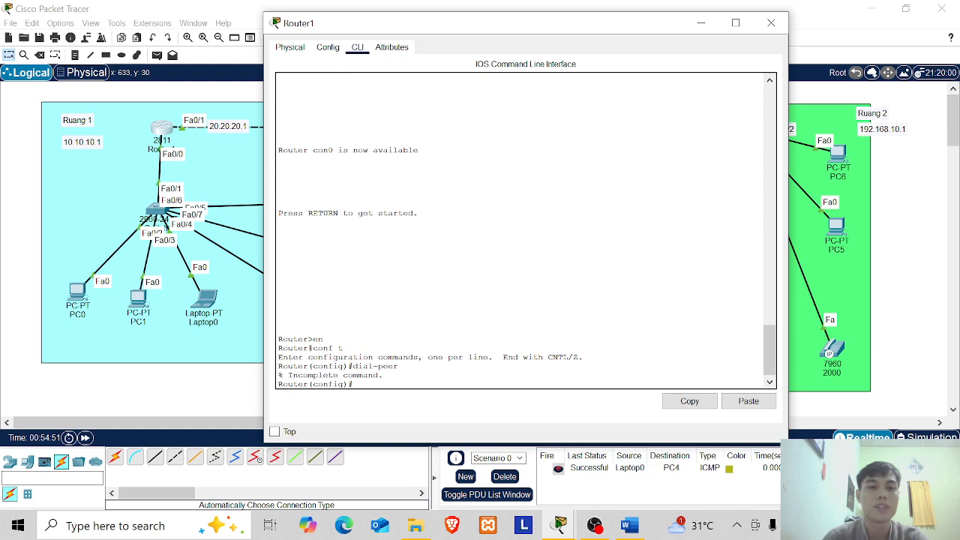
pyautogui.write('dial')
pyautogui.press('Tab')
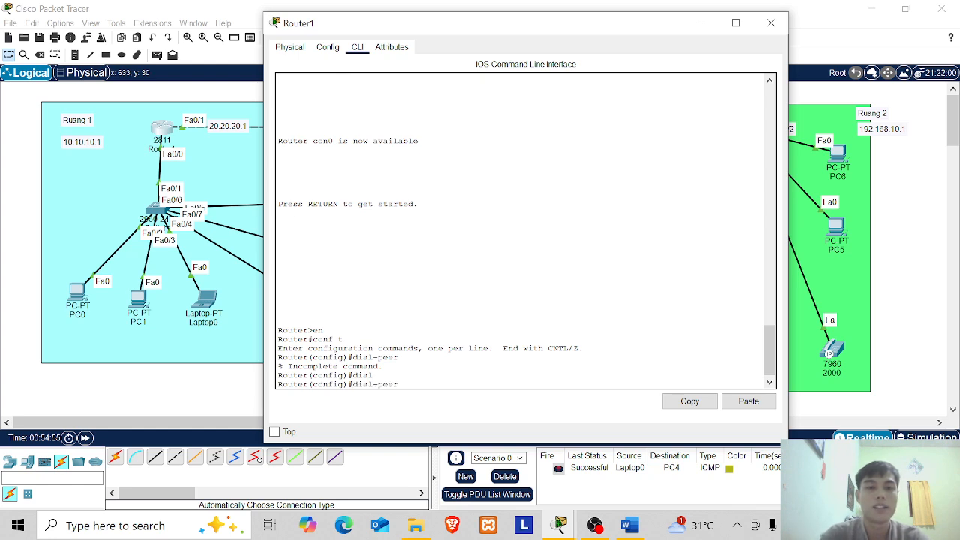
pyautogui.press('Return')
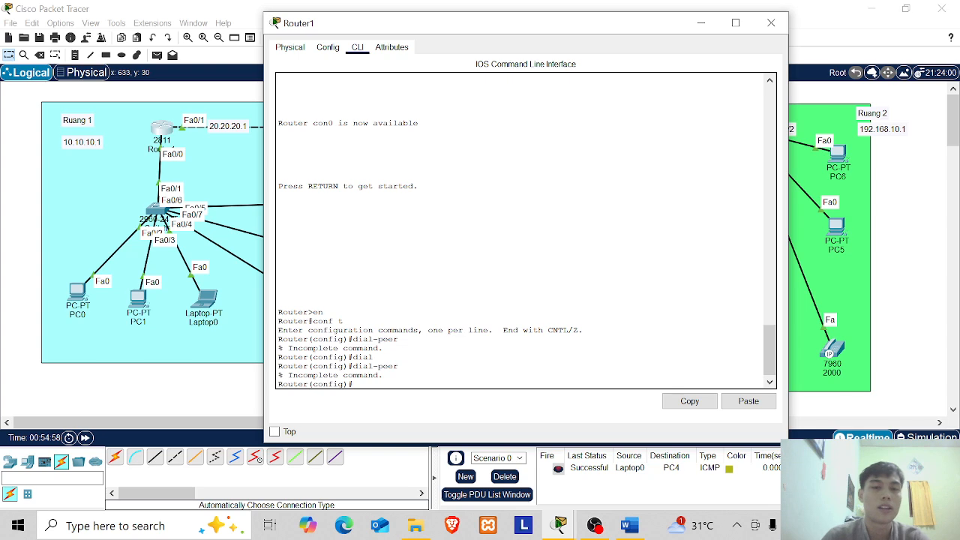
# Create VoIP dial peer 1 on Router1 with dial-peer voice 1 voip
pyautogui.write('dial-peer')
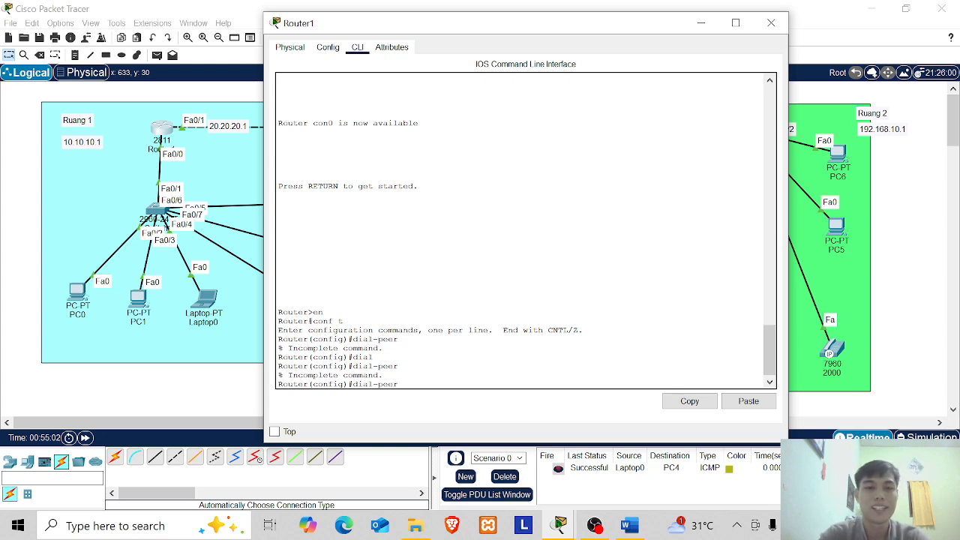
pyautogui.write(' voice 1 voip')
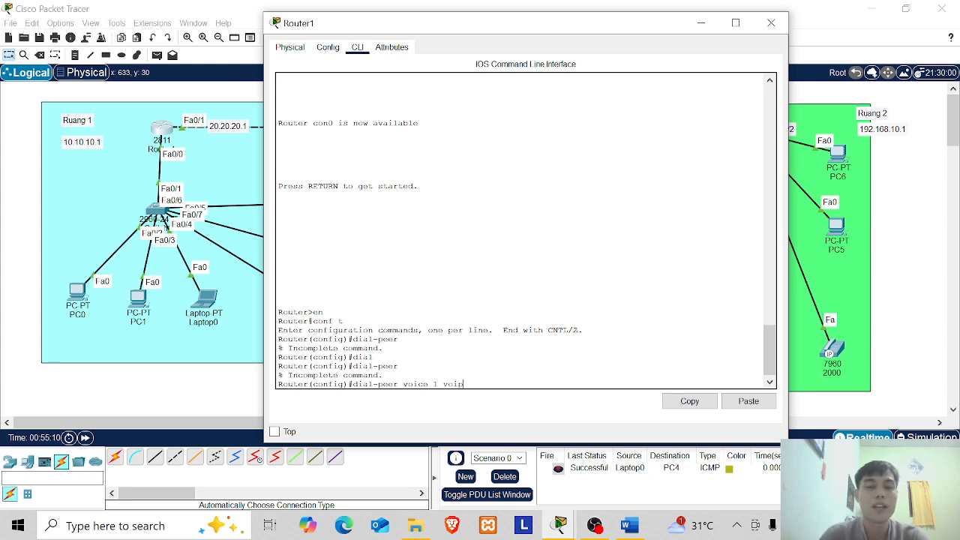
pyautogui.press('Return')
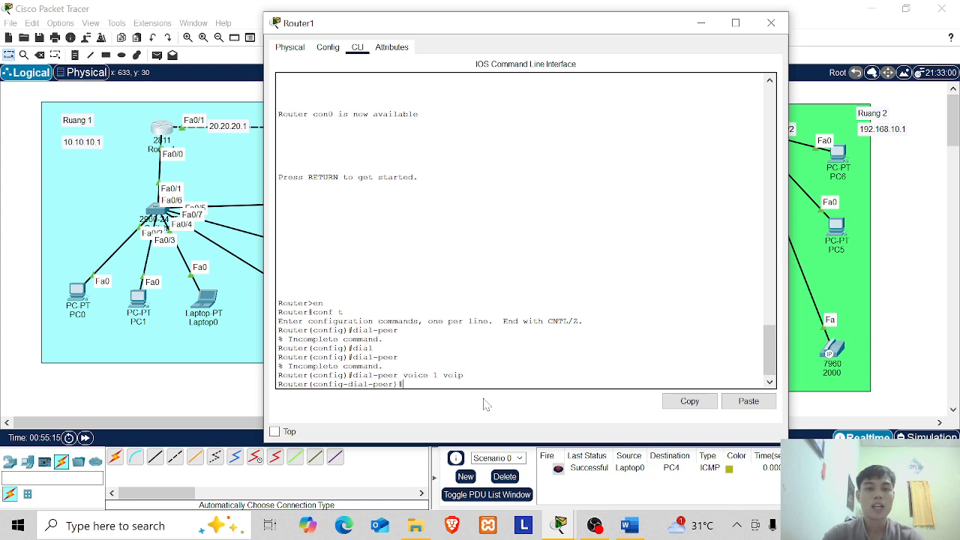
# Check Router2's link address in the topology and set the dial peer's session target to ipv4:20.20.20.2
pyautogui.write('session ')
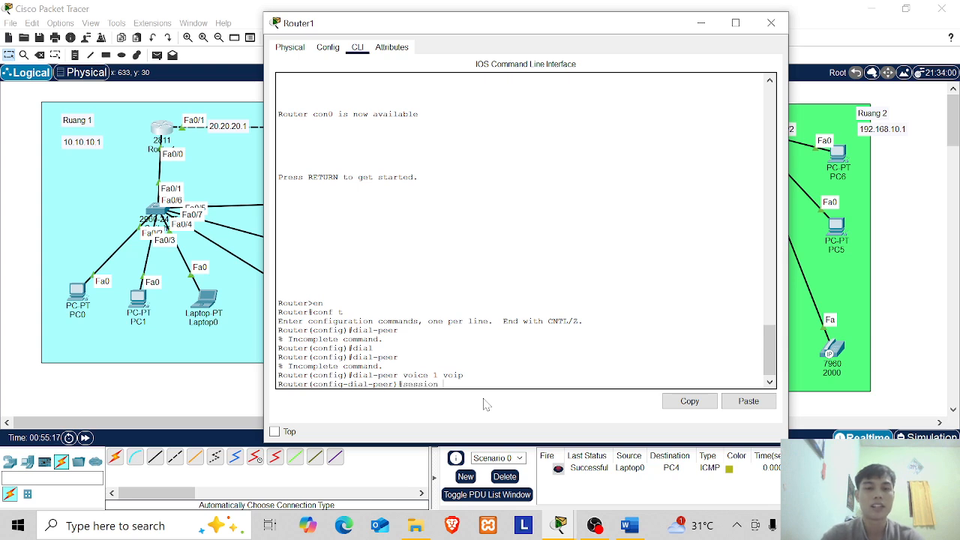
pyautogui.write('target')
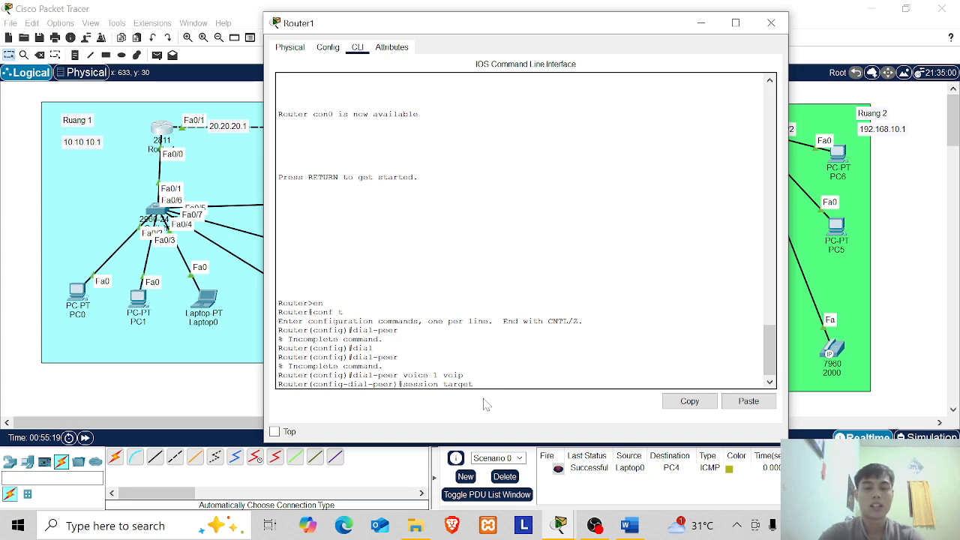
pyautogui.write(' ipv4:')
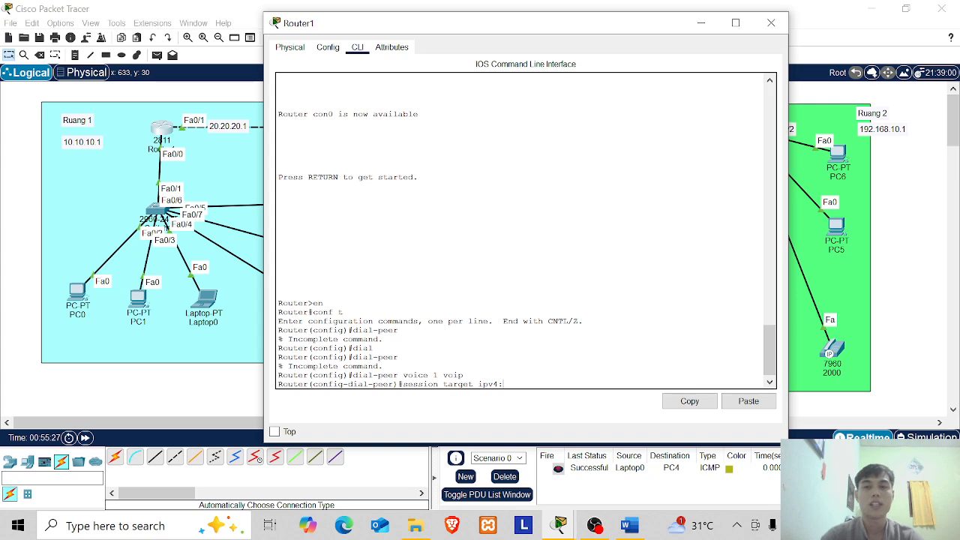
pyautogui.click(701, 23)
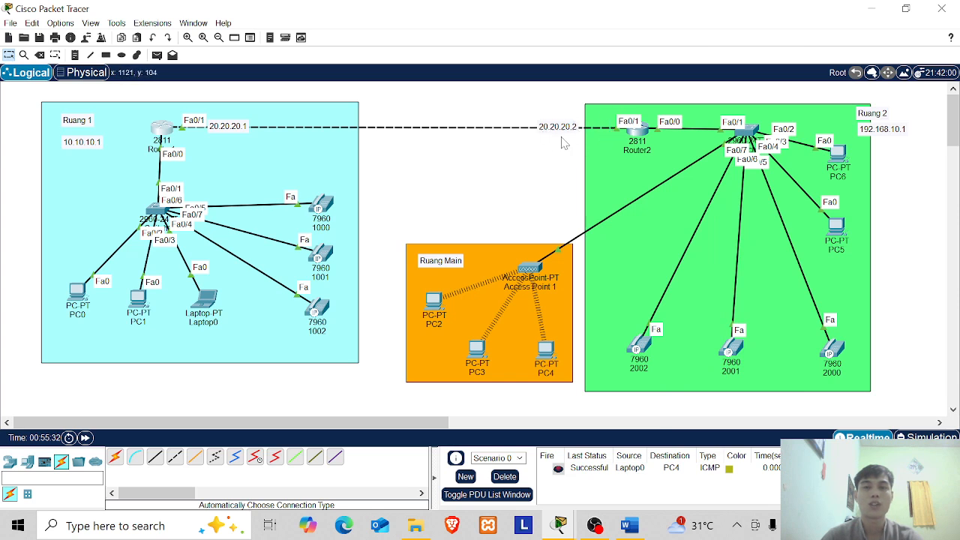
pyautogui.moveTo(561, 525)
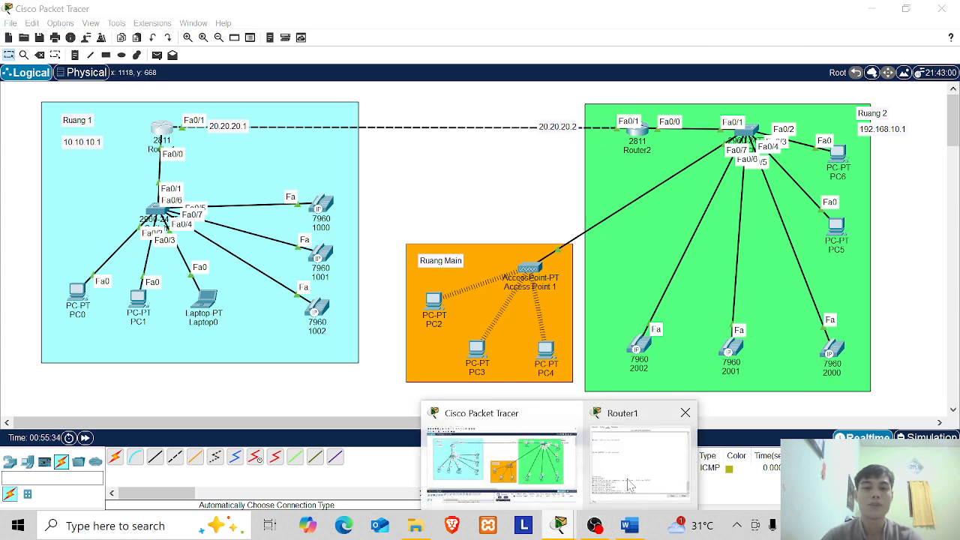
pyautogui.click(643, 459)
pyautogui.write('dial-peer voice 1 voip session target ipv4:')
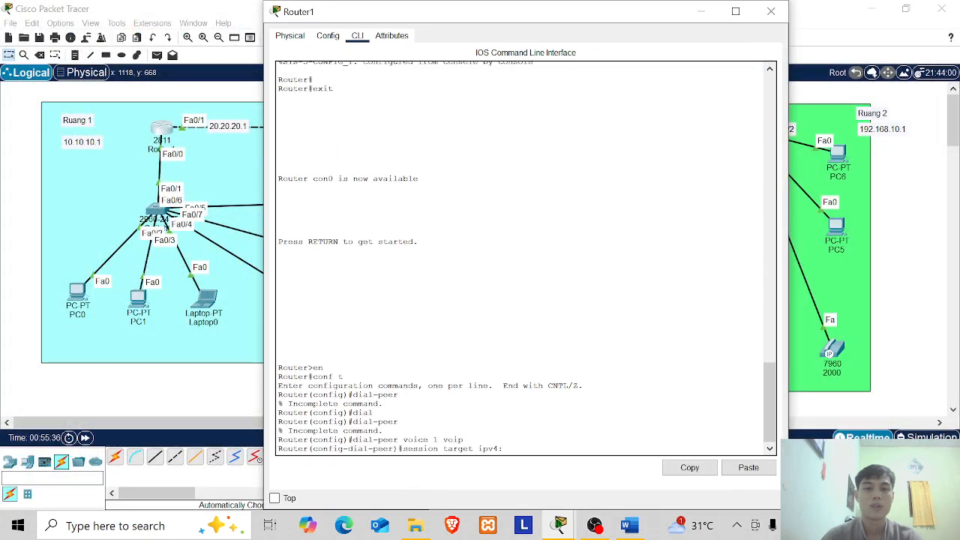
pyautogui.moveTo(507, 9); pyautogui.dragTo(515, 101)
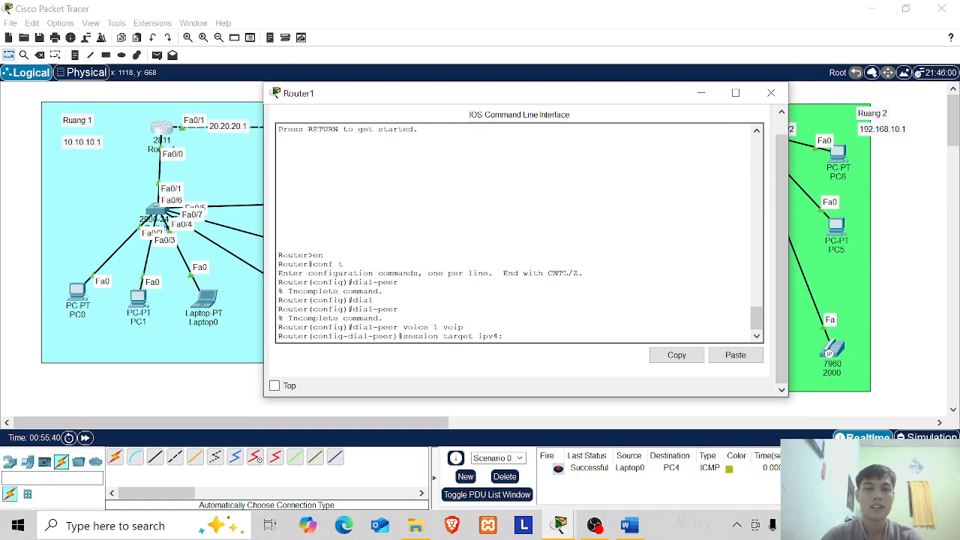
pyautogui.write('20.20.20.')
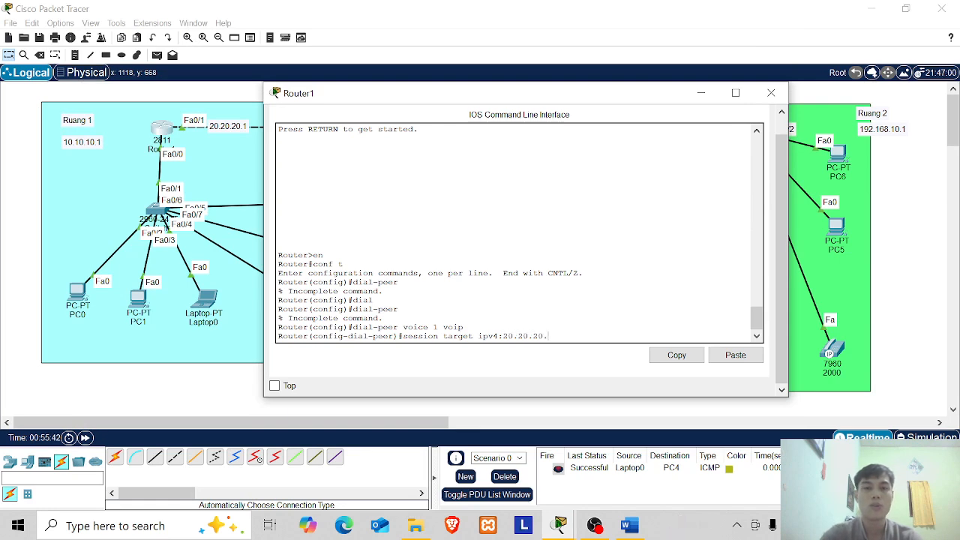
pyautogui.moveTo(581, 98); pyautogui.dragTo(566, 85)
pyautogui.write('2')
pyautogui.press('Return')
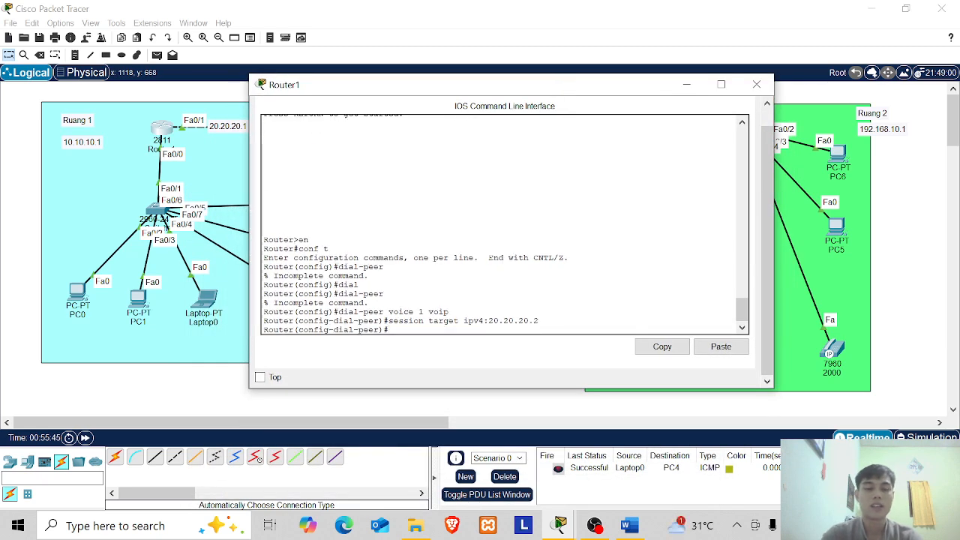
# Set the dial peer's destination pattern on Router1 with destination-pattern 200
pyautogui.write('destin')
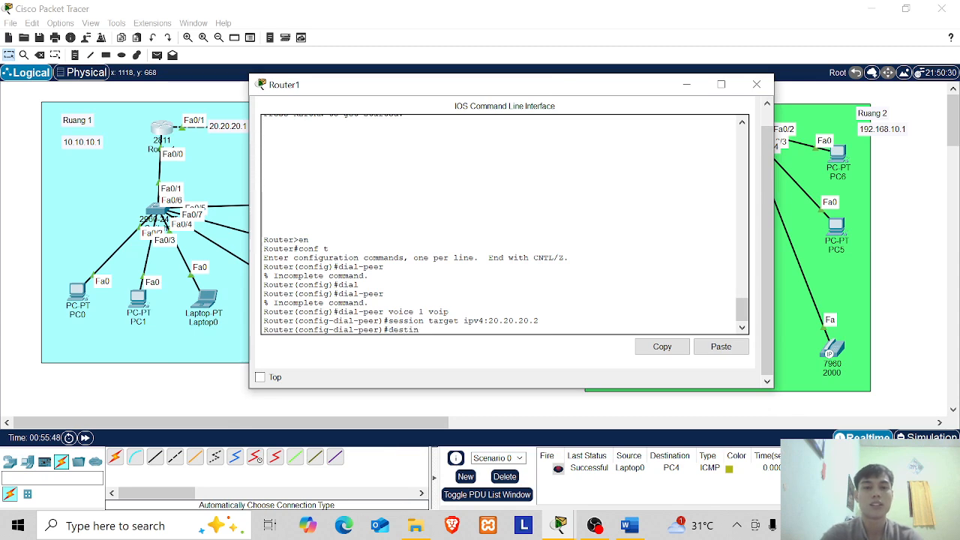
pyautogui.press('Tab')
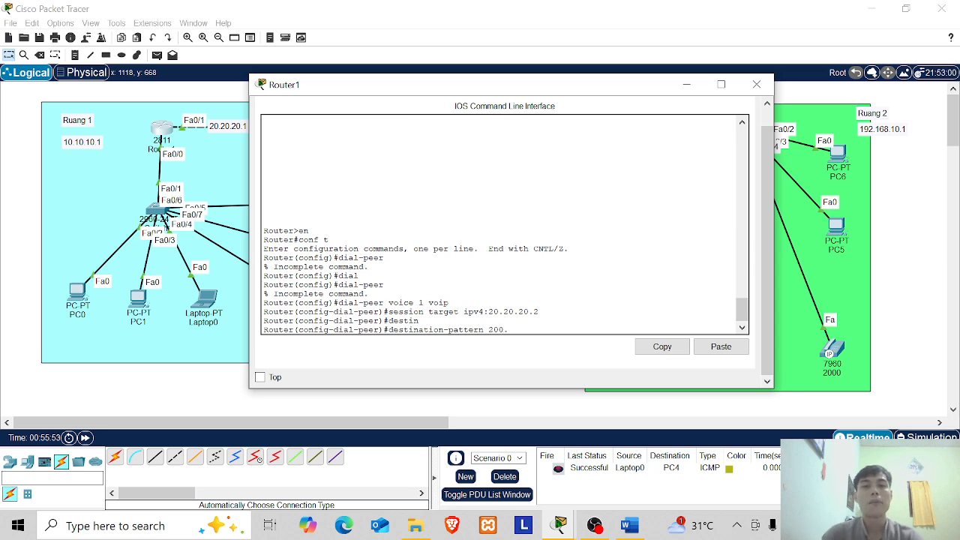
pyautogui.doubleClick(489, 330)
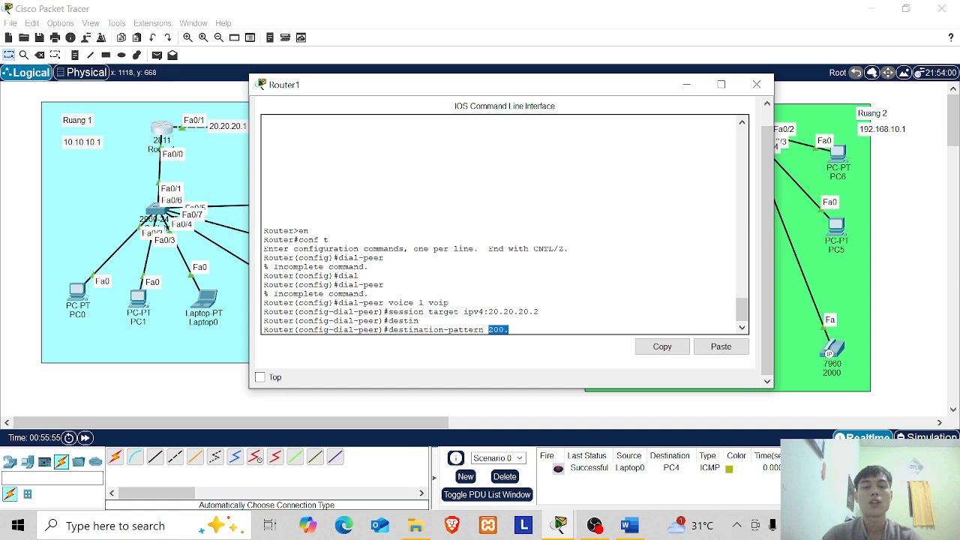
pyautogui.click(493, 330)
pyautogui.moveTo(504, 330); pyautogui.dragTo(509, 329)
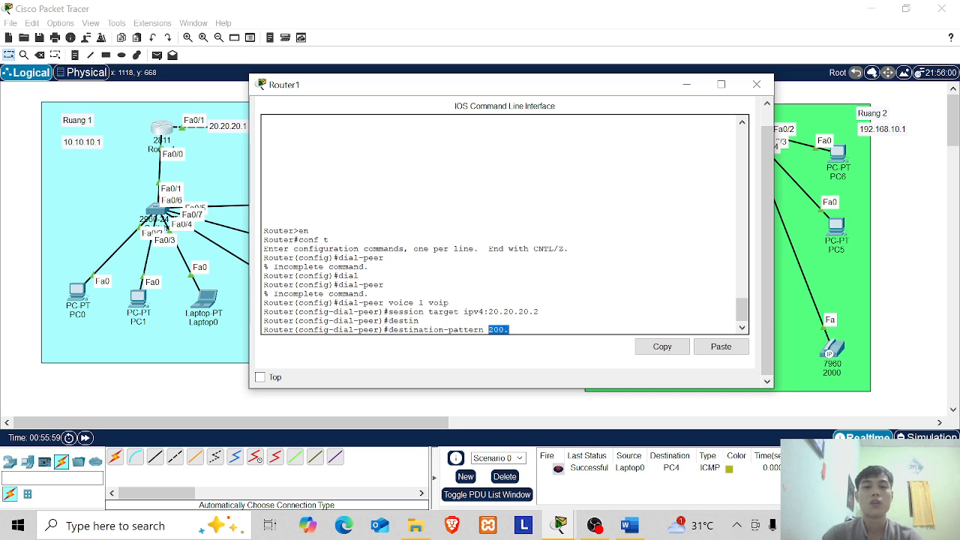
pyautogui.click(509, 329)
pyautogui.moveTo(509, 330); pyautogui.dragTo(504, 330)
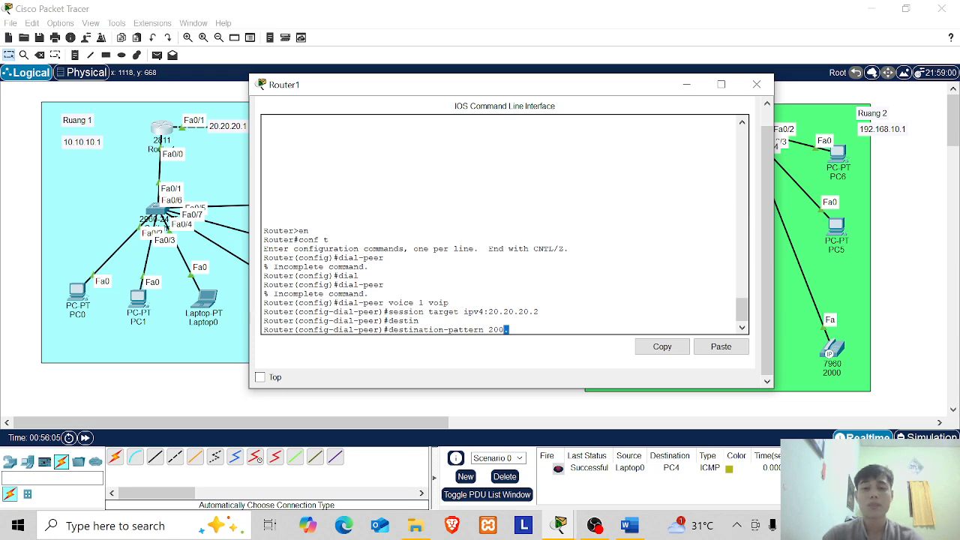
pyautogui.click(509, 329)
pyautogui.moveTo(510, 330)
pyautogui.mouseDown()
pyautogui.moveTo(495, 329)
pyautogui.moveTo(509, 330)
pyautogui.mouseUp()
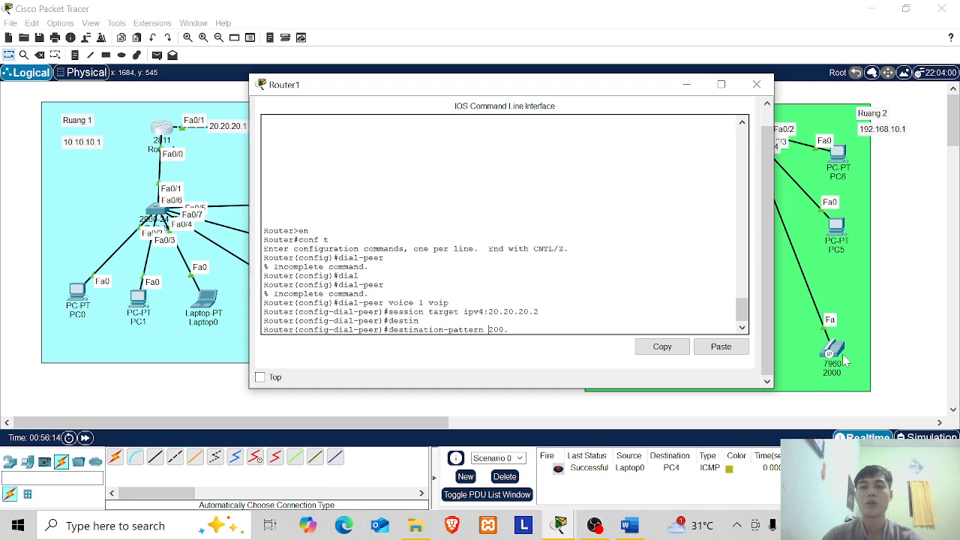
pyautogui.moveTo(627, 94)
pyautogui.mouseDown()
pyautogui.moveTo(441, 98)
pyautogui.moveTo(612, 84)
pyautogui.mouseUp()
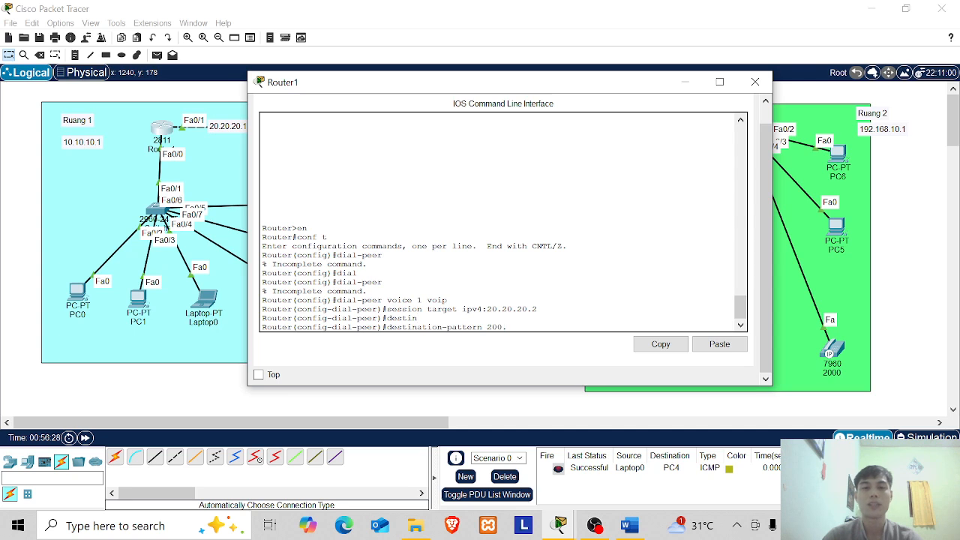
pyautogui.press('Return')
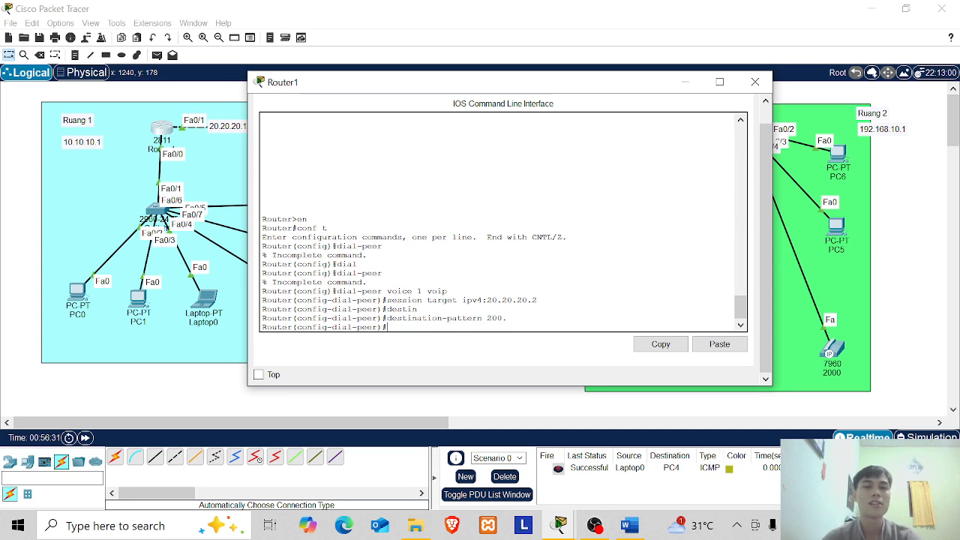
# Switch to the dial-peer guide in Word, look through its configuration pages, and return to Packet Tracer
pyautogui.click(629, 526)
pyautogui.scroll(-12, 480, 300)
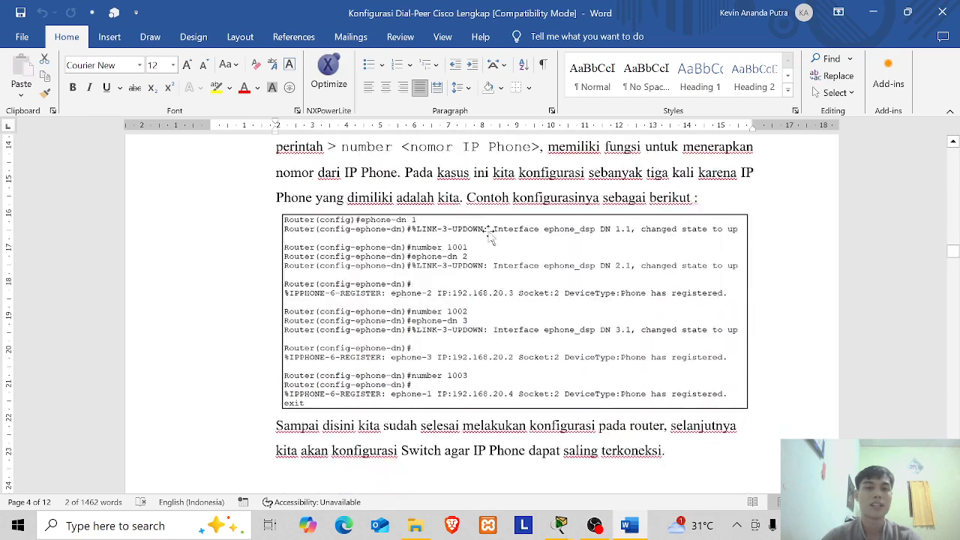
pyautogui.scroll(-10, 481, 300)
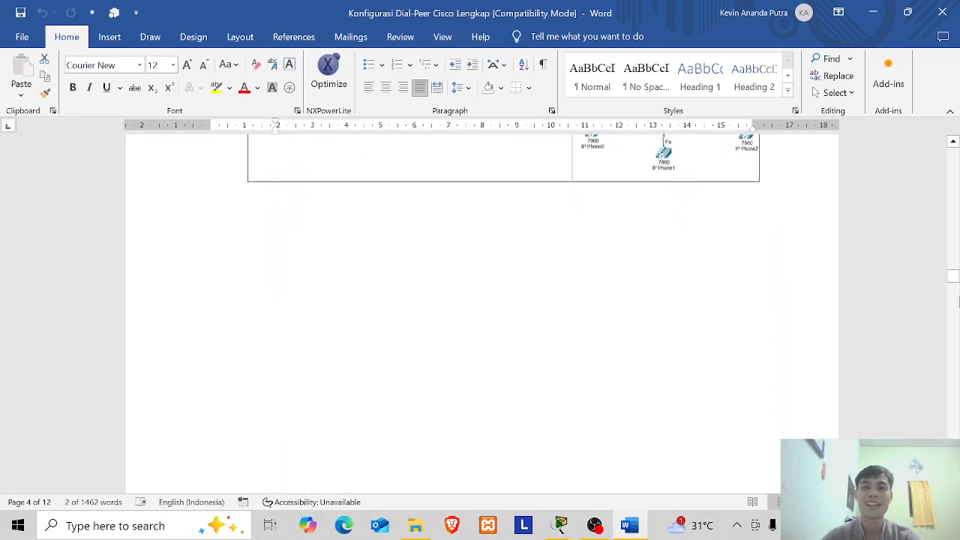
pyautogui.moveTo(953, 282); pyautogui.dragTo(954, 479)
pyautogui.click(628, 526)
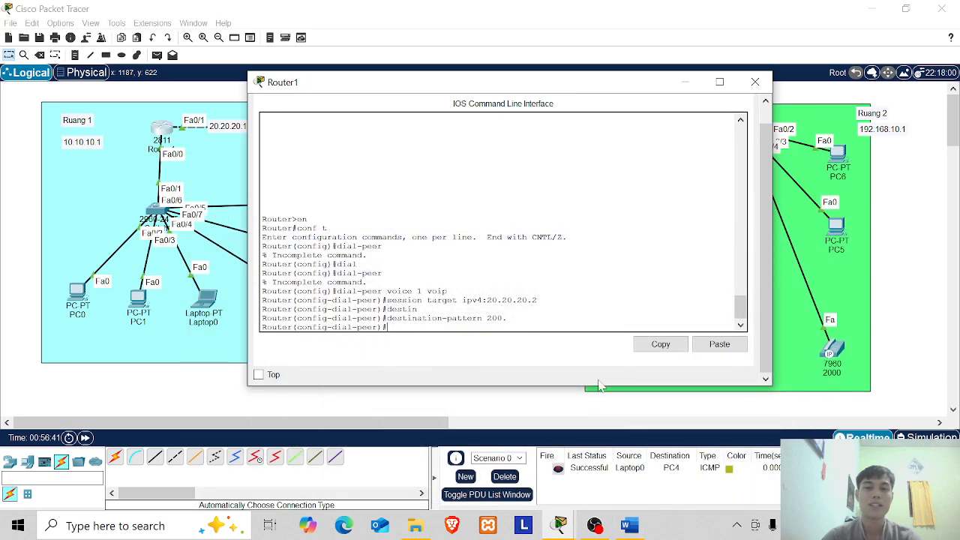
# Exit dial-peer and global configuration modes on Router1, save the configuration with w, and close its window
pyautogui.press('Return')
pyautogui.write('exi')
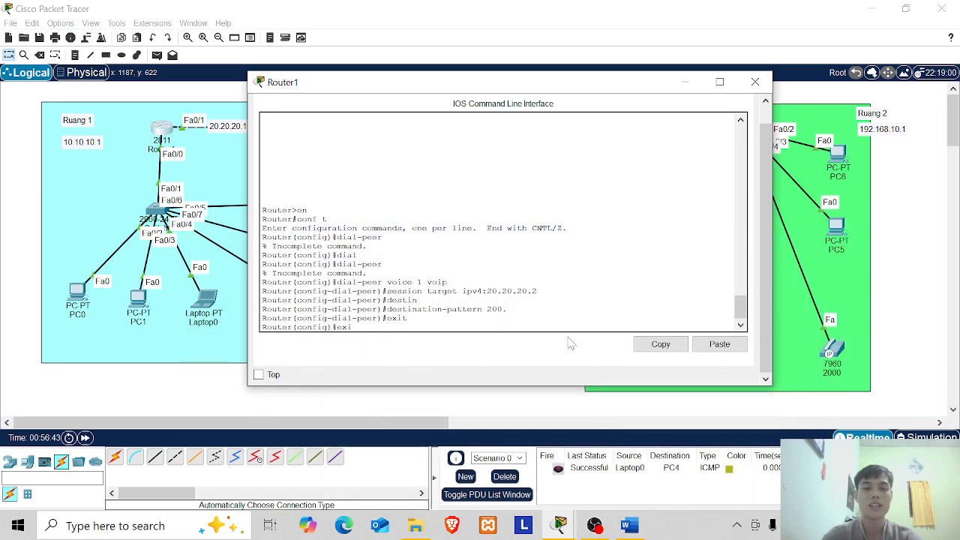
pyautogui.write('t')
pyautogui.press('Return')
pyautogui.write('w')
pyautogui.press('Return')
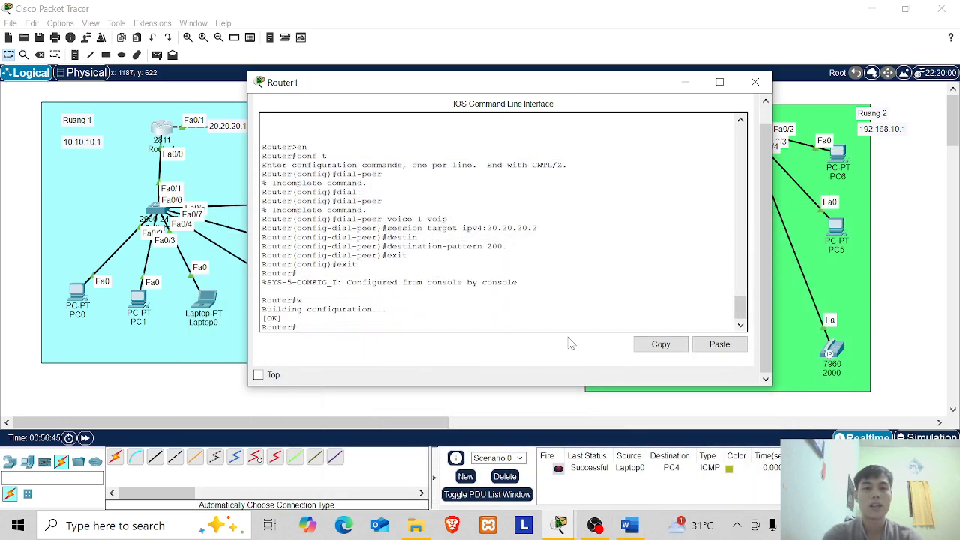
pyautogui.click(755, 83)
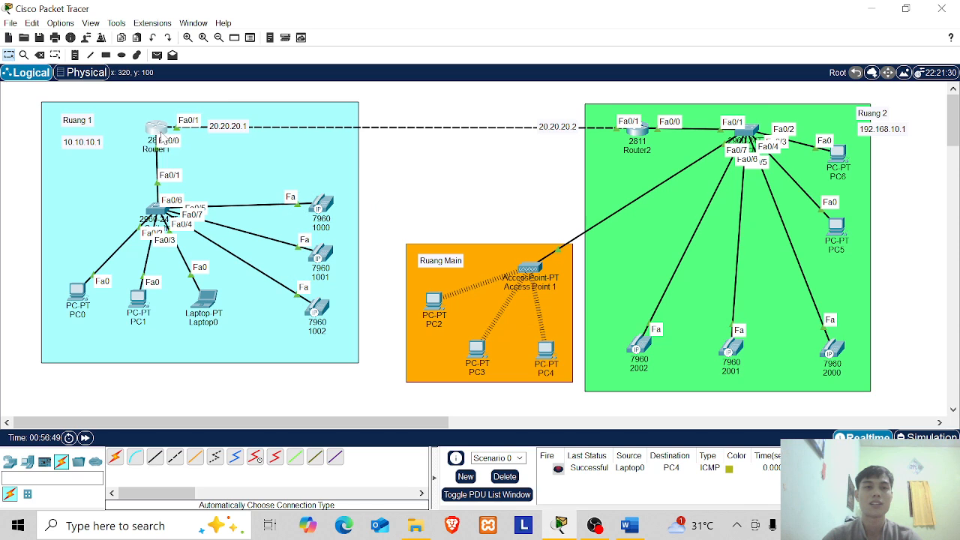
pyautogui.moveTo(167, 139); pyautogui.dragTo(169, 139)
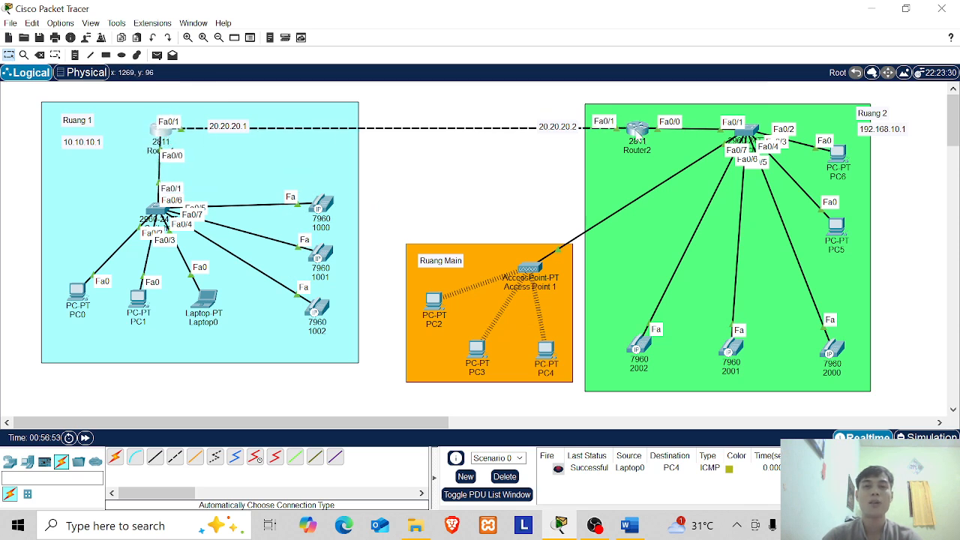
# Open Router2's command line and exit its existing configuration session completely
pyautogui.moveTo(636, 134)
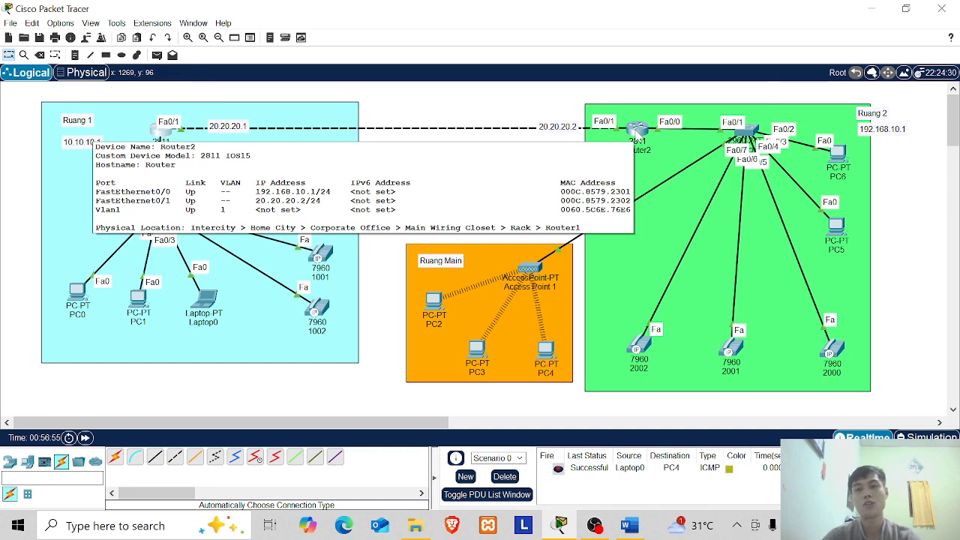
pyautogui.click(636, 134)
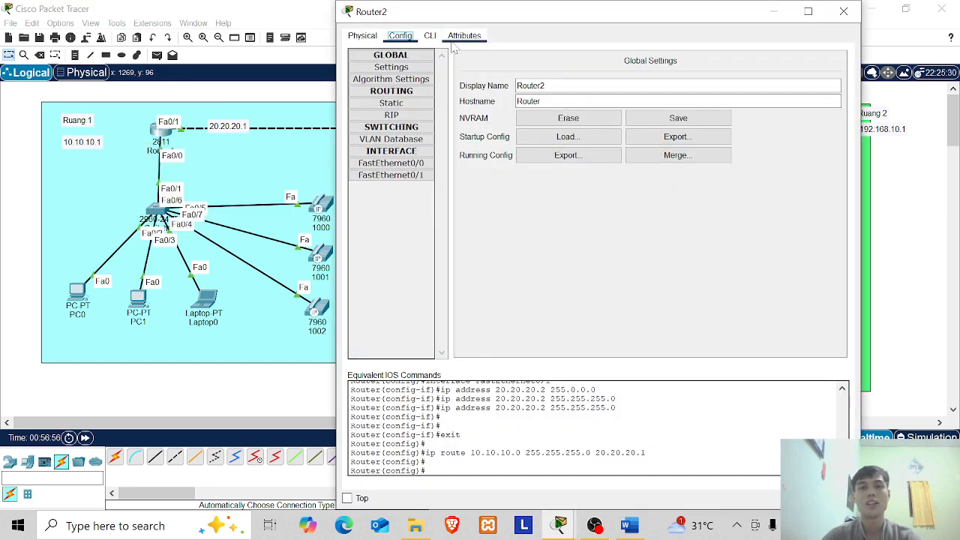
pyautogui.click(430, 42)
pyautogui.moveTo(535, 7); pyautogui.dragTo(531, 82)
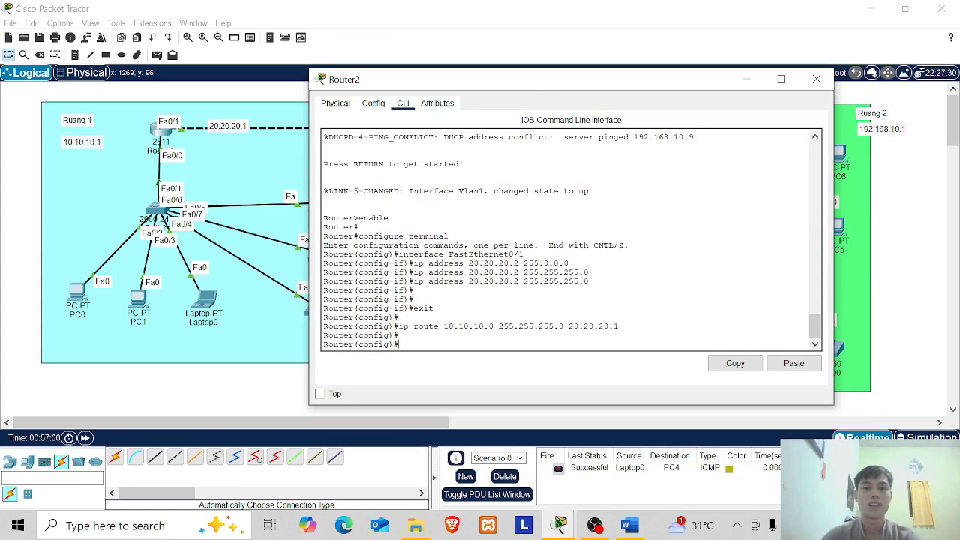
pyautogui.press('Return')
pyautogui.write('exi')
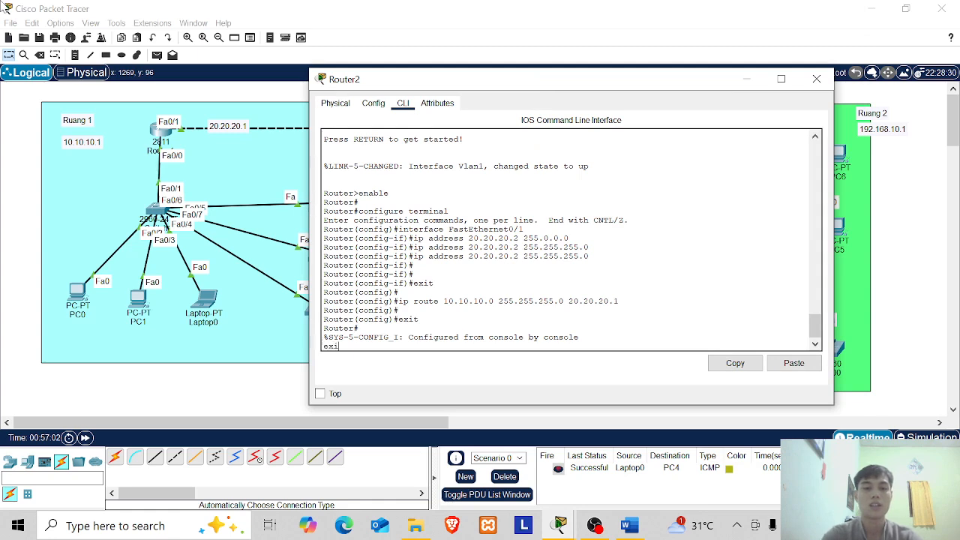
pyautogui.write('t')
pyautogui.press('Return')
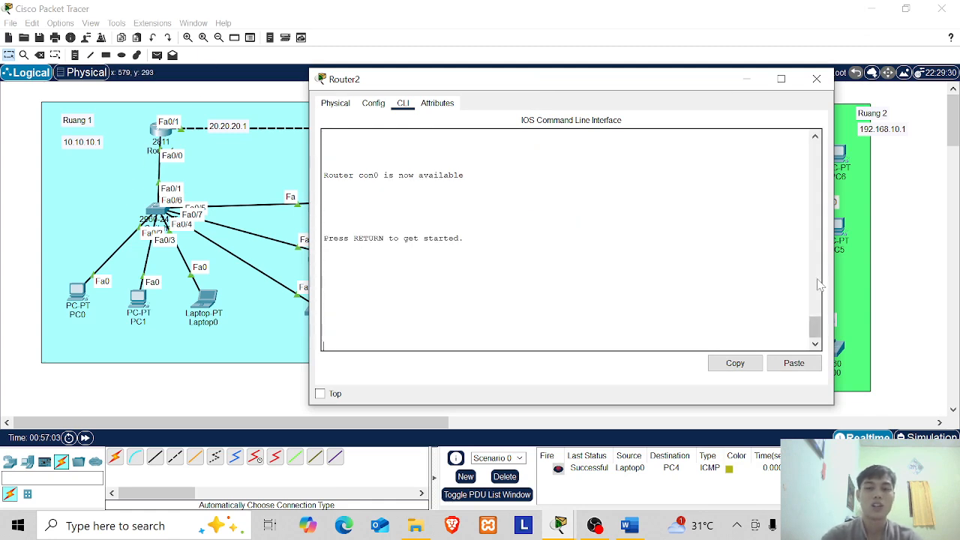
# Enter privileged mode and global configuration mode on Router2 with en and conf t
pyautogui.press('Return')
pyautogui.write('en')
pyautogui.press('Return')
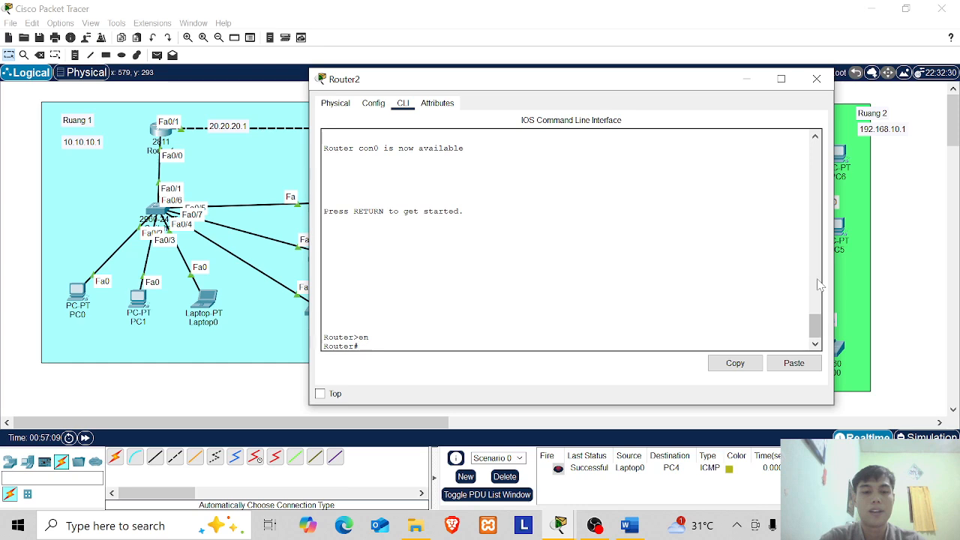
pyautogui.write('conf t')
pyautogui.press('Return')
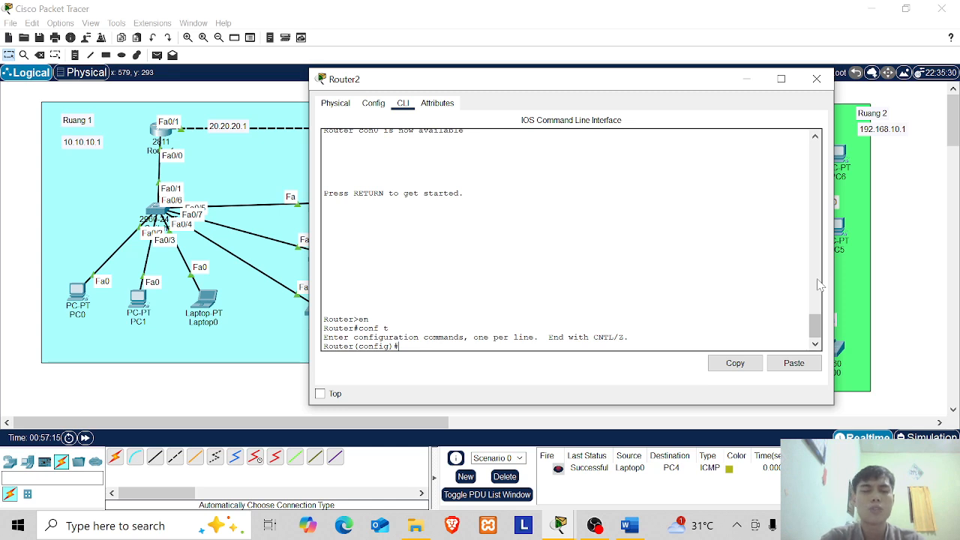
# Create VoIP dial peer 1 on Router2 with dial-peer voice 1 voip and set its session target to ipv4:20.20.20.1
pyautogui.write('dial-peer voice 1 voip')
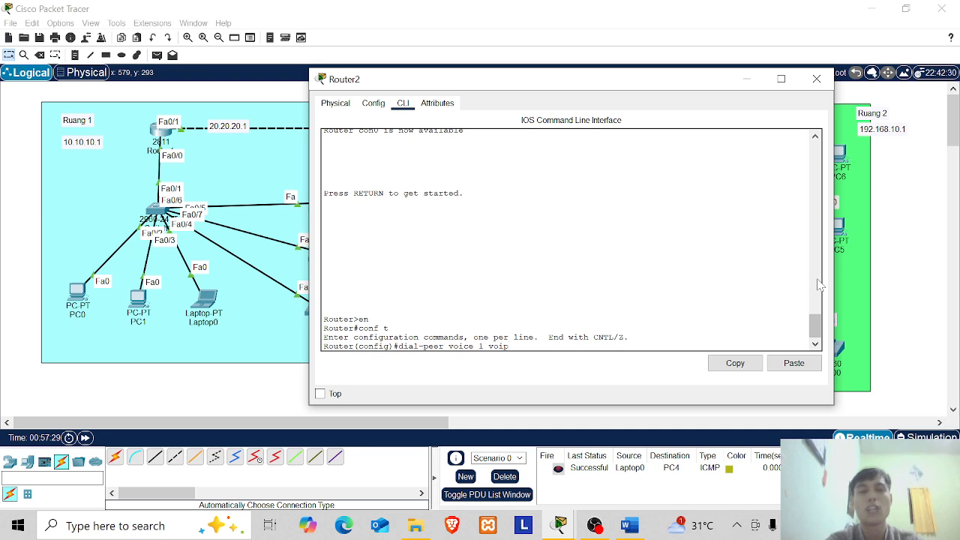
pyautogui.press('Return')
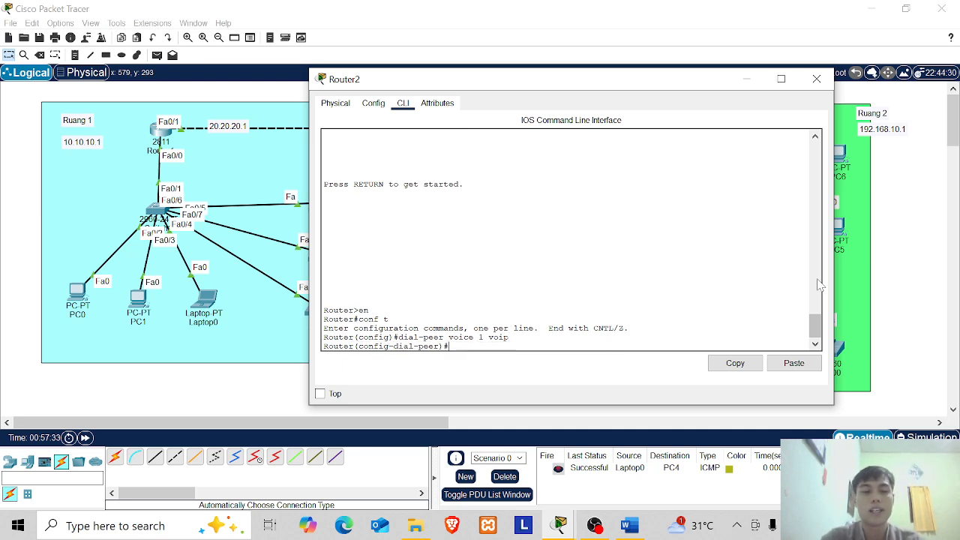
pyautogui.write('ses')
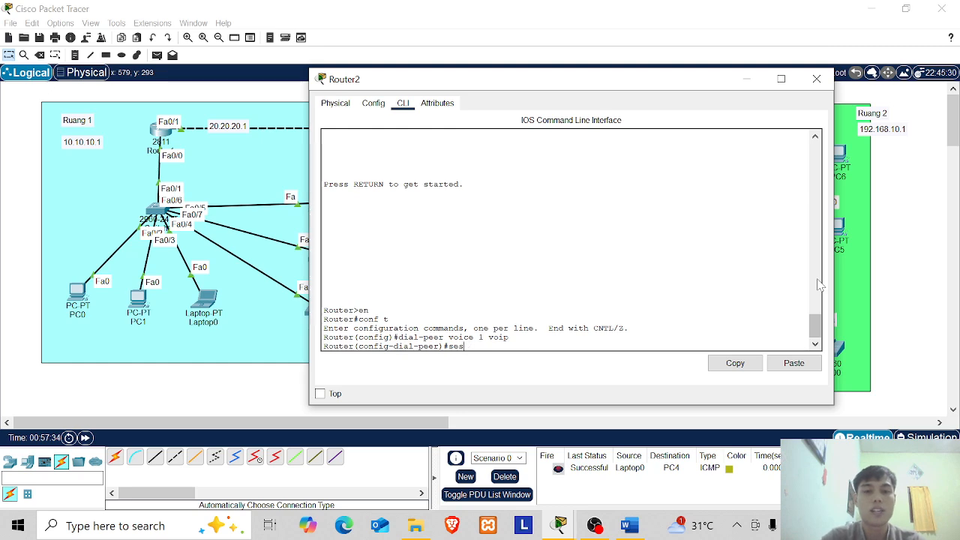
pyautogui.write('sion target ipv4:')
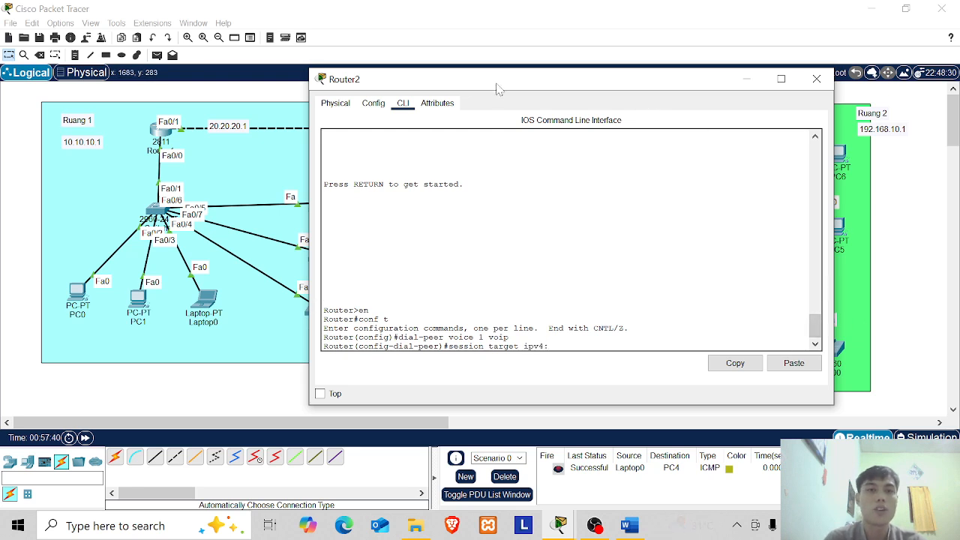
pyautogui.moveTo(496, 83); pyautogui.dragTo(604, 82)
pyautogui.moveTo(531, 89); pyautogui.dragTo(433, 90)
pyautogui.write('ipv4:20.20.20.')
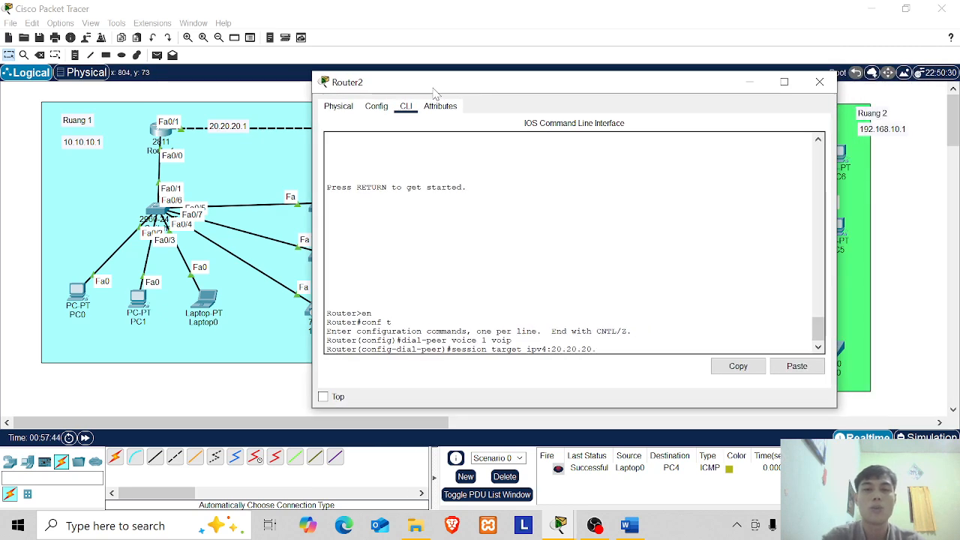
pyautogui.write('1')
pyautogui.press('Return')
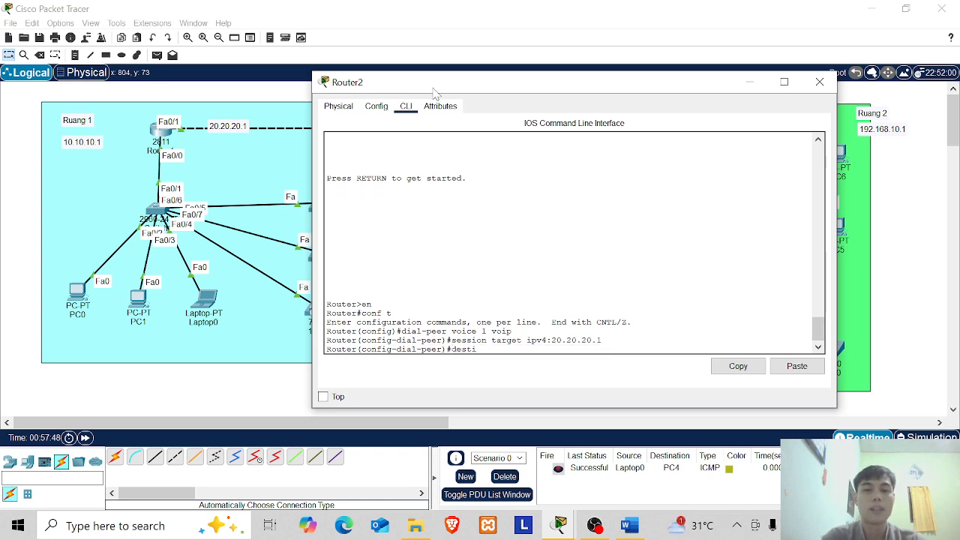
# Check the Ruang 1 phone numbers in the topology and set Router2's dial peer with destination-pattern 100
pyautogui.write('desti')
pyautogui.press('Tab')
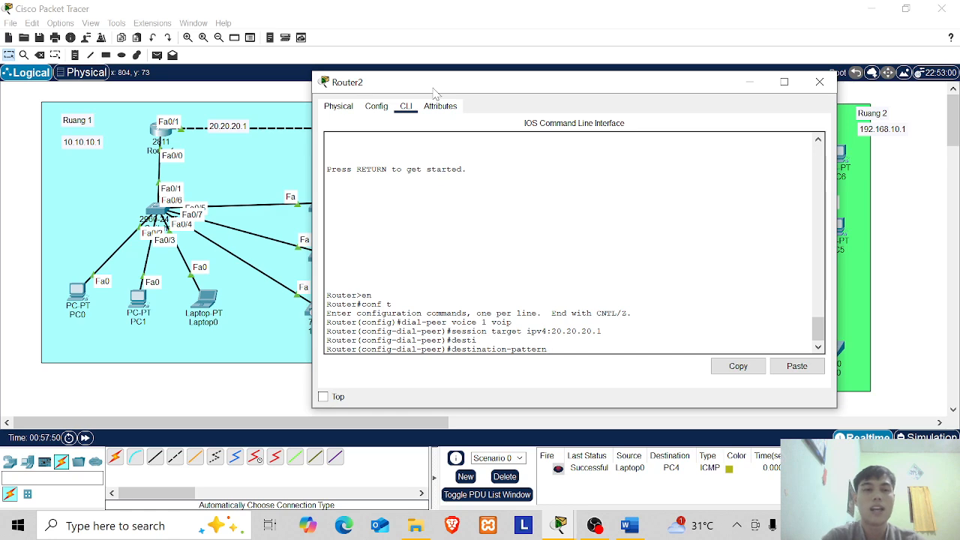
pyautogui.moveTo(464, 87); pyautogui.dragTo(589, 85)
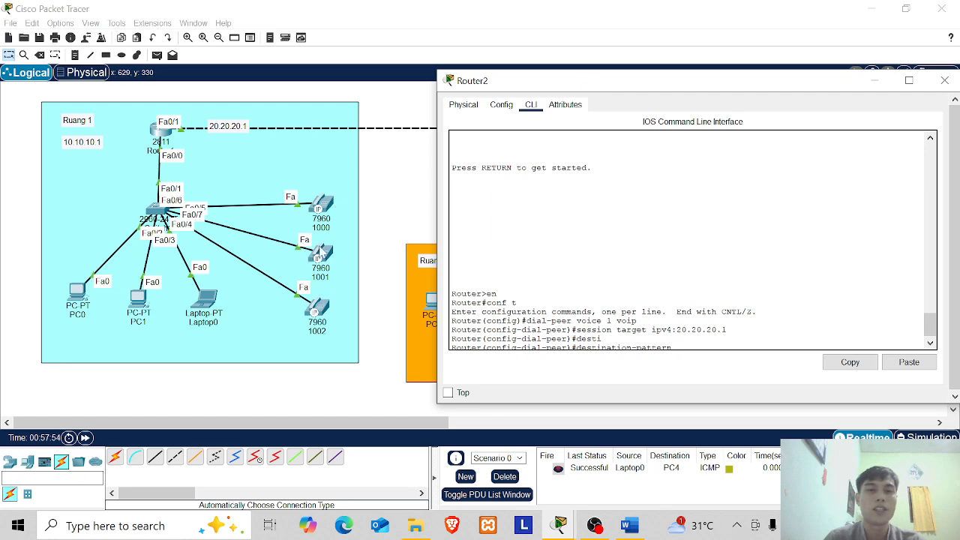
pyautogui.scroll(-2, 327, 234)
pyautogui.scroll(2, 327, 234)
pyautogui.click(677, 343)
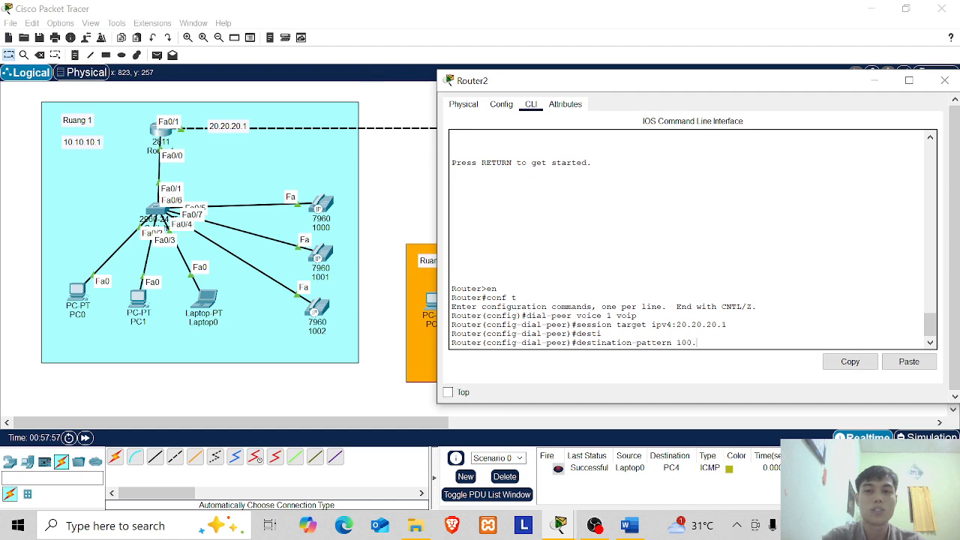
pyautogui.write('100.')
pyautogui.press('Return')
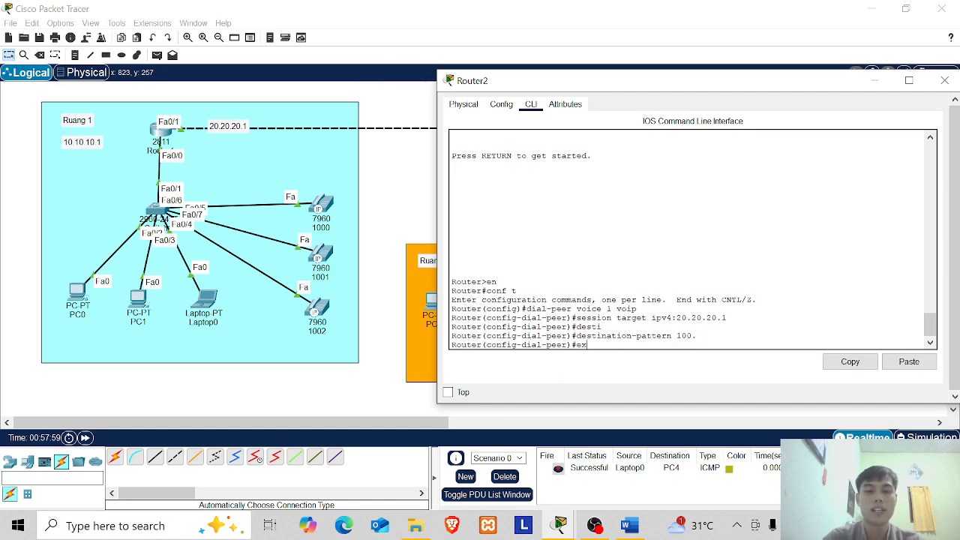
# Exit dial-peer and global configuration modes on Router2, save the configuration with w, and close its window
pyautogui.press('Return')
pyautogui.write('exit')
pyautogui.press('Return')
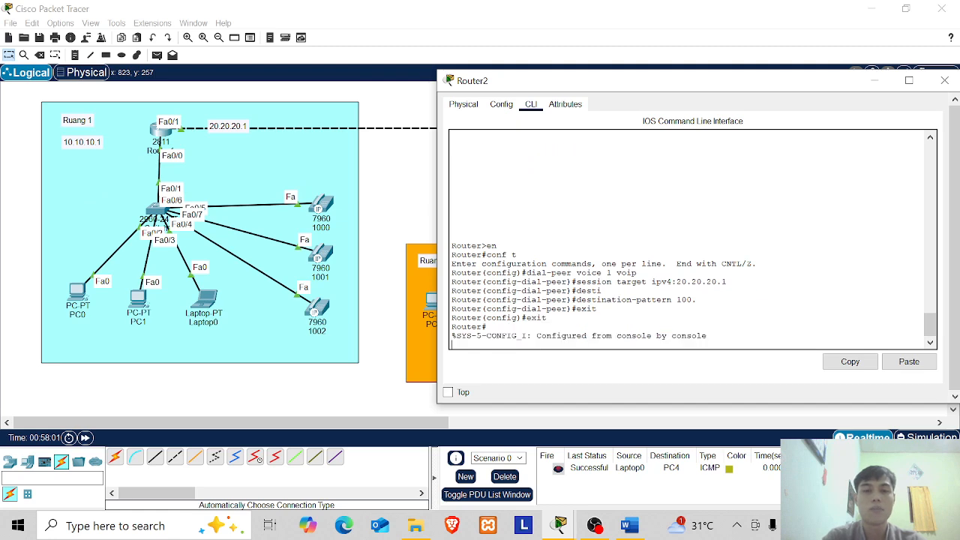
pyautogui.press('Return')
pyautogui.write('w')
pyautogui.press('Return')
pyautogui.press('Return')
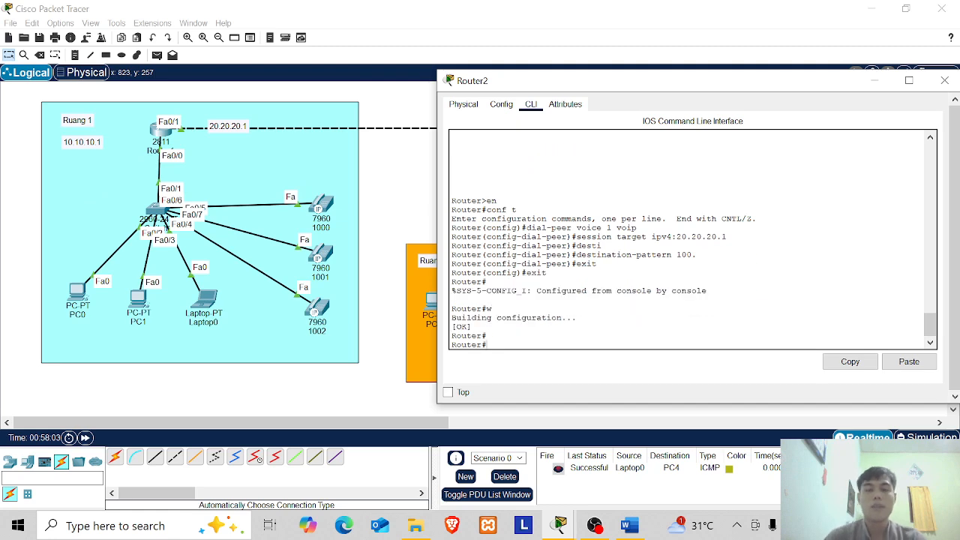
pyautogui.click(945, 81)
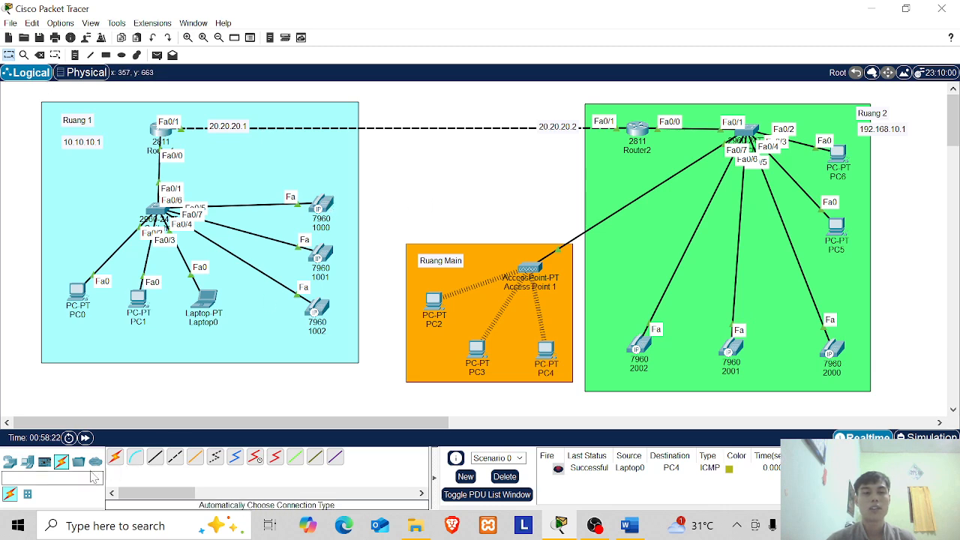
# Fast-forward the simulation, dial 2000 from phone 1000, and close the phone's window
pyautogui.click(86, 438)
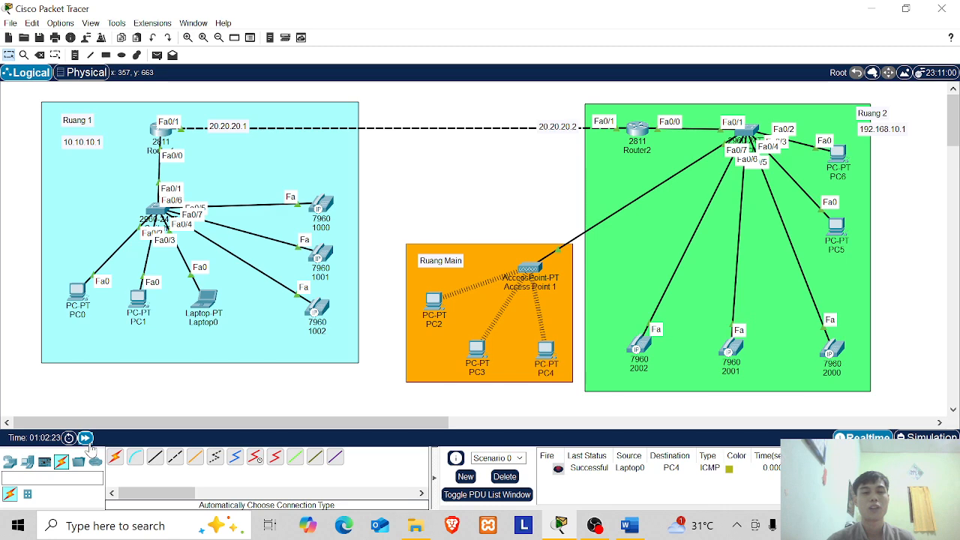
pyautogui.click(86, 438)
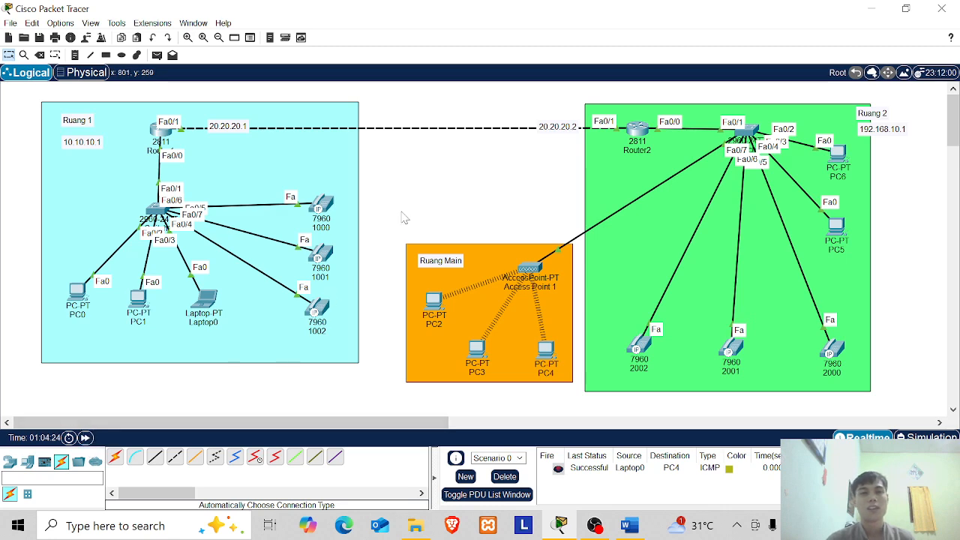
pyautogui.click(326, 213)
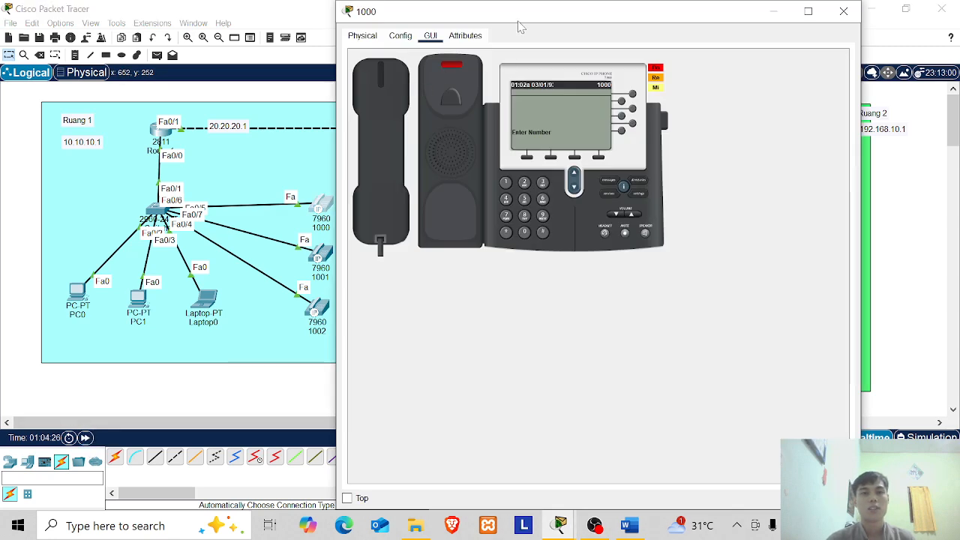
pyautogui.moveTo(518, 24); pyautogui.dragTo(187, 48)
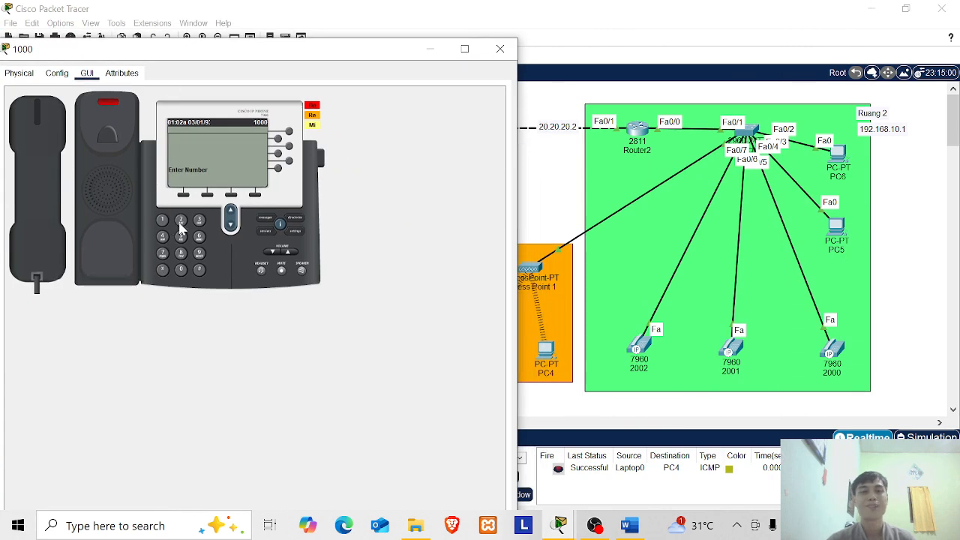
pyautogui.click(181, 222)
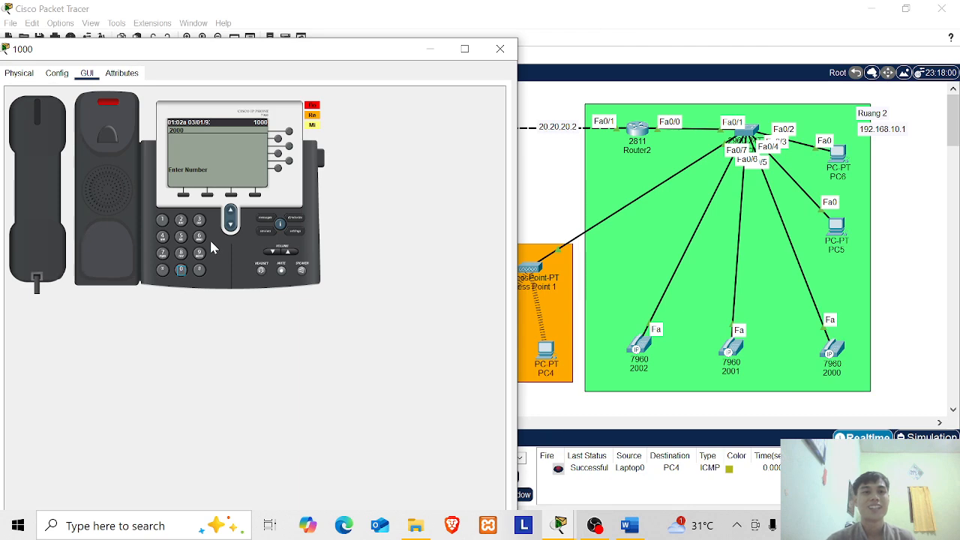
pyautogui.click(500, 49)
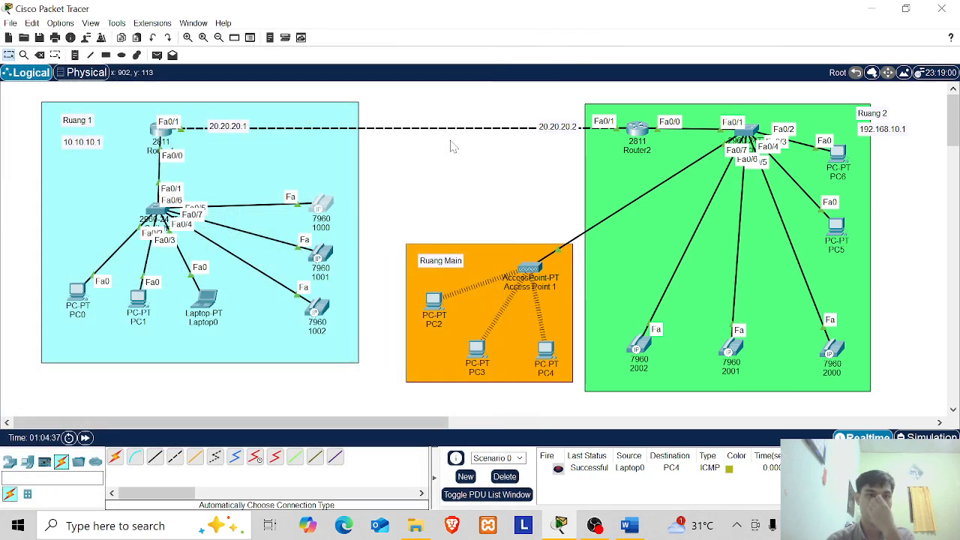
# Fast-forward the simulation again and delete the existing PDU scenario
pyautogui.click(86, 438)
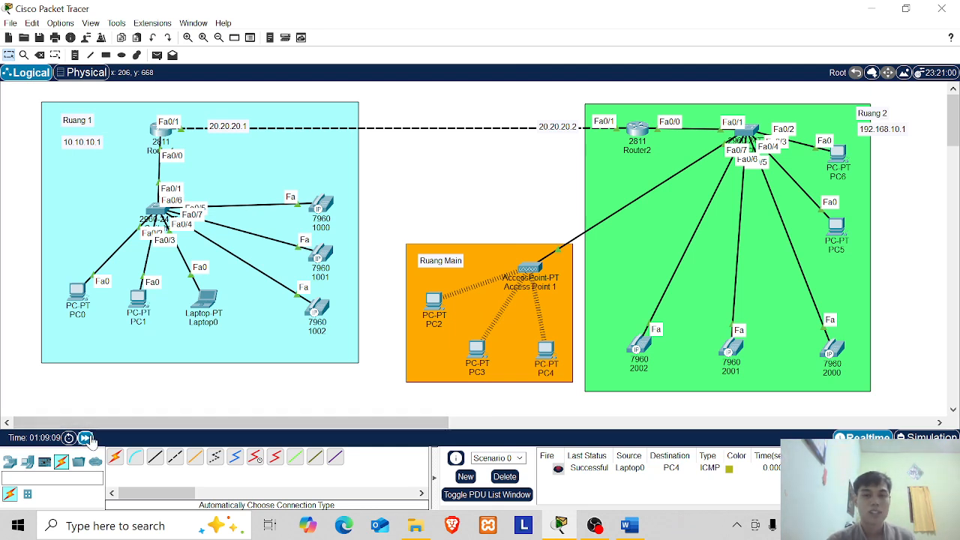
pyautogui.click(87, 438)
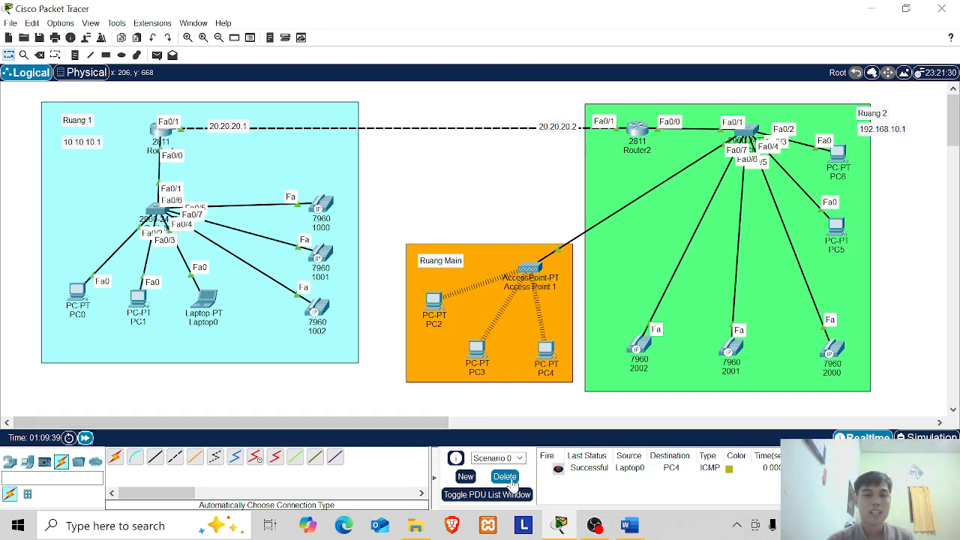
pyautogui.click(505, 476)
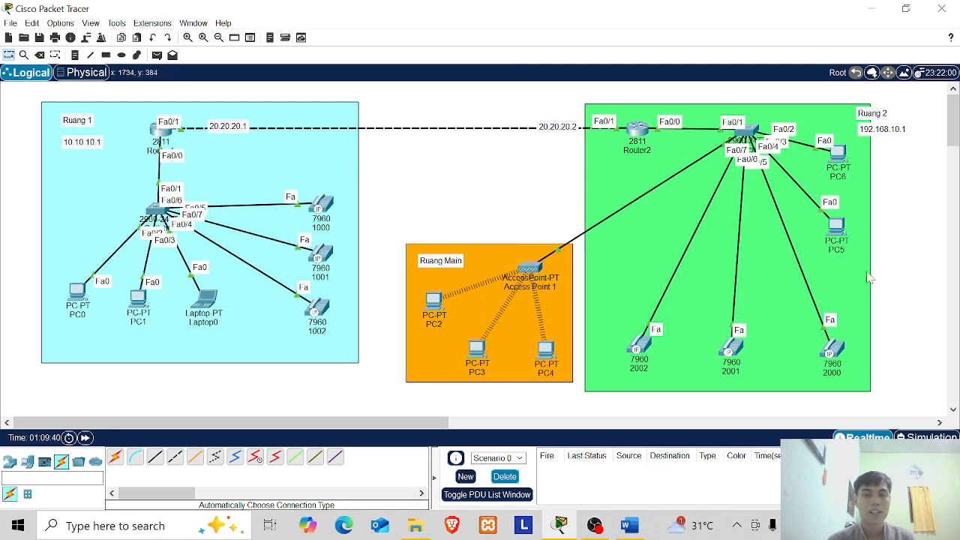
# Try calling 1000 from phone 2000 and hang up
pyautogui.click(834, 349)
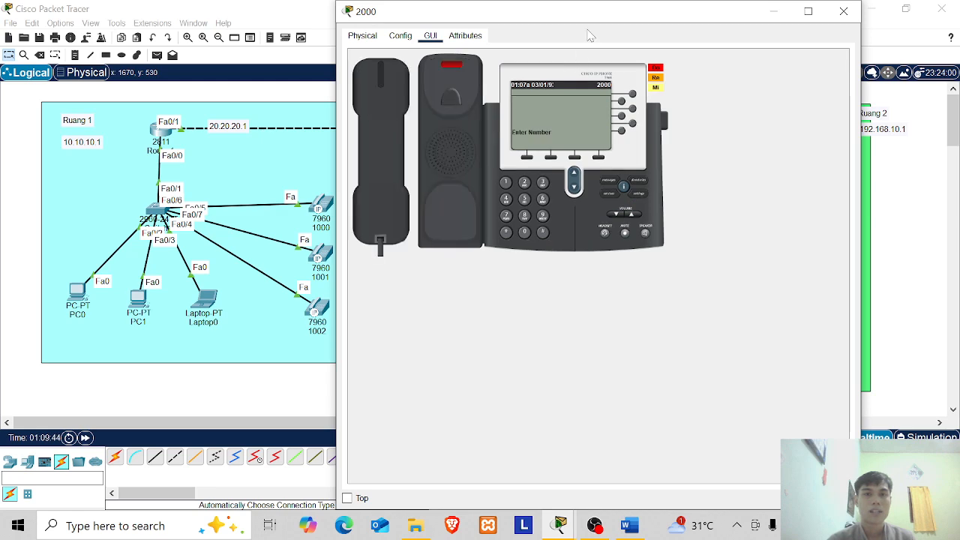
pyautogui.moveTo(589, 15); pyautogui.dragTo(805, 15)
pyautogui.click(711, 182)
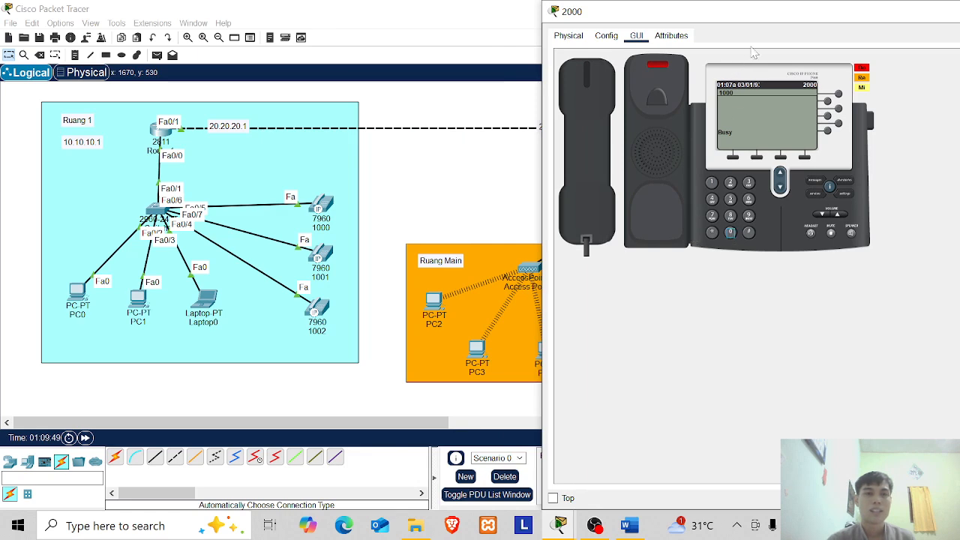
pyautogui.click(610, 117)
# Lift phone 2000's handset and dial 1002
pyautogui.click(649, 105)
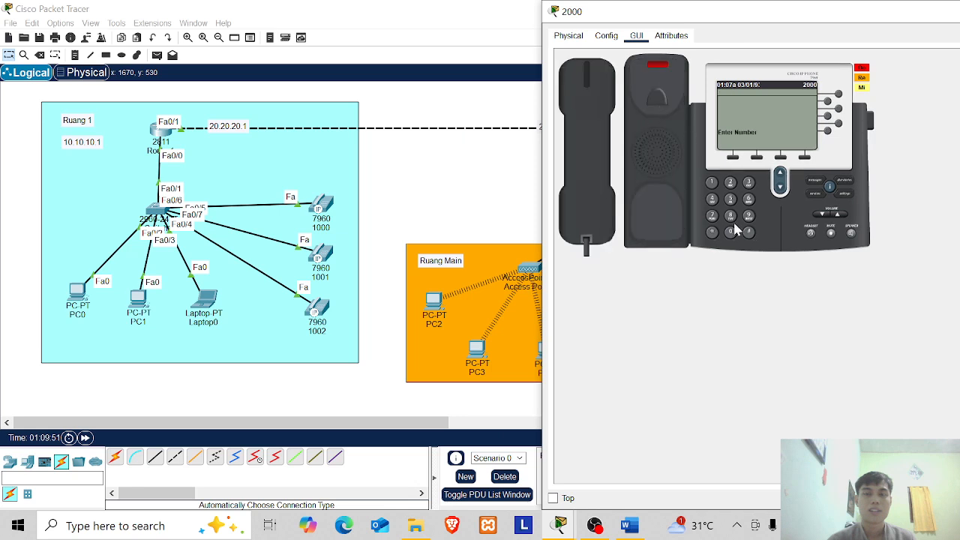
pyautogui.click(712, 181)
pyautogui.click(730, 232)
pyautogui.click(730, 232)
pyautogui.click(732, 182)
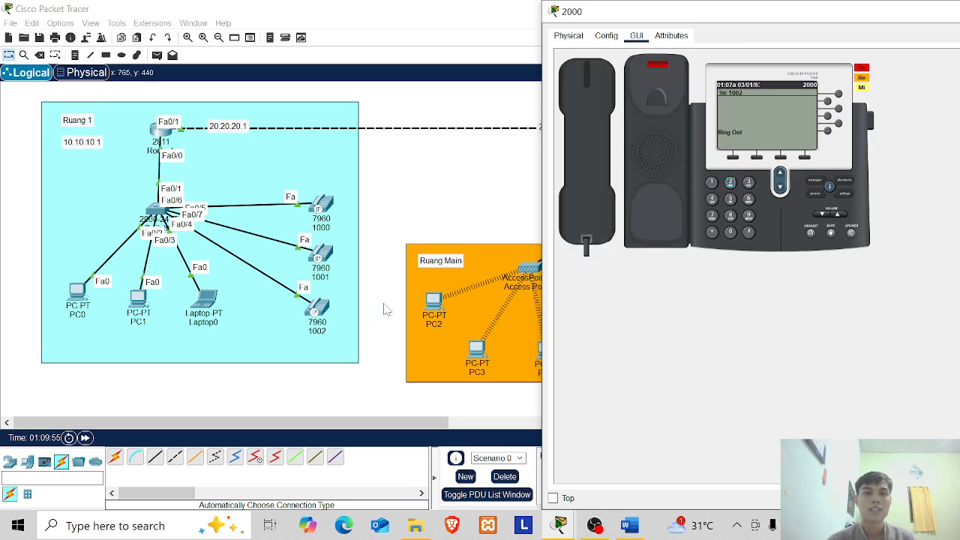
# Open ringing phone 1002 in Ruang 1, end the call from its handset, and close its window
pyautogui.click(319, 309)
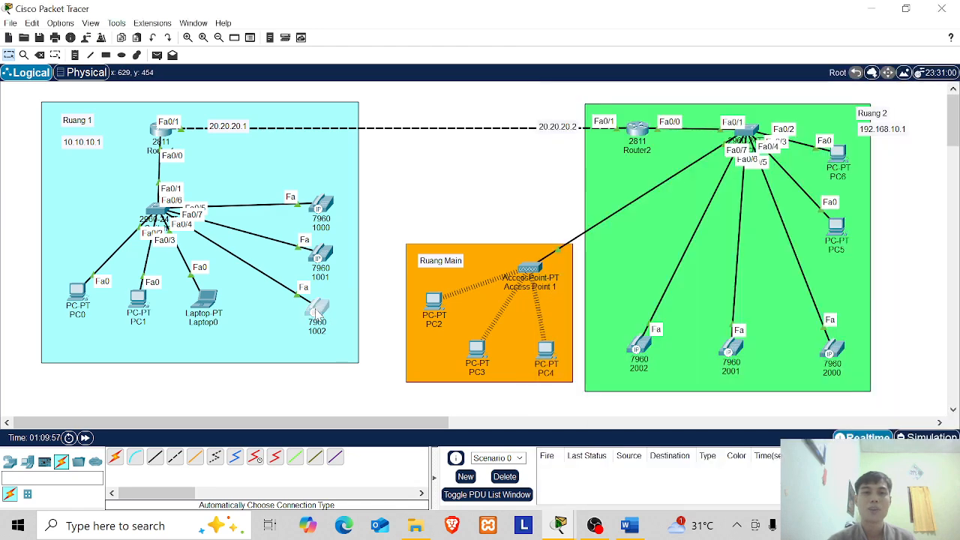
pyautogui.click(453, 133)
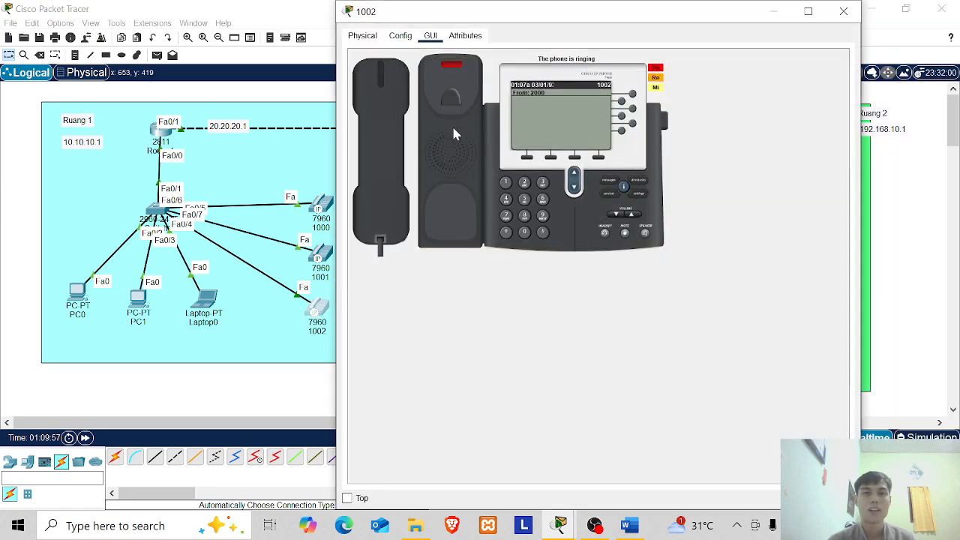
pyautogui.click(381, 128)
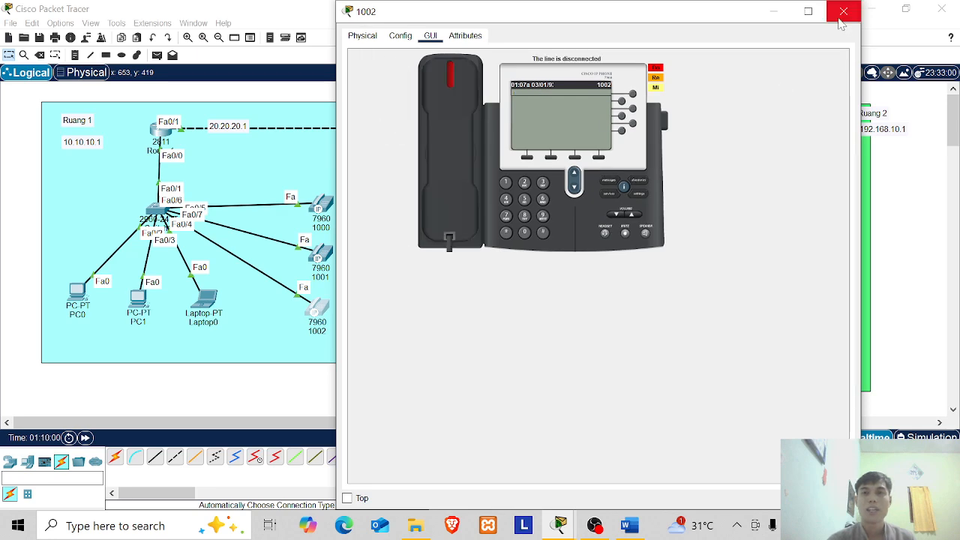
pyautogui.click(844, 11)
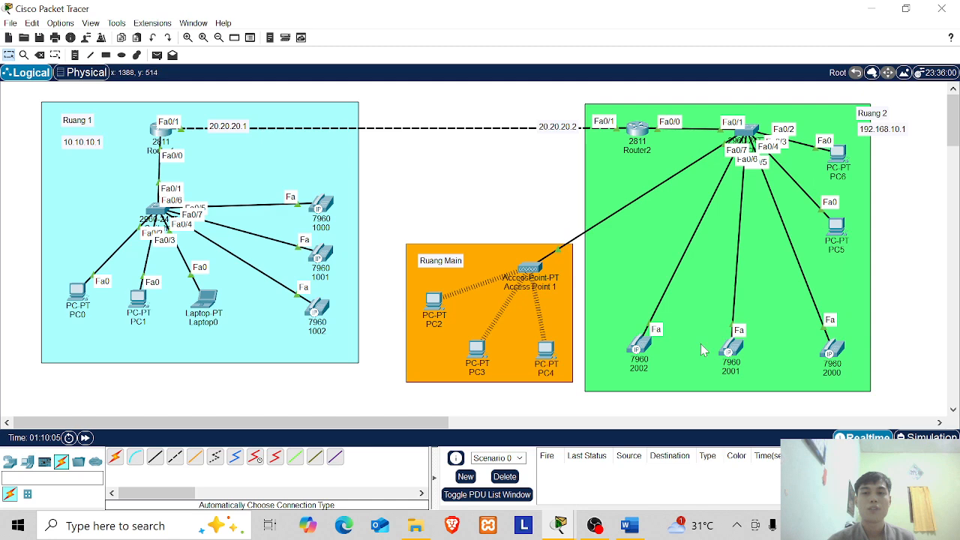
# Open phone 1000 in Ruang 1 and dial 2001 to call the phone in Ruang 2
pyautogui.click(321, 207)
pyautogui.moveTo(538, 21); pyautogui.dragTo(227, 76)
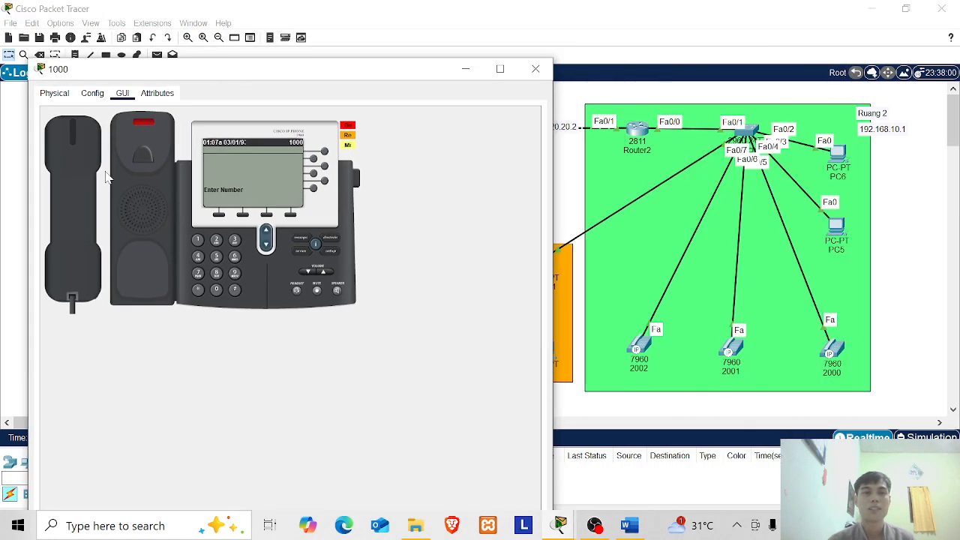
pyautogui.click(155, 168)
pyautogui.click(216, 240)
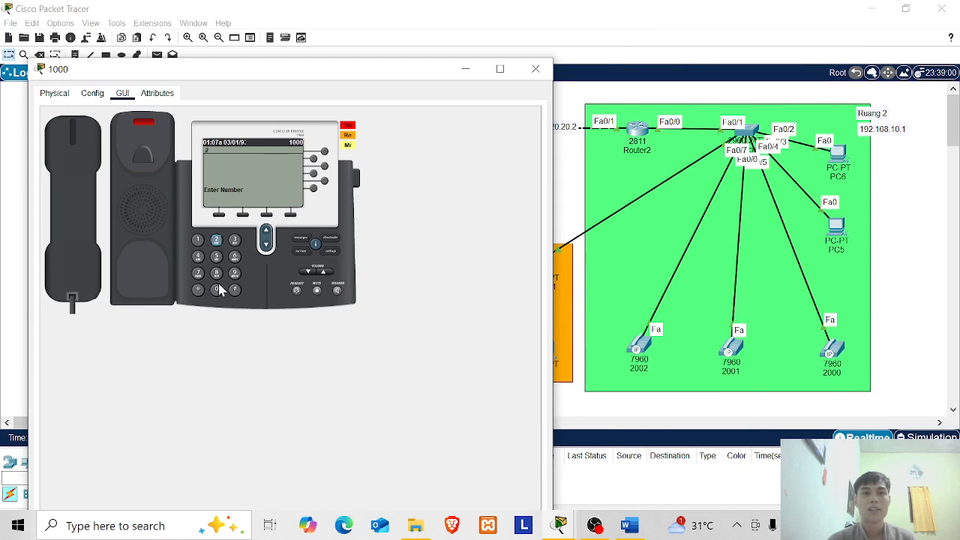
pyautogui.click(217, 290)
pyautogui.click(217, 290)
pyautogui.click(198, 240)
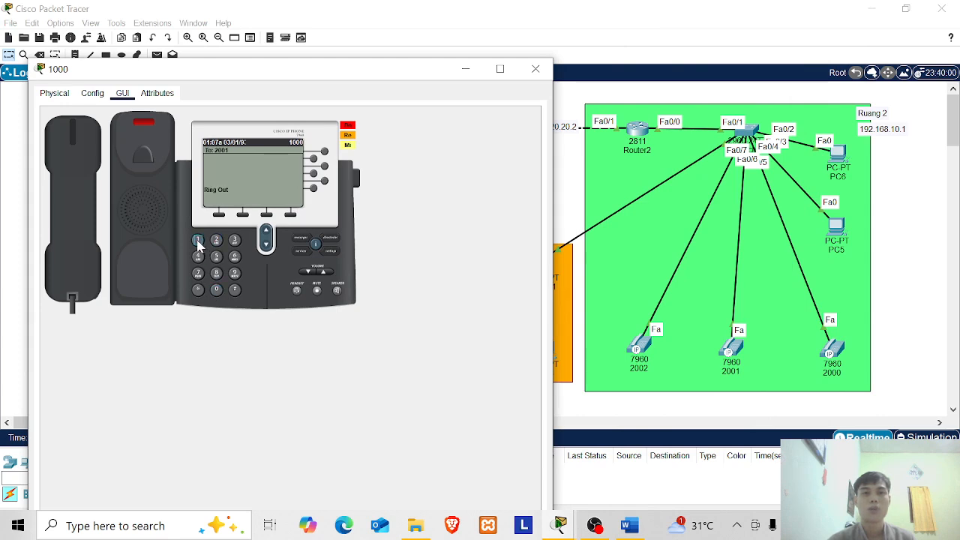
# Open phone 2001's graphical interface to check the incoming call from phone 1000, and close its window
pyautogui.click(739, 350)
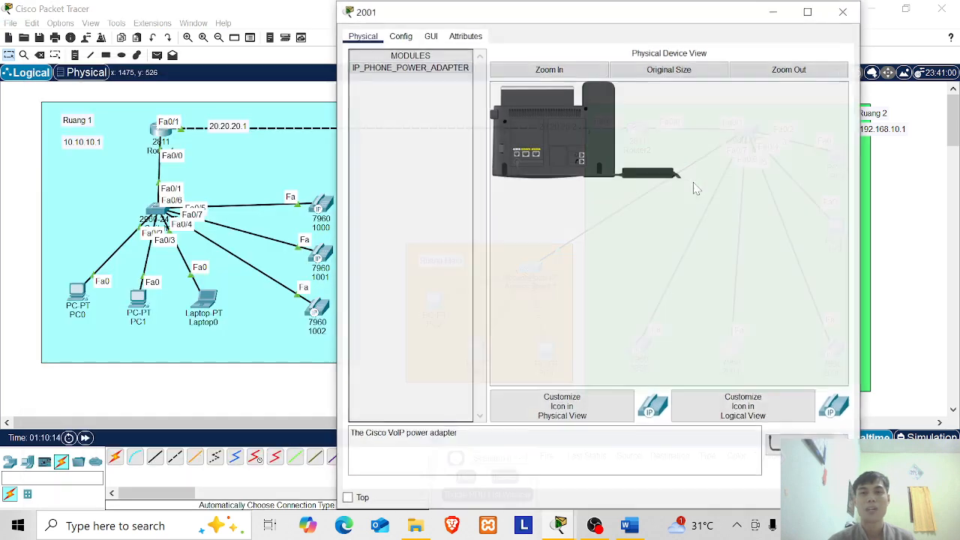
pyautogui.click(430, 36)
pyautogui.click(431, 111)
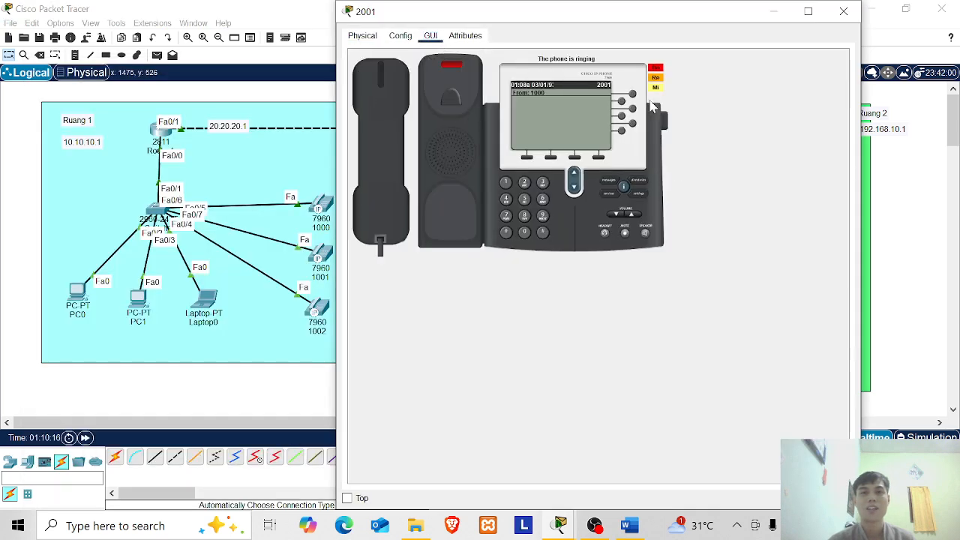
pyautogui.click(844, 10)
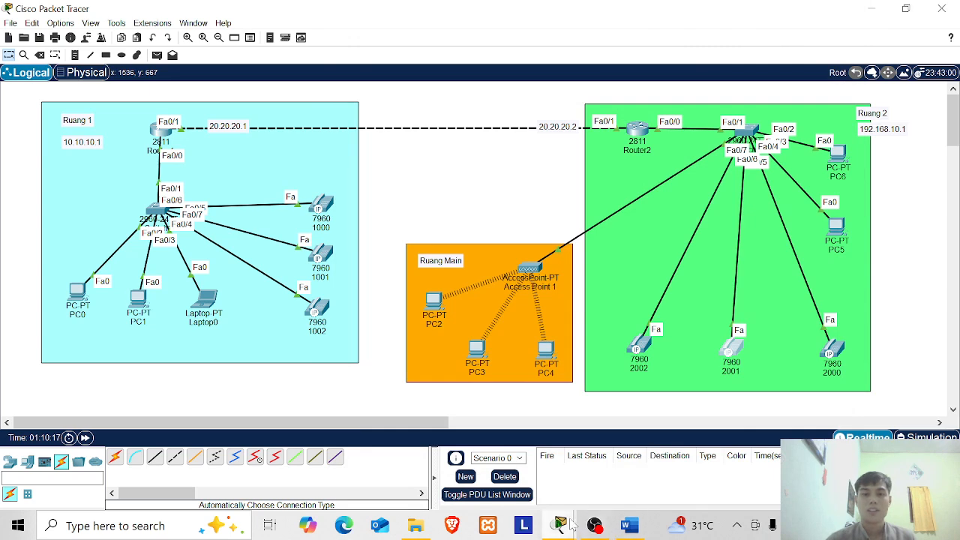
pyautogui.moveTo(560, 526)
pyautogui.click(677, 420)
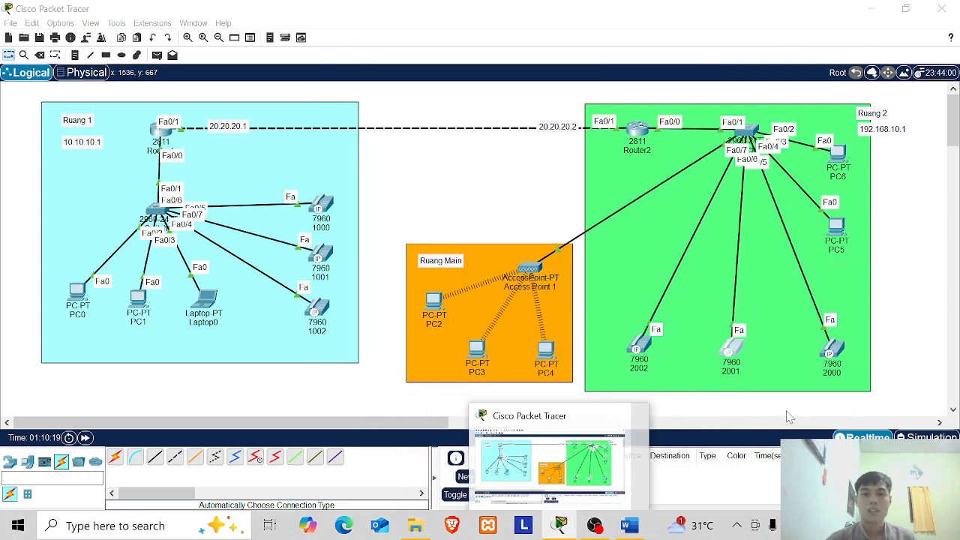
# Reopen phone 2000, place a second call to 1002, hang up, and close the window
pyautogui.click(834, 357)
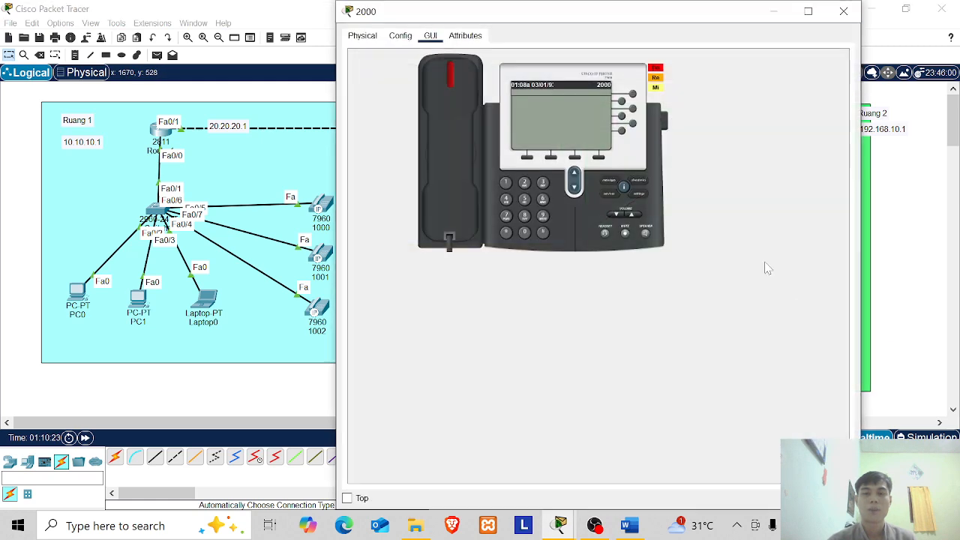
pyautogui.moveTo(589, 15); pyautogui.dragTo(646, 96)
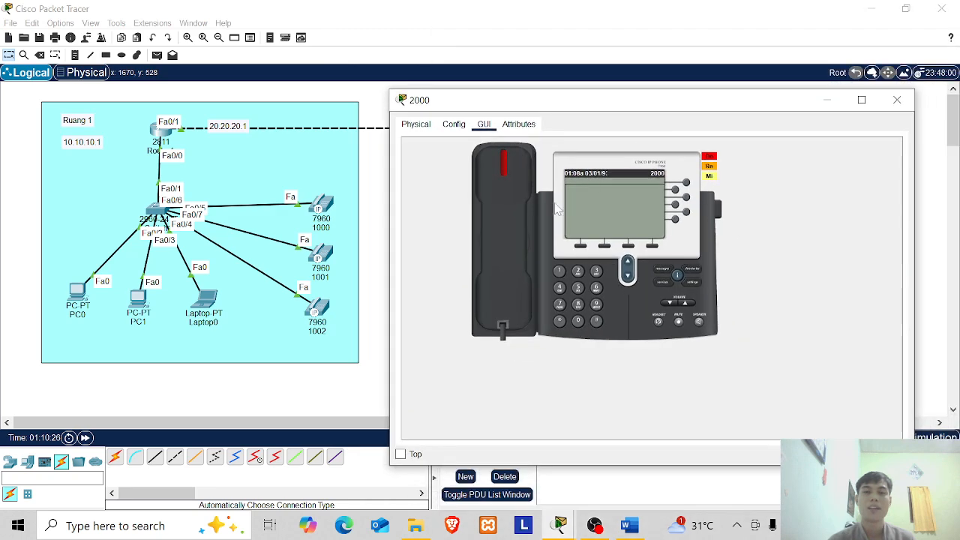
pyautogui.click(505, 186)
pyautogui.moveTo(572, 104); pyautogui.dragTo(592, 138)
pyautogui.click(589, 308)
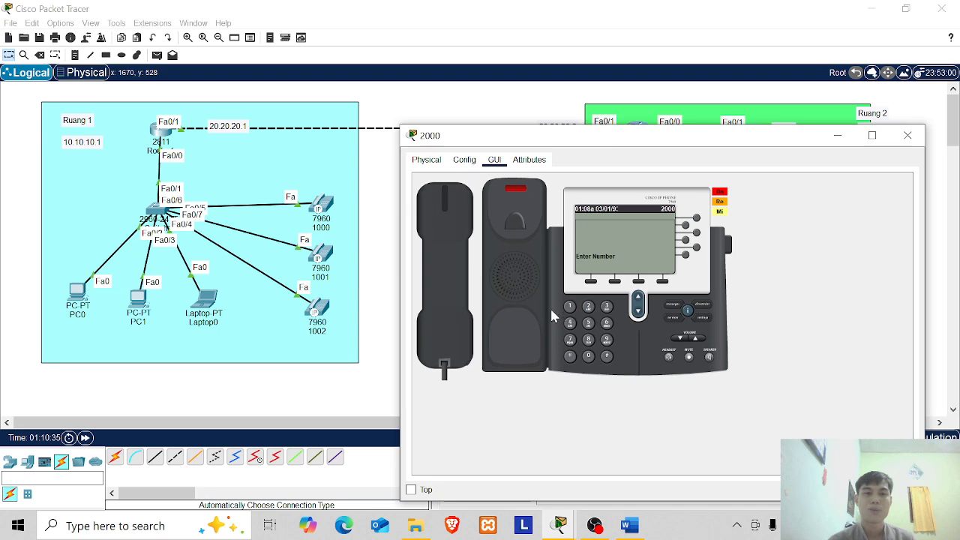
pyautogui.click(569, 307)
pyautogui.click(589, 356)
pyautogui.click(589, 308)
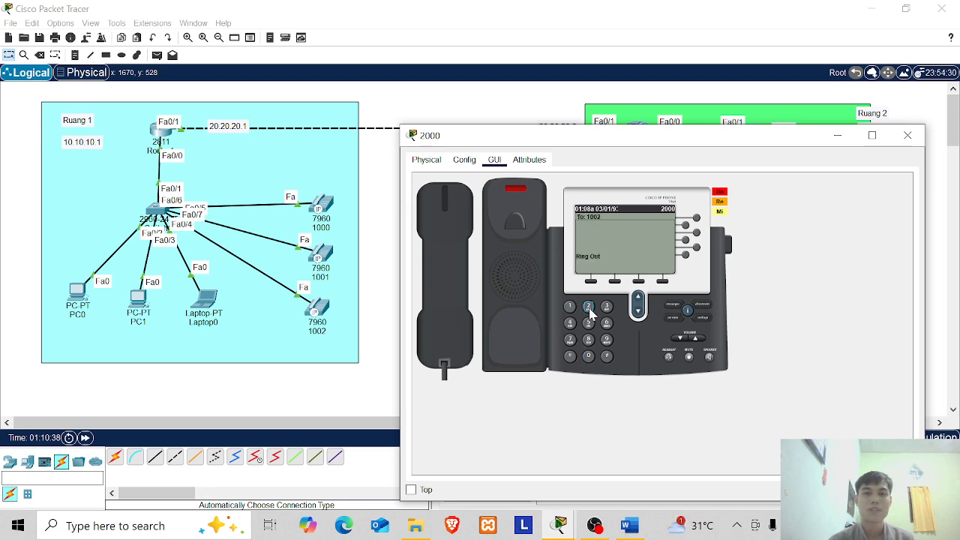
pyautogui.click(436, 263)
pyautogui.click(908, 135)
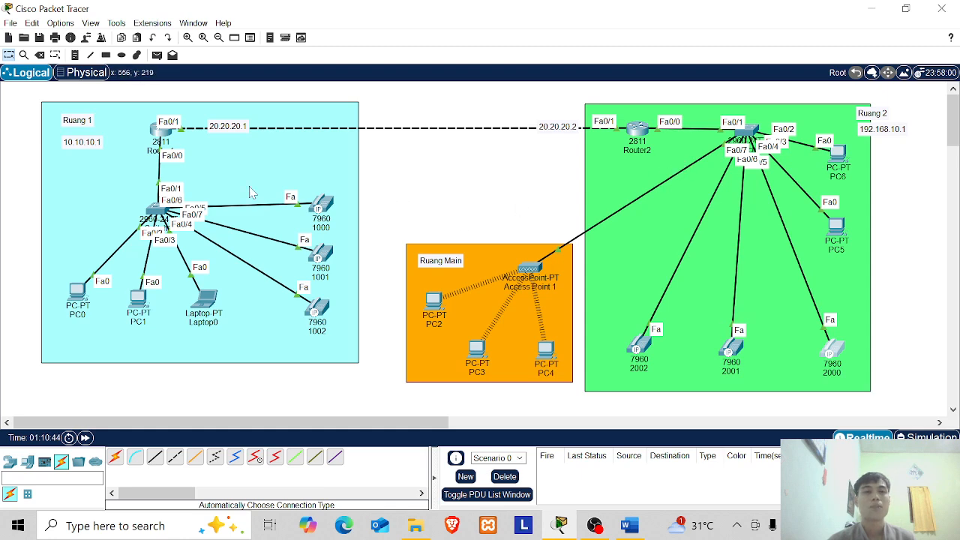
# Send a simple PDU from PC0 in Ruang 1 to IP phone 2002 in Ruang 2
pyautogui.moveTo(20, 96); pyautogui.dragTo(917, 416)
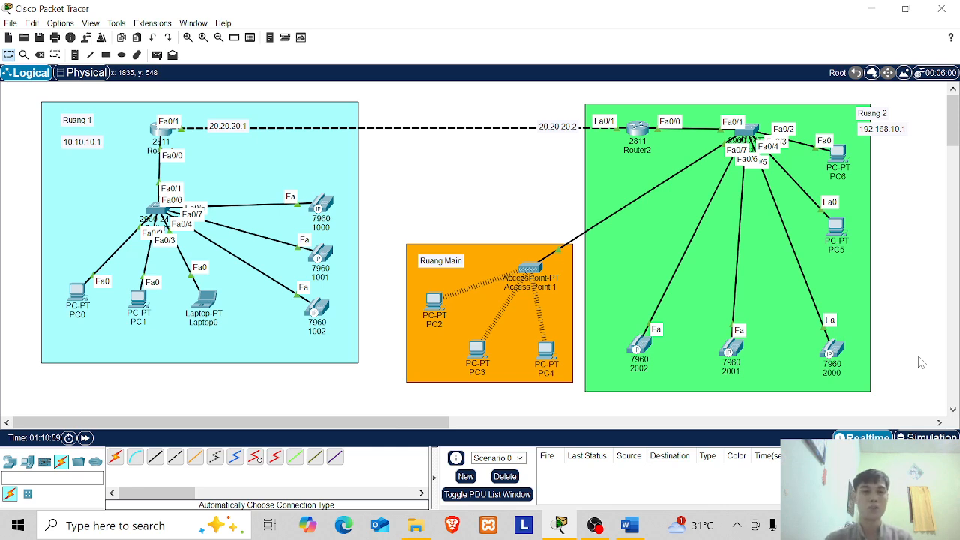
pyautogui.click(157, 55)
pyautogui.click(78, 293)
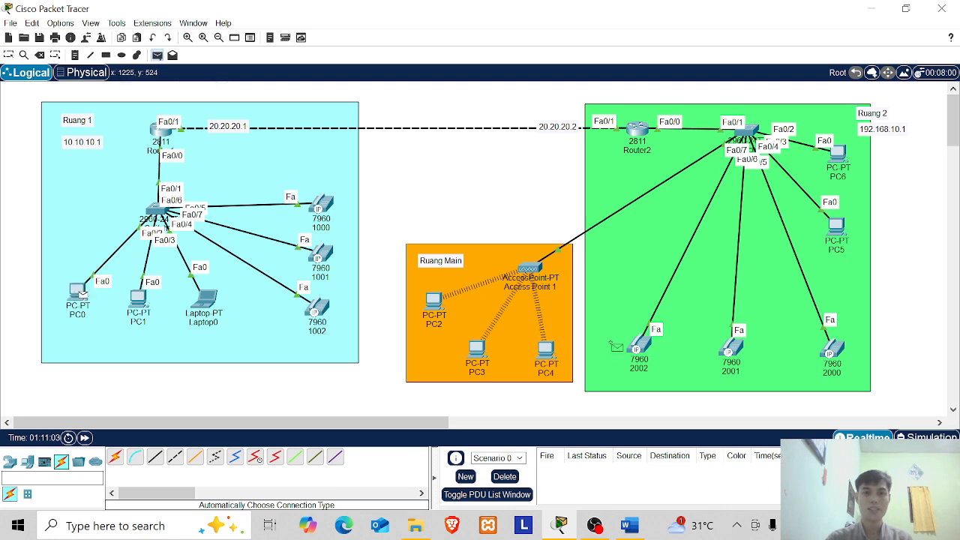
pyautogui.click(638, 346)
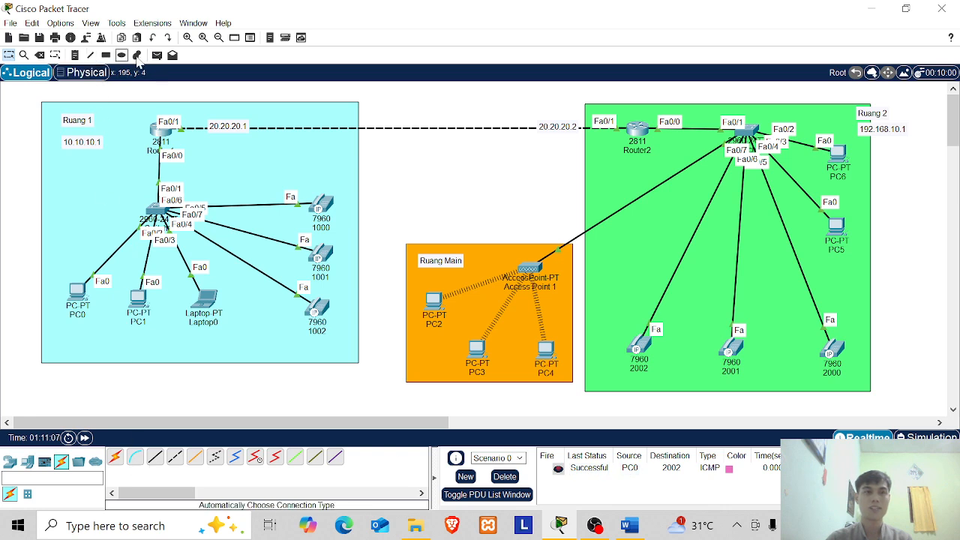
# Send a simple PDU from PC1 in Ruang 1 to IP phone 2000 in Ruang 2
pyautogui.click(157, 54)
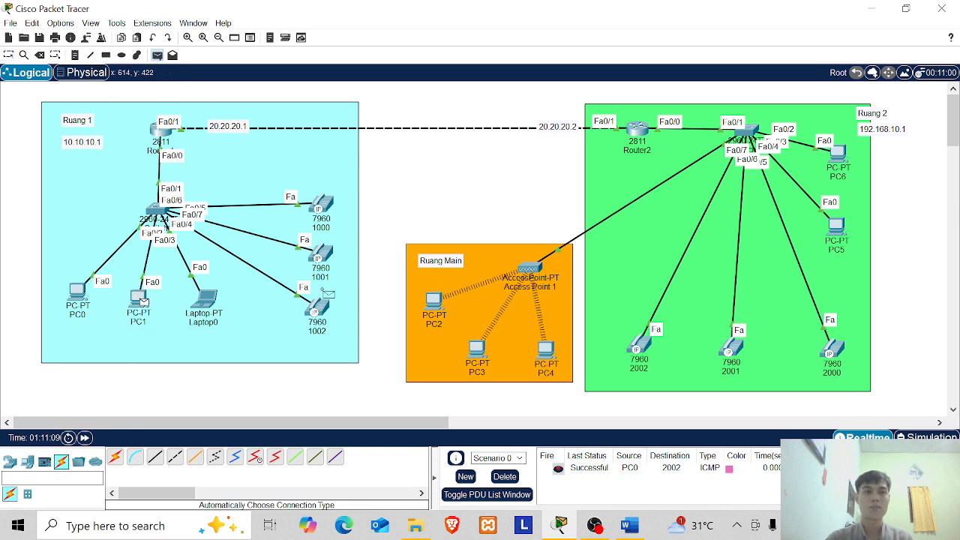
pyautogui.click(142, 300)
pyautogui.click(834, 347)
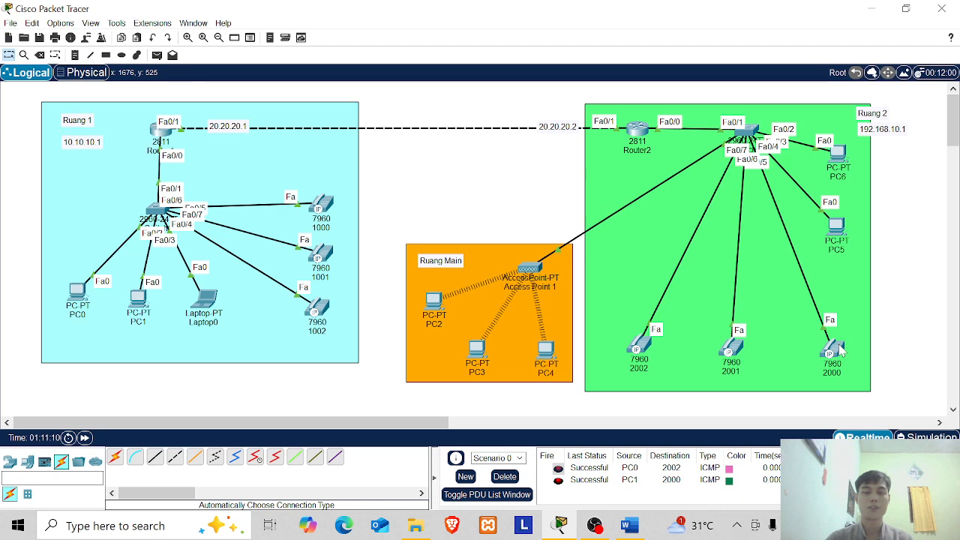
# Send a simple PDU from PC2 in Ruang Main to IP phone 1002 in Ruang 1
pyautogui.click(156, 57)
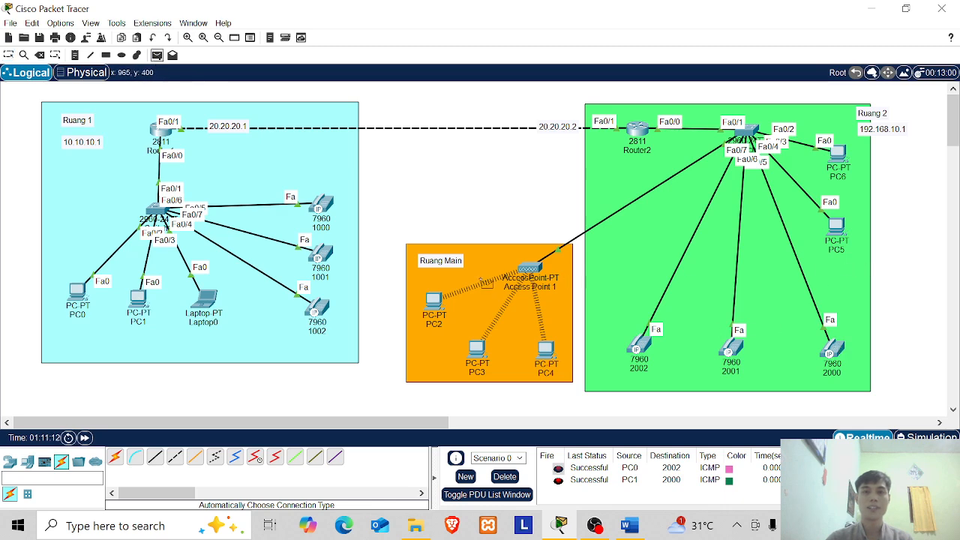
pyautogui.click(433, 302)
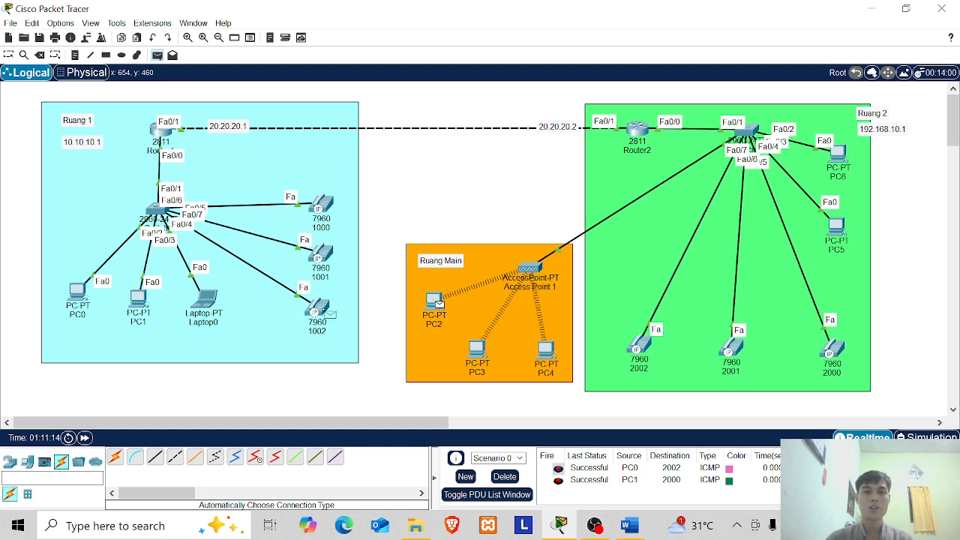
pyautogui.click(319, 310)
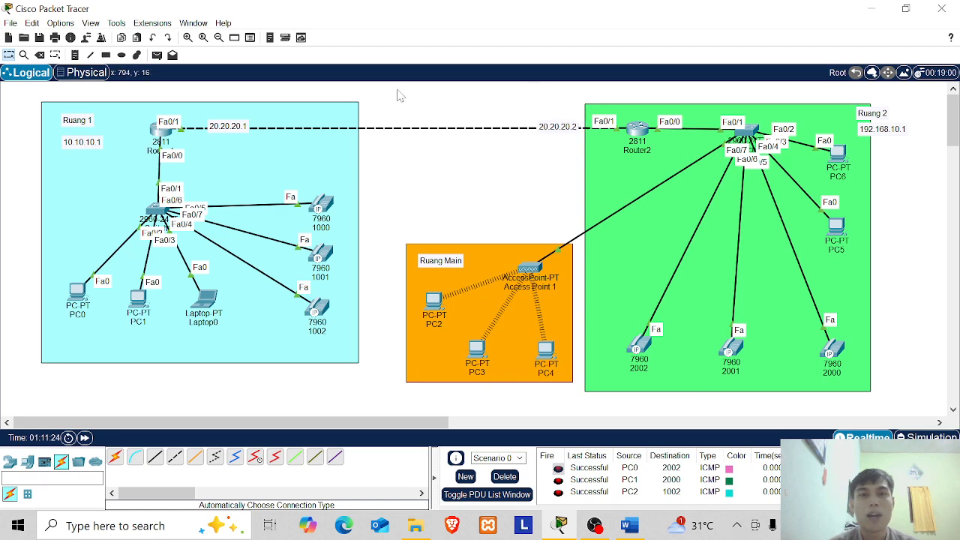
pyautogui.moveTo(397, 89); pyautogui.dragTo(880, 407)
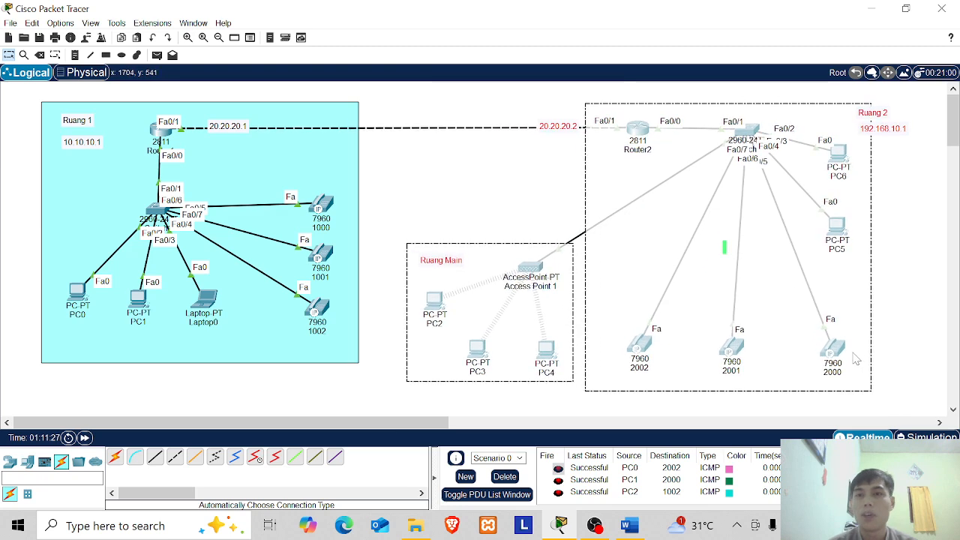
pyautogui.click(912, 315)
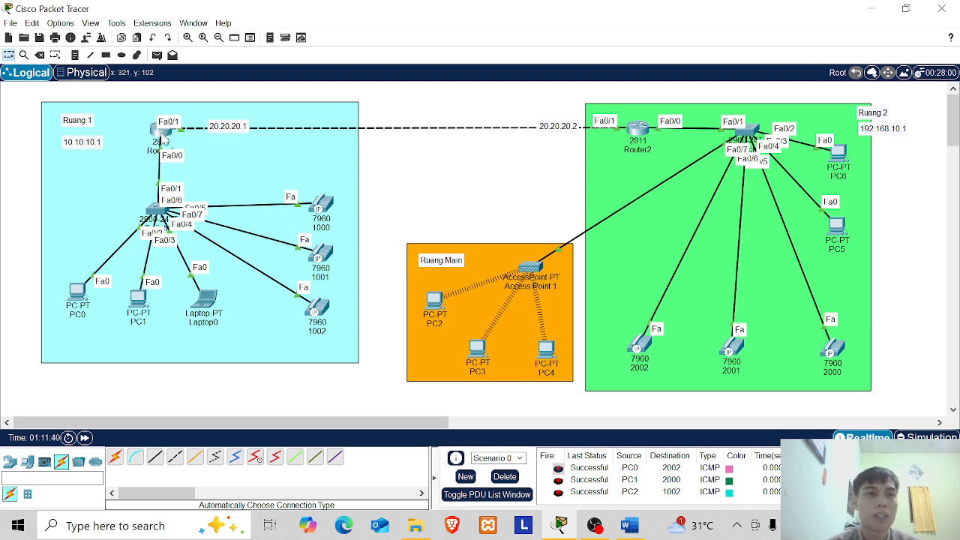
# Nudge Router1 in Ruang 1 slightly down and to the left, above its switch
pyautogui.moveTo(162, 132); pyautogui.dragTo(159, 137)
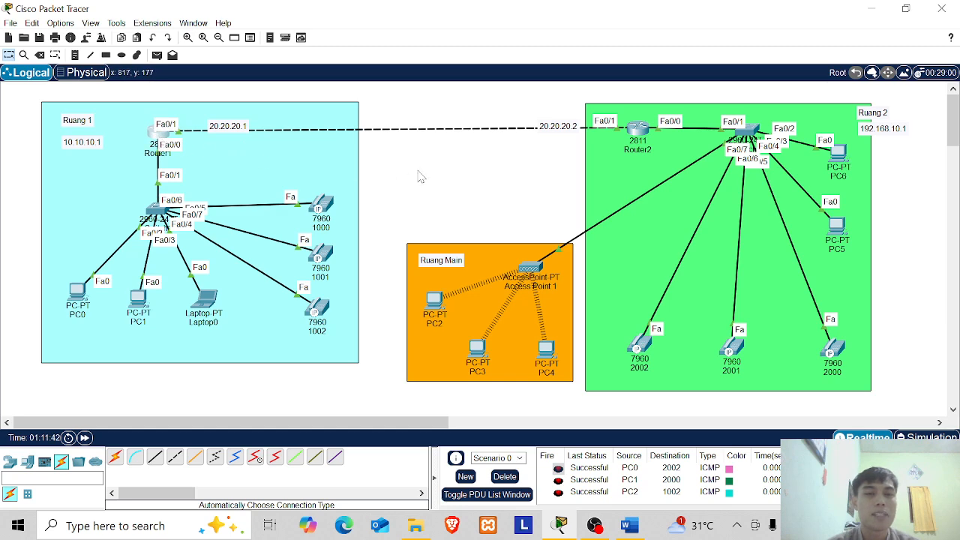
pyautogui.moveTo(22, 91); pyautogui.dragTo(924, 414)
pyautogui.click(923, 352)
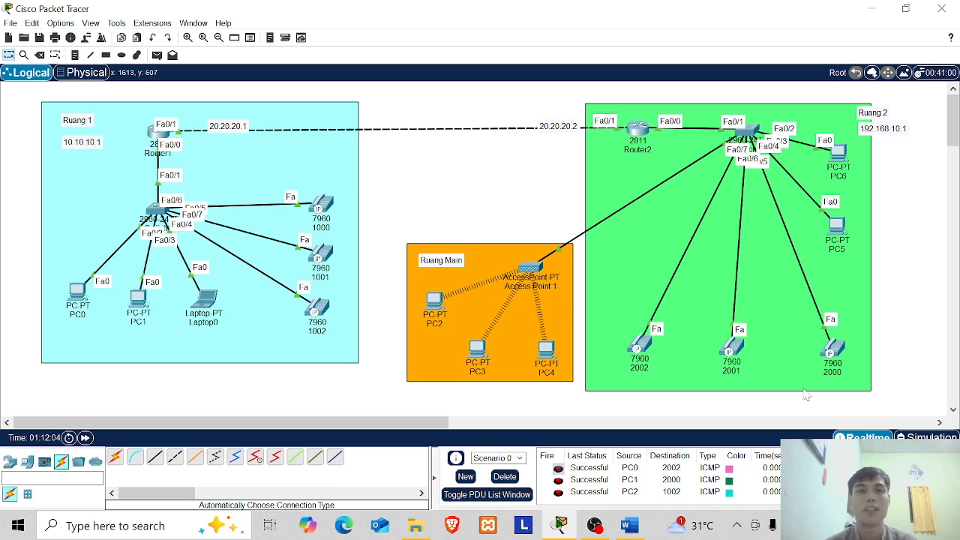
pyautogui.click(595, 527)
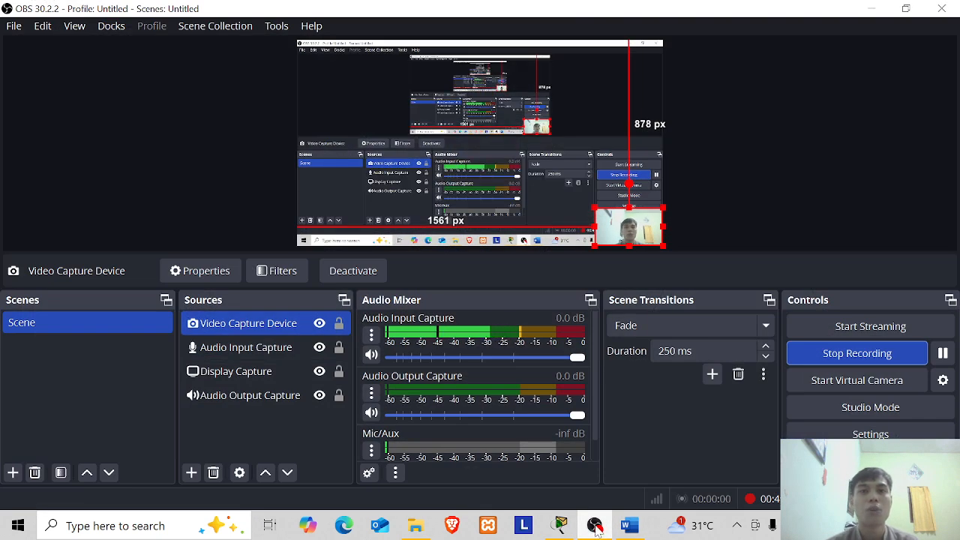